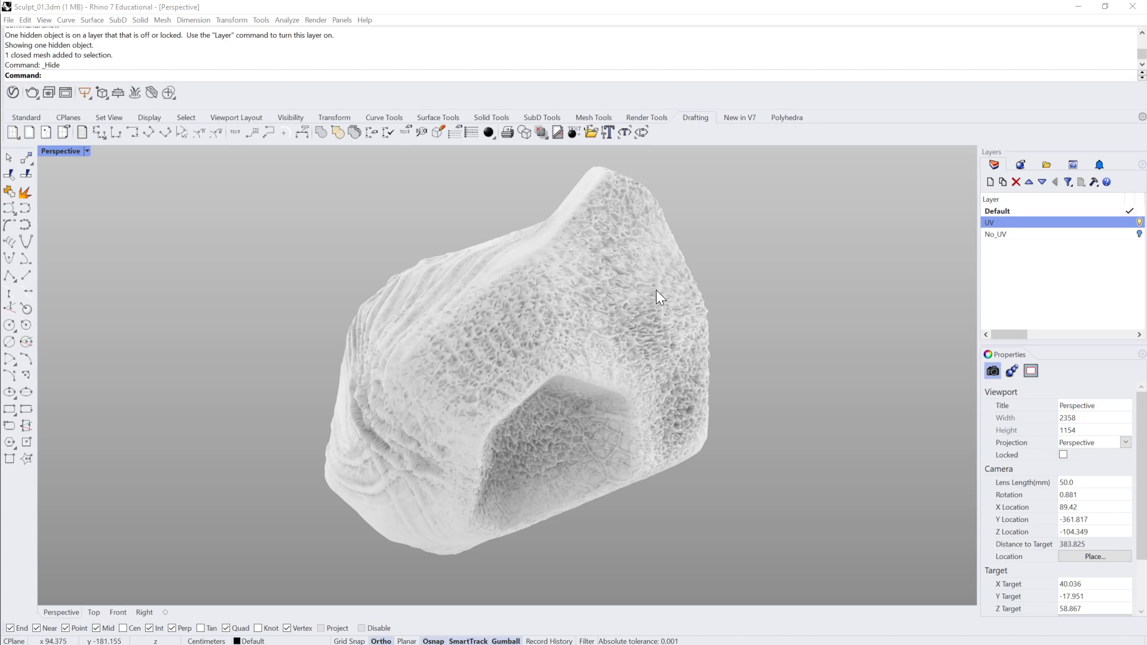
Set the Perspective viewport to Rendered display and examine the sculpted mesh from another angle.
{"action": "key", "text": "ctrl+alt+r"}
{"action": "left_click", "coordinate": [791, 301]}
{"action": "mouse_move", "coordinate": [791, 301]}
{"action": "right_mouse_down"}
{"action": "mouse_move", "coordinate": [798, 293]}
{"action": "mouse_move", "coordinate": [761, 308]}
{"action": "mouse_move", "coordinate": [420, 288]}
{"action": "mouse_move", "coordinate": [621, 277]}
{"action": "mouse_move", "coordinate": [550, 297]}
{"action": "mouse_move", "coordinate": [570, 449]}
{"action": "right_mouse_up"}
{"action": "left_click", "coordinate": [796, 299]}
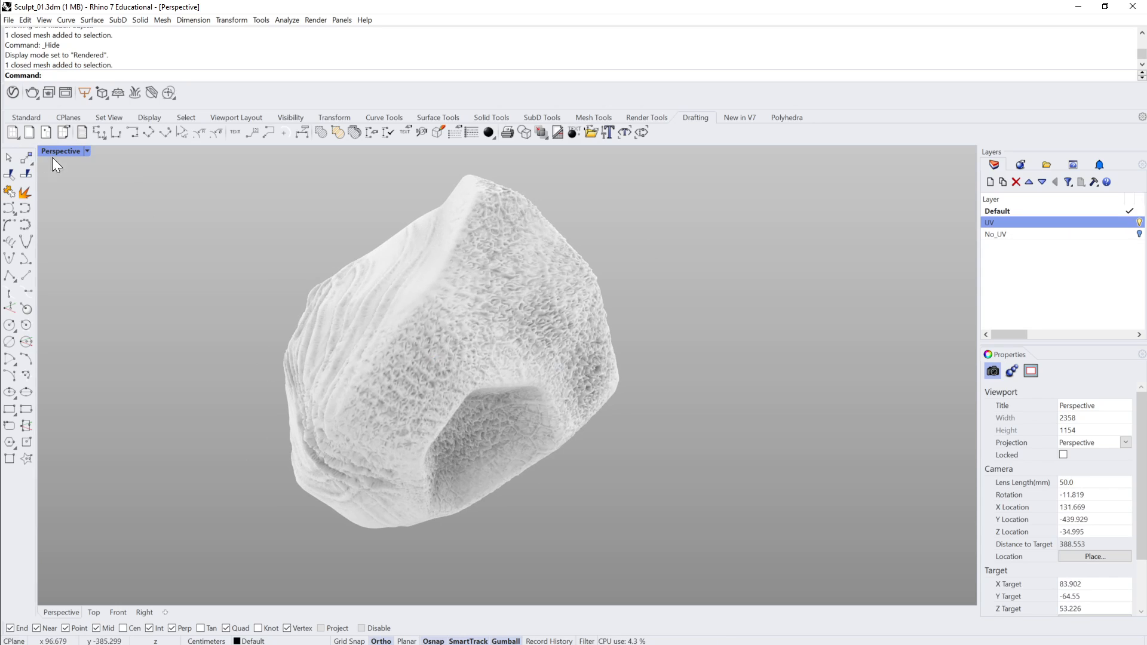
Switch the Perspective viewport to Shaded display and hide the dense sculpted mesh.
{"action": "left_click", "coordinate": [87, 151]}
{"action": "left_click", "coordinate": [83, 203]}
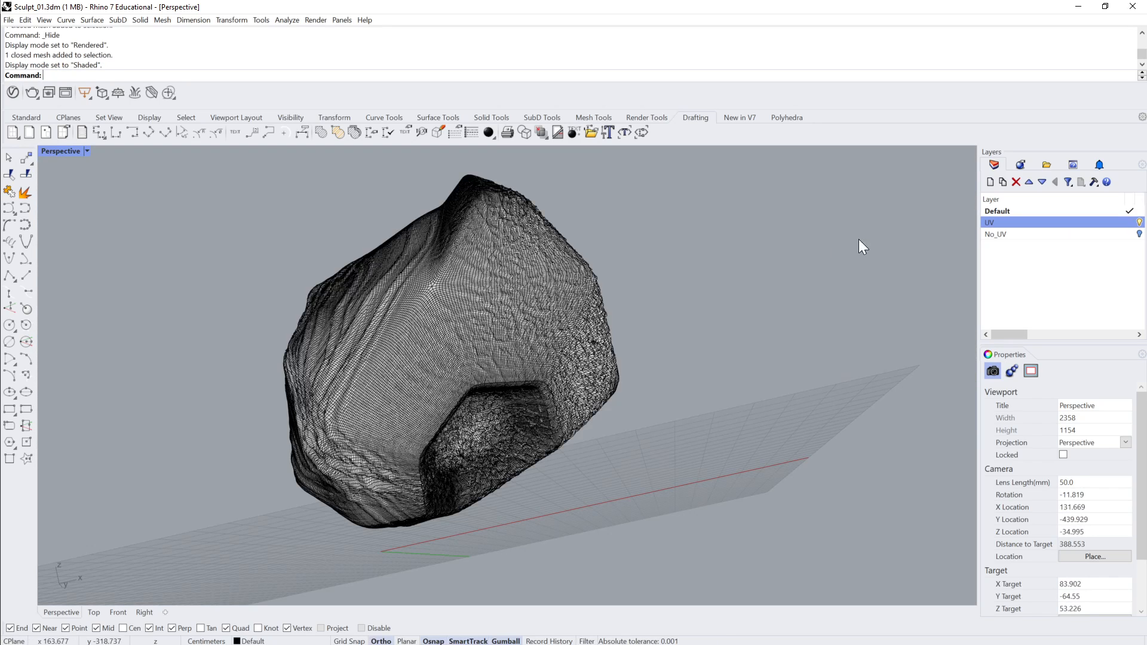
{"action": "left_click", "coordinate": [482, 363]}
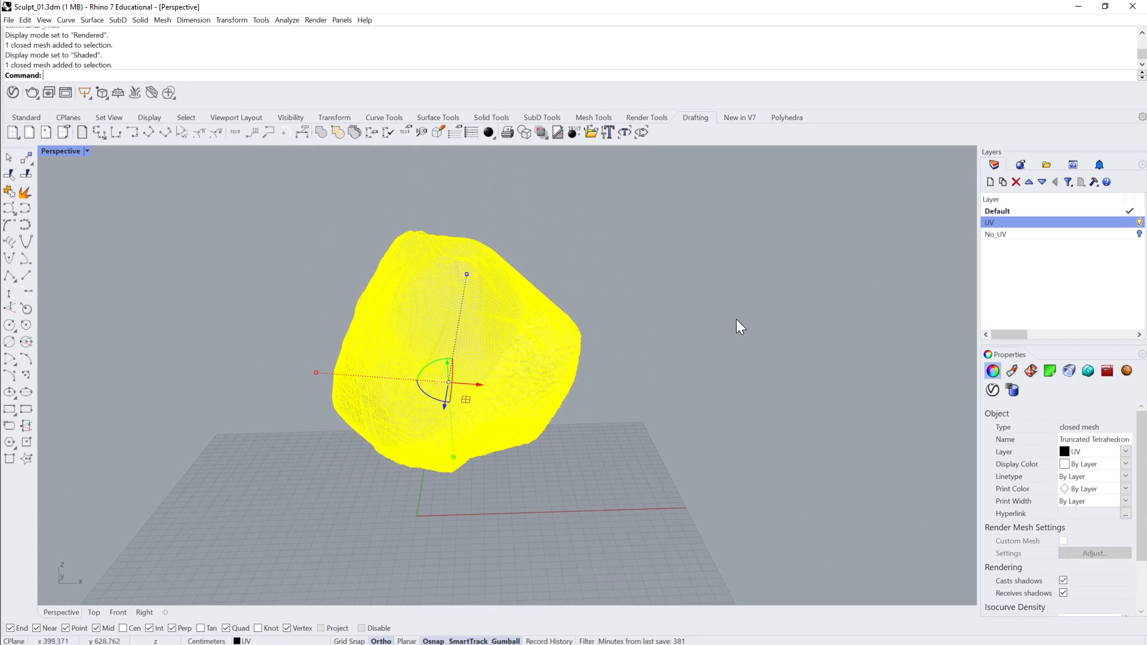
{"action": "key", "text": "ctrl+h"}
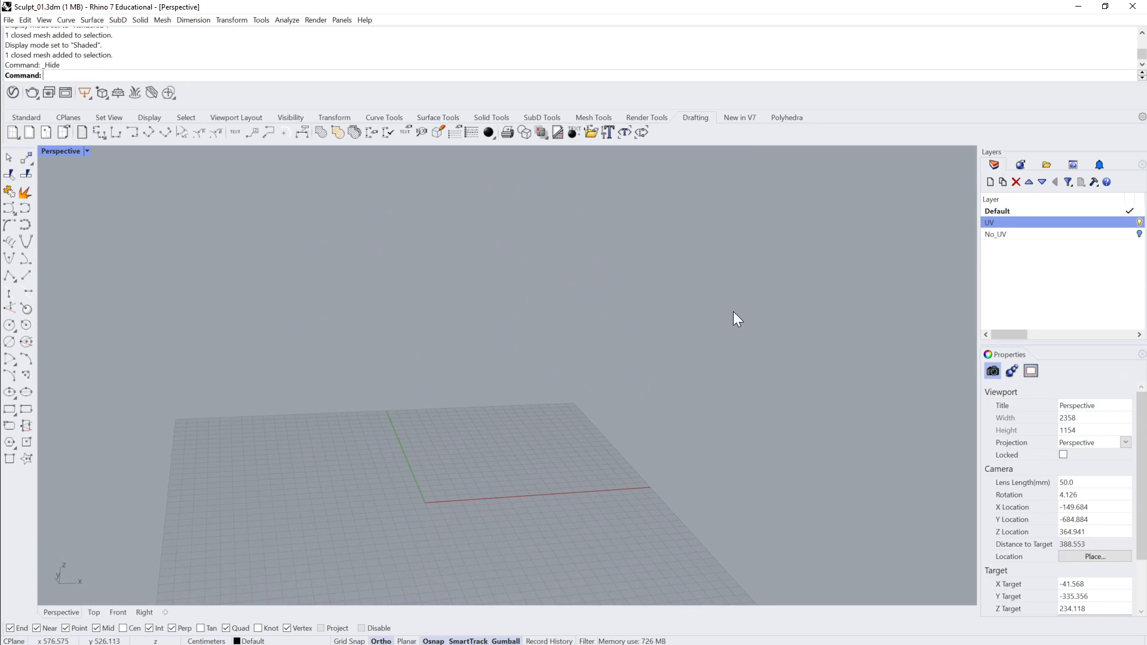
Show all hidden objects, and hide only the dense sculpted mesh, keeping the low-poly mesh deselected.
{"action": "type", "text": "Show"}
{"action": "key", "text": "Return"}
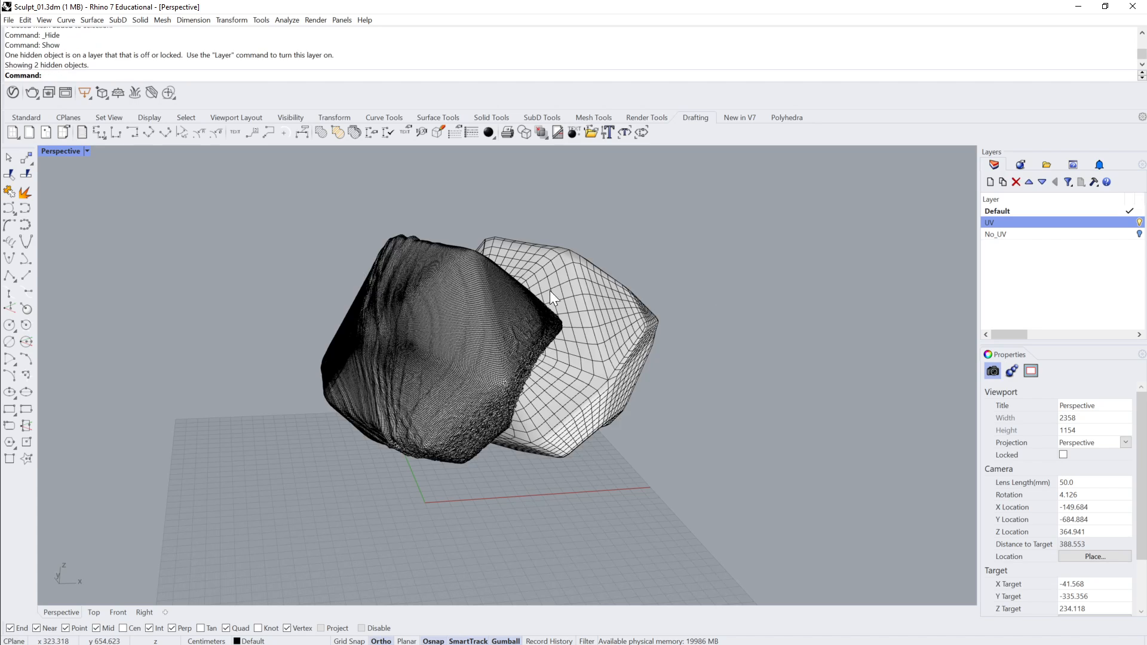
{"action": "left_click", "coordinate": [454, 296]}
{"action": "key", "text": "ctrl+h"}
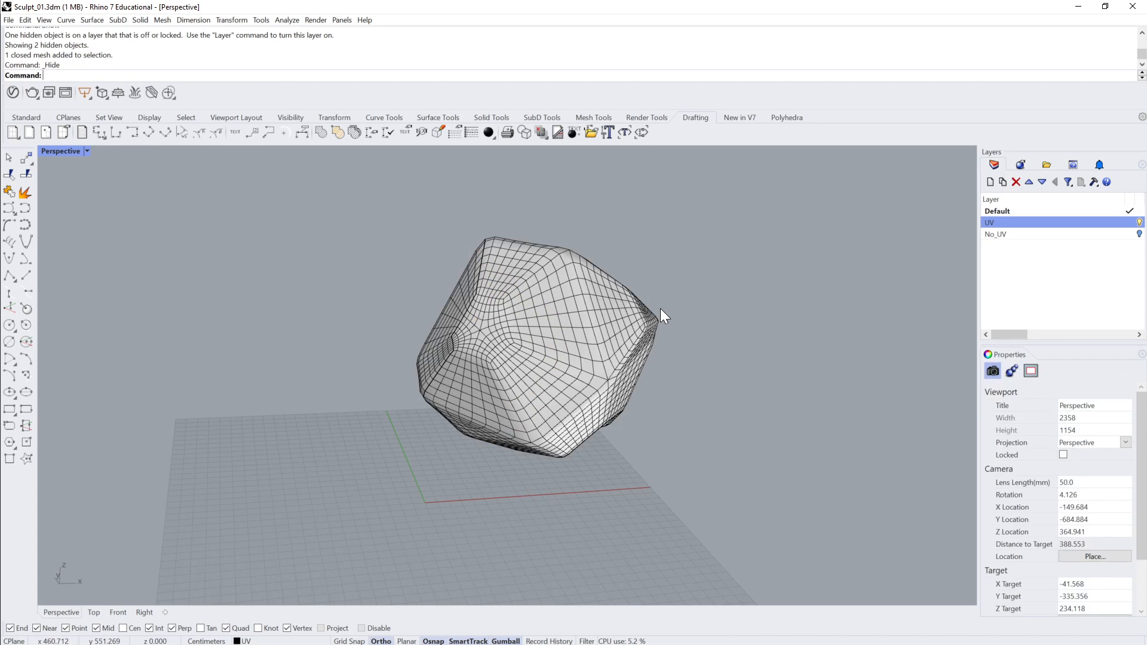
{"action": "left_click", "coordinate": [663, 304]}
{"action": "left_click", "coordinate": [808, 227]}
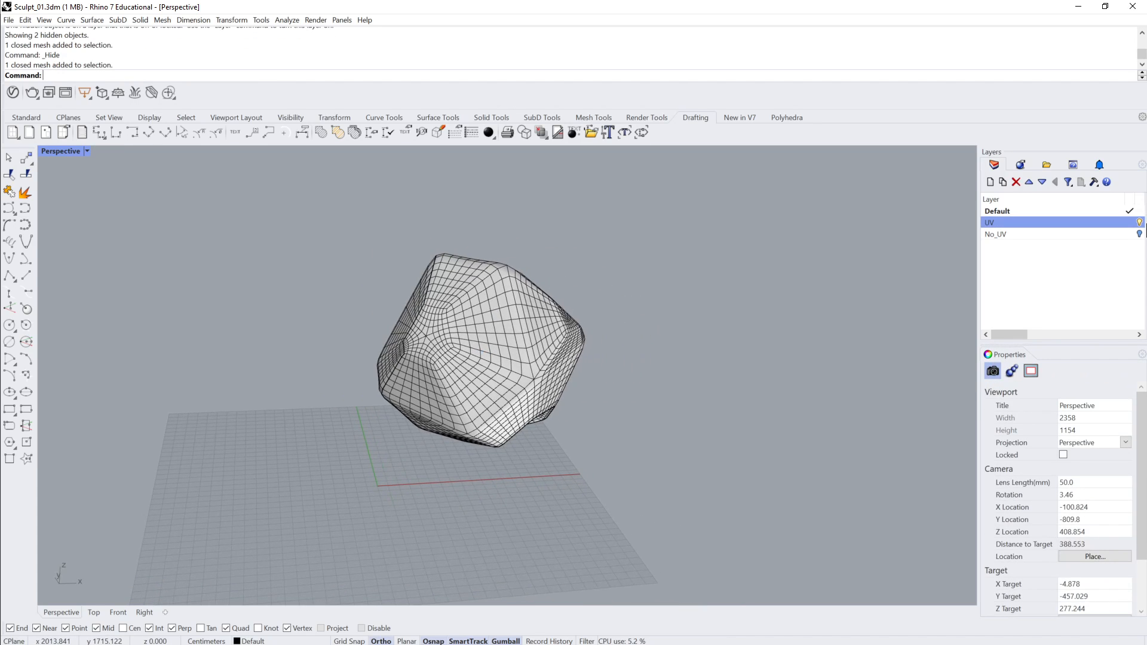
Turn off the UV layer and turn on the No_UV layer.
{"action": "left_click", "coordinate": [1139, 222]}
{"action": "left_click", "coordinate": [1004, 235]}
{"action": "left_click", "coordinate": [1139, 234]}
Try to export the No_UV layer's SubD to the For_Maya folder as MotionBuilder file Sculpt_Test2.fbx, replacing the existing file.
{"action": "left_click", "coordinate": [243, 388]}
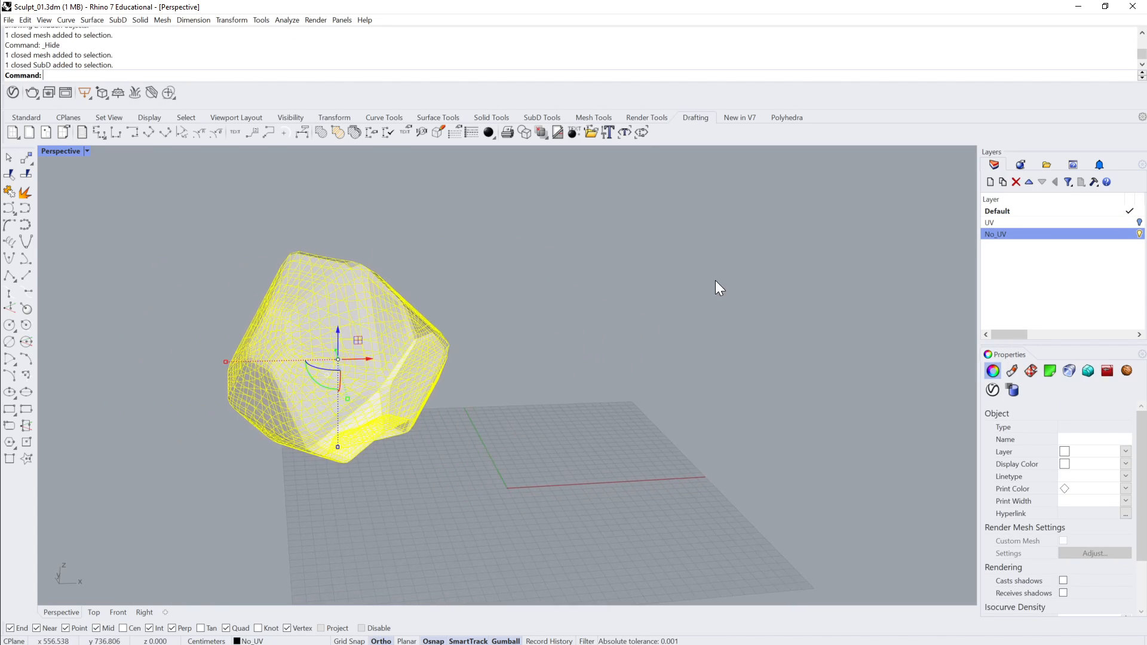
{"action": "right_click_drag", "start_coordinate": [737, 270], "coordinate": [640, 295]}
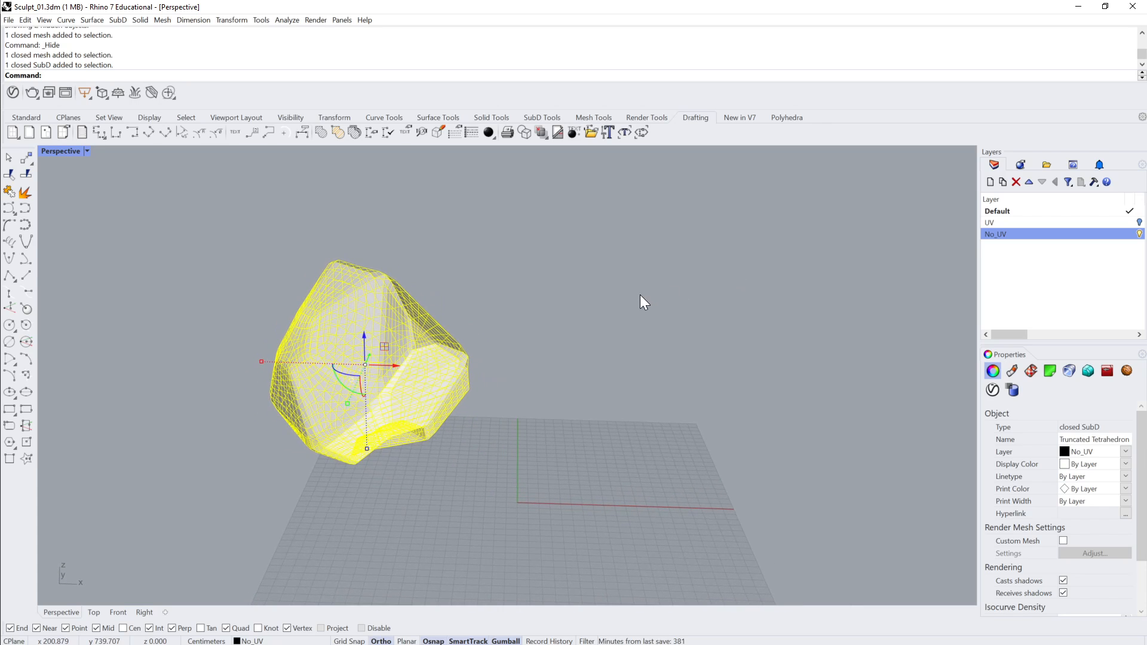
{"action": "type", "text": "Export"}
{"action": "key", "text": "Return"}
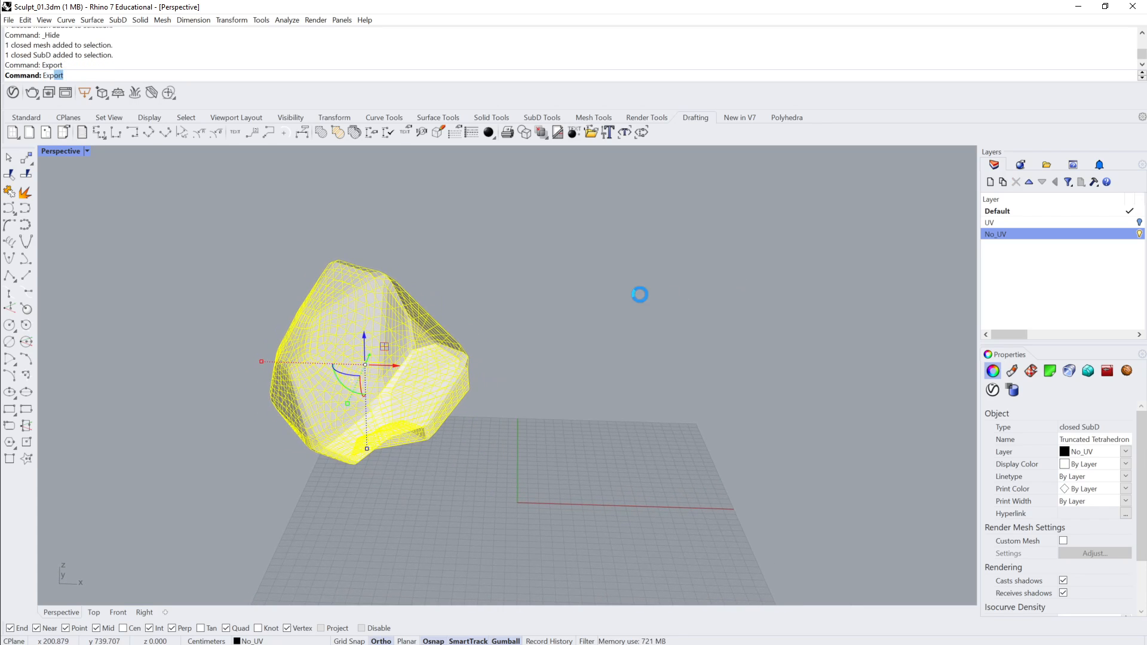
{"action": "left_click", "coordinate": [195, 125]}
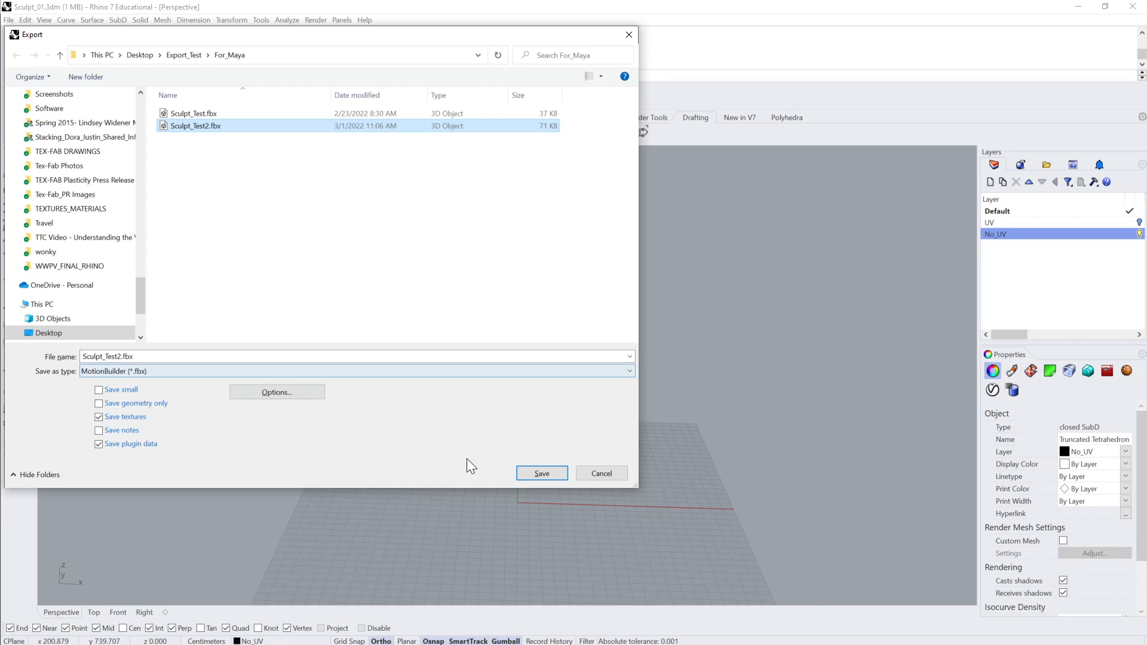
{"action": "left_click", "coordinate": [543, 472]}
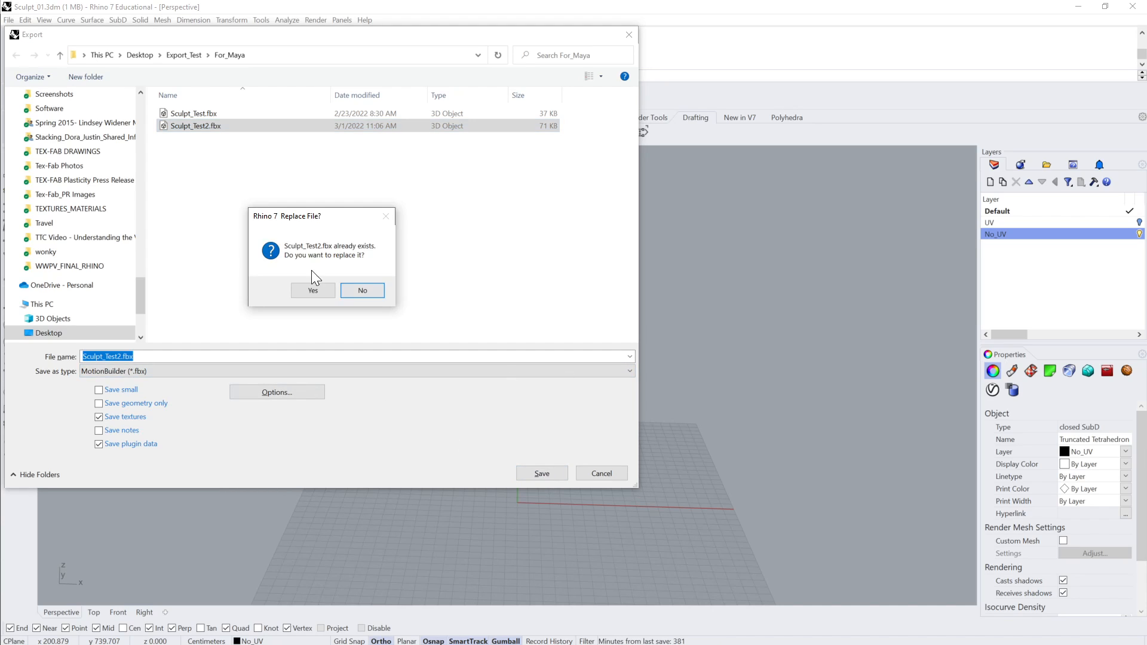
{"action": "left_click", "coordinate": [316, 289]}
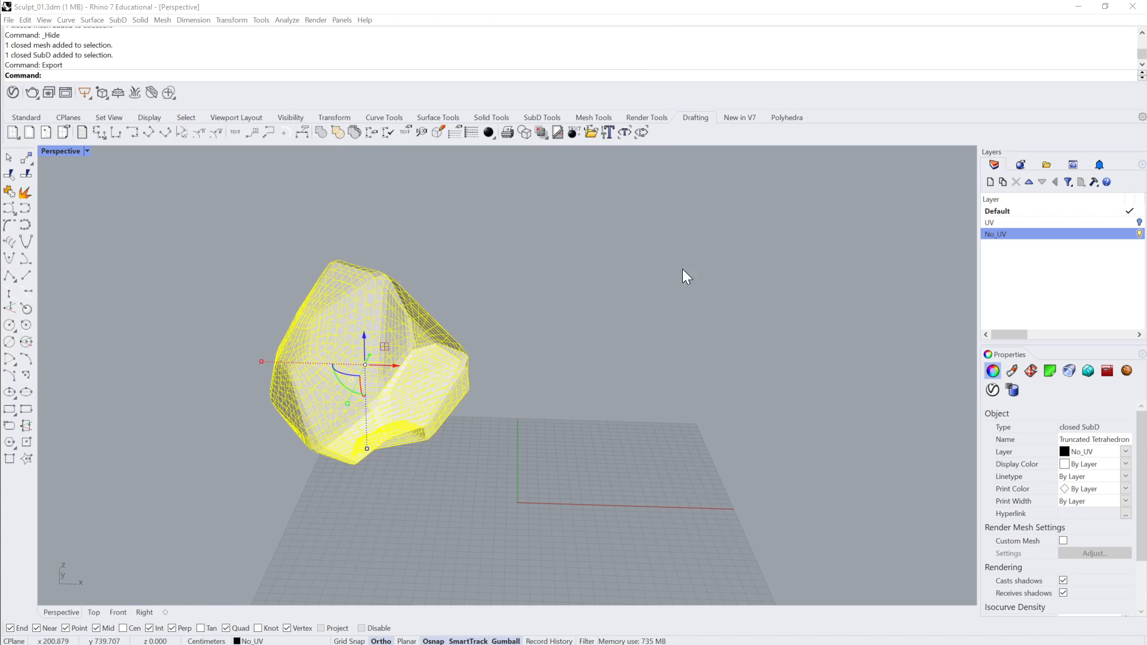
Accept the FBX options with meshes only, Lambert materials and Rhino Z mapped to FBX Y, and cancel the export at the polygon mesh options.
{"action": "left_click_drag", "start_coordinate": [621, 338], "coordinate": [621, 136]}
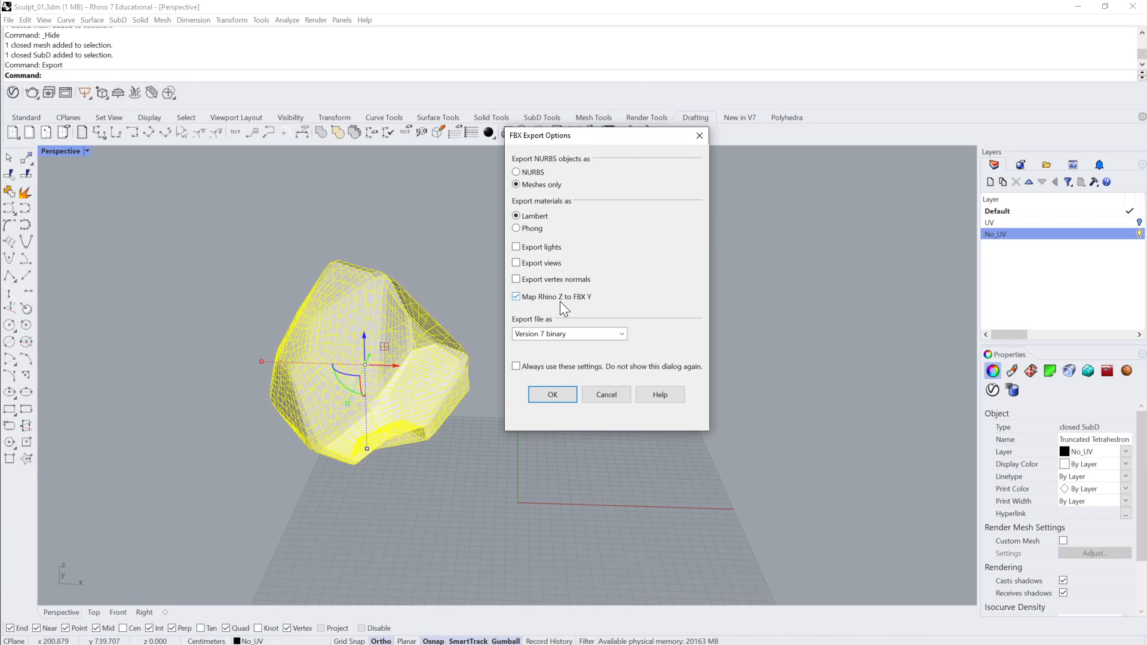
{"action": "left_click", "coordinate": [553, 396]}
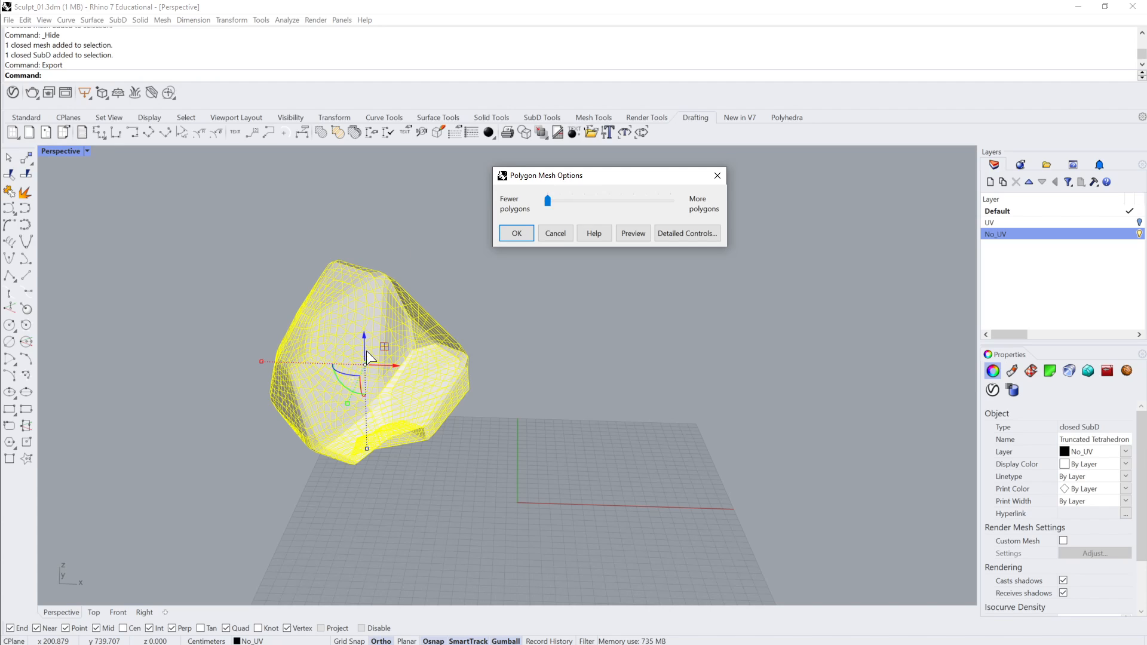
{"action": "left_click", "coordinate": [555, 233]}
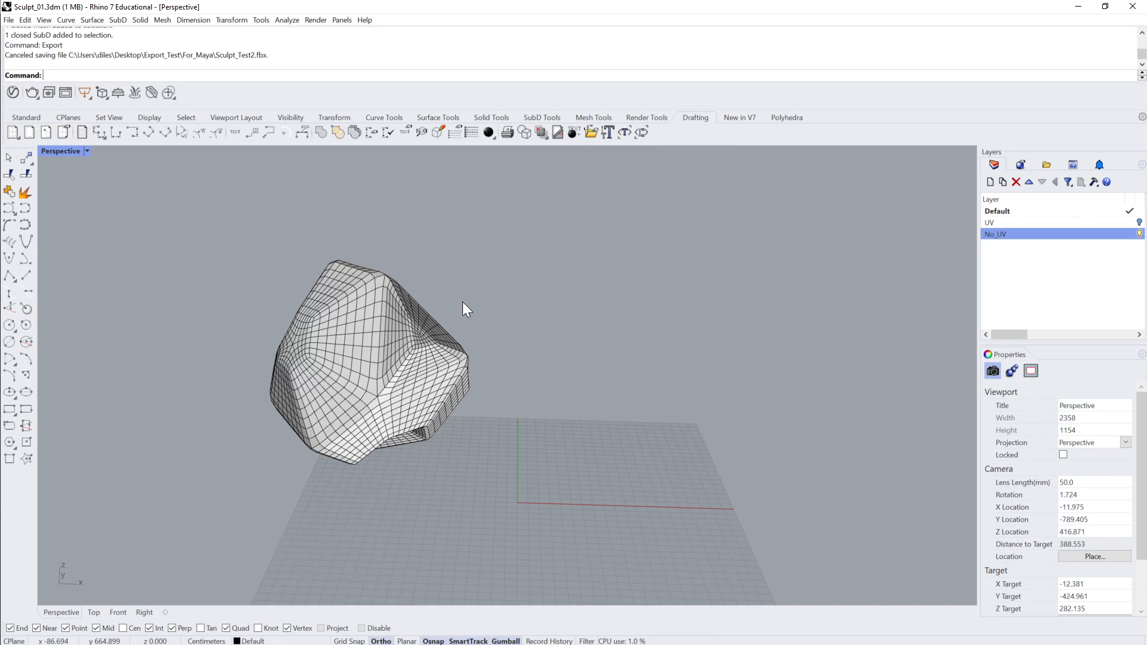
Check the object type of the No_UV layer's model in its properties.
{"action": "left_click", "coordinate": [428, 367]}
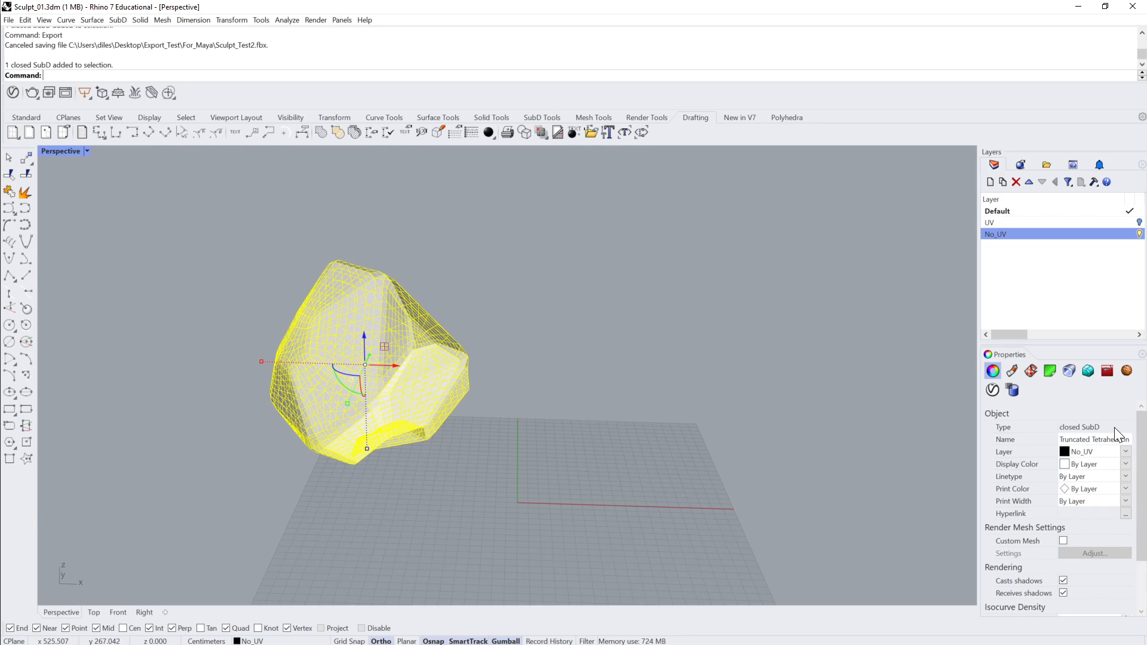
{"action": "left_click", "coordinate": [625, 419]}
{"action": "left_click", "coordinate": [314, 356]}
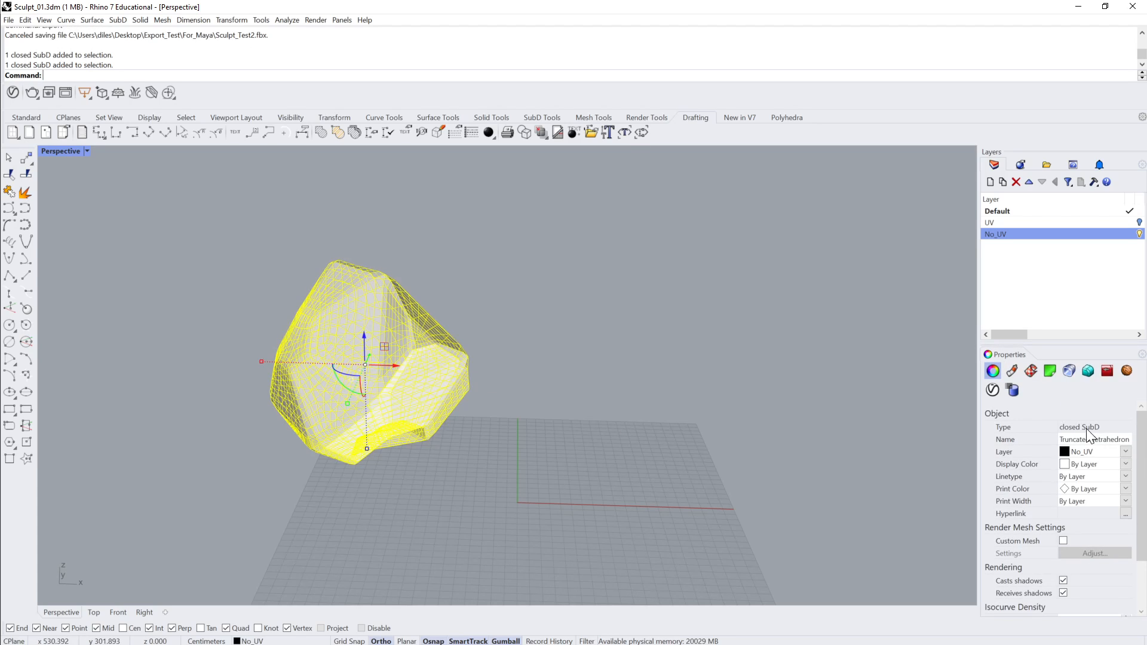
Turn off the No_UV layer and turn the UV layer back on.
{"action": "left_click", "coordinate": [1139, 234]}
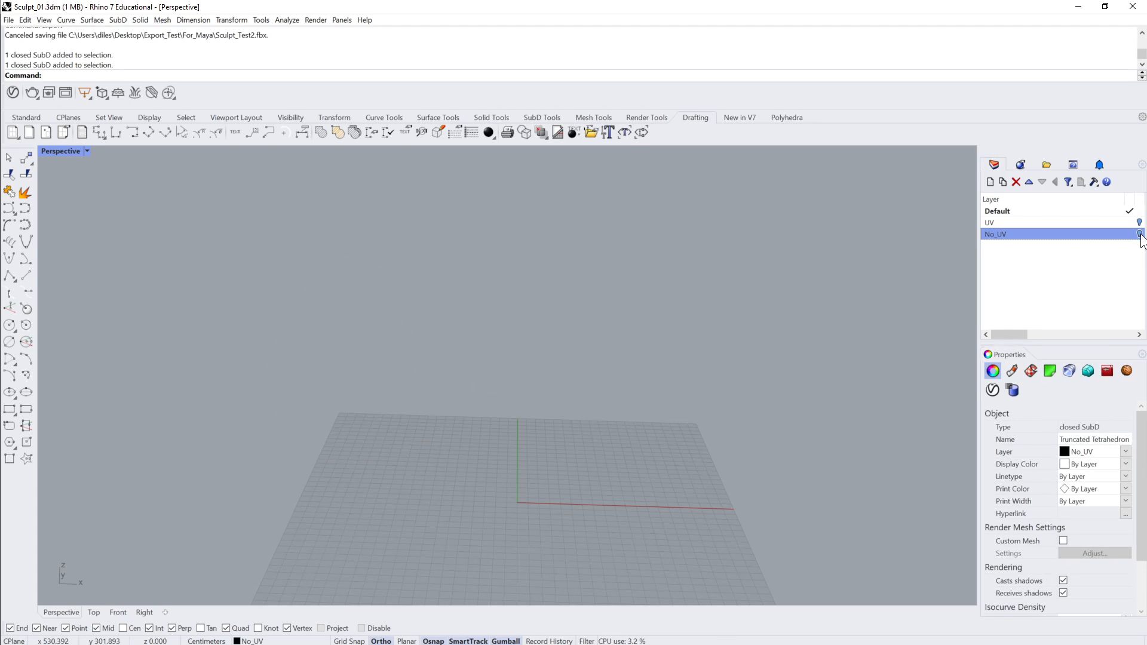
{"action": "left_click", "coordinate": [1132, 223]}
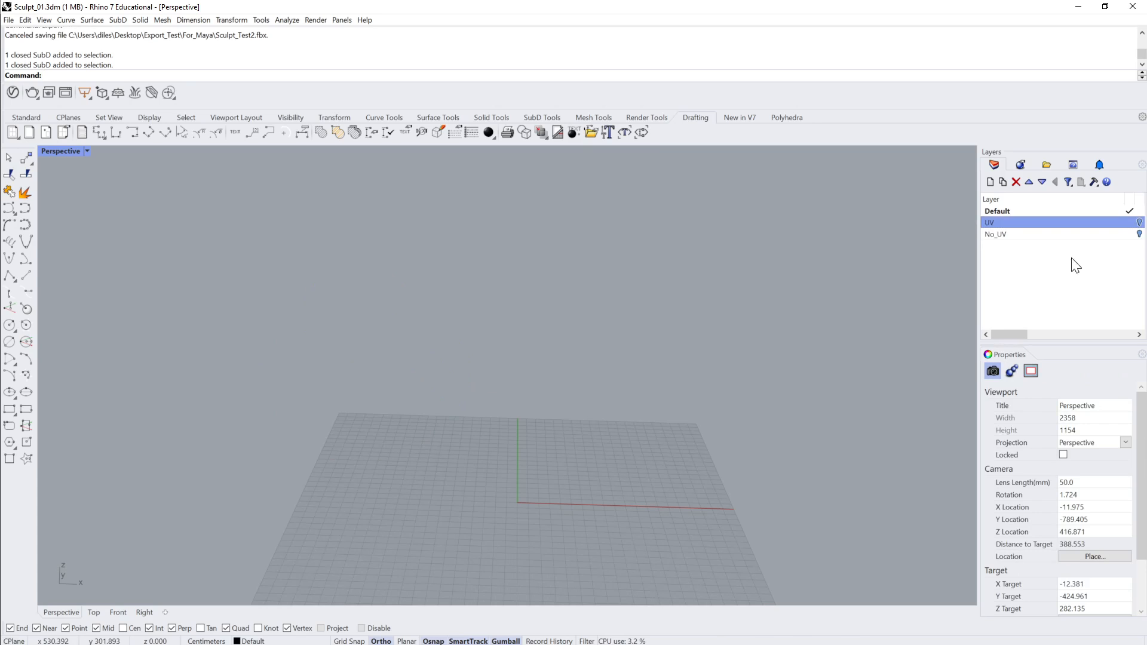
{"action": "left_click", "coordinate": [1139, 222]}
Select the UV layer's mesh and check its shape and object type.
{"action": "left_click", "coordinate": [658, 345]}
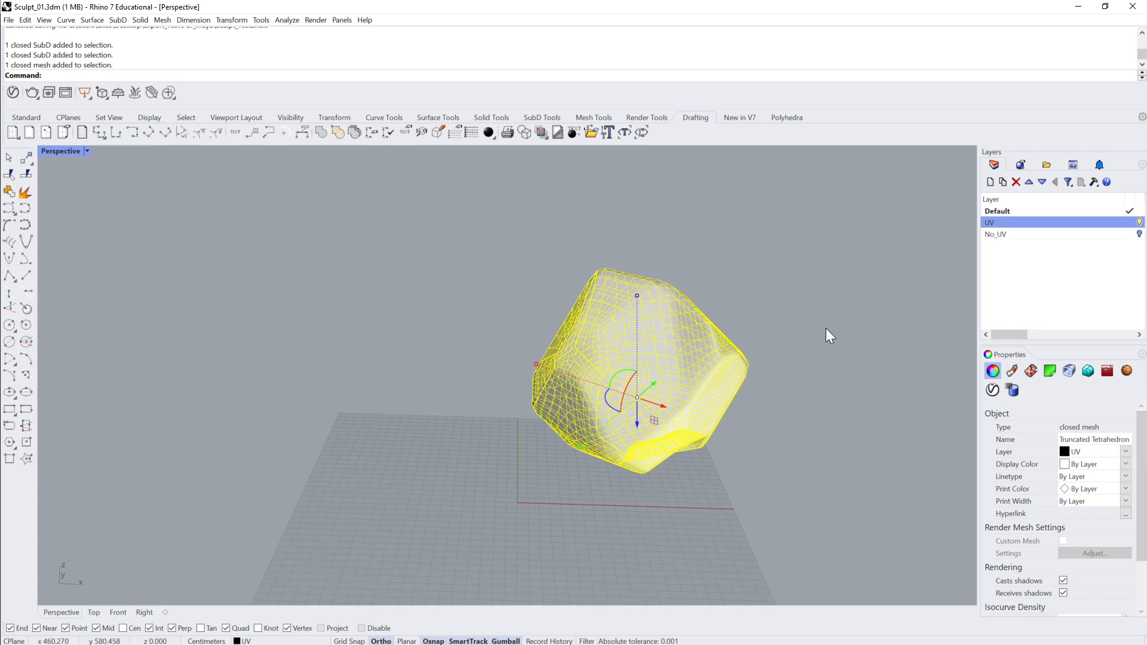
{"action": "scroll", "coordinate": [826, 329], "scroll_direction": "up", "scroll_amount": 5}
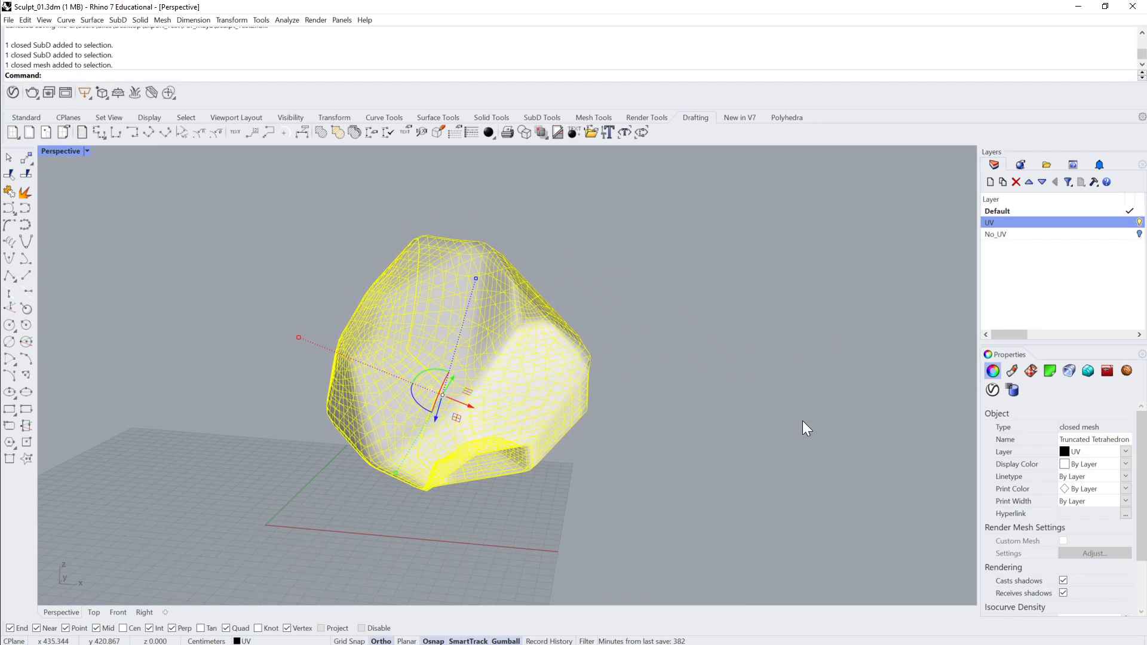
{"action": "right_click_drag", "start_coordinate": [891, 398], "coordinate": [542, 393]}
{"action": "key", "text": "Escape"}
{"action": "left_click", "coordinate": [542, 393]}
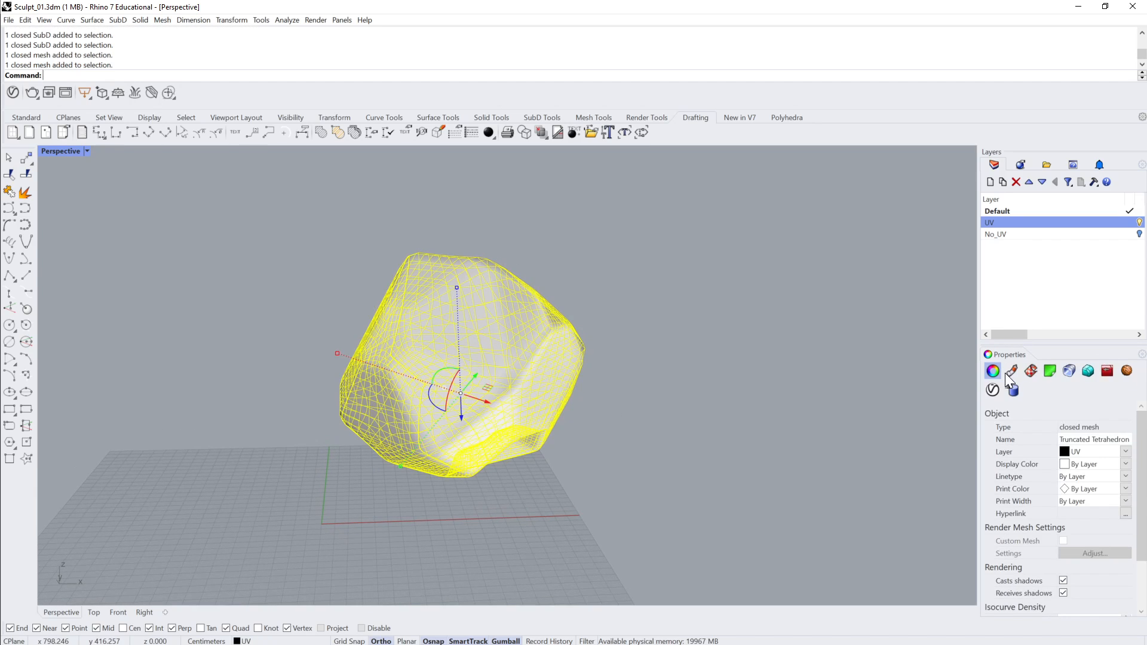
Open the selected mesh in the UV Editor from its texture mapping properties, placing a rectangular UV area beside the model.
{"action": "left_click", "coordinate": [1030, 371]}
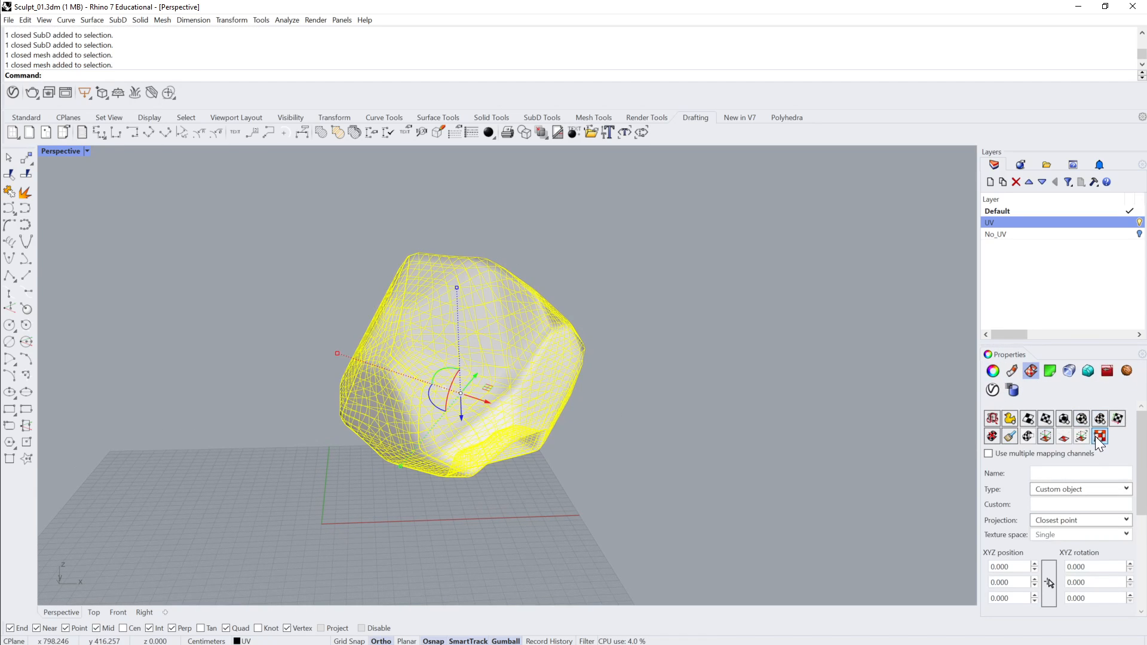
{"action": "left_click", "coordinate": [1101, 432]}
{"action": "right_click_drag", "start_coordinate": [711, 483], "coordinate": [503, 472]}
{"action": "left_click", "coordinate": [476, 472]}
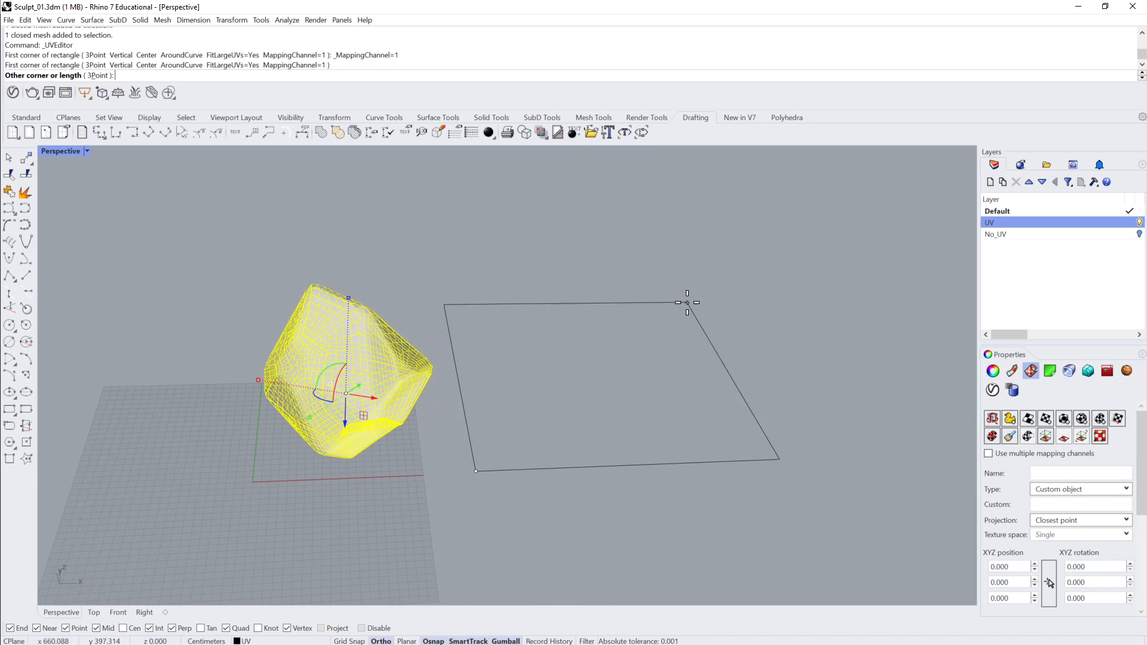
{"action": "left_click", "coordinate": [702, 277]}
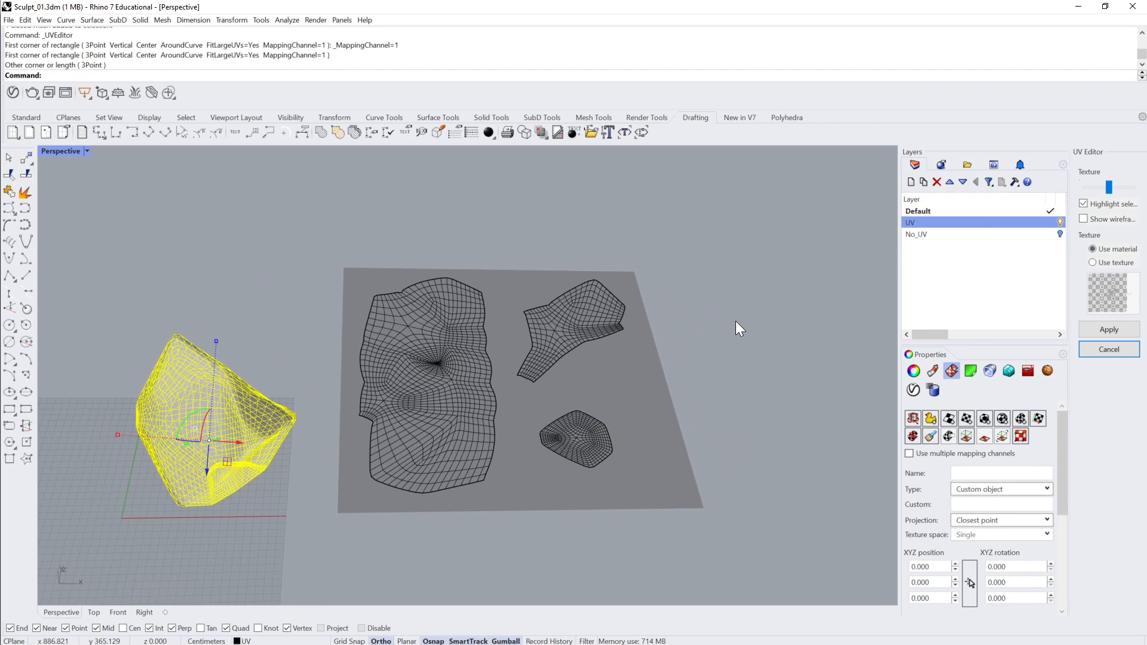
Compare the unwrapped UV islands with the mesh, and close the UV Editor without applying changes.
{"action": "right_click_drag", "start_coordinate": [705, 334], "coordinate": [378, 398]}
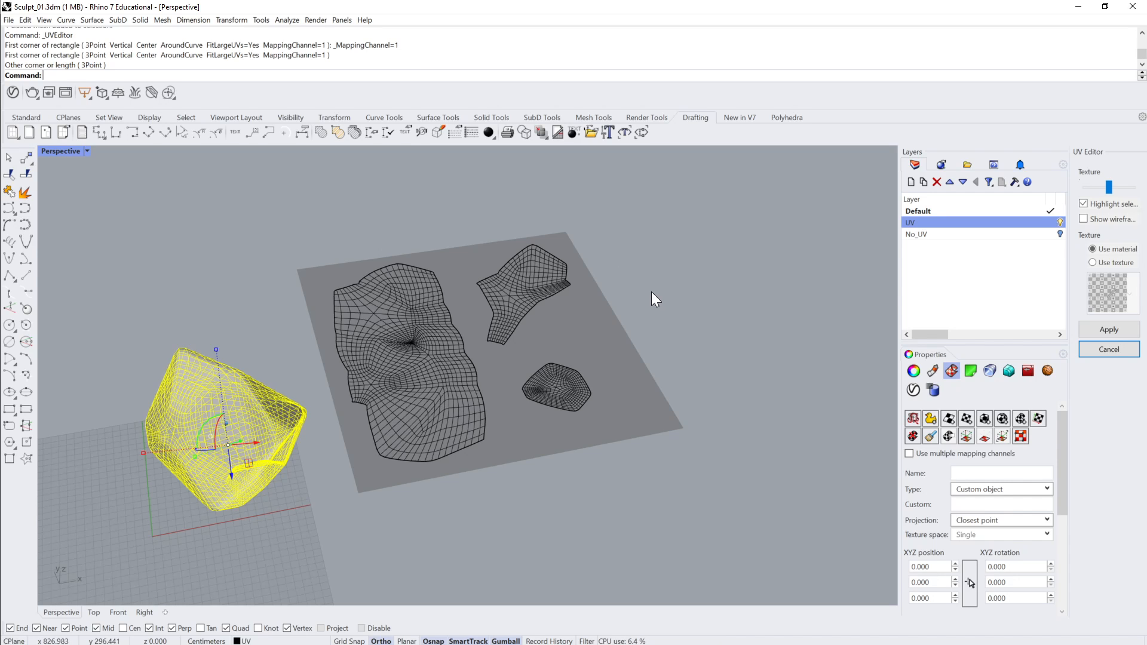
{"action": "right_click_drag", "start_coordinate": [651, 292], "coordinate": [698, 445]}
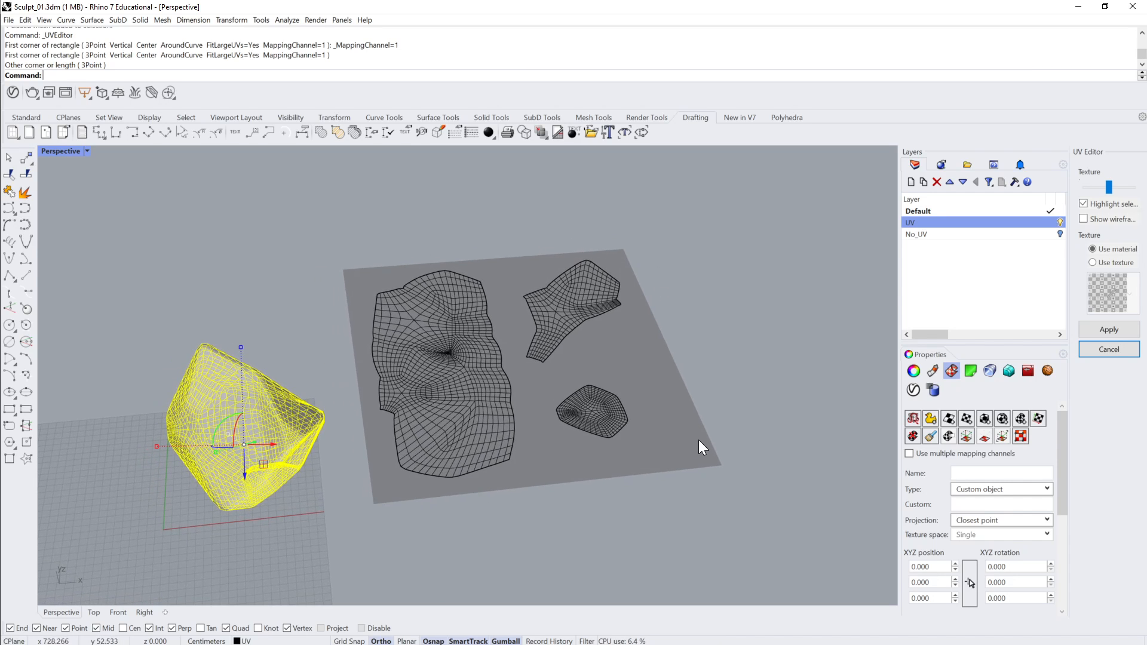
{"action": "right_click_drag", "start_coordinate": [694, 366], "coordinate": [707, 307]}
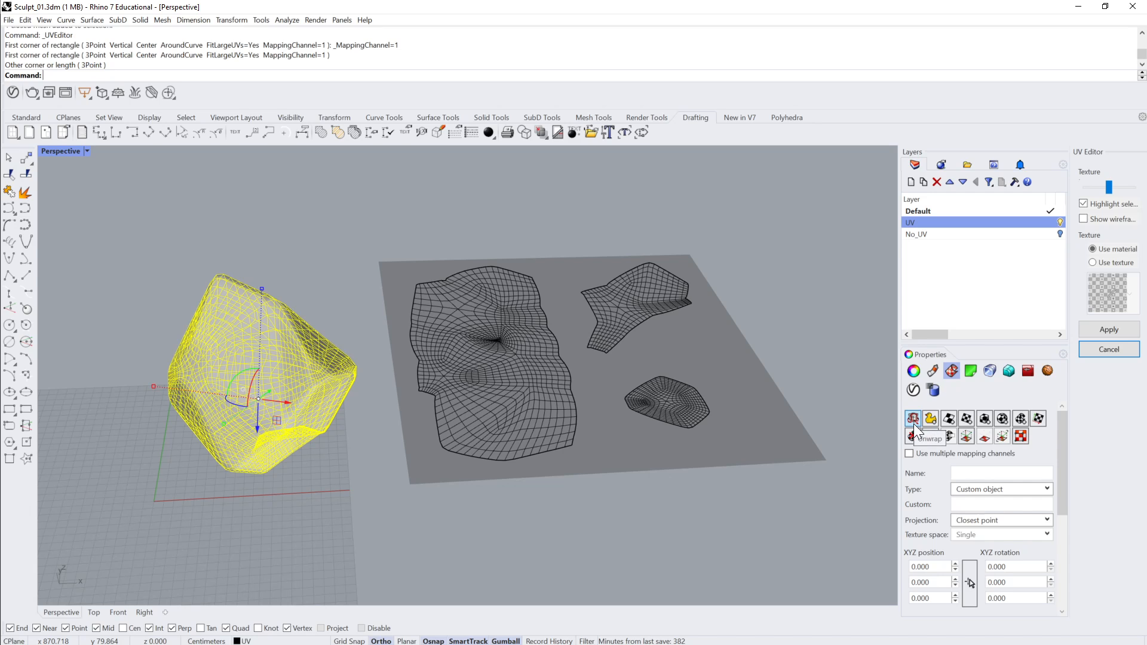
{"action": "right_click_drag", "start_coordinate": [418, 464], "coordinate": [423, 459]}
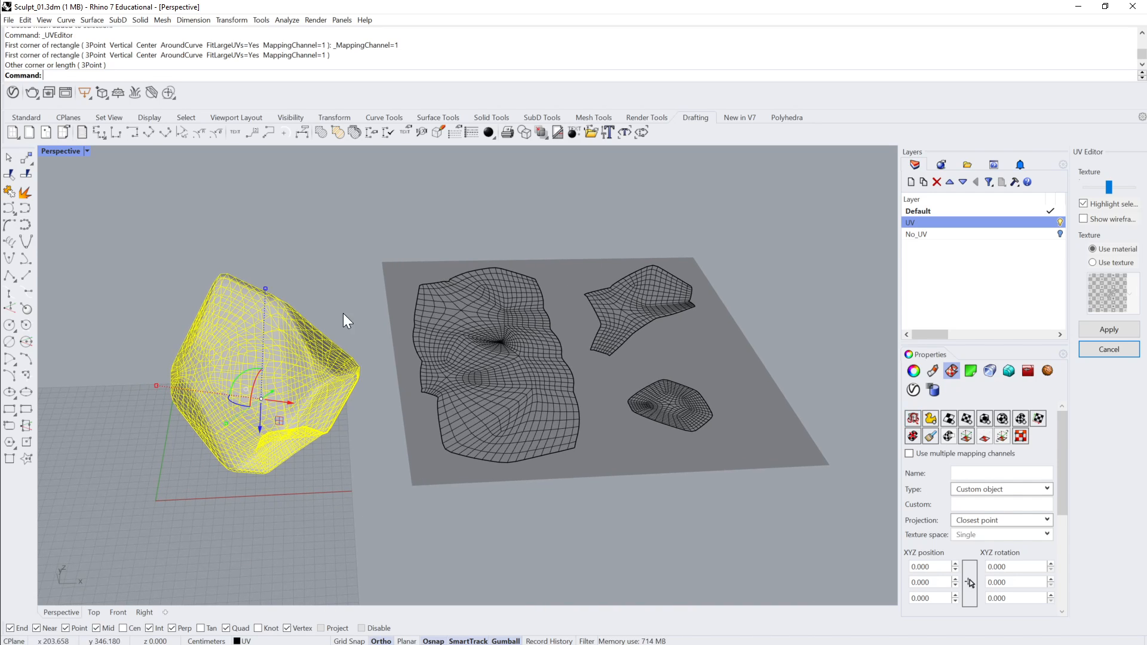
{"action": "right_click_drag", "start_coordinate": [338, 370], "coordinate": [277, 374]}
{"action": "right_click_drag", "start_coordinate": [562, 421], "coordinate": [478, 278]}
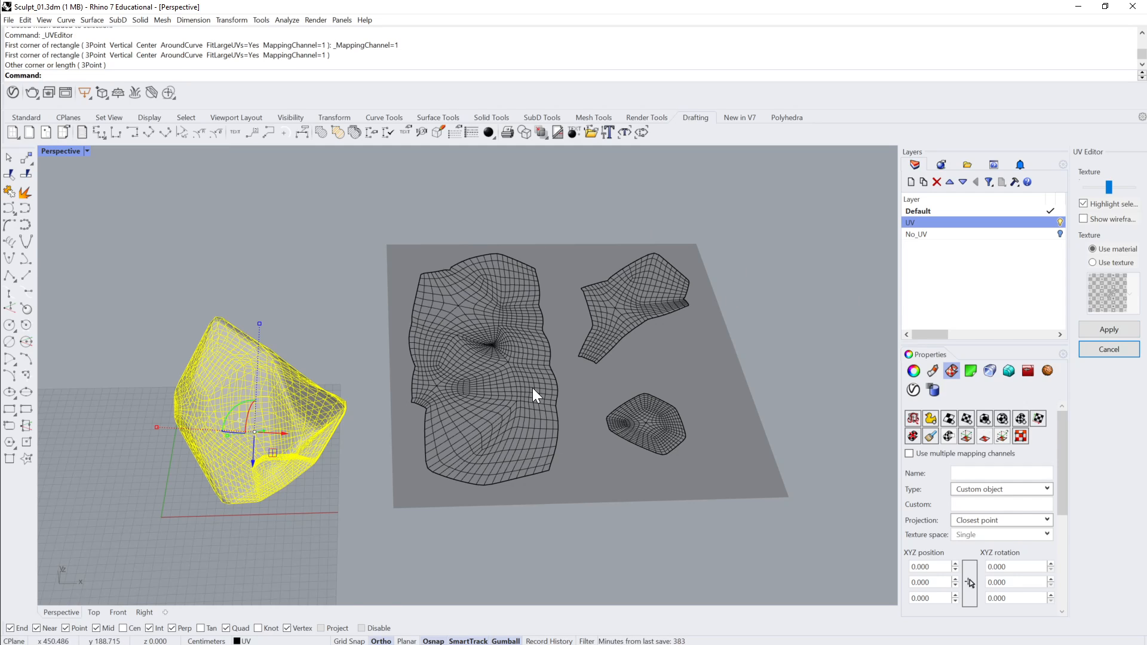
{"action": "left_click", "coordinate": [1114, 348]}
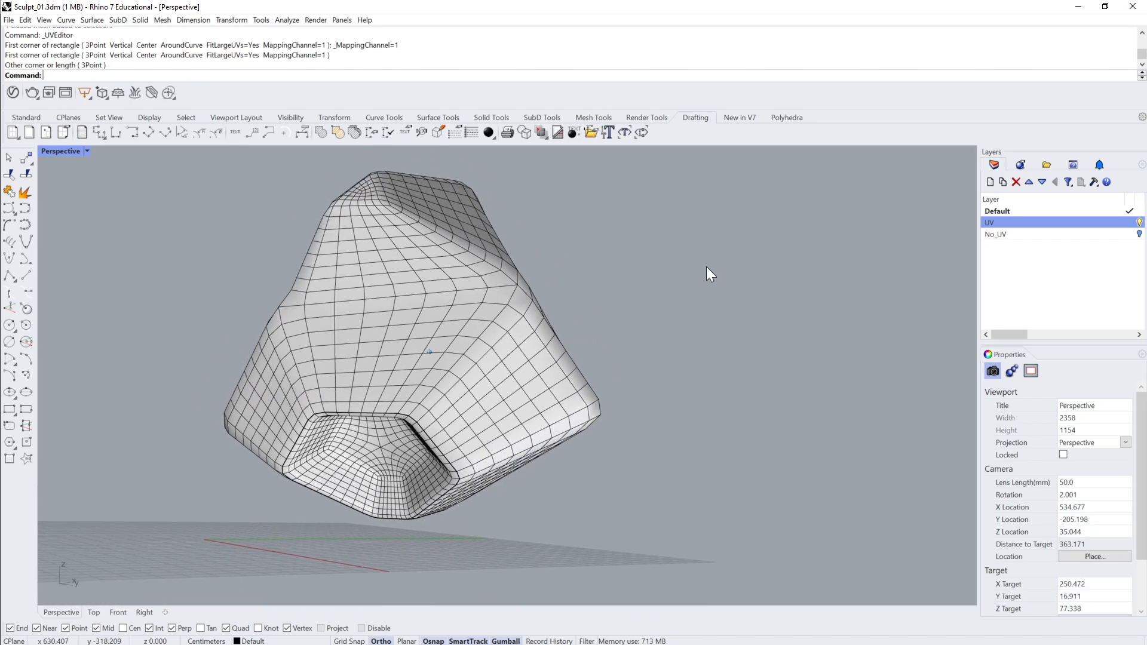
Inspect the low-poly mesh up close from several angles, especially the edges around its recessed opening.
{"action": "right_click_drag", "start_coordinate": [614, 271], "coordinate": [486, 339]}
{"action": "left_click", "coordinate": [449, 370]}
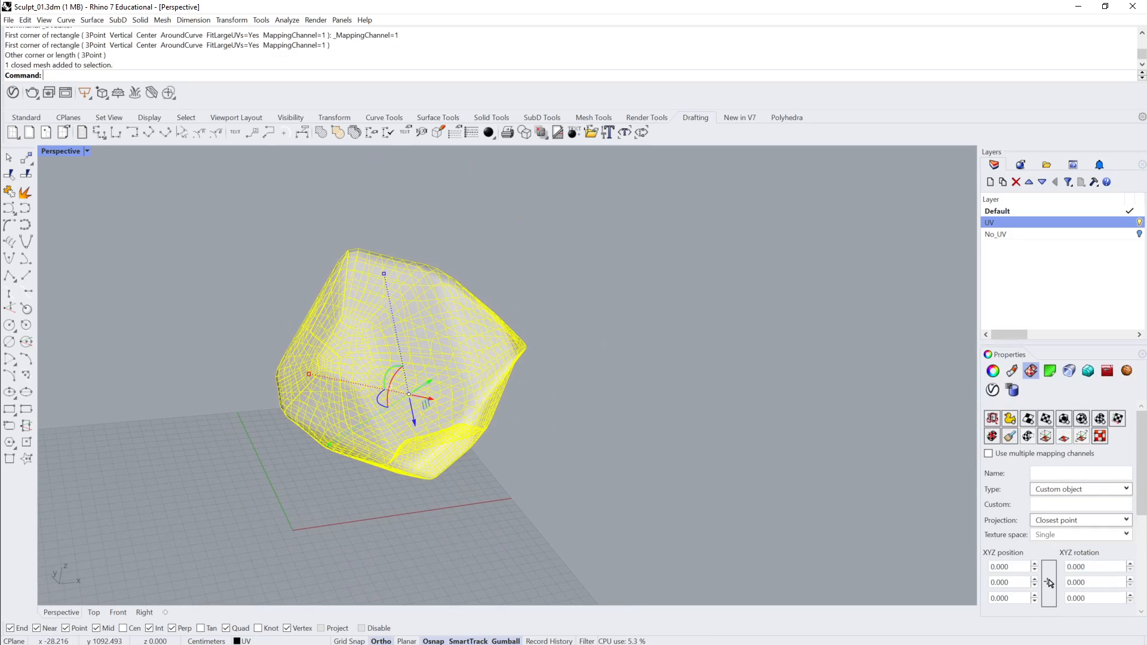
{"action": "left_click", "coordinate": [714, 414]}
{"action": "scroll", "coordinate": [572, 446], "scroll_direction": "up", "scroll_amount": 8}
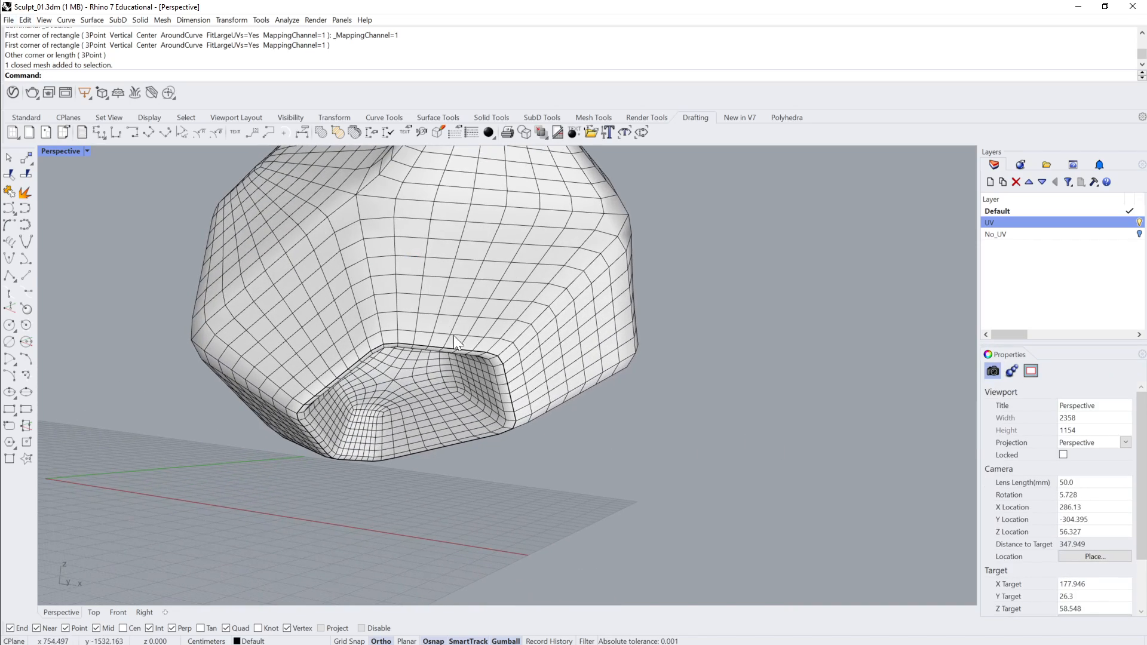
{"action": "left_click", "coordinate": [500, 357]}
{"action": "left_click", "coordinate": [778, 403]}
{"action": "right_click_drag", "start_coordinate": [778, 402], "coordinate": [346, 467]}
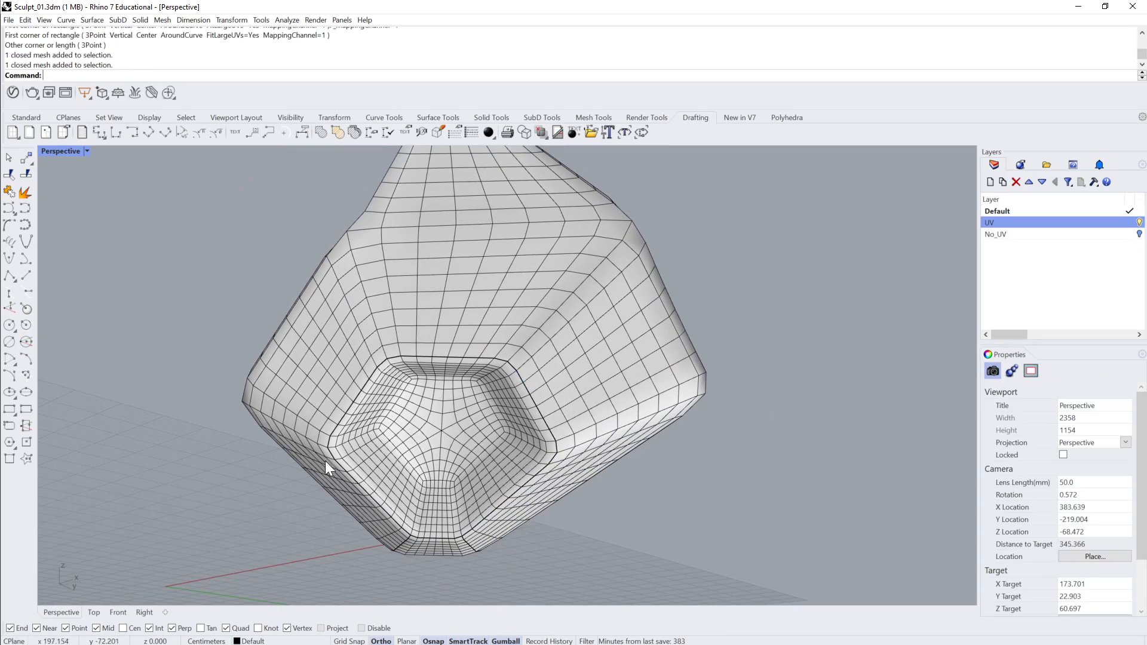
Reopen the UV layer's mesh in the UV Editor with a rectangular UV area beside it, and close the editor without applying changes.
{"action": "scroll", "coordinate": [545, 370], "scroll_direction": "up", "scroll_amount": 3}
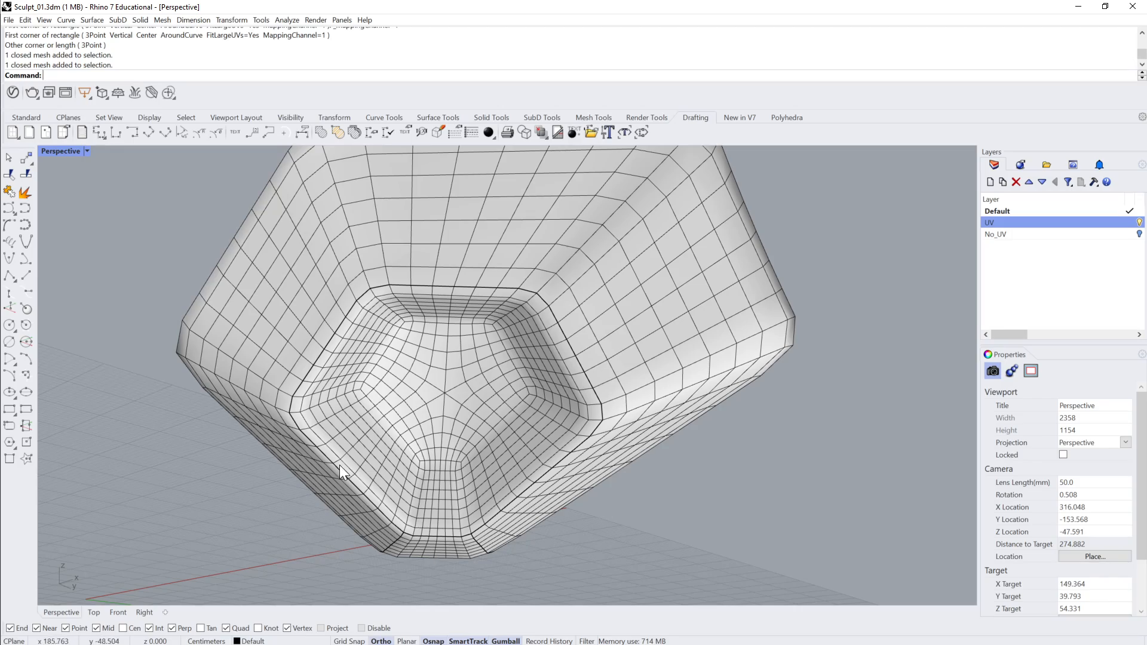
{"action": "right_click_drag", "start_coordinate": [544, 259], "coordinate": [730, 293]}
{"action": "scroll", "coordinate": [419, 322], "scroll_direction": "down", "scroll_amount": 6}
{"action": "right_click_drag", "start_coordinate": [418, 321], "coordinate": [394, 344]}
{"action": "left_click", "coordinate": [418, 340]}
{"action": "right_click_drag", "start_coordinate": [832, 333], "coordinate": [878, 351]}
{"action": "left_click", "coordinate": [1100, 439]}
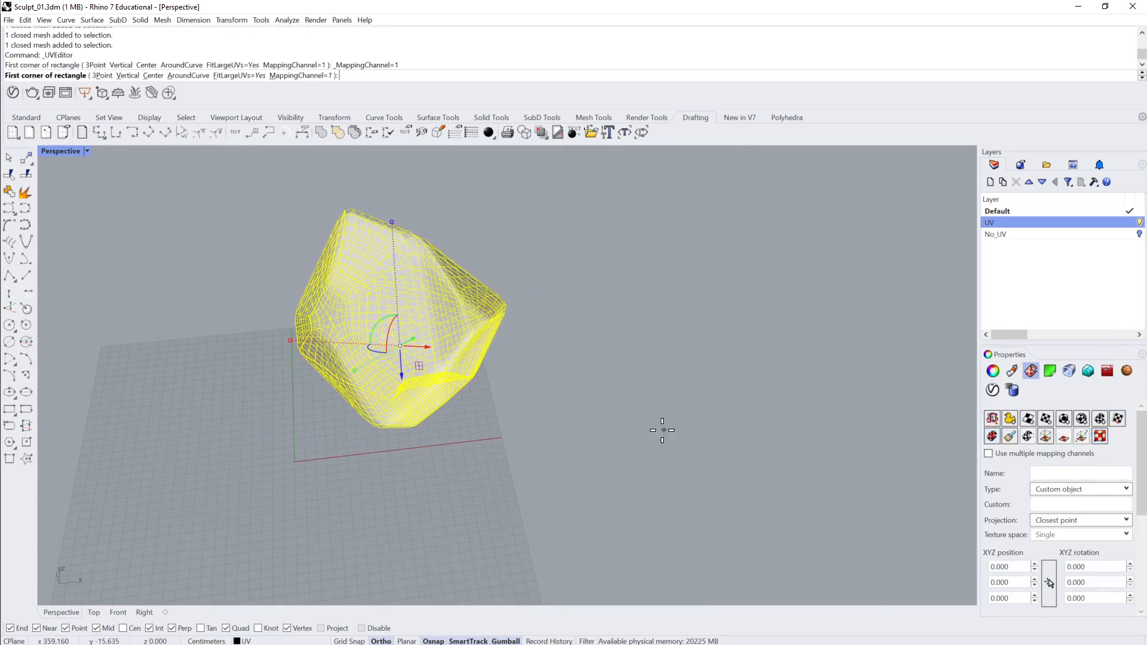
{"action": "left_click", "coordinate": [575, 424]}
{"action": "left_click", "coordinate": [756, 242]}
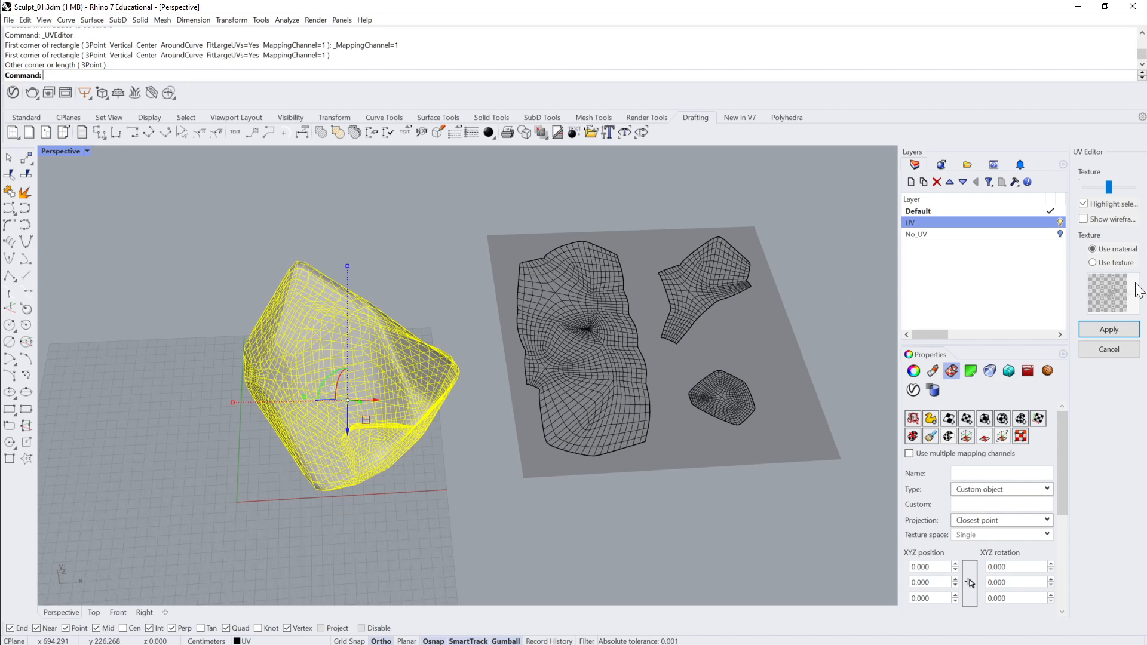
{"action": "left_click", "coordinate": [1113, 347]}
Check the mesh's object properties and inspect its shape from several angles.
{"action": "left_click", "coordinate": [634, 336]}
{"action": "left_click", "coordinate": [465, 367]}
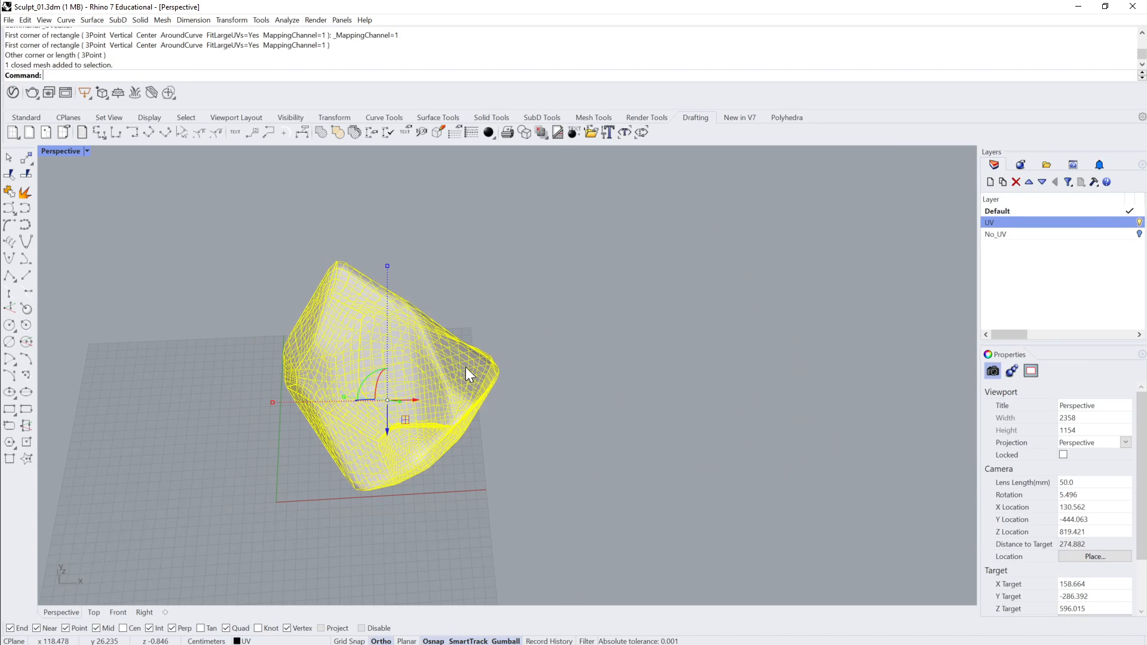
{"action": "right_click_drag", "start_coordinate": [465, 367], "coordinate": [598, 321]}
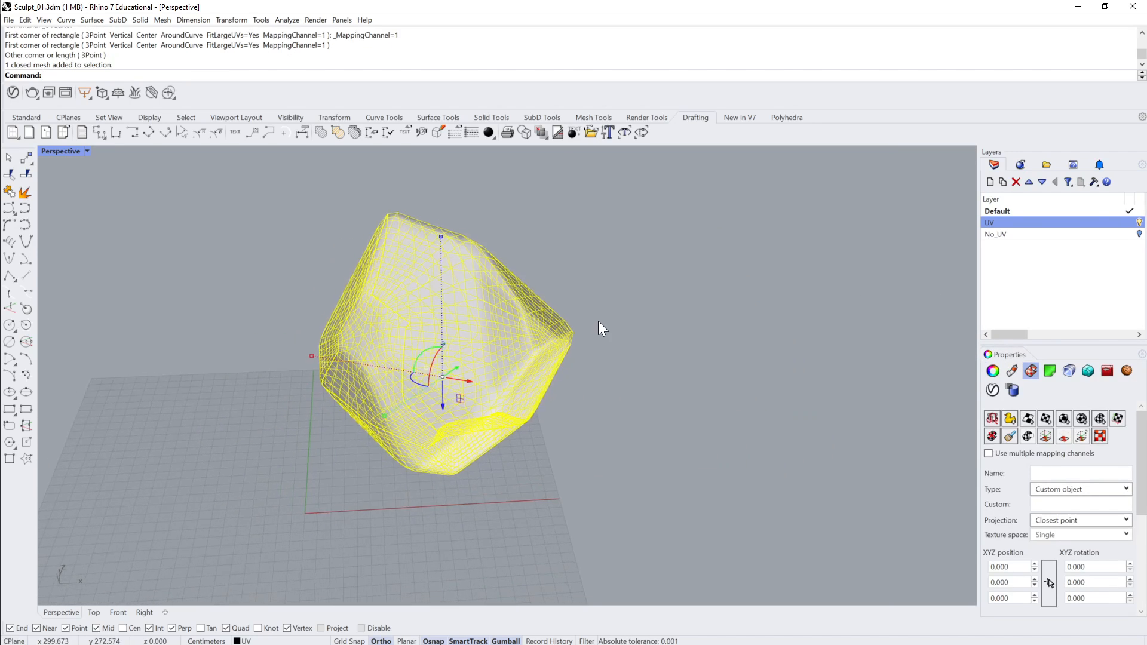
{"action": "left_click", "coordinate": [993, 371]}
{"action": "left_click", "coordinate": [671, 431]}
{"action": "mouse_move", "coordinate": [672, 431]}
{"action": "right_mouse_down"}
{"action": "mouse_move", "coordinate": [626, 396]}
{"action": "mouse_move", "coordinate": [652, 440]}
{"action": "right_mouse_up"}
{"action": "left_click", "coordinate": [531, 430]}
{"action": "scroll", "coordinate": [533, 460], "scroll_direction": "up", "scroll_amount": 5}
{"action": "left_click", "coordinate": [674, 368]}
{"action": "right_click_drag", "start_coordinate": [674, 368], "coordinate": [476, 368]}
{"action": "right_click_drag", "start_coordinate": [560, 392], "coordinate": [542, 334]}
Export the UV layer's mesh over Sculpt_Test2.fbx in For_Maya, using meshes only, Lambert materials, Rhino Z mapped to FBX Y and Version 7 binary.
{"action": "left_click", "coordinate": [470, 342]}
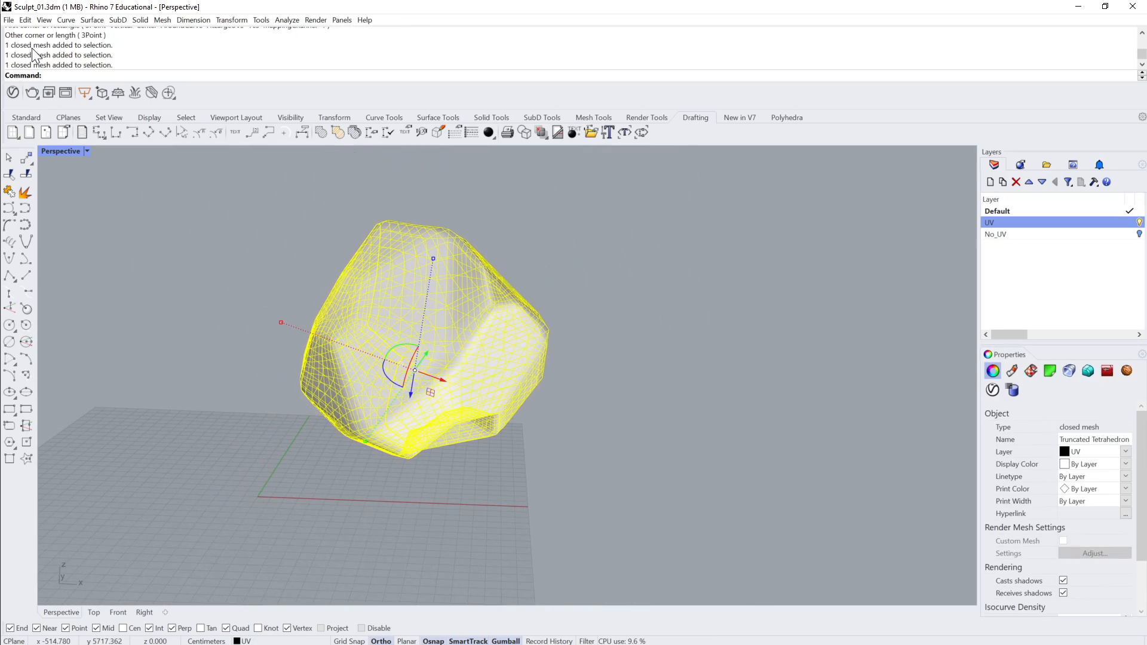
{"action": "left_click", "coordinate": [9, 20]}
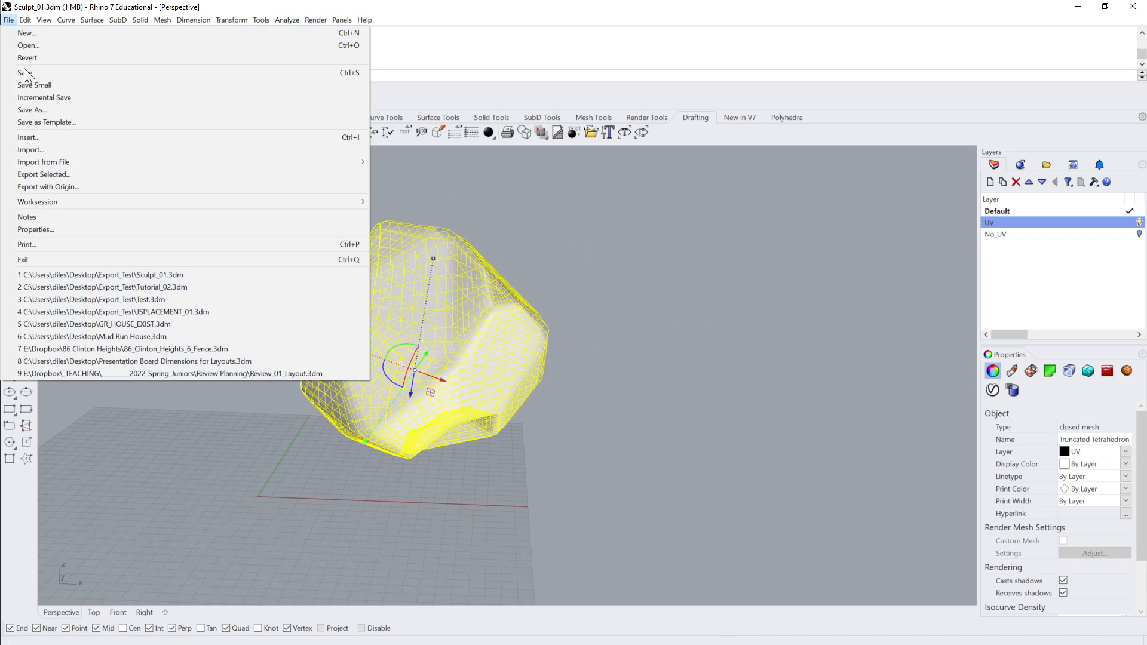
{"action": "left_click", "coordinate": [75, 173]}
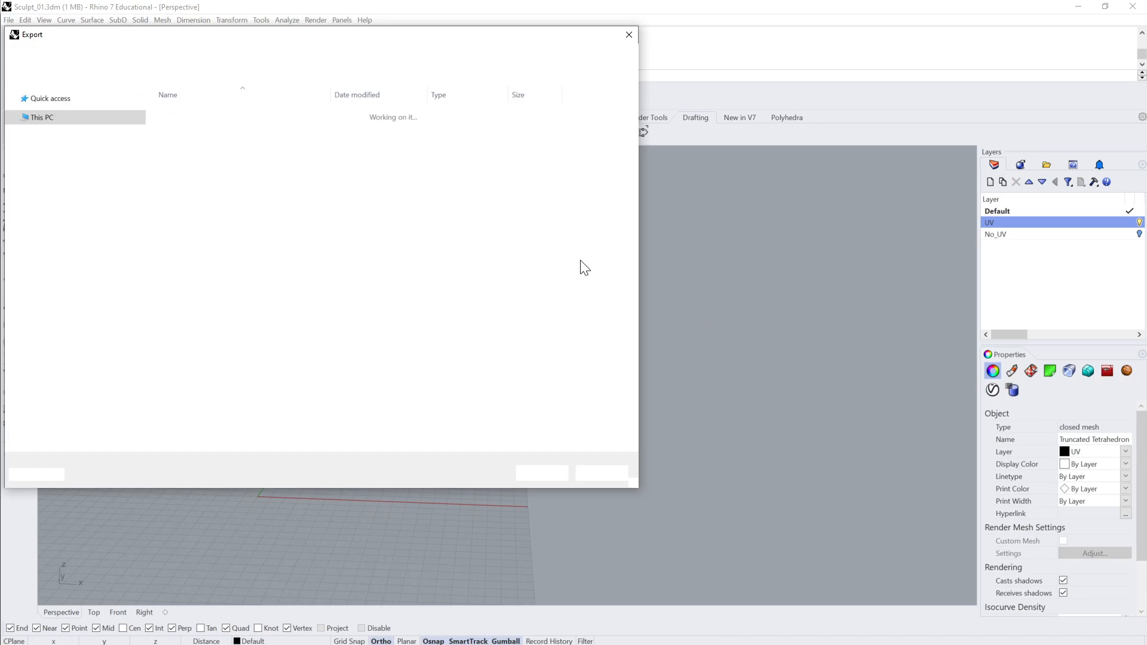
{"action": "left_click_drag", "start_coordinate": [315, 37], "coordinate": [588, 46]}
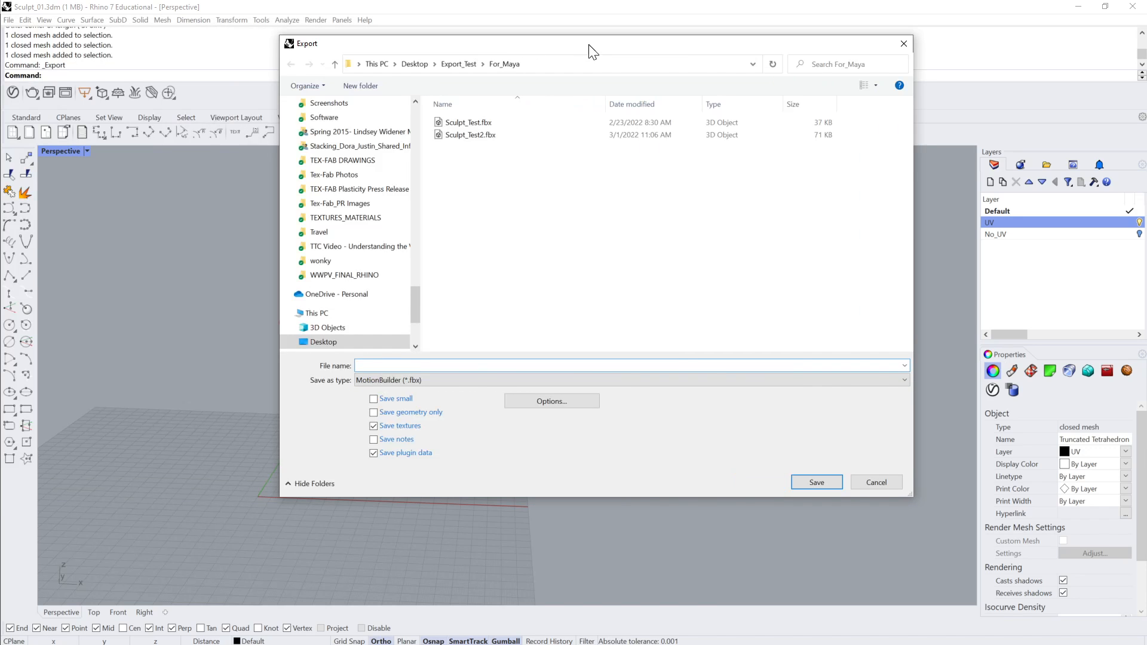
{"action": "left_click", "coordinate": [471, 134]}
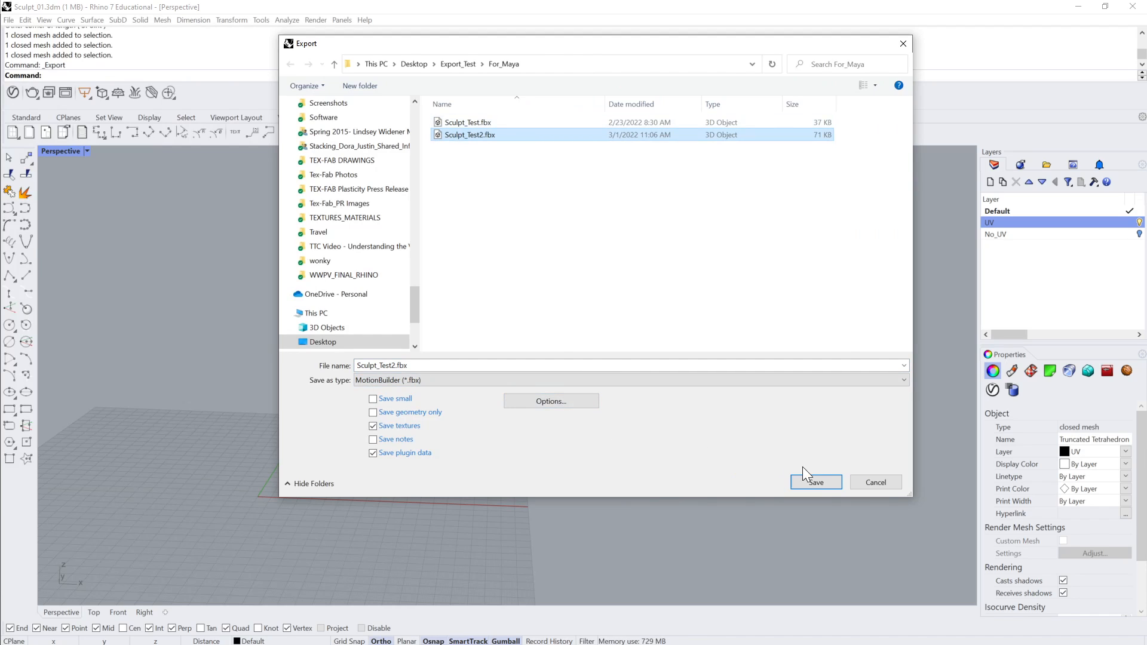
{"action": "left_click", "coordinate": [815, 481]}
{"action": "left_click", "coordinate": [587, 299]}
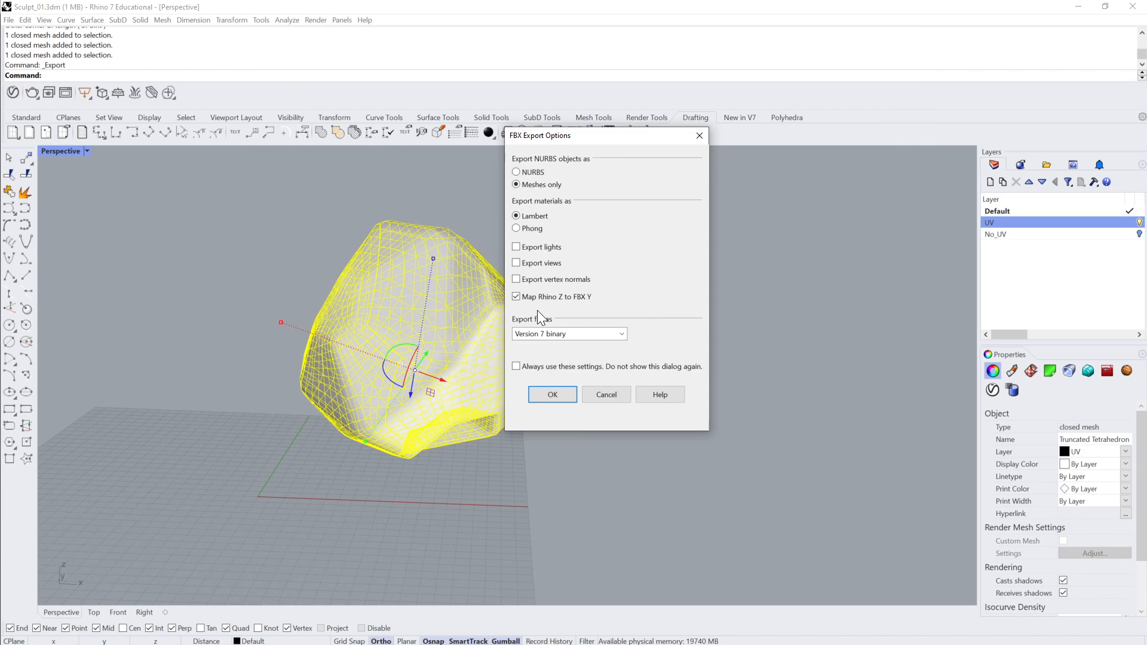
{"action": "left_click", "coordinate": [560, 395]}
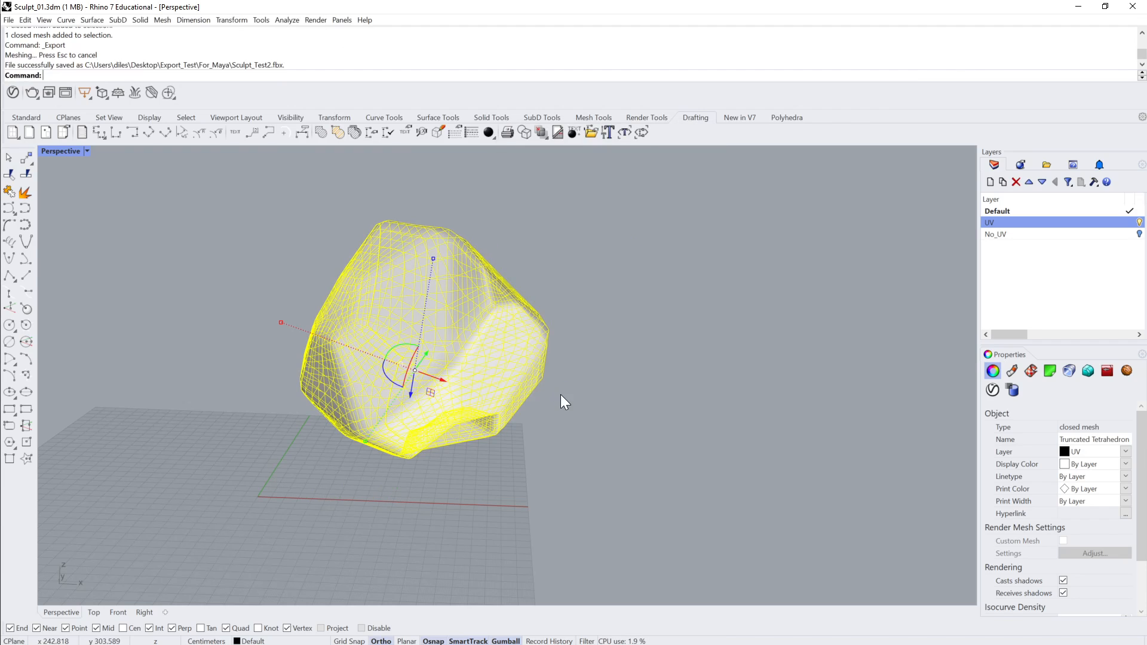
Switch to Maya with an empty untitled scene.
{"action": "left_click", "coordinate": [1073, 8]}
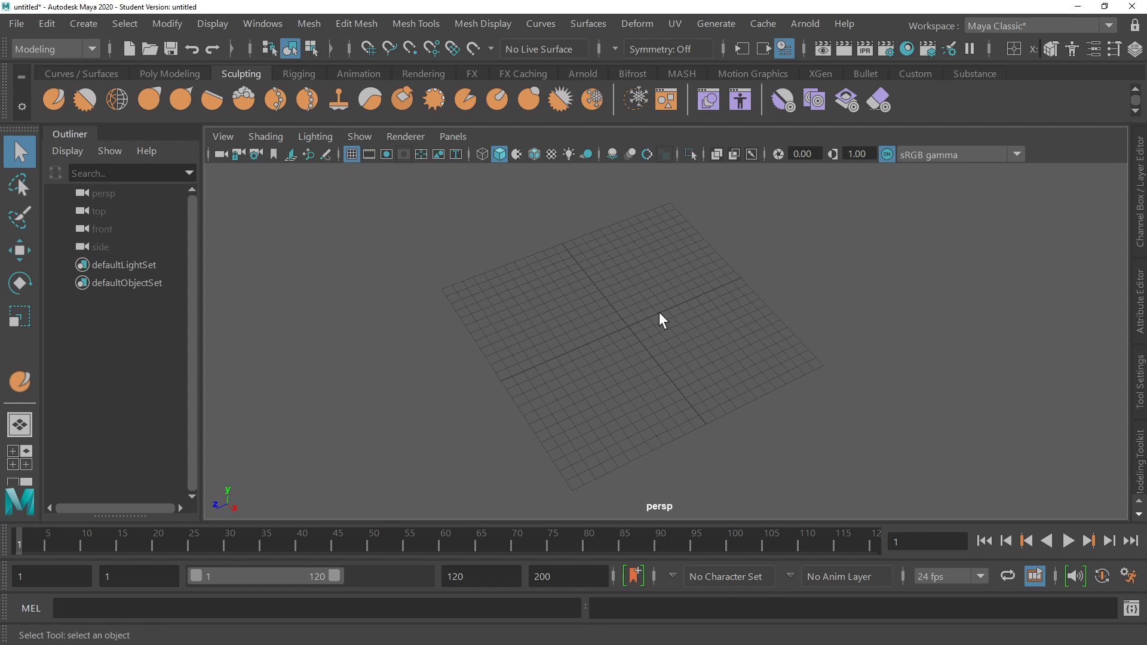
{"action": "scroll", "coordinate": [659, 312], "scroll_direction": "down", "scroll_amount": 5}
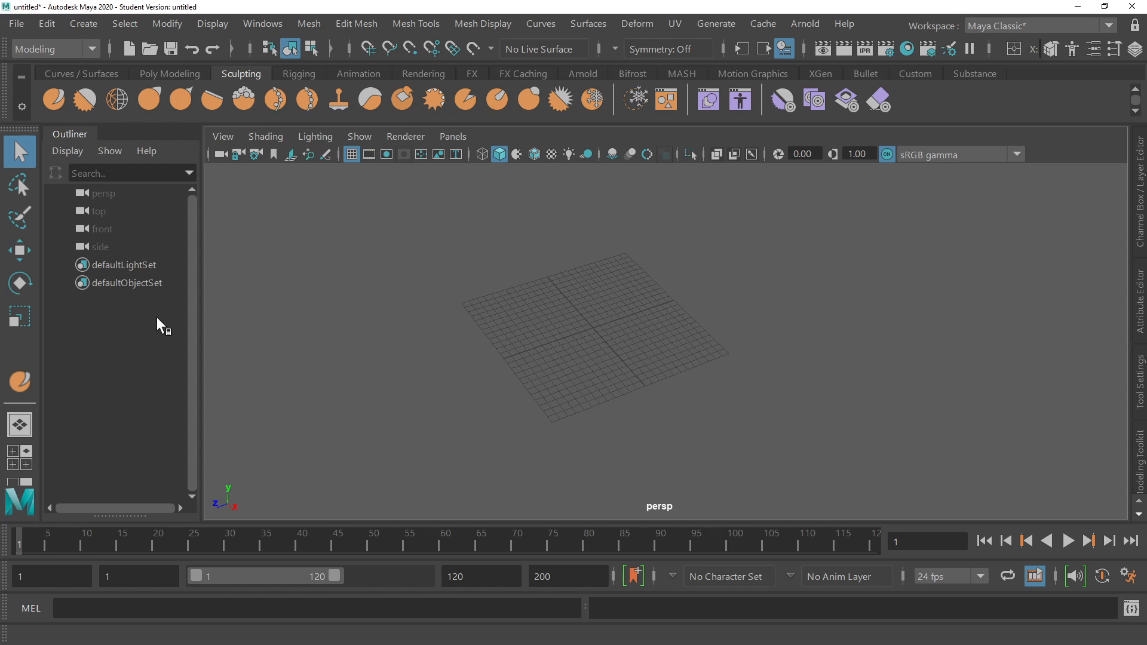
Preview the two-pane Front/Persp layout and restore the single perspective view.
{"action": "left_click", "coordinate": [18, 484]}
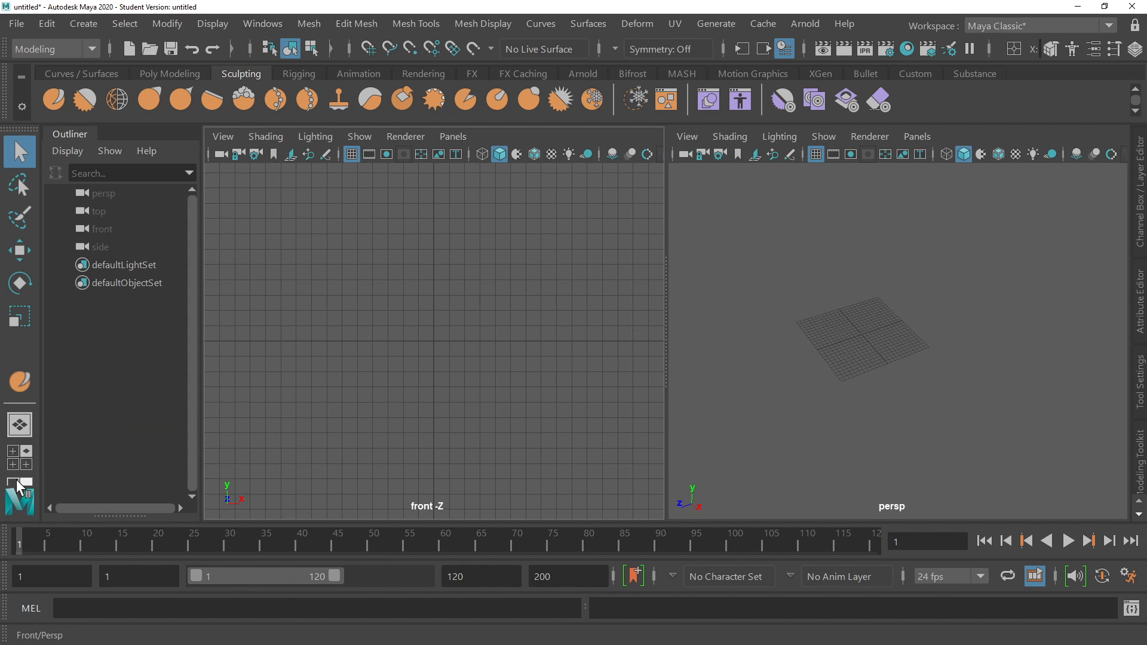
{"action": "left_click", "coordinate": [20, 424]}
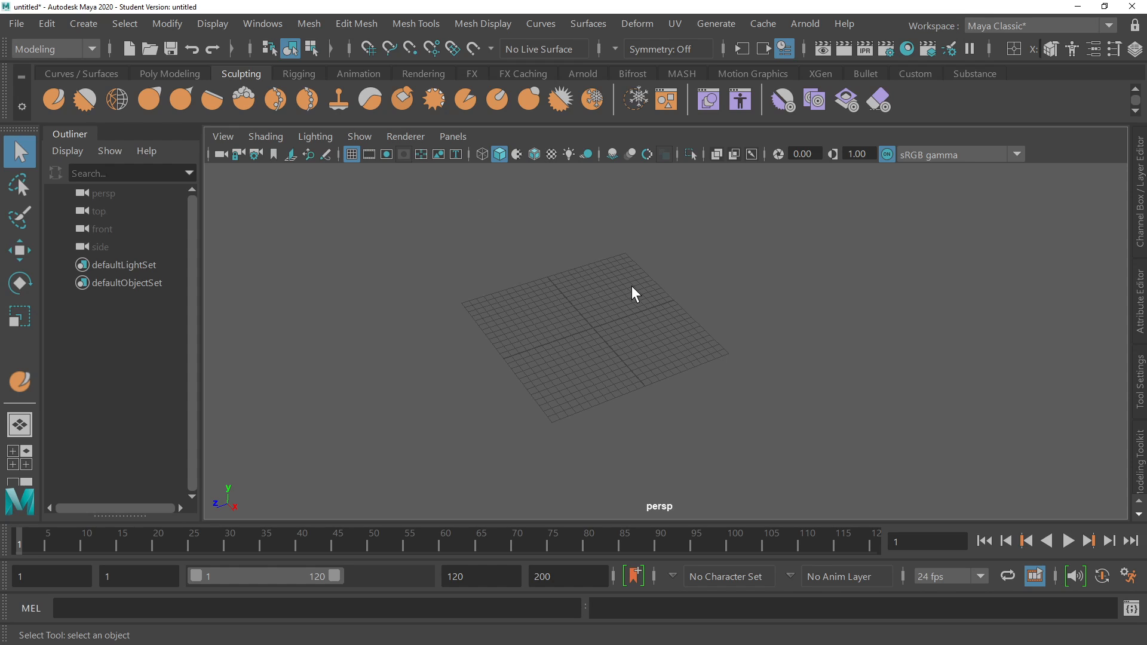
{"action": "left_click", "coordinate": [17, 25]}
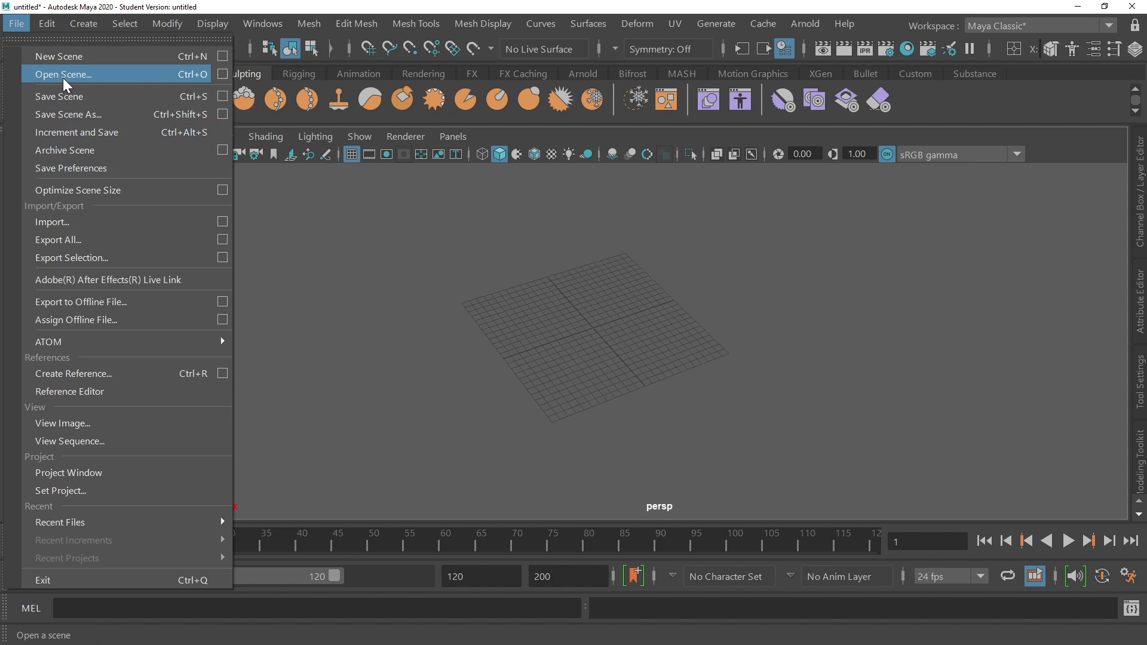
{"action": "key", "text": "Escape"}
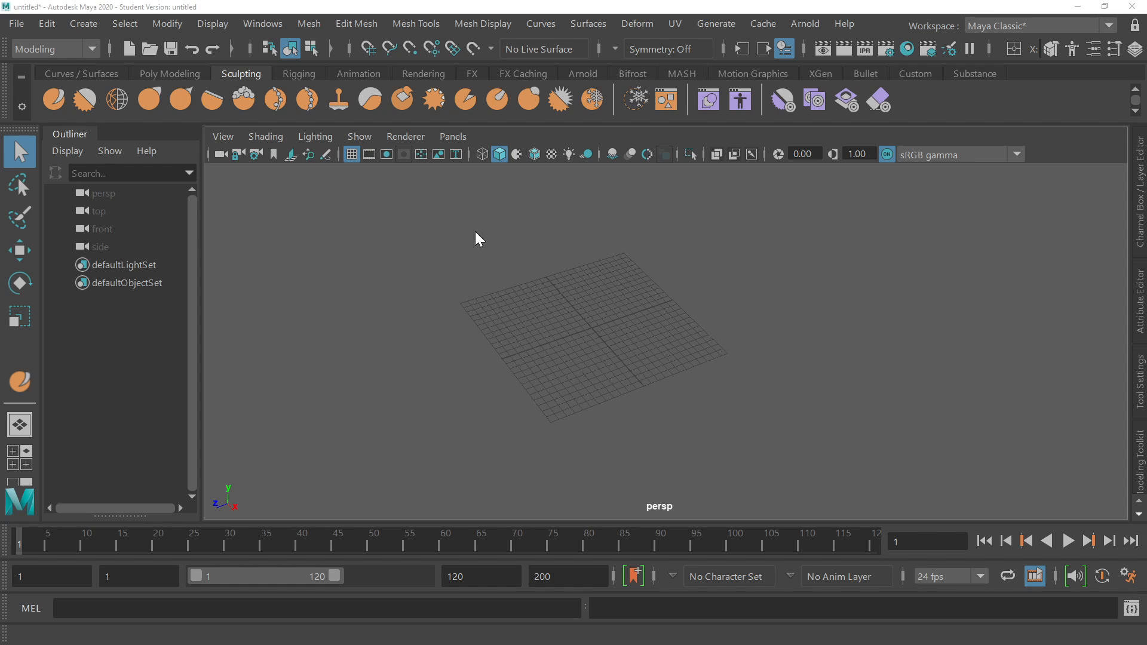
Bring Sculpt_Test2.fbx from the For_Maya folder in File Explorer into the Maya scene, and minimize the folder window.
{"action": "left_click_drag", "start_coordinate": [0, 293], "coordinate": [807, 122]}
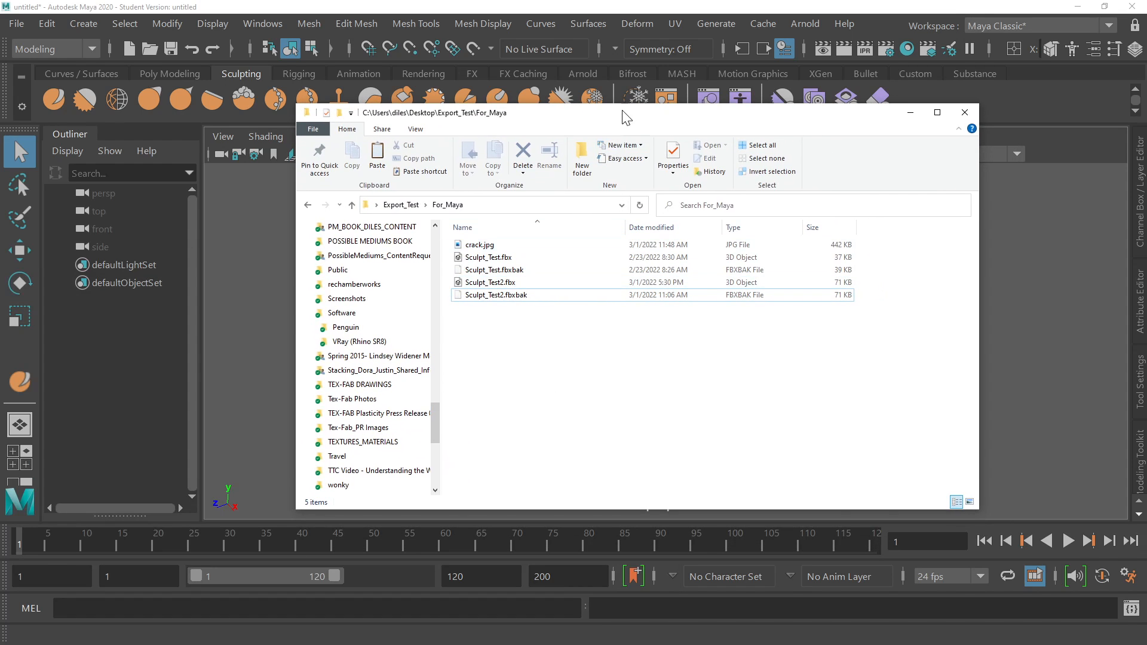
{"action": "mouse_move", "coordinate": [622, 112]}
{"action": "left_mouse_down"}
{"action": "mouse_move", "coordinate": [798, 113]}
{"action": "mouse_move", "coordinate": [713, 112]}
{"action": "left_mouse_up"}
{"action": "left_click", "coordinate": [595, 289]}
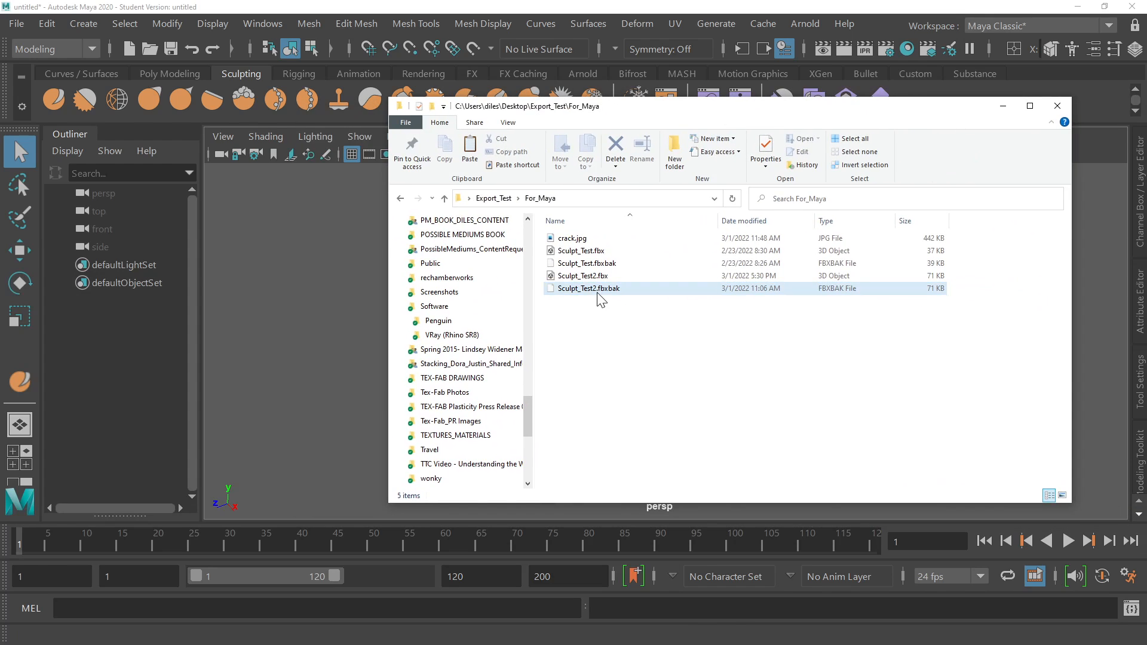
{"action": "left_click", "coordinate": [596, 276]}
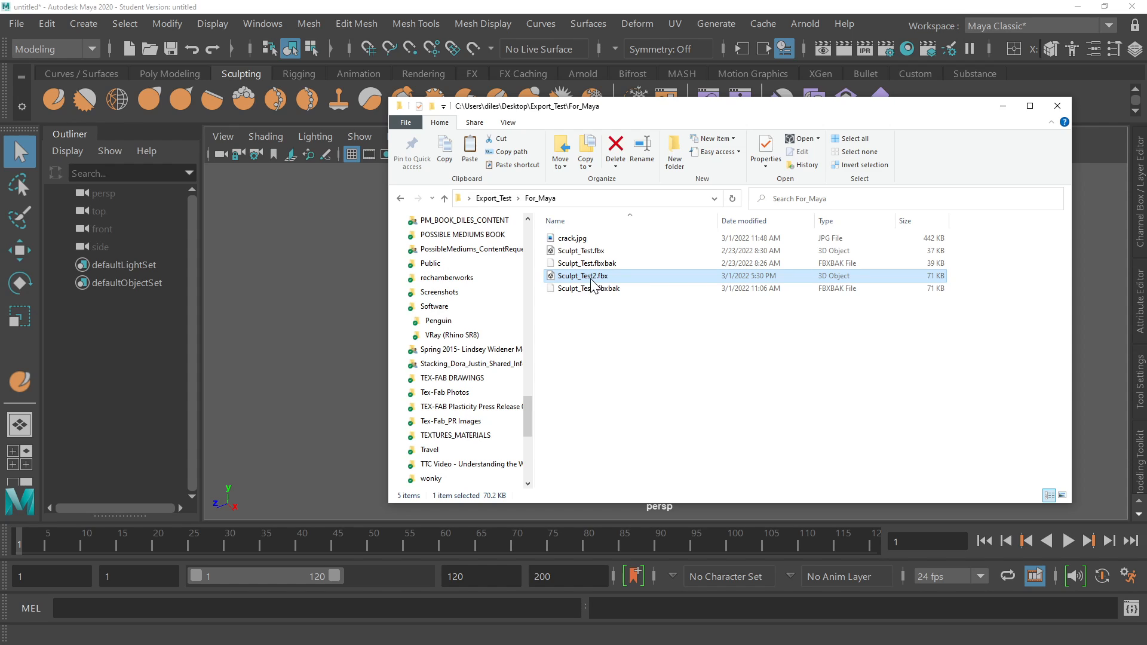
{"action": "mouse_move", "coordinate": [596, 276]}
{"action": "left_mouse_down"}
{"action": "mouse_move", "coordinate": [278, 322]}
{"action": "mouse_move", "coordinate": [311, 321]}
{"action": "left_mouse_up"}
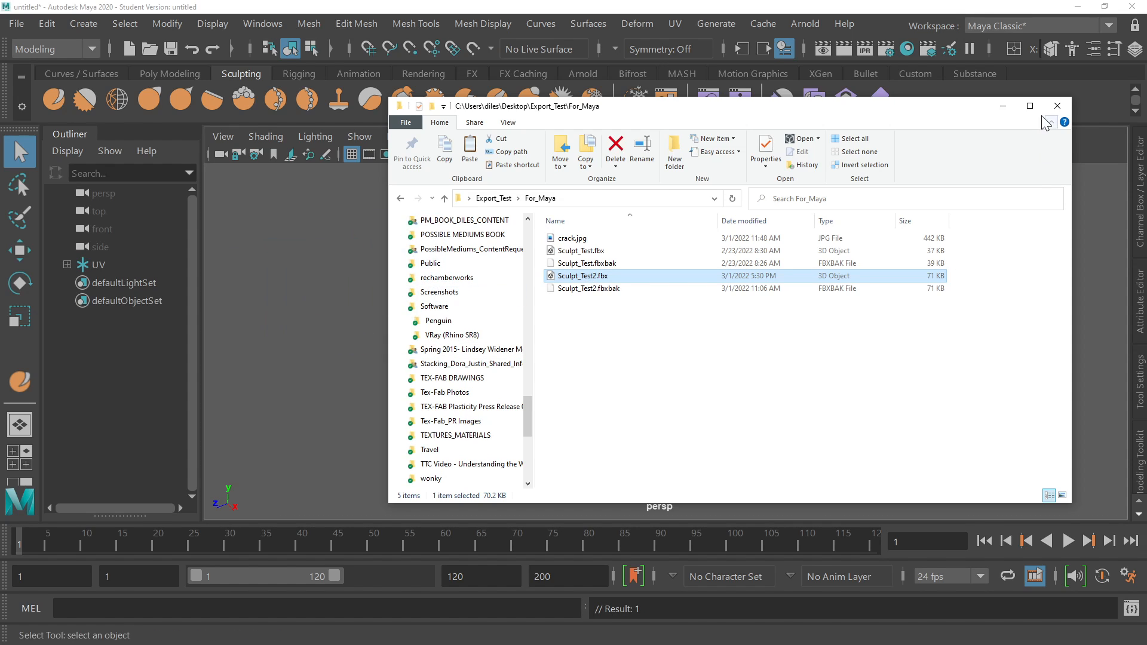
{"action": "left_click", "coordinate": [1004, 106]}
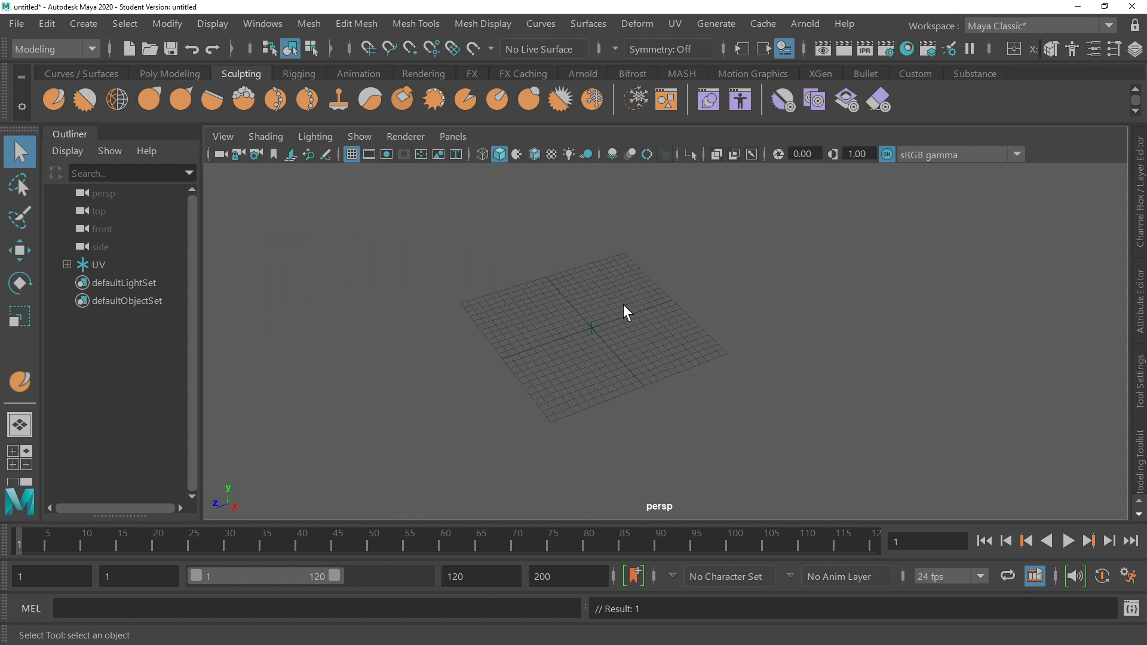
Frame the whole imported model in the perspective view and display its wireframe on the shaded surface.
{"action": "left_click_drag", "start_coordinate": [645, 302], "coordinate": [564, 350]}
{"action": "left_click", "coordinate": [611, 343]}
{"action": "key", "text": "a"}
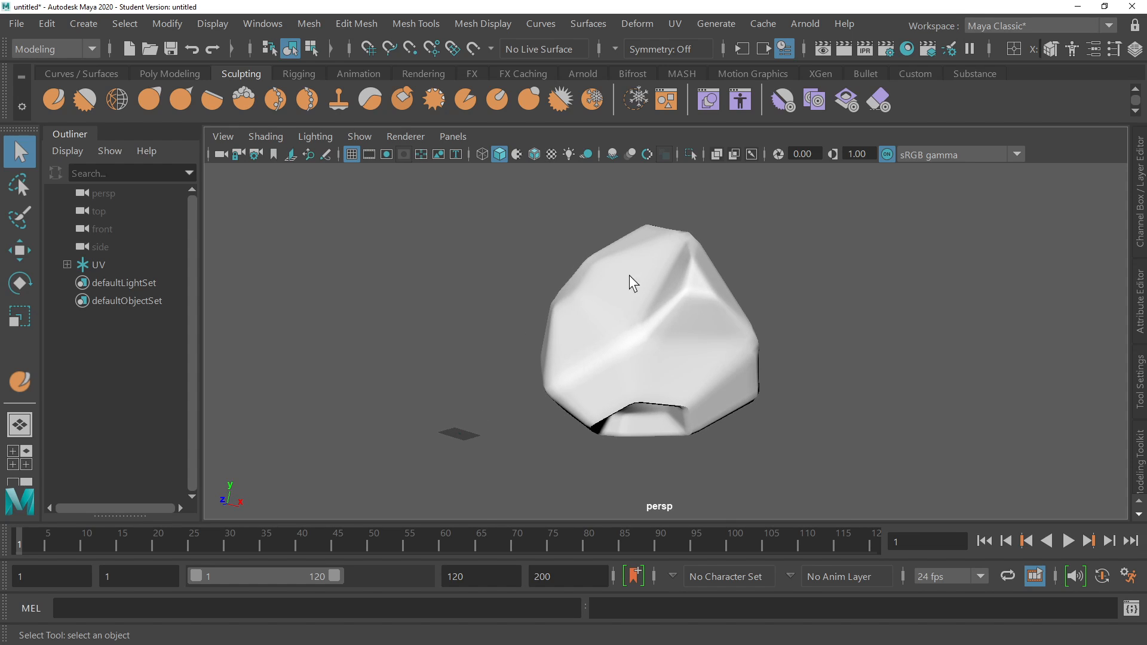
{"action": "left_click", "coordinate": [534, 156]}
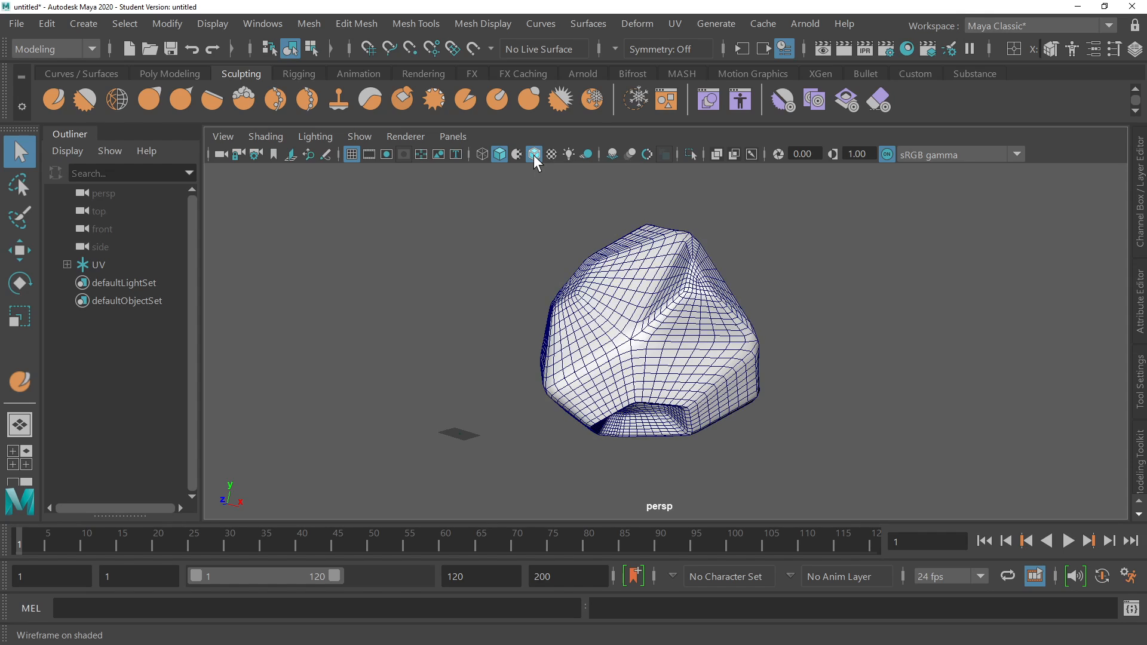
{"action": "left_click_drag", "start_coordinate": [634, 428], "coordinate": [752, 333], "text": "alt"}
Expand the imported UV group in the Outliner and examine how the mesh is nested inside it.
{"action": "left_click", "coordinate": [96, 268]}
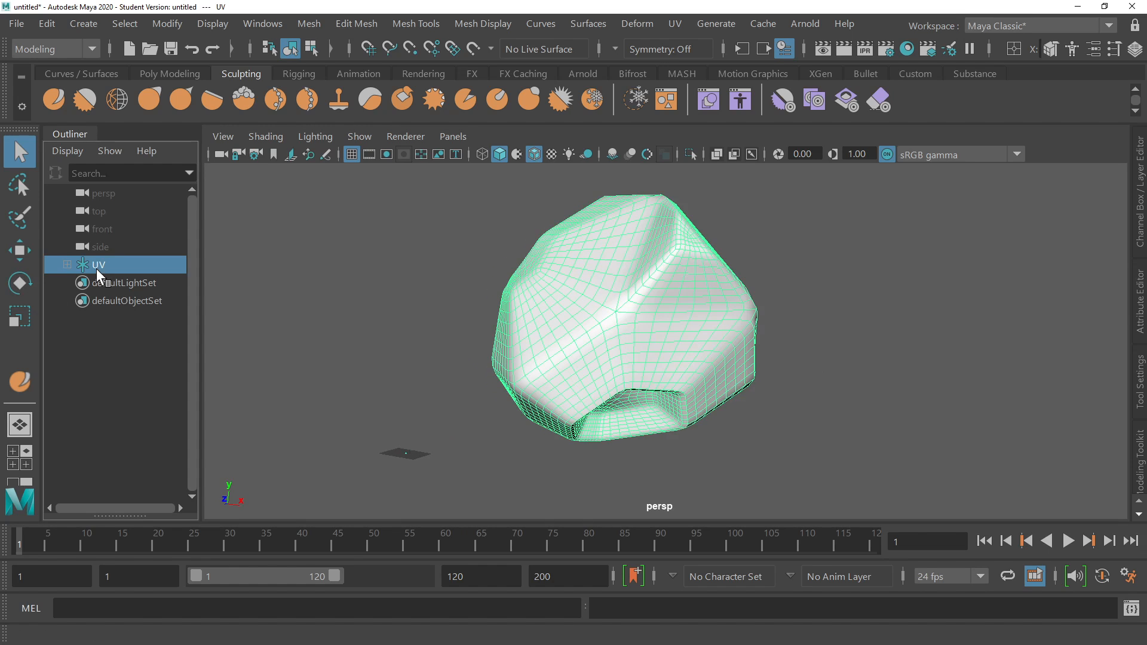
{"action": "left_click", "coordinate": [66, 263]}
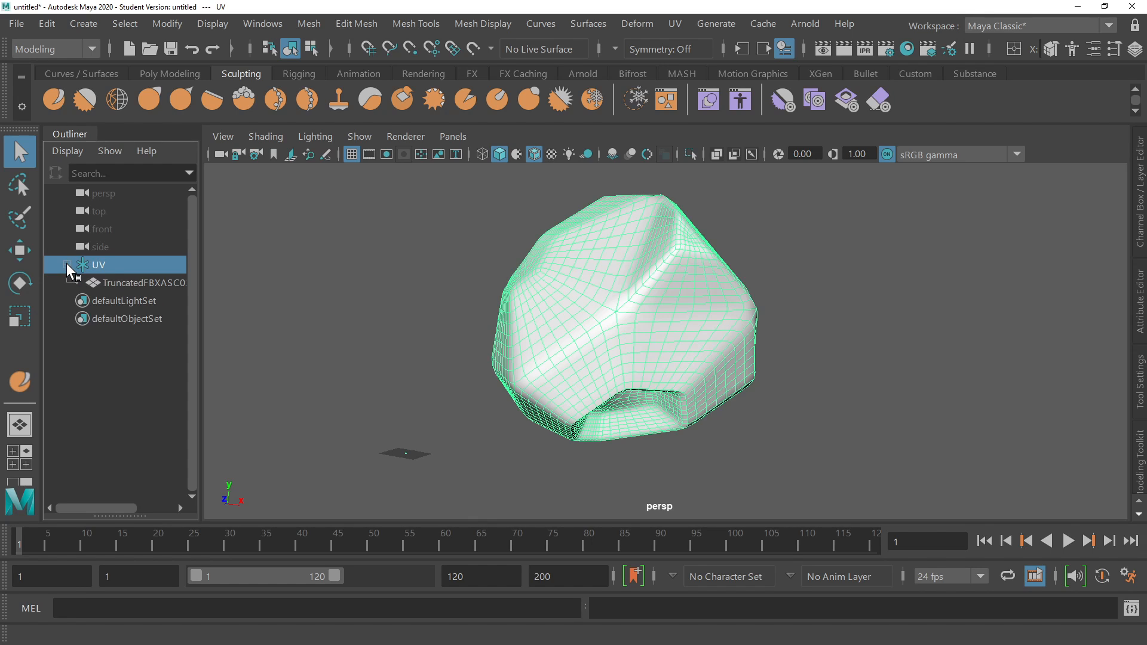
{"action": "left_click", "coordinate": [123, 283]}
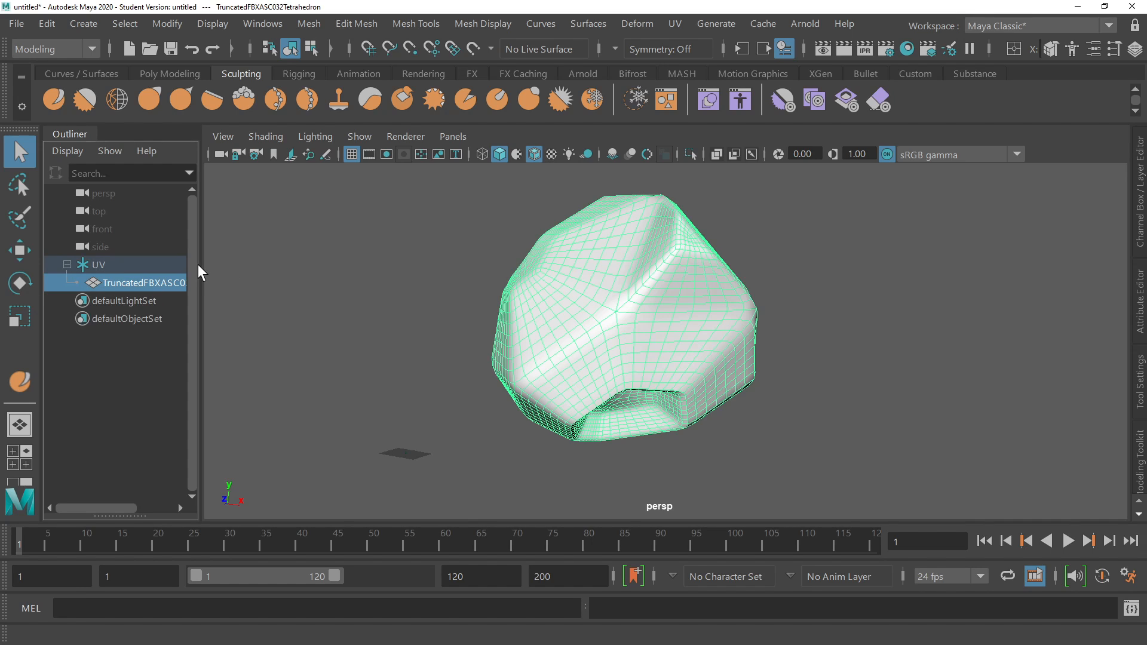
{"action": "left_click", "coordinate": [99, 267]}
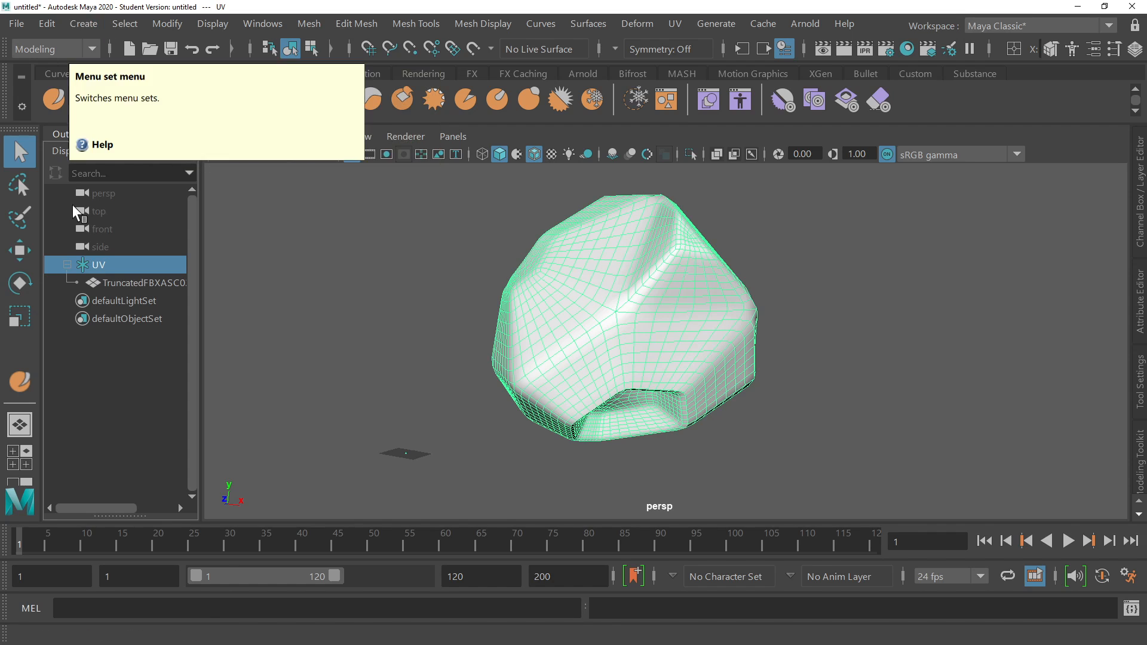
{"action": "left_click", "coordinate": [126, 282]}
Ungroup the mesh from the UV group and delete the leftover empty UV node.
{"action": "left_click", "coordinate": [104, 267]}
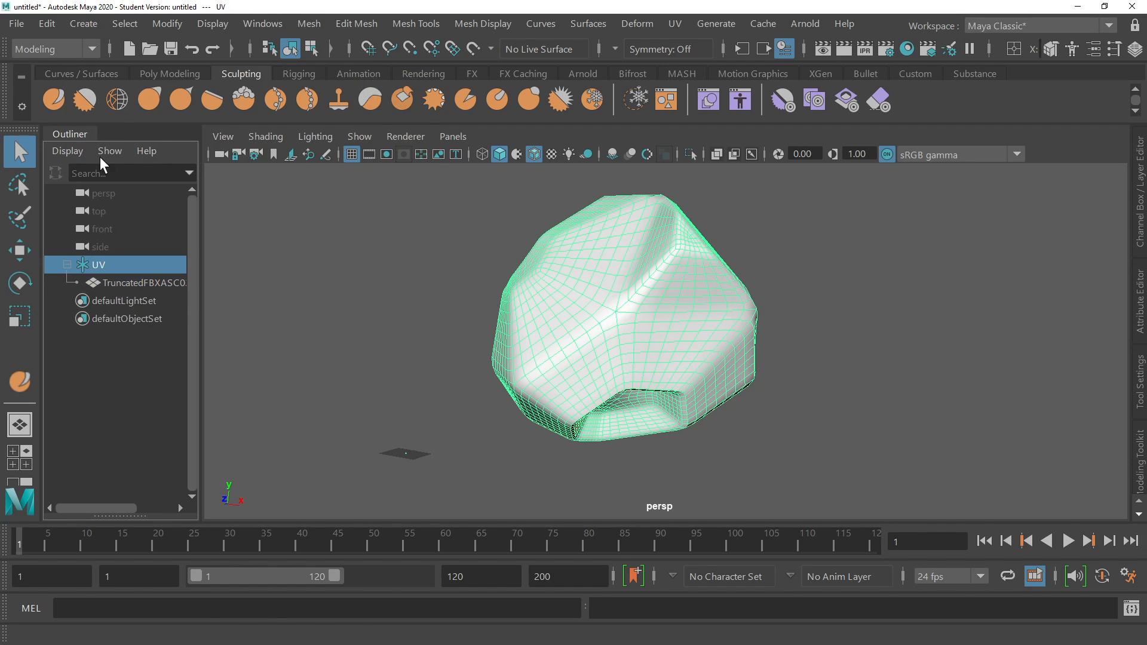
{"action": "left_click", "coordinate": [43, 27]}
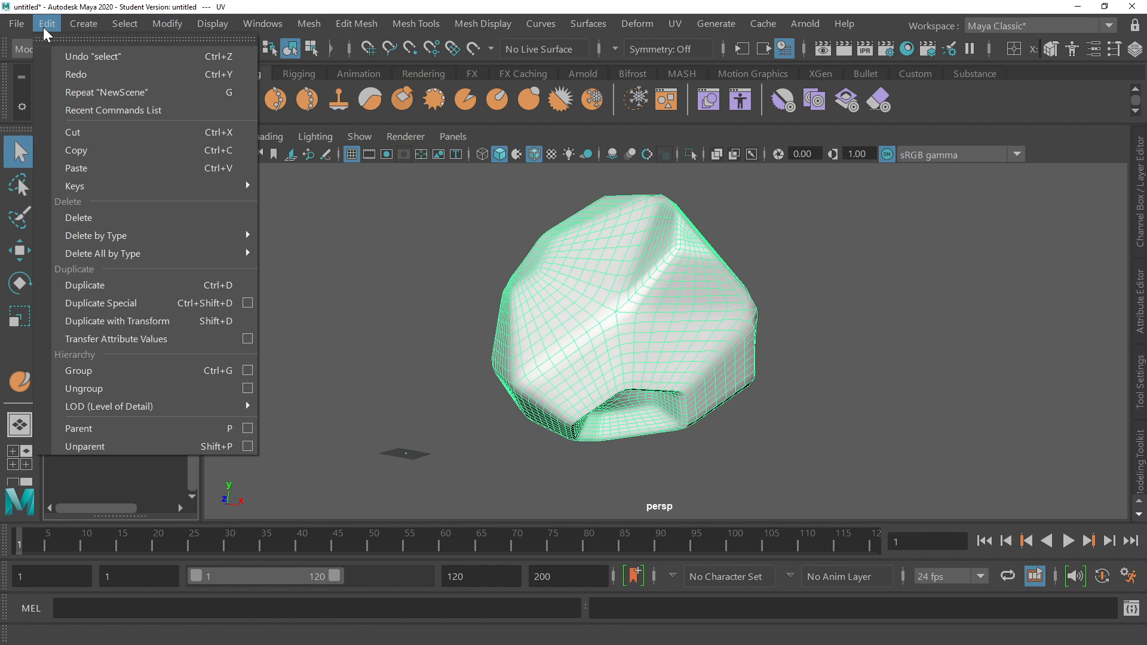
{"action": "mouse_move", "coordinate": [90, 19]}
{"action": "mouse_move", "coordinate": [52, 21]}
{"action": "left_click", "coordinate": [113, 389]}
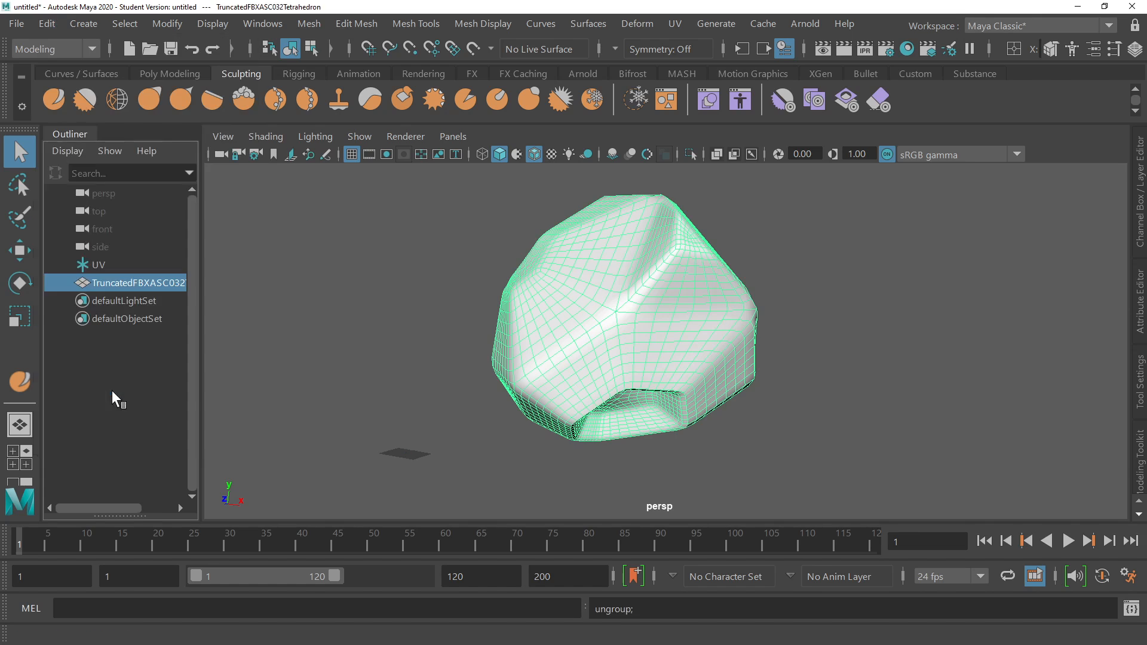
{"action": "left_click", "coordinate": [275, 368]}
{"action": "left_click", "coordinate": [92, 261]}
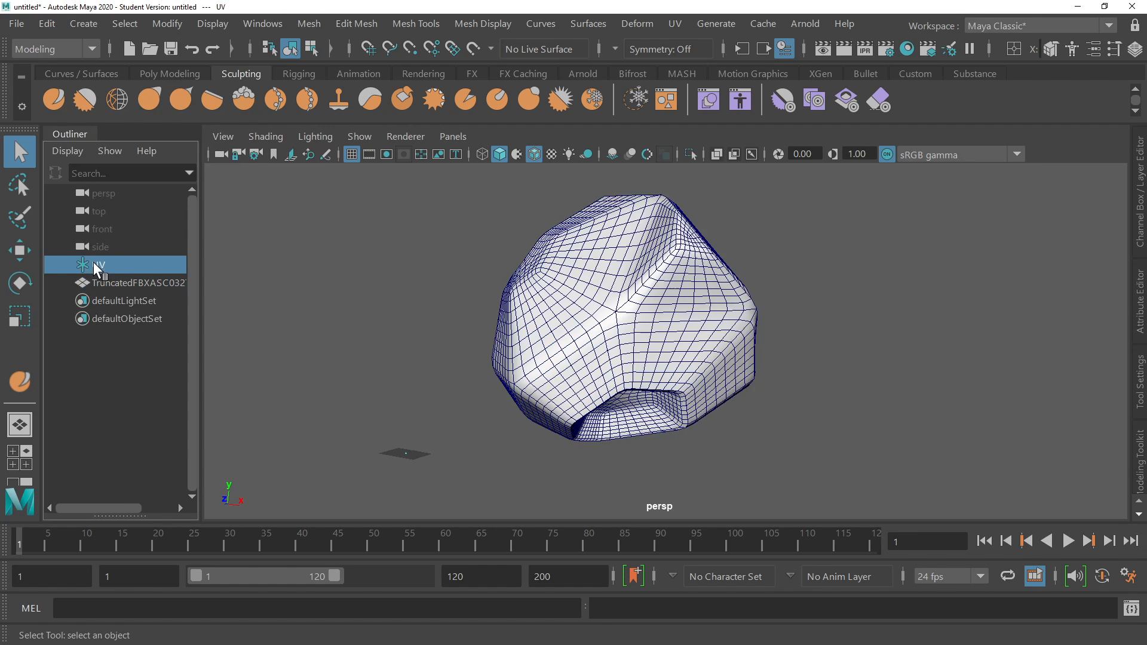
{"action": "key", "text": "Delete"}
Rename the imported mesh in the Outliner to Tetra and deselect it.
{"action": "left_click", "coordinate": [120, 267]}
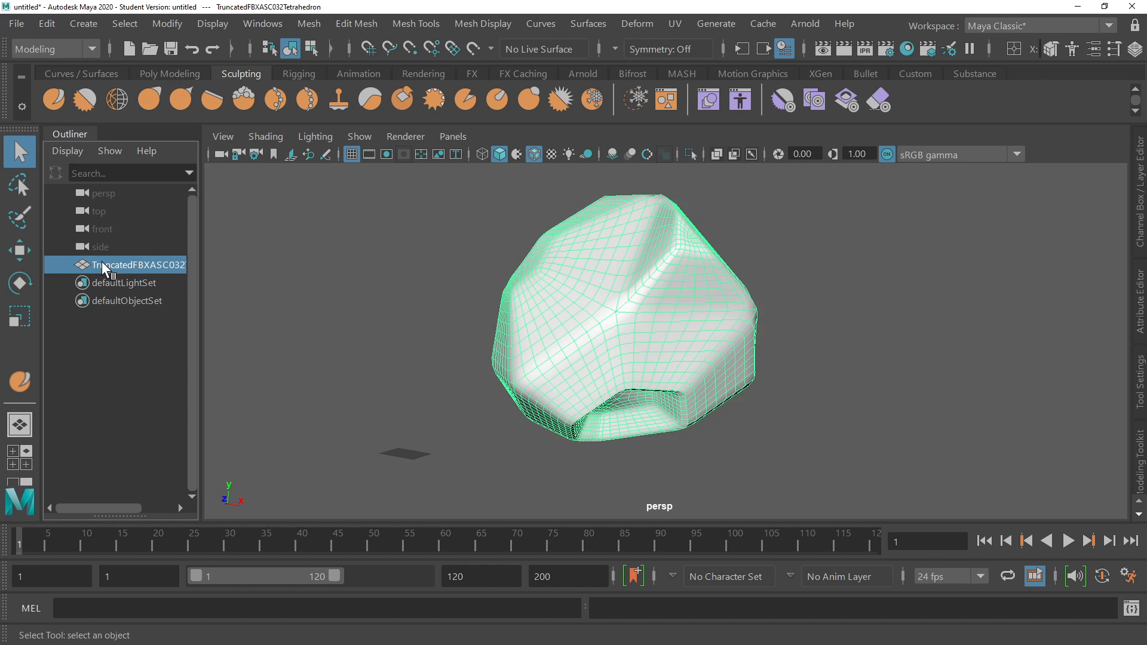
{"action": "double_click", "coordinate": [102, 263]}
{"action": "type", "text": "T"}
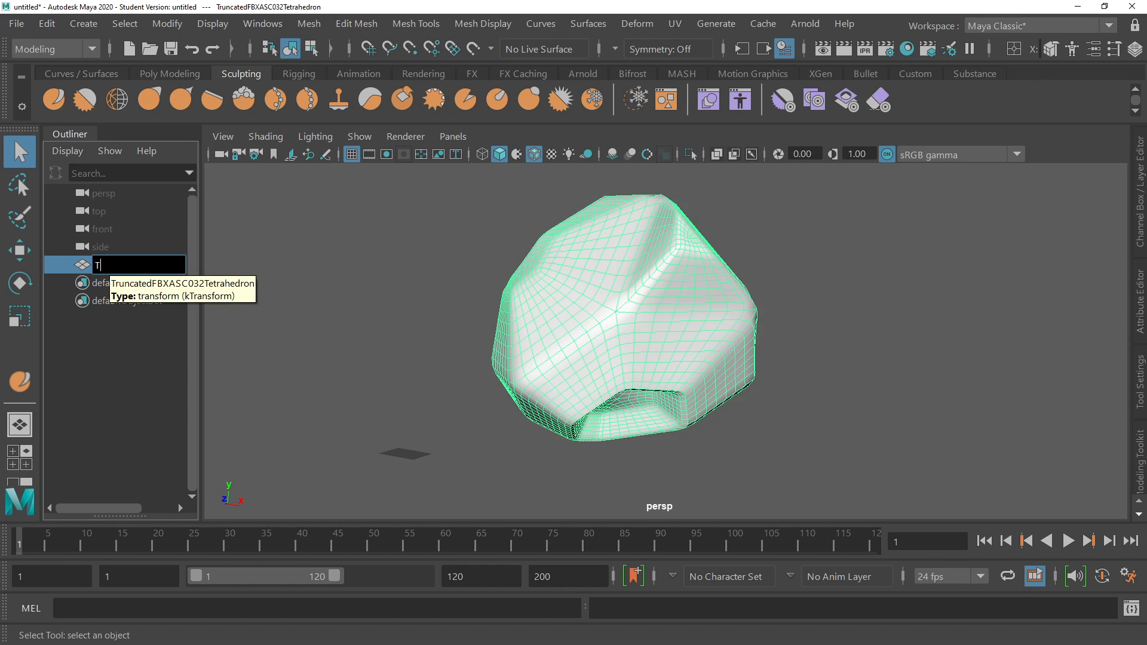
{"action": "type", "text": "etra"}
{"action": "key", "text": "Return"}
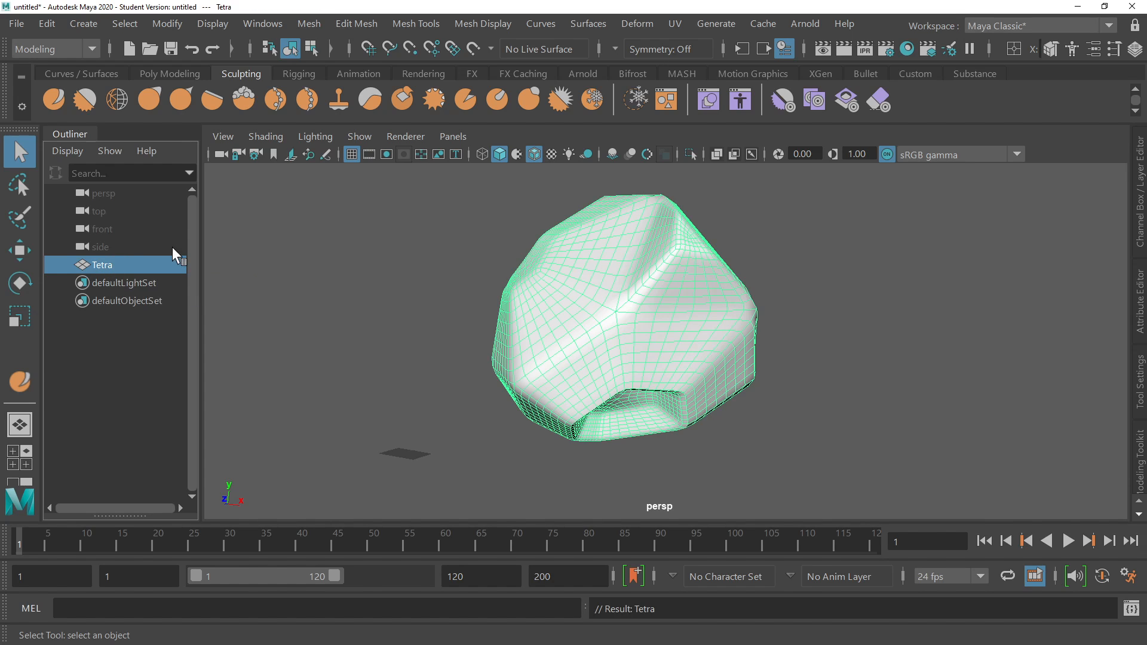
{"action": "left_click", "coordinate": [296, 302]}
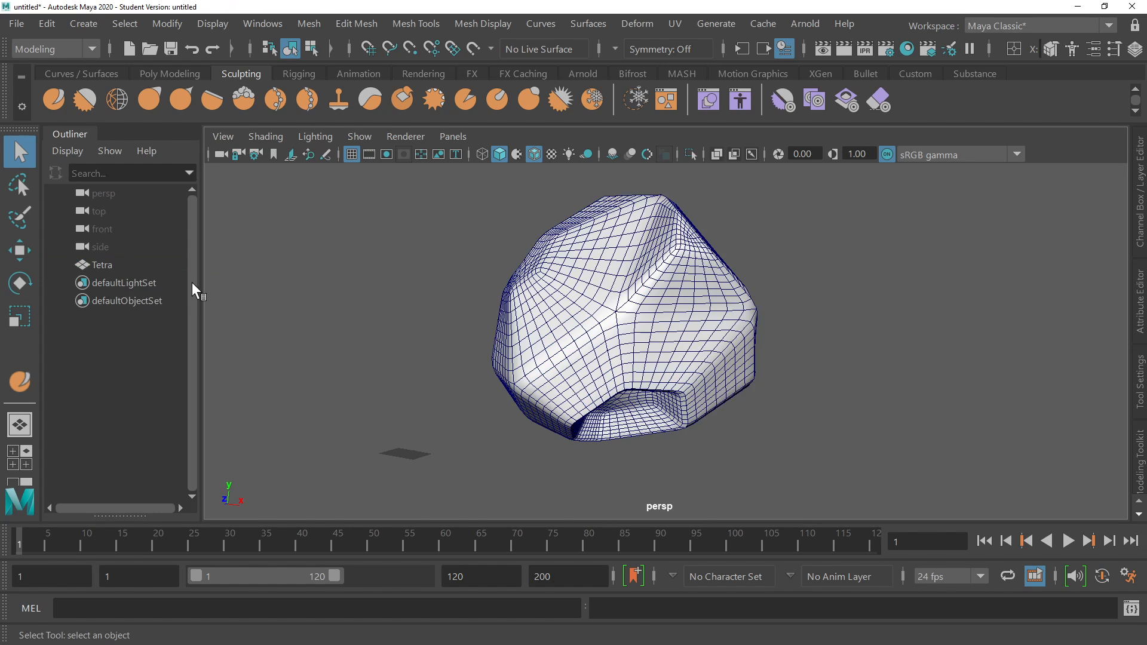
Examine the Tetra mesh from several sides, looking closely at the edges and faces around its recess.
{"action": "left_click", "coordinate": [127, 267]}
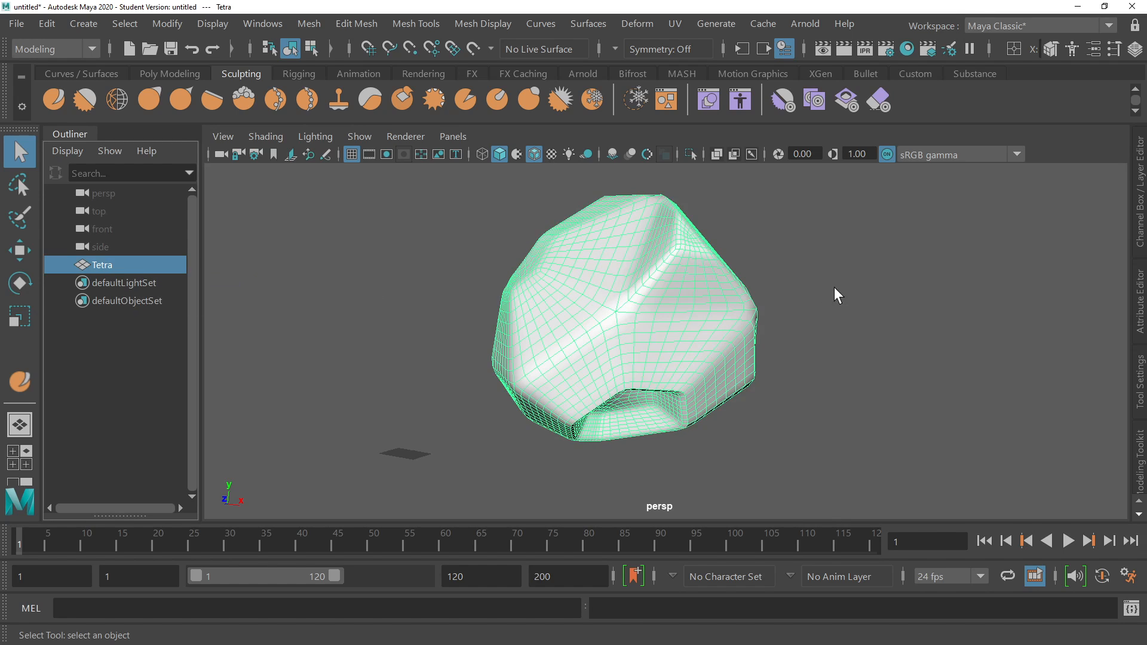
{"action": "left_click_drag", "start_coordinate": [779, 309], "coordinate": [731, 323], "text": "alt"}
{"action": "left_click", "coordinate": [781, 307]}
{"action": "left_click_drag", "start_coordinate": [622, 272], "coordinate": [622, 277], "text": "alt"}
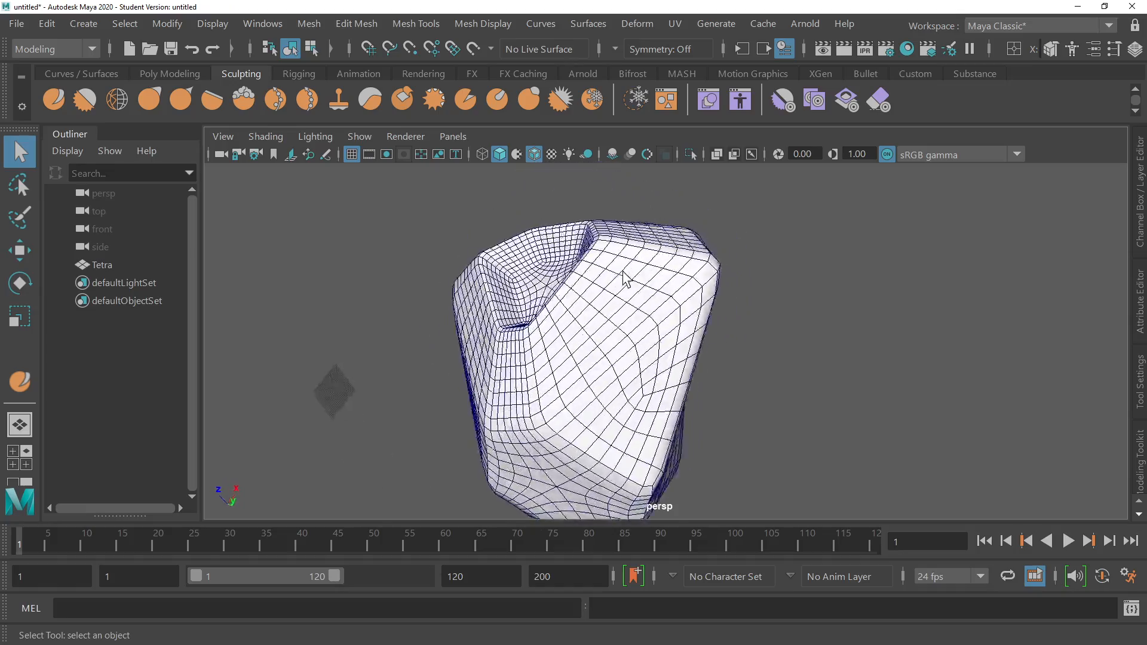
{"action": "scroll", "coordinate": [622, 277], "scroll_direction": "up", "scroll_amount": 10}
{"action": "left_click_drag", "start_coordinate": [712, 278], "coordinate": [594, 307], "text": "alt"}
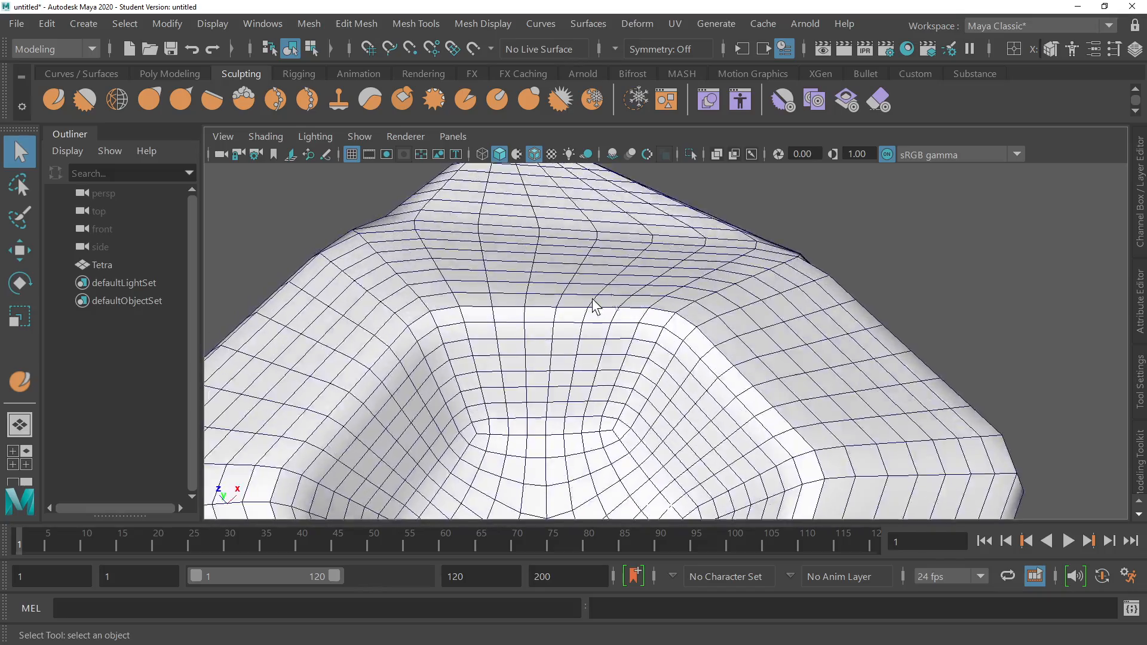
{"action": "left_click", "coordinate": [594, 307]}
{"action": "left_click_drag", "start_coordinate": [666, 289], "coordinate": [907, 233], "text": "alt"}
{"action": "left_click", "coordinate": [907, 233]}
{"action": "scroll", "coordinate": [802, 276], "scroll_direction": "down", "scroll_amount": 5}
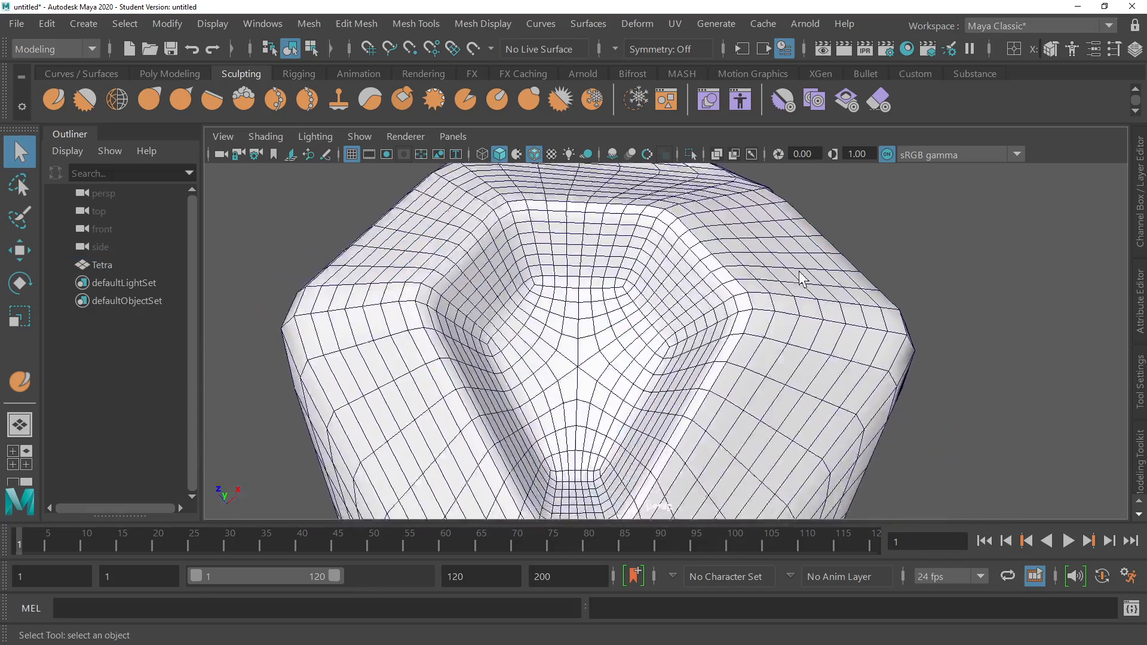
{"action": "left_click_drag", "start_coordinate": [801, 277], "coordinate": [777, 292], "text": "alt"}
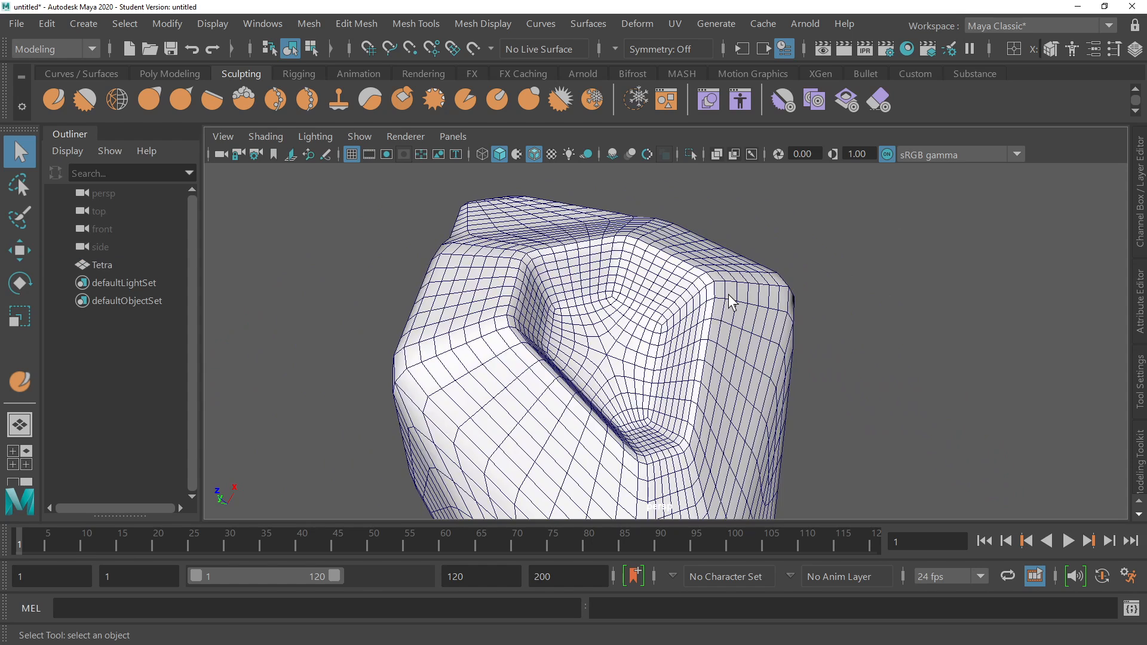
Compare Tetra's unsmoothed display with the cage-and-smooth preview, and leave the mesh in full smooth preview.
{"action": "left_click", "coordinate": [789, 287]}
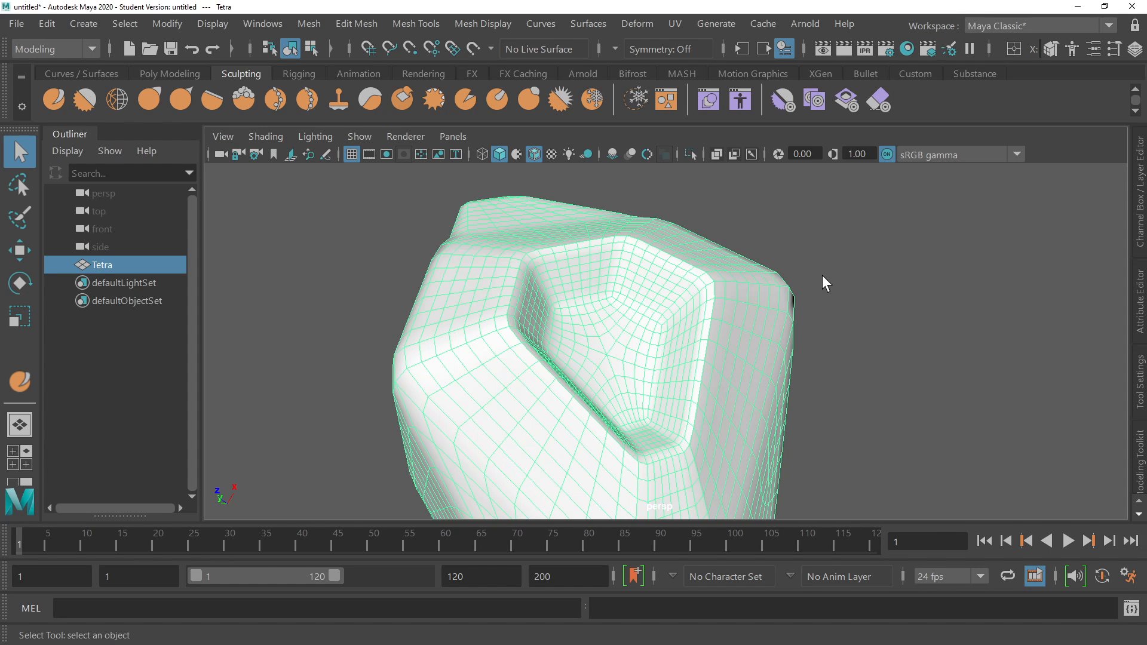
{"action": "left_click", "coordinate": [788, 255]}
{"action": "left_click", "coordinate": [748, 269]}
{"action": "key", "text": "1"}
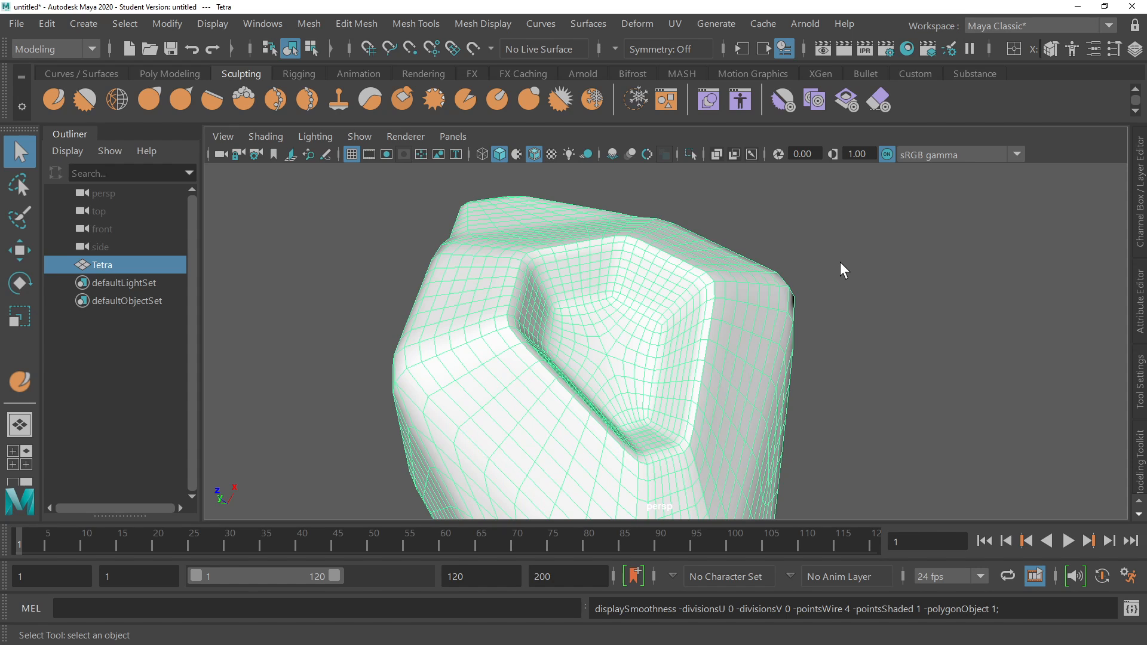
{"action": "left_click_drag", "start_coordinate": [840, 262], "coordinate": [751, 291], "text": "alt"}
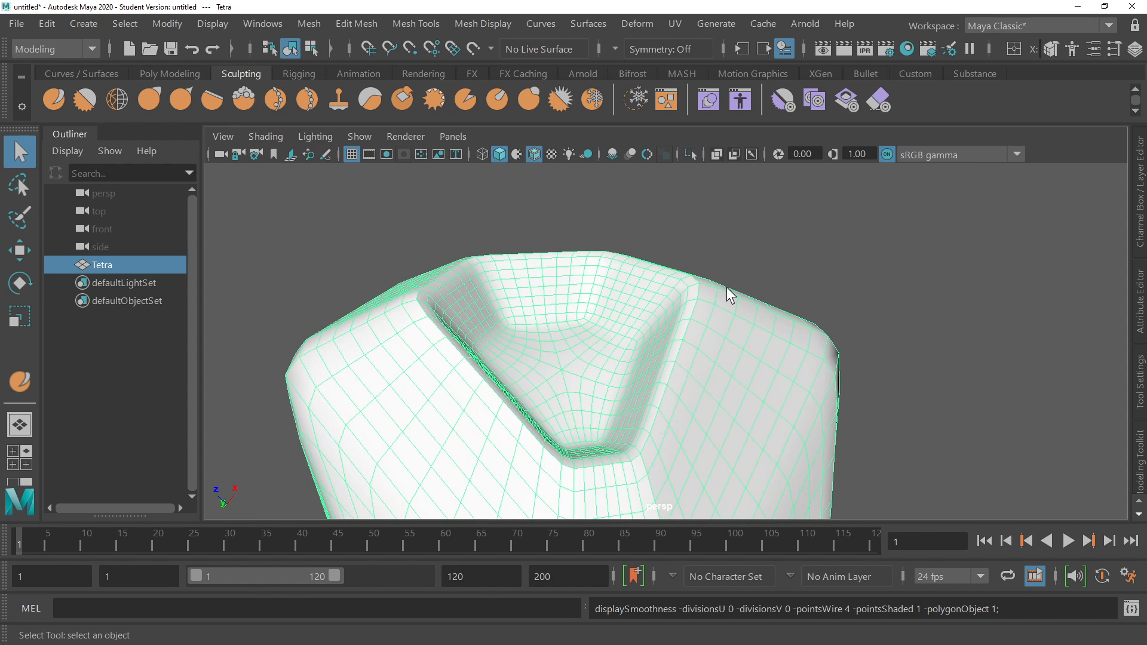
{"action": "key", "text": "2"}
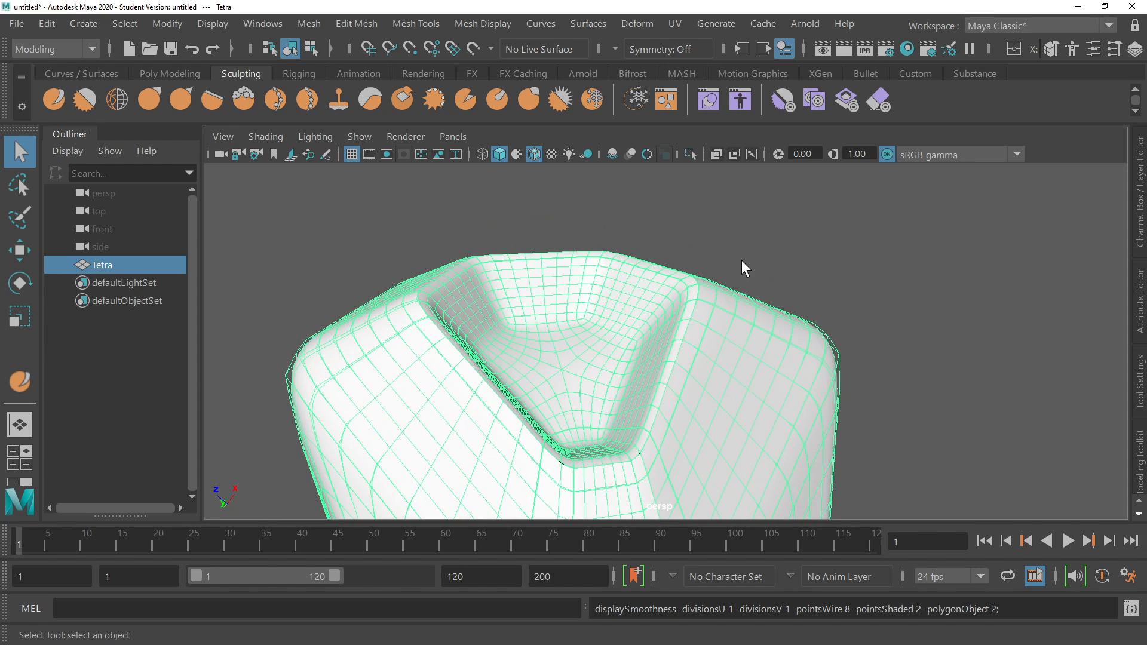
{"action": "left_click", "coordinate": [742, 267]}
{"action": "scroll", "coordinate": [895, 313], "scroll_direction": "up", "scroll_amount": 8}
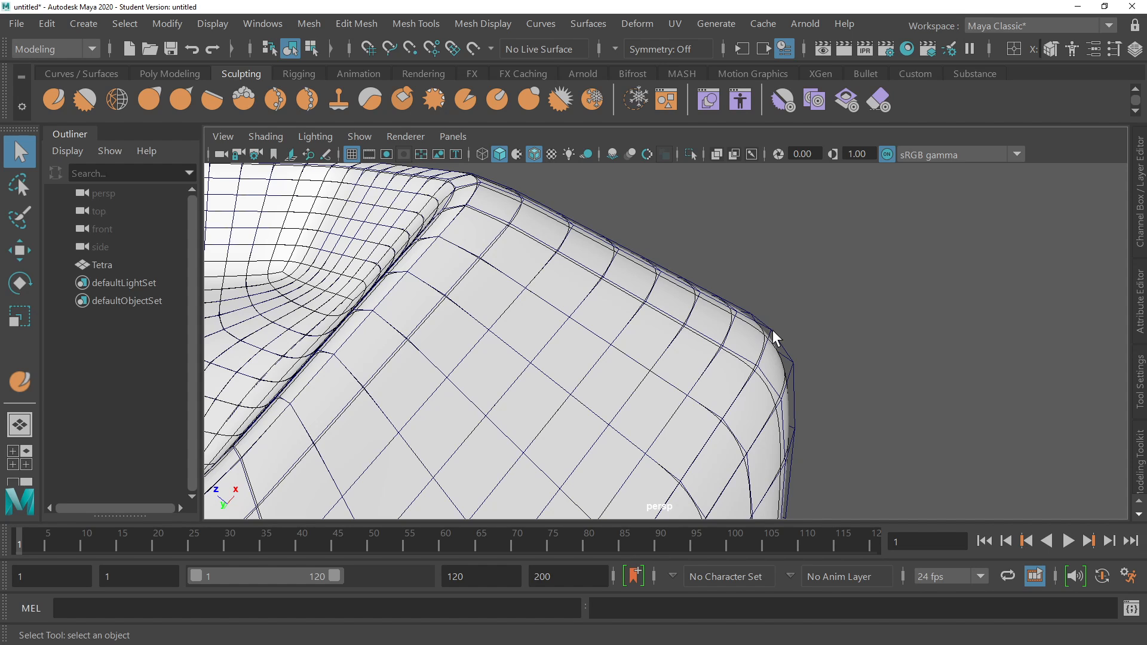
{"action": "left_click", "coordinate": [747, 342]}
{"action": "key", "text": "3"}
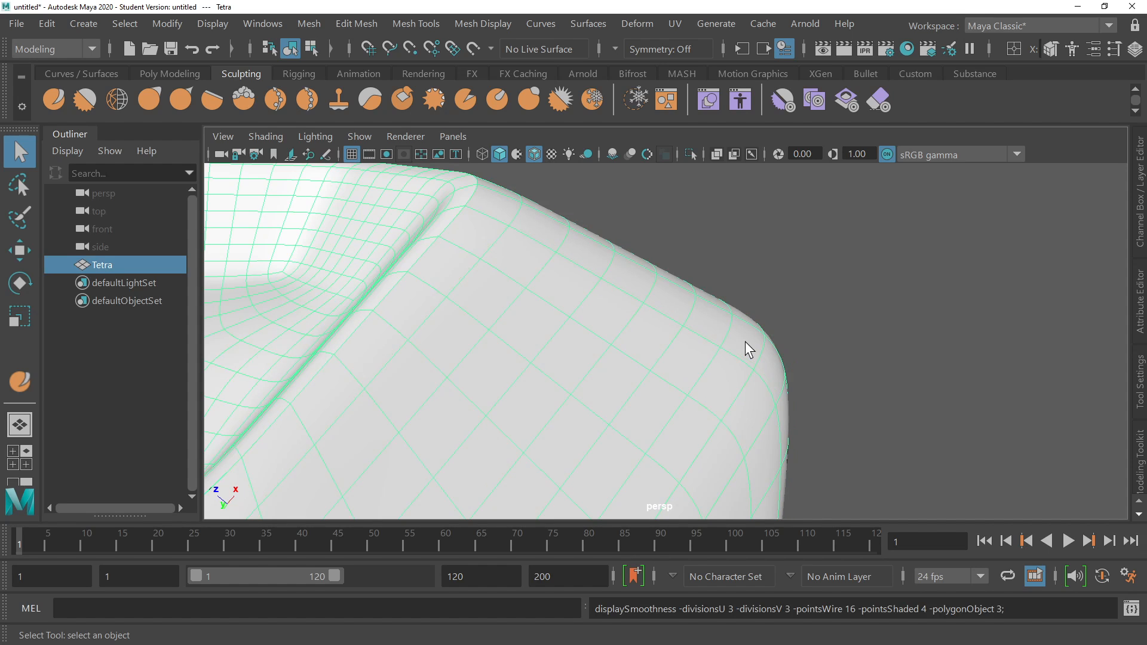
Examine the smooth-previewed Tetra up close and from several sides, including its recess and rounded edges.
{"action": "left_click", "coordinate": [781, 315]}
{"action": "scroll", "coordinate": [780, 315], "scroll_direction": "down", "scroll_amount": 5}
{"action": "left_click_drag", "start_coordinate": [780, 315], "coordinate": [543, 411], "text": "alt"}
{"action": "scroll", "coordinate": [704, 365], "scroll_direction": "up", "scroll_amount": 4}
{"action": "scroll", "coordinate": [575, 397], "scroll_direction": "up", "scroll_amount": 5}
{"action": "left_click_drag", "start_coordinate": [391, 415], "coordinate": [561, 312], "text": "alt"}
{"action": "left_click", "coordinate": [505, 315]}
{"action": "left_click", "coordinate": [799, 206]}
{"action": "left_click_drag", "start_coordinate": [627, 260], "coordinate": [485, 254], "text": "alt"}
{"action": "left_click", "coordinate": [558, 294]}
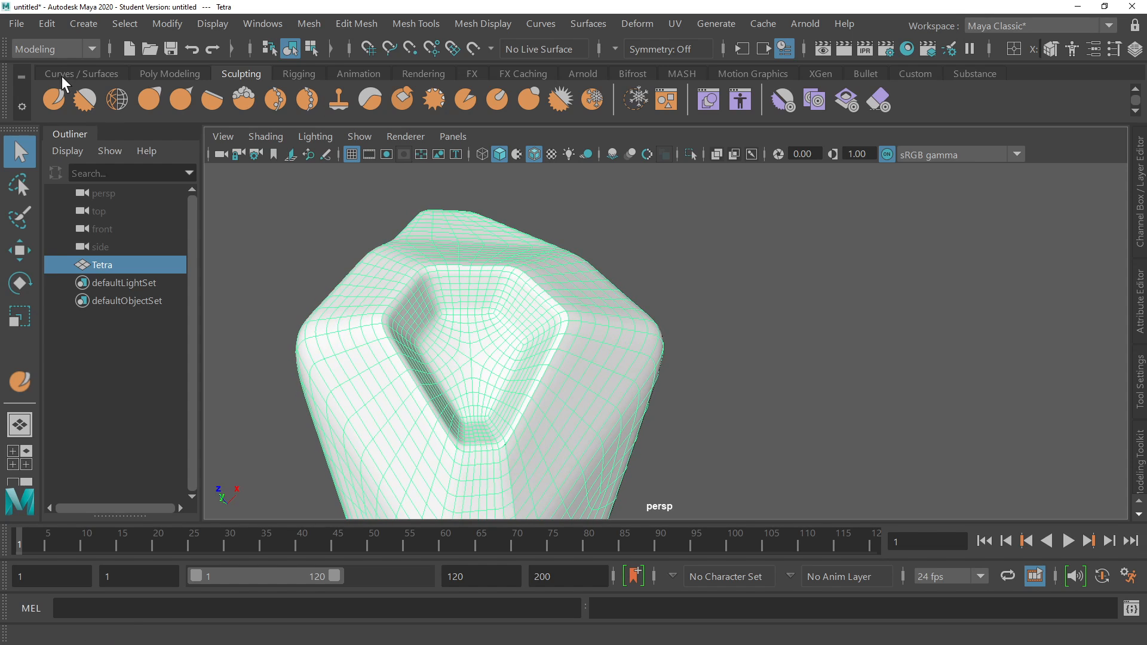
{"action": "left_click", "coordinate": [92, 75]}
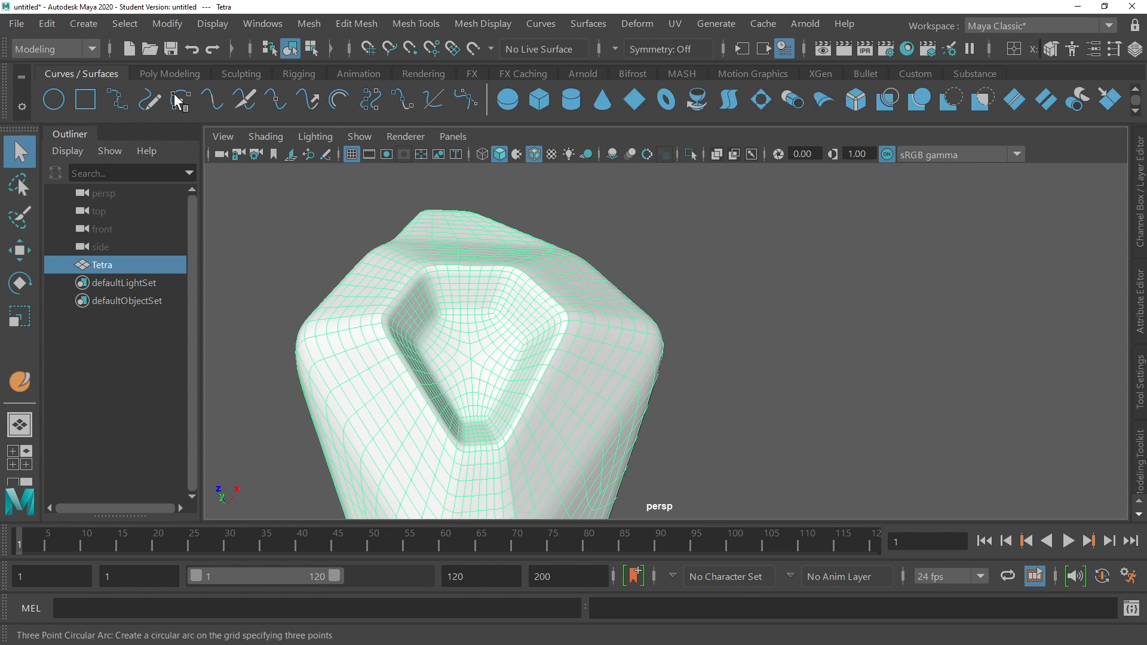
{"action": "left_click", "coordinate": [503, 202]}
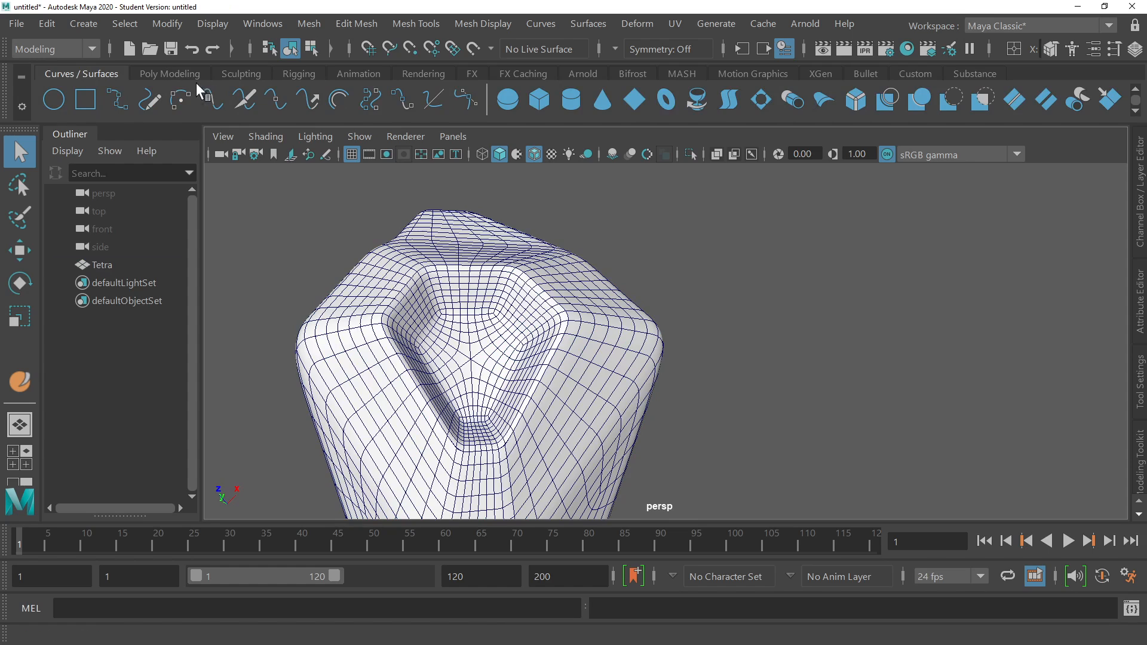
{"action": "left_click", "coordinate": [238, 73]}
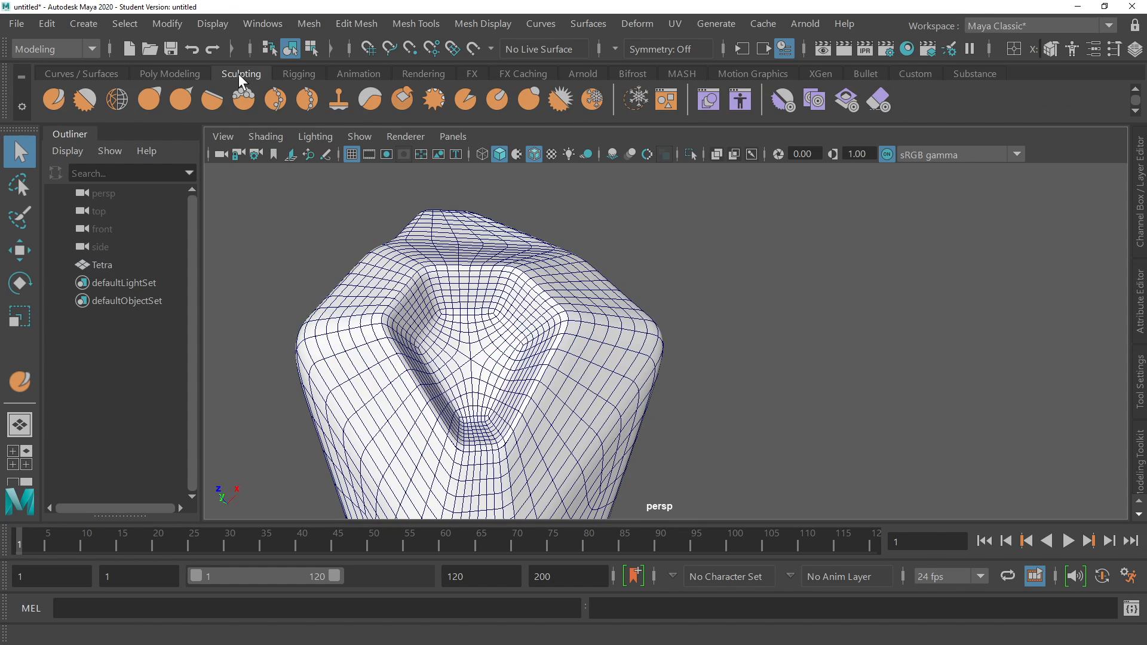
Try lifting Tetra's surface along the rim of the recess with the Sculpt Tool, and inspect the deformed area.
{"action": "left_click", "coordinate": [487, 253]}
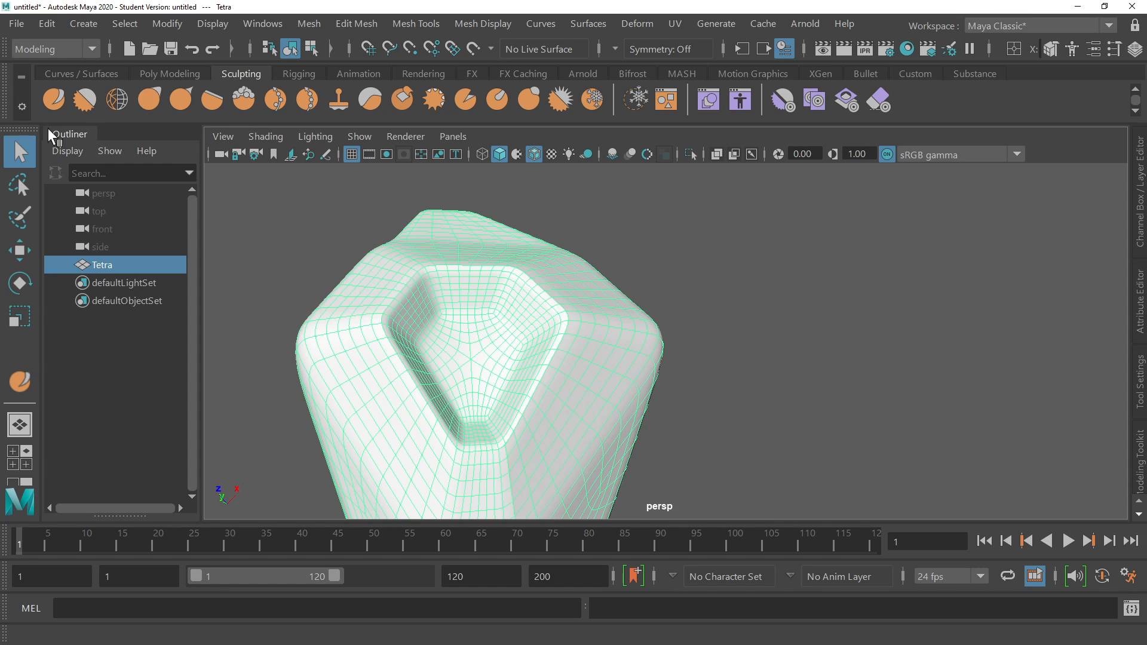
{"action": "left_click", "coordinate": [54, 100]}
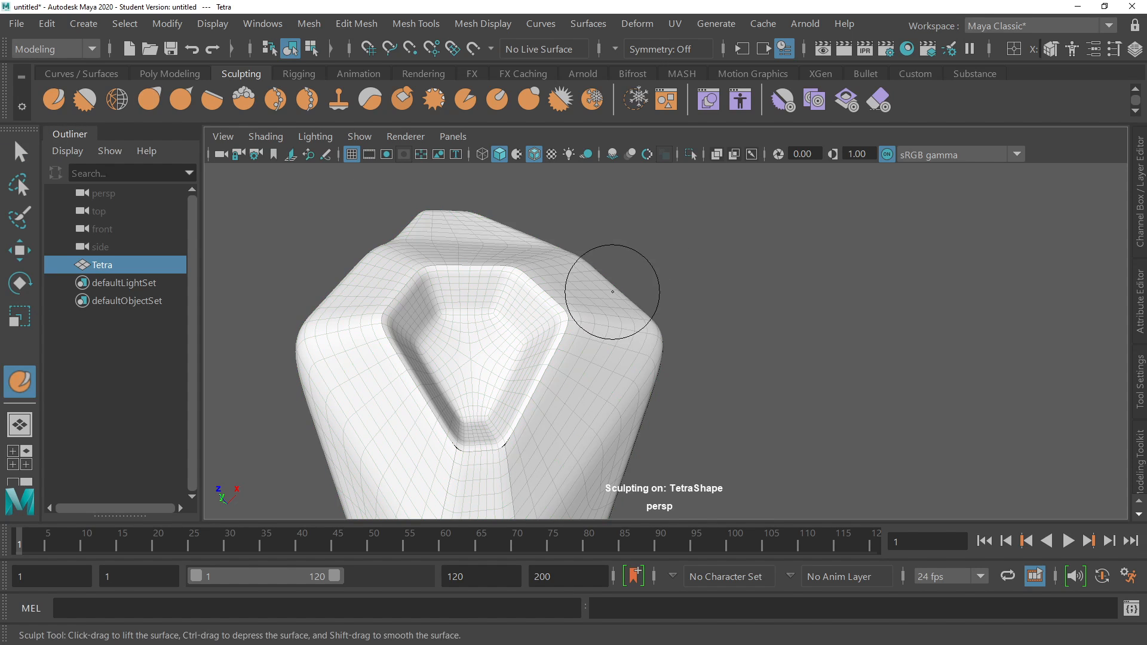
{"action": "mouse_move", "coordinate": [577, 294]}
{"action": "left_mouse_down"}
{"action": "mouse_move", "coordinate": [558, 294]}
{"action": "mouse_move", "coordinate": [597, 335]}
{"action": "mouse_move", "coordinate": [571, 291]}
{"action": "mouse_move", "coordinate": [481, 310]}
{"action": "mouse_move", "coordinate": [547, 295]}
{"action": "mouse_move", "coordinate": [538, 302]}
{"action": "mouse_move", "coordinate": [588, 382]}
{"action": "mouse_move", "coordinate": [520, 353]}
{"action": "mouse_move", "coordinate": [576, 396]}
{"action": "mouse_move", "coordinate": [586, 389]}
{"action": "left_mouse_up"}
{"action": "left_click_drag", "start_coordinate": [585, 389], "coordinate": [597, 364], "text": "alt"}
{"action": "right_click_drag", "start_coordinate": [598, 365], "coordinate": [651, 346], "text": "alt"}
{"action": "mouse_move", "coordinate": [652, 347]}
{"action": "left_mouse_down", "text": "alt"}
{"action": "mouse_move", "coordinate": [574, 293]}
{"action": "mouse_move", "coordinate": [525, 281]}
{"action": "left_mouse_up", "text": "alt"}
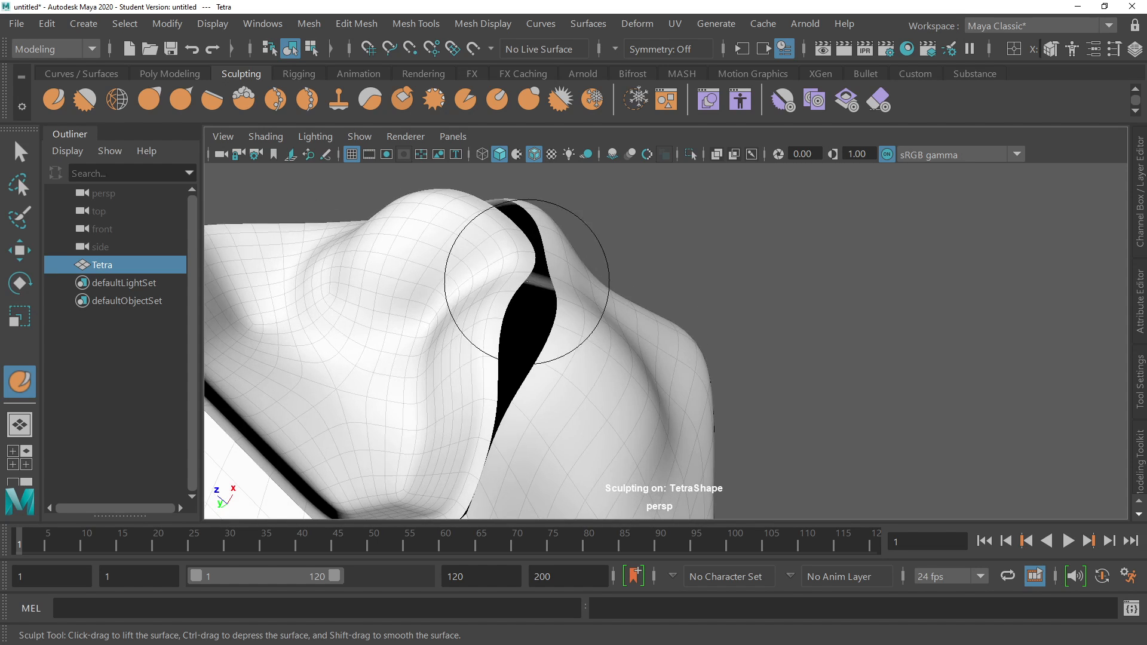
{"action": "left_click_drag", "start_coordinate": [706, 254], "coordinate": [709, 294], "text": "alt"}
{"action": "right_click_drag", "start_coordinate": [709, 295], "coordinate": [663, 319], "text": "alt"}
{"action": "middle_click_drag", "start_coordinate": [663, 319], "coordinate": [658, 316], "text": "alt"}
{"action": "right_click_drag", "start_coordinate": [658, 317], "coordinate": [675, 320], "text": "alt"}
{"action": "left_click_drag", "start_coordinate": [615, 286], "coordinate": [618, 286], "text": "alt"}
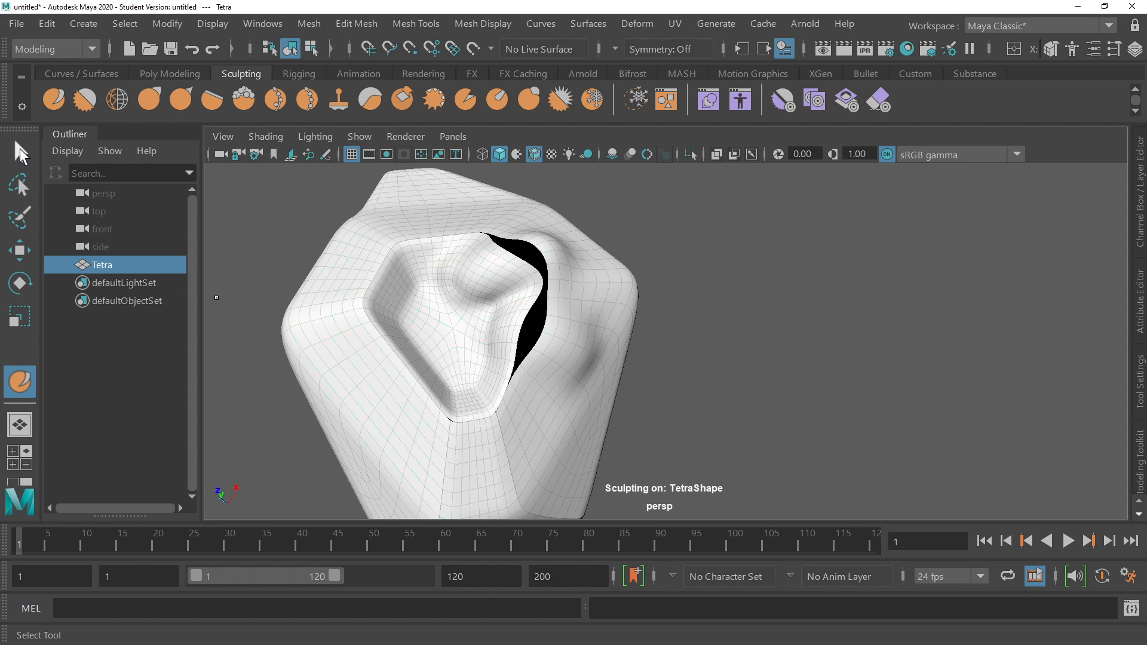
{"action": "left_click", "coordinate": [20, 152]}
{"action": "left_click", "coordinate": [709, 267]}
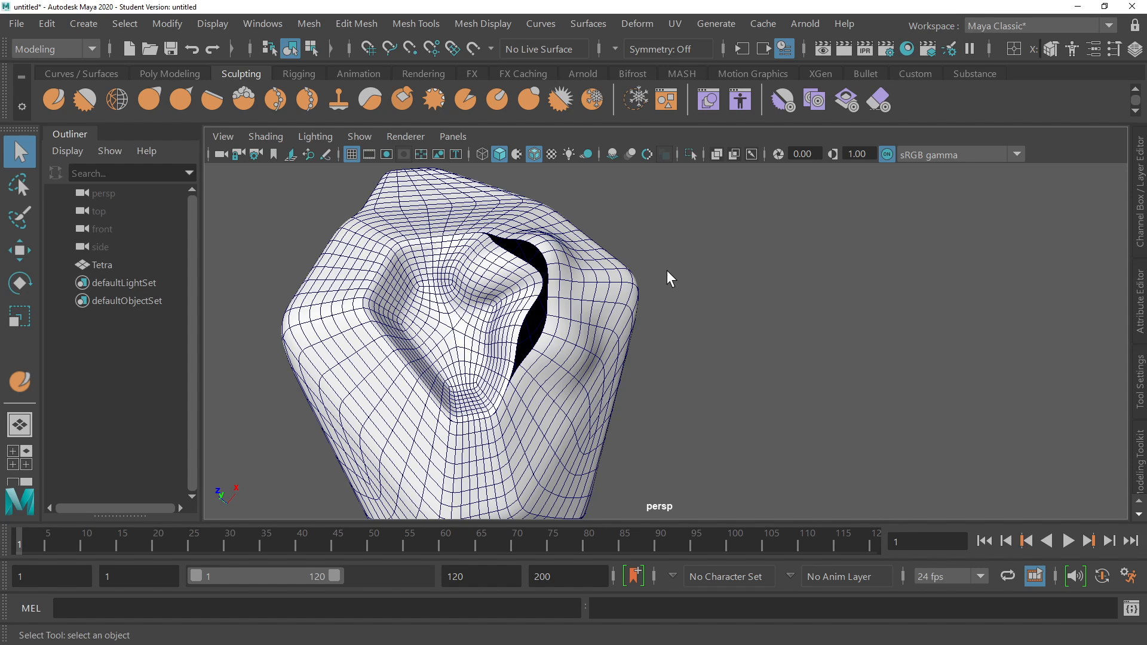
Undo the sculpting strokes around Tetra's recess and deselect the mesh.
{"action": "key", "text": "ctrl+z"}
{"action": "key", "text": "ctrl+z"}
{"action": "key", "text": "ctrl+z"}
{"action": "key", "text": "ctrl+z"}
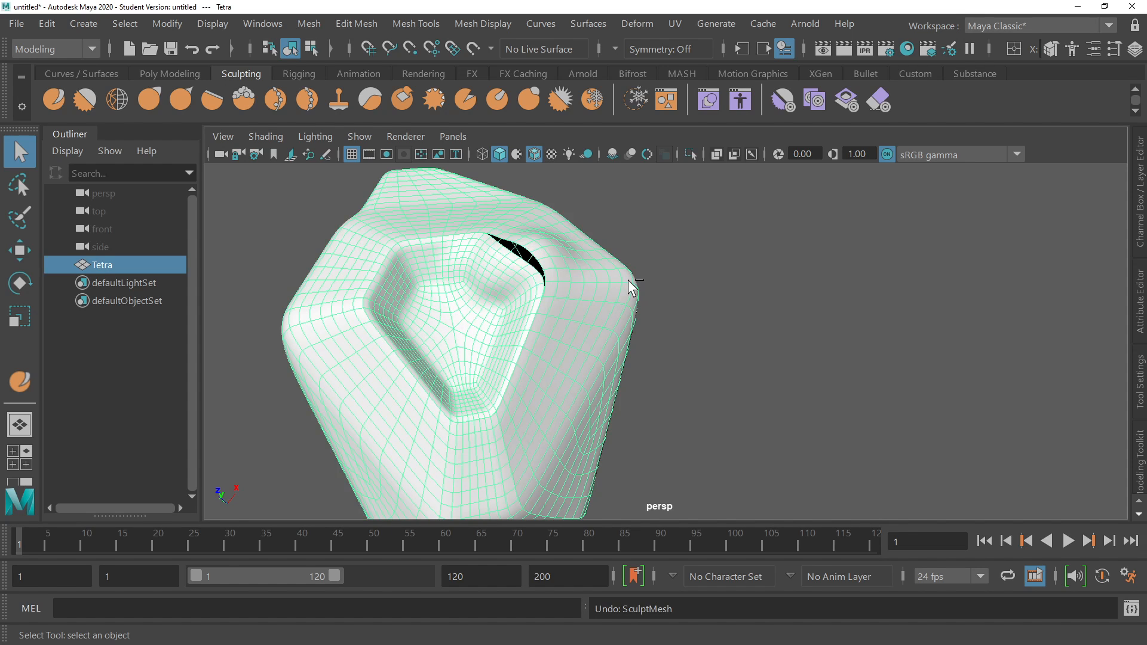
{"action": "left_click", "coordinate": [639, 282]}
{"action": "left_click_drag", "start_coordinate": [614, 295], "coordinate": [617, 310], "text": "alt"}
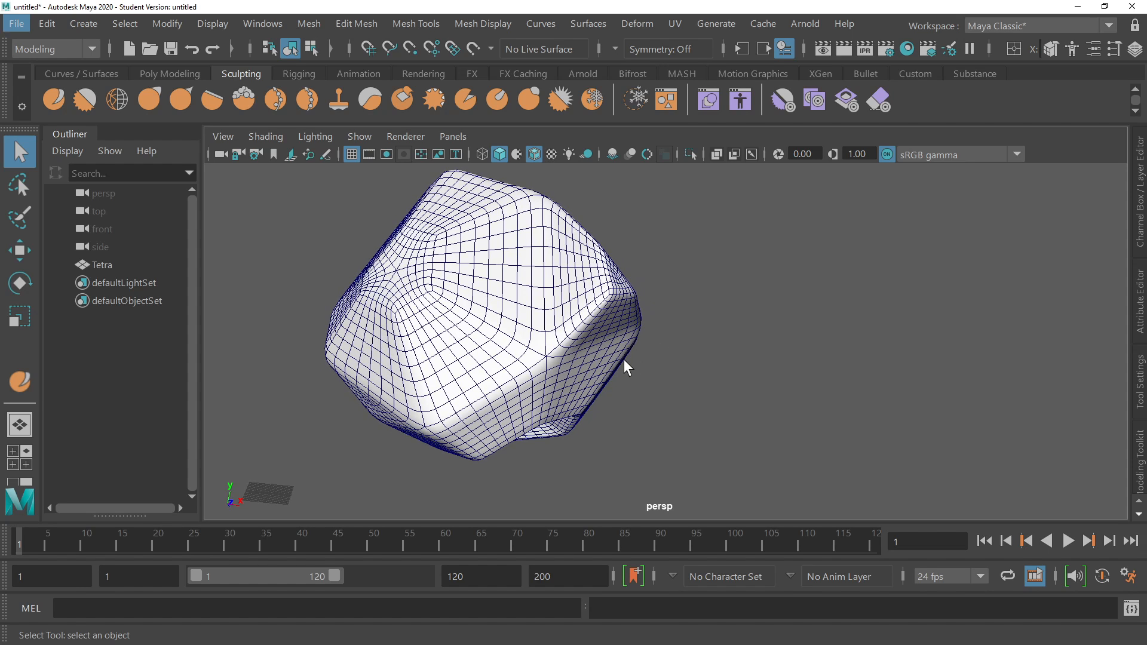
Frame Tetra in the perspective view and examine the whole model from several sides.
{"action": "left_click_drag", "start_coordinate": [624, 360], "coordinate": [693, 350], "text": "alt"}
{"action": "left_click", "coordinate": [625, 340]}
{"action": "key", "text": "f"}
{"action": "right_click_drag", "start_coordinate": [693, 349], "coordinate": [697, 378], "text": "alt"}
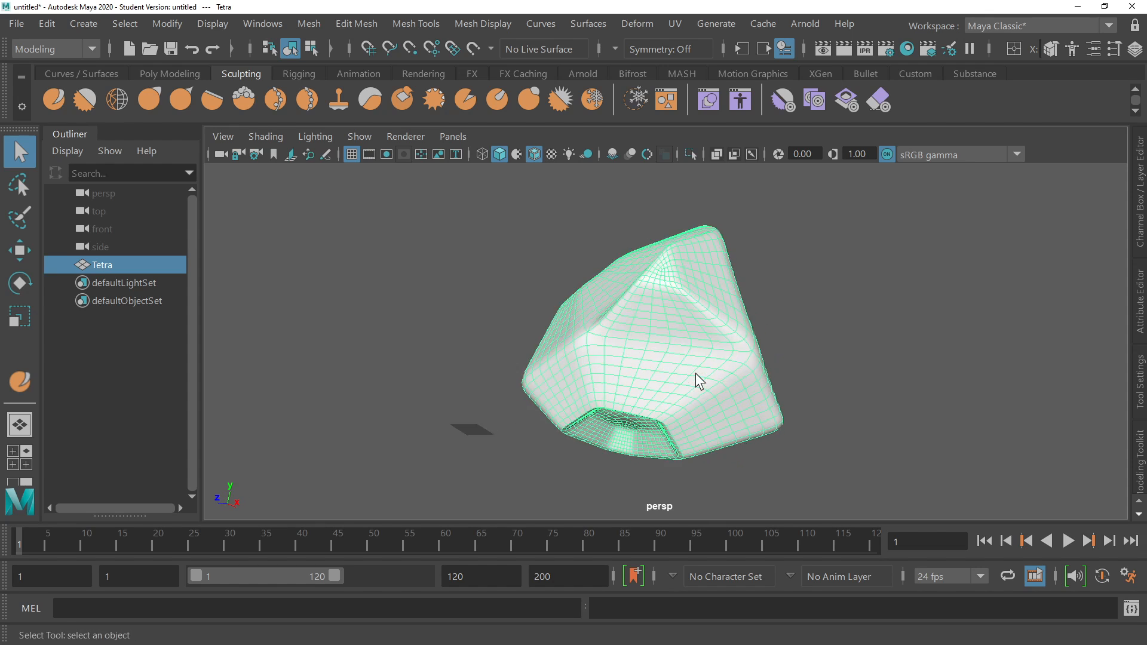
{"action": "scroll", "coordinate": [695, 372], "scroll_direction": "up", "scroll_amount": 2}
{"action": "scroll", "coordinate": [696, 373], "scroll_direction": "down", "scroll_amount": 2}
{"action": "middle_click_drag", "start_coordinate": [708, 344], "coordinate": [661, 359], "text": "alt"}
{"action": "left_click", "coordinate": [765, 352]}
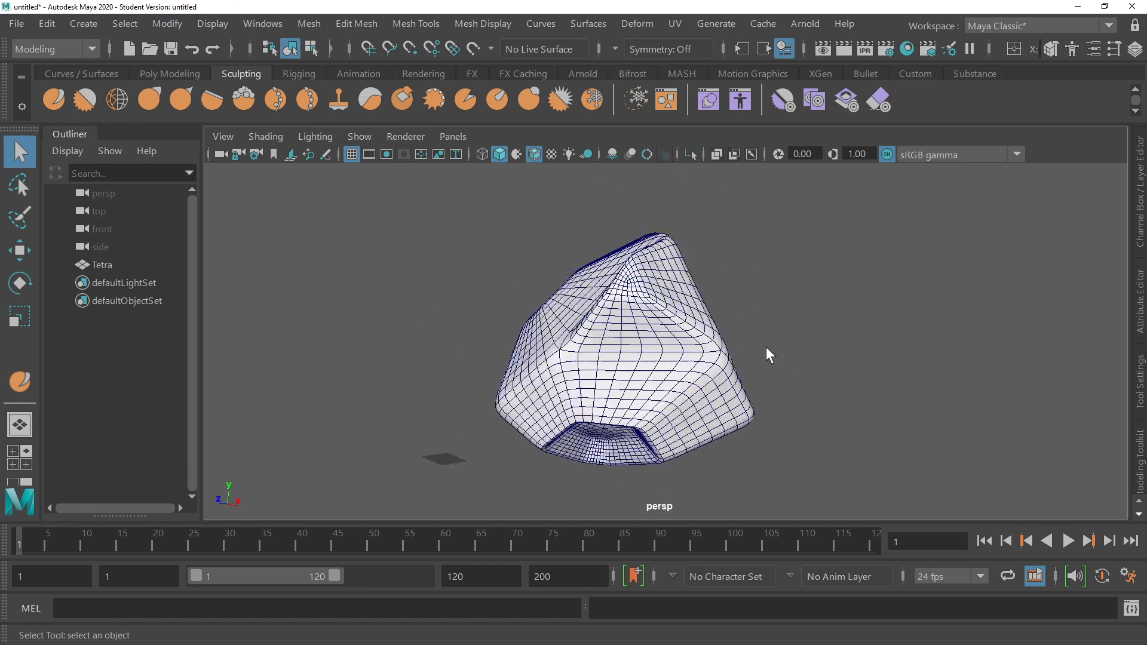
{"action": "left_click_drag", "start_coordinate": [765, 347], "coordinate": [653, 364], "text": "alt"}
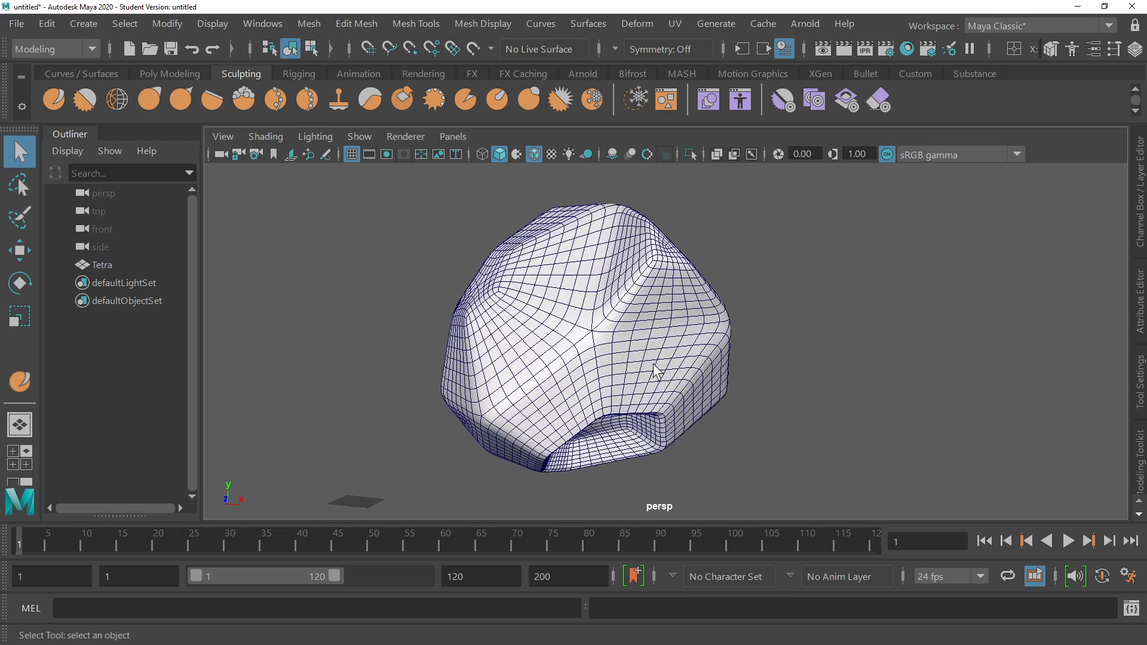
Try moving Tetra about 3.1 cm along the X axis with the Move Tool, and undo the move.
{"action": "left_click", "coordinate": [655, 370]}
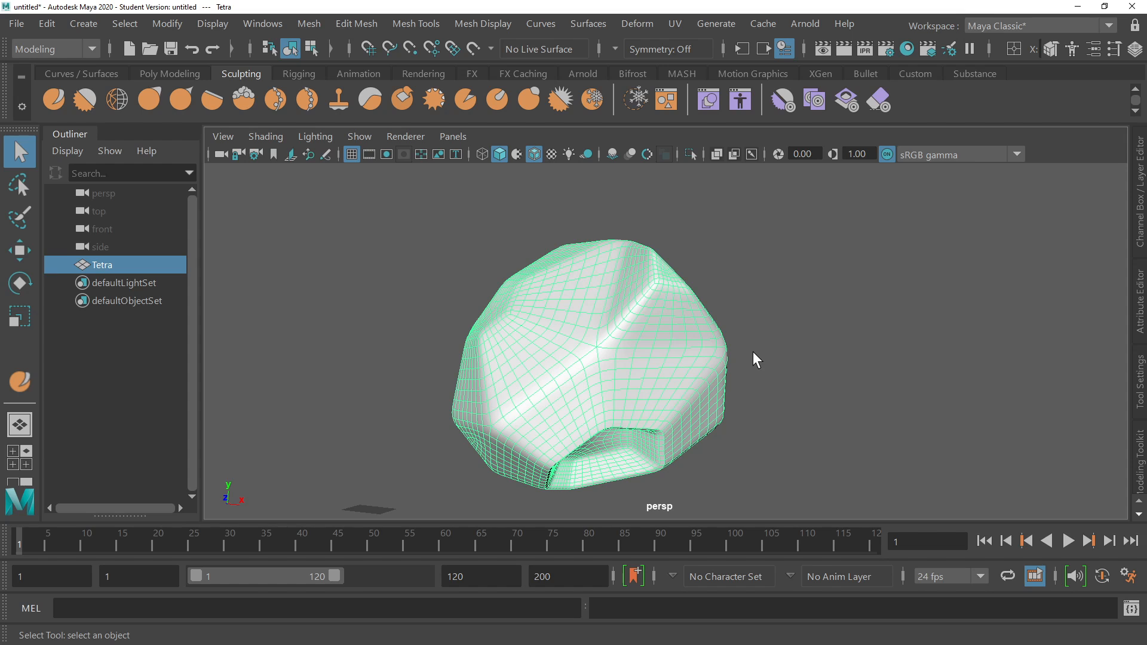
{"action": "key", "text": "w"}
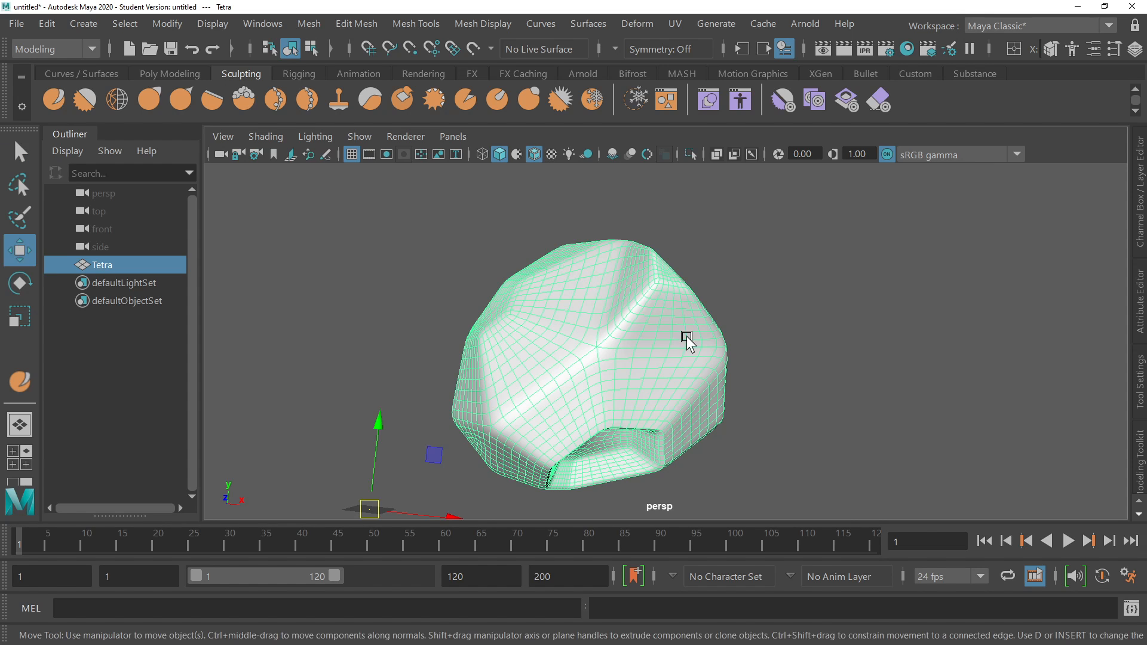
{"action": "left_click_drag", "start_coordinate": [644, 356], "coordinate": [590, 352], "text": "alt"}
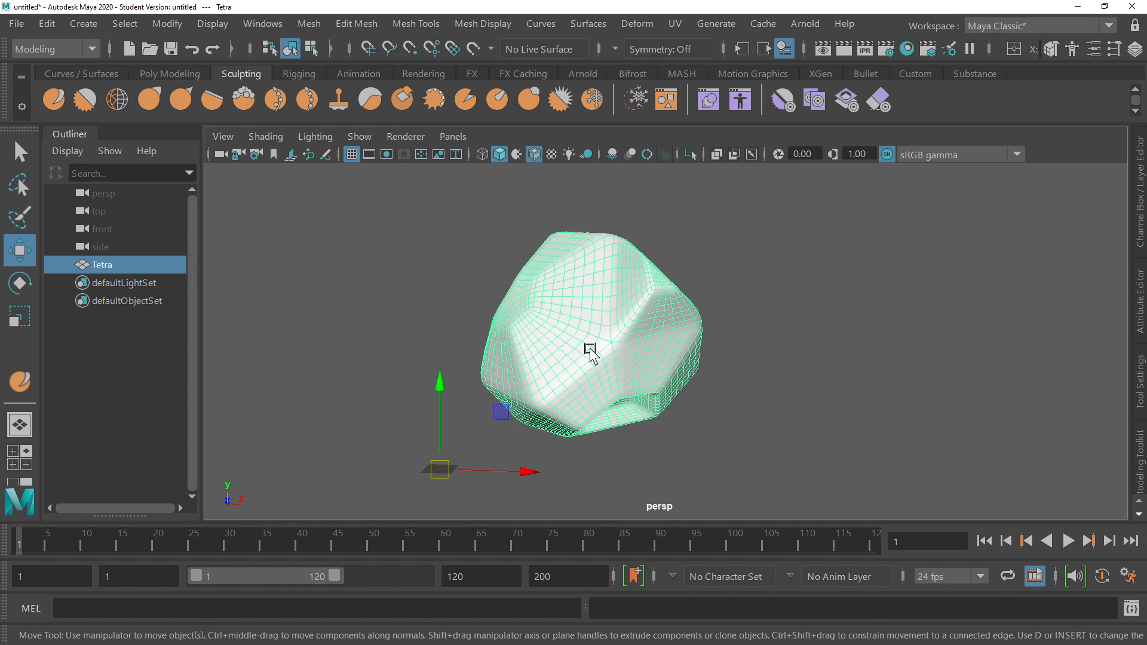
{"action": "left_click_drag", "start_coordinate": [511, 477], "coordinate": [525, 469]}
{"action": "key", "text": "ctrl+z"}
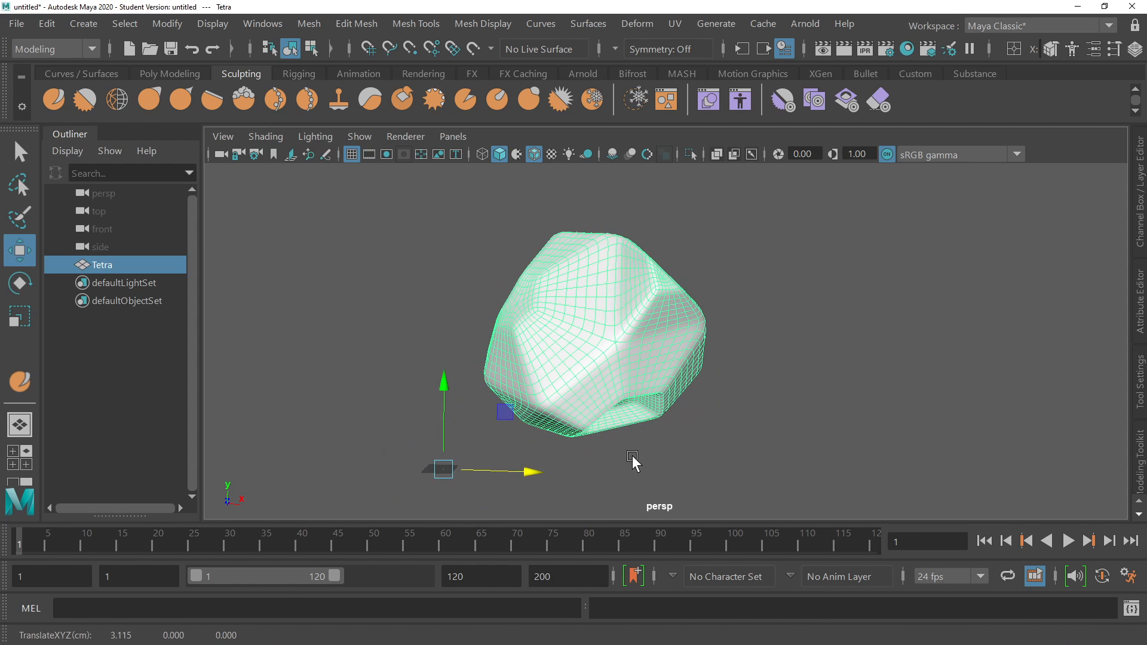
Try scaling Tetra by about 1.19 along the X axis with the Scale Tool, and undo the scaling.
{"action": "key", "text": "r"}
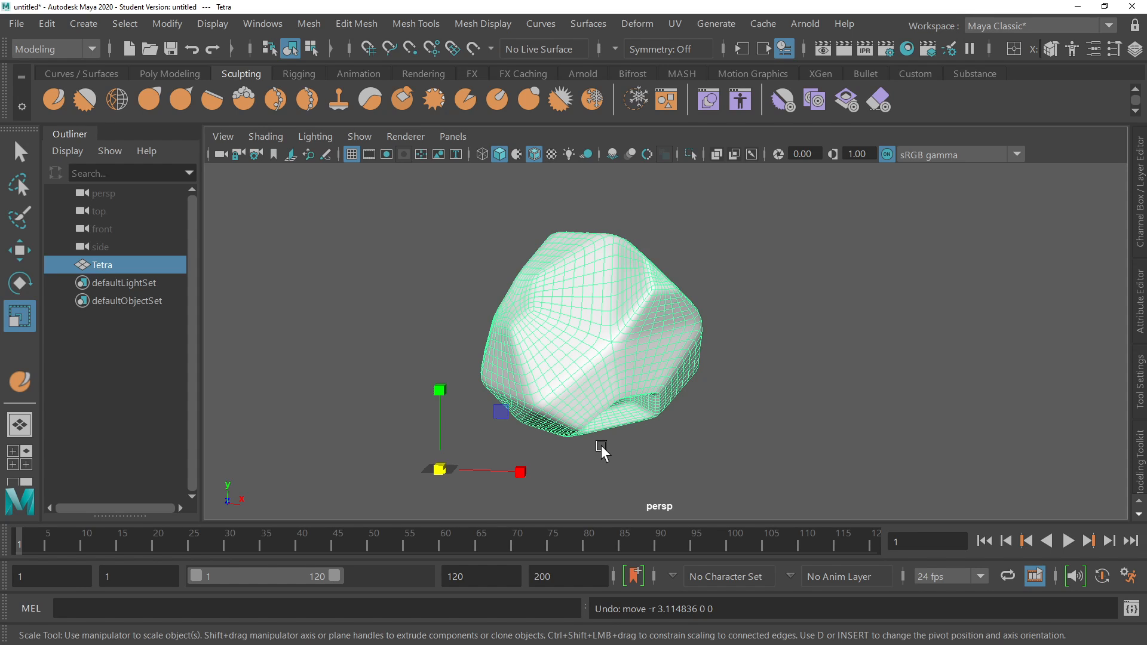
{"action": "key", "text": "t"}
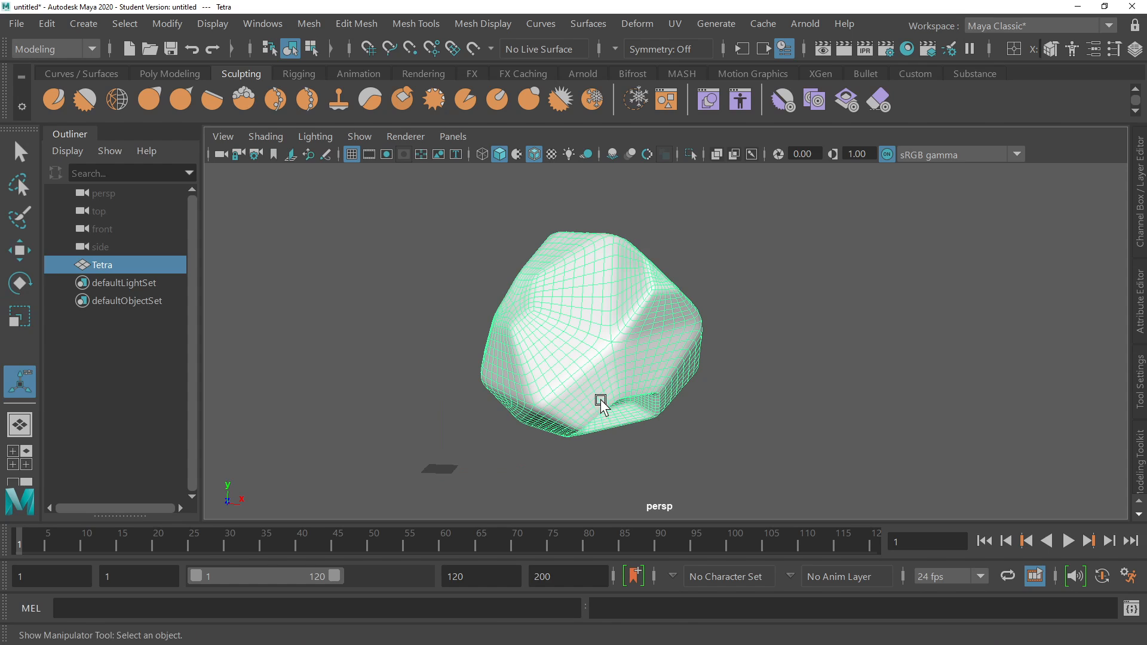
{"action": "key", "text": "r"}
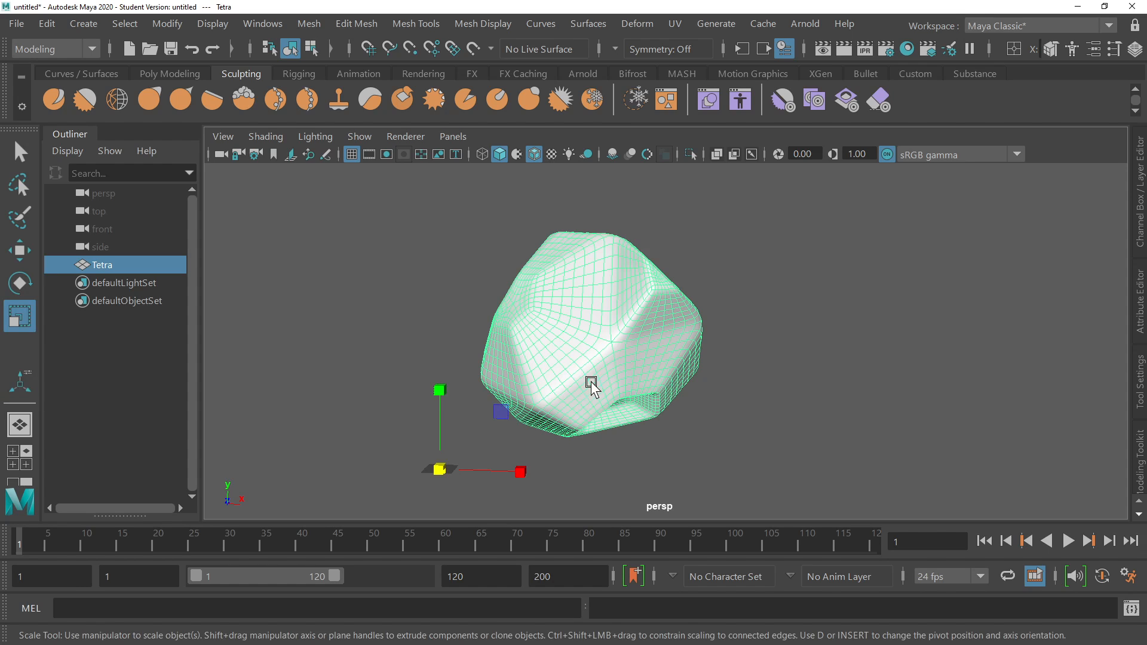
{"action": "mouse_move", "coordinate": [591, 385]}
{"action": "left_mouse_down", "text": "alt"}
{"action": "mouse_move", "coordinate": [679, 368]}
{"action": "mouse_move", "coordinate": [534, 420]}
{"action": "left_mouse_up", "text": "alt"}
{"action": "left_click_drag", "start_coordinate": [483, 463], "coordinate": [500, 461]}
{"action": "key", "text": "ctrl+z"}
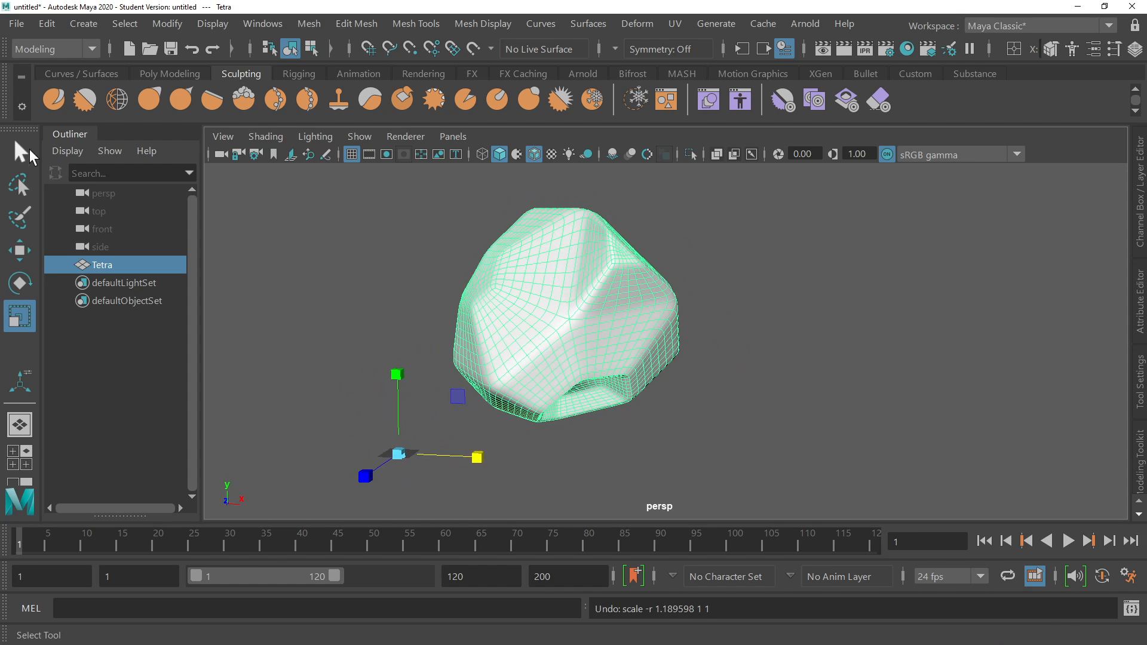
Reselect Tetra with the Select Tool and center its pivot on the mesh.
{"action": "left_click", "coordinate": [20, 152]}
{"action": "left_click", "coordinate": [459, 298]}
{"action": "mouse_move", "coordinate": [605, 353]}
{"action": "left_mouse_down", "text": "alt"}
{"action": "mouse_move", "coordinate": [605, 365]}
{"action": "mouse_move", "coordinate": [605, 354]}
{"action": "mouse_move", "coordinate": [406, 458]}
{"action": "mouse_move", "coordinate": [405, 470]}
{"action": "mouse_move", "coordinate": [560, 396]}
{"action": "mouse_move", "coordinate": [622, 321]}
{"action": "left_mouse_up", "text": "alt"}
{"action": "left_click", "coordinate": [604, 353]}
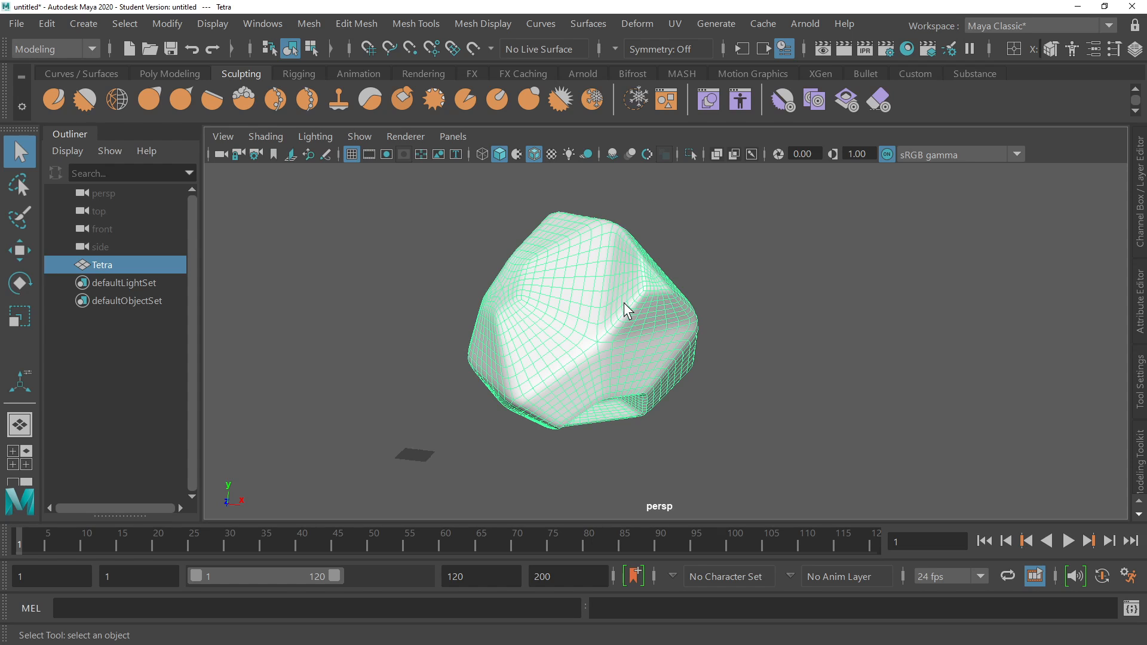
{"action": "left_click", "coordinate": [180, 23]}
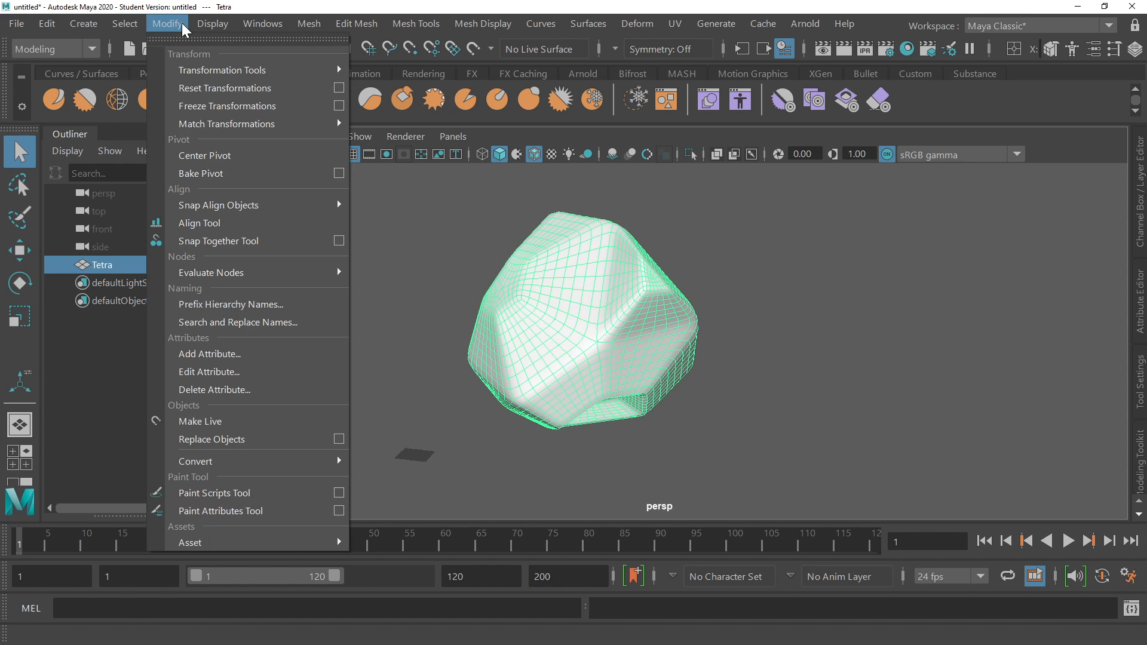
{"action": "left_click", "coordinate": [232, 156]}
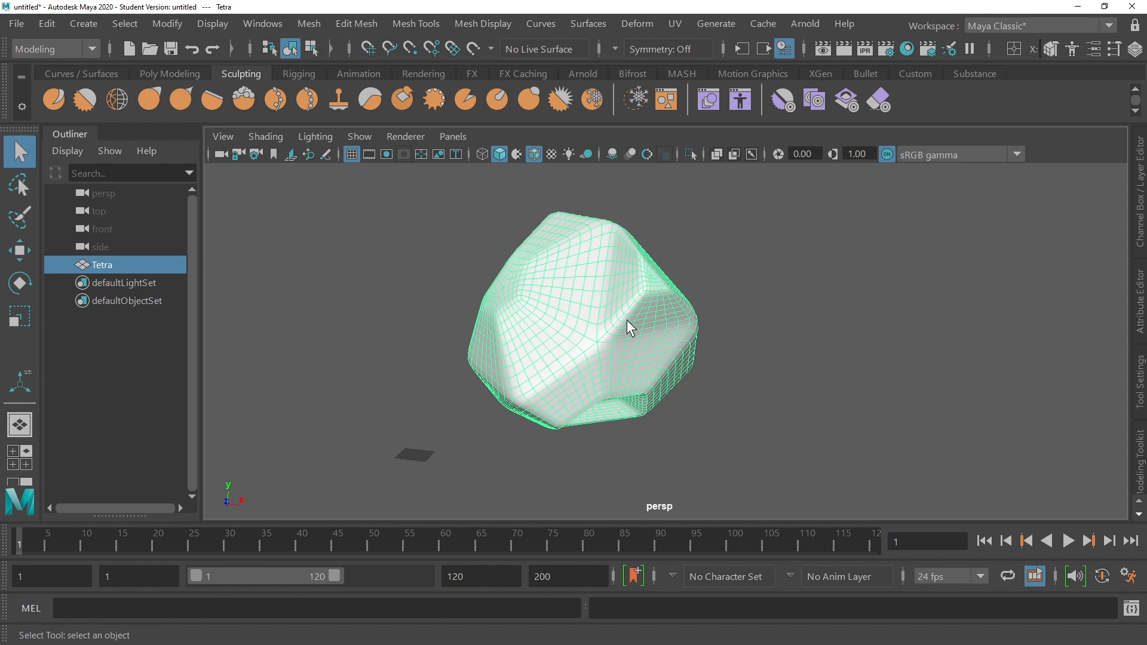
{"action": "left_click", "coordinate": [167, 19]}
{"action": "left_click", "coordinate": [493, 246]}
{"action": "left_click", "coordinate": [547, 289]}
Try moving Tetra about -16.5 cm along the X axis and scaling it uniformly by about 1.03, undoing each change.
{"action": "key", "text": "w"}
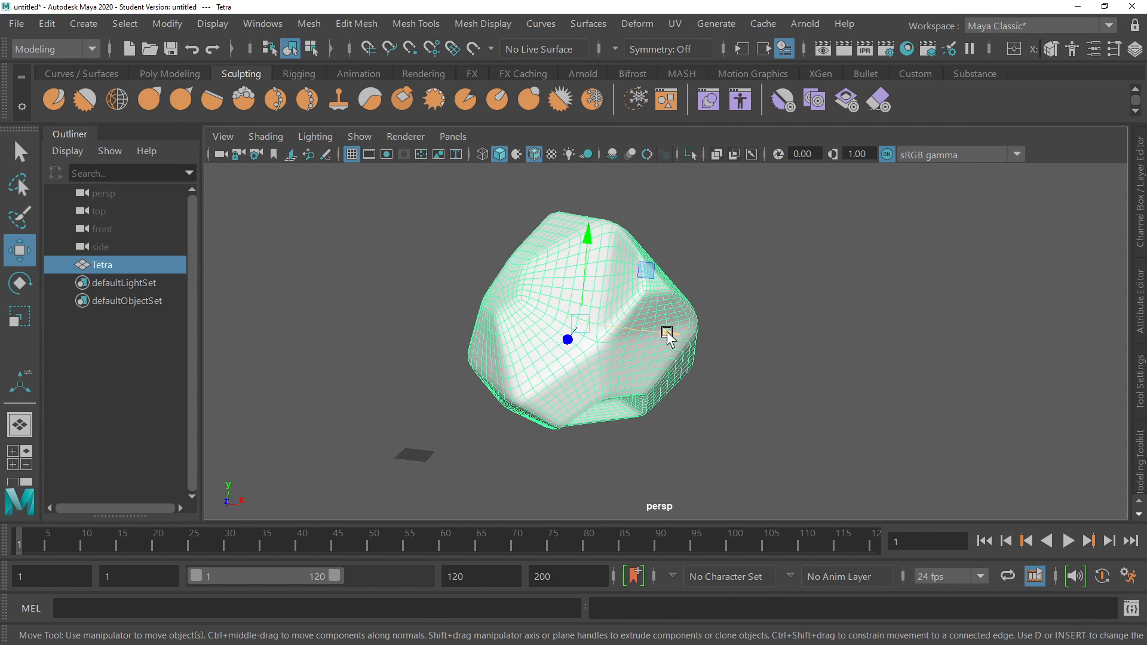
{"action": "left_click_drag", "start_coordinate": [670, 331], "coordinate": [649, 331]}
{"action": "key", "text": "ctrl+z"}
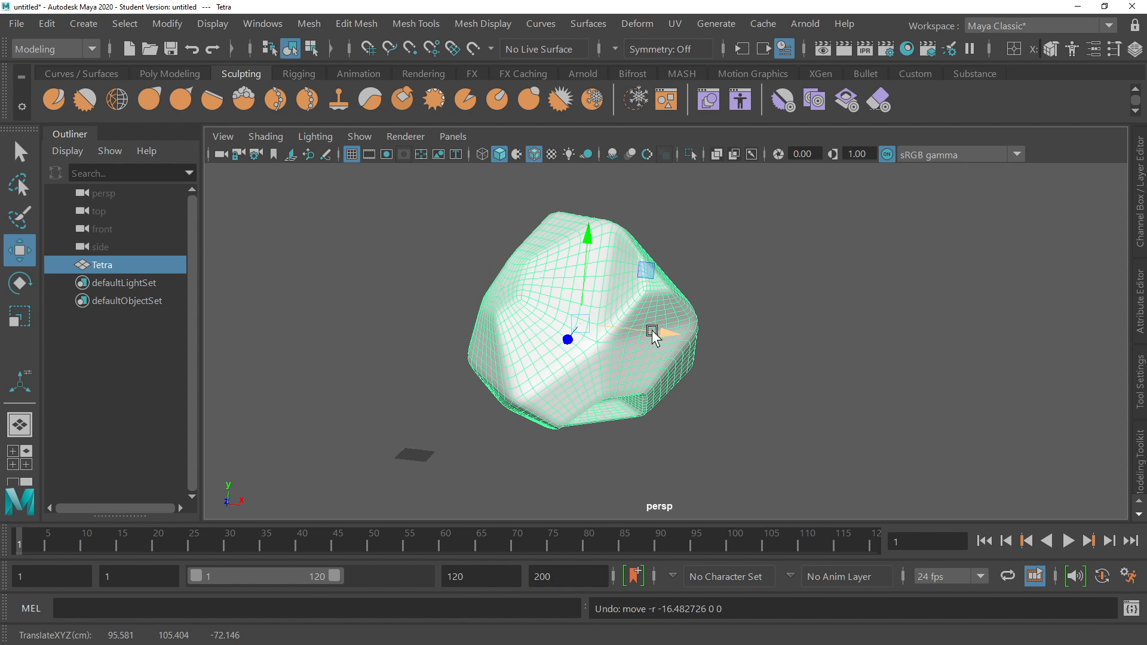
{"action": "key", "text": "r"}
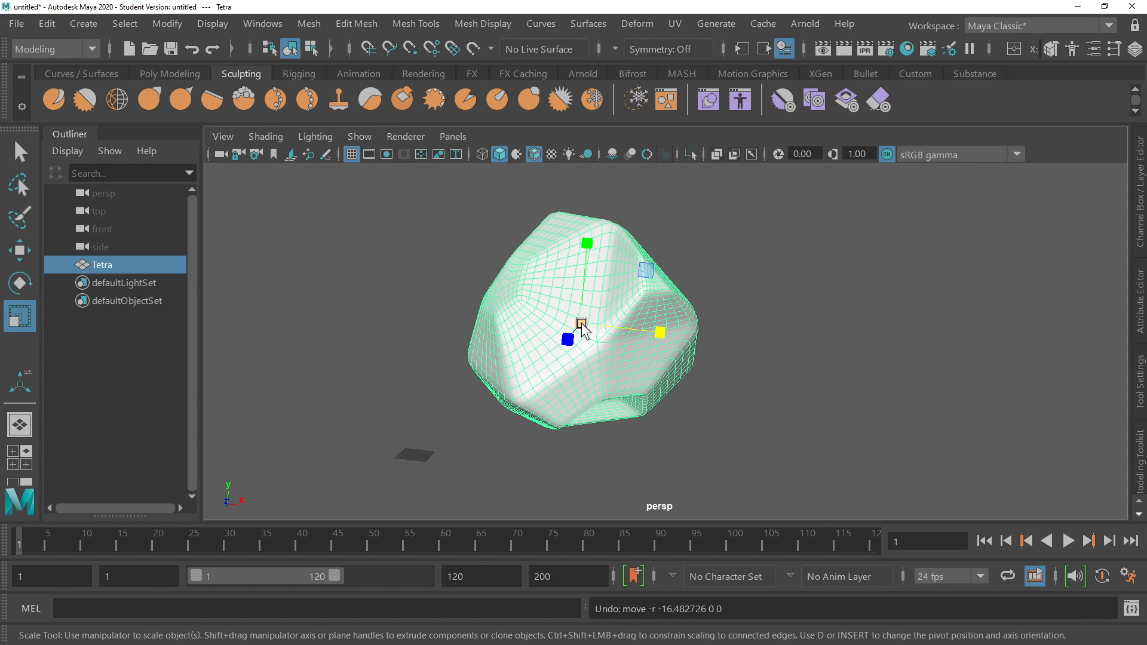
{"action": "left_click_drag", "start_coordinate": [583, 329], "coordinate": [594, 323]}
{"action": "key", "text": "ctrl+z"}
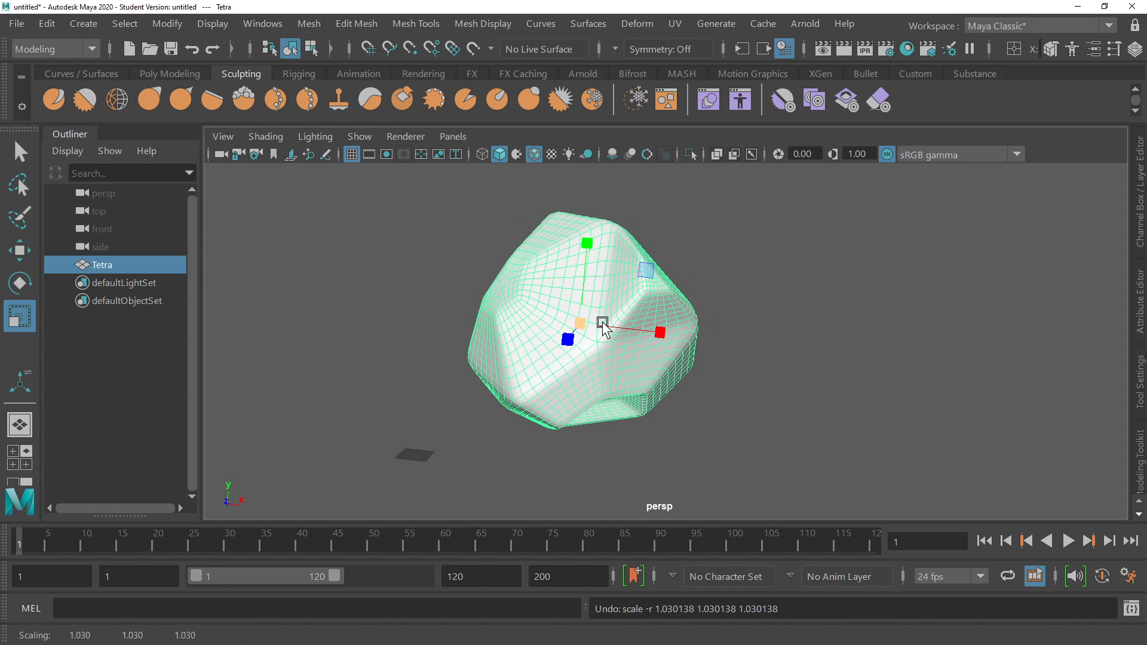
Try rotating Tetra freely around its centered pivot with the Rotate Tool, and undo the rotation.
{"action": "key", "text": "e"}
{"action": "mouse_move", "coordinate": [603, 328]}
{"action": "left_mouse_down"}
{"action": "mouse_move", "coordinate": [585, 305]}
{"action": "mouse_move", "coordinate": [591, 312]}
{"action": "left_mouse_up"}
{"action": "key", "text": "ctrl+z"}
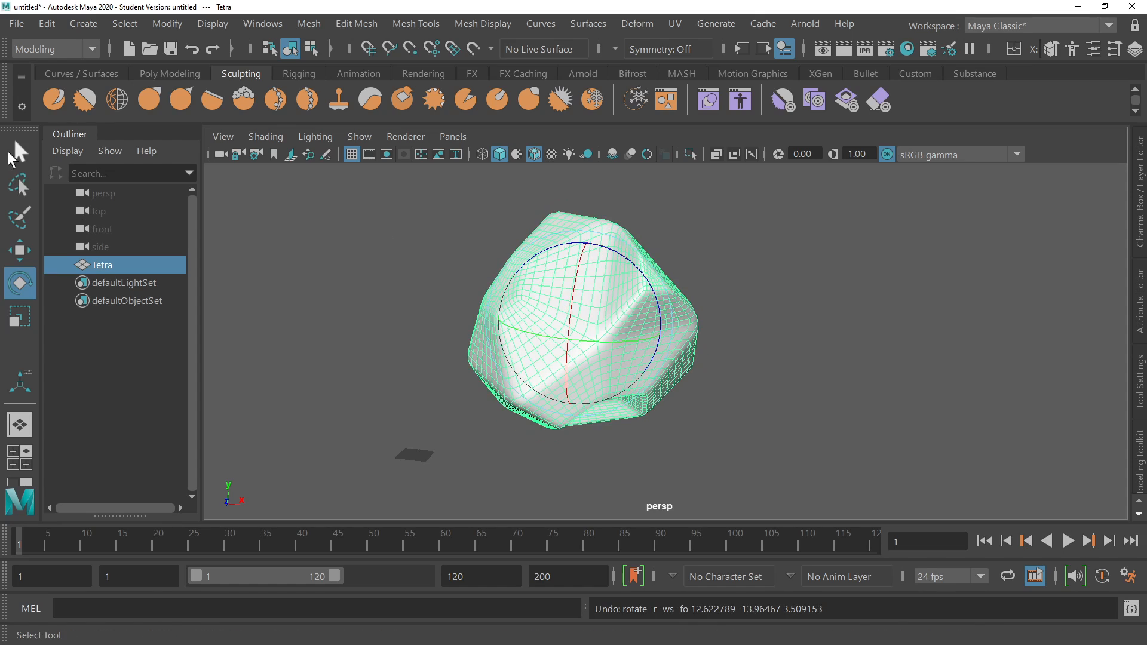
Reselect Tetra with the Select Tool and examine the mesh seam closely at the corner of the recess rim.
{"action": "left_click", "coordinate": [8, 152]}
{"action": "left_click", "coordinate": [924, 303]}
{"action": "left_click_drag", "start_coordinate": [596, 354], "coordinate": [629, 342], "text": "alt"}
{"action": "left_click", "coordinate": [589, 343]}
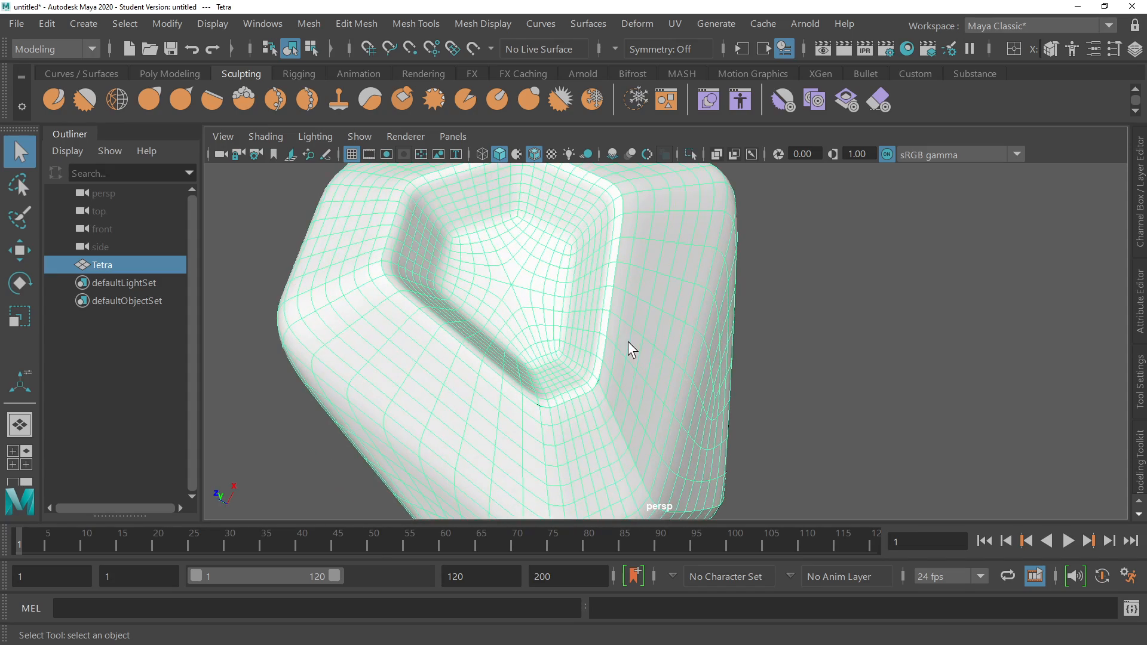
{"action": "left_click_drag", "start_coordinate": [610, 391], "coordinate": [602, 307], "text": "alt"}
{"action": "scroll", "coordinate": [616, 385], "scroll_direction": "up", "scroll_amount": 5}
{"action": "scroll", "coordinate": [566, 310], "scroll_direction": "up", "scroll_amount": 3}
{"action": "scroll", "coordinate": [597, 307], "scroll_direction": "down", "scroll_amount": 5}
{"action": "scroll", "coordinate": [662, 273], "scroll_direction": "up", "scroll_amount": 6}
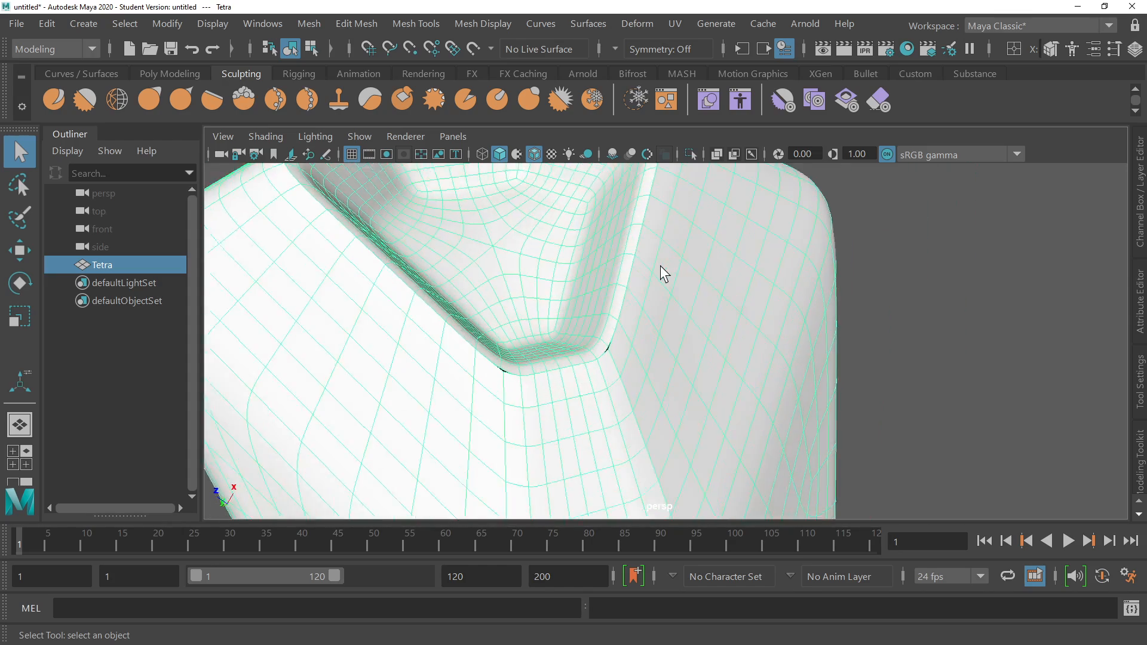
{"action": "scroll", "coordinate": [661, 265], "scroll_direction": "up", "scroll_amount": 3}
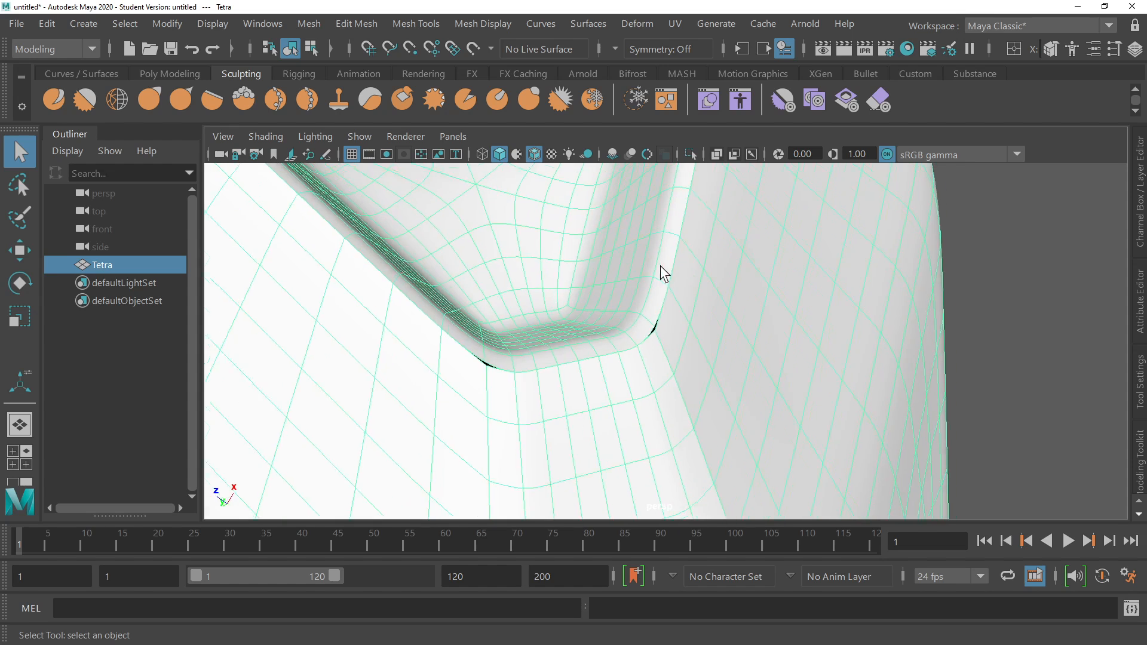
Show the Rigging and Animation menu sets in turn, and return to the Modeling menu set.
{"action": "left_click", "coordinate": [93, 49]}
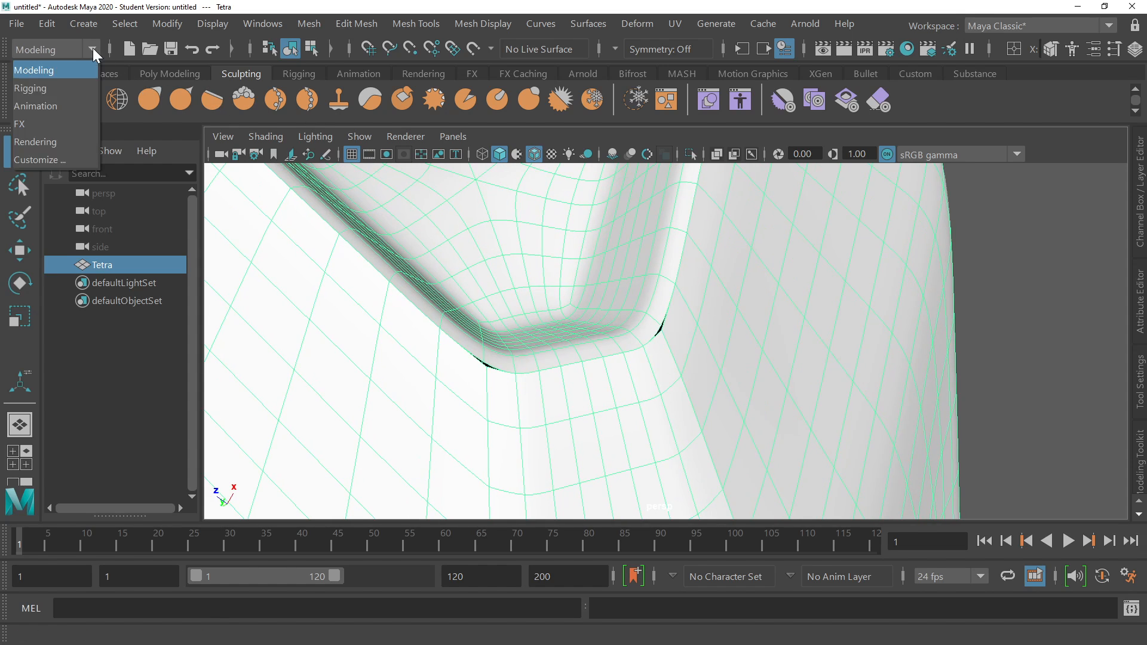
{"action": "left_click", "coordinate": [65, 70]}
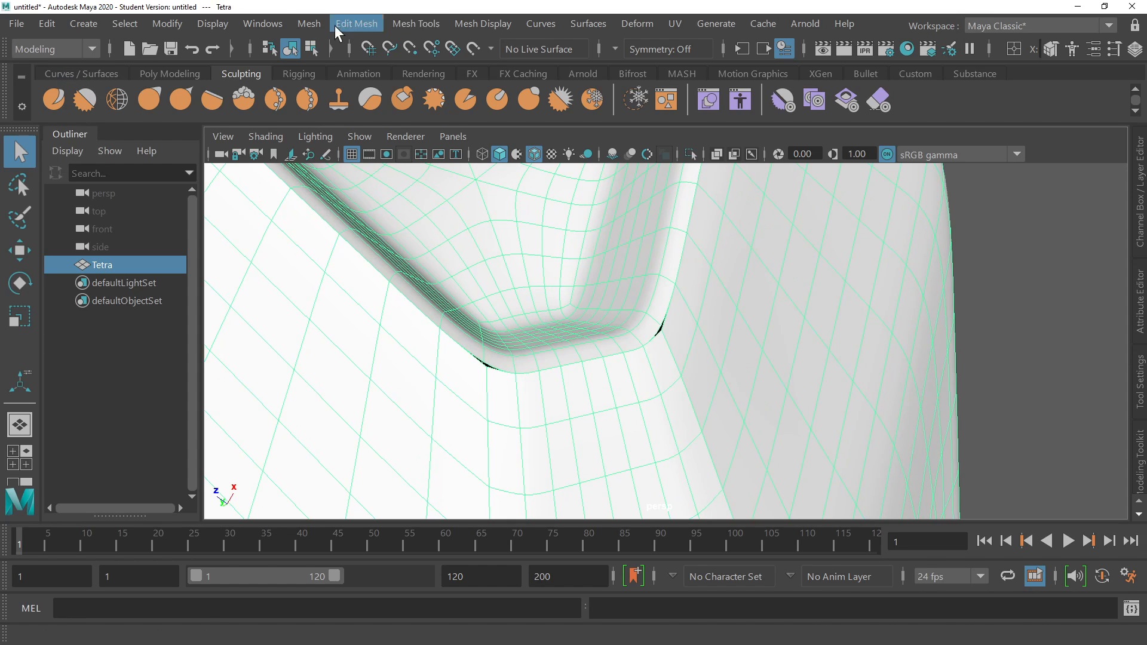
{"action": "left_click", "coordinate": [93, 52]}
{"action": "left_click", "coordinate": [73, 88]}
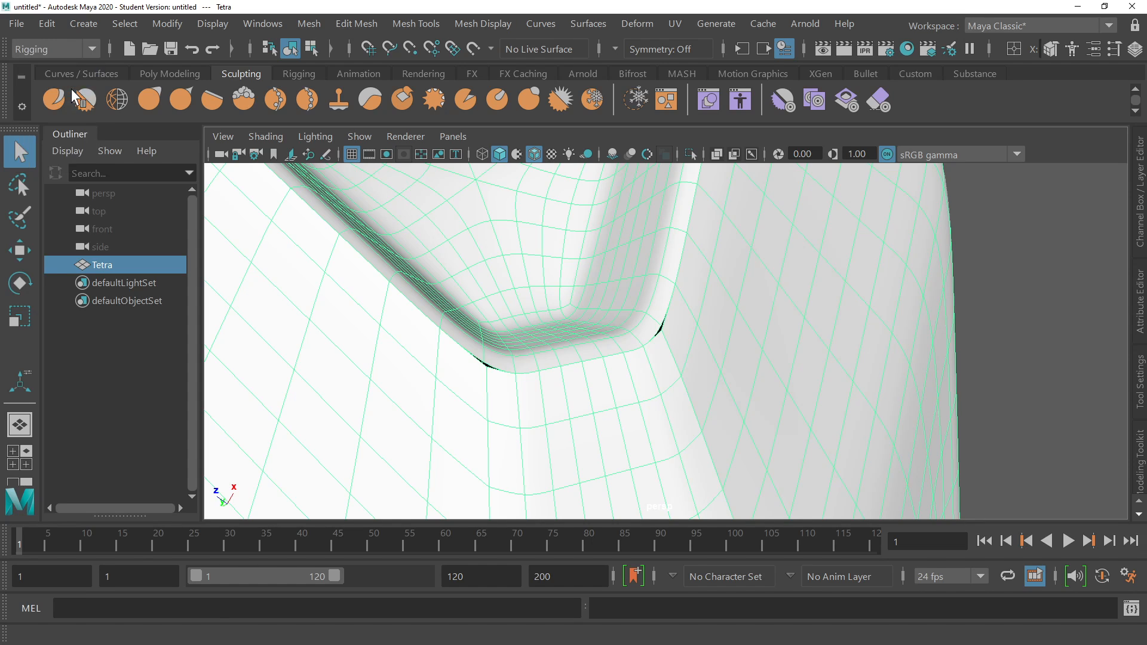
{"action": "left_click", "coordinate": [86, 48]}
{"action": "key", "text": "Escape"}
{"action": "key", "text": "F4"}
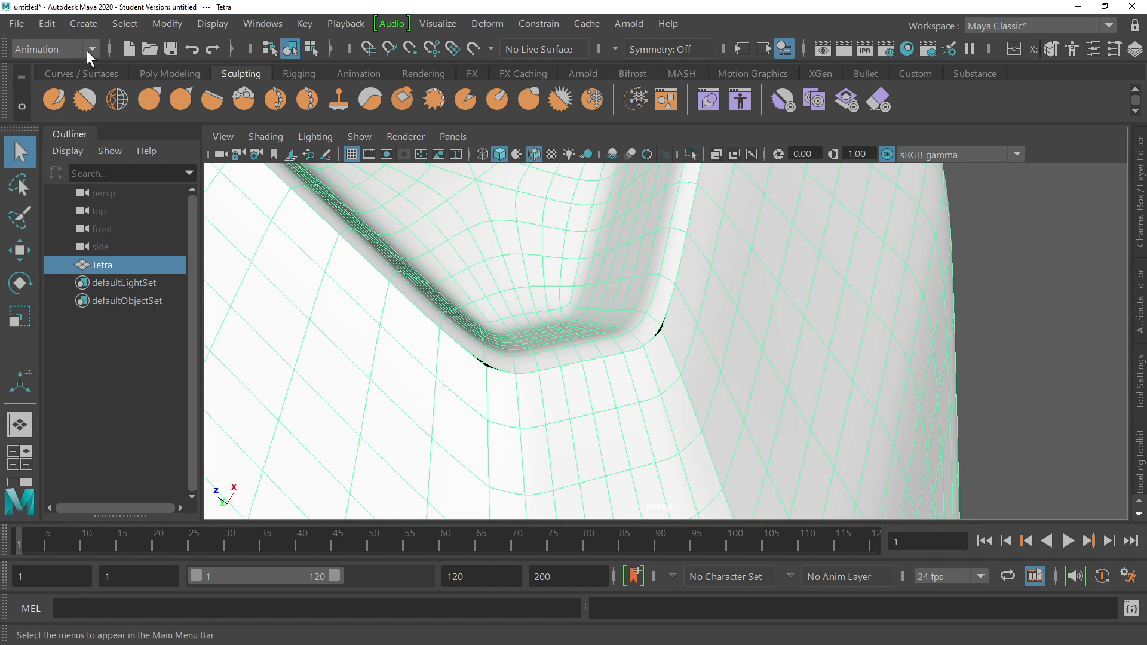
{"action": "left_click", "coordinate": [87, 50]}
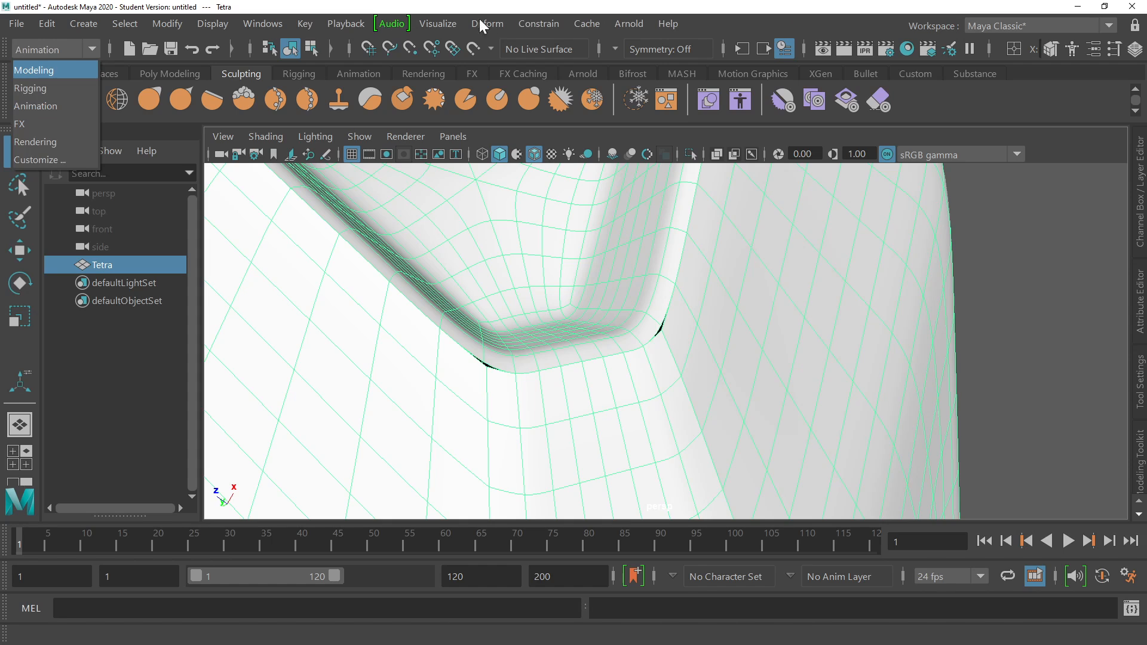
{"action": "left_click", "coordinate": [70, 69]}
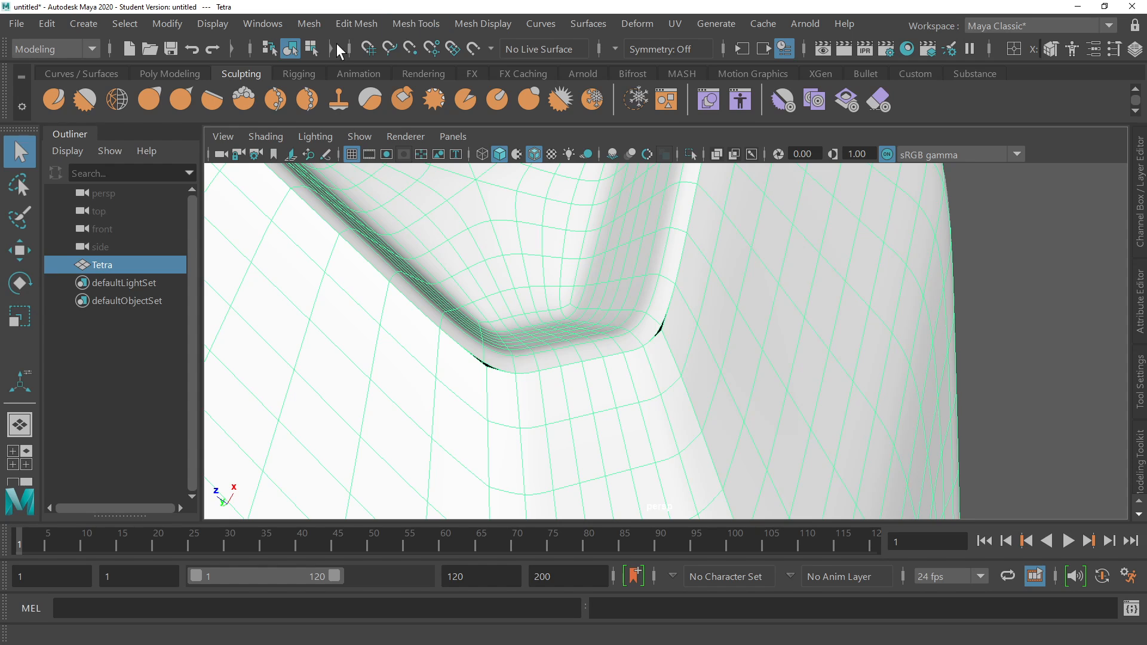
Review the available commands for combining, remeshing and editing meshes, along with the mesh tools.
{"action": "left_click", "coordinate": [309, 24]}
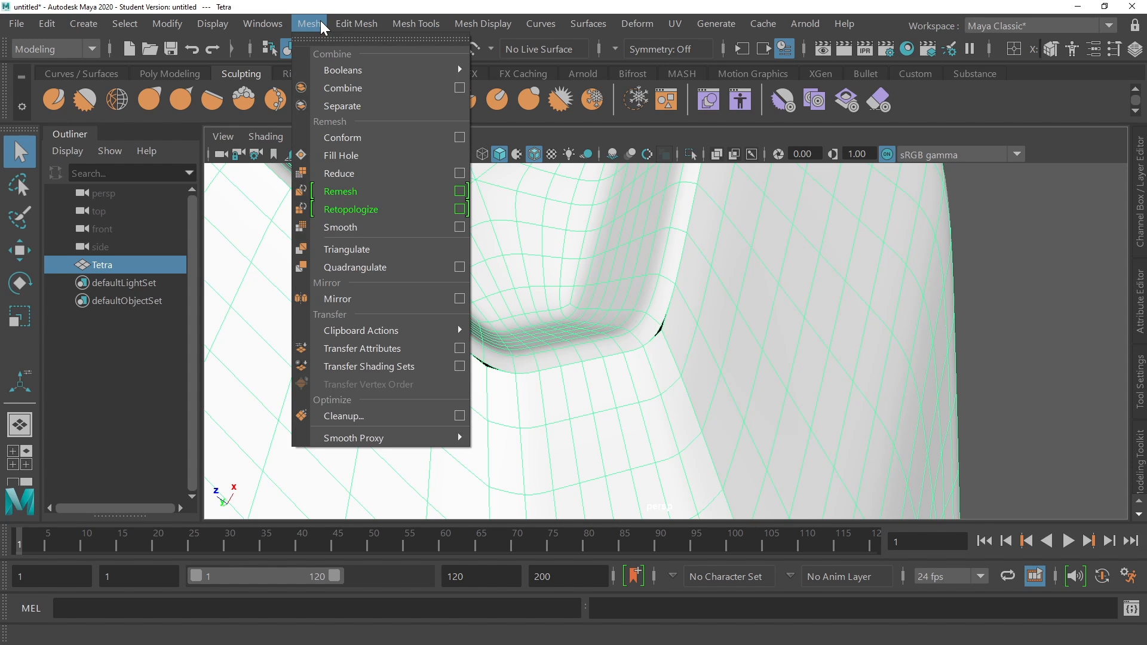
{"action": "mouse_move", "coordinate": [412, 18]}
{"action": "mouse_move", "coordinate": [356, 24]}
{"action": "mouse_move", "coordinate": [483, 27]}
{"action": "left_click", "coordinate": [418, 13]}
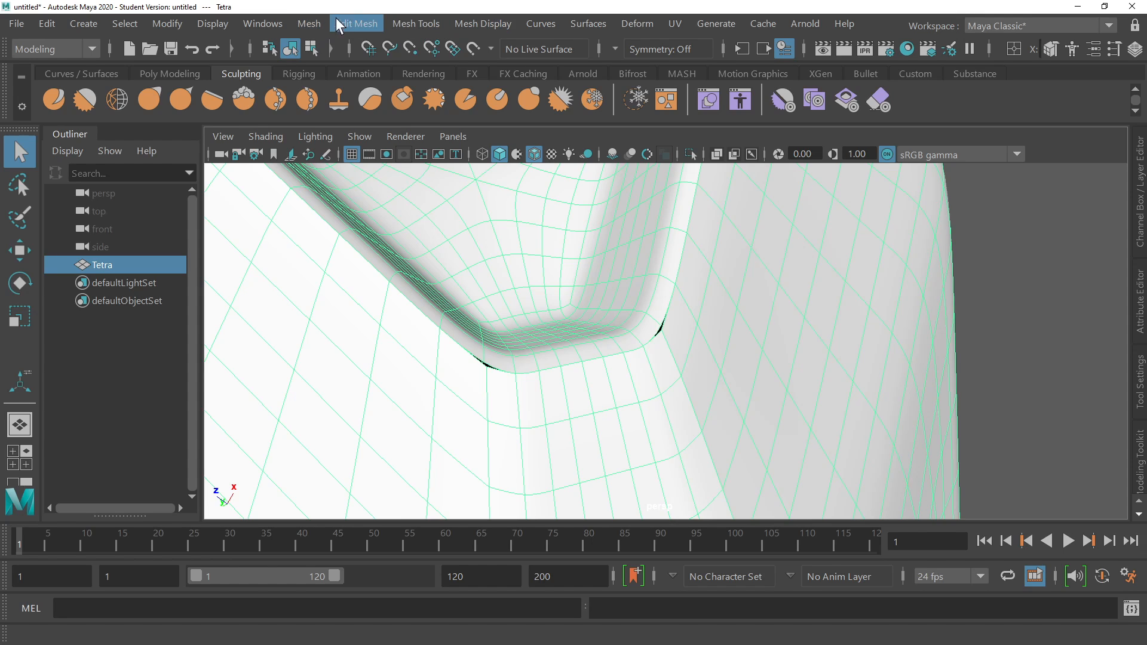
{"action": "left_click", "coordinate": [311, 23]}
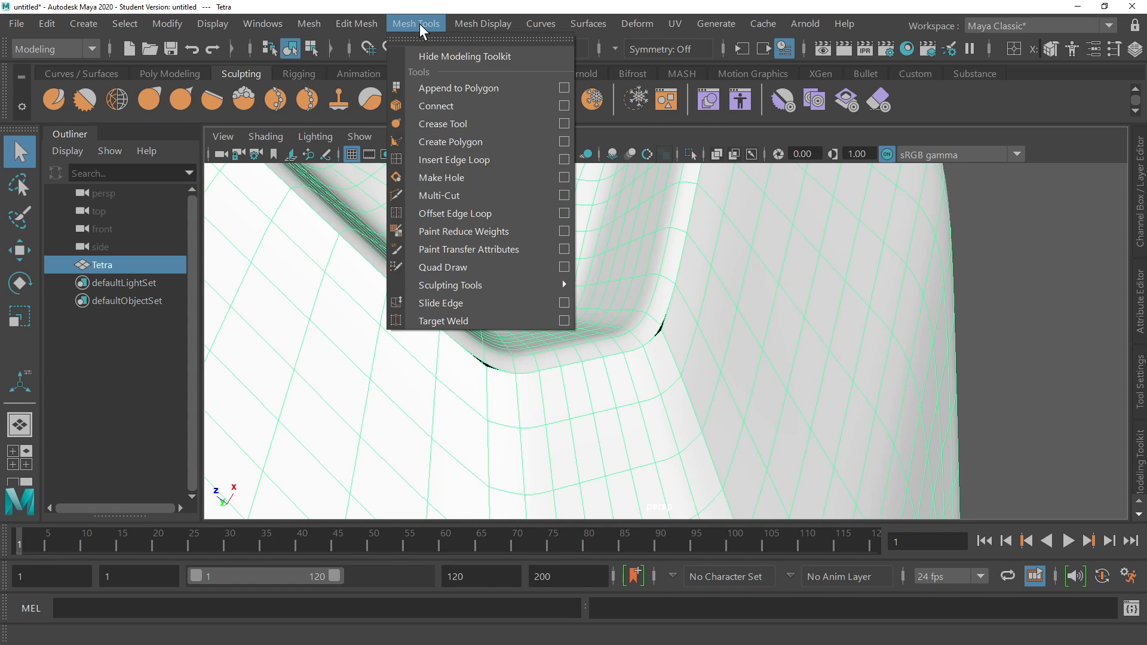
{"action": "mouse_move", "coordinate": [371, 24]}
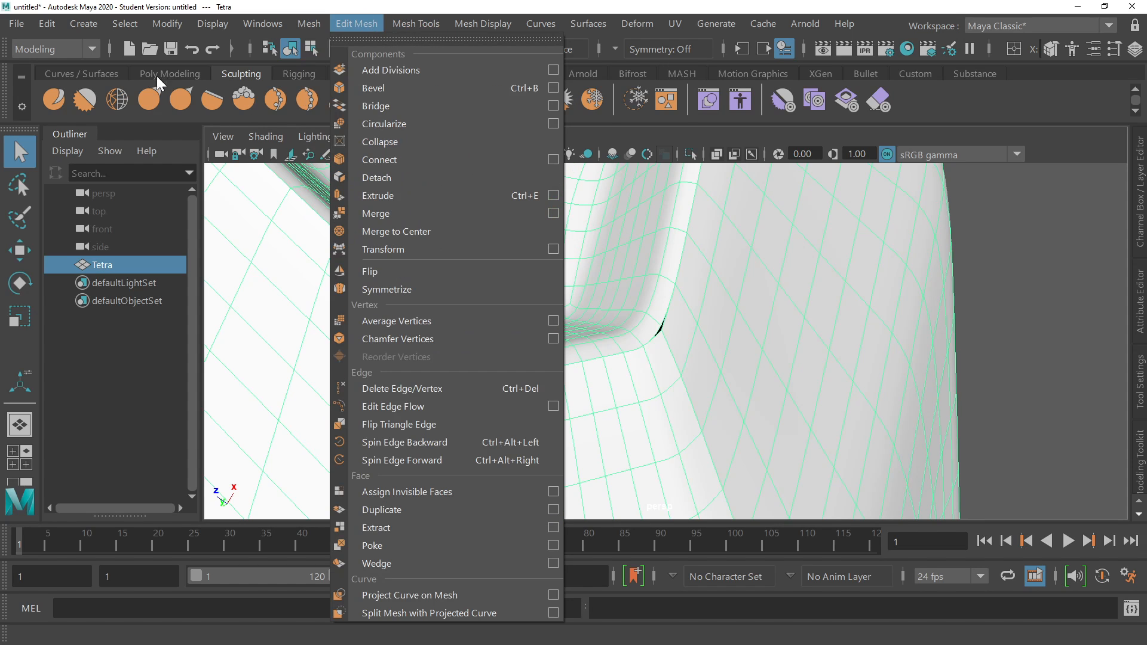
Look over the Poly Modeling shelf and return to the Sculpting shelf.
{"action": "left_click", "coordinate": [175, 73]}
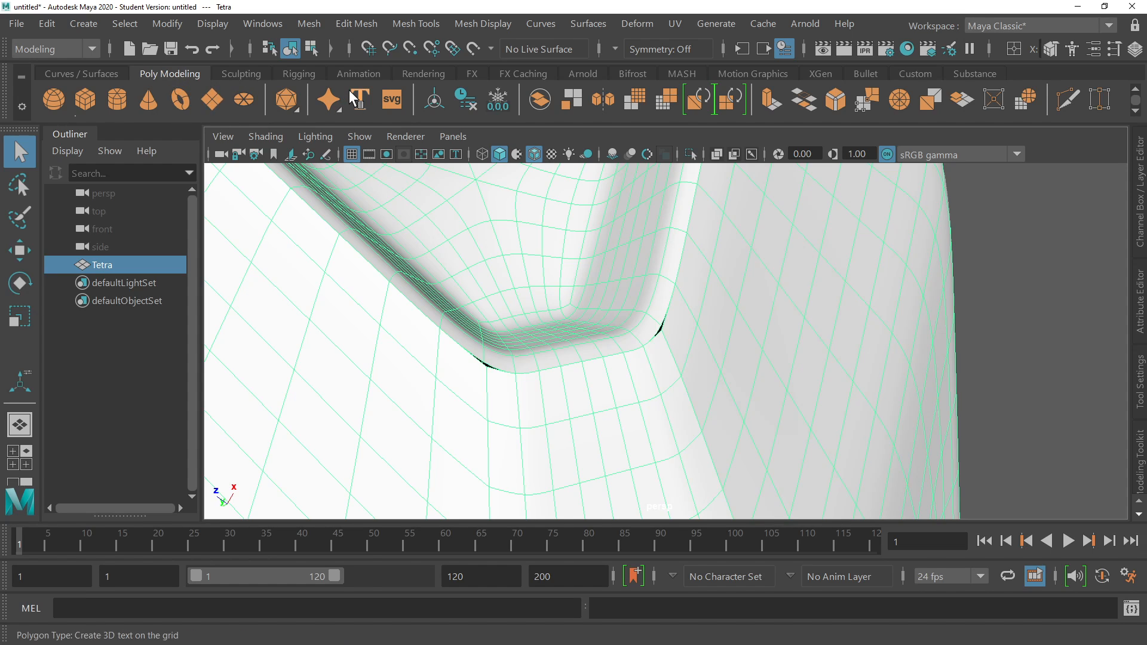
{"action": "left_click", "coordinate": [312, 21]}
{"action": "mouse_move", "coordinate": [354, 24]}
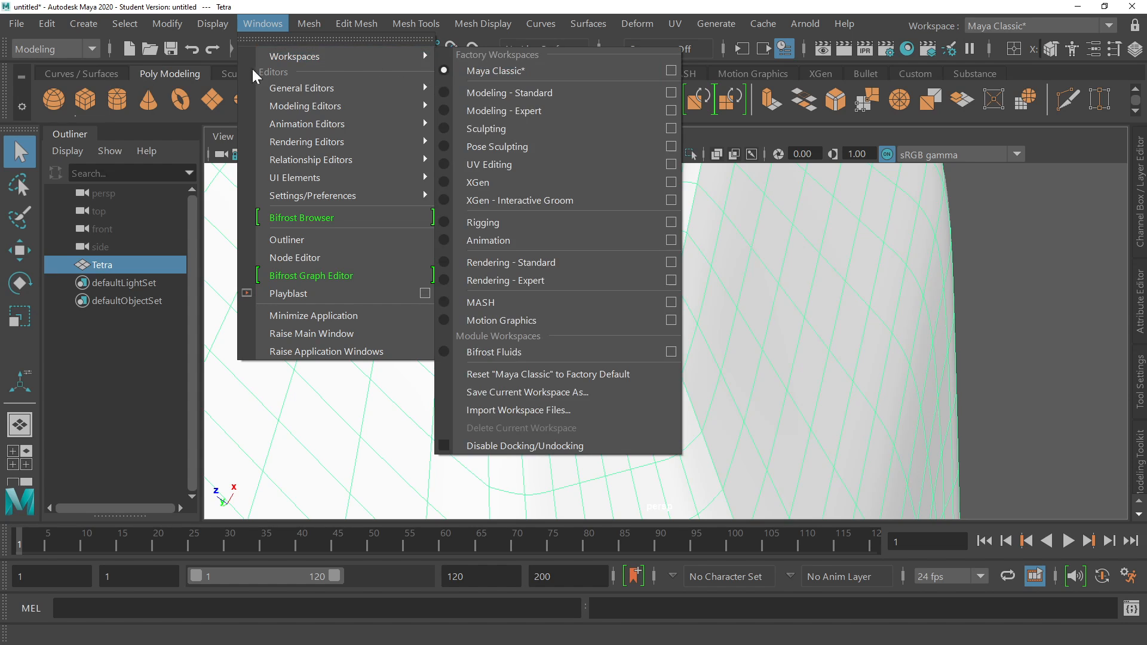
{"action": "left_click", "coordinate": [223, 74]}
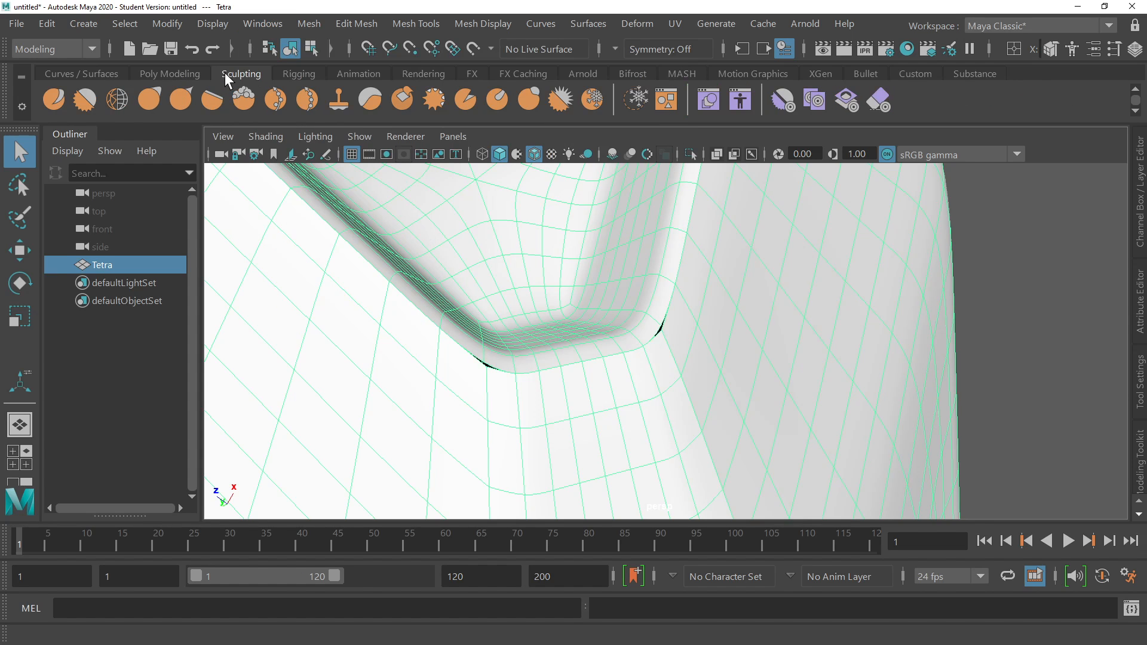
Show the Modeling Toolkit, review its mesh, component and tool commands, and hide it again.
{"action": "left_click", "coordinate": [1141, 450]}
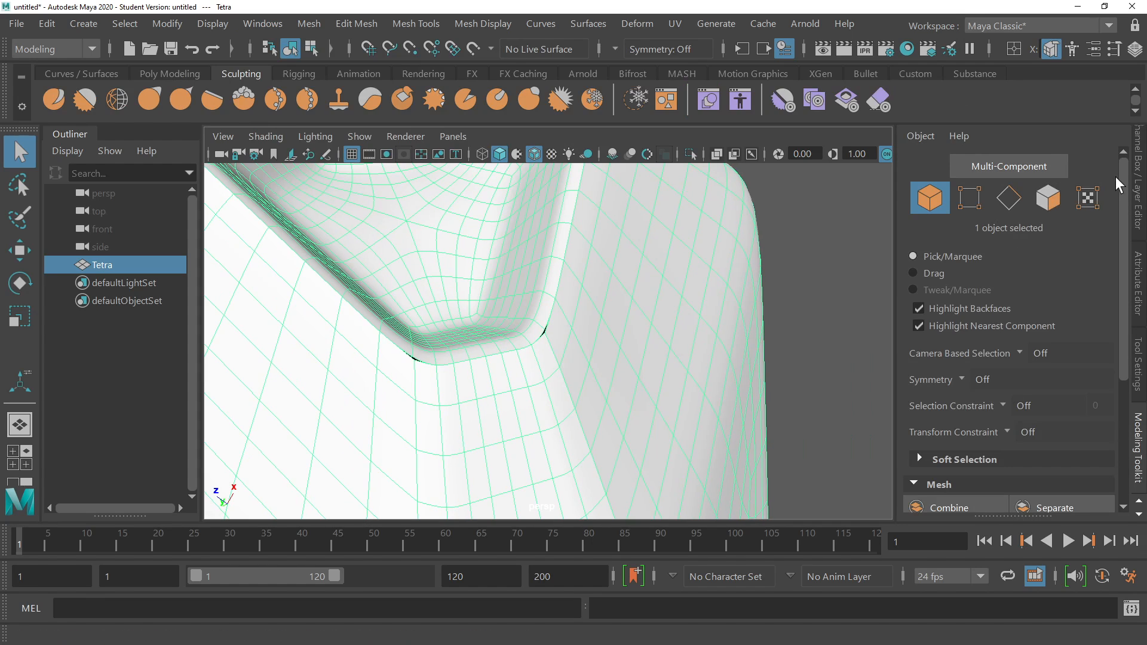
{"action": "left_click_drag", "start_coordinate": [1123, 186], "coordinate": [1137, 345]}
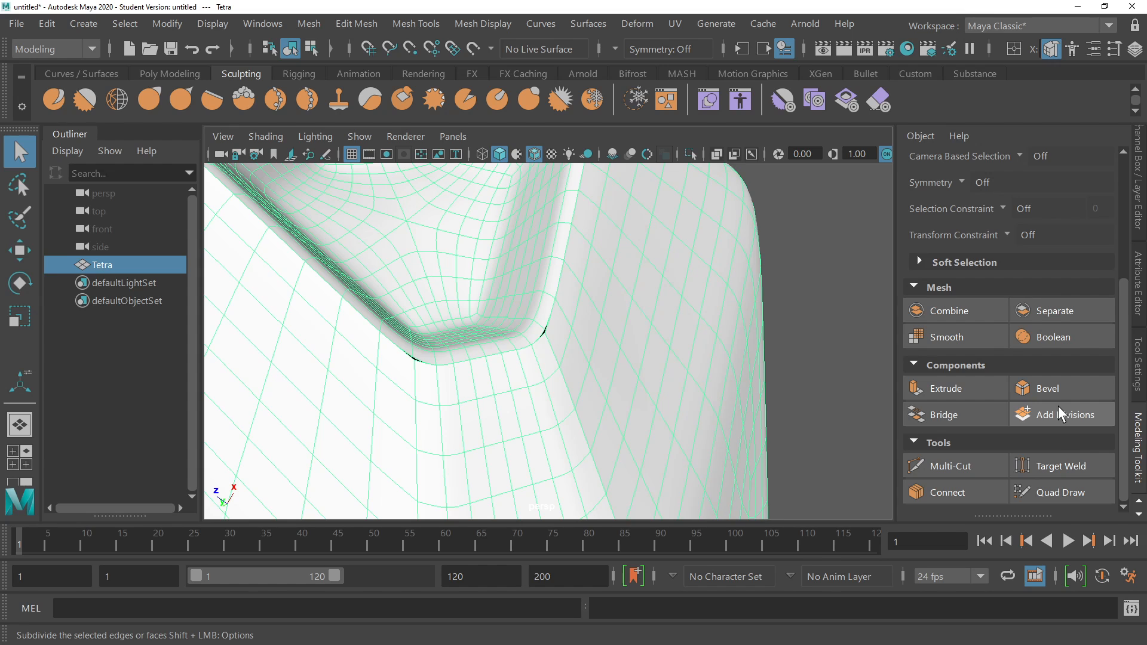
{"action": "left_click", "coordinate": [309, 23]}
{"action": "mouse_move", "coordinate": [364, 24]}
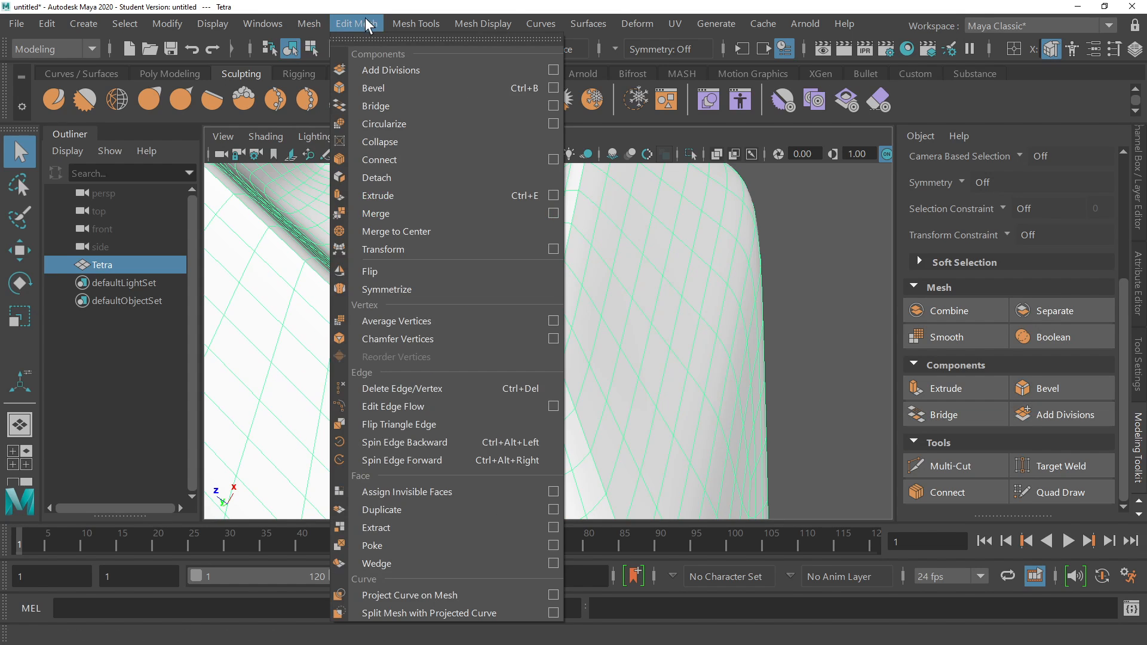
{"action": "left_click", "coordinate": [622, 57]}
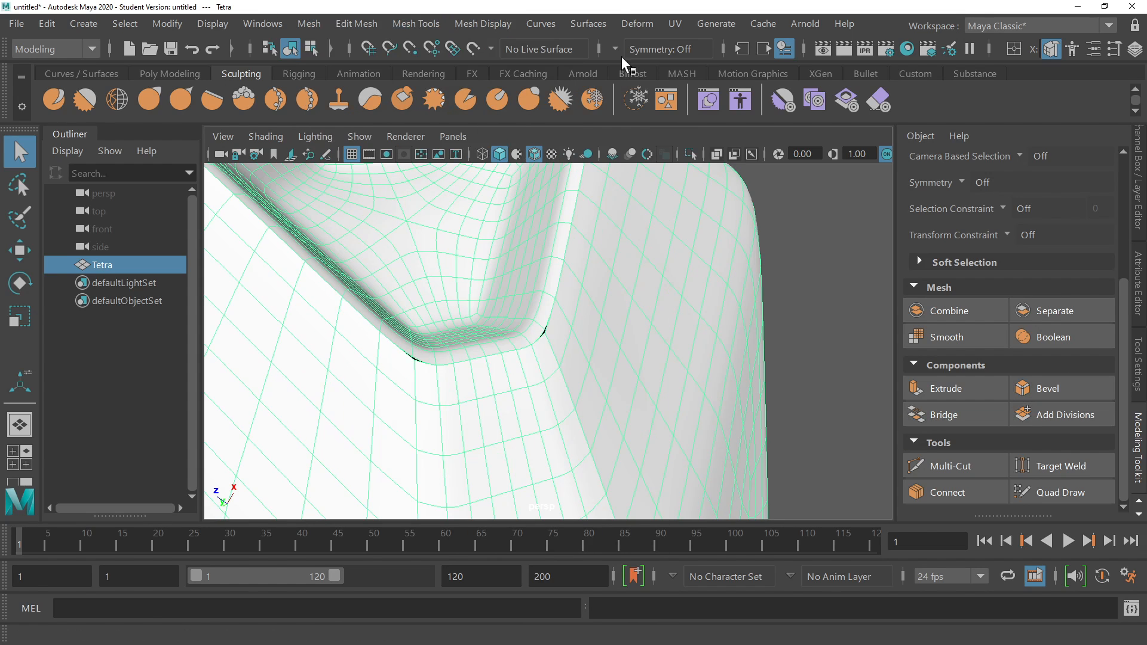
{"action": "left_click", "coordinate": [1138, 449]}
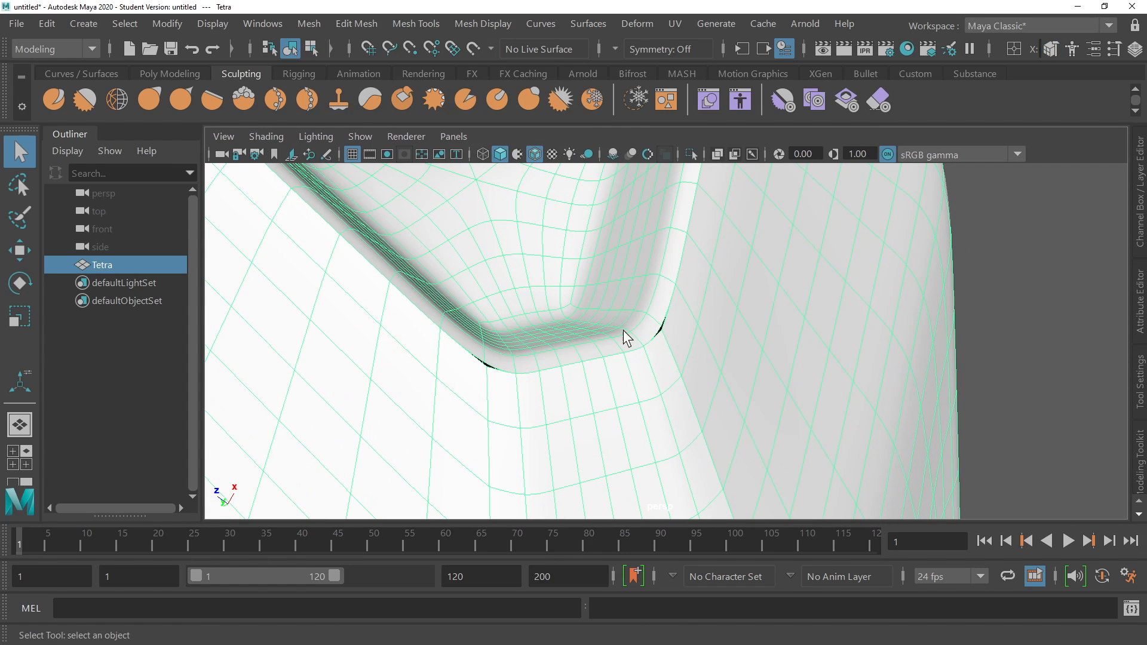
Merge Tetra's vertices with a distance threshold of 0.01 to close the seams around the recess.
{"action": "left_click", "coordinate": [353, 24]}
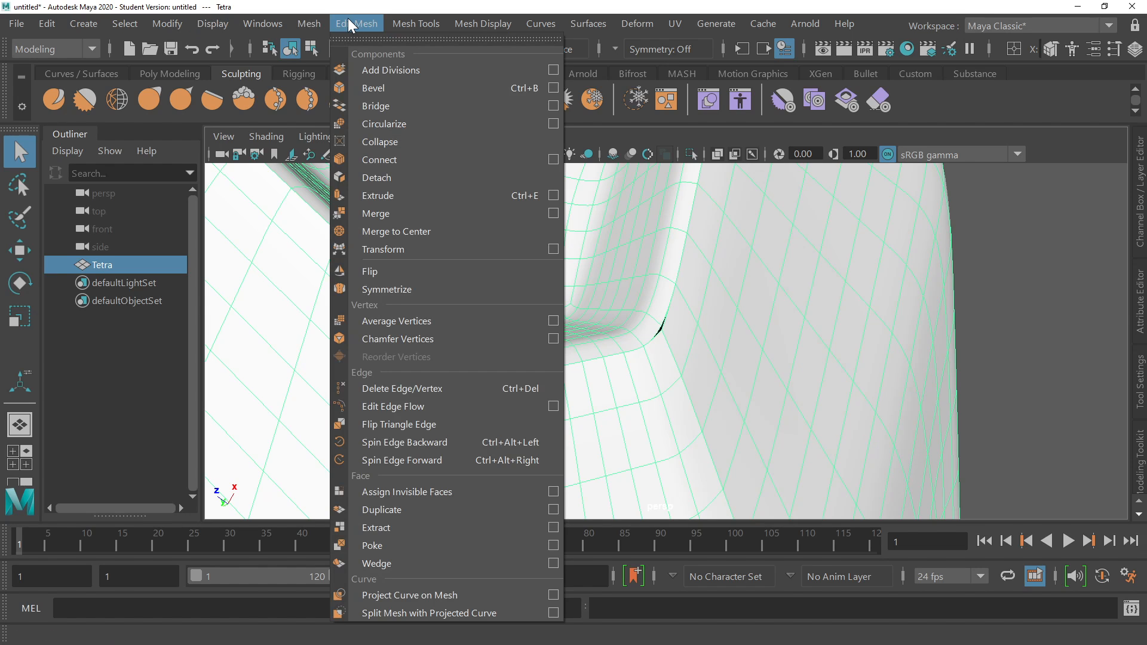
{"action": "left_click", "coordinate": [395, 215]}
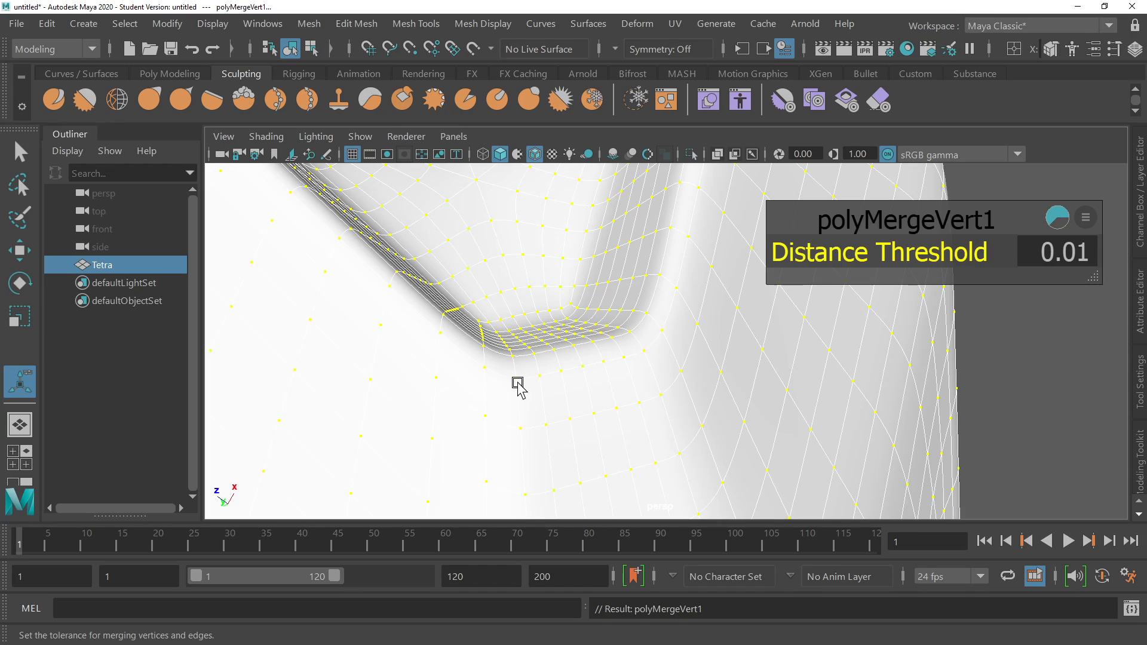
Leave vertex selection on the merged Tetra mesh and inspect its surface around the recess in object mode.
{"action": "scroll", "coordinate": [517, 383], "scroll_direction": "down", "scroll_amount": 10}
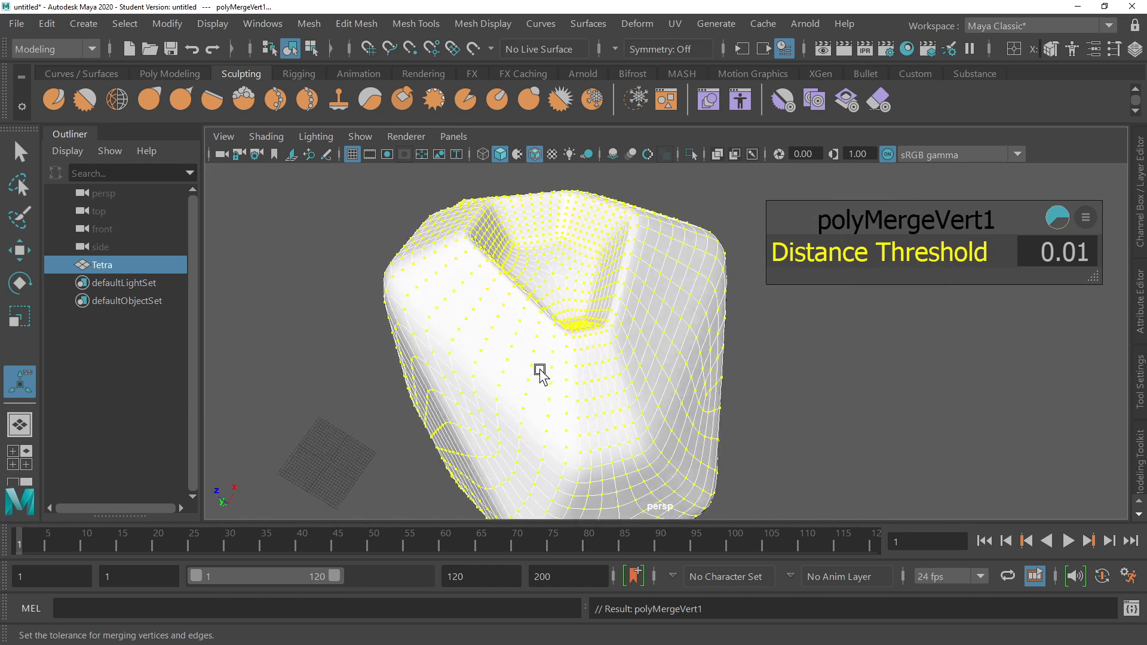
{"action": "left_click_drag", "start_coordinate": [547, 366], "coordinate": [571, 357], "text": "alt"}
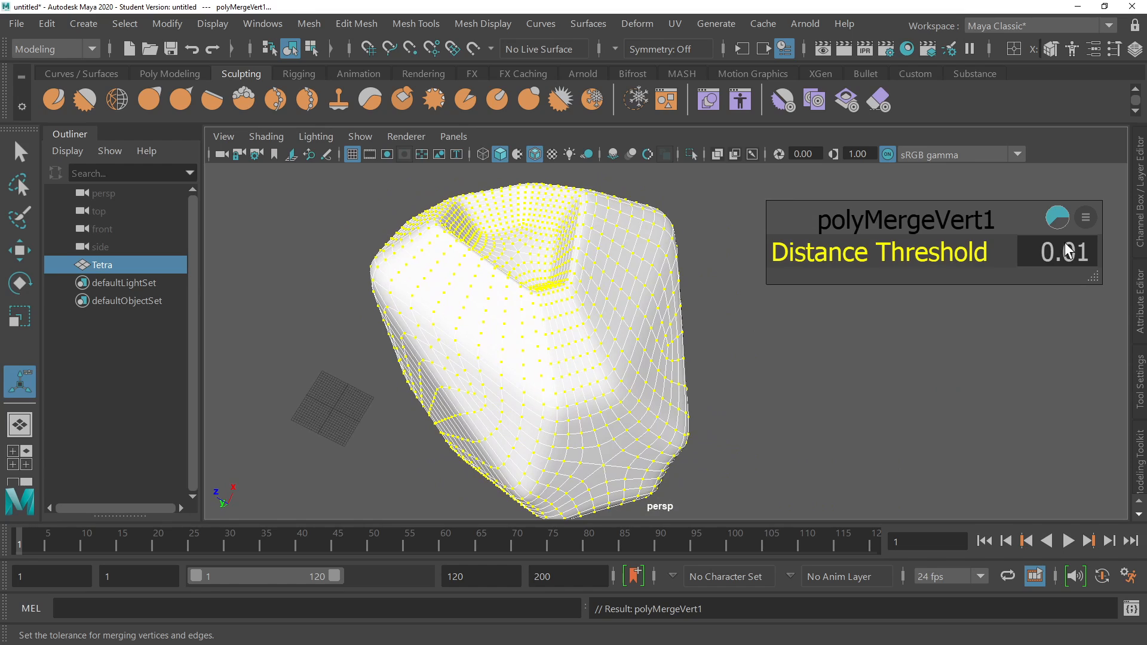
{"action": "left_click", "coordinate": [20, 153]}
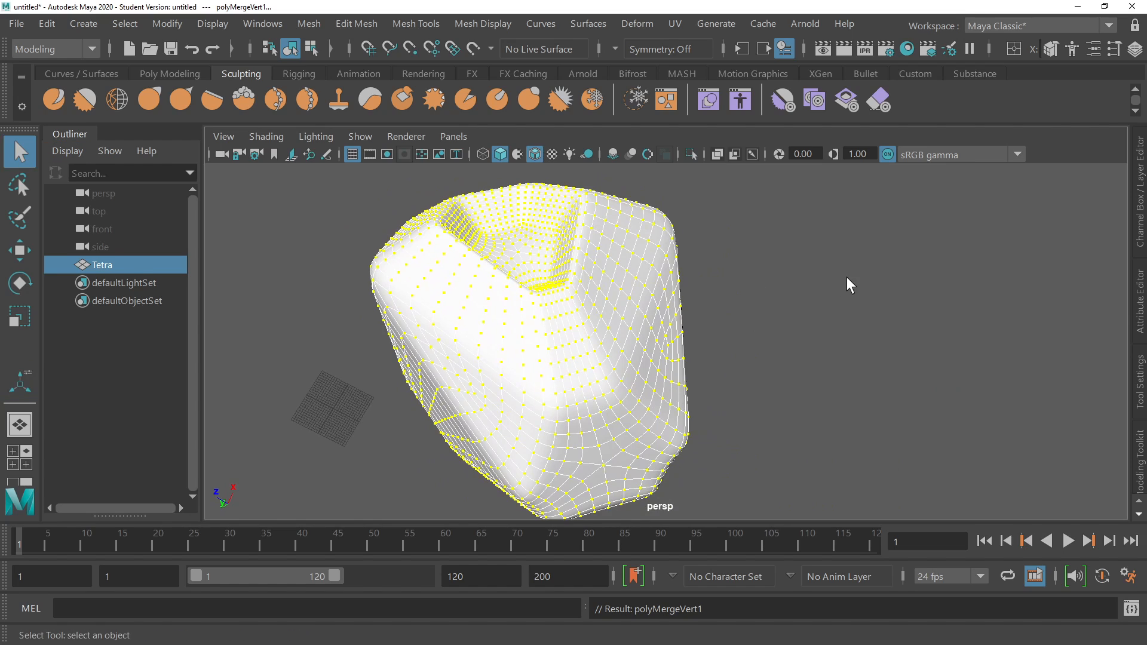
{"action": "left_click", "coordinate": [848, 276]}
{"action": "left_click_drag", "start_coordinate": [901, 245], "coordinate": [791, 246], "text": "alt"}
{"action": "left_click", "coordinate": [587, 299]}
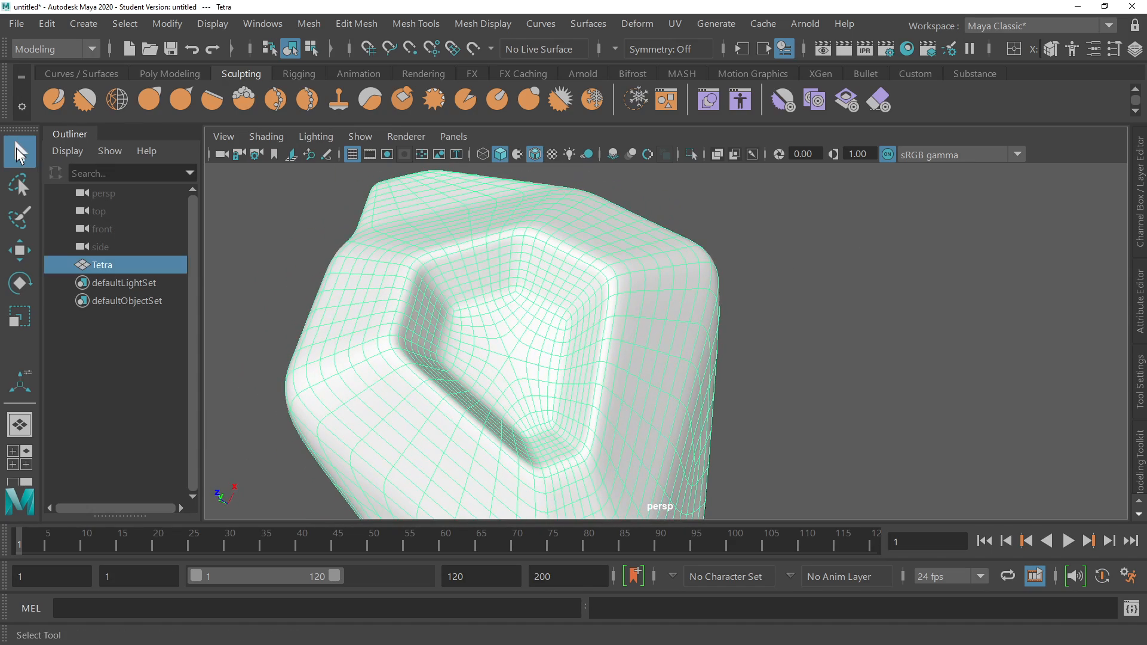
{"action": "left_click", "coordinate": [716, 215]}
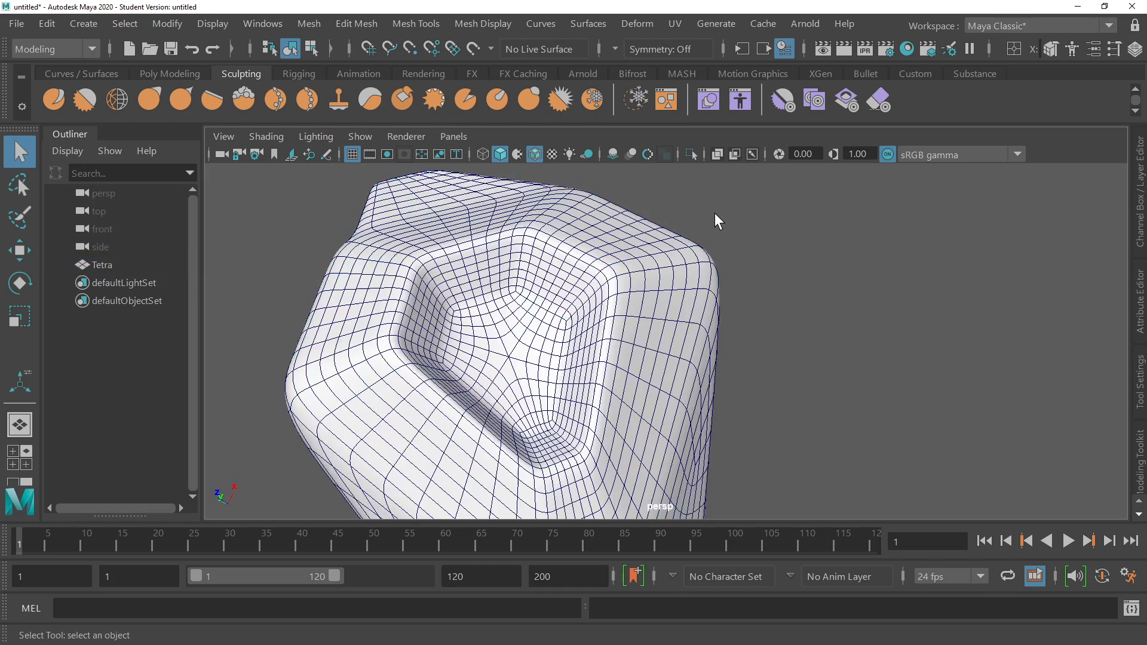
{"action": "left_click", "coordinate": [664, 256]}
{"action": "left_click", "coordinate": [808, 284]}
{"action": "mouse_move", "coordinate": [808, 284]}
{"action": "left_mouse_down", "text": "alt"}
{"action": "mouse_move", "coordinate": [659, 293]}
{"action": "mouse_move", "coordinate": [669, 273]}
{"action": "mouse_move", "coordinate": [660, 270]}
{"action": "mouse_move", "coordinate": [673, 267]}
{"action": "left_mouse_up", "text": "alt"}
Try lifting Tetra's surface along the rim of the recess with the Sculpt tool, and undo the stroke.
{"action": "left_click", "coordinate": [673, 267]}
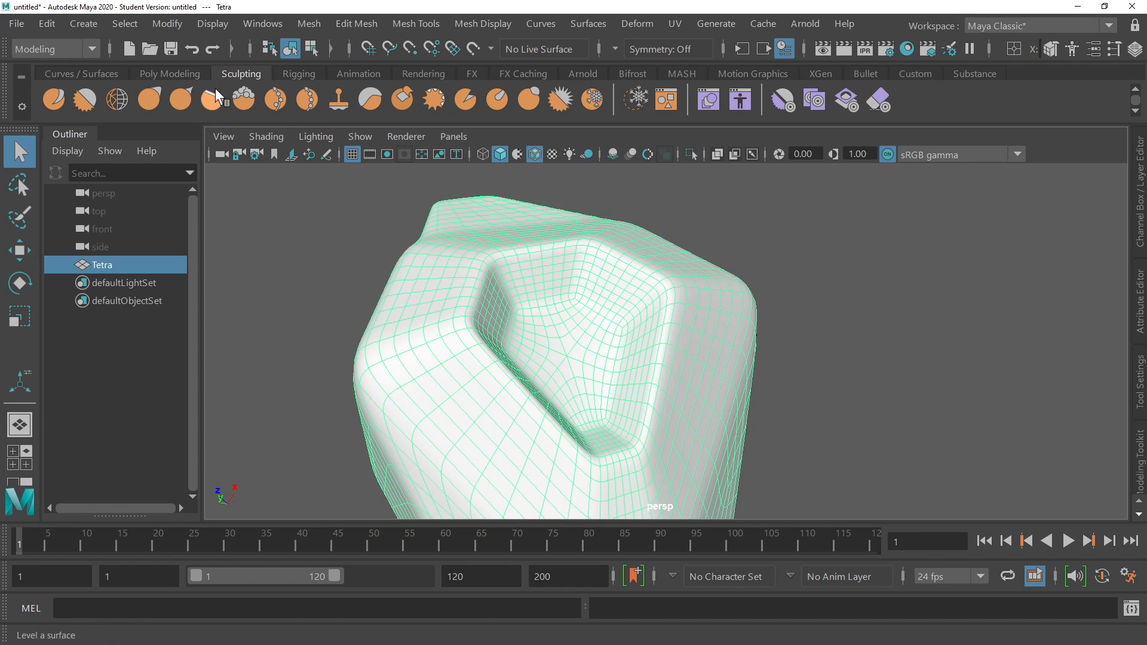
{"action": "left_click", "coordinate": [54, 99]}
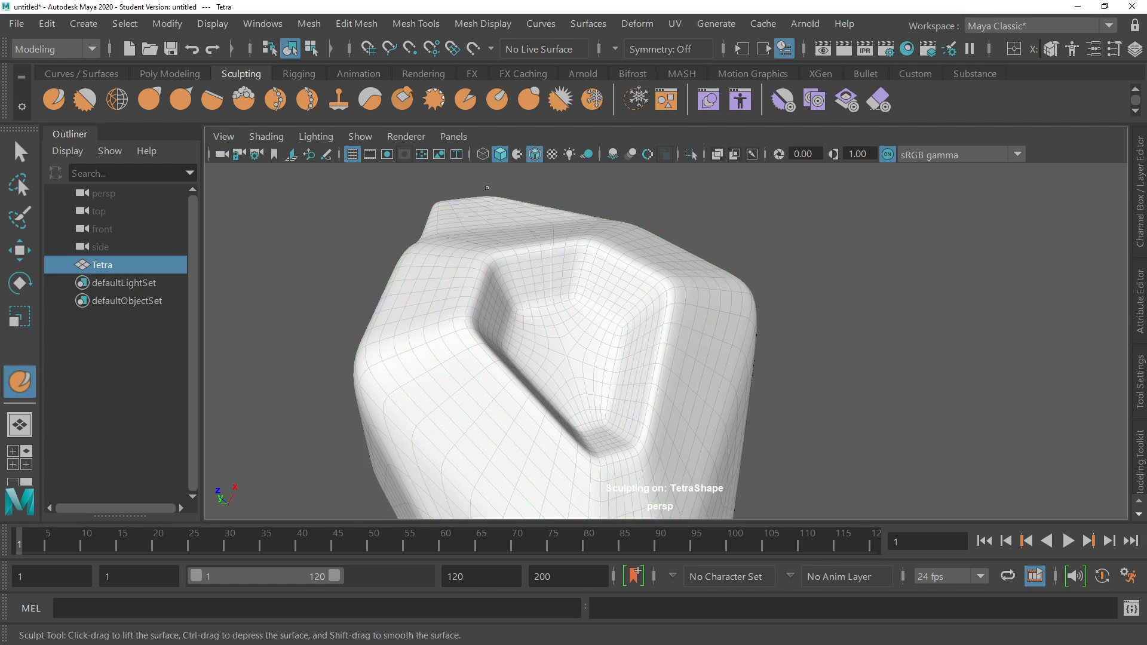
{"action": "left_click_drag", "start_coordinate": [661, 256], "coordinate": [640, 257]}
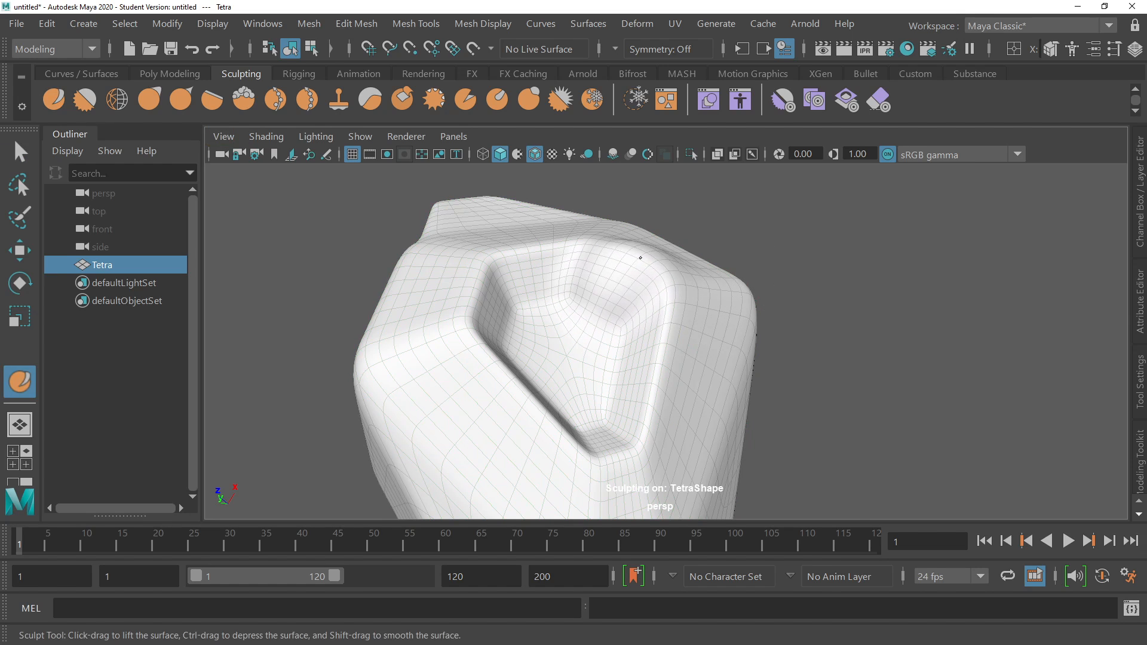
{"action": "key", "text": "ctrl+z"}
{"action": "key", "text": "ctrl+z"}
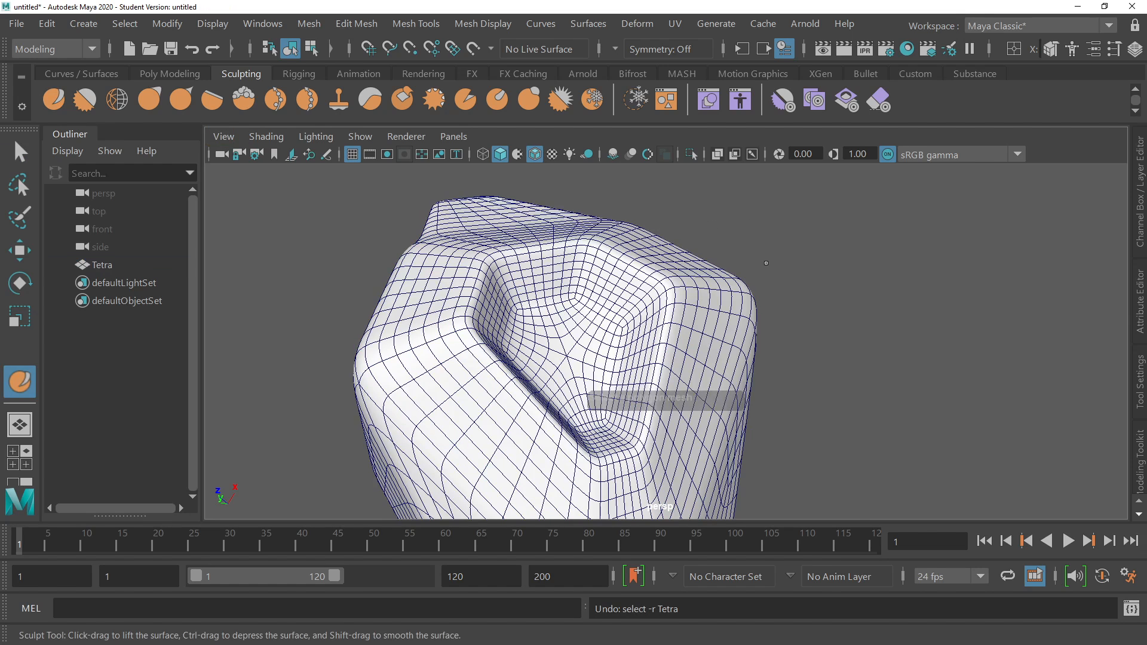
{"action": "key", "text": "q"}
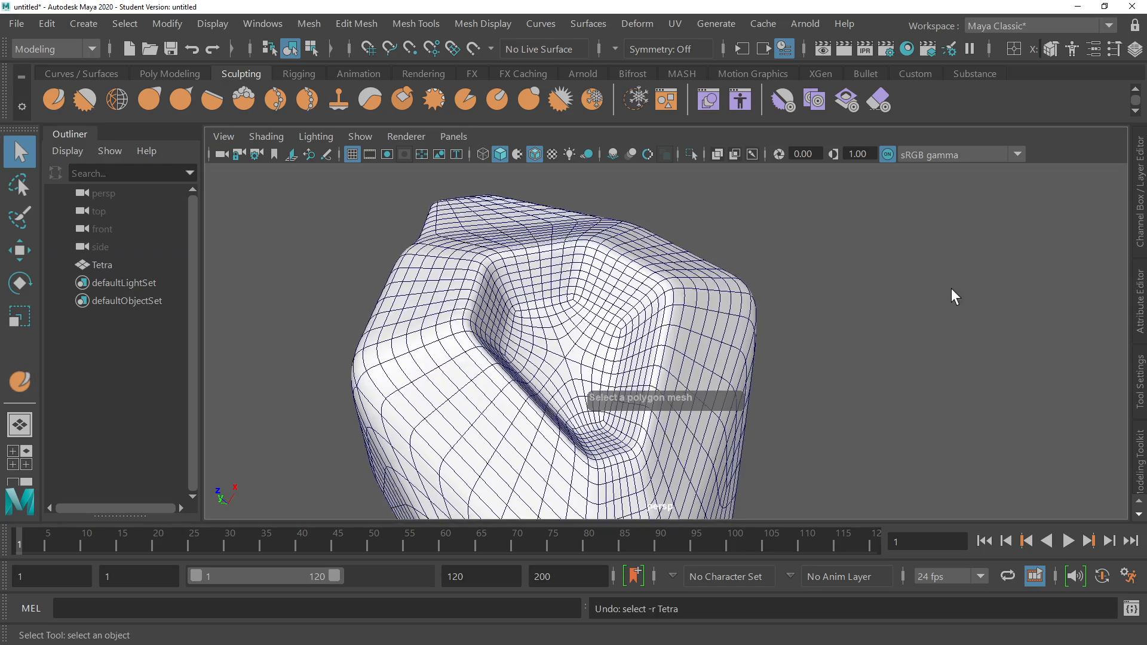
Detach the Mesh commands as a floating list placed beside the model.
{"action": "left_click_drag", "start_coordinate": [951, 288], "coordinate": [759, 320], "text": "alt"}
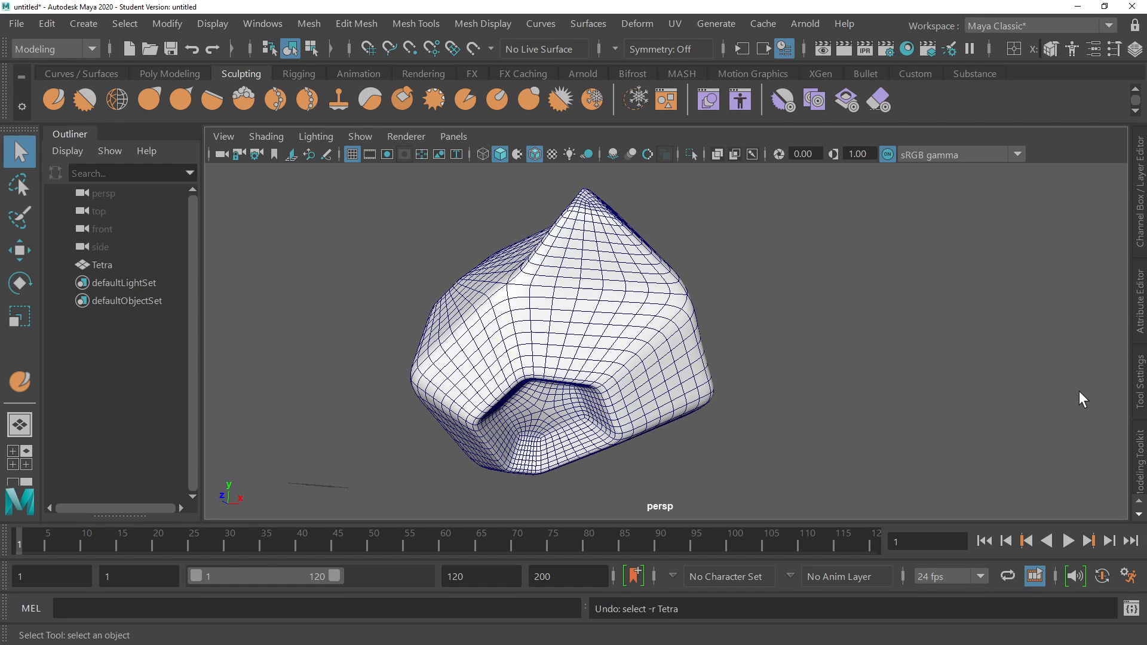
{"action": "left_click", "coordinate": [314, 24]}
{"action": "left_click", "coordinate": [323, 24]}
{"action": "left_click", "coordinate": [310, 24]}
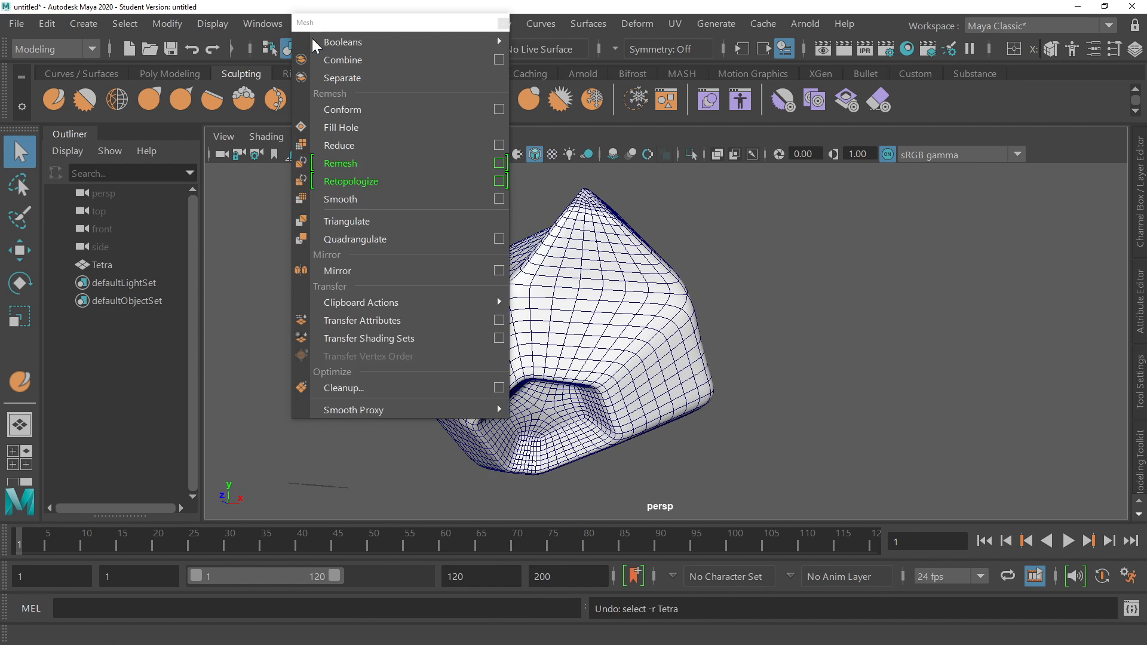
{"action": "left_click", "coordinate": [311, 39]}
{"action": "left_click_drag", "start_coordinate": [324, 22], "coordinate": [828, 66]}
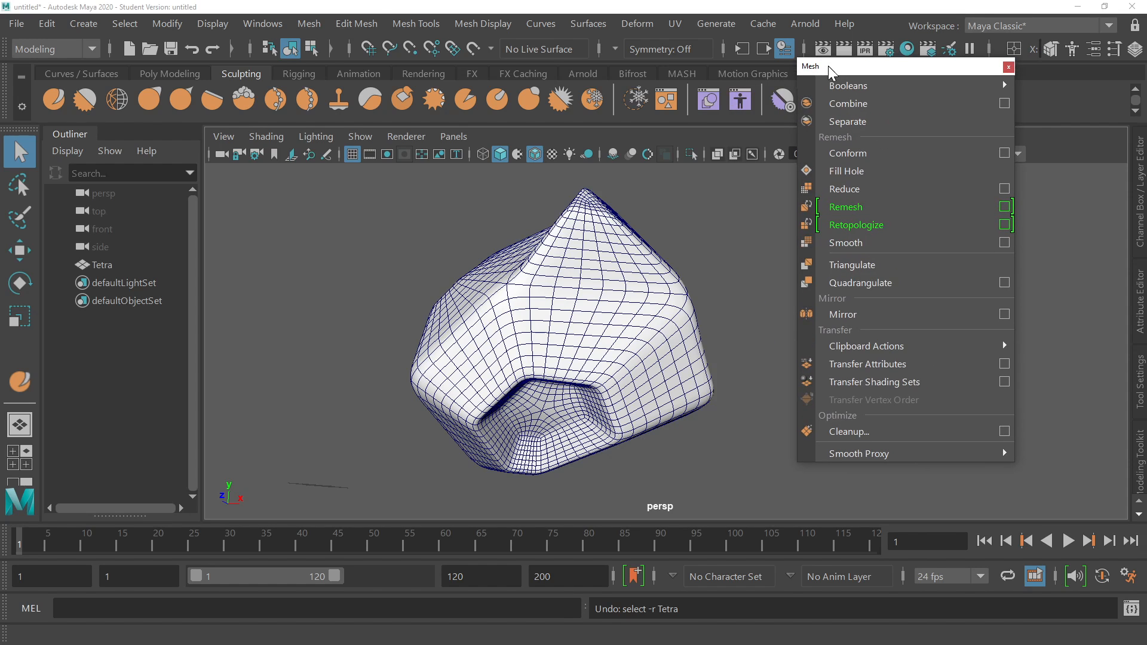
Detach the Edit Mesh commands as a second floating list and arrange the two lists on opposite sides of the model.
{"action": "left_click", "coordinate": [361, 20]}
{"action": "left_click", "coordinate": [367, 38]}
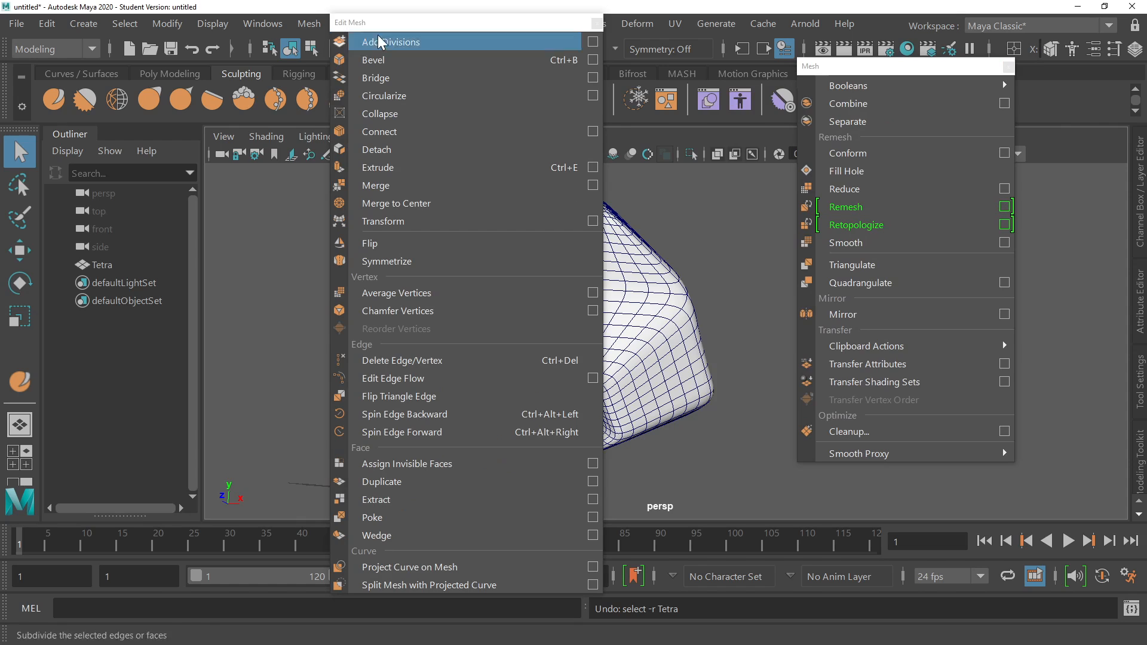
{"action": "left_click_drag", "start_coordinate": [386, 23], "coordinate": [231, 38]}
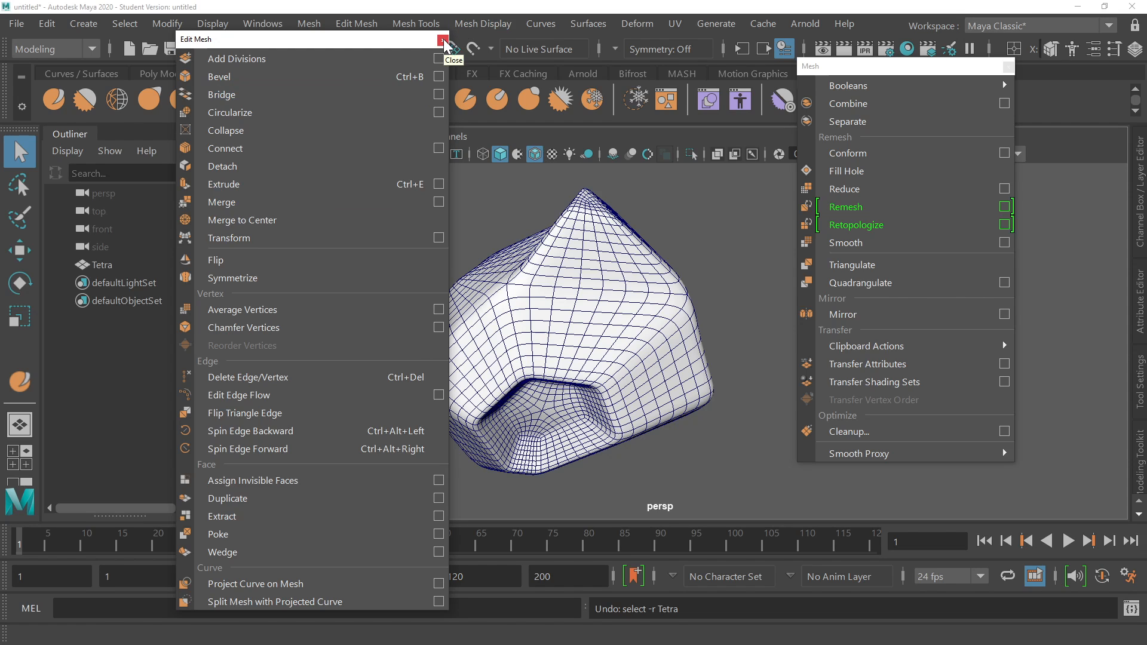
{"action": "left_click_drag", "start_coordinate": [289, 46], "coordinate": [957, 102]}
{"action": "left_click_drag", "start_coordinate": [856, 70], "coordinate": [196, 73]}
Subdivide the whole Tetra mesh with Add Divisions and inspect the denser wireframe.
{"action": "left_click", "coordinate": [643, 308]}
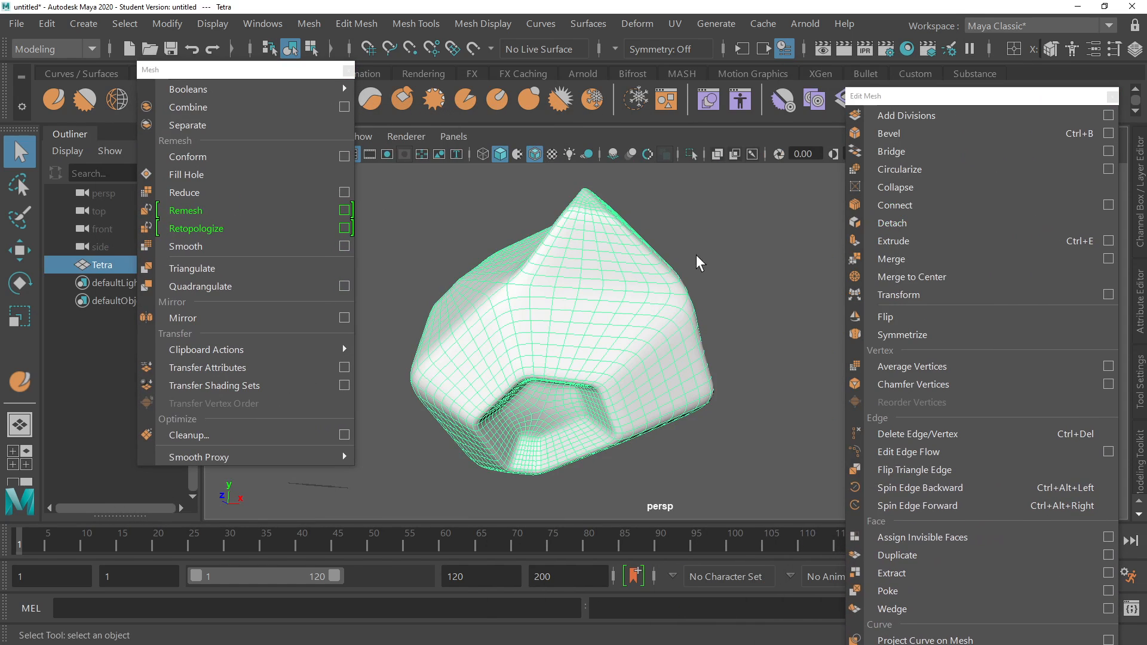
{"action": "left_click", "coordinate": [920, 97]}
{"action": "left_click_drag", "start_coordinate": [920, 97], "coordinate": [891, 81]}
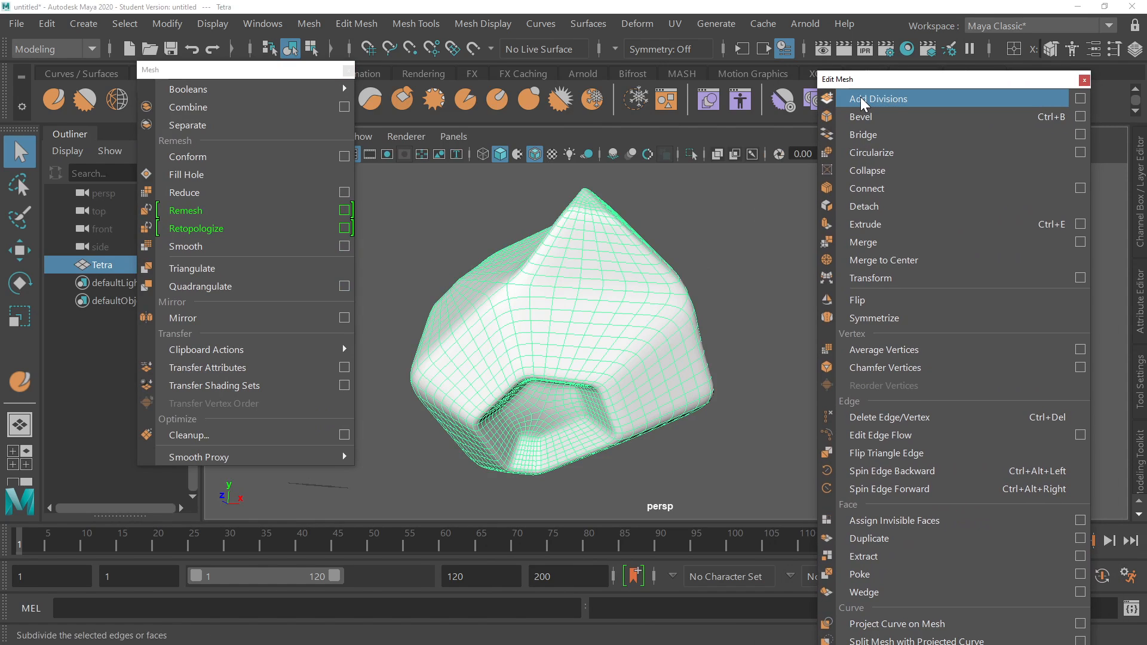
{"action": "left_click", "coordinate": [858, 99]}
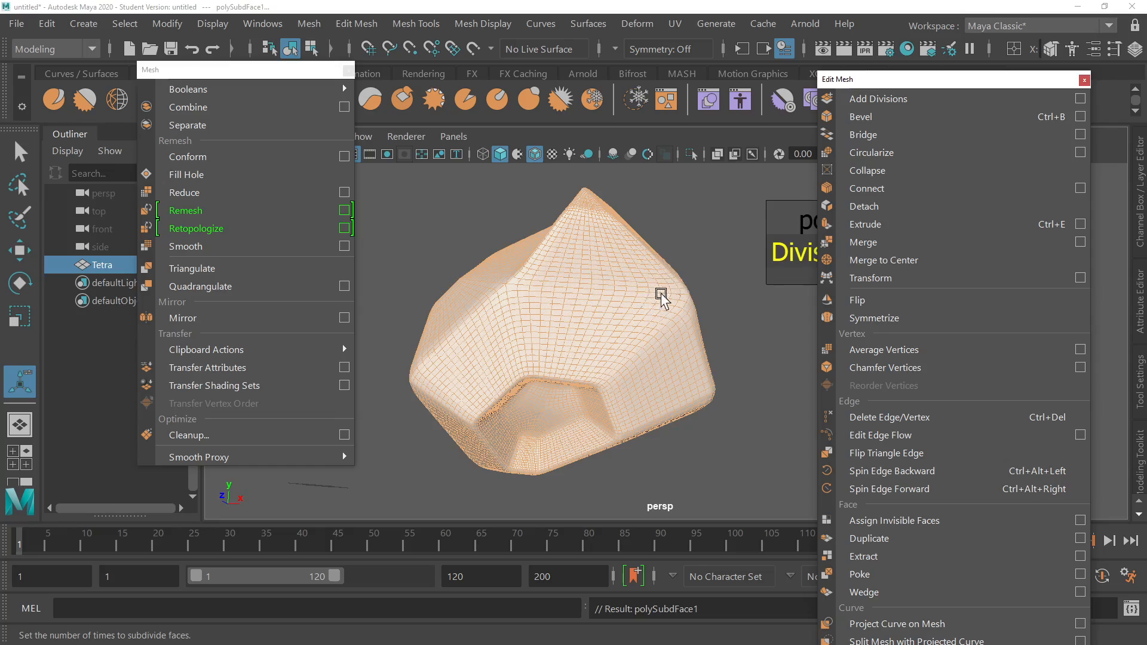
{"action": "left_click", "coordinate": [685, 259]}
{"action": "left_click_drag", "start_coordinate": [686, 253], "coordinate": [679, 256], "text": "alt"}
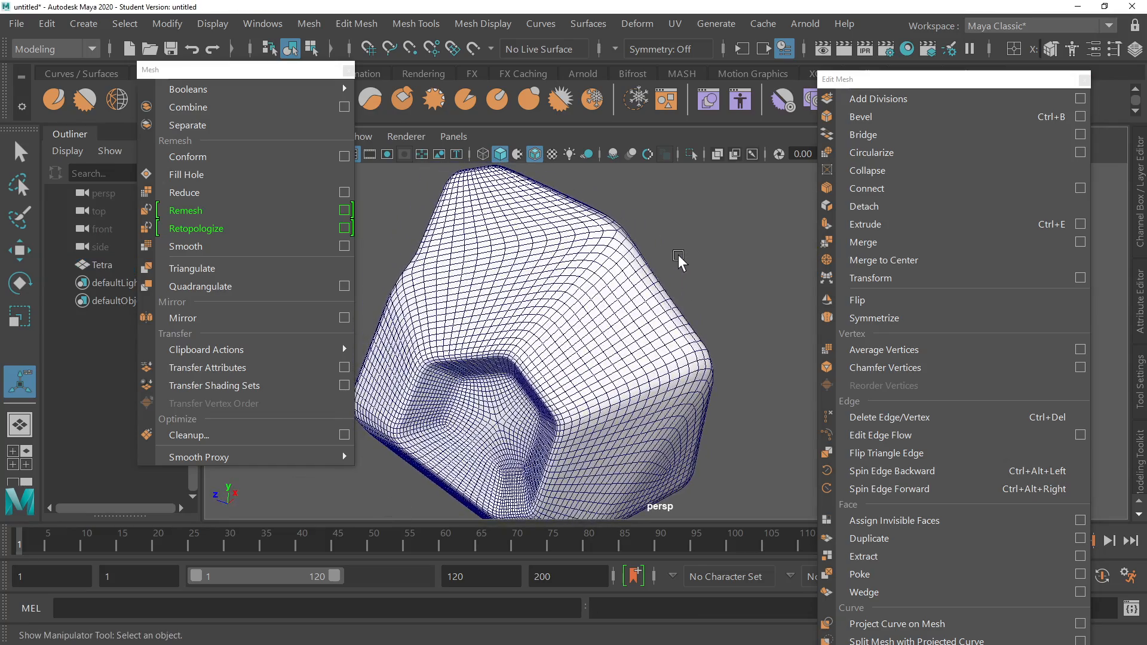
{"action": "left_click", "coordinate": [636, 263]}
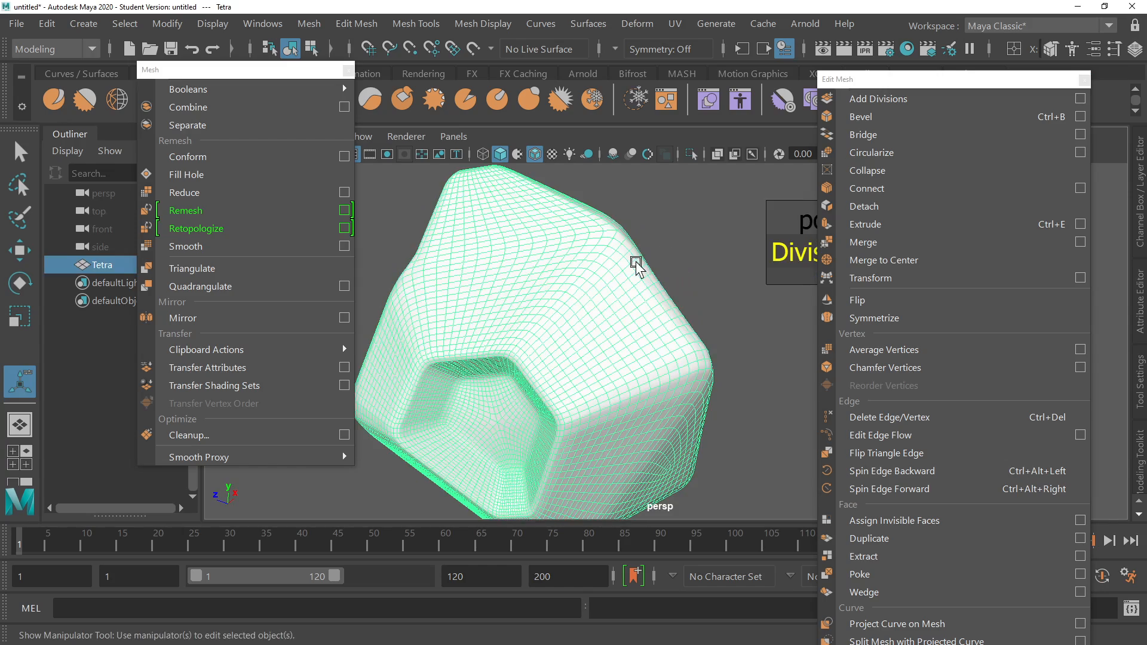
{"action": "left_click", "coordinate": [679, 242]}
{"action": "mouse_move", "coordinate": [679, 242]}
{"action": "left_mouse_down", "text": "alt"}
{"action": "mouse_move", "coordinate": [559, 290]}
{"action": "mouse_move", "coordinate": [523, 251]}
{"action": "mouse_move", "coordinate": [601, 263]}
{"action": "mouse_move", "coordinate": [681, 248]}
{"action": "mouse_move", "coordinate": [691, 224]}
{"action": "left_mouse_up", "text": "alt"}
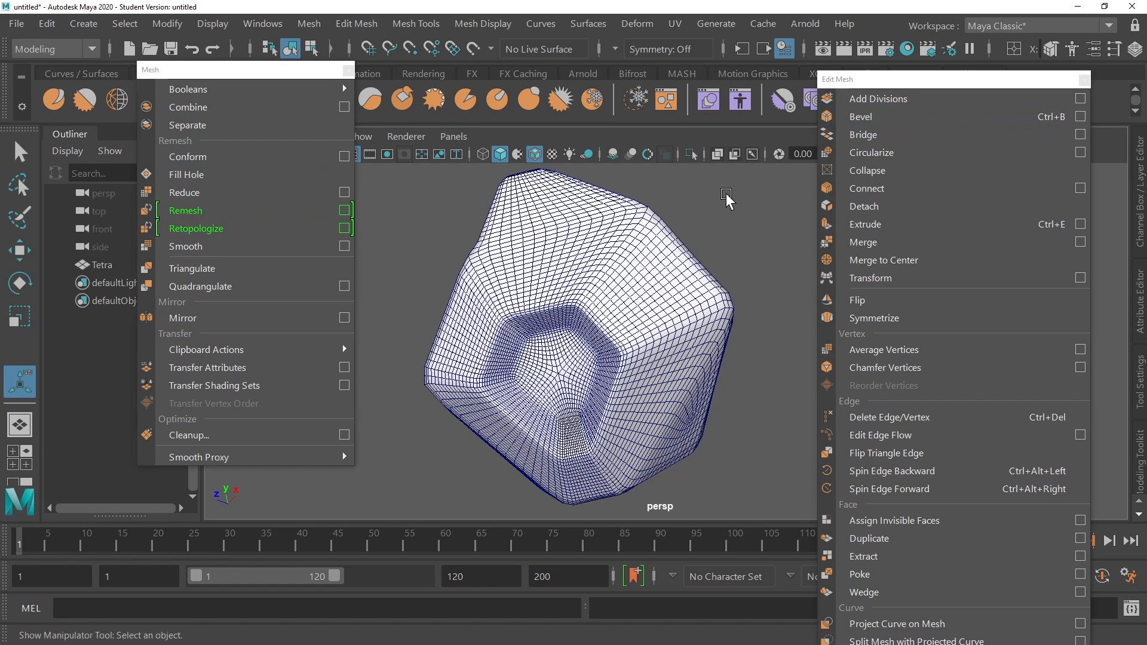
Move the floating Mesh list clear of the Outliner and apply Smooth to the subdivided Tetra mesh.
{"action": "left_click", "coordinate": [29, 157]}
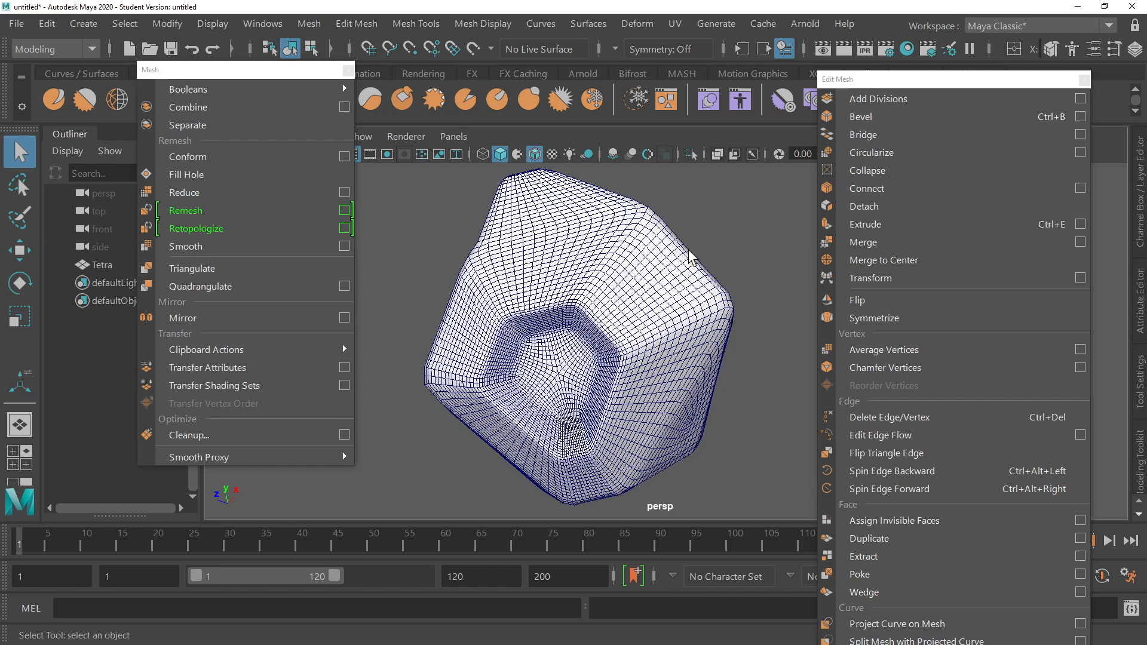
{"action": "left_click", "coordinate": [670, 258]}
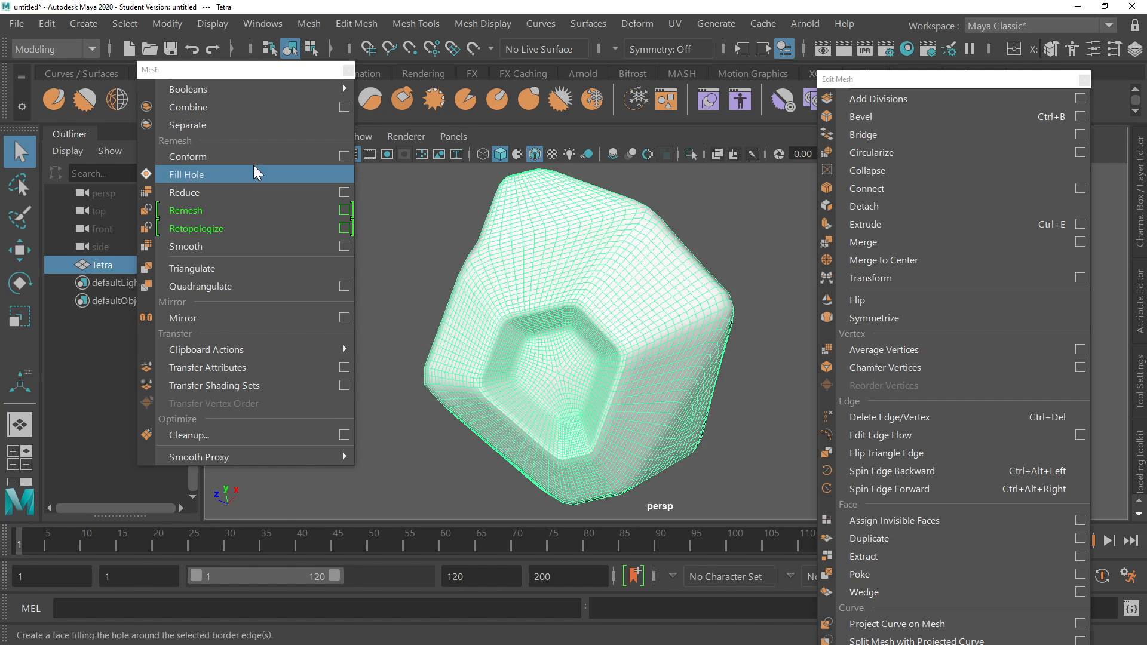
{"action": "left_click_drag", "start_coordinate": [206, 72], "coordinate": [268, 77]}
{"action": "left_click", "coordinate": [308, 23]}
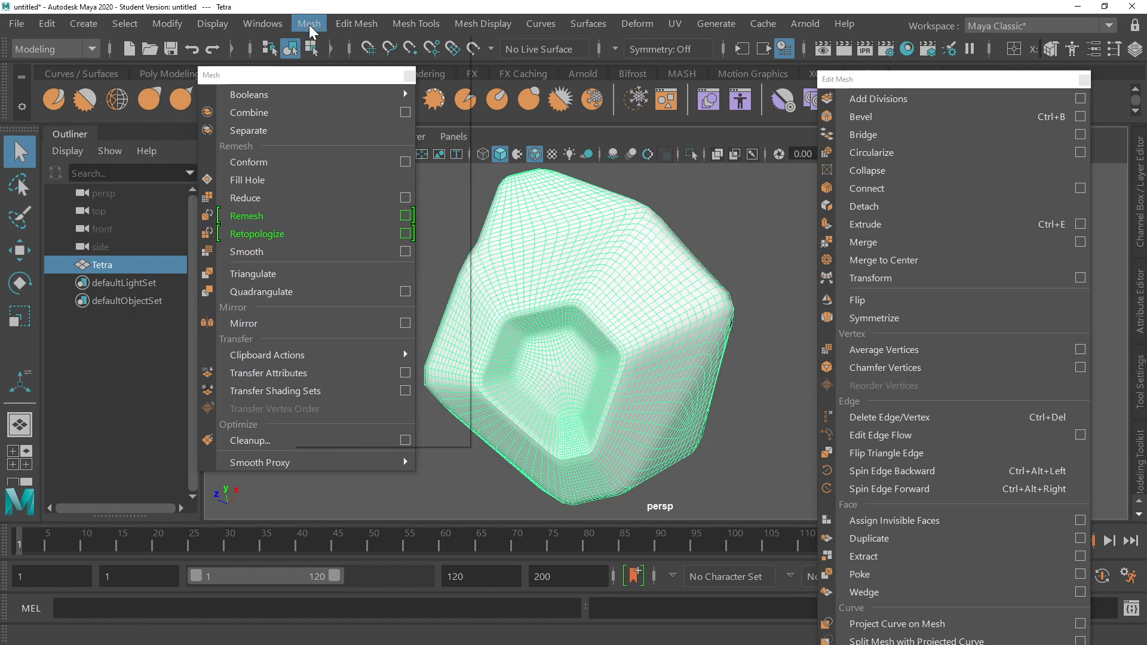
{"action": "left_click", "coordinate": [245, 77]}
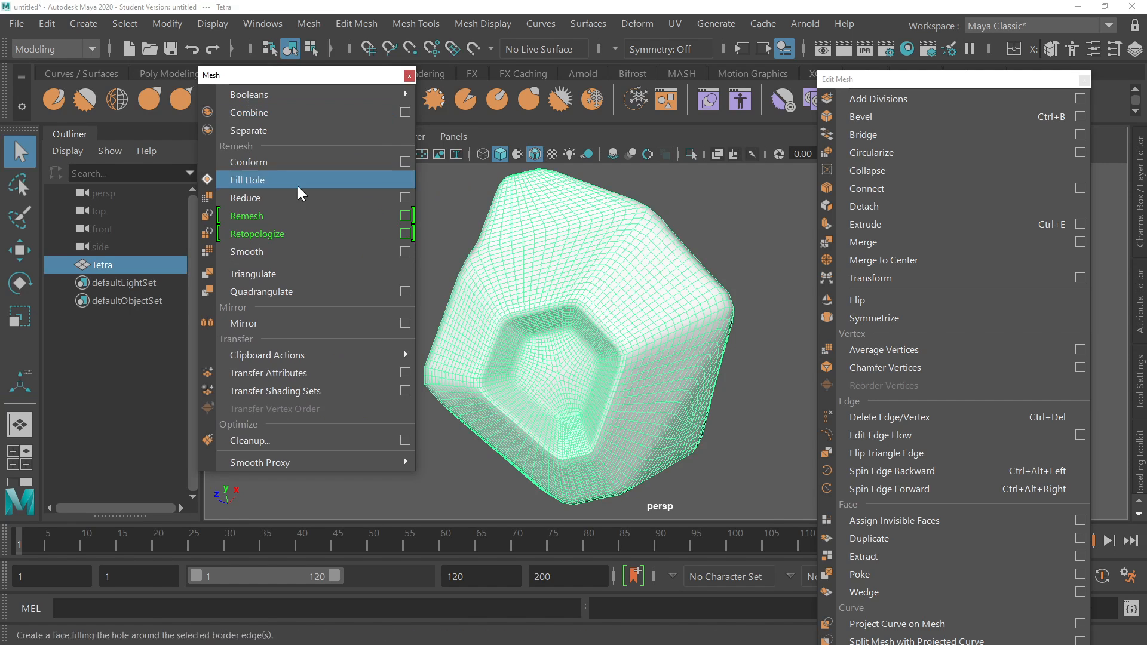
{"action": "left_click", "coordinate": [355, 25]}
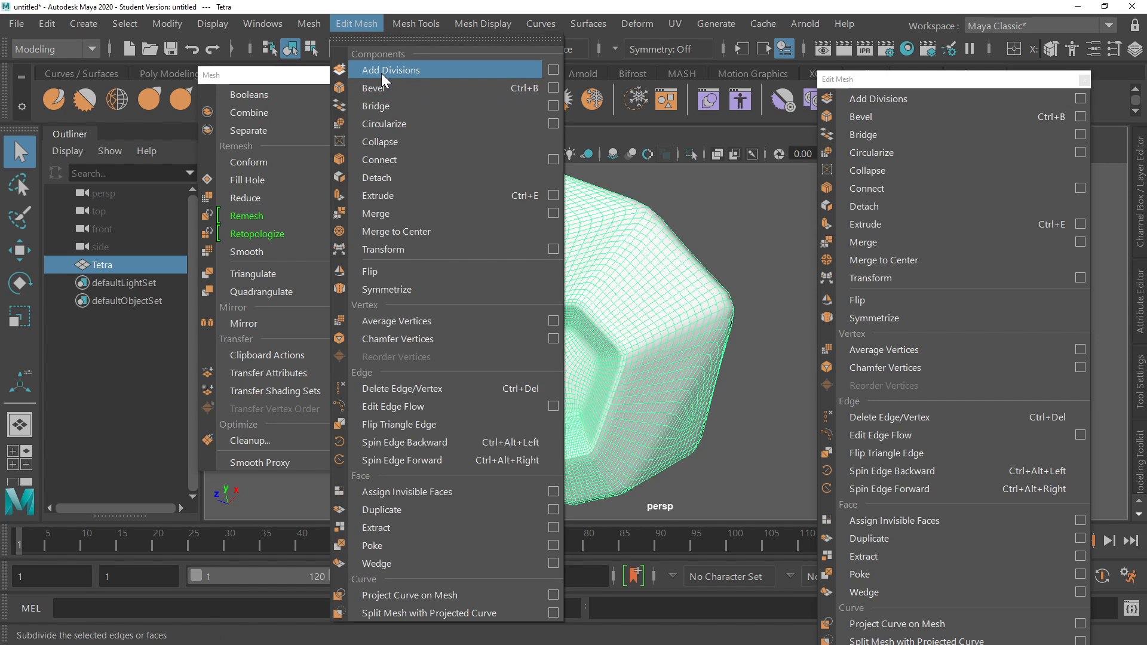
{"action": "mouse_move", "coordinate": [312, 26]}
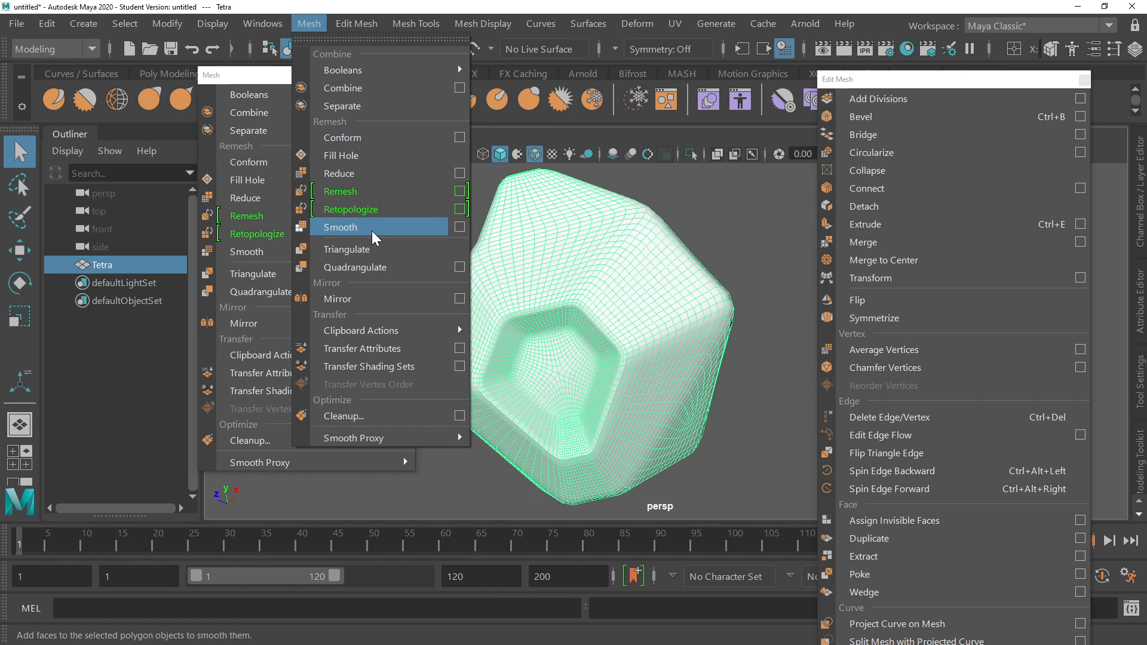
{"action": "left_click", "coordinate": [266, 77]}
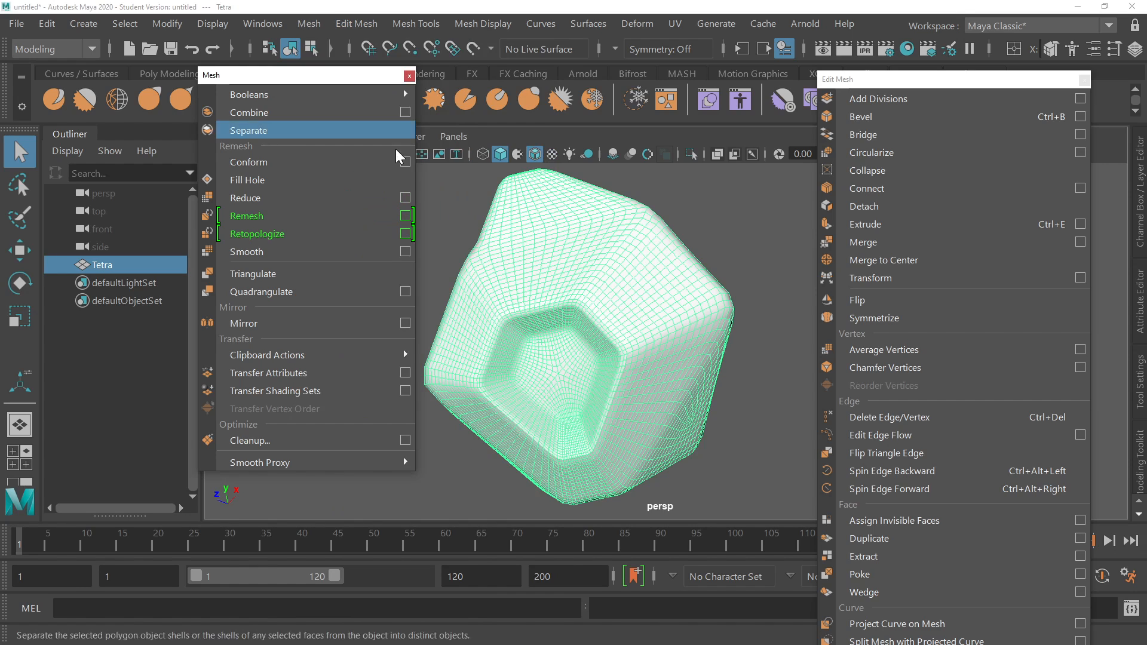
{"action": "left_click", "coordinate": [330, 255]}
{"action": "left_click", "coordinate": [695, 221]}
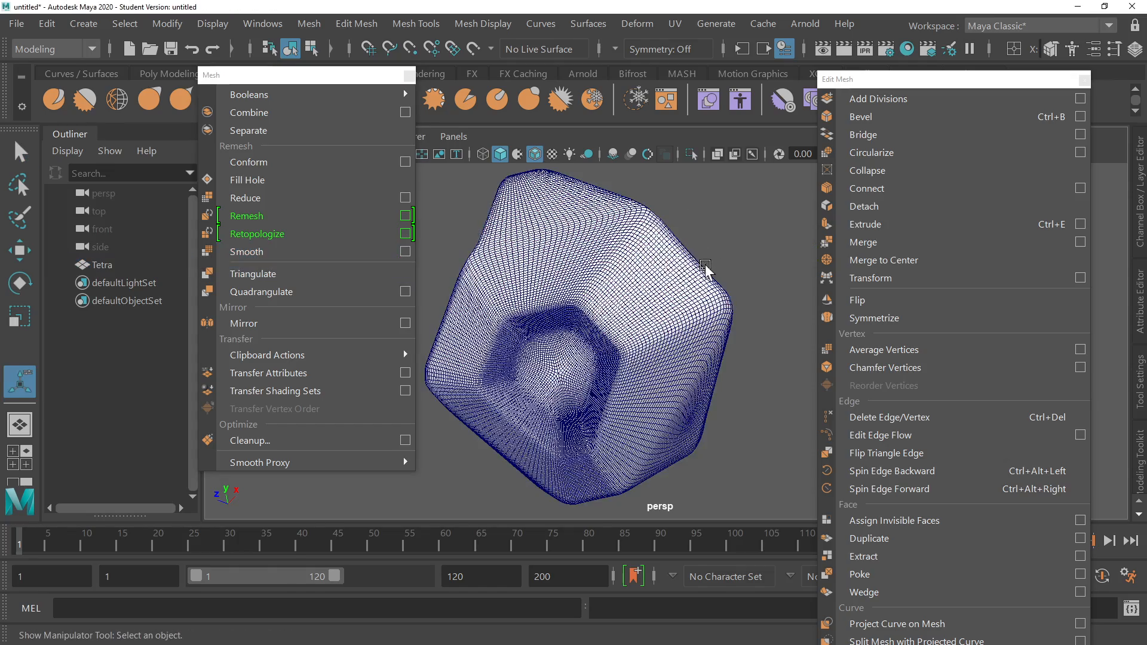
Inspect the smoothed Tetra from several angles and apply Smooth to it a second time.
{"action": "left_click_drag", "start_coordinate": [723, 258], "coordinate": [723, 258], "text": "alt"}
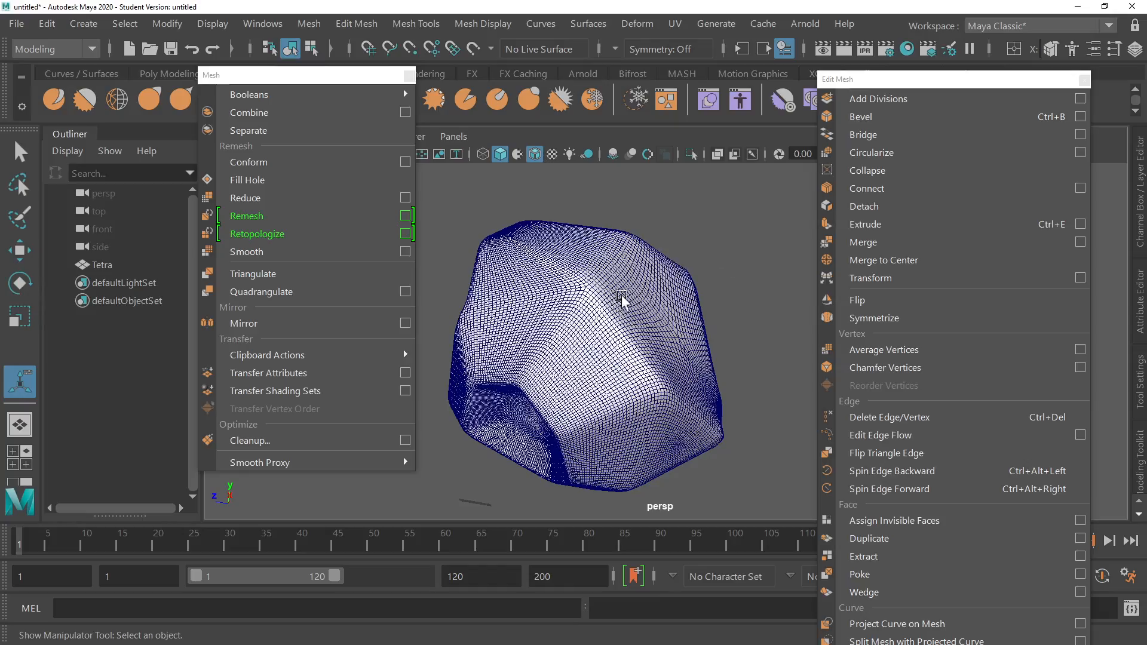
{"action": "left_click_drag", "start_coordinate": [621, 299], "coordinate": [675, 266], "text": "alt"}
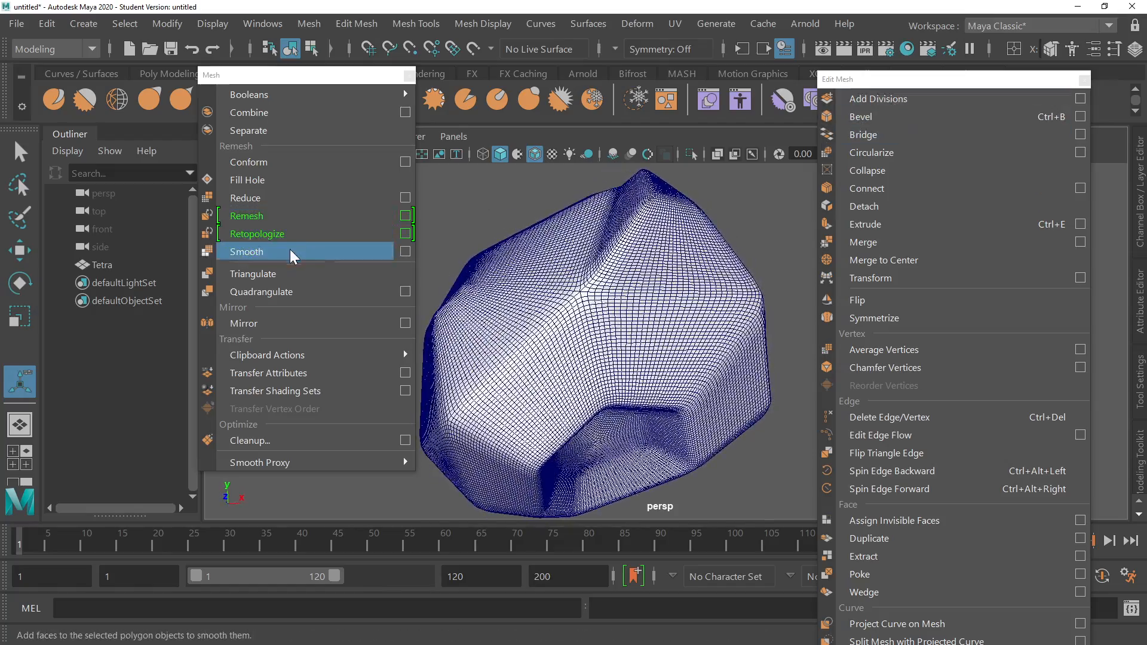
{"action": "left_click_drag", "start_coordinate": [705, 254], "coordinate": [672, 239], "text": "alt"}
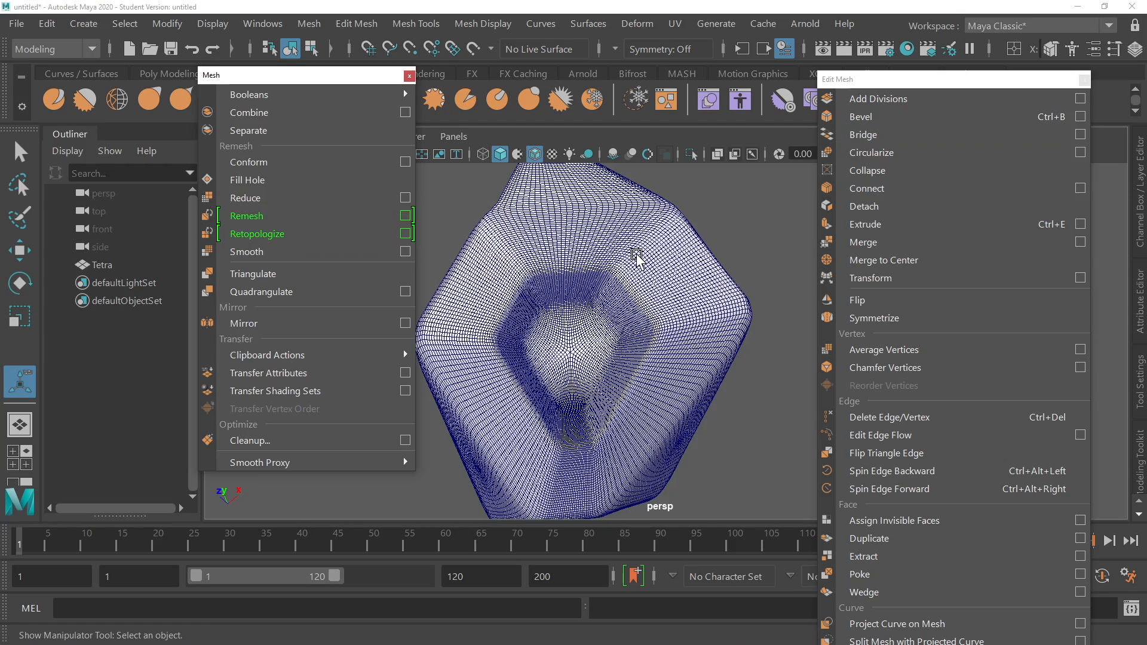
{"action": "left_click_drag", "start_coordinate": [637, 255], "coordinate": [588, 290], "text": "alt"}
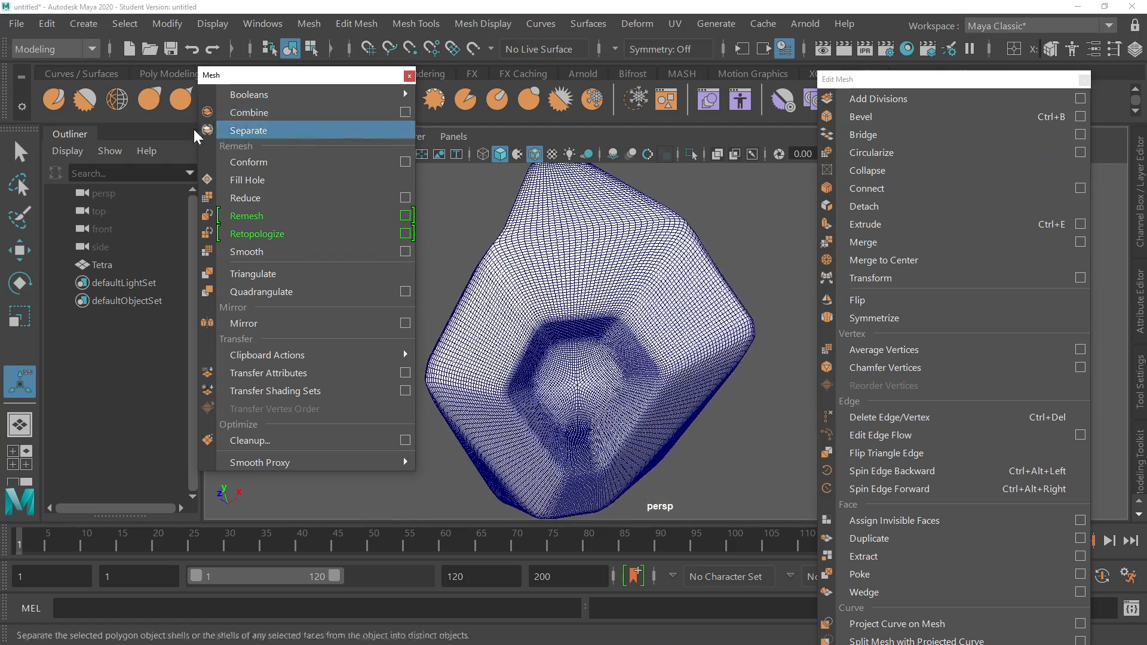
{"action": "left_click", "coordinate": [20, 152]}
{"action": "left_click", "coordinate": [585, 225]}
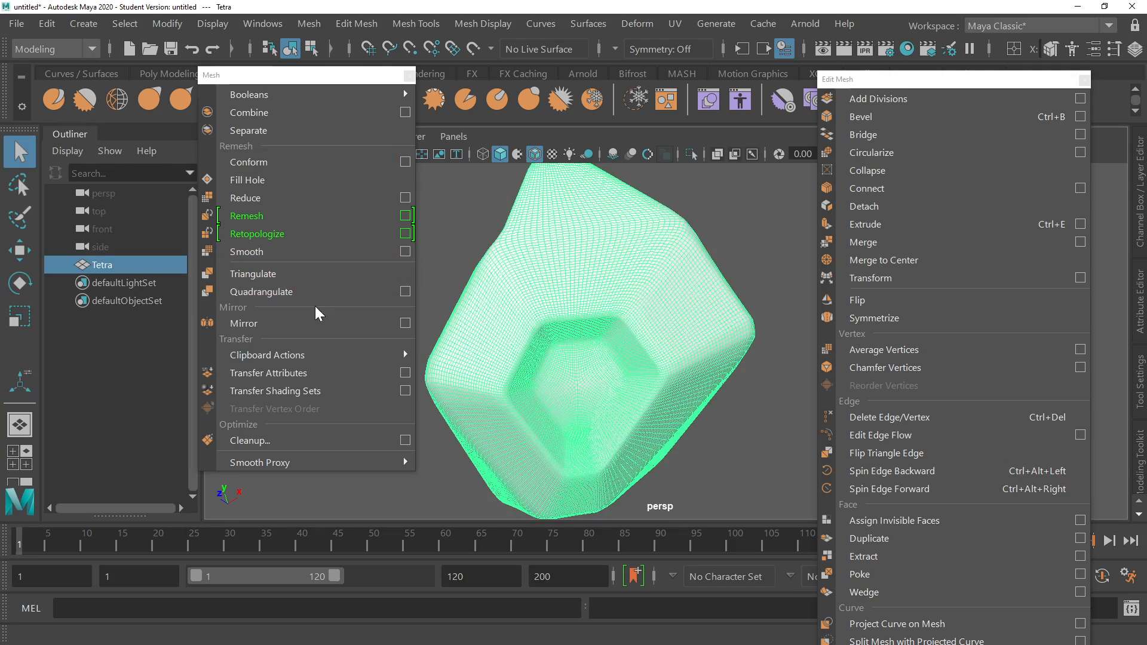
{"action": "left_click", "coordinate": [269, 253]}
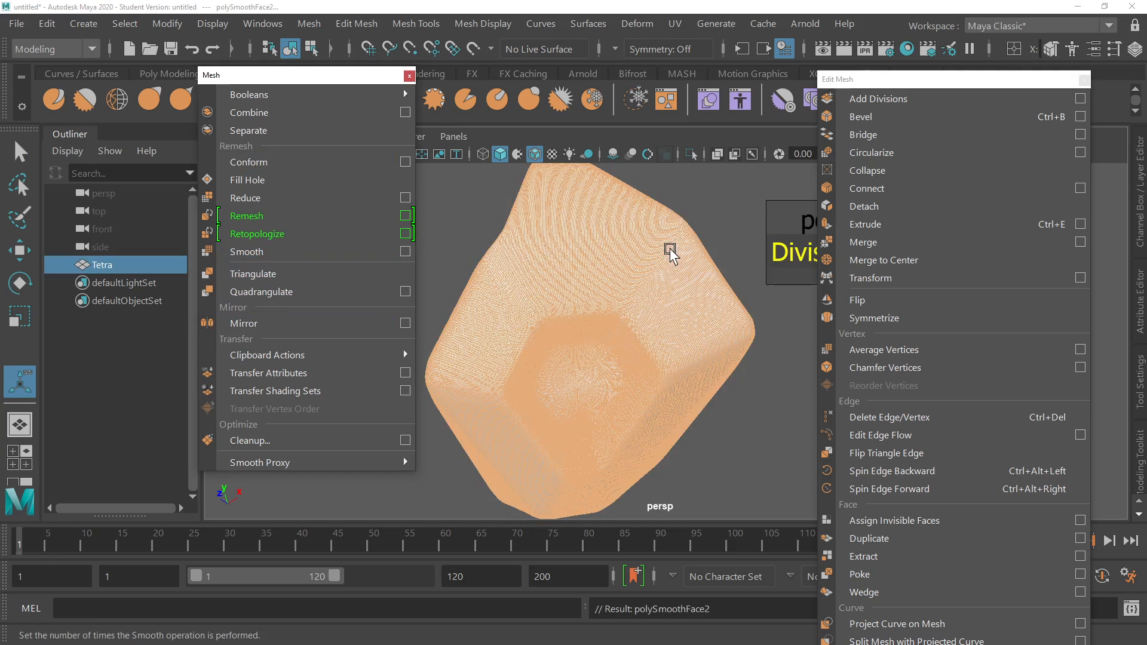
Deselect Tetra and close the floating Mesh and Edit Mesh command lists.
{"action": "left_click", "coordinate": [703, 226]}
{"action": "left_click_drag", "start_coordinate": [678, 236], "coordinate": [568, 259], "text": "alt"}
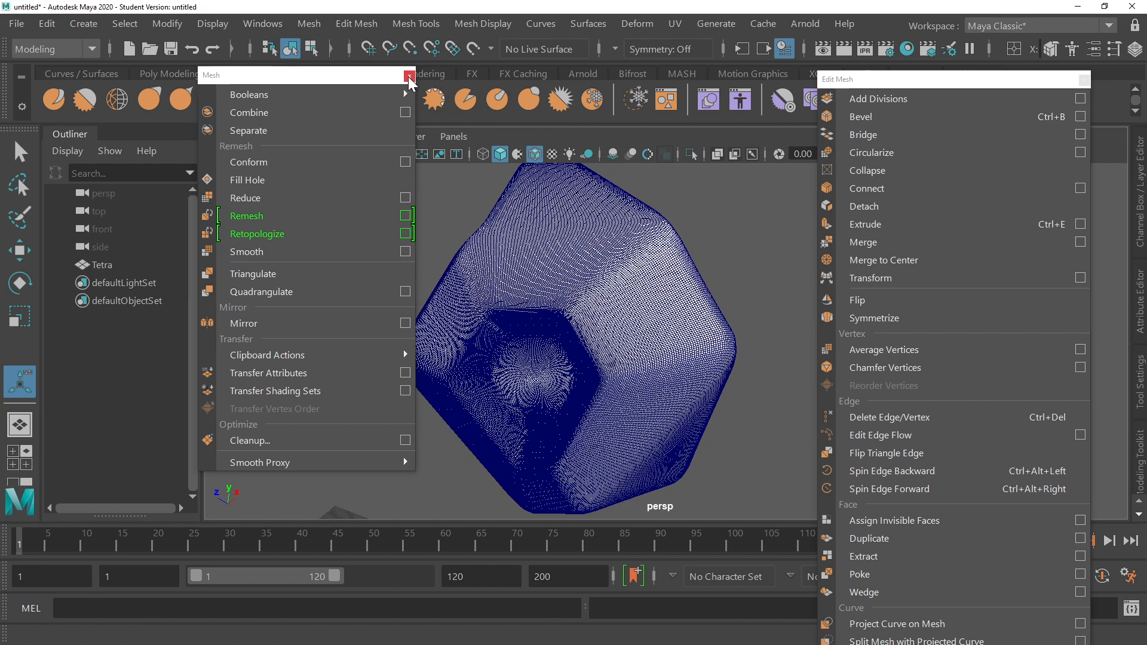
{"action": "left_click", "coordinate": [408, 76]}
{"action": "left_click", "coordinate": [1084, 80]}
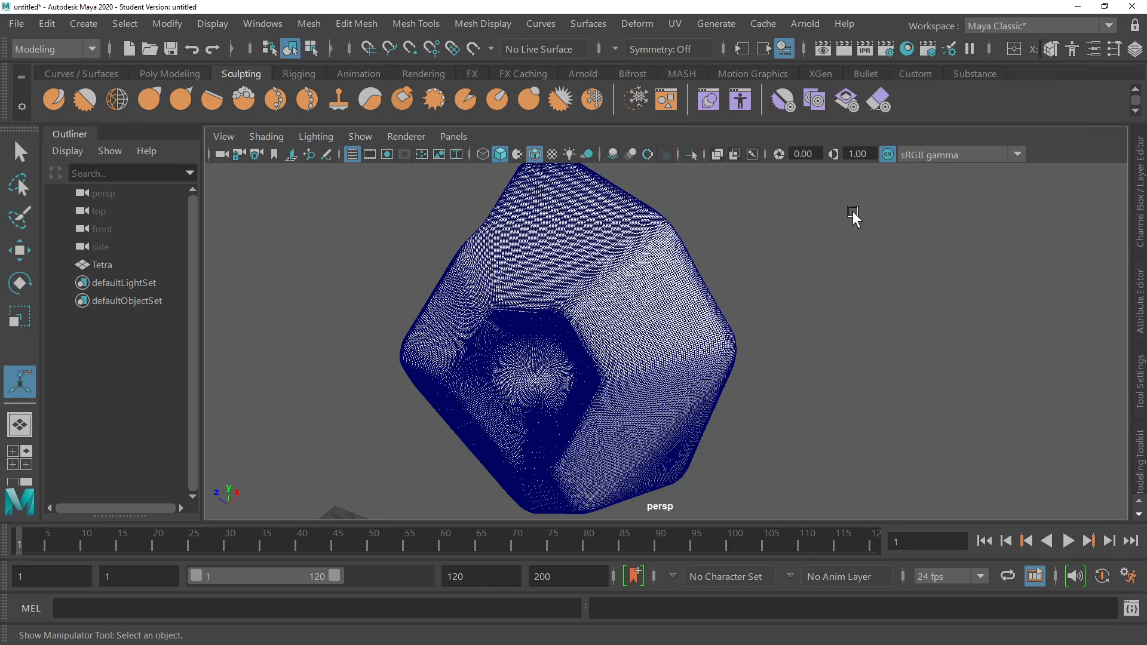
{"action": "left_click_drag", "start_coordinate": [853, 218], "coordinate": [370, 281], "text": "alt"}
Activate the Select tool, select the Tetra mesh and examine its dense wireframe from another angle.
{"action": "left_click", "coordinate": [19, 153]}
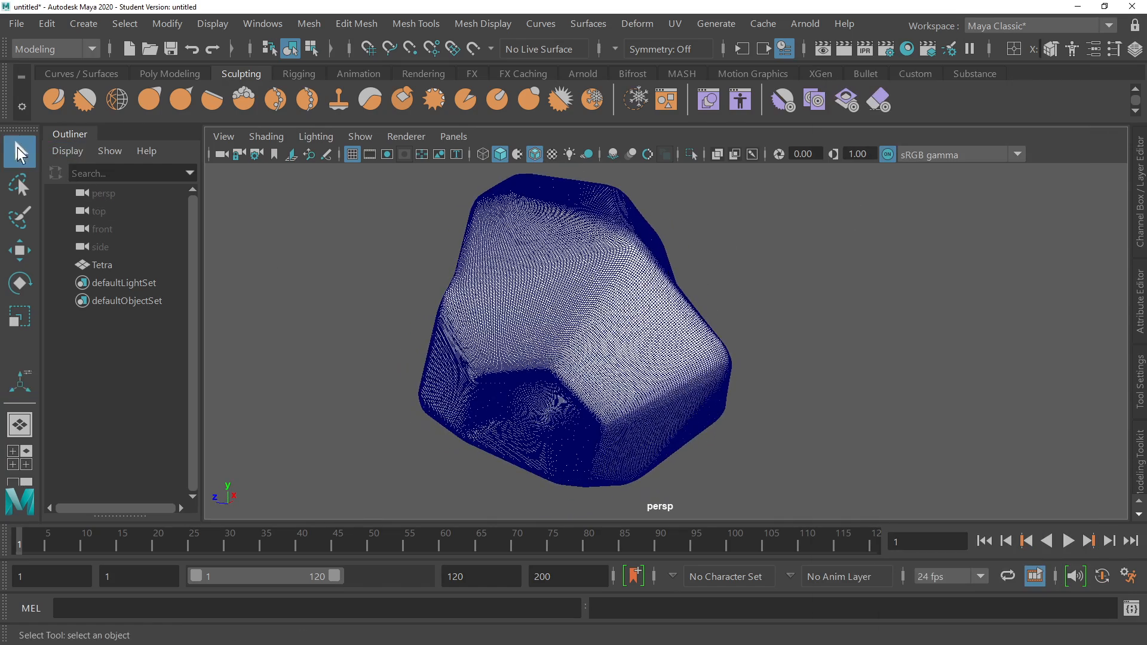
{"action": "left_click", "coordinate": [637, 302]}
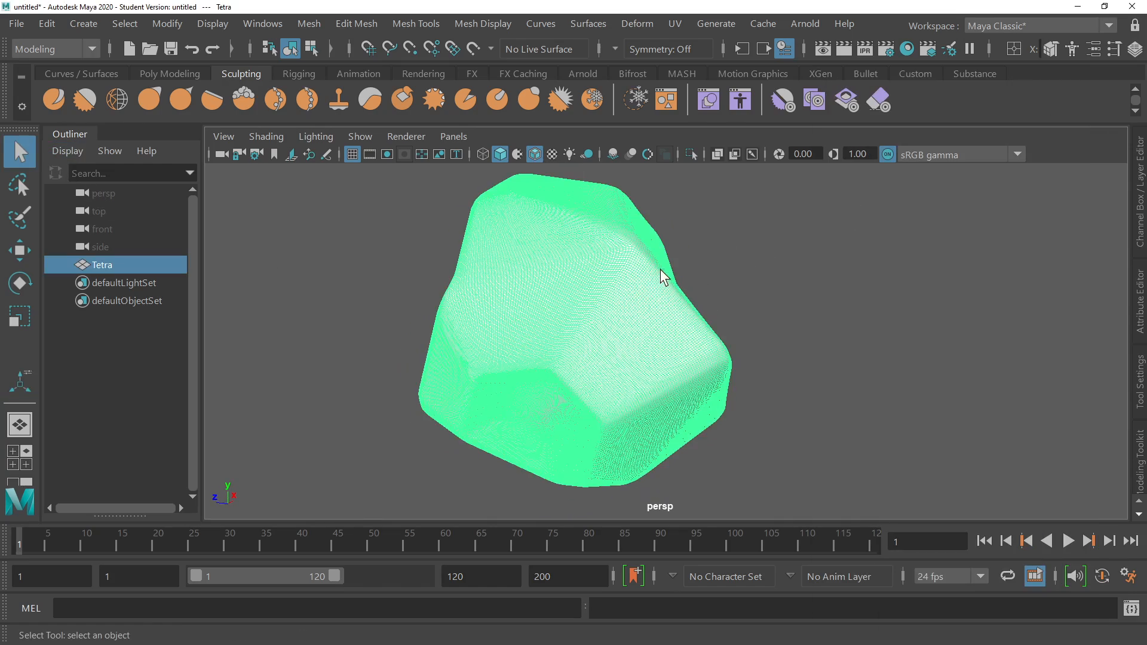
{"action": "left_click_drag", "start_coordinate": [661, 269], "coordinate": [650, 317], "text": "alt"}
{"action": "left_click", "coordinate": [841, 267]}
{"action": "left_click", "coordinate": [650, 318]}
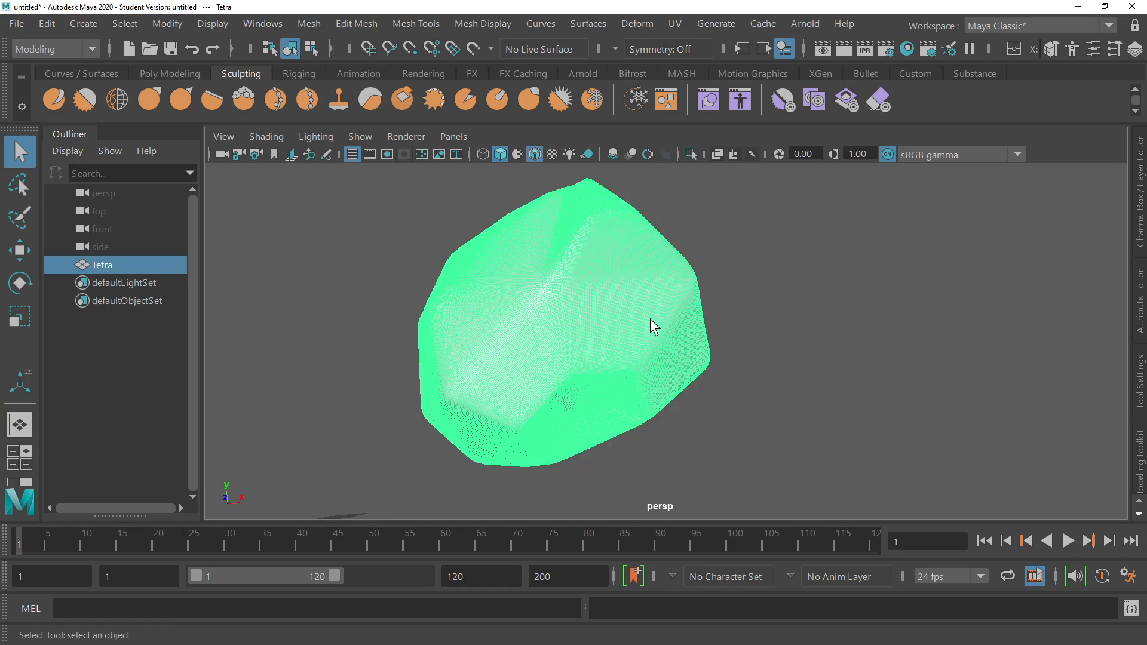
Hide the wireframe on shaded to inspect Tetra's smoothed surface with nothing selected, and turn the wireframe back on.
{"action": "left_click", "coordinate": [535, 154]}
{"action": "left_click", "coordinate": [818, 248]}
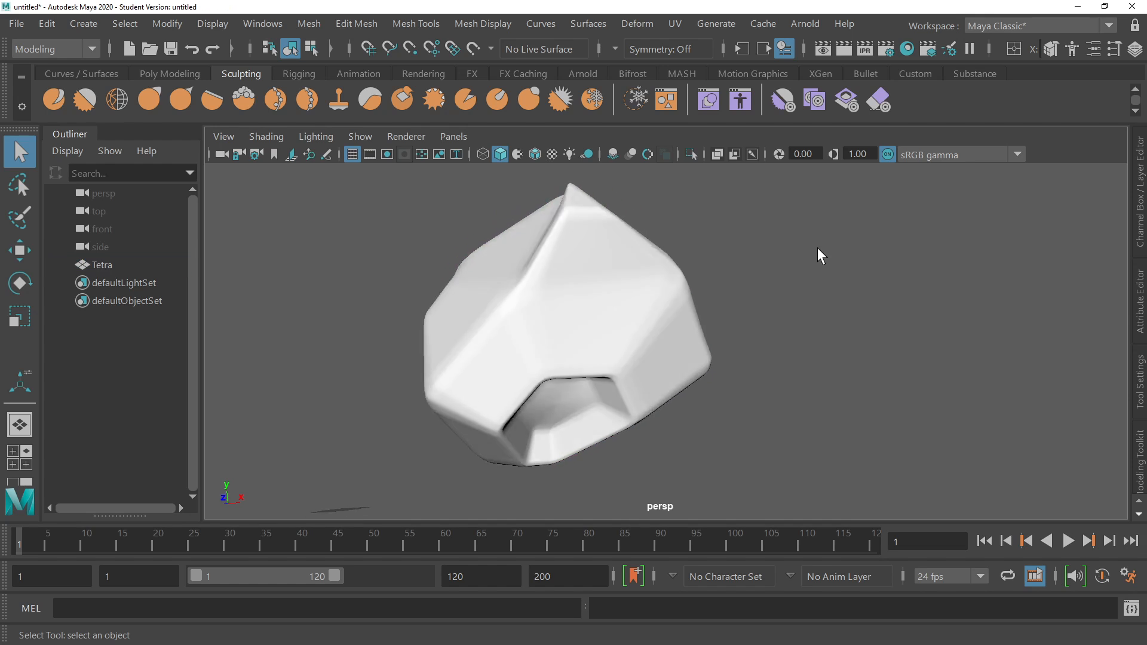
{"action": "left_click_drag", "start_coordinate": [818, 248], "coordinate": [505, 283], "text": "alt"}
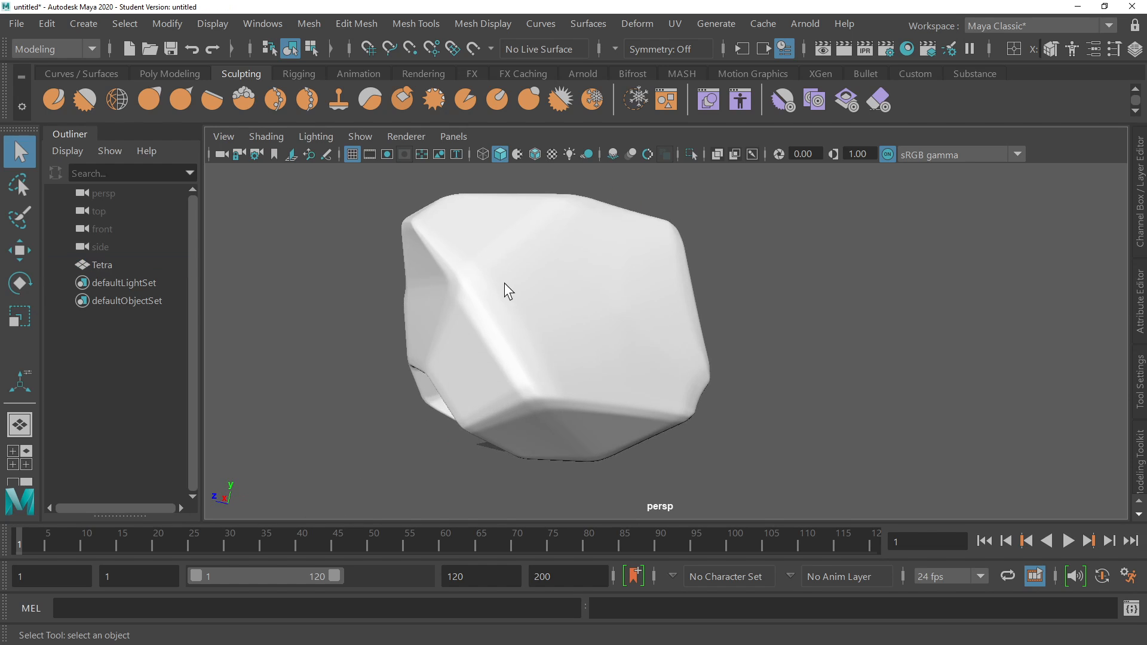
{"action": "left_click", "coordinate": [534, 154]}
Select Tetra, activate the Sculpt tool on it and examine the model from several sides.
{"action": "left_click", "coordinate": [673, 255]}
{"action": "left_click_drag", "start_coordinate": [674, 255], "coordinate": [153, 226], "text": "alt"}
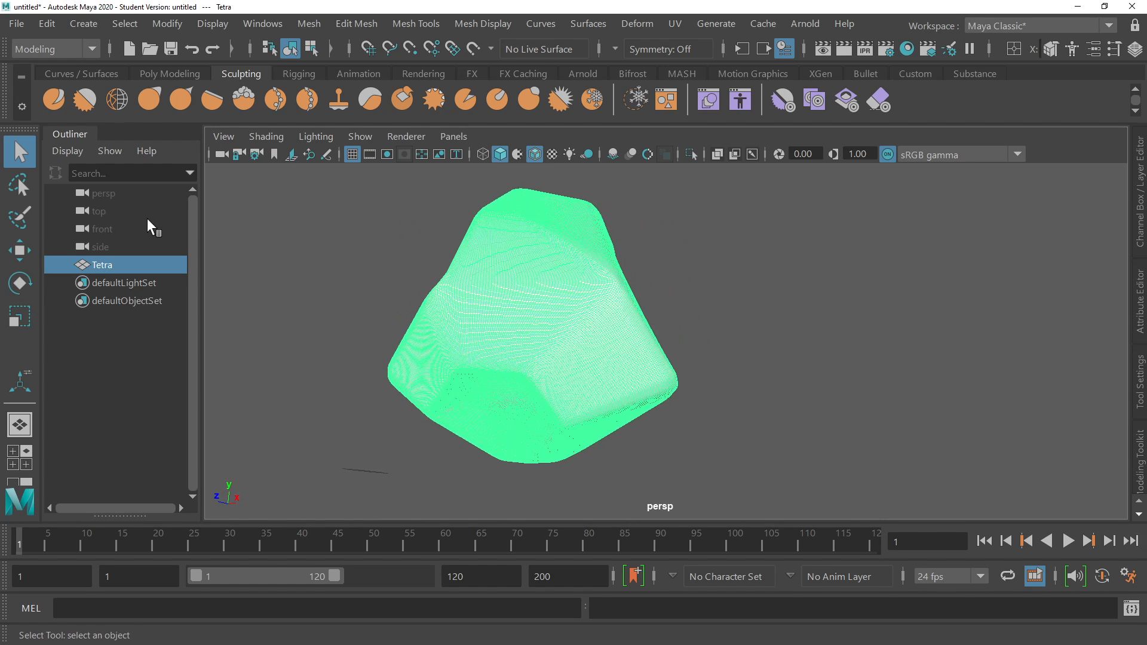
{"action": "left_click", "coordinate": [55, 101]}
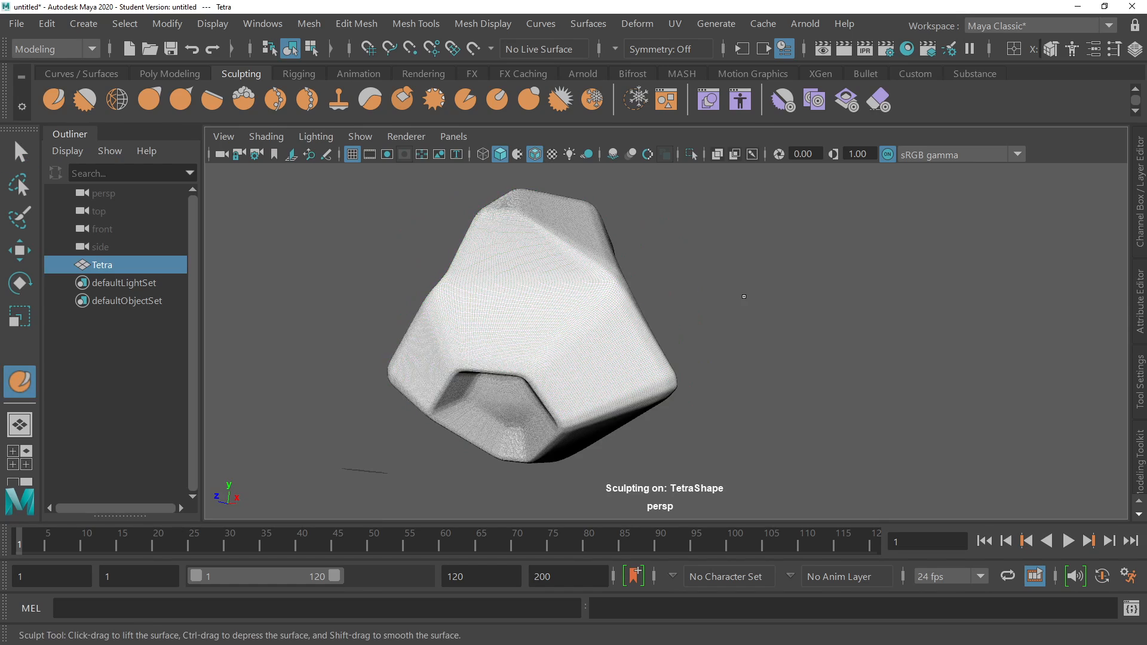
{"action": "left_click_drag", "start_coordinate": [744, 300], "coordinate": [827, 301], "text": "alt"}
{"action": "right_click_drag", "start_coordinate": [827, 301], "coordinate": [854, 300], "text": "alt"}
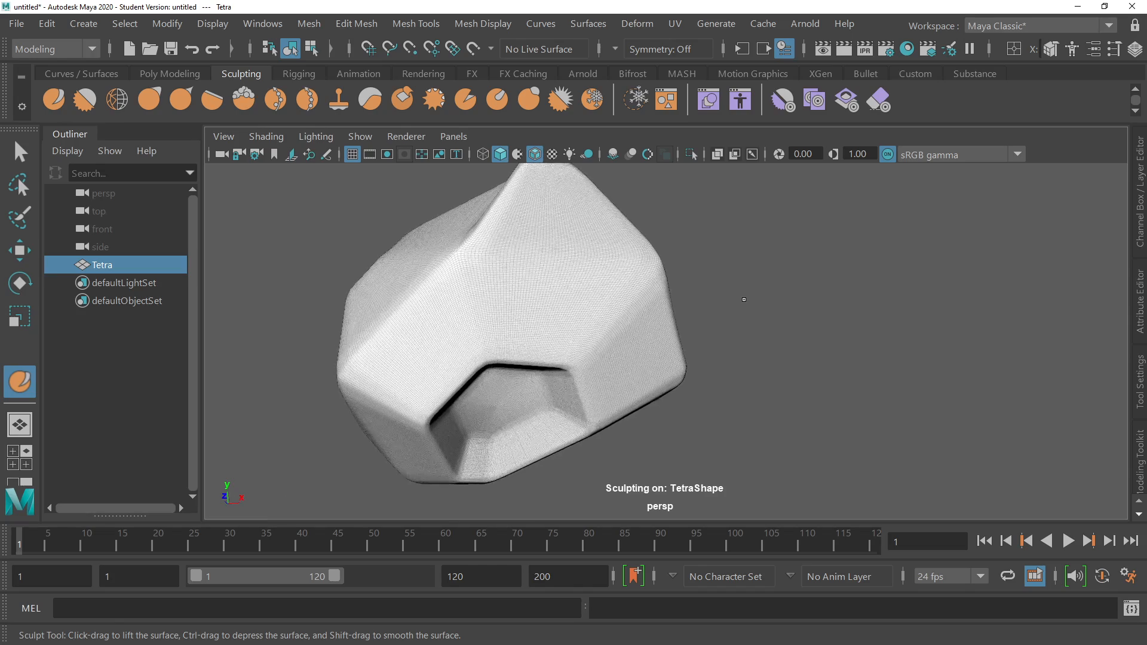
{"action": "mouse_move", "coordinate": [744, 299]}
{"action": "left_mouse_down", "text": "alt"}
{"action": "mouse_move", "coordinate": [610, 302]}
{"action": "mouse_move", "coordinate": [592, 314]}
{"action": "mouse_move", "coordinate": [674, 335]}
{"action": "left_mouse_up", "text": "alt"}
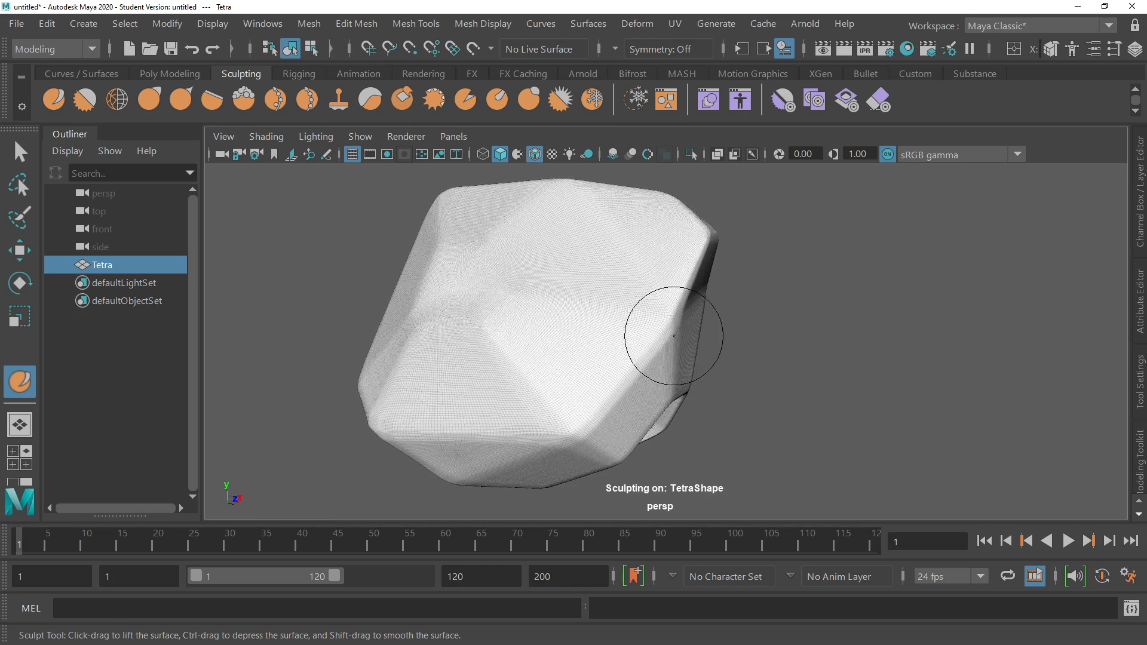
{"action": "mouse_move", "coordinate": [512, 312]}
{"action": "left_mouse_down", "text": "alt"}
{"action": "mouse_move", "coordinate": [646, 321]}
{"action": "mouse_move", "coordinate": [637, 249]}
{"action": "mouse_move", "coordinate": [568, 281]}
{"action": "mouse_move", "coordinate": [456, 290]}
{"action": "mouse_move", "coordinate": [535, 323]}
{"action": "mouse_move", "coordinate": [568, 320]}
{"action": "mouse_move", "coordinate": [655, 256]}
{"action": "mouse_move", "coordinate": [597, 233]}
{"action": "left_mouse_up", "text": "alt"}
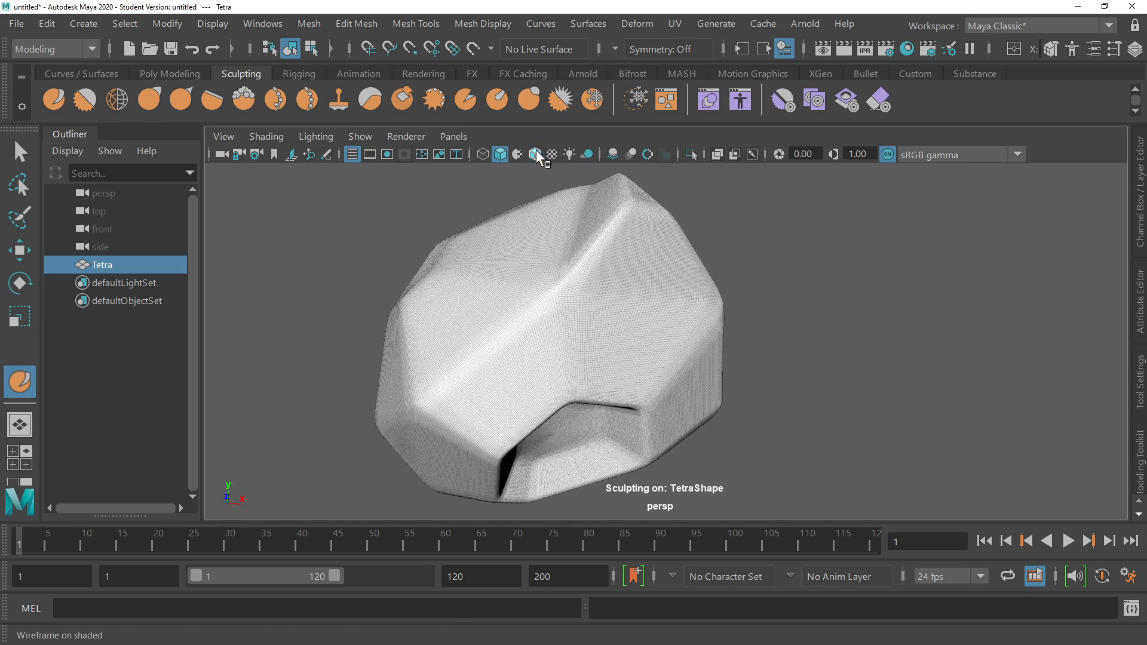
{"action": "mouse_move", "coordinate": [558, 205]}
{"action": "left_mouse_down", "text": "alt"}
{"action": "mouse_move", "coordinate": [540, 322]}
{"action": "mouse_move", "coordinate": [607, 321]}
{"action": "mouse_move", "coordinate": [563, 292]}
{"action": "mouse_move", "coordinate": [798, 287]}
{"action": "mouse_move", "coordinate": [799, 300]}
{"action": "mouse_move", "coordinate": [234, 251]}
{"action": "mouse_move", "coordinate": [607, 360]}
{"action": "mouse_move", "coordinate": [589, 320]}
{"action": "mouse_move", "coordinate": [670, 335]}
{"action": "mouse_move", "coordinate": [563, 293]}
{"action": "left_mouse_up", "text": "alt"}
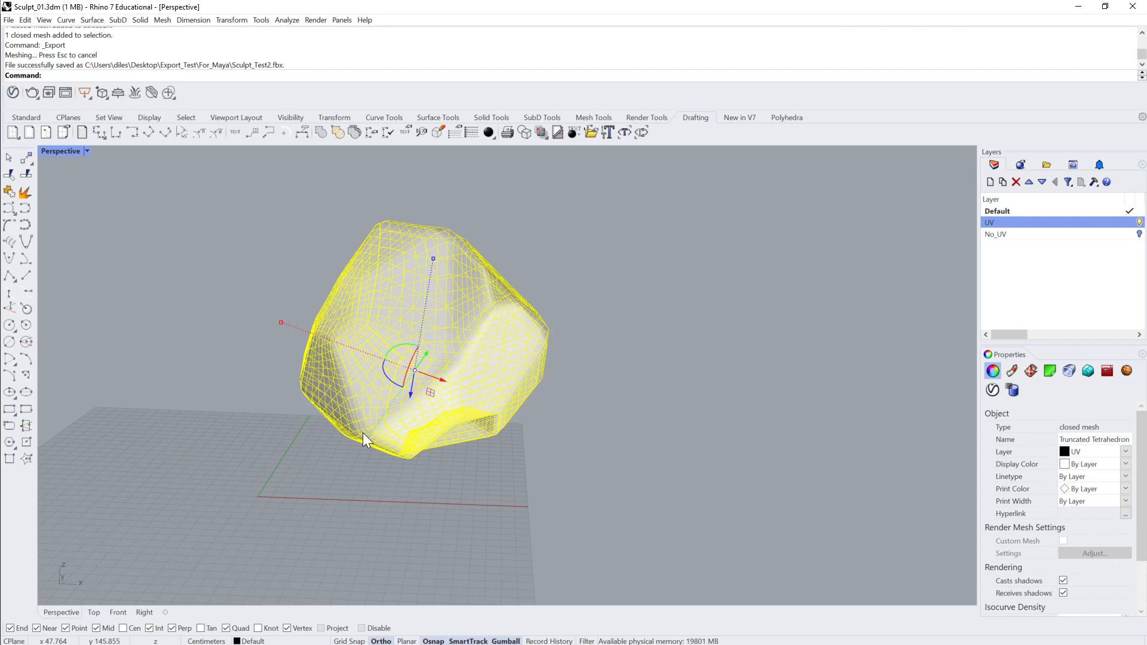
Switch to Rhino, deselect the source mesh and examine its faces from different angles.
{"action": "left_click", "coordinate": [686, 312]}
{"action": "scroll", "coordinate": [683, 307], "scroll_direction": "down", "scroll_amount": 2}
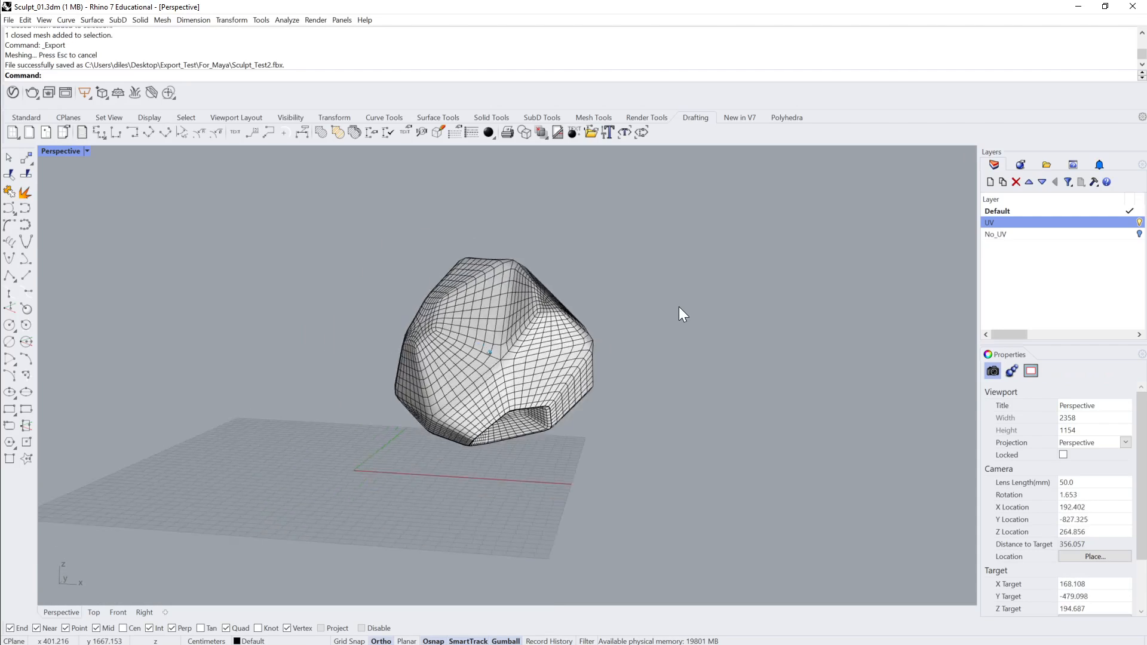
{"action": "right_click_drag", "start_coordinate": [683, 306], "coordinate": [679, 307]}
{"action": "scroll", "coordinate": [679, 307], "scroll_direction": "up", "scroll_amount": 2}
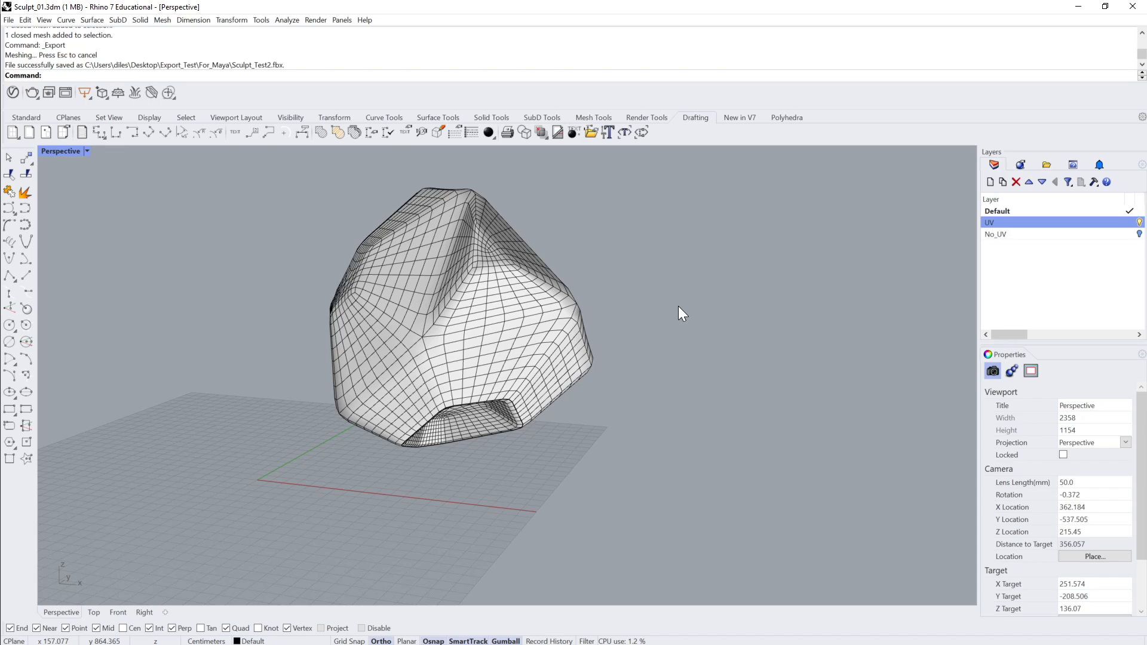
{"action": "right_click_drag", "start_coordinate": [678, 306], "coordinate": [582, 335]}
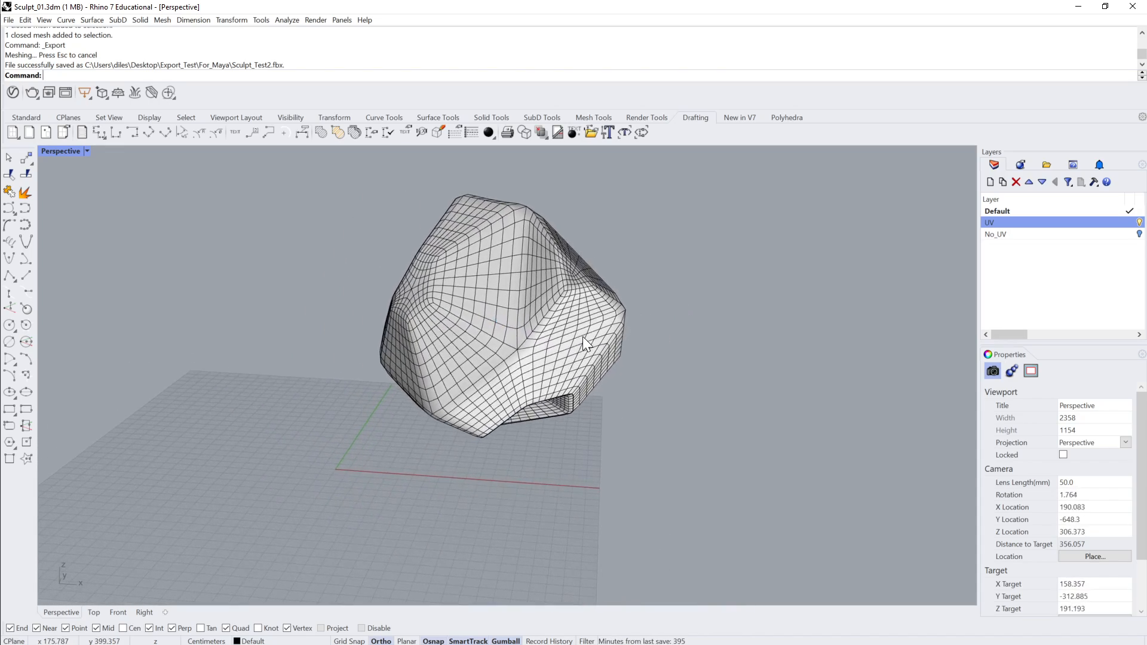
Check the Rhino document's model units with the Units command, leave the settings unchanged and deselect the mesh.
{"action": "left_click", "coordinate": [582, 336]}
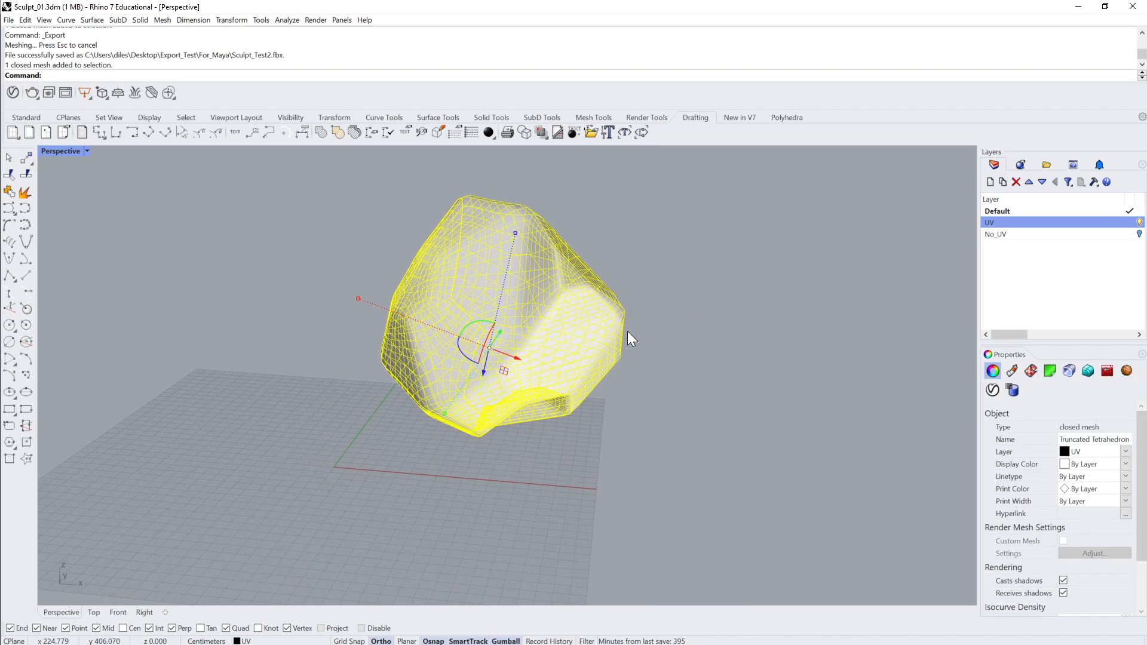
{"action": "type", "text": "Units"}
{"action": "key", "text": "Return"}
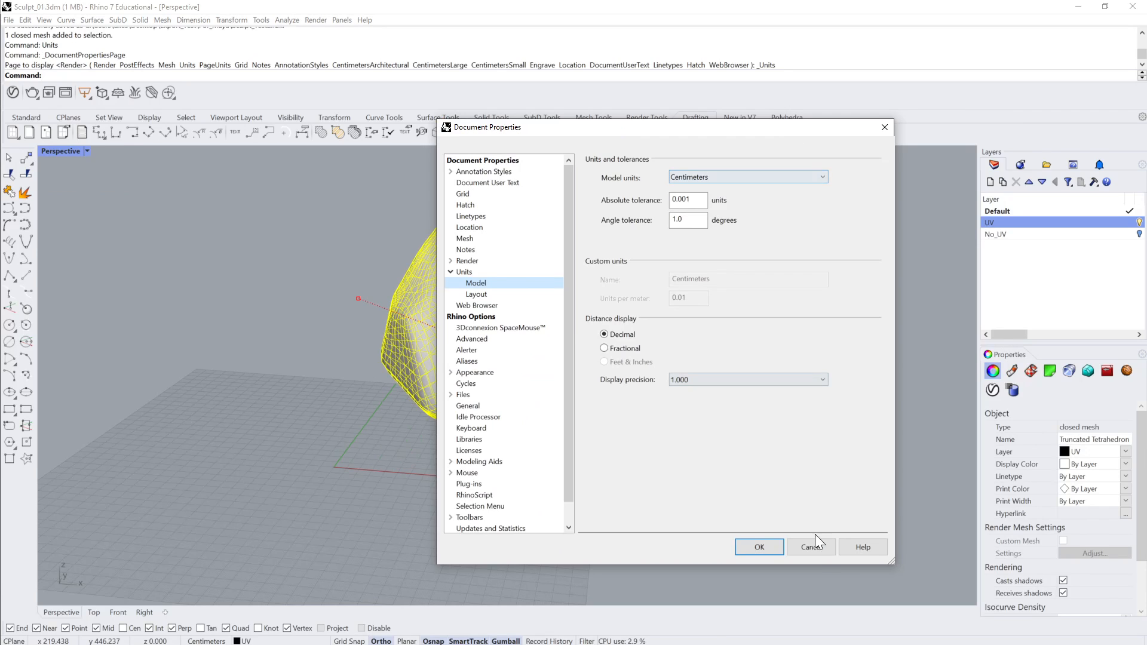
{"action": "left_click", "coordinate": [821, 548]}
{"action": "left_click", "coordinate": [816, 424]}
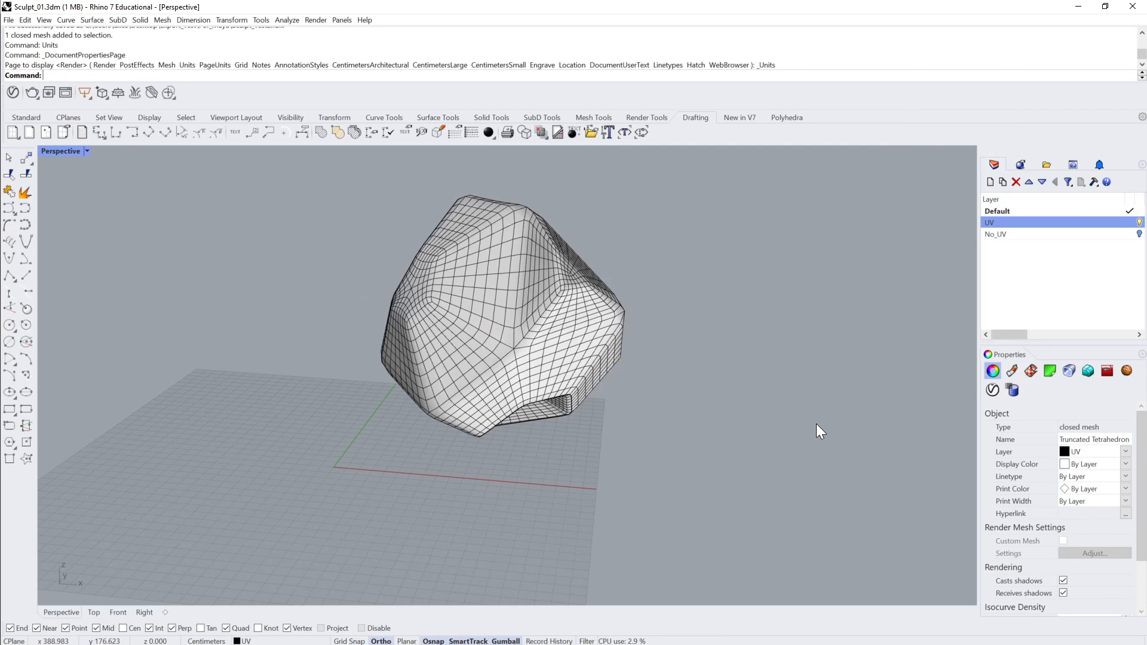
Return to Maya and check the linear working unit under the general Settings category of the preferences.
{"action": "left_click", "coordinate": [1076, 9]}
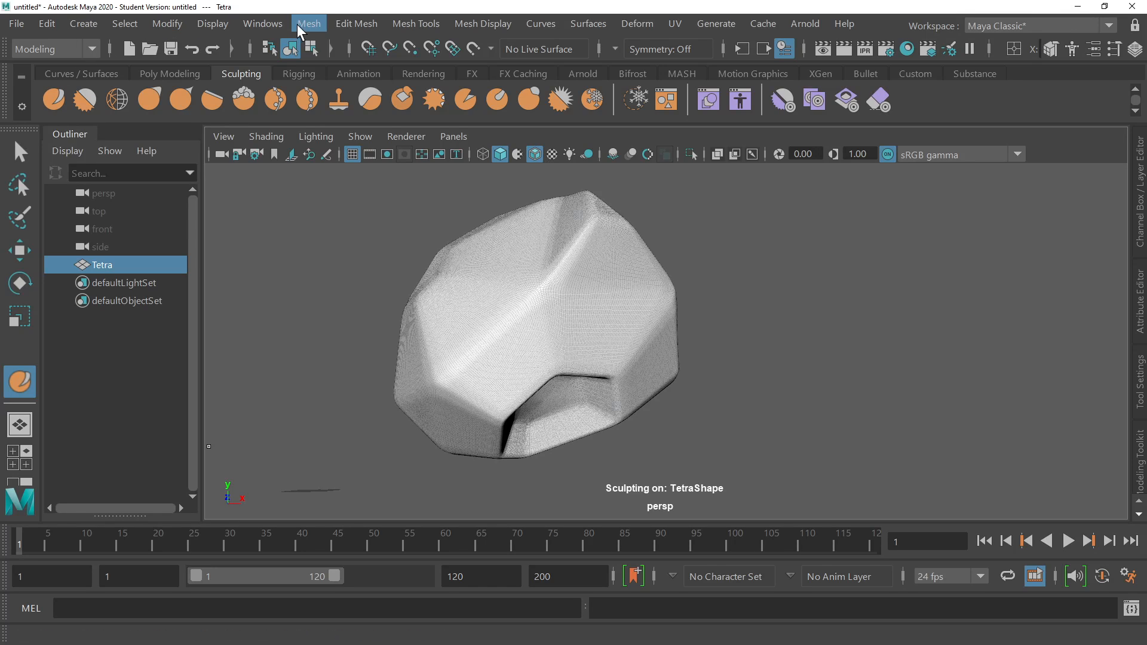
{"action": "left_click", "coordinate": [263, 23]}
{"action": "mouse_move", "coordinate": [318, 177]}
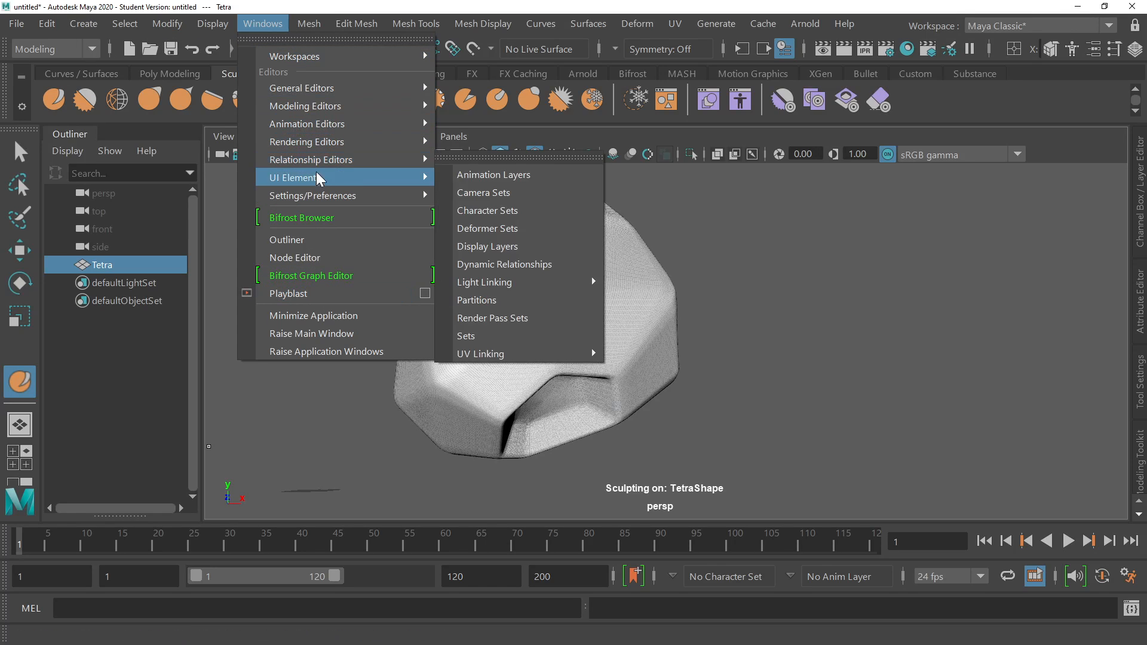
{"action": "left_click", "coordinate": [531, 210]}
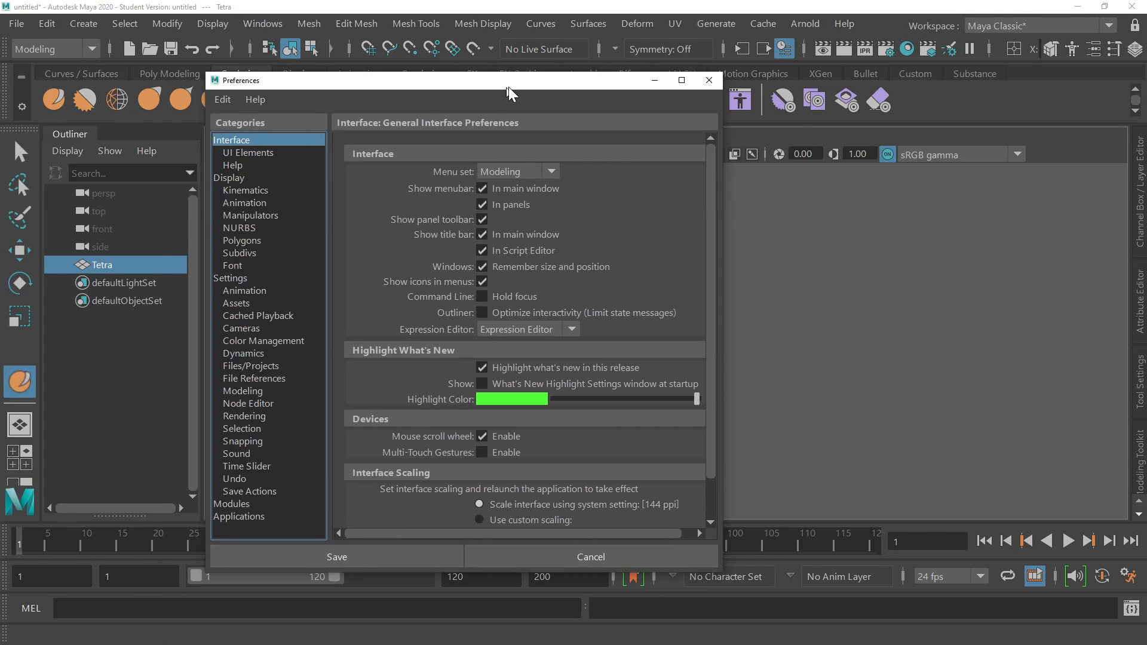
{"action": "left_click_drag", "start_coordinate": [508, 88], "coordinate": [597, 76]}
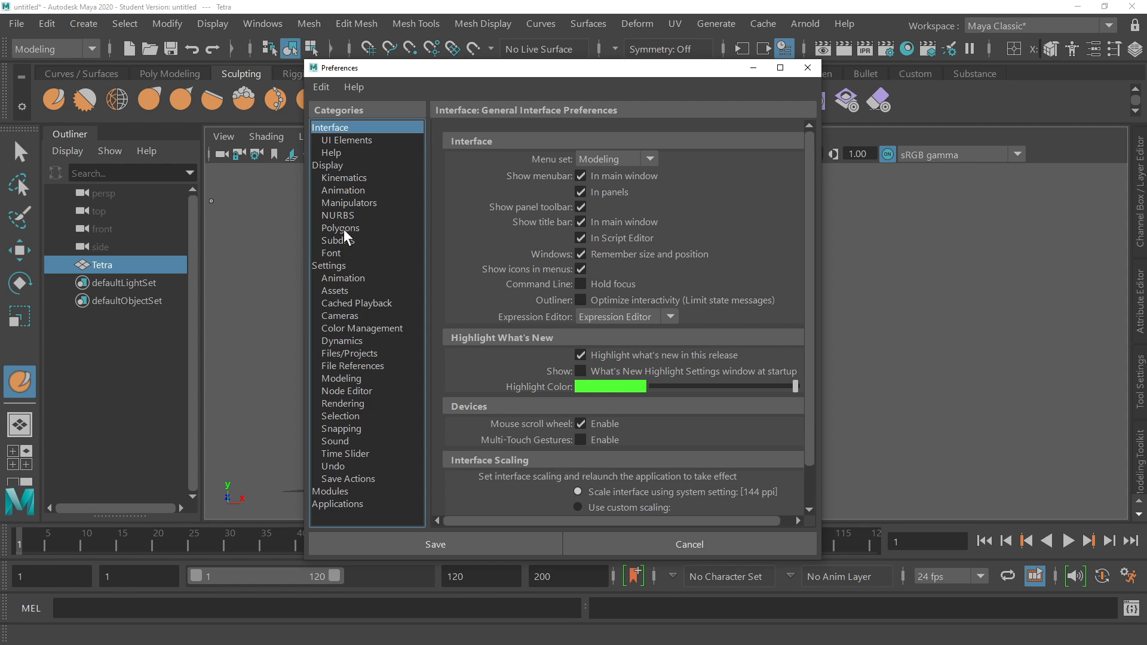
{"action": "left_click", "coordinate": [332, 139]}
{"action": "left_click", "coordinate": [334, 127]}
{"action": "left_click", "coordinate": [340, 264]}
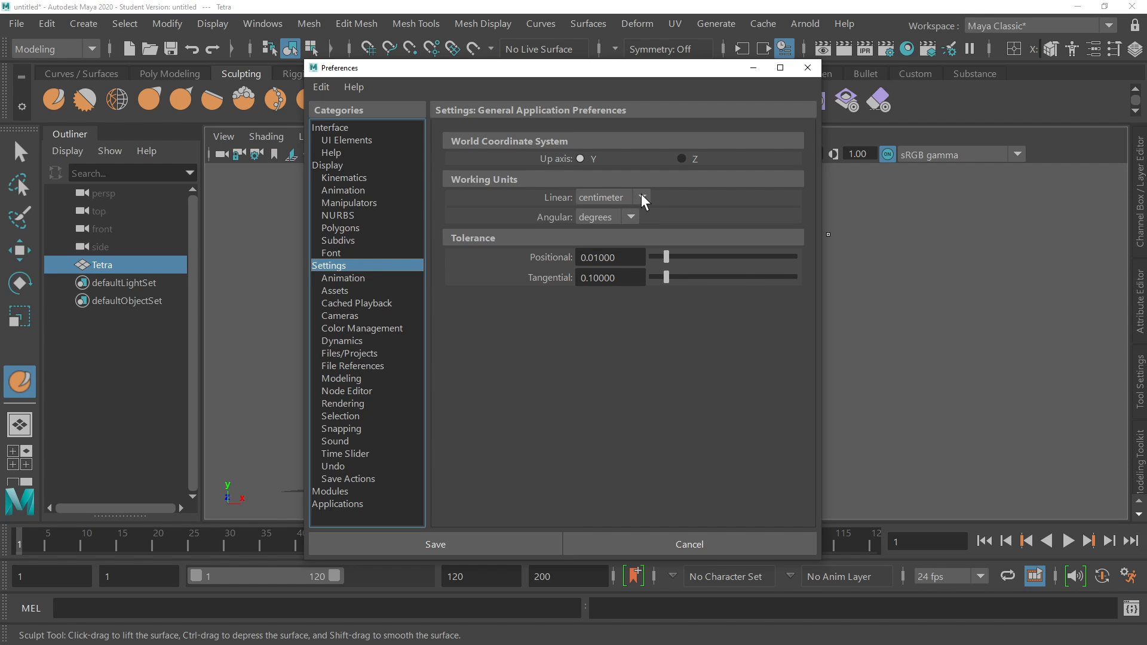
{"action": "left_click", "coordinate": [808, 69]}
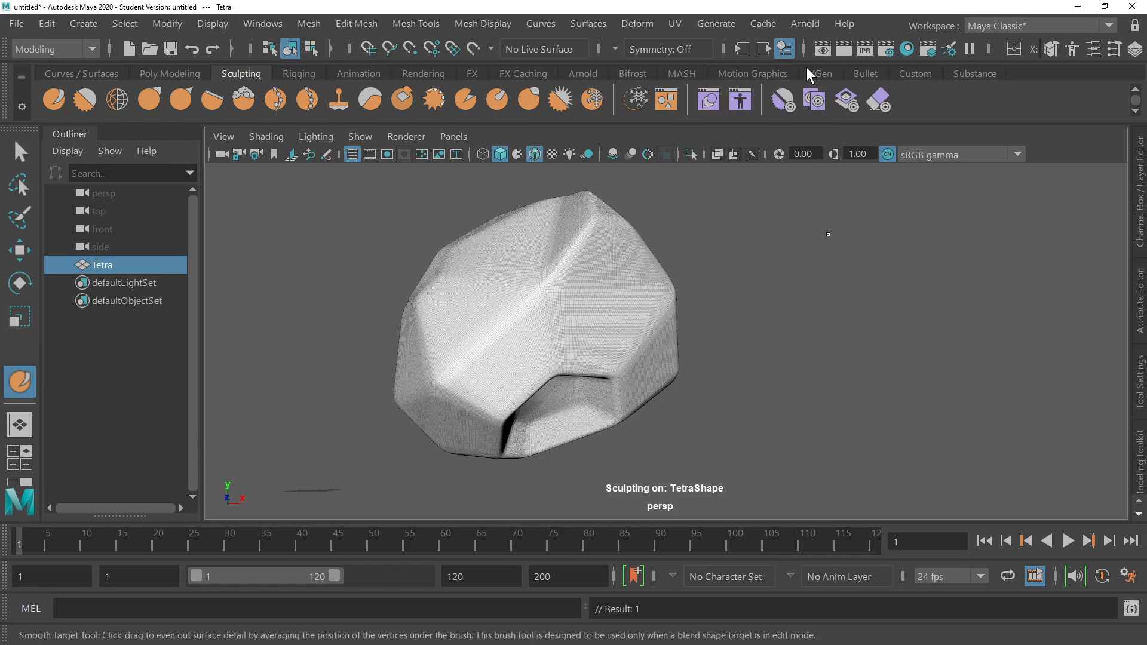
Examine the density of Tetra's mesh faces up close and the size of the sculpt brush on the whole model.
{"action": "mouse_move", "coordinate": [584, 299]}
{"action": "left_mouse_down", "text": "alt"}
{"action": "mouse_move", "coordinate": [725, 294]}
{"action": "mouse_move", "coordinate": [660, 263]}
{"action": "mouse_move", "coordinate": [708, 297]}
{"action": "mouse_move", "coordinate": [733, 289]}
{"action": "mouse_move", "coordinate": [696, 311]}
{"action": "left_mouse_up", "text": "alt"}
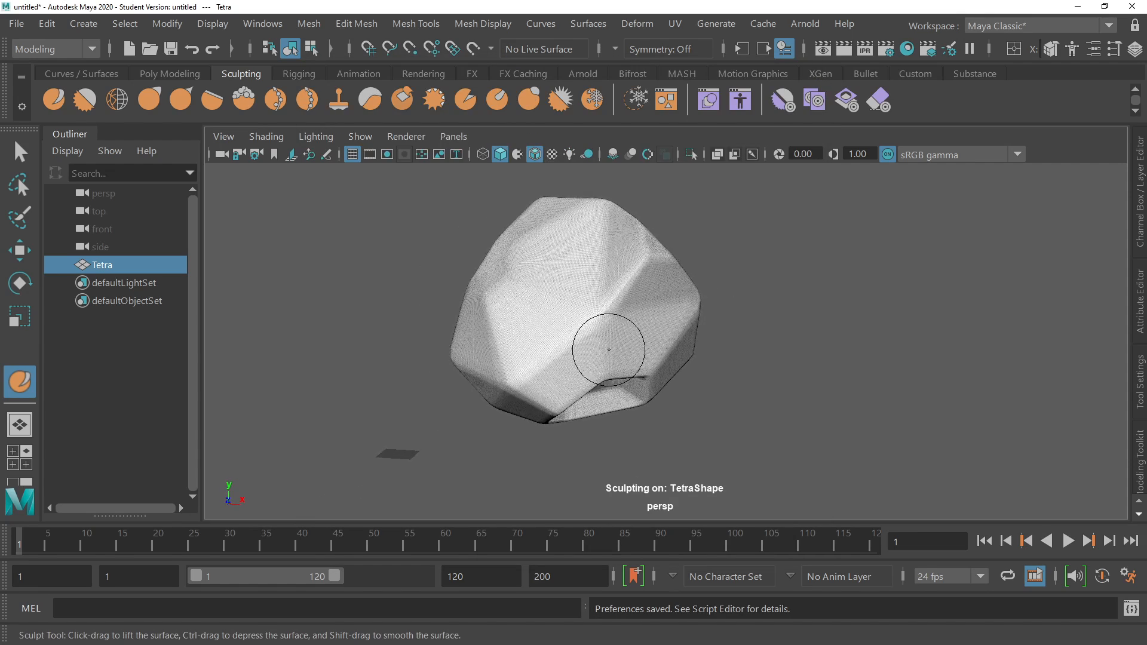
{"action": "scroll", "coordinate": [591, 335], "scroll_direction": "up", "scroll_amount": 5}
{"action": "left_click_drag", "start_coordinate": [548, 329], "coordinate": [543, 363], "text": "alt"}
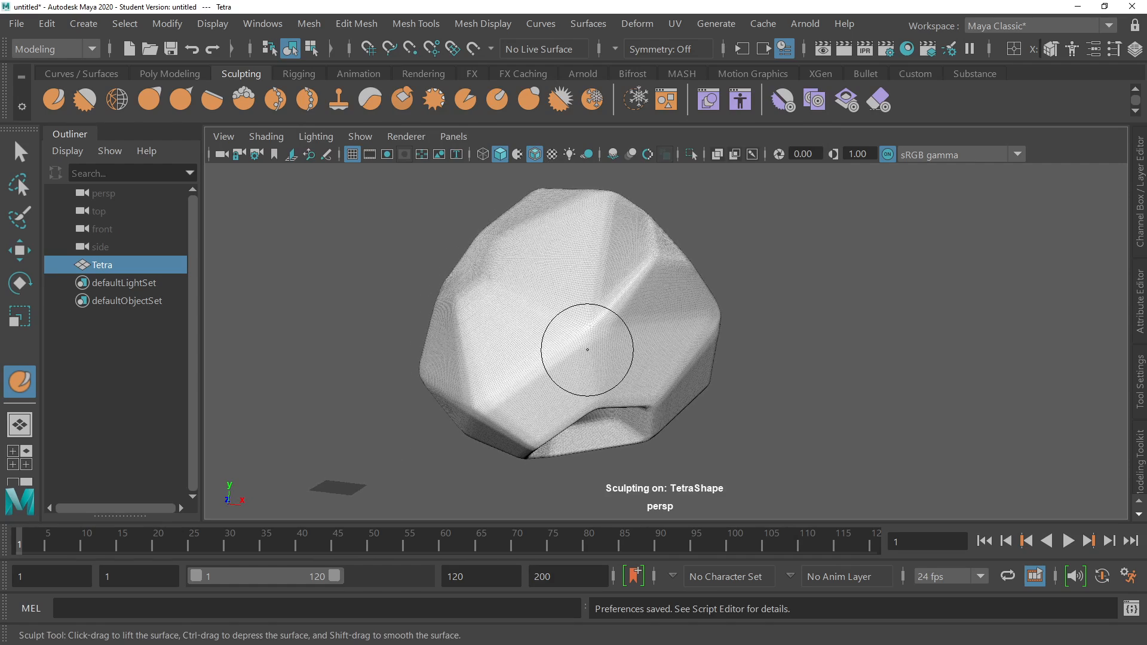
{"action": "scroll", "coordinate": [587, 350], "scroll_direction": "up", "scroll_amount": 10}
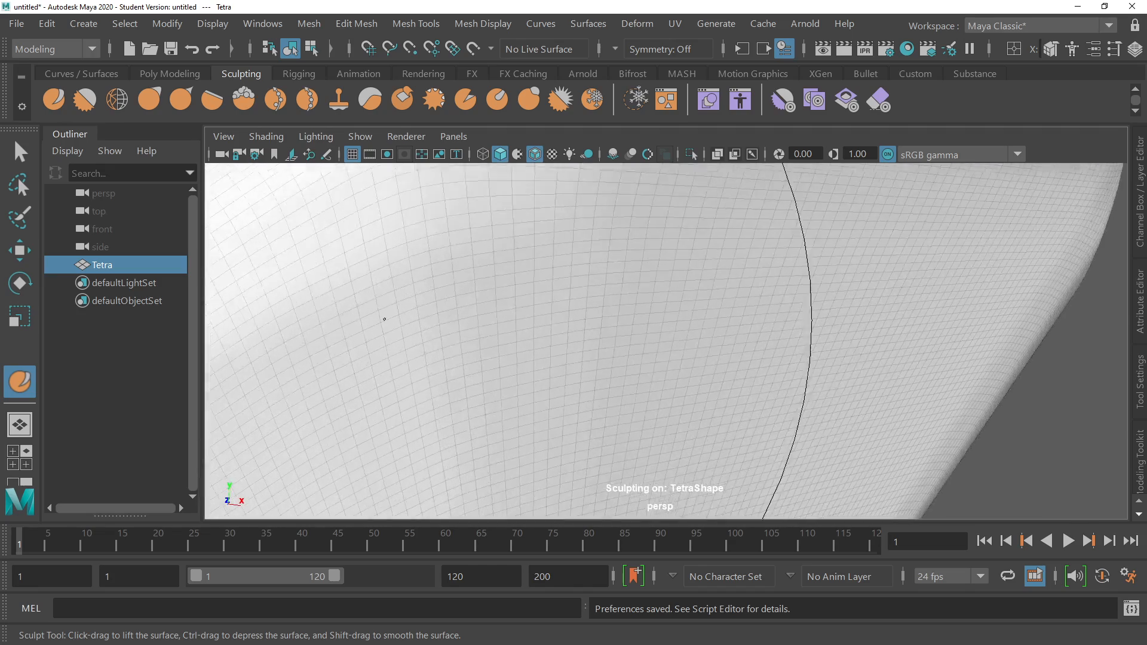
{"action": "scroll", "coordinate": [579, 313], "scroll_direction": "up", "scroll_amount": 8}
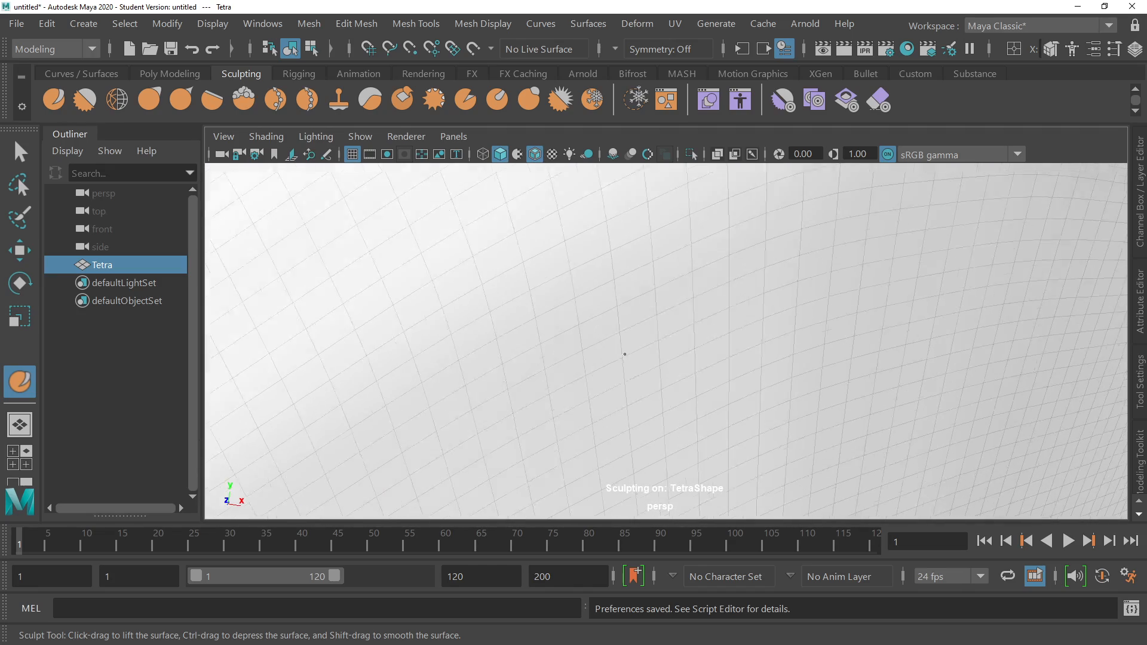
{"action": "scroll", "coordinate": [575, 353], "scroll_direction": "down", "scroll_amount": 6}
{"action": "scroll", "coordinate": [690, 377], "scroll_direction": "down", "scroll_amount": 6}
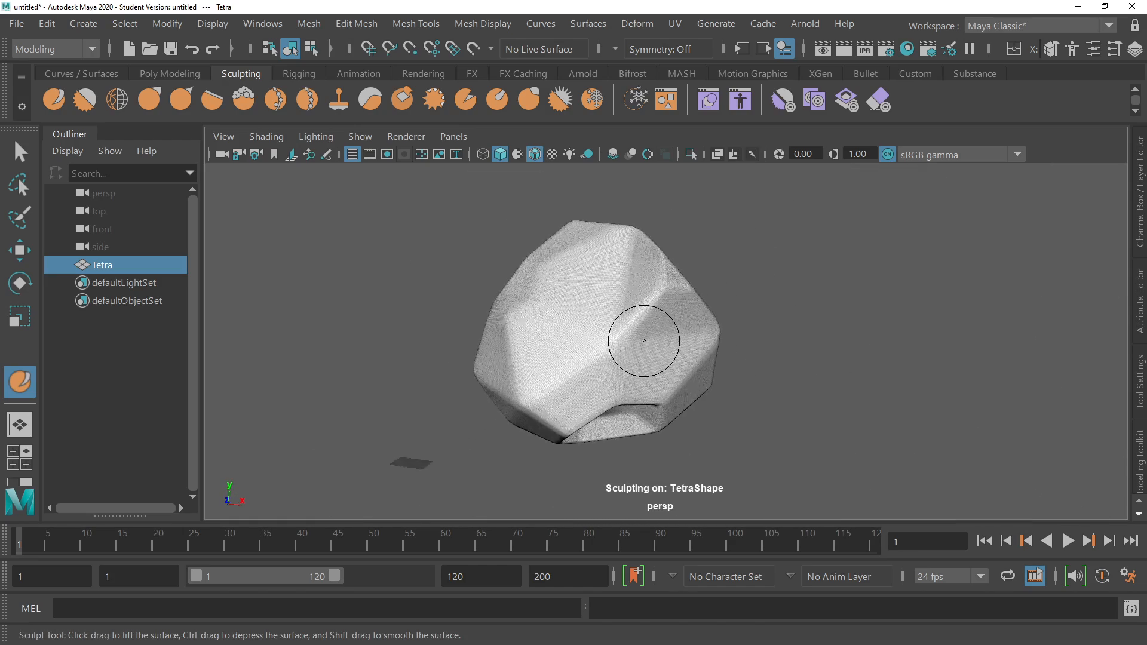
{"action": "scroll", "coordinate": [644, 341], "scroll_direction": "up", "scroll_amount": 3}
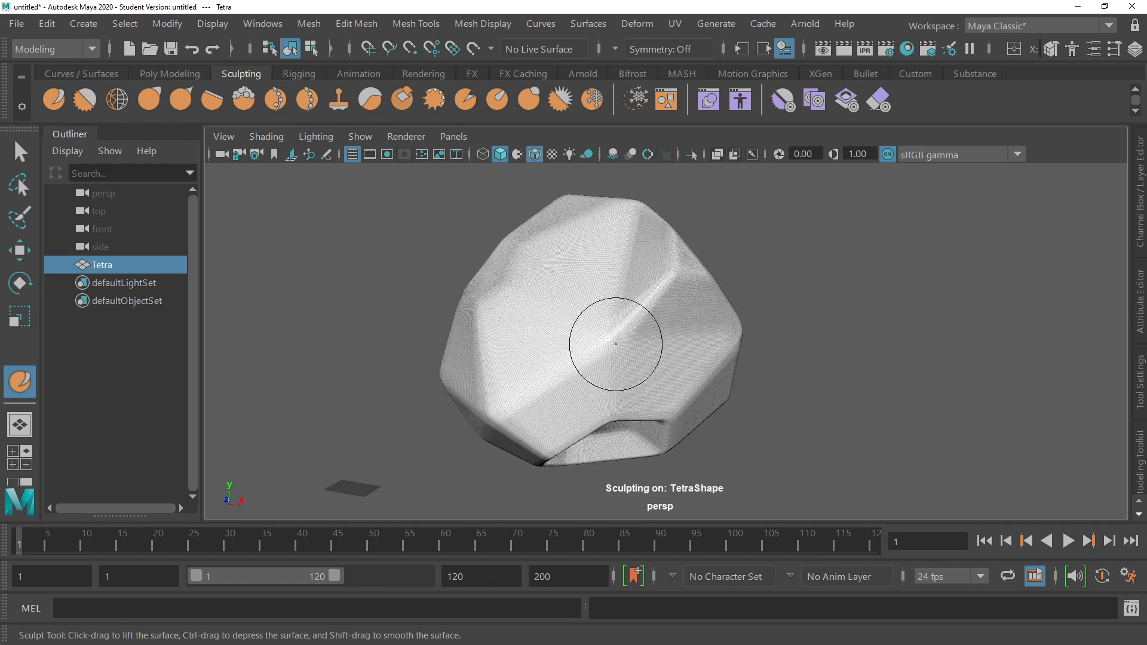
{"action": "left_click_drag", "start_coordinate": [614, 343], "coordinate": [603, 338], "text": "alt"}
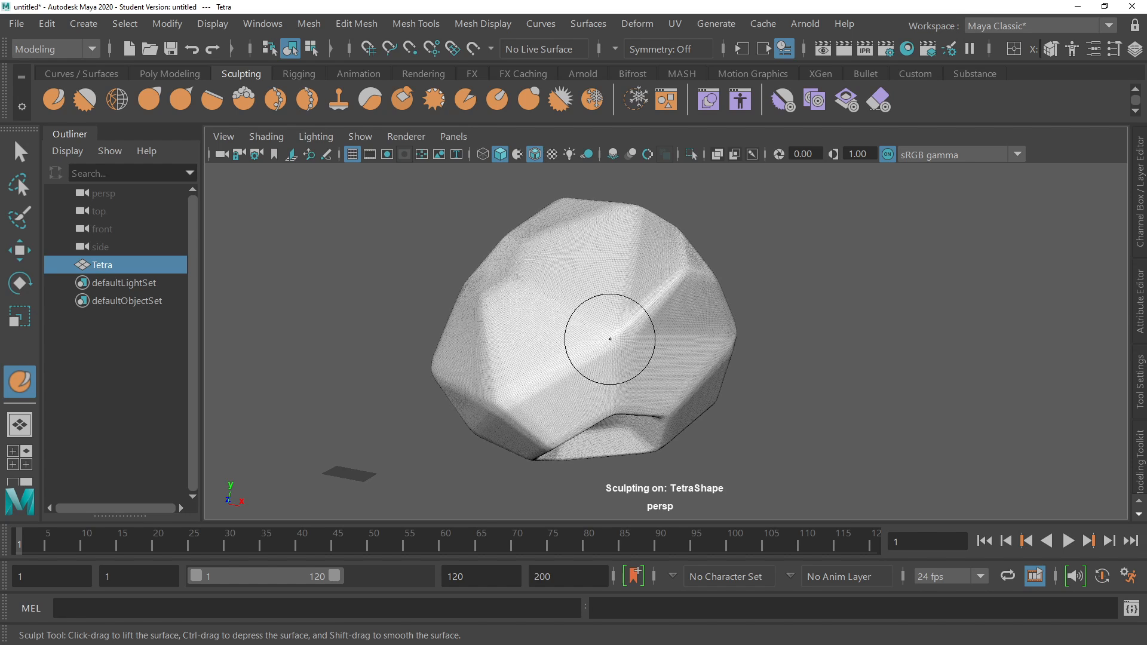
Enlarge the Sculpt brush to a size of 28.564 and display the Sculpt tool's settings in a widened panel.
{"action": "key", "text": "b"}
{"action": "mouse_move", "coordinate": [610, 339]}
{"action": "left_mouse_down"}
{"action": "mouse_move", "coordinate": [641, 339]}
{"action": "mouse_move", "coordinate": [594, 338]}
{"action": "mouse_move", "coordinate": [657, 339]}
{"action": "mouse_move", "coordinate": [622, 338]}
{"action": "mouse_move", "coordinate": [633, 339]}
{"action": "left_mouse_up"}
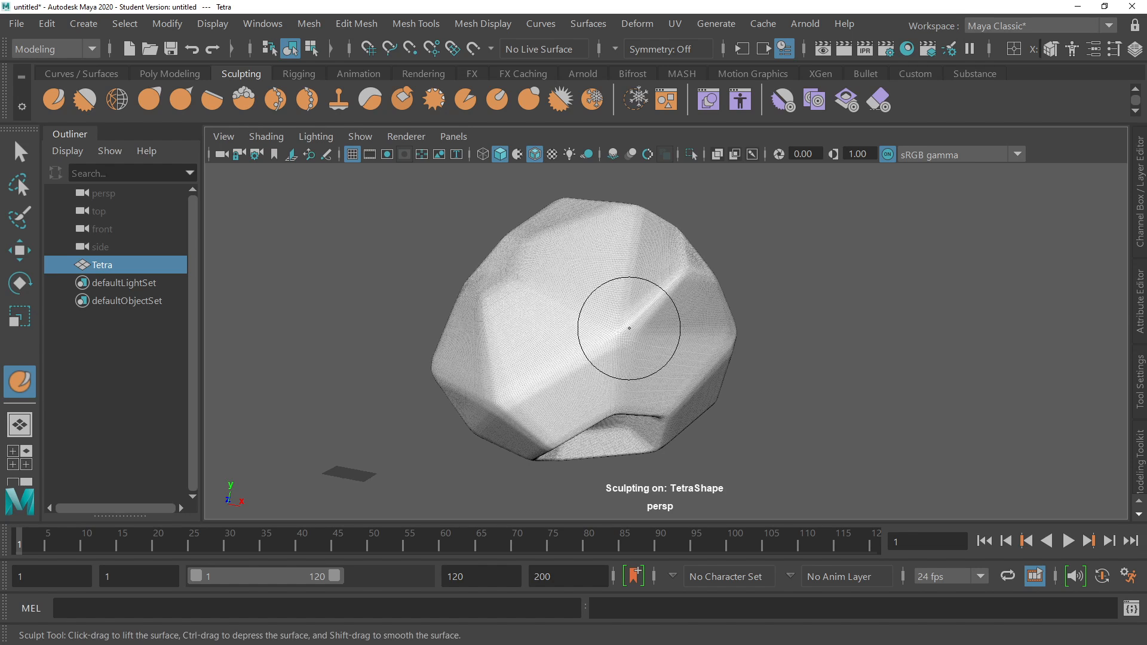
{"action": "left_click", "coordinate": [1115, 51]}
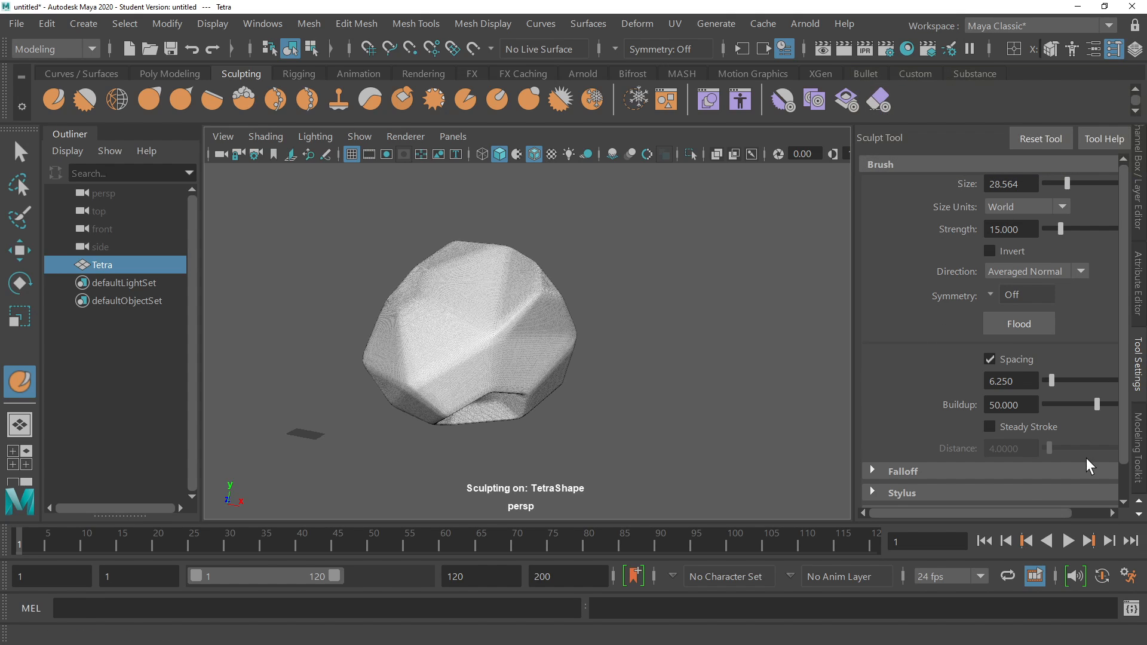
{"action": "left_click_drag", "start_coordinate": [855, 394], "coordinate": [766, 404]}
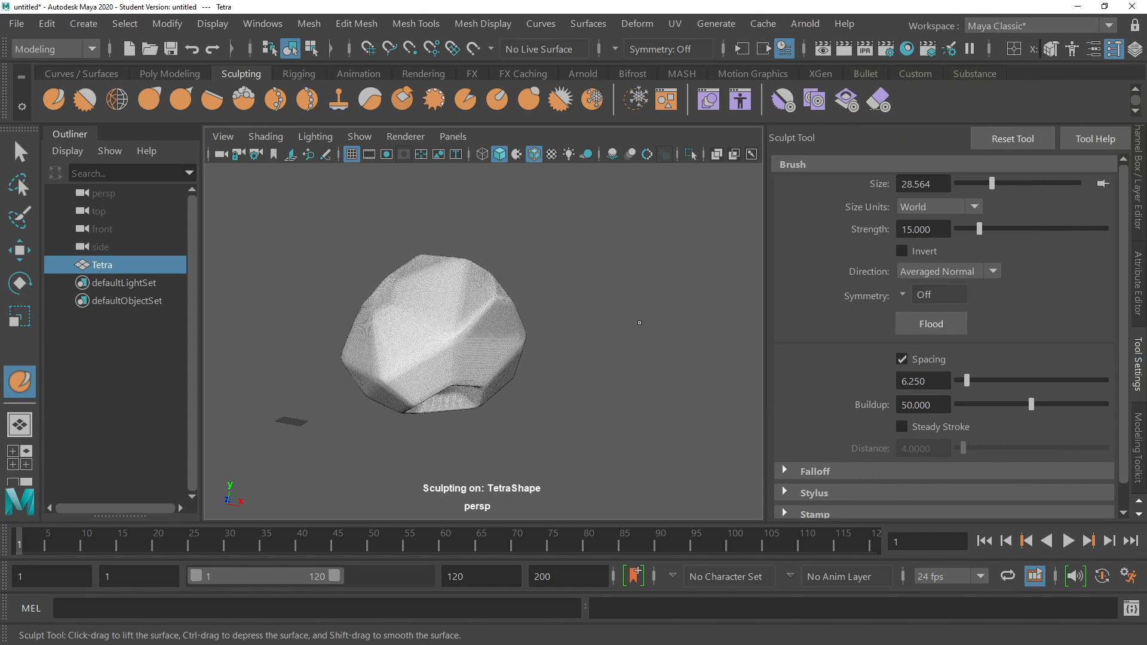
Try Sculpt brush sizes of 23 and 62 against Tetra's surface.
{"action": "left_click", "coordinate": [991, 182]}
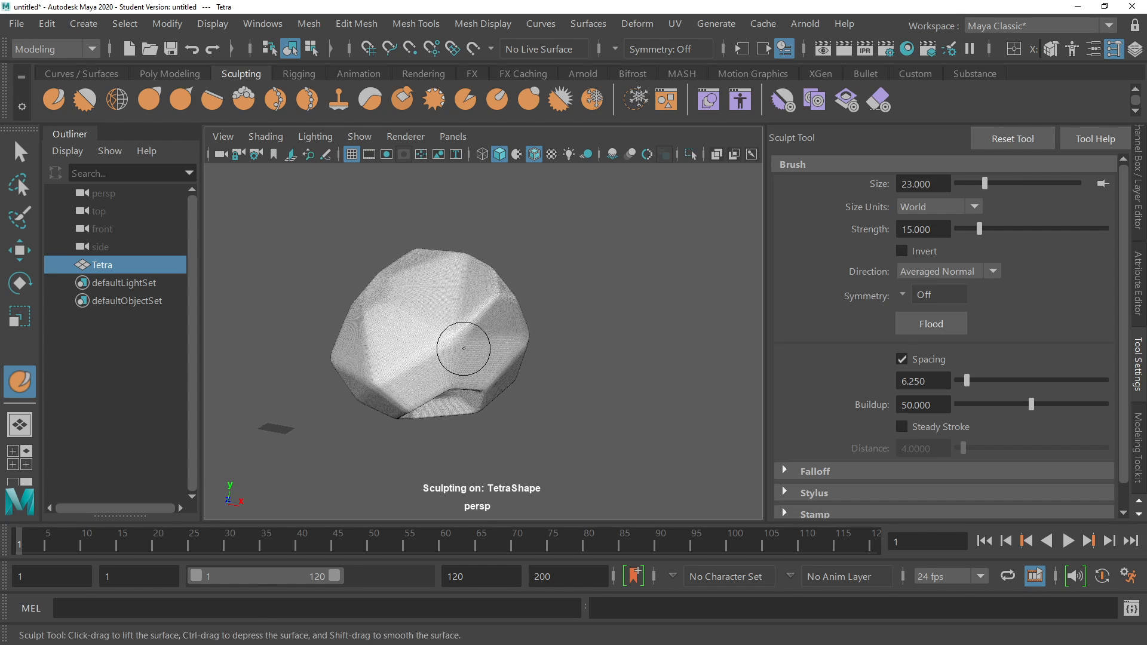
{"action": "scroll", "coordinate": [468, 335], "scroll_direction": "up", "scroll_amount": 5}
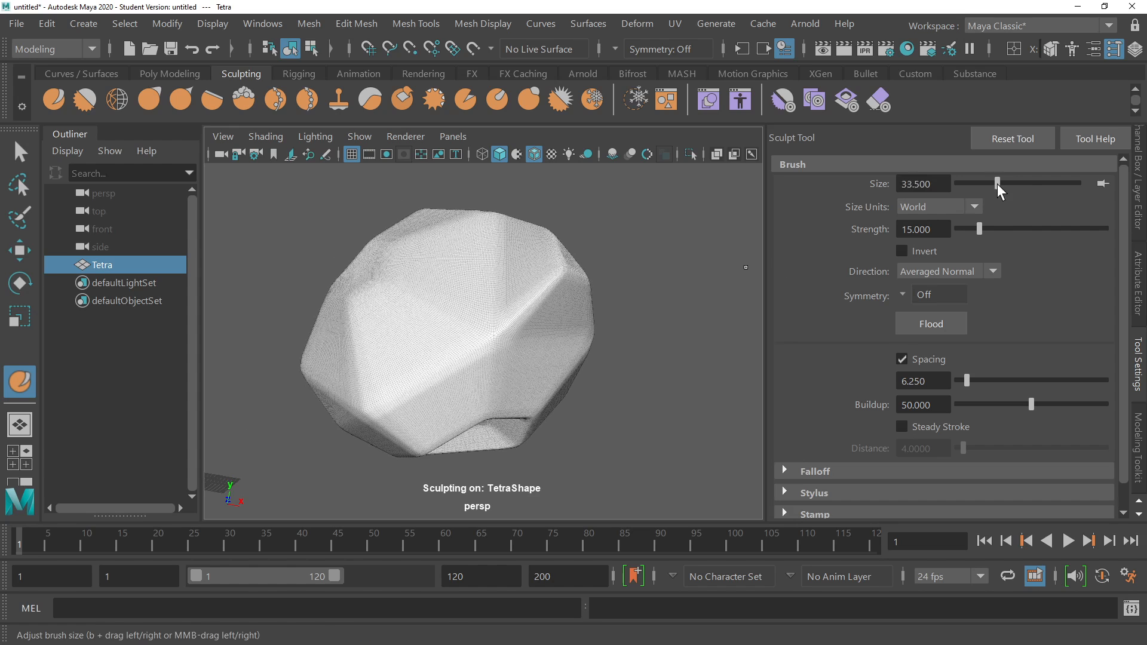
{"action": "left_click_drag", "start_coordinate": [1027, 184], "coordinate": [1032, 184]}
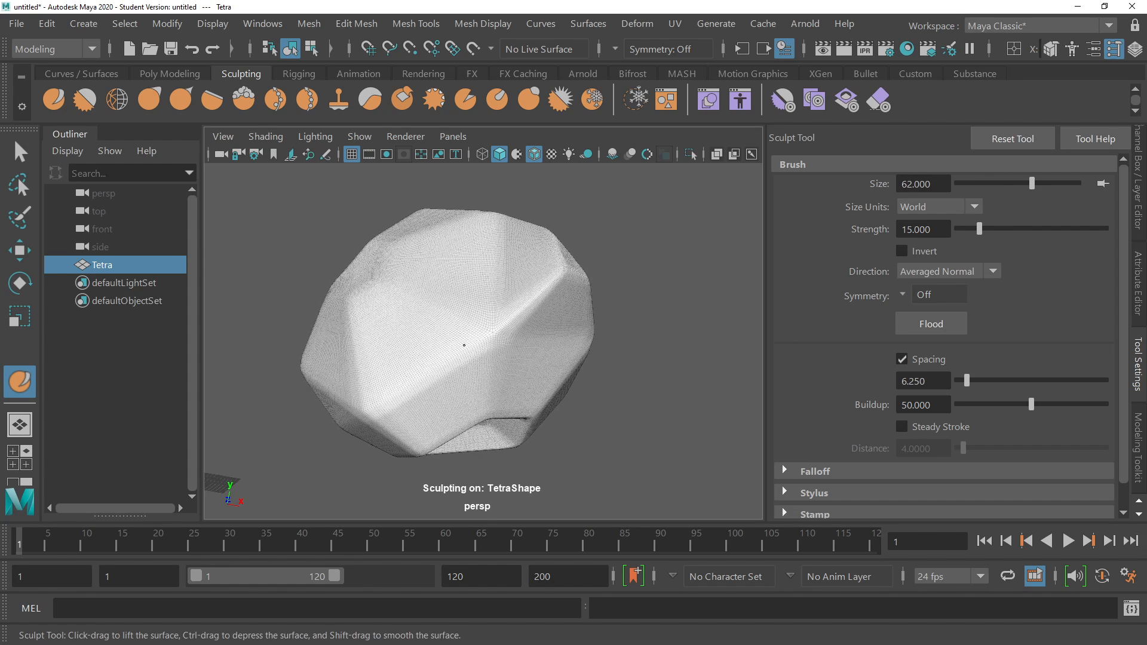
{"action": "key", "text": "ctrl+z"}
{"action": "key", "text": "ctrl+z"}
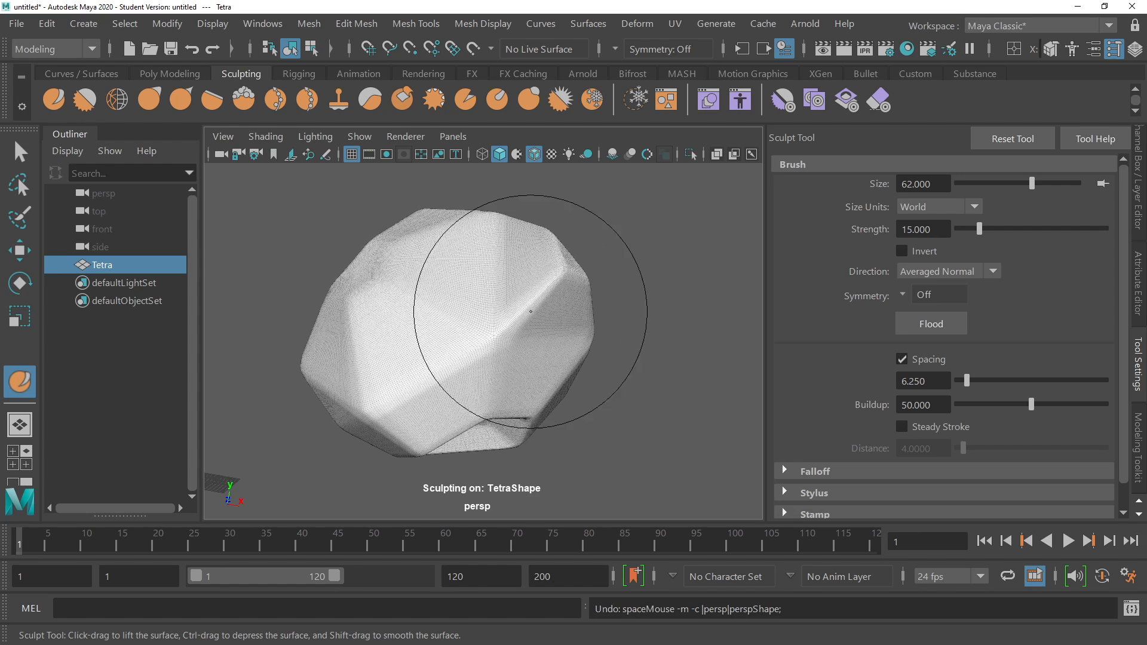
Reduce the Sculpt brush size to 17.5, try a stroke on Tetra's front face and undo it.
{"action": "left_click_drag", "start_coordinate": [1030, 181], "coordinate": [978, 181]}
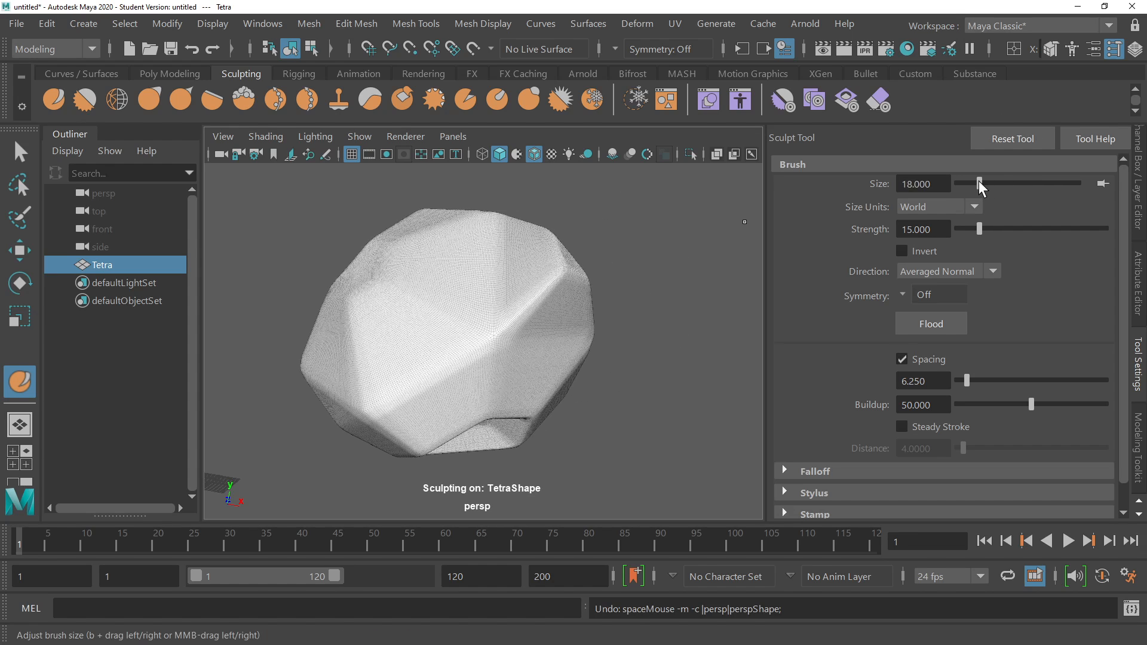
{"action": "left_click_drag", "start_coordinate": [468, 302], "coordinate": [443, 315]}
{"action": "key", "text": "ctrl+z"}
{"action": "left_click_drag", "start_coordinate": [504, 277], "coordinate": [603, 263], "text": "alt"}
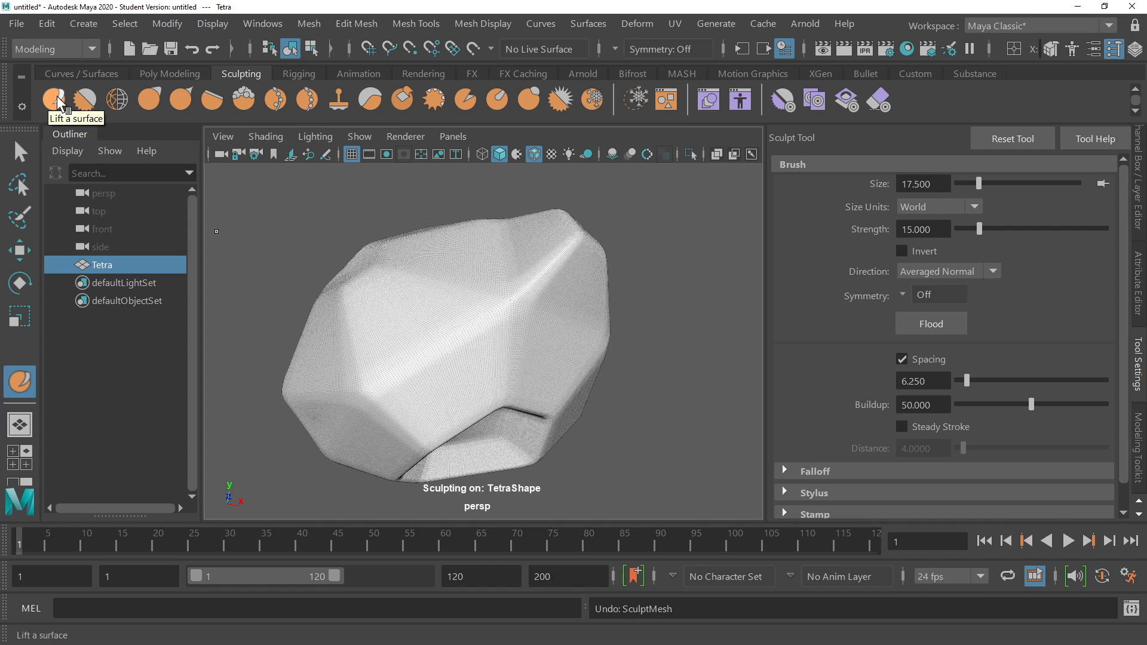
Lift a trial bump on the ridge across Tetra's front with the Sculpt tool, and undo the strokes.
{"action": "left_click_drag", "start_coordinate": [618, 339], "coordinate": [643, 323], "text": "alt"}
{"action": "scroll", "coordinate": [492, 307], "scroll_direction": "up", "scroll_amount": 2}
{"action": "mouse_move", "coordinate": [500, 311]}
{"action": "left_mouse_down"}
{"action": "mouse_move", "coordinate": [490, 290]}
{"action": "mouse_move", "coordinate": [502, 271]}
{"action": "mouse_move", "coordinate": [487, 310]}
{"action": "mouse_move", "coordinate": [495, 288]}
{"action": "left_mouse_up"}
{"action": "mouse_move", "coordinate": [496, 288]}
{"action": "left_mouse_down", "text": "alt"}
{"action": "mouse_move", "coordinate": [579, 284]}
{"action": "mouse_move", "coordinate": [535, 319]}
{"action": "mouse_move", "coordinate": [548, 335]}
{"action": "mouse_move", "coordinate": [547, 325]}
{"action": "left_mouse_up", "text": "alt"}
{"action": "left_click_drag", "start_coordinate": [669, 326], "coordinate": [575, 333], "text": "alt"}
{"action": "key", "text": "ctrl+z"}
{"action": "key", "text": "ctrl+z"}
{"action": "key", "text": "ctrl+z"}
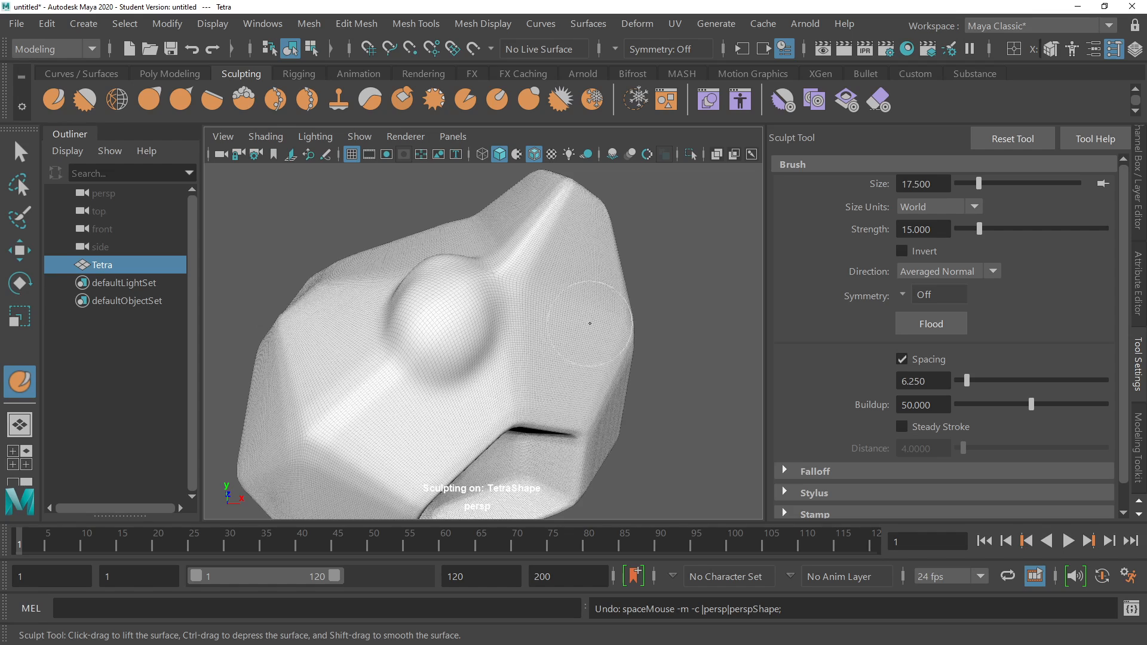
{"action": "left_click_drag", "start_coordinate": [423, 298], "coordinate": [428, 346]}
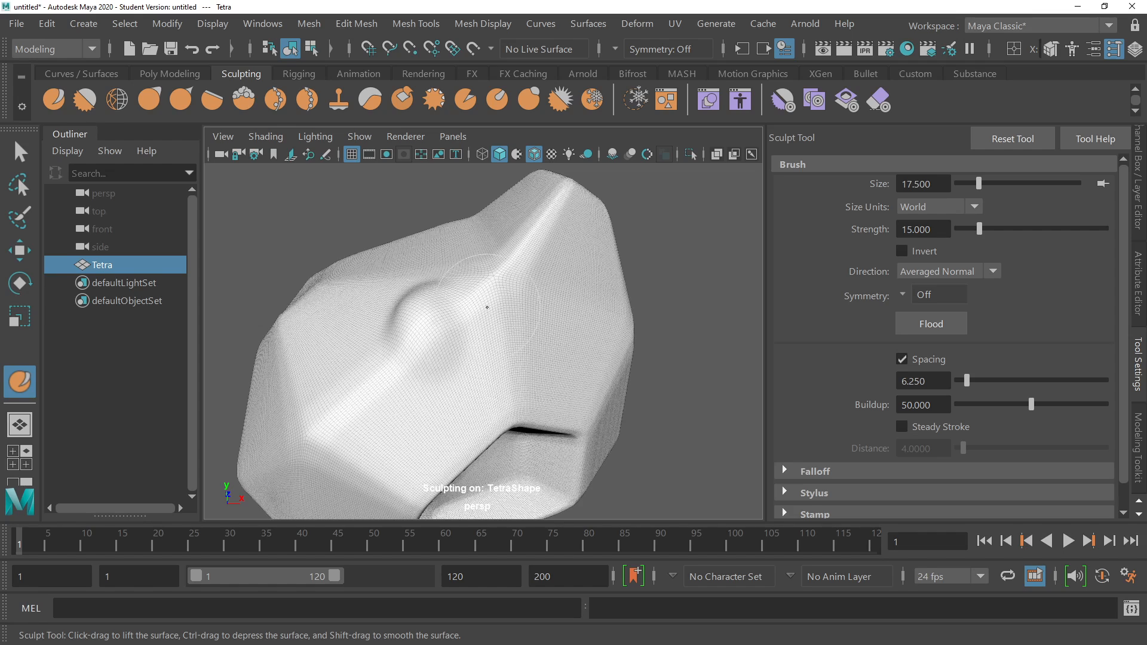
{"action": "key", "text": "ctrl+z"}
{"action": "left_click_drag", "start_coordinate": [669, 311], "coordinate": [732, 284], "text": "alt"}
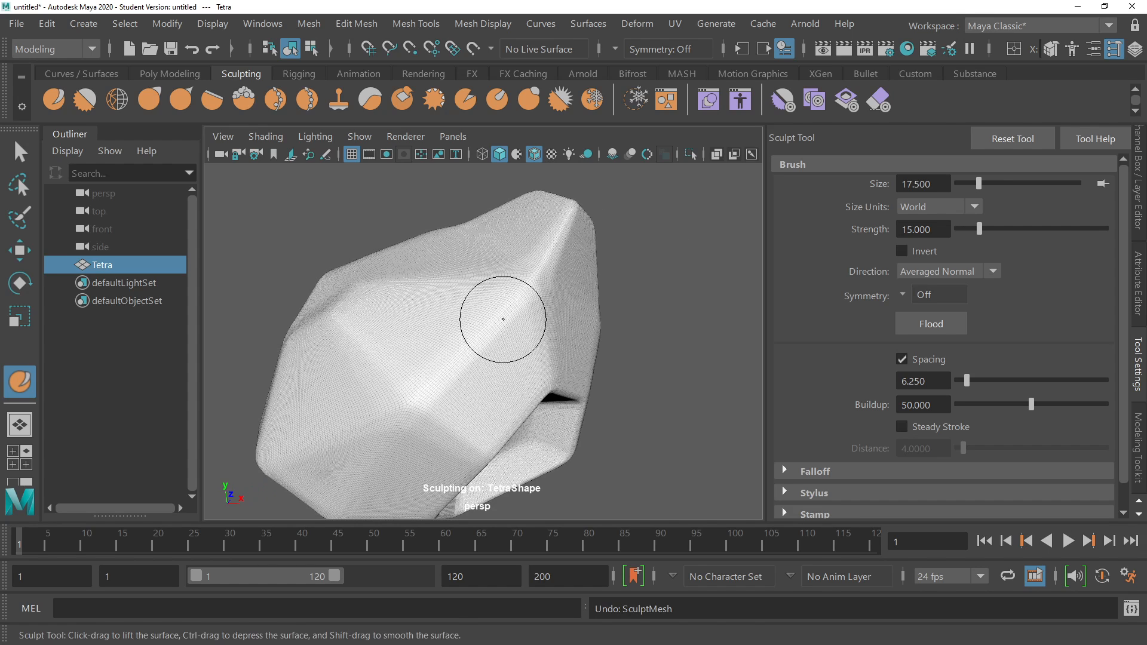
Enlarge the Sculpt brush size to 23.078 and lift a rounded bump on the ridge of Tetra's front.
{"action": "mouse_move", "coordinate": [503, 319]}
{"action": "left_mouse_down"}
{"action": "mouse_move", "coordinate": [503, 282]}
{"action": "mouse_move", "coordinate": [481, 322]}
{"action": "left_mouse_up"}
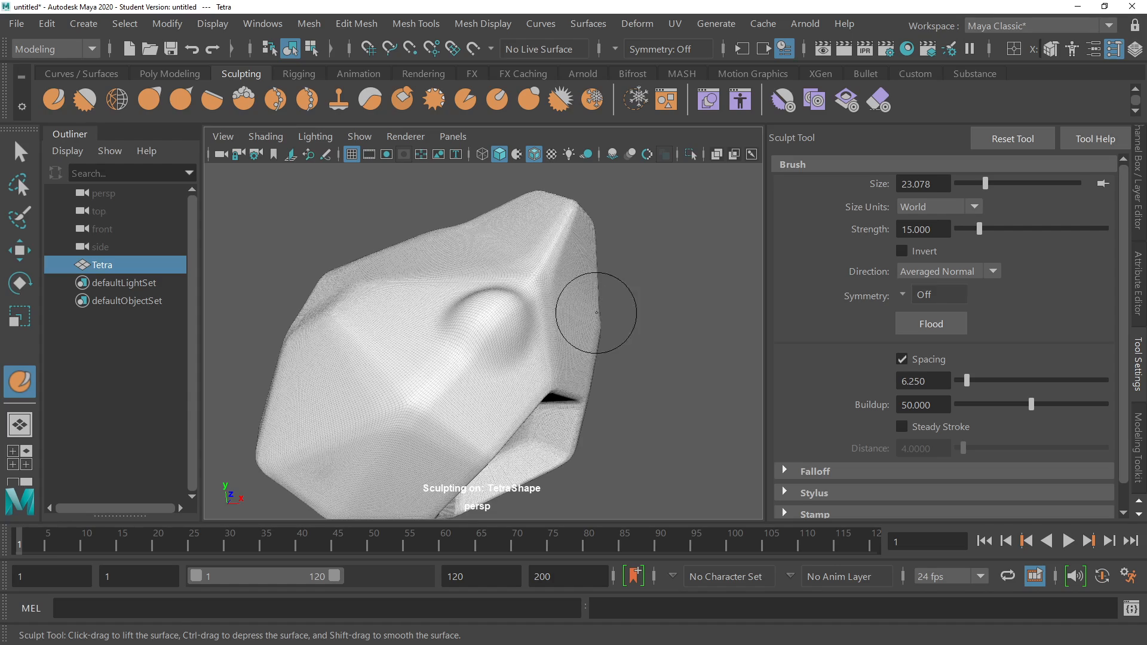
{"action": "mouse_move", "coordinate": [596, 312]}
{"action": "left_mouse_down", "text": "alt"}
{"action": "mouse_move", "coordinate": [668, 322]}
{"action": "mouse_move", "coordinate": [621, 341]}
{"action": "left_mouse_up", "text": "alt"}
{"action": "scroll", "coordinate": [545, 351], "scroll_direction": "up", "scroll_amount": 5}
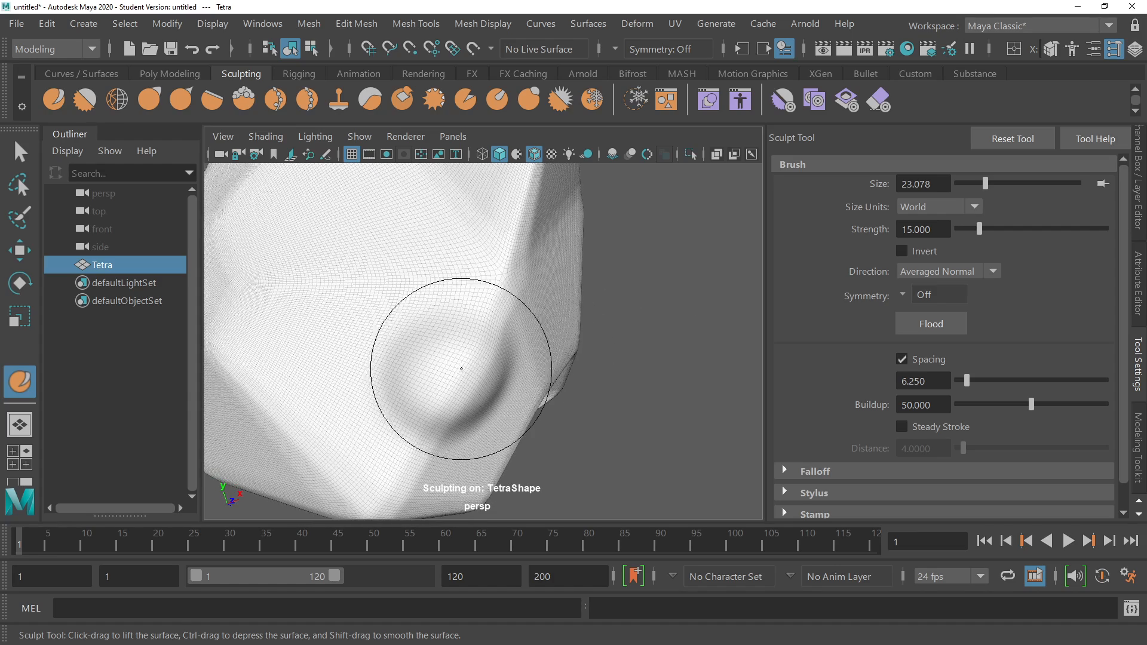
{"action": "mouse_move", "coordinate": [455, 366]}
{"action": "left_mouse_down", "text": "alt"}
{"action": "mouse_move", "coordinate": [477, 340]}
{"action": "mouse_move", "coordinate": [469, 301]}
{"action": "mouse_move", "coordinate": [430, 259]}
{"action": "left_mouse_up", "text": "alt"}
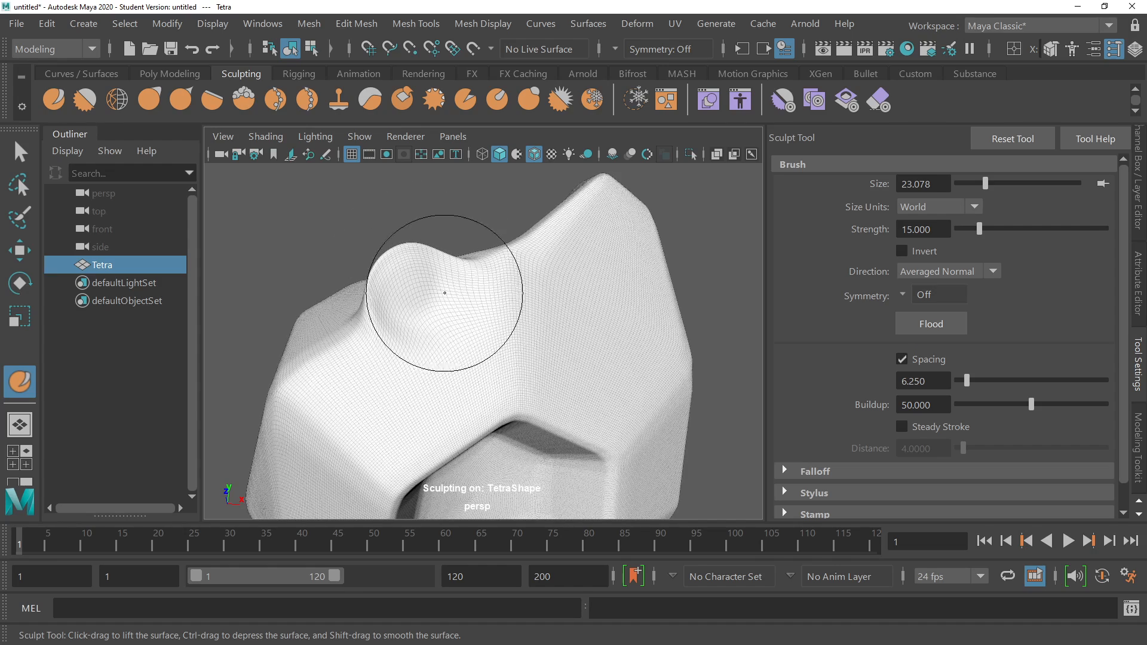
{"action": "mouse_move", "coordinate": [445, 293]}
{"action": "left_mouse_down", "text": "alt"}
{"action": "mouse_move", "coordinate": [604, 302]}
{"action": "mouse_move", "coordinate": [532, 312]}
{"action": "mouse_move", "coordinate": [571, 289]}
{"action": "mouse_move", "coordinate": [566, 315]}
{"action": "left_mouse_up", "text": "alt"}
{"action": "key", "text": "shift"}
{"action": "mouse_move", "coordinate": [650, 349]}
{"action": "left_mouse_down", "text": "alt"}
{"action": "mouse_move", "coordinate": [656, 331]}
{"action": "mouse_move", "coordinate": [527, 356]}
{"action": "mouse_move", "coordinate": [466, 303]}
{"action": "mouse_move", "coordinate": [461, 315]}
{"action": "mouse_move", "coordinate": [617, 303]}
{"action": "mouse_move", "coordinate": [538, 295]}
{"action": "mouse_move", "coordinate": [500, 336]}
{"action": "left_mouse_up", "text": "alt"}
Undo the latest sculpt strokes and view changes around the ridge bump.
{"action": "key", "text": "ctrl+z"}
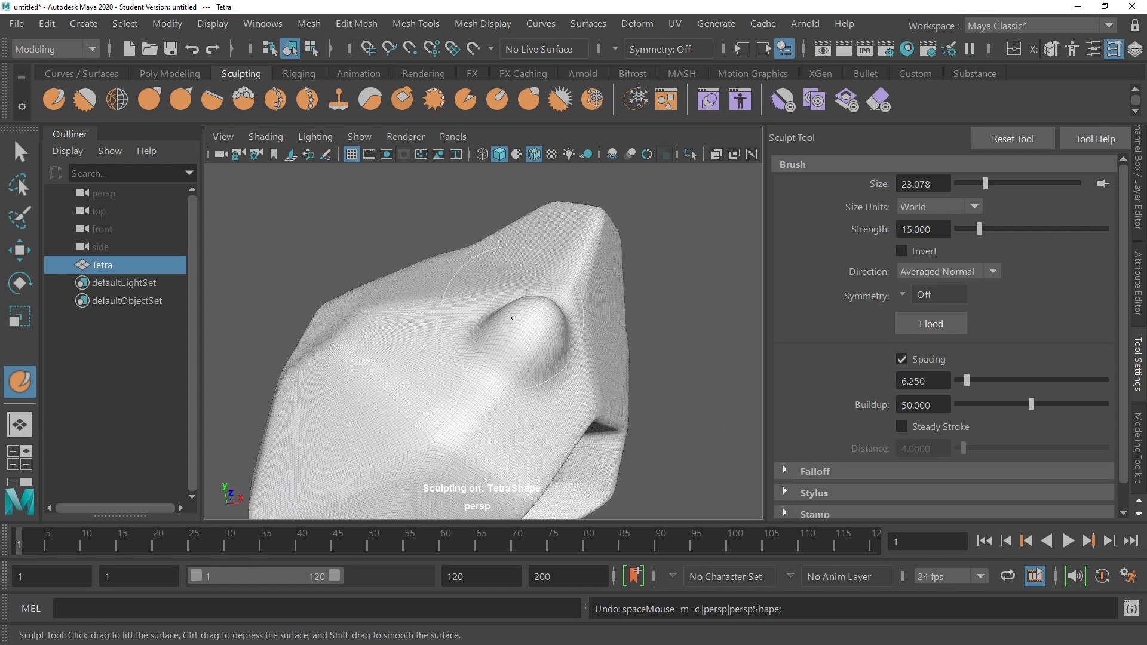
{"action": "key", "text": "ctrl+z"}
{"action": "key", "text": "ctrl+z"}
{"action": "key", "text": "ctrl+z"}
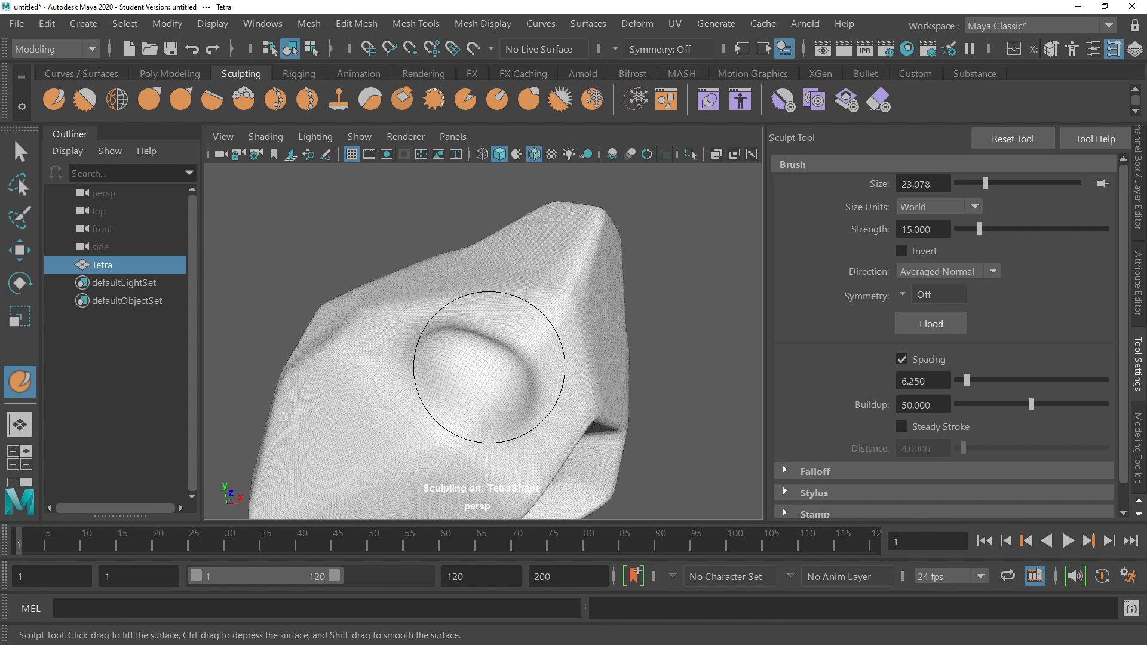
Lift the bump on Tetra's front face further and smooth its surroundings, checking the form from several sides.
{"action": "left_click_drag", "start_coordinate": [461, 336], "coordinate": [489, 378]}
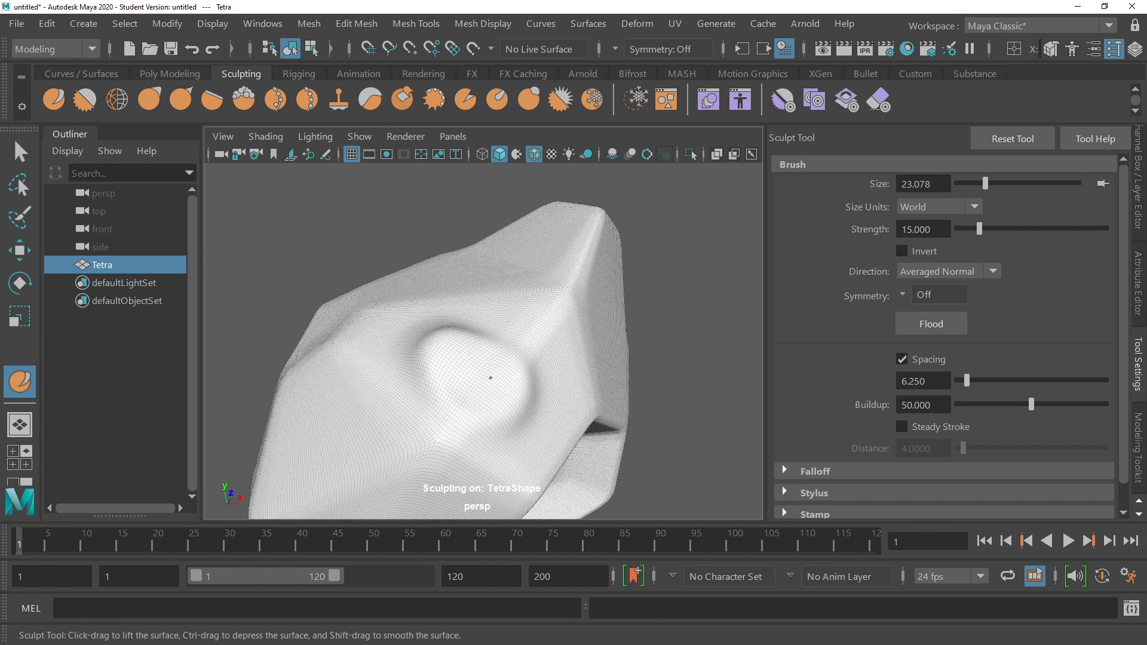
{"action": "left_click_drag", "start_coordinate": [502, 340], "coordinate": [530, 383], "text": "shift"}
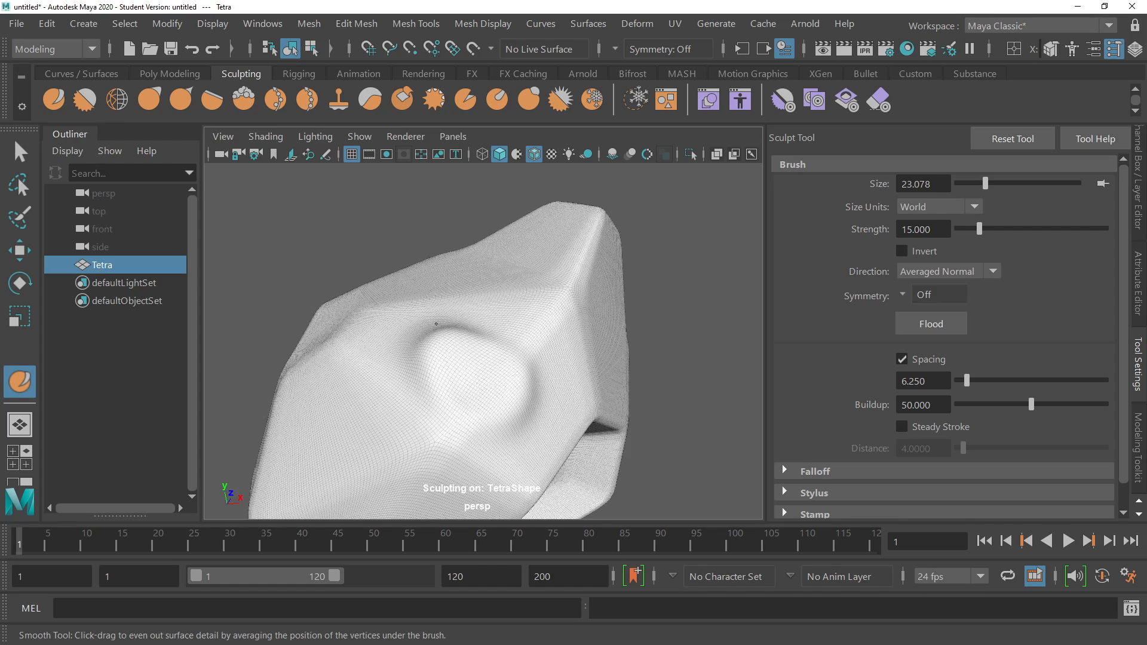
{"action": "mouse_move", "coordinate": [528, 333]}
{"action": "left_mouse_down", "text": "alt"}
{"action": "mouse_move", "coordinate": [456, 358]}
{"action": "mouse_move", "coordinate": [385, 349]}
{"action": "mouse_move", "coordinate": [377, 371]}
{"action": "left_mouse_up", "text": "alt"}
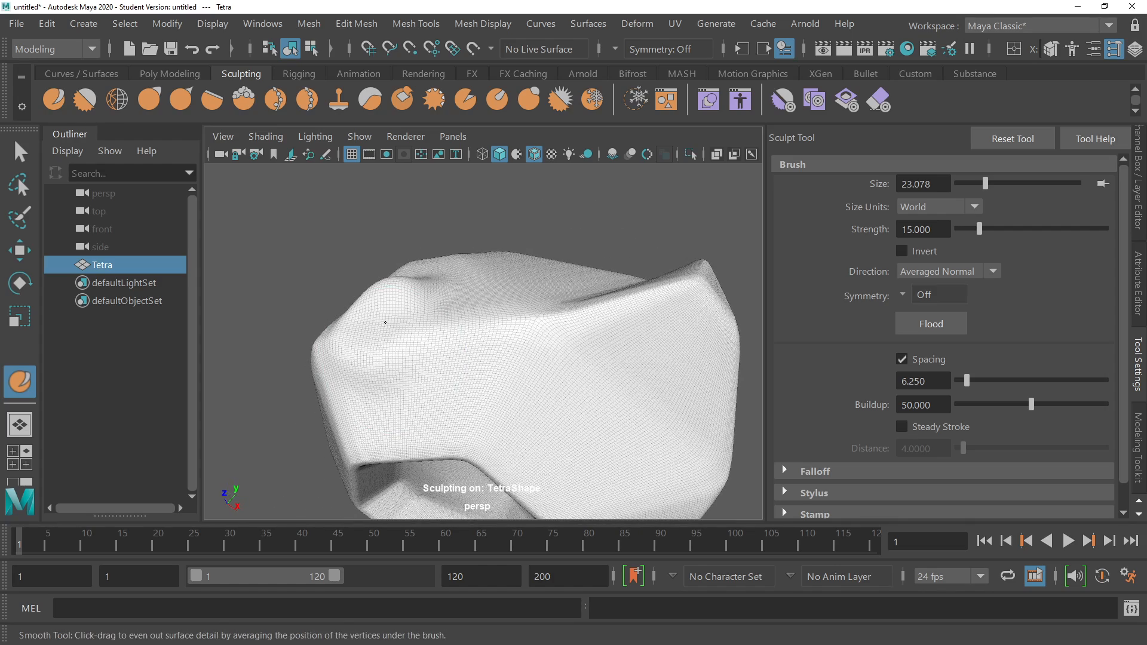
{"action": "mouse_move", "coordinate": [499, 313]}
{"action": "left_mouse_down", "text": "alt"}
{"action": "mouse_move", "coordinate": [388, 304]}
{"action": "mouse_move", "coordinate": [447, 274]}
{"action": "left_mouse_up", "text": "alt"}
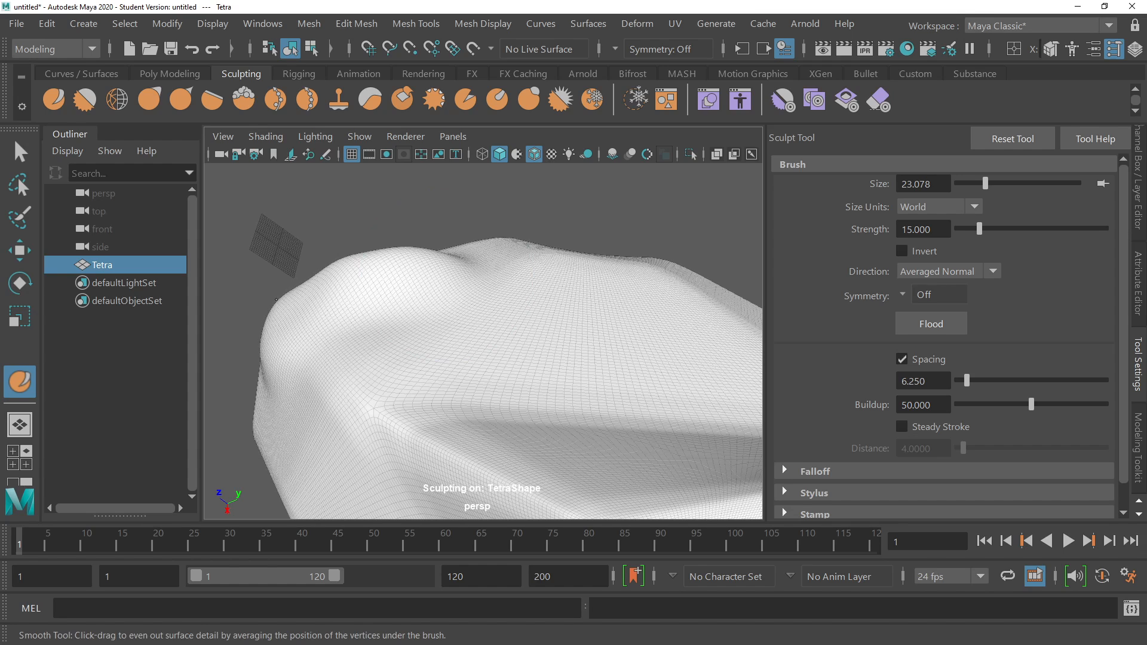
{"action": "mouse_move", "coordinate": [472, 302]}
{"action": "left_mouse_down", "text": "alt"}
{"action": "mouse_move", "coordinate": [759, 303]}
{"action": "mouse_move", "coordinate": [591, 320]}
{"action": "mouse_move", "coordinate": [578, 308]}
{"action": "left_mouse_up", "text": "alt"}
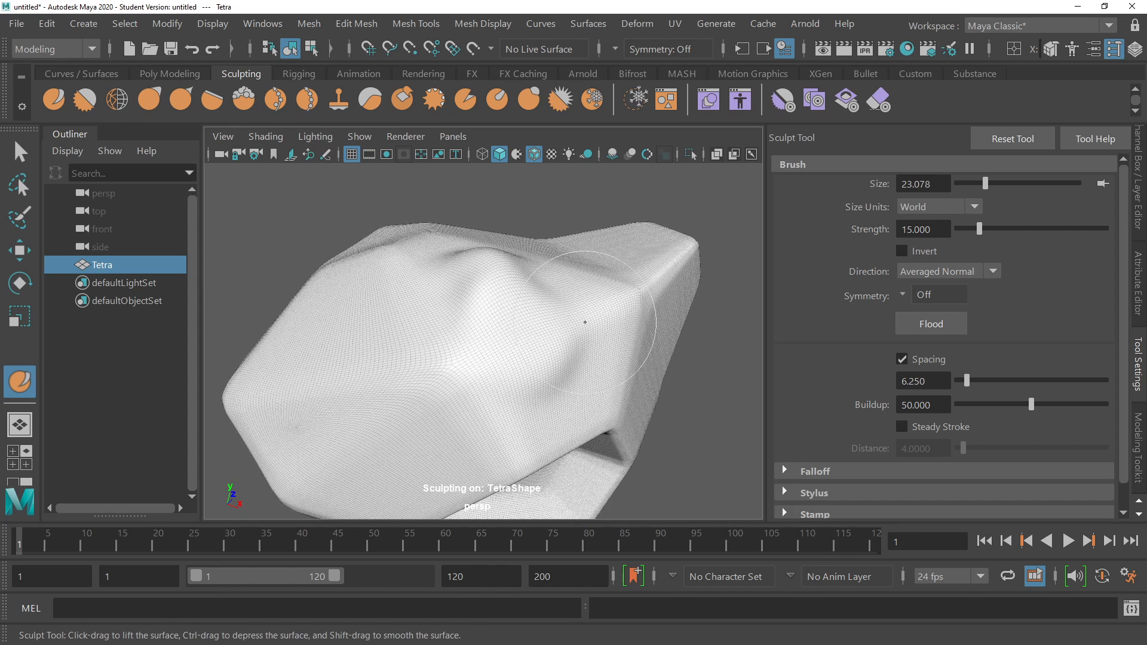
Undo all lifting and smoothing strokes on the bump on Tetra's front face.
{"action": "key", "text": "ctrl+z"}
{"action": "key", "text": "ctrl+z"}
{"action": "key", "text": "ctrl+z"}
{"action": "key", "text": "ctrl+z"}
{"action": "key", "text": "ctrl+z"}
{"action": "key", "text": "ctrl+z"}
{"action": "key", "text": "ctrl+z"}
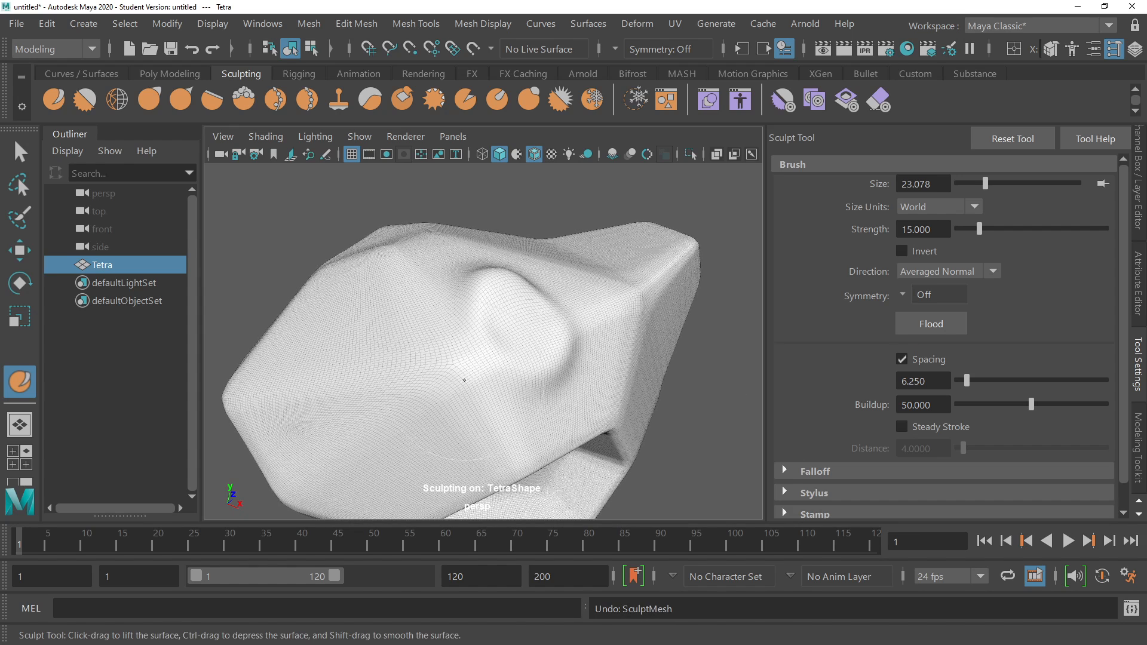
{"action": "key", "text": "ctrl+z"}
{"action": "key", "text": "ctrl+z"}
{"action": "key", "text": "ctrl+z"}
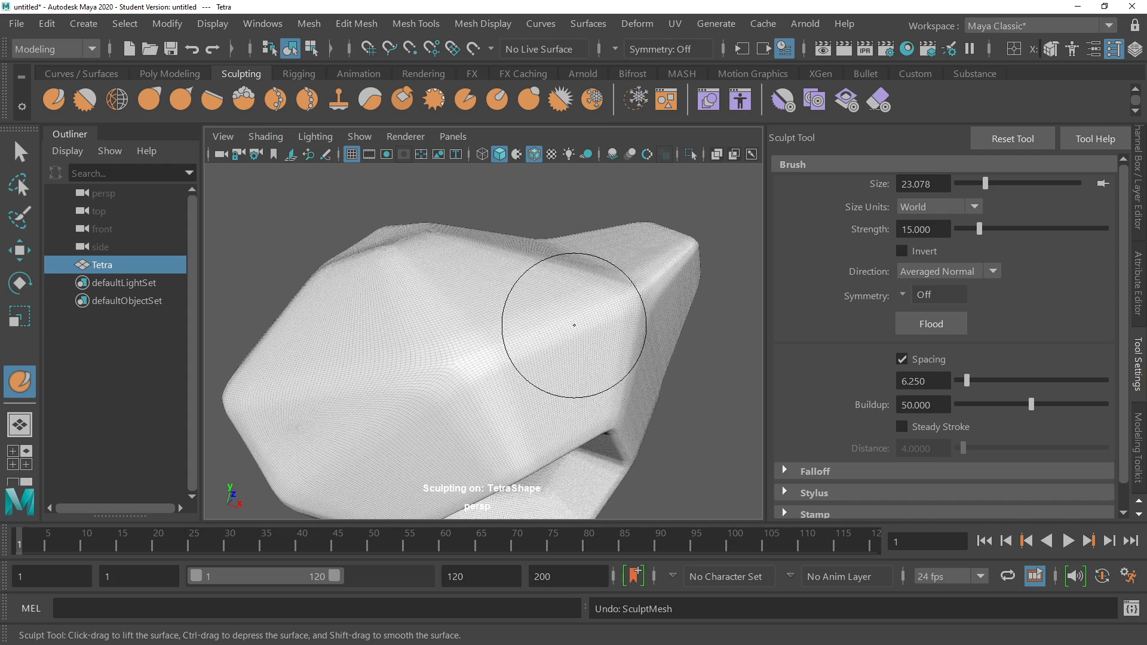
Try sculpting and smoothing the rim of the recess in Tetra, and undo the strokes.
{"action": "scroll", "coordinate": [512, 315], "scroll_direction": "down", "scroll_amount": 5}
{"action": "mouse_move", "coordinate": [612, 361]}
{"action": "left_mouse_down", "text": "alt"}
{"action": "mouse_move", "coordinate": [597, 320]}
{"action": "mouse_move", "coordinate": [568, 351]}
{"action": "mouse_move", "coordinate": [545, 336]}
{"action": "mouse_move", "coordinate": [584, 374]}
{"action": "mouse_move", "coordinate": [535, 289]}
{"action": "mouse_move", "coordinate": [533, 301]}
{"action": "left_mouse_up", "text": "alt"}
{"action": "scroll", "coordinate": [546, 335], "scroll_direction": "up", "scroll_amount": 6}
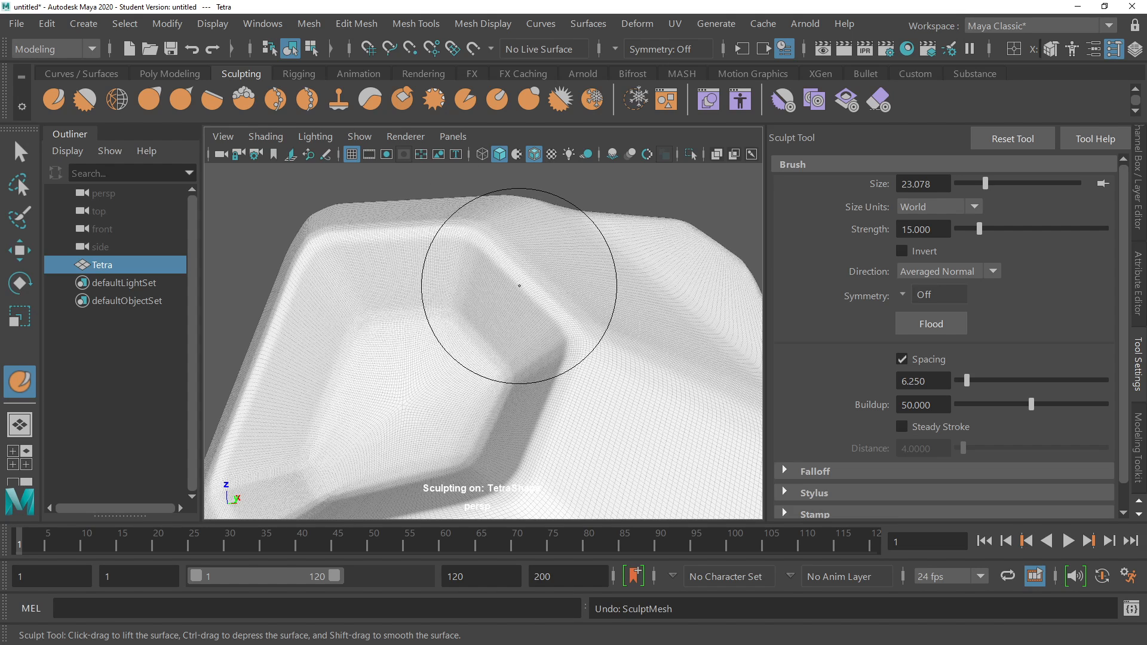
{"action": "left_click_drag", "start_coordinate": [519, 285], "coordinate": [546, 309], "text": "shift"}
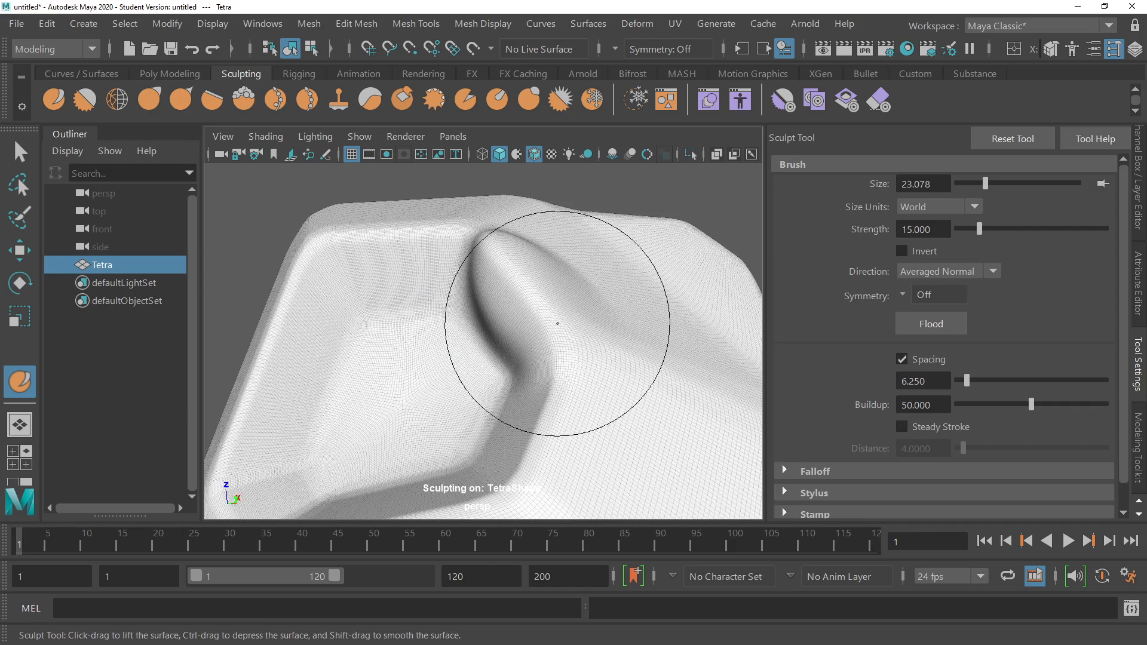
{"action": "scroll", "coordinate": [631, 361], "scroll_direction": "down", "scroll_amount": 2}
{"action": "mouse_move", "coordinate": [632, 361]}
{"action": "left_mouse_down", "text": "alt"}
{"action": "mouse_move", "coordinate": [757, 338]}
{"action": "mouse_move", "coordinate": [567, 346]}
{"action": "left_mouse_up", "text": "alt"}
{"action": "left_click_drag", "start_coordinate": [515, 297], "coordinate": [522, 303], "text": "shift"}
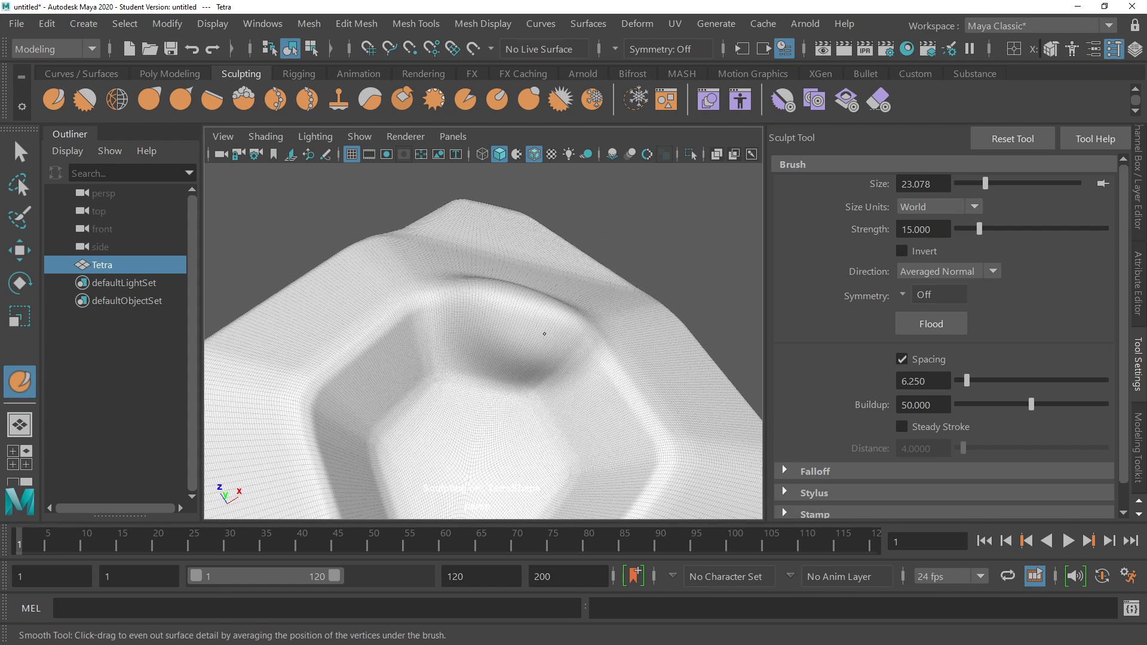
{"action": "key", "text": "ctrl+z"}
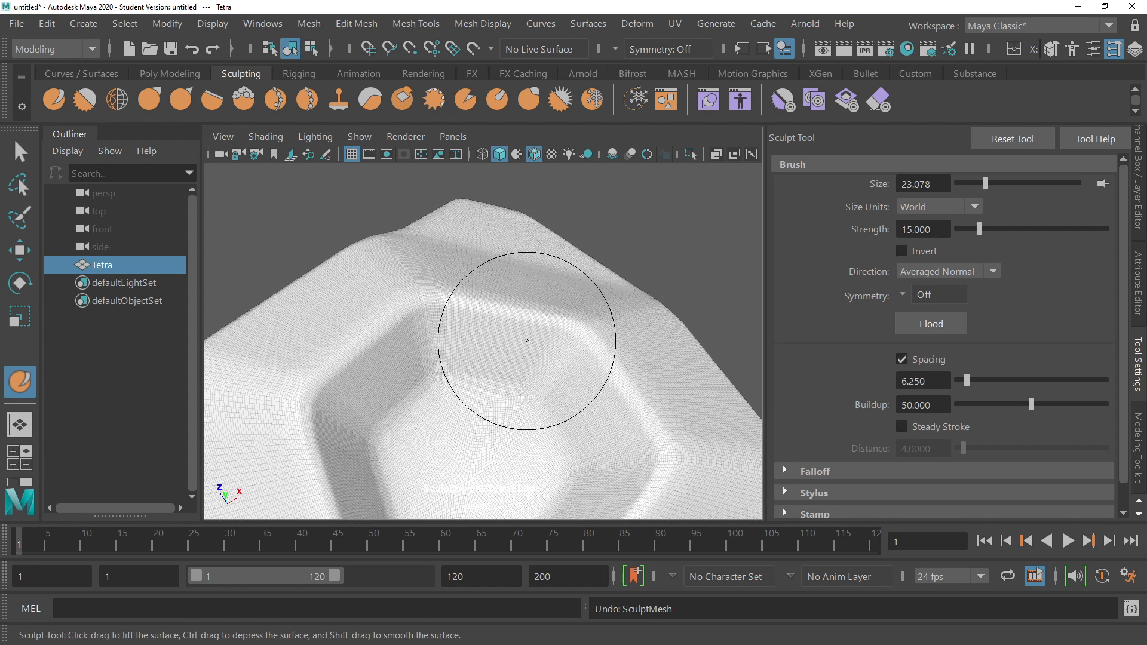
Turn on Invert for the Sculpt brush, try depressing Tetra's front face and undo the strokes.
{"action": "left_click_drag", "start_coordinate": [550, 318], "coordinate": [752, 285], "text": "alt"}
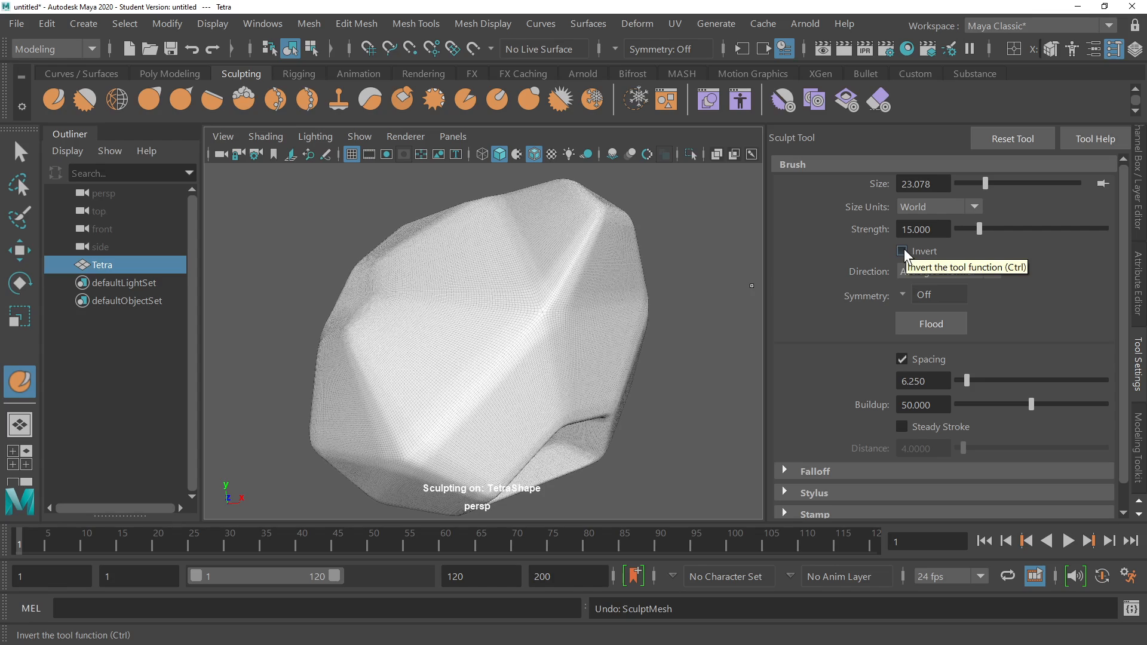
{"action": "left_click", "coordinate": [902, 251]}
{"action": "left_click_drag", "start_coordinate": [671, 328], "coordinate": [488, 348], "text": "alt"}
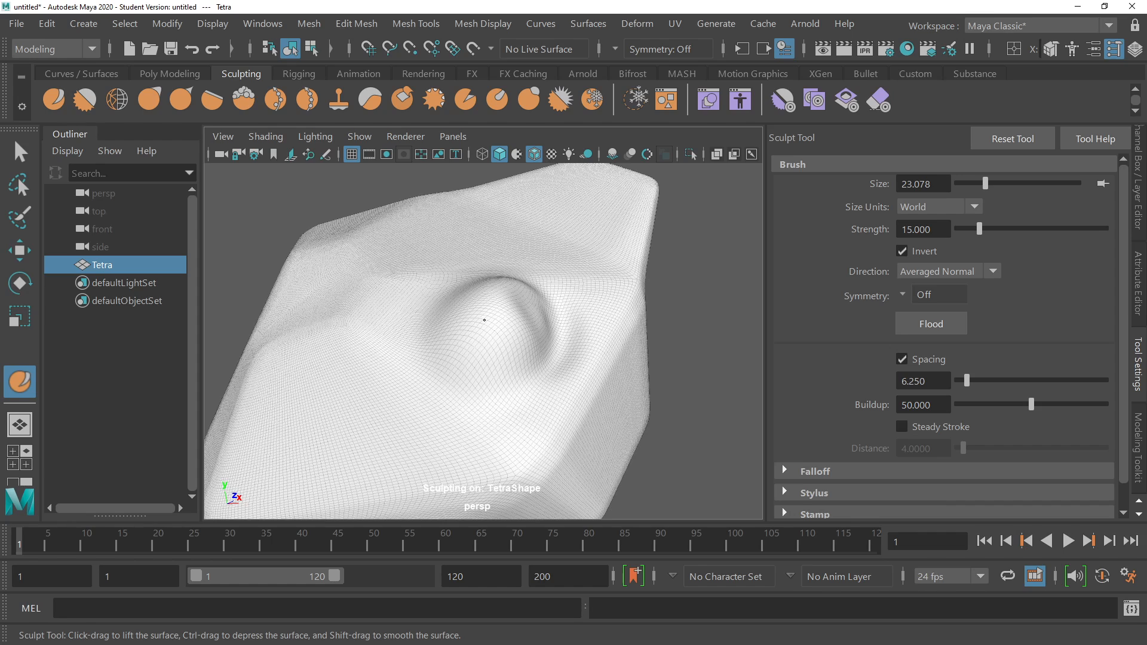
{"action": "key", "text": "ctrl+z"}
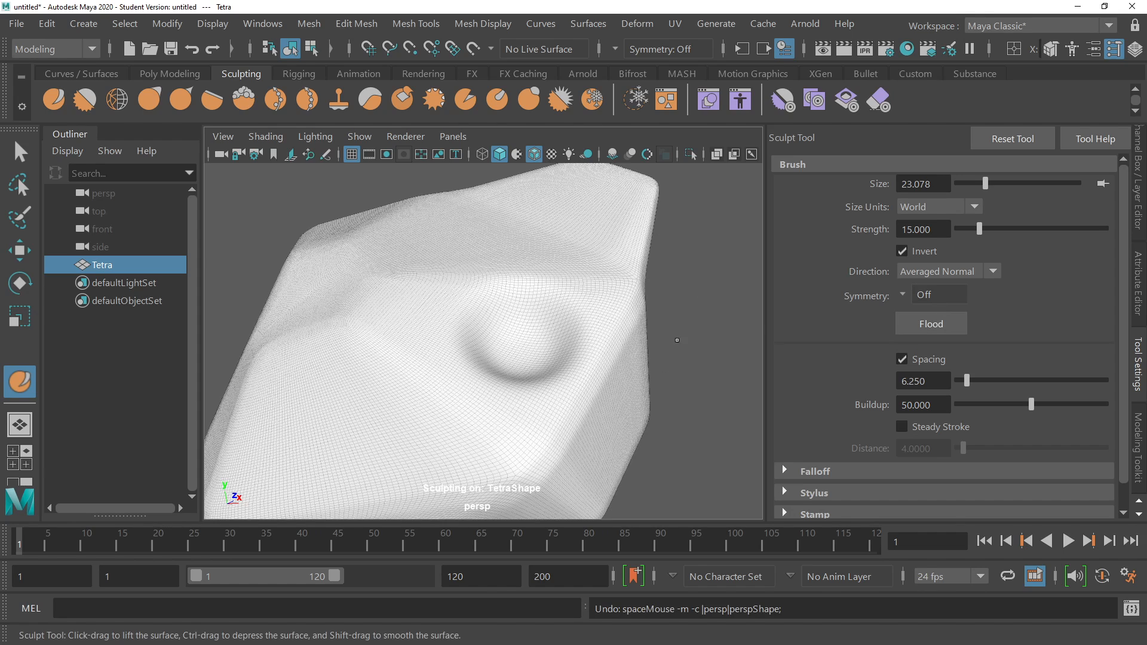
{"action": "key", "text": "ctrl+z"}
{"action": "key", "text": "ctrl+z"}
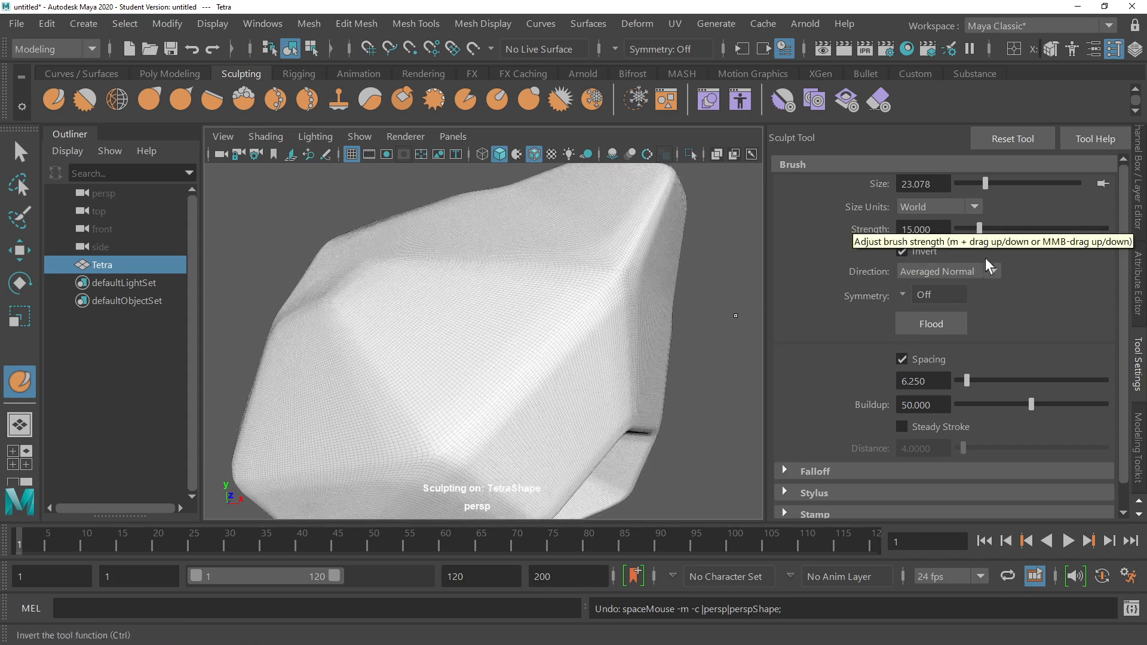
Set the Sculpt brush strength to 33.74 and size to 15.5, test them with a dent and undo it.
{"action": "left_click_drag", "start_coordinate": [978, 228], "coordinate": [1007, 229]}
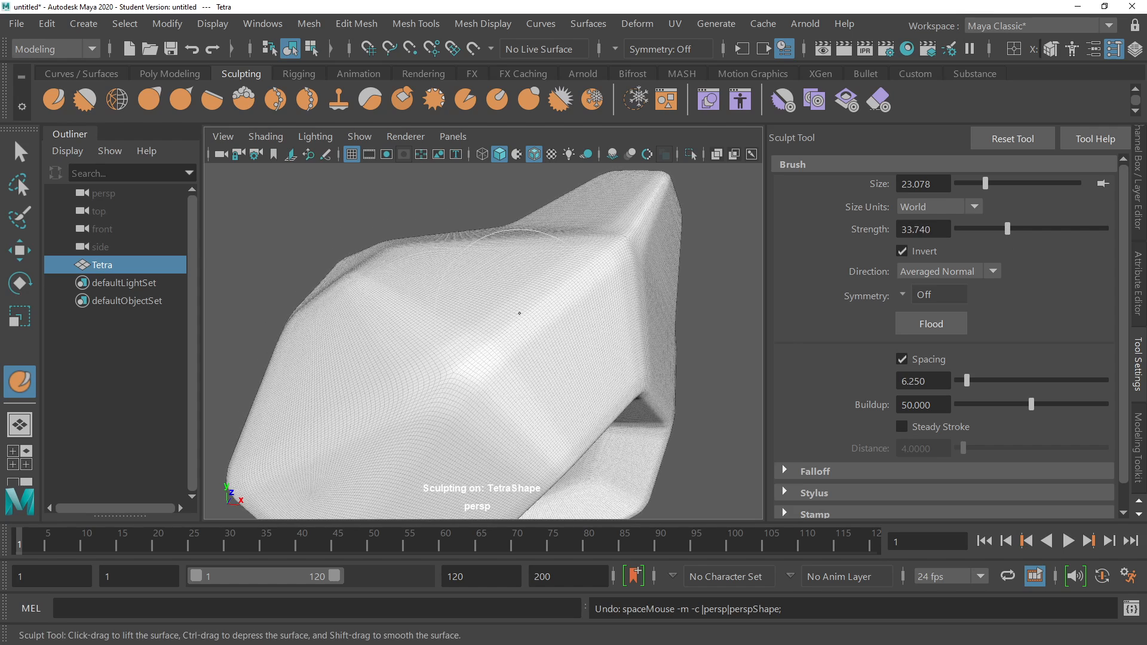
{"action": "left_click_drag", "start_coordinate": [978, 183], "coordinate": [975, 183]}
{"action": "left_click_drag", "start_coordinate": [480, 289], "coordinate": [479, 289]}
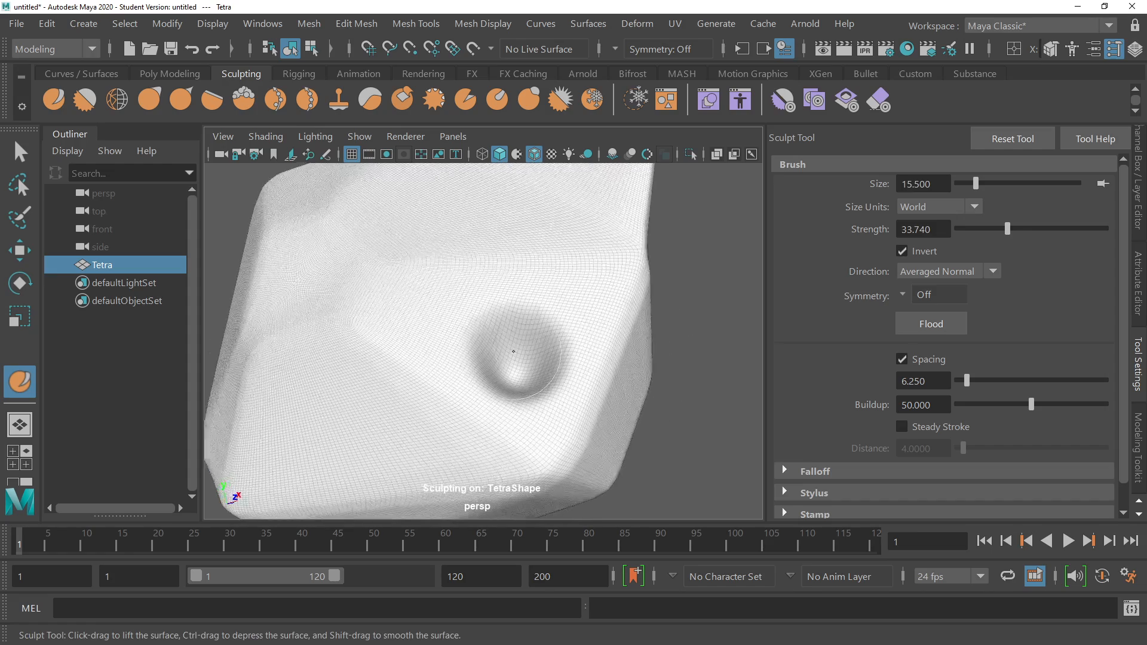
{"action": "key", "text": "ctrl+z"}
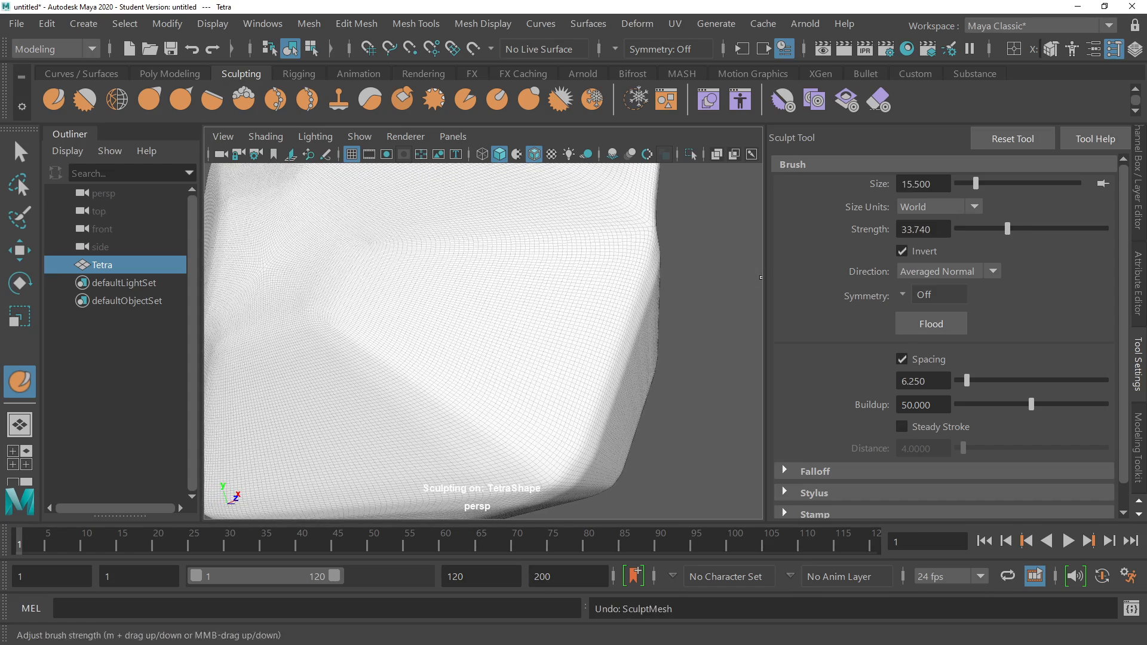
Turn off Invert, try lifting steep bumps on Tetra's surface with the stronger brush, and undo the strokes.
{"action": "left_click", "coordinate": [902, 251]}
{"action": "left_click", "coordinate": [508, 328]}
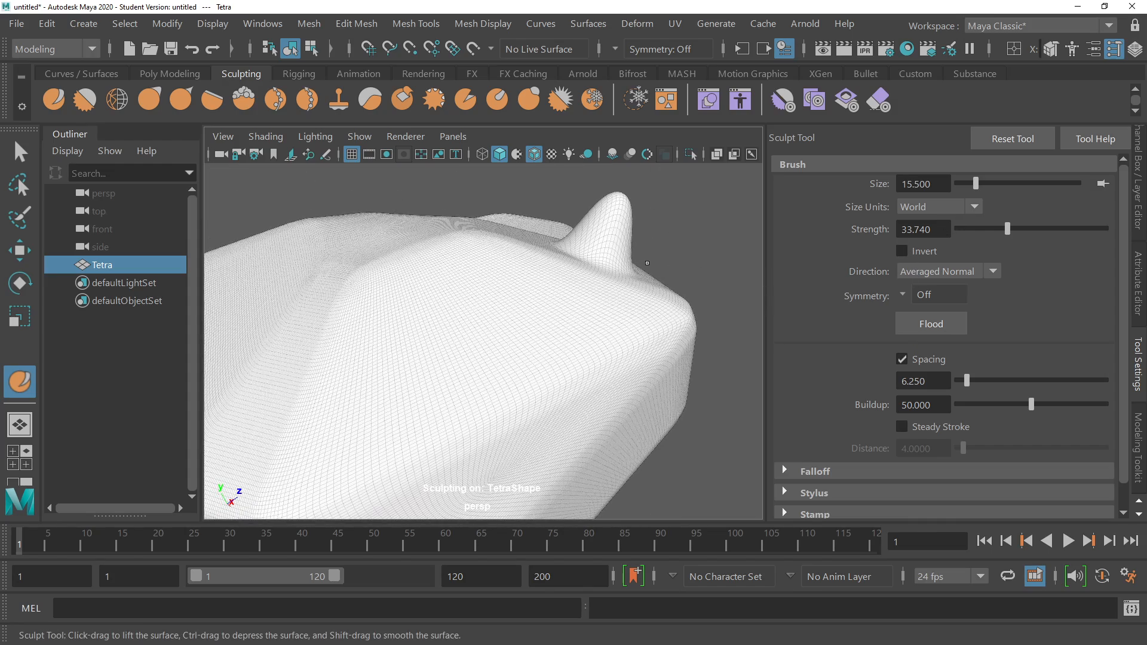
{"action": "key", "text": "ctrl+z"}
{"action": "key", "text": "ctrl+z"}
{"action": "left_click_drag", "start_coordinate": [607, 262], "coordinate": [604, 258]}
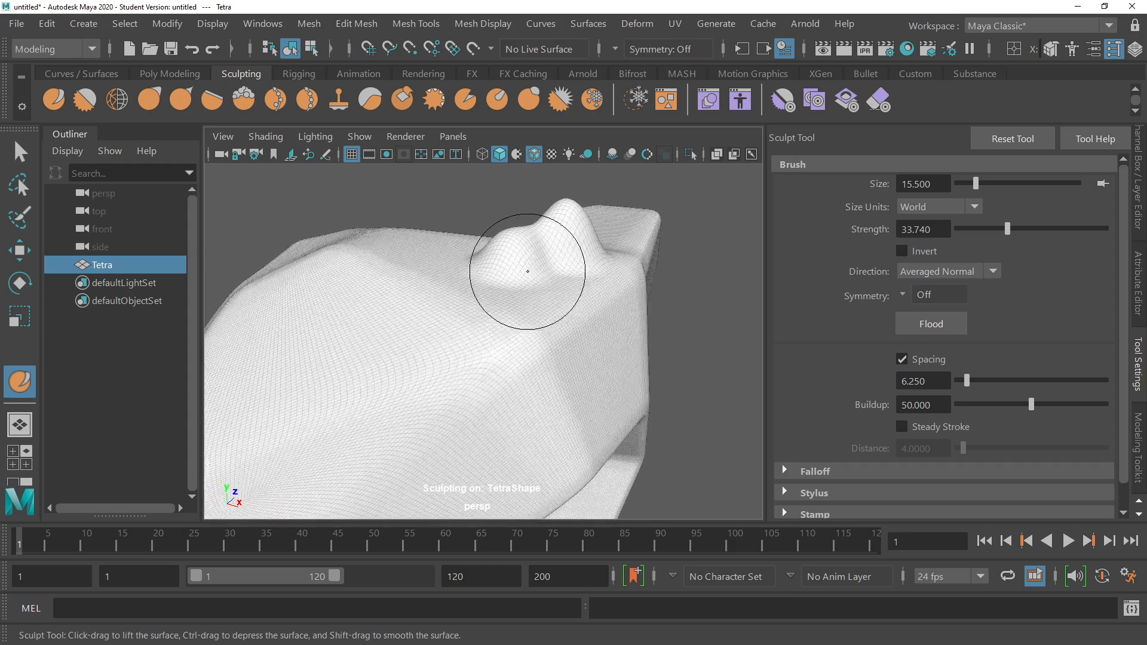
{"action": "key", "text": "ctrl+z"}
{"action": "key", "text": "ctrl+z"}
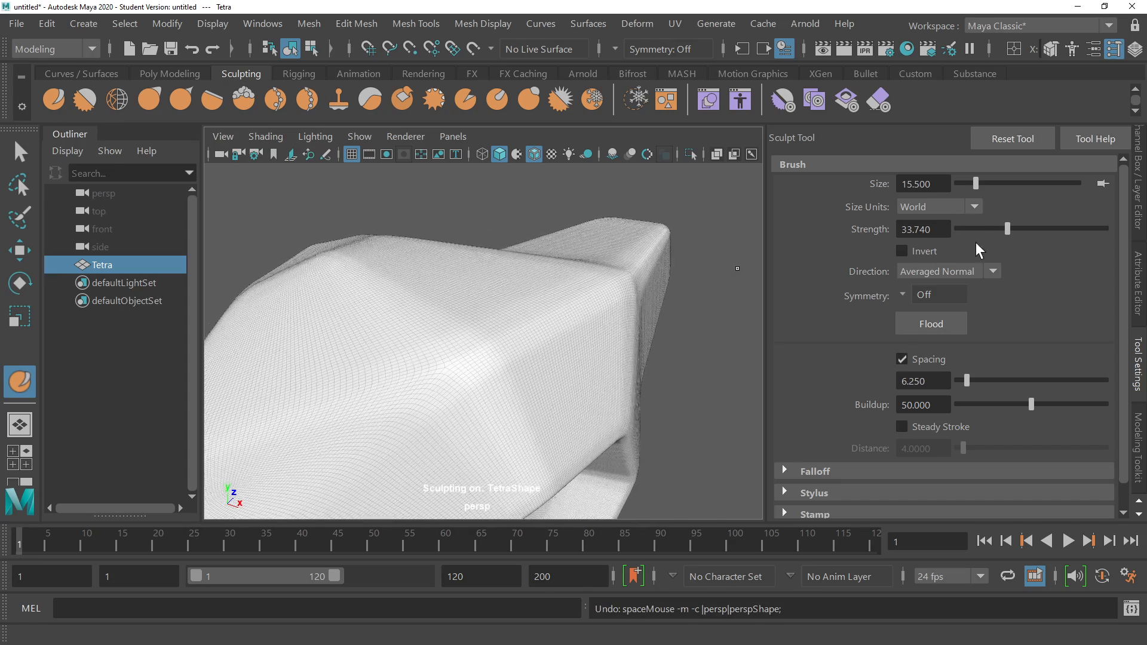
Set the Sculpt brush strength to 66.667, try lifting a tall spike on Tetra and undo it.
{"action": "left_click_drag", "start_coordinate": [1007, 228], "coordinate": [1055, 228]}
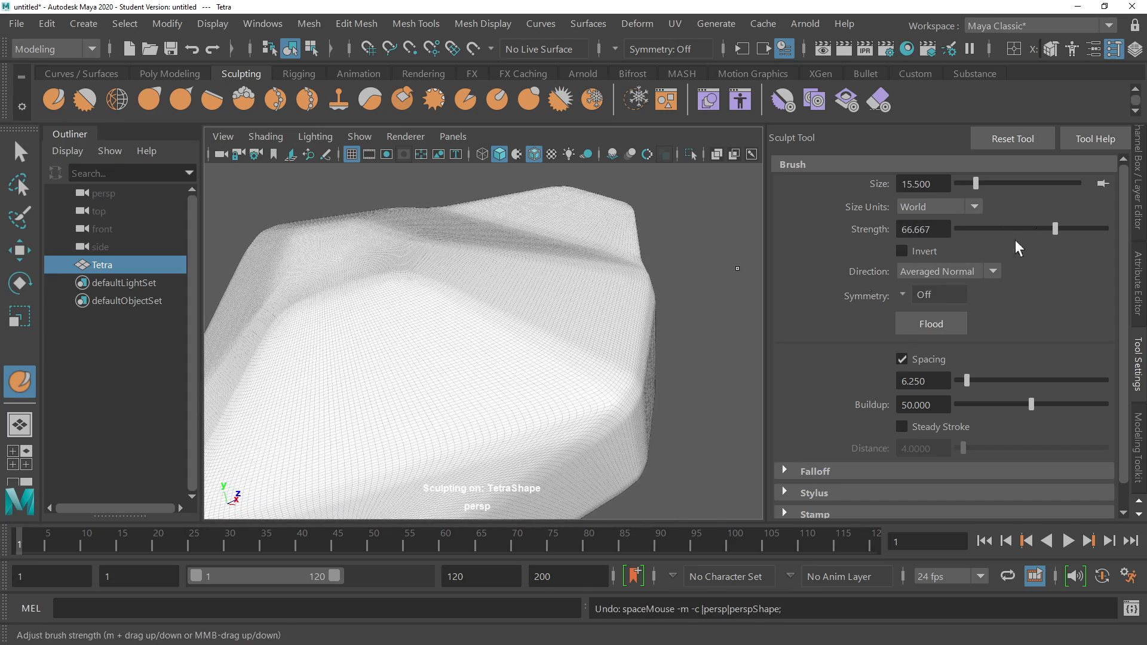
{"action": "left_click_drag", "start_coordinate": [578, 296], "coordinate": [557, 295]}
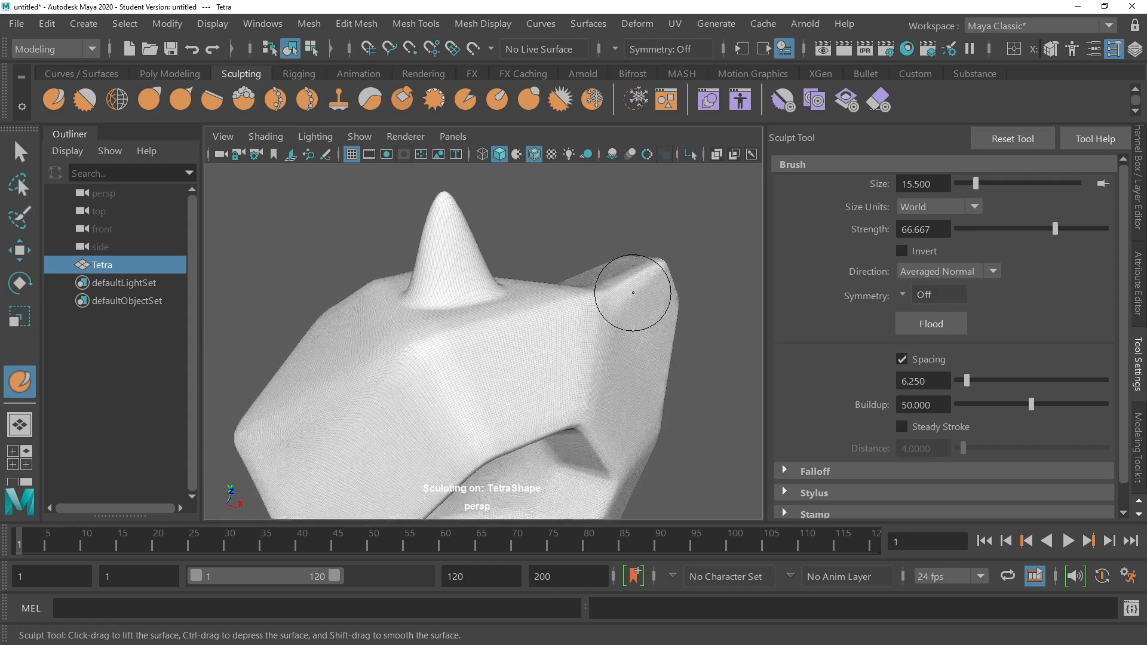
{"action": "key", "text": "ctrl+z"}
{"action": "key", "text": "ctrl+z"}
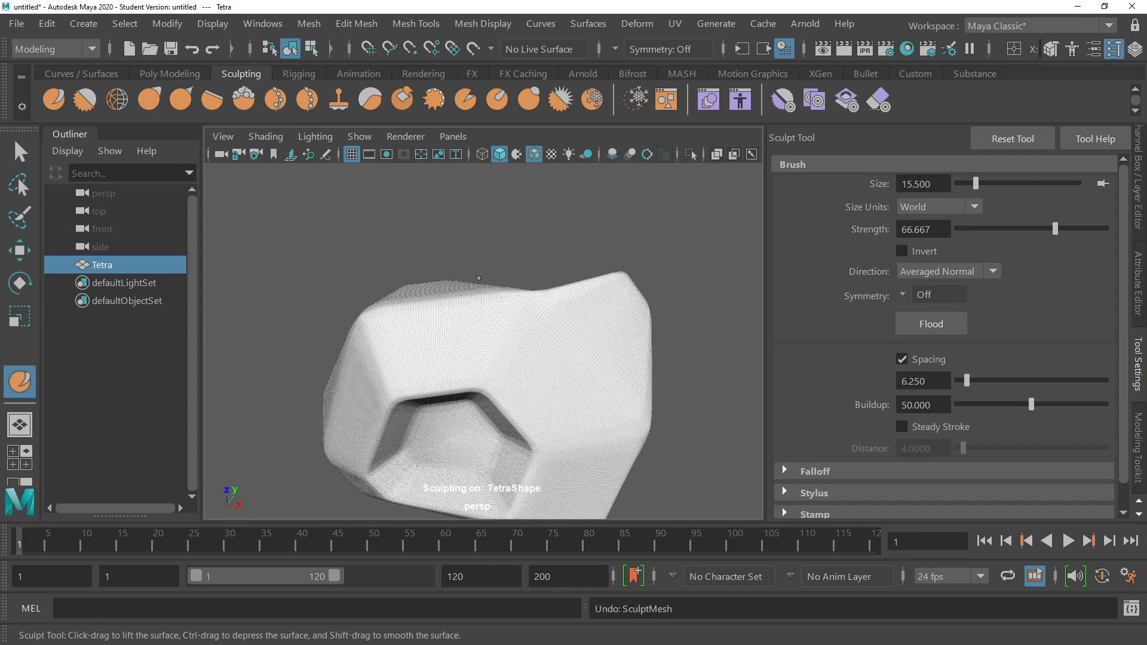
Lower the Sculpt brush strength to 4.065, try lifting a soft bump on Tetra and undo it.
{"action": "left_click_drag", "start_coordinate": [1052, 229], "coordinate": [963, 233]}
{"action": "mouse_move", "coordinate": [524, 312]}
{"action": "left_mouse_down"}
{"action": "mouse_move", "coordinate": [465, 351]}
{"action": "mouse_move", "coordinate": [530, 330]}
{"action": "mouse_move", "coordinate": [504, 310]}
{"action": "mouse_move", "coordinate": [537, 294]}
{"action": "left_mouse_up"}
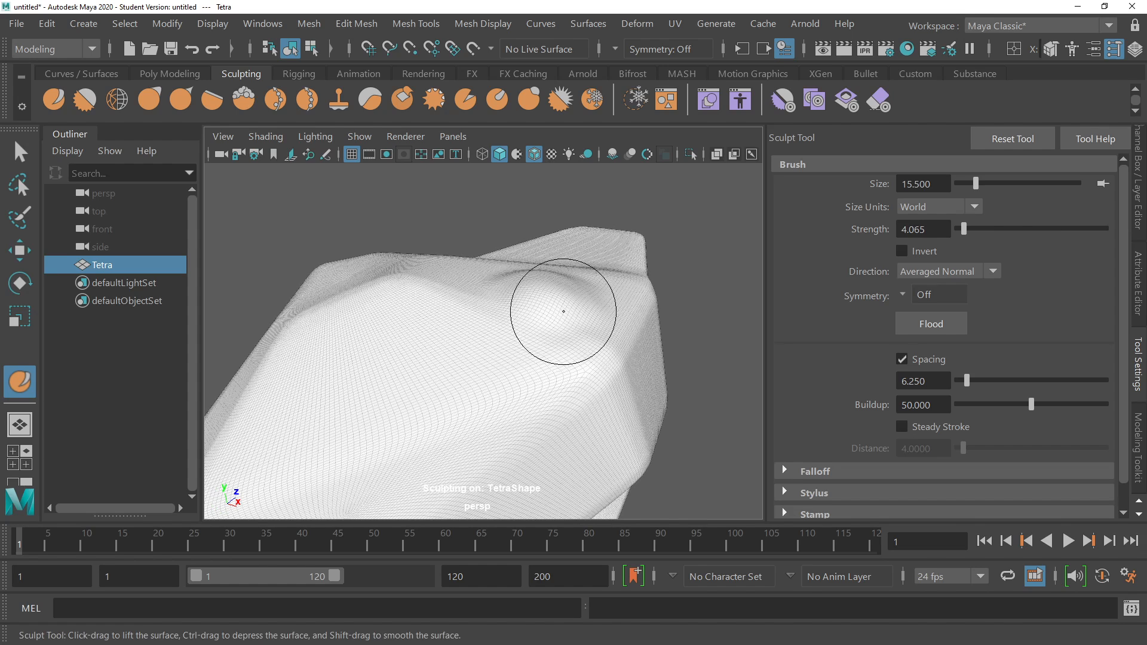
{"action": "key", "text": "ctrl+z"}
{"action": "key", "text": "ctrl+z"}
{"action": "key", "text": "ctrl+z"}
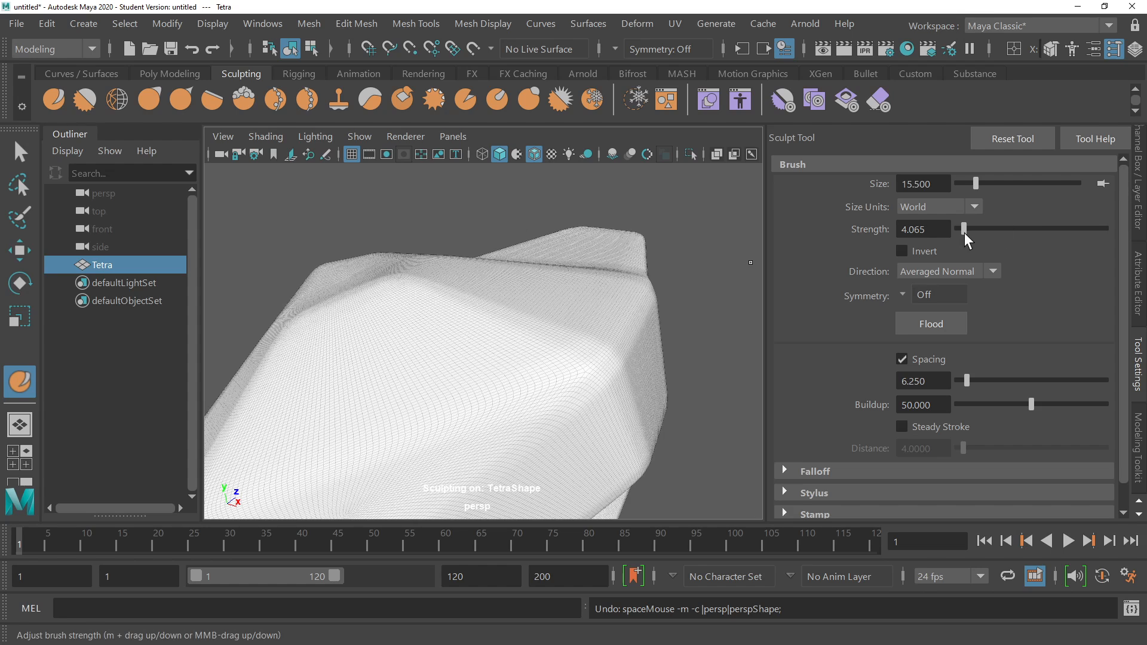
Set the Sculpt brush buildup to 20.325 and strength to 75.203, and test them with a bump near Tetra's upper edge.
{"action": "left_click_drag", "start_coordinate": [965, 228], "coordinate": [973, 228]}
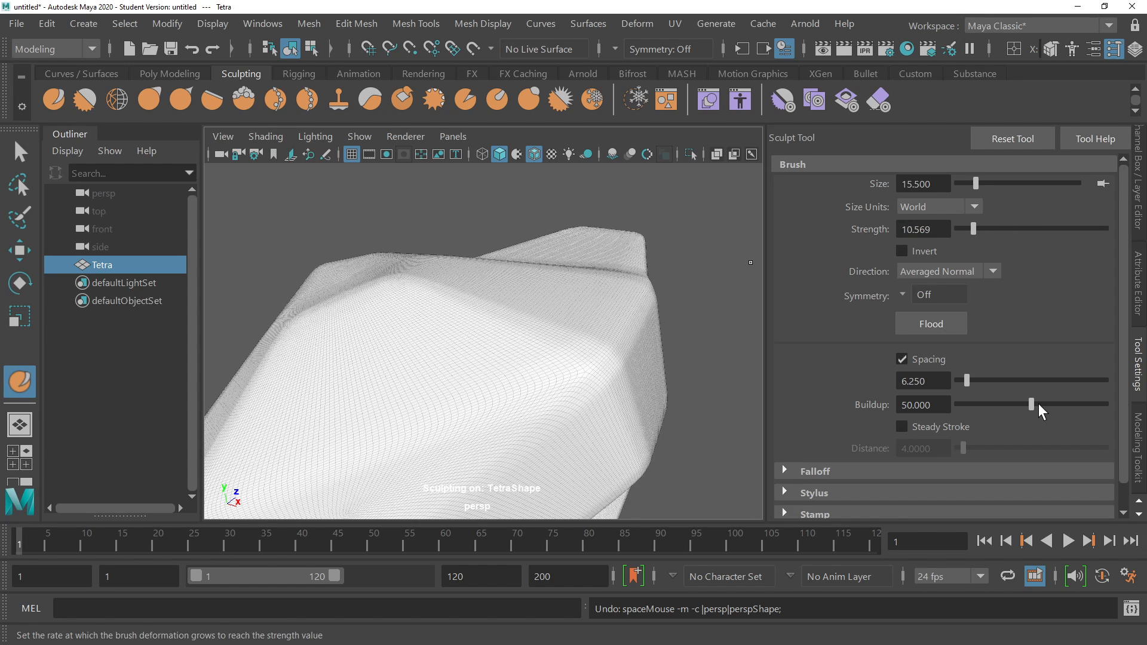
{"action": "left_click_drag", "start_coordinate": [1031, 402], "coordinate": [987, 401]}
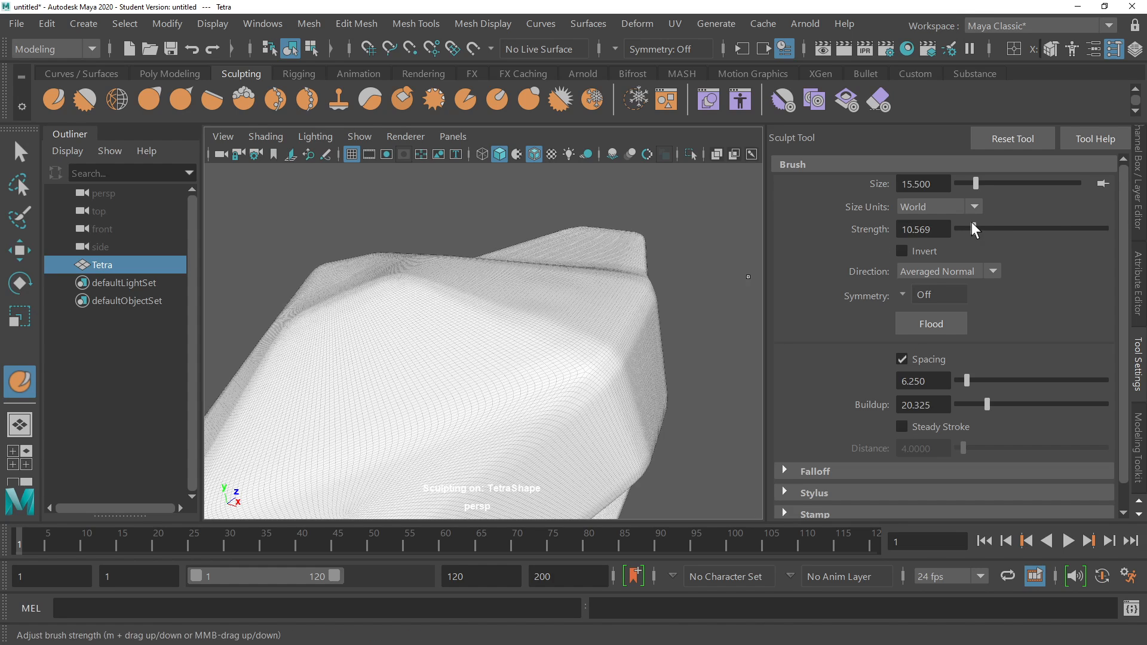
{"action": "left_click_drag", "start_coordinate": [1067, 236], "coordinate": [1070, 236]}
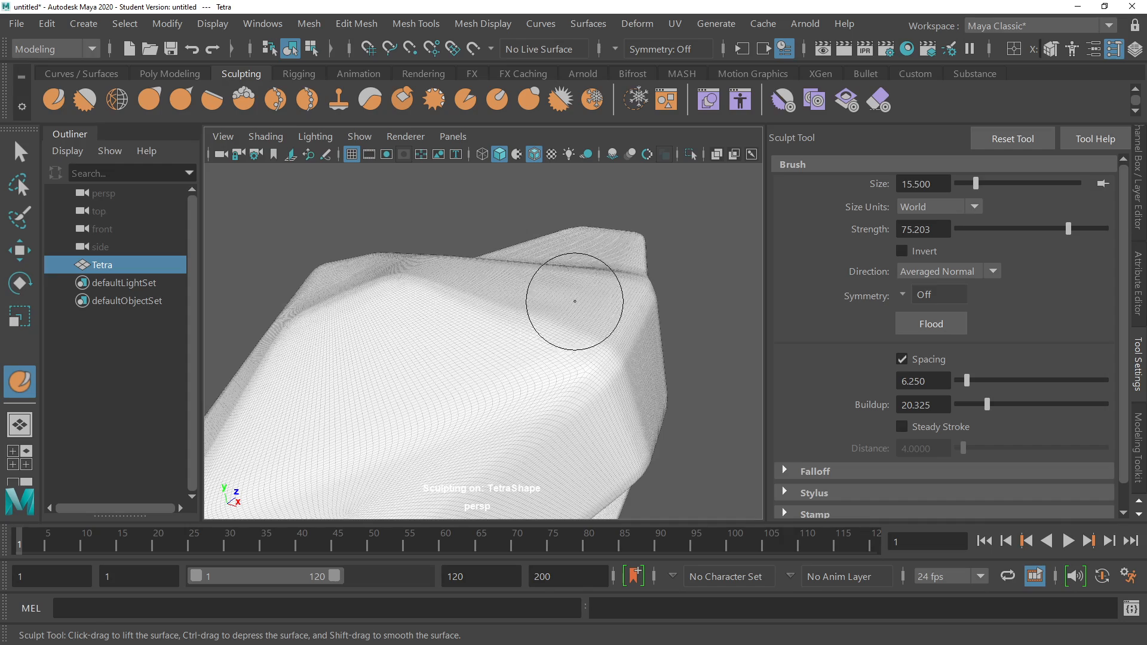
{"action": "mouse_move", "coordinate": [576, 299]}
{"action": "left_mouse_down"}
{"action": "mouse_move", "coordinate": [550, 287]}
{"action": "mouse_move", "coordinate": [562, 276]}
{"action": "left_mouse_up"}
{"action": "mouse_move", "coordinate": [648, 323]}
{"action": "left_mouse_down", "text": "alt"}
{"action": "mouse_move", "coordinate": [661, 320]}
{"action": "mouse_move", "coordinate": [548, 313]}
{"action": "mouse_move", "coordinate": [589, 290]}
{"action": "mouse_move", "coordinate": [563, 290]}
{"action": "left_mouse_up", "text": "alt"}
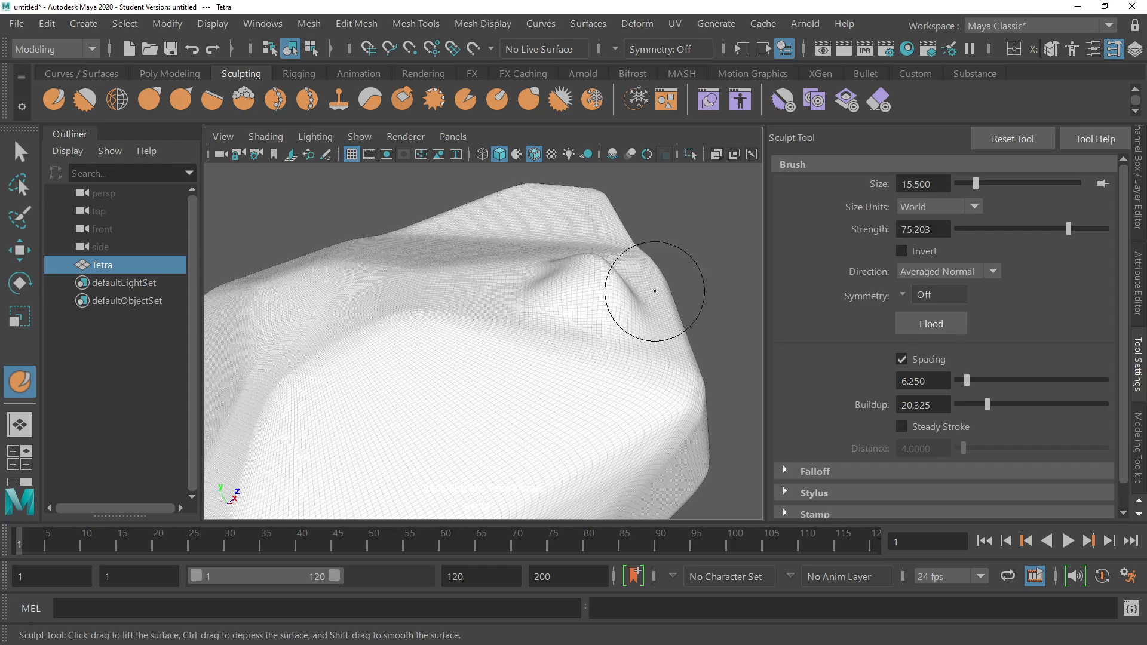
{"action": "left_click_drag", "start_coordinate": [653, 289], "coordinate": [628, 290], "text": "alt"}
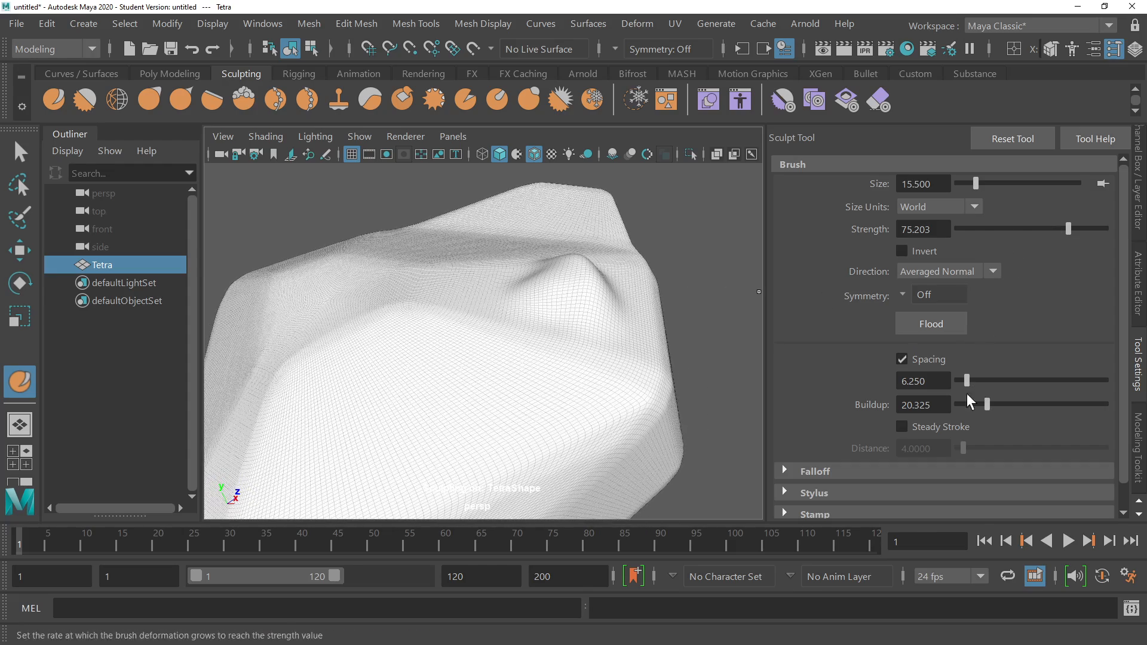
Set the brush buildup to 50, try lifting a spike beside the bump, and undo the strokes.
{"action": "left_click", "coordinate": [1019, 404]}
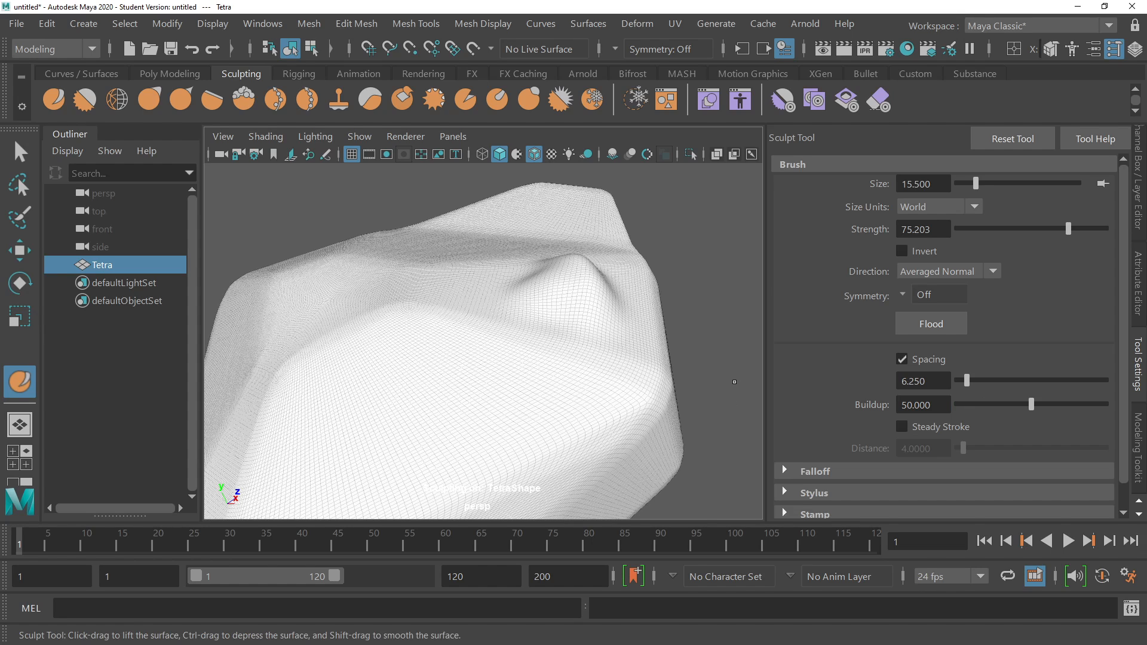
{"action": "left_click_drag", "start_coordinate": [507, 291], "coordinate": [526, 279]}
{"action": "scroll", "coordinate": [516, 291], "scroll_direction": "down", "scroll_amount": 2}
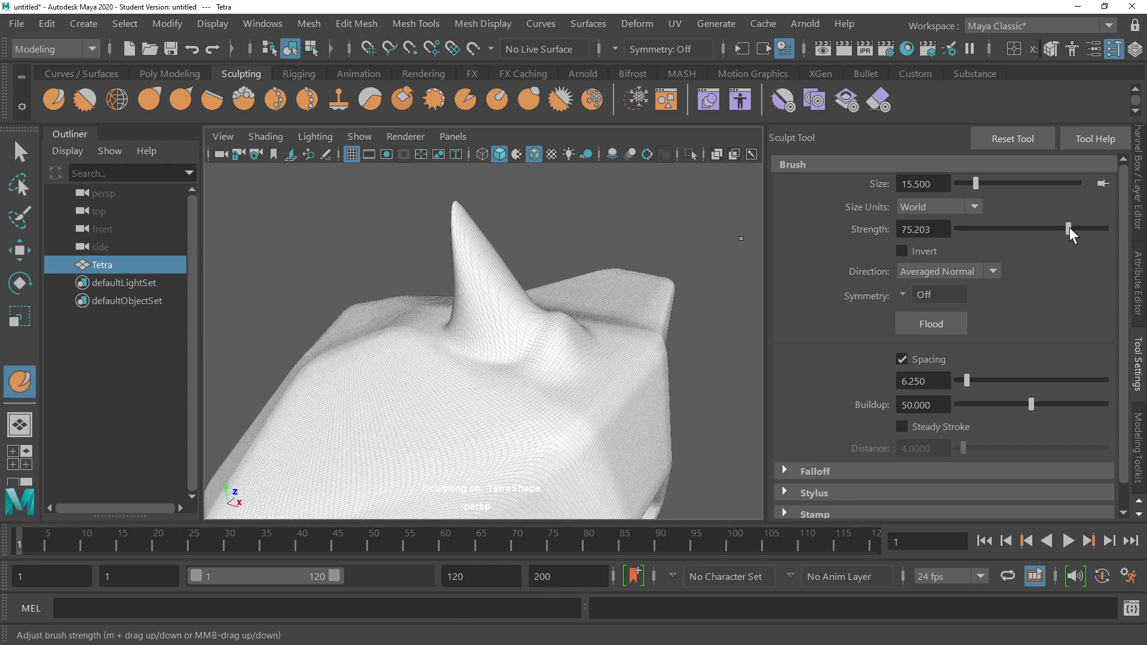
{"action": "key", "text": "ctrl+z"}
{"action": "key", "text": "ctrl+z"}
{"action": "key", "text": "ctrl+z"}
{"action": "key", "text": "ctrl+z"}
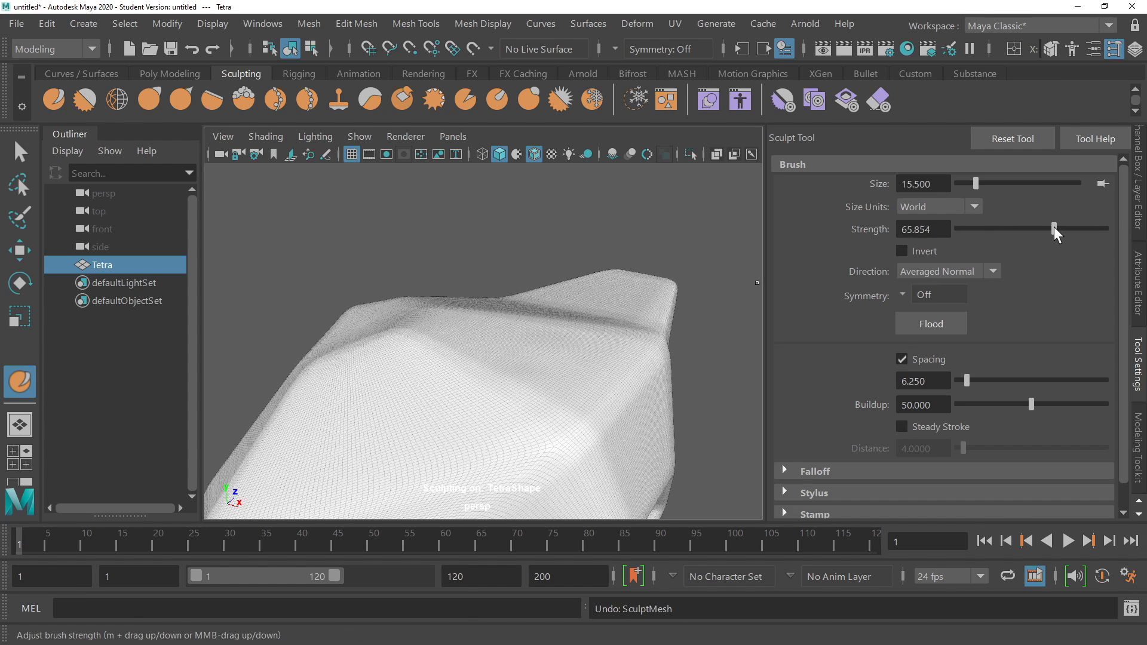
Reduce the Sculpt brush strength to 8.943, try a gentle bump on Tetra and undo it.
{"action": "left_click_drag", "start_coordinate": [1054, 227], "coordinate": [998, 229]}
{"action": "left_click_drag", "start_coordinate": [978, 236], "coordinate": [970, 239]}
{"action": "left_click_drag", "start_coordinate": [532, 335], "coordinate": [541, 325]}
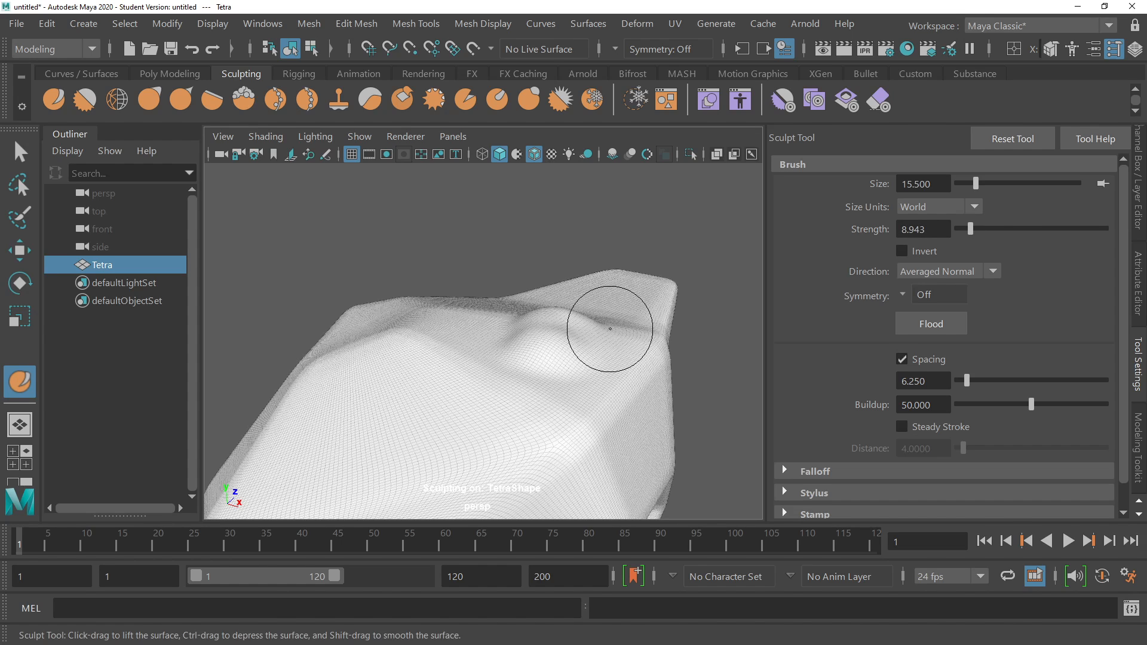
{"action": "key", "text": "ctrl+z"}
{"action": "scroll", "coordinate": [621, 323], "scroll_direction": "down", "scroll_amount": 5}
{"action": "mouse_move", "coordinate": [615, 349]}
{"action": "left_mouse_down", "text": "alt"}
{"action": "mouse_move", "coordinate": [629, 335]}
{"action": "mouse_move", "coordinate": [484, 345]}
{"action": "mouse_move", "coordinate": [558, 348]}
{"action": "mouse_move", "coordinate": [540, 339]}
{"action": "mouse_move", "coordinate": [574, 266]}
{"action": "mouse_move", "coordinate": [224, 172]}
{"action": "left_mouse_up", "text": "alt"}
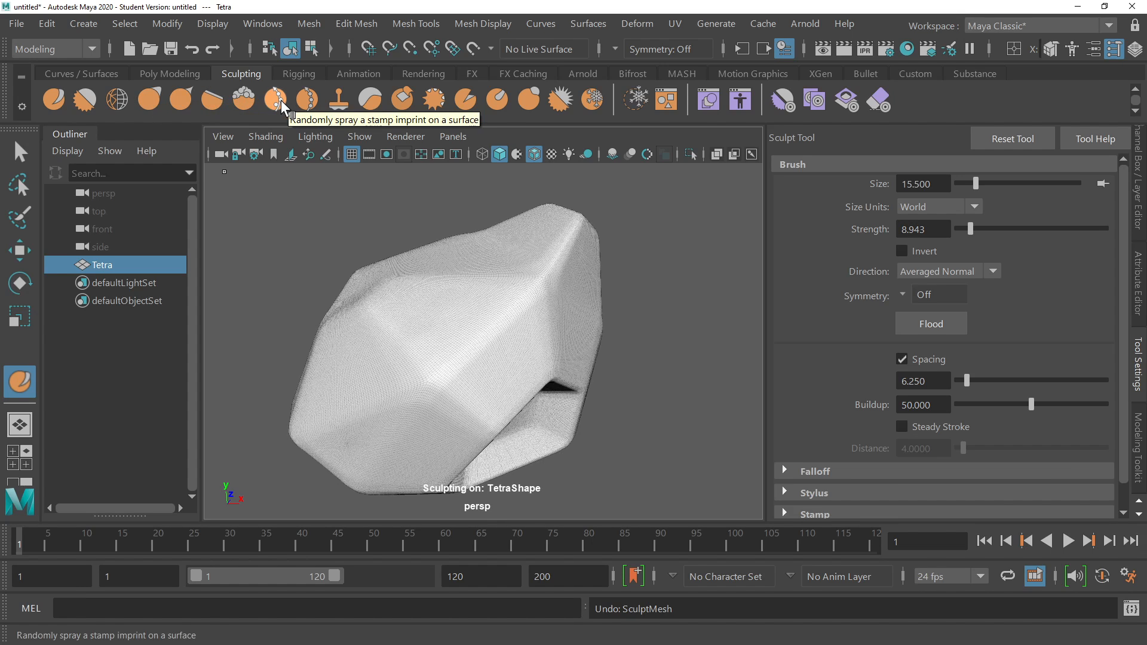
Try the Foamy tool on Tetra's upper surface, undo the stroke and return to the Sculpt tool.
{"action": "left_click", "coordinate": [242, 98]}
{"action": "left_click_drag", "start_coordinate": [479, 297], "coordinate": [457, 323]}
{"action": "scroll", "coordinate": [457, 323], "scroll_direction": "up", "scroll_amount": 10}
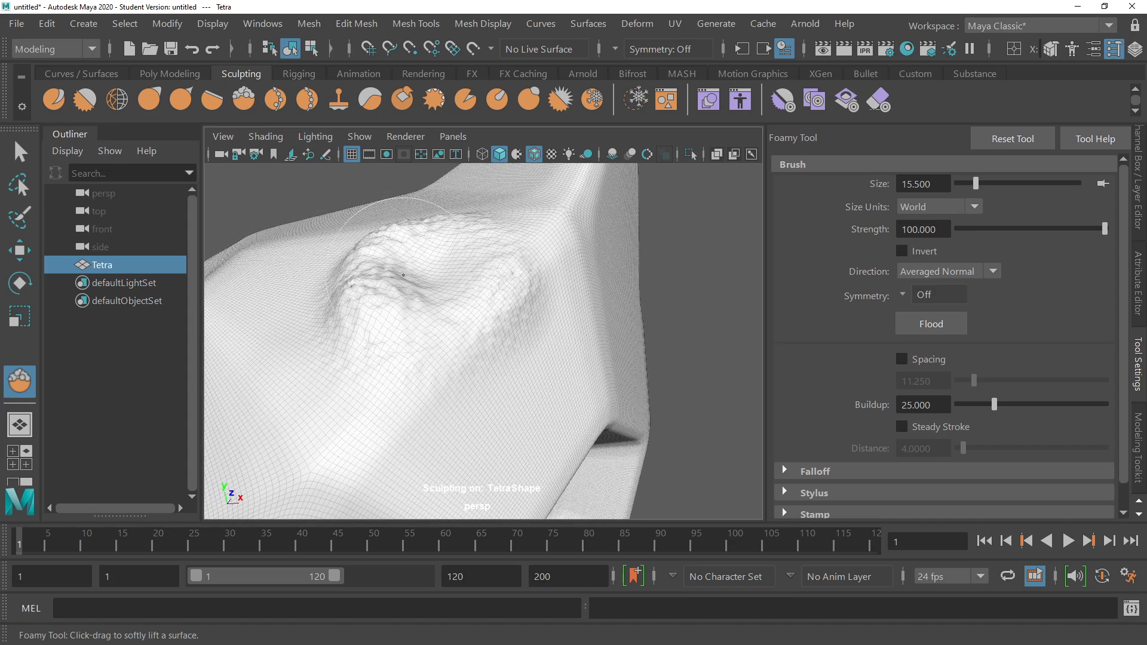
{"action": "key", "text": "ctrl+z"}
{"action": "scroll", "coordinate": [387, 294], "scroll_direction": "down", "scroll_amount": 6}
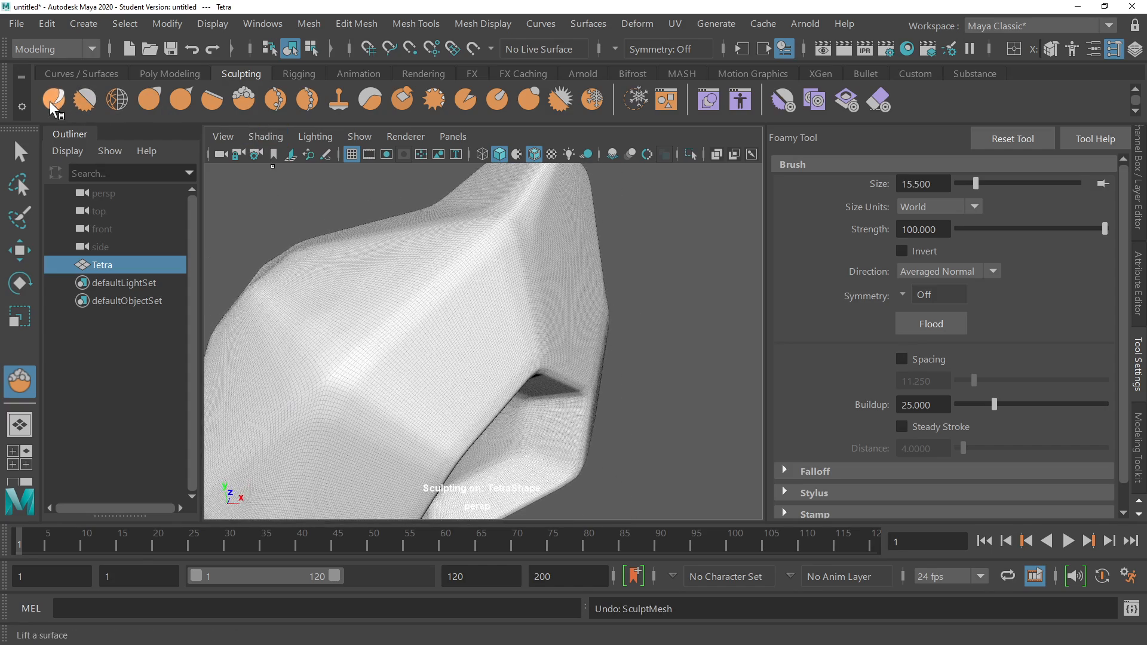
{"action": "left_click", "coordinate": [54, 99]}
{"action": "scroll", "coordinate": [592, 352], "scroll_direction": "down", "scroll_amount": 4}
{"action": "mouse_move", "coordinate": [574, 382]}
{"action": "left_mouse_down", "text": "alt"}
{"action": "mouse_move", "coordinate": [589, 299]}
{"action": "mouse_move", "coordinate": [620, 279]}
{"action": "mouse_move", "coordinate": [553, 353]}
{"action": "mouse_move", "coordinate": [658, 300]}
{"action": "left_mouse_up", "text": "alt"}
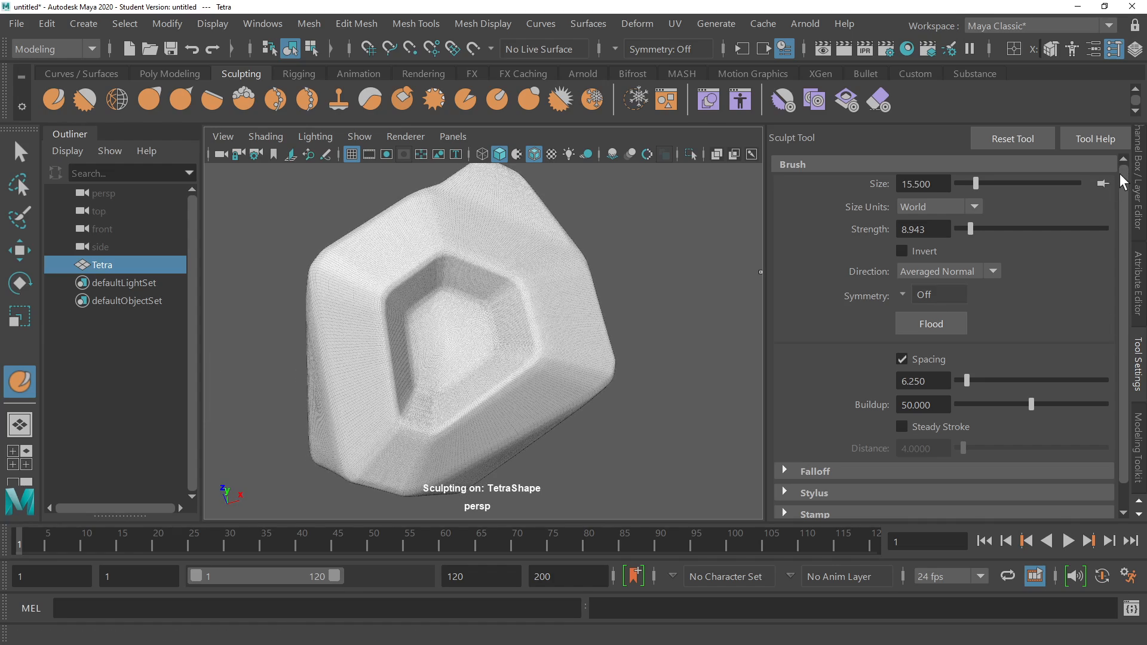
Open the Sculpt tool's Stamp settings and turn on Use Stamp with the cloud-like stamp image.
{"action": "scroll", "coordinate": [1122, 182], "scroll_direction": "down", "scroll_amount": 2}
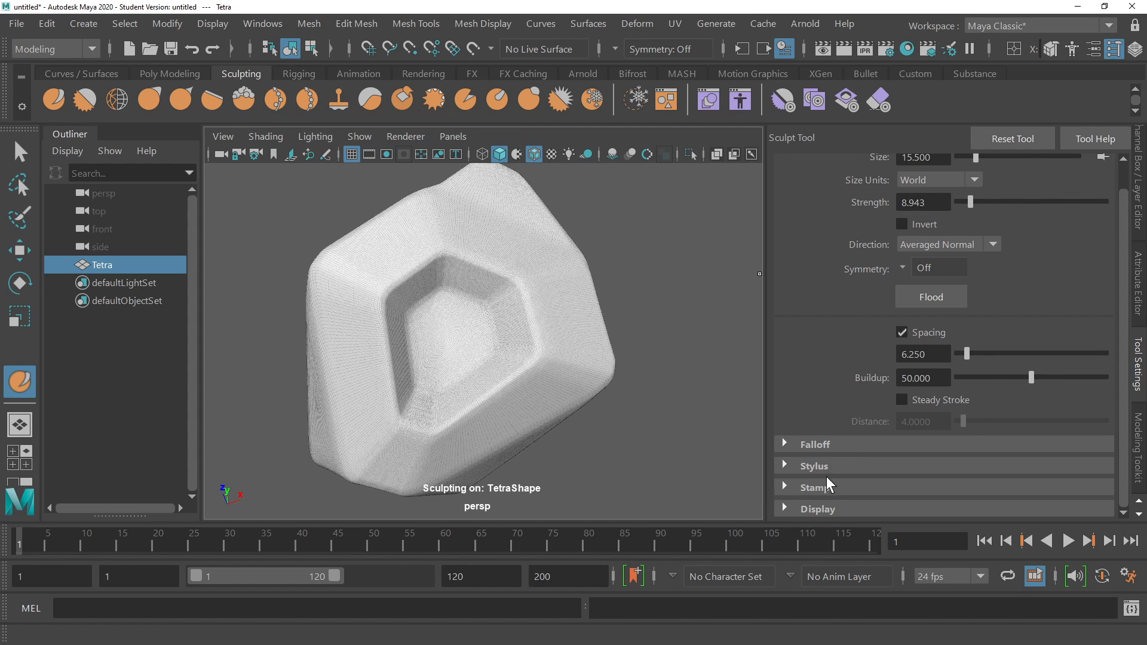
{"action": "left_click", "coordinate": [795, 486]}
{"action": "scroll", "coordinate": [952, 366], "scroll_direction": "down", "scroll_amount": 3}
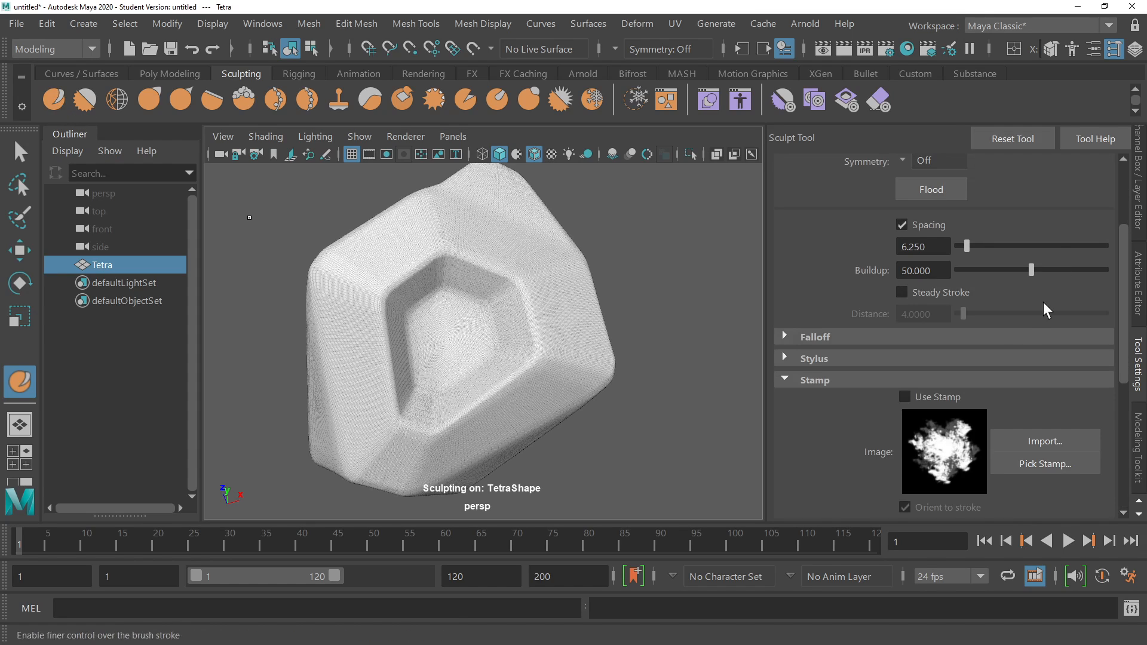
{"action": "scroll", "coordinate": [859, 278], "scroll_direction": "up", "scroll_amount": 4}
{"action": "scroll", "coordinate": [905, 250], "scroll_direction": "down", "scroll_amount": 6}
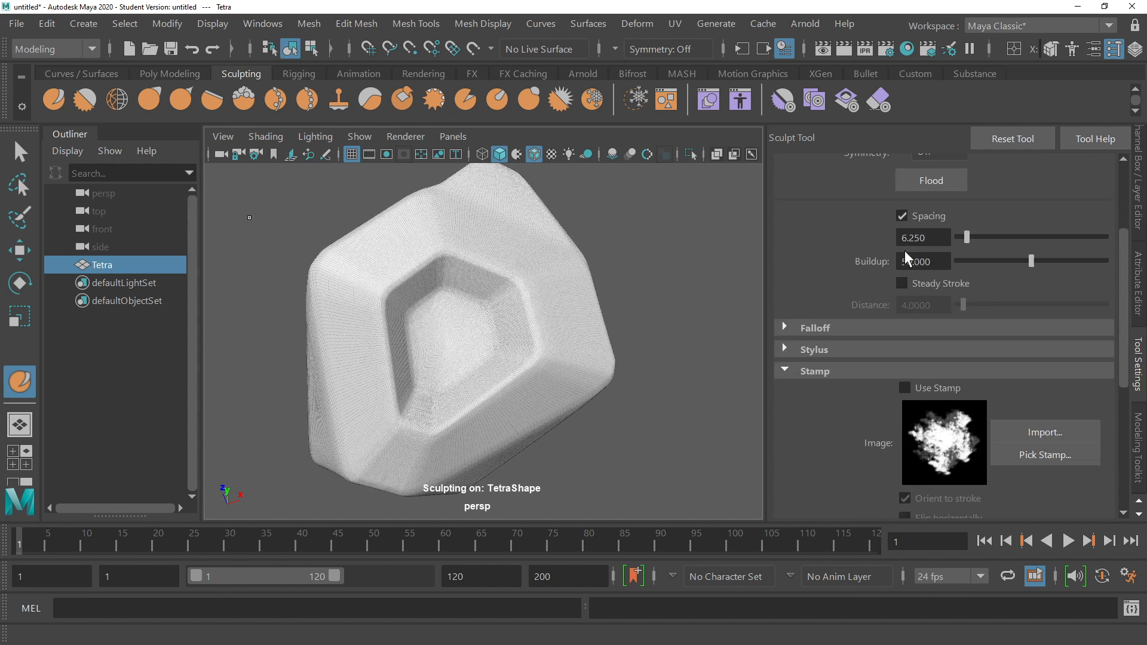
{"action": "scroll", "coordinate": [902, 267], "scroll_direction": "up", "scroll_amount": 2}
{"action": "scroll", "coordinate": [882, 286], "scroll_direction": "down", "scroll_amount": 1}
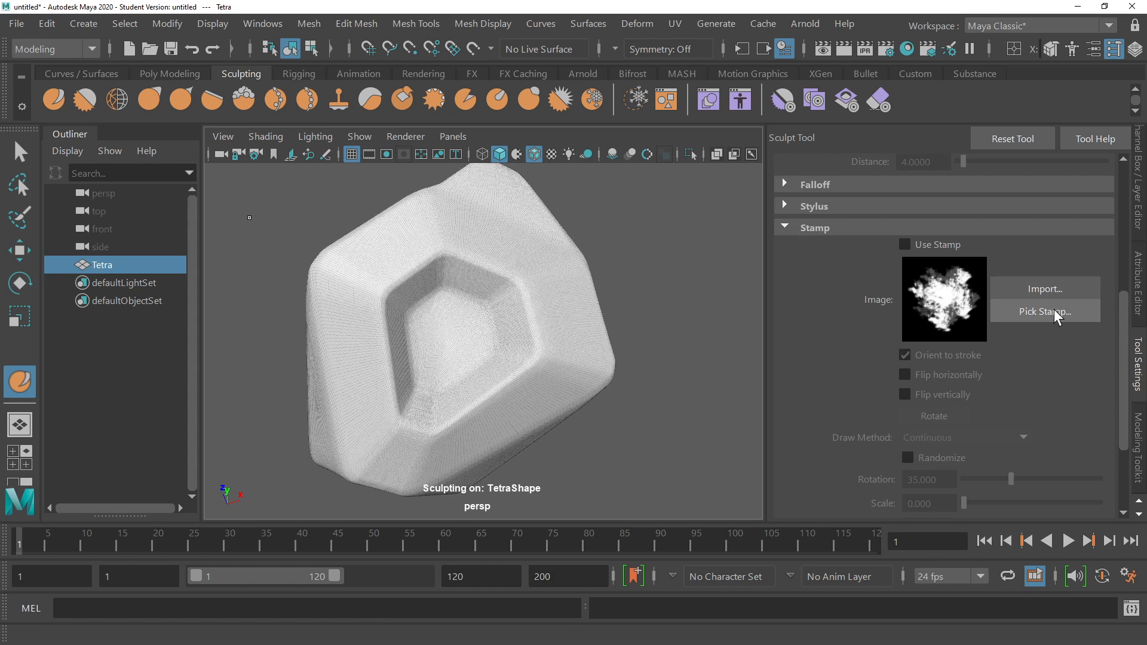
{"action": "left_click", "coordinate": [905, 244]}
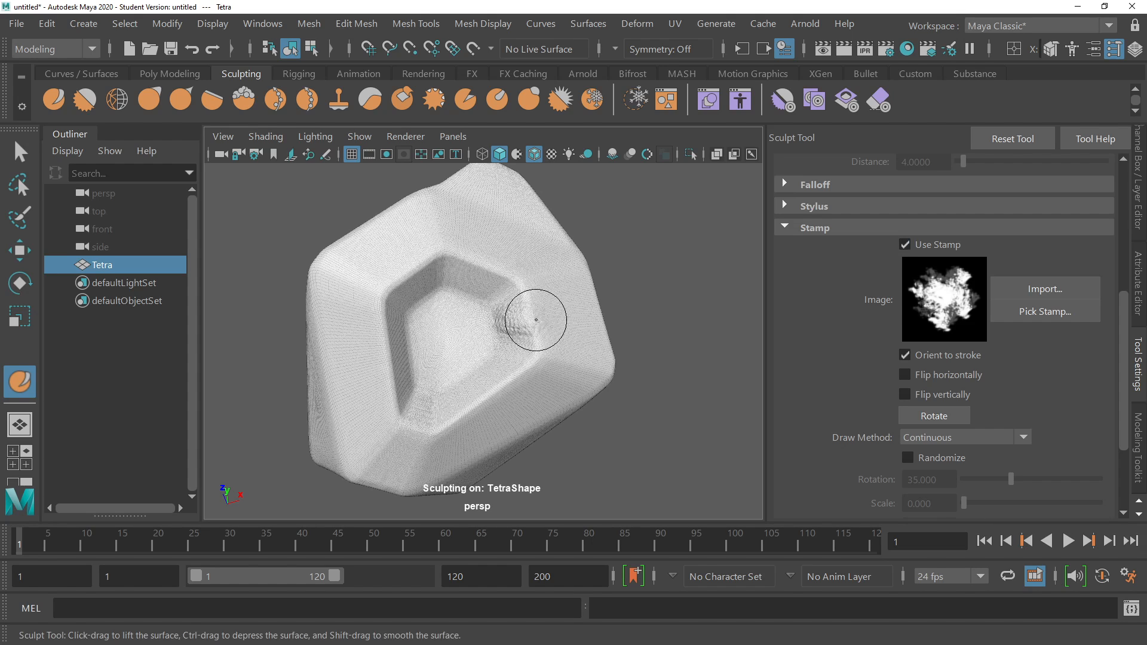
Undo the small test stamp stroke at the recess rim and enlarge the Sculpt brush size to 61.238.
{"action": "key", "text": "ctrl+z"}
{"action": "left_click_drag", "start_coordinate": [488, 320], "coordinate": [575, 325]}
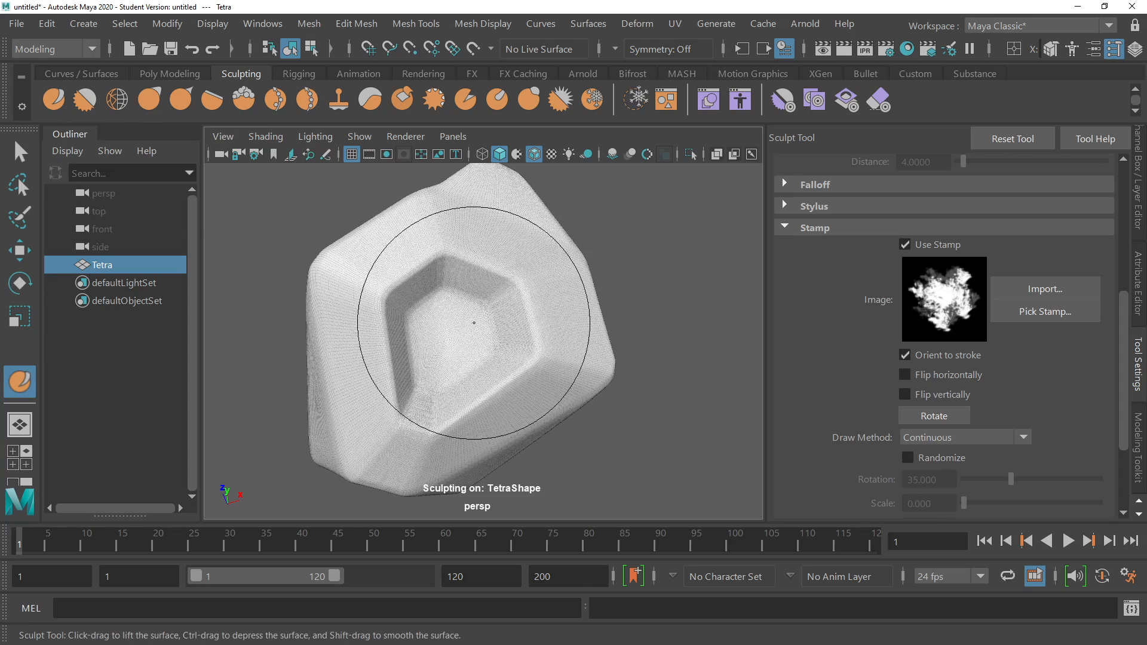
Try stamping rough texture across Tetra's recess and the neighbouring rim, inspect it up close and undo the strokes.
{"action": "left_click_drag", "start_coordinate": [463, 305], "coordinate": [467, 355]}
{"action": "mouse_move", "coordinate": [538, 312]}
{"action": "left_mouse_down", "text": "alt"}
{"action": "mouse_move", "coordinate": [478, 274]}
{"action": "mouse_move", "coordinate": [494, 331]}
{"action": "left_mouse_up", "text": "alt"}
{"action": "right_click_drag", "start_coordinate": [538, 322], "coordinate": [824, 315], "text": "alt"}
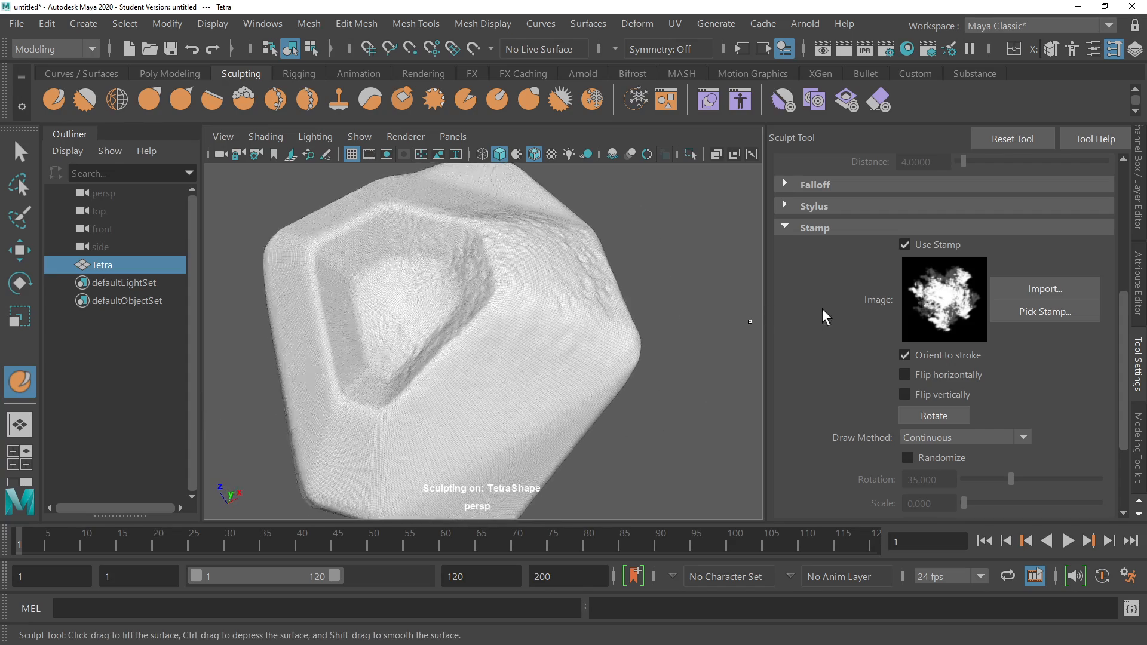
{"action": "left_click_drag", "start_coordinate": [507, 304], "coordinate": [533, 317], "text": "alt"}
{"action": "scroll", "coordinate": [527, 307], "scroll_direction": "up", "scroll_amount": 4}
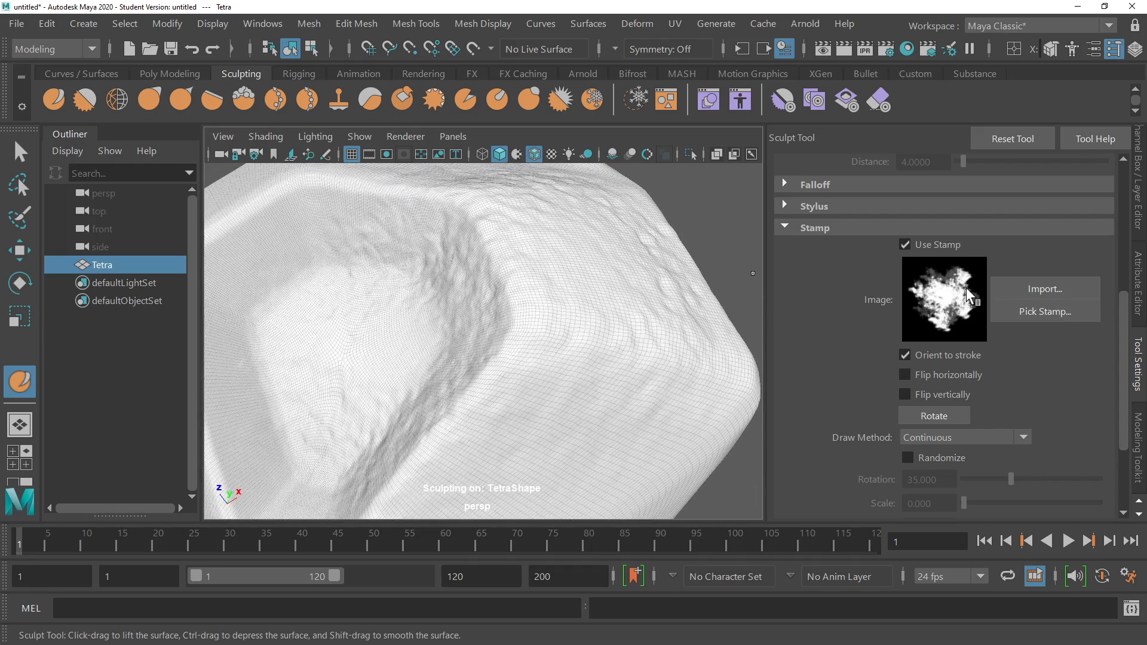
{"action": "right_click_drag", "start_coordinate": [966, 288], "coordinate": [539, 298], "text": "alt"}
{"action": "key", "text": "ctrl+z"}
{"action": "key", "text": "ctrl+z"}
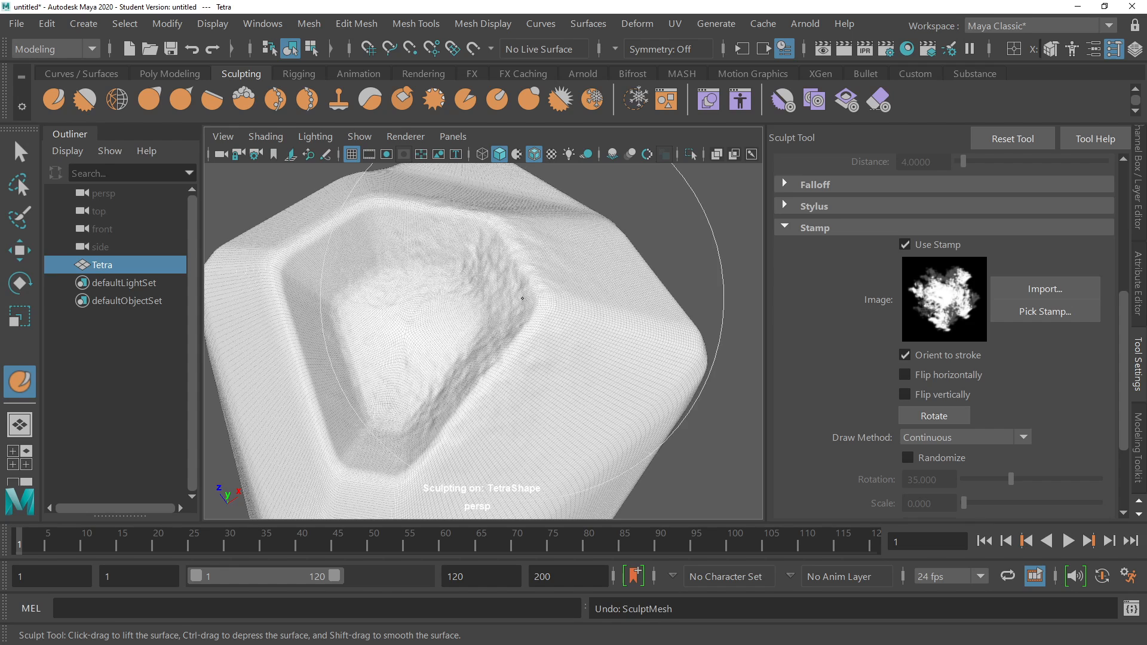
{"action": "key", "text": "ctrl+z"}
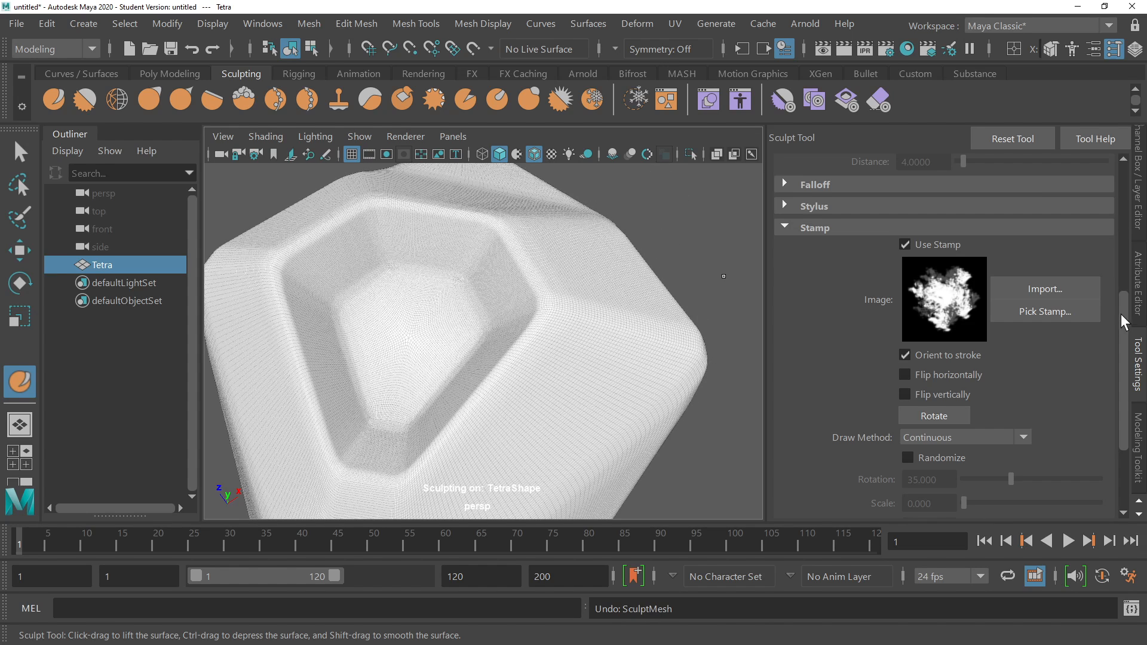
Set the Sculpt brush strength to 17.48 and stamp a rocky texture over the faces beside Tetra's recess.
{"action": "left_click_drag", "start_coordinate": [1122, 323], "coordinate": [1123, 190]}
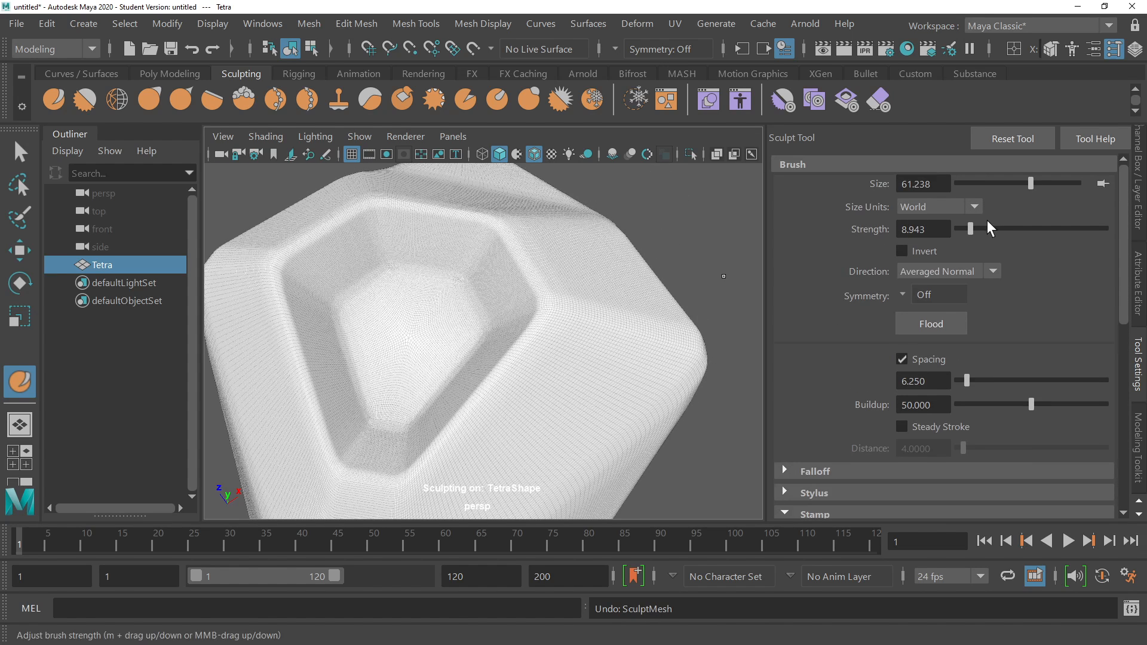
{"action": "left_click_drag", "start_coordinate": [976, 229], "coordinate": [983, 228]}
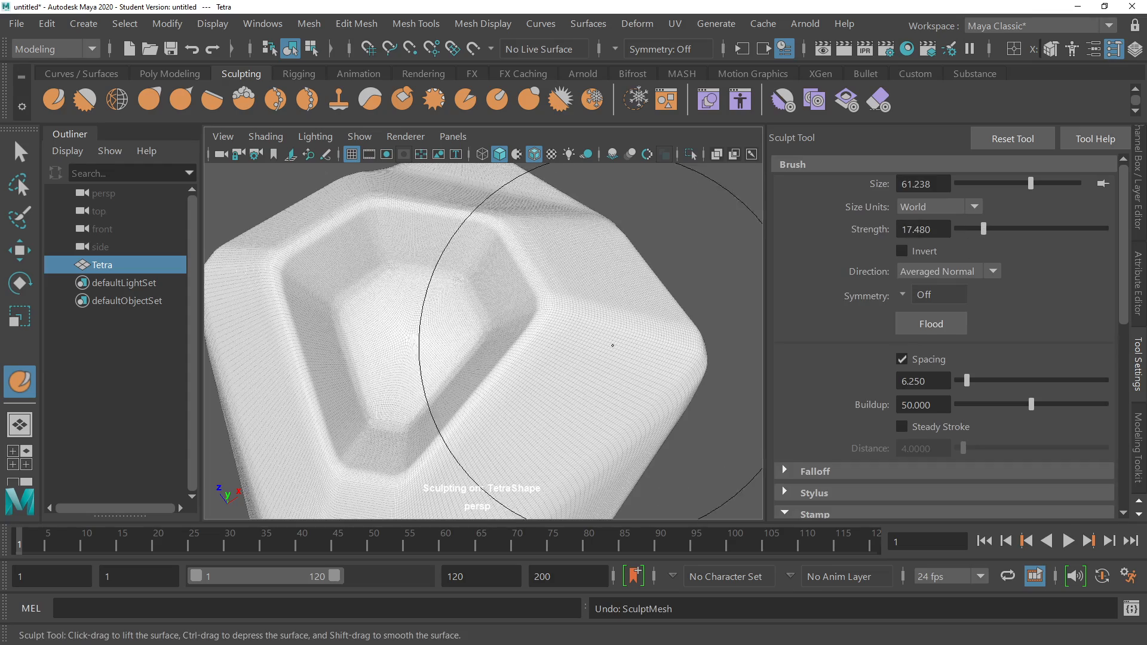
{"action": "mouse_move", "coordinate": [611, 346]}
{"action": "left_mouse_down"}
{"action": "mouse_move", "coordinate": [615, 362]}
{"action": "mouse_move", "coordinate": [493, 276]}
{"action": "left_mouse_up"}
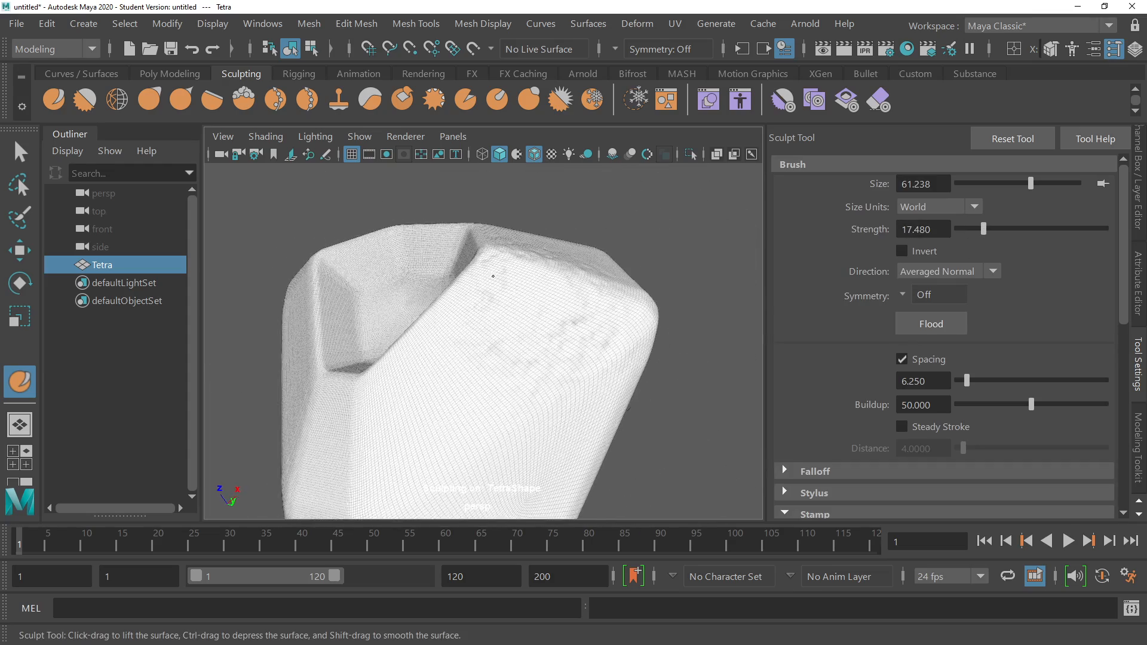
{"action": "mouse_move", "coordinate": [553, 325]}
{"action": "left_mouse_down", "text": "alt"}
{"action": "mouse_move", "coordinate": [581, 371]}
{"action": "mouse_move", "coordinate": [548, 334]}
{"action": "mouse_move", "coordinate": [398, 256]}
{"action": "mouse_move", "coordinate": [425, 300]}
{"action": "mouse_move", "coordinate": [512, 328]}
{"action": "mouse_move", "coordinate": [637, 317]}
{"action": "mouse_move", "coordinate": [589, 299]}
{"action": "mouse_move", "coordinate": [489, 299]}
{"action": "mouse_move", "coordinate": [510, 323]}
{"action": "left_mouse_up", "text": "alt"}
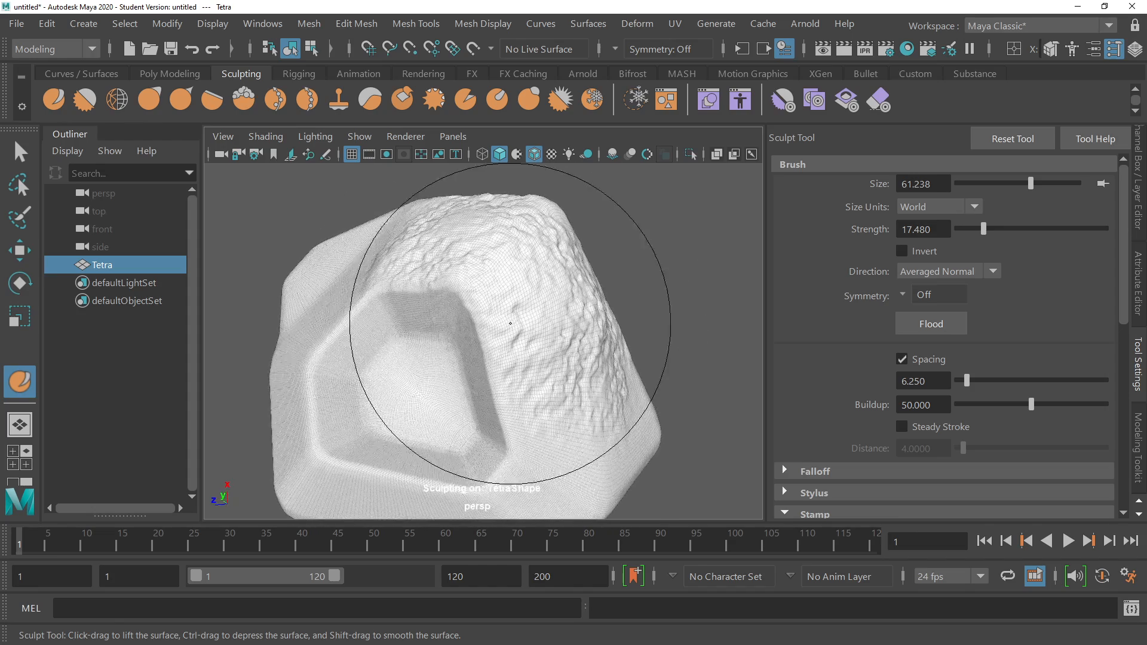
{"action": "scroll", "coordinate": [510, 323], "scroll_direction": "down", "scroll_amount": 3}
{"action": "mouse_move", "coordinate": [705, 267]}
{"action": "left_mouse_down", "text": "alt"}
{"action": "mouse_move", "coordinate": [715, 274]}
{"action": "mouse_move", "coordinate": [697, 277]}
{"action": "left_mouse_up", "text": "alt"}
{"action": "scroll", "coordinate": [697, 277], "scroll_direction": "up", "scroll_amount": 4}
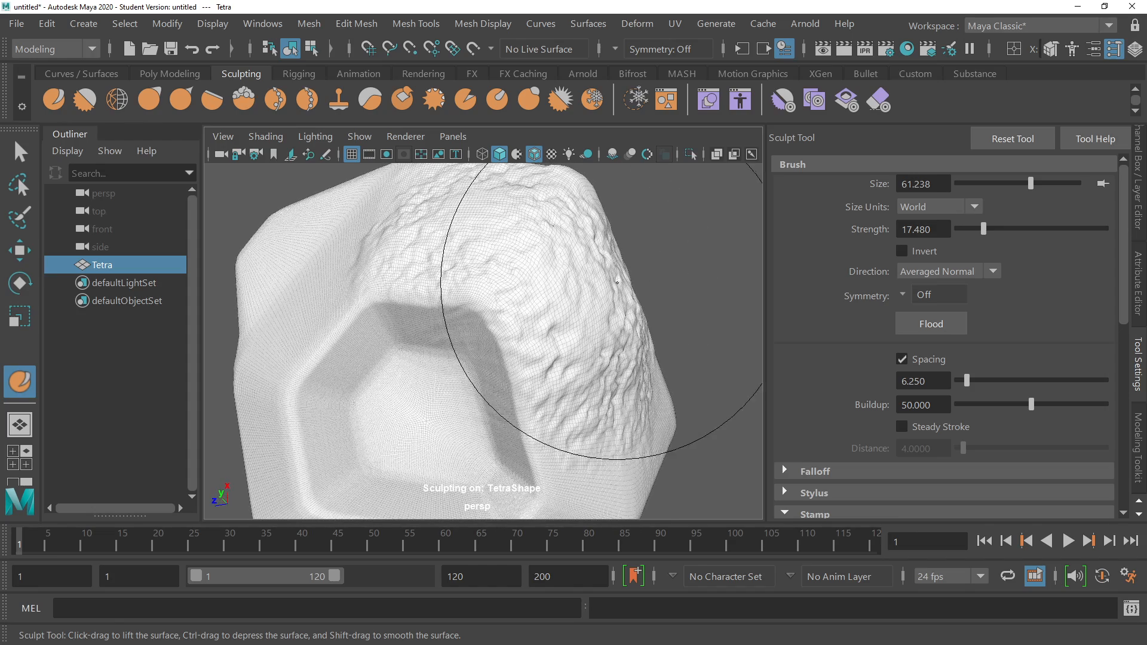
Undo the most recent rocky stamp strokes on the faces beside the recess.
{"action": "key", "text": "ctrl+z"}
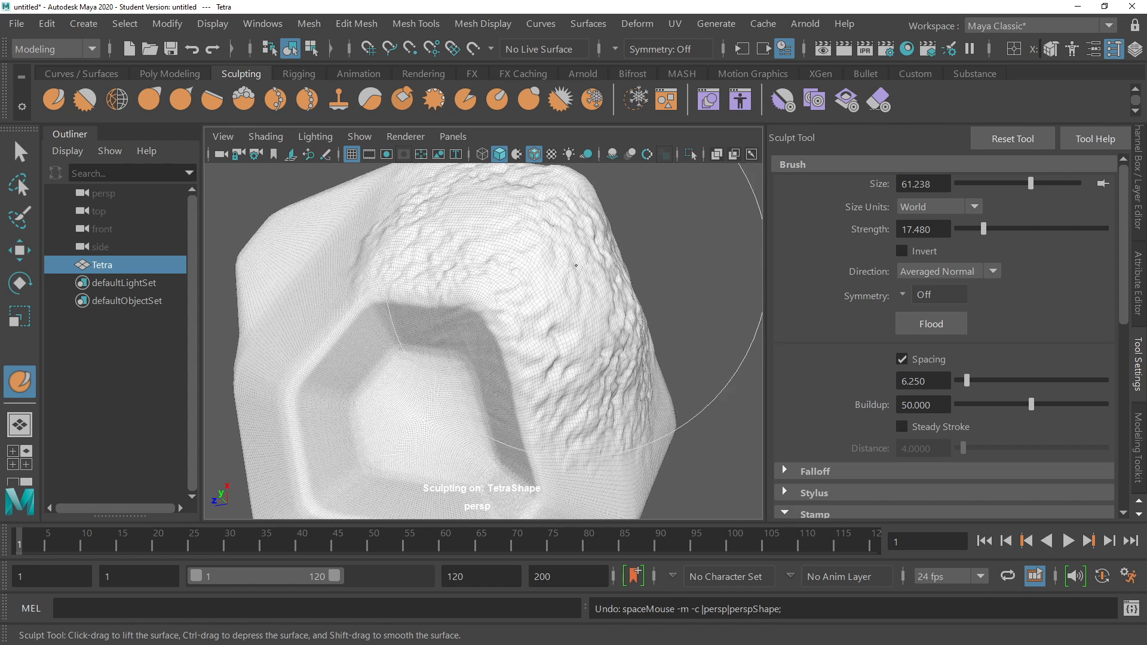
{"action": "key", "text": "ctrl+z"}
{"action": "key", "text": "ctrl+z"}
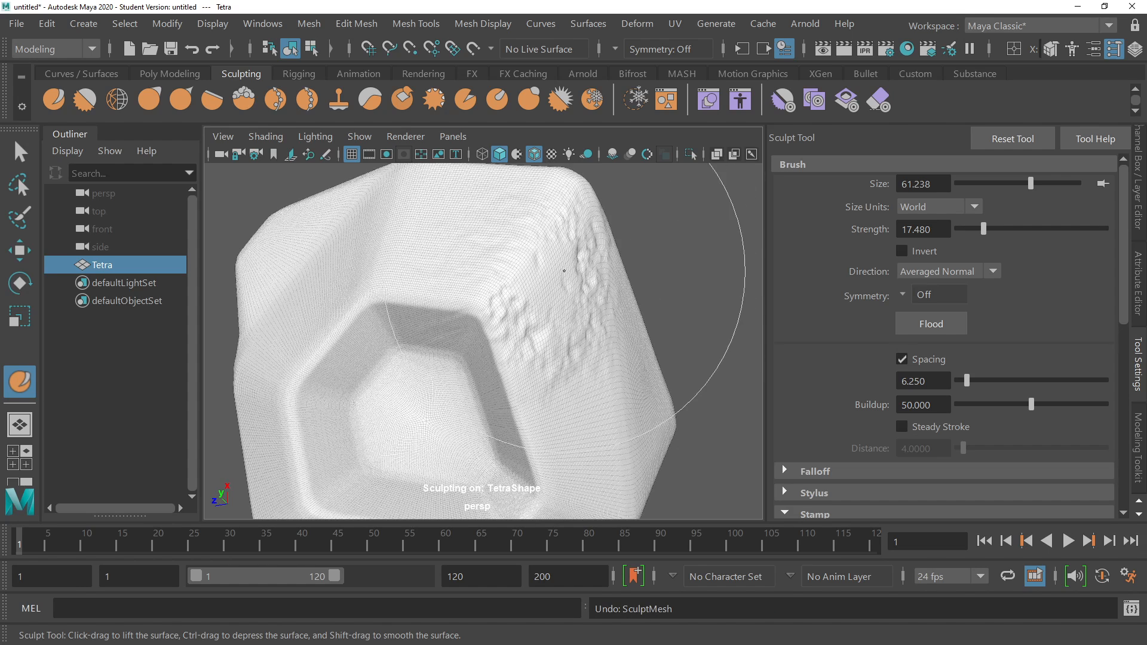
Undo the remaining rocky stamp strokes on the faces next to Tetra's recess.
{"action": "key", "text": "ctrl+z"}
{"action": "key", "text": "ctrl+z"}
{"action": "key", "text": "ctrl+z"}
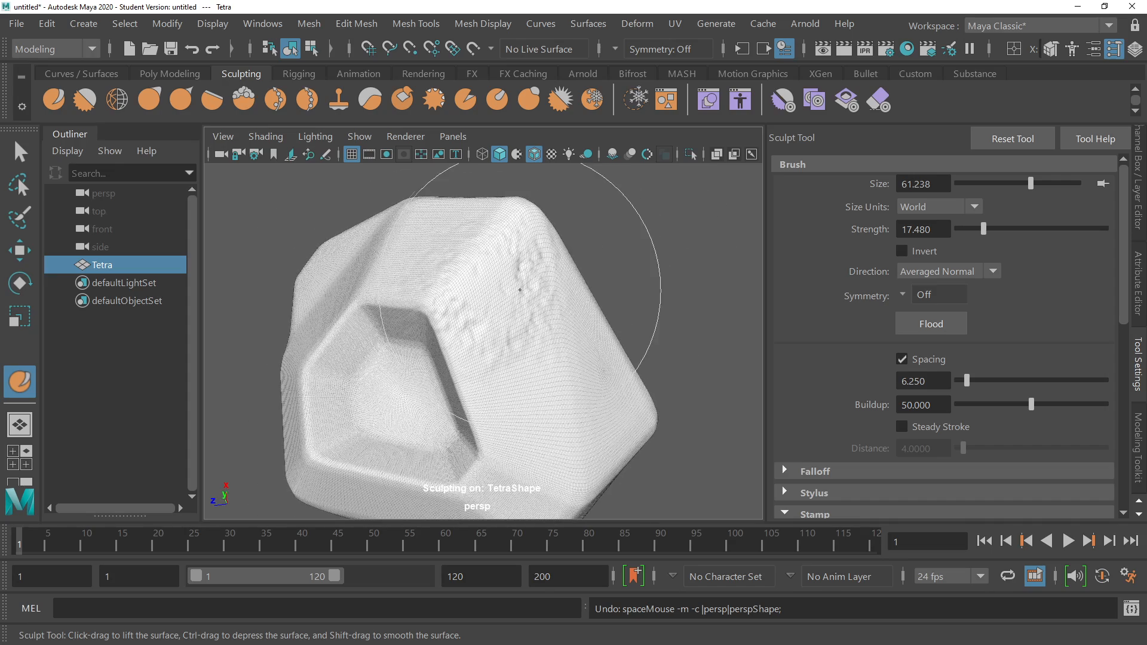
{"action": "key", "text": "ctrl+z"}
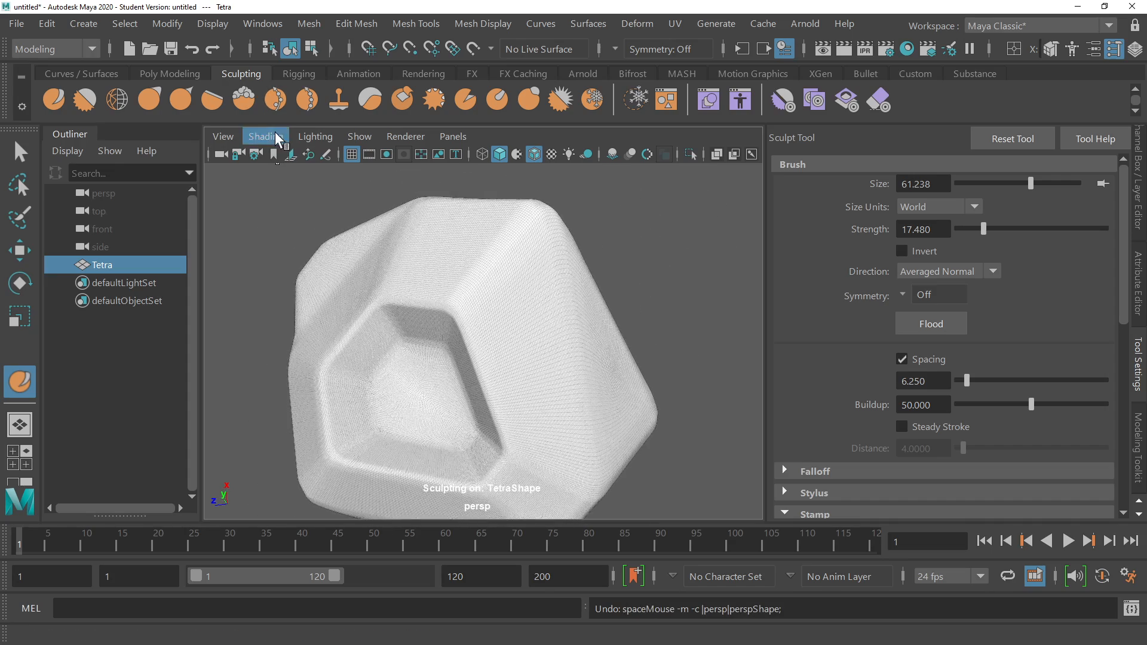
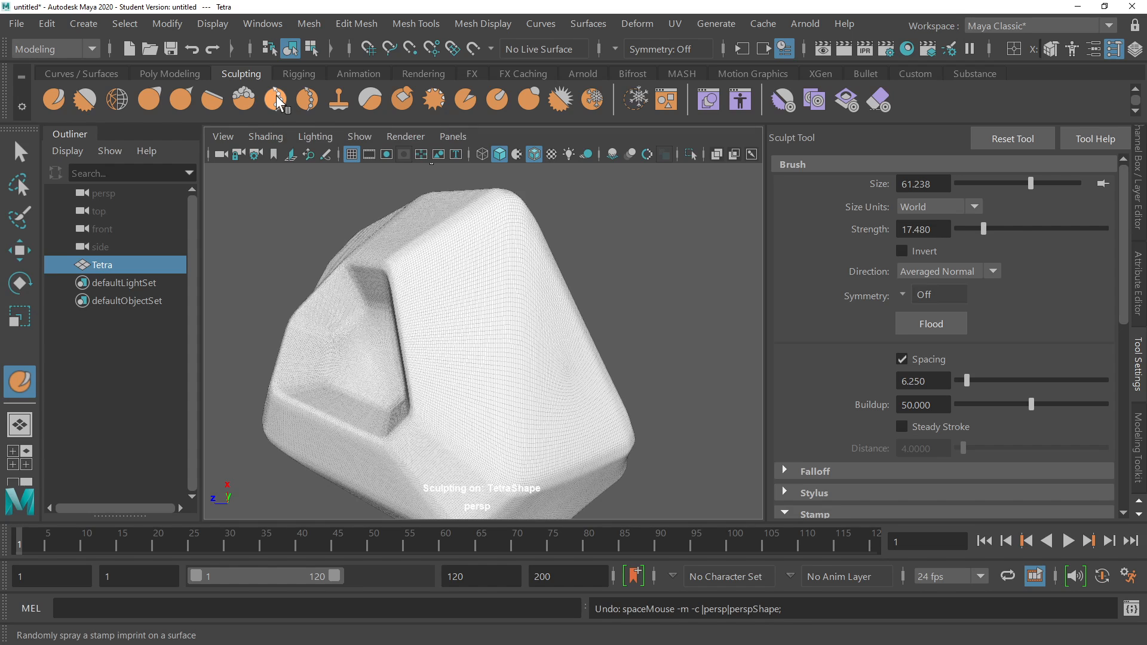
Switch to the Spray tool and try spraying the brick tile stamp over the large faces beside Tetra's recess.
{"action": "left_click", "coordinate": [278, 100]}
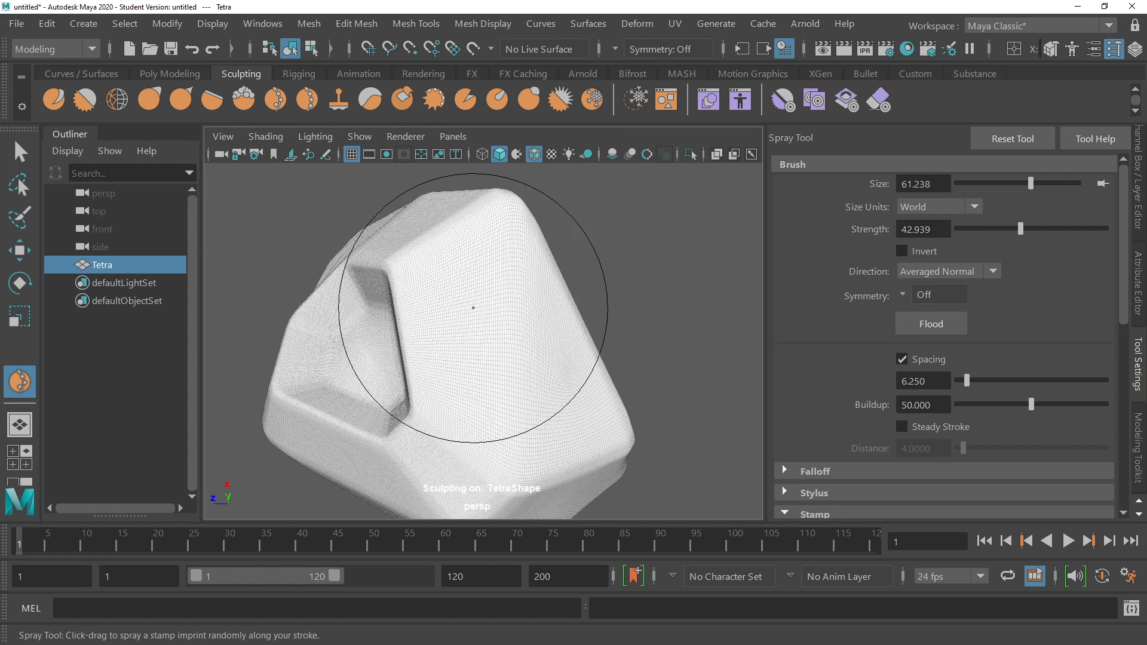
{"action": "scroll", "coordinate": [982, 252], "scroll_direction": "down", "scroll_amount": 5}
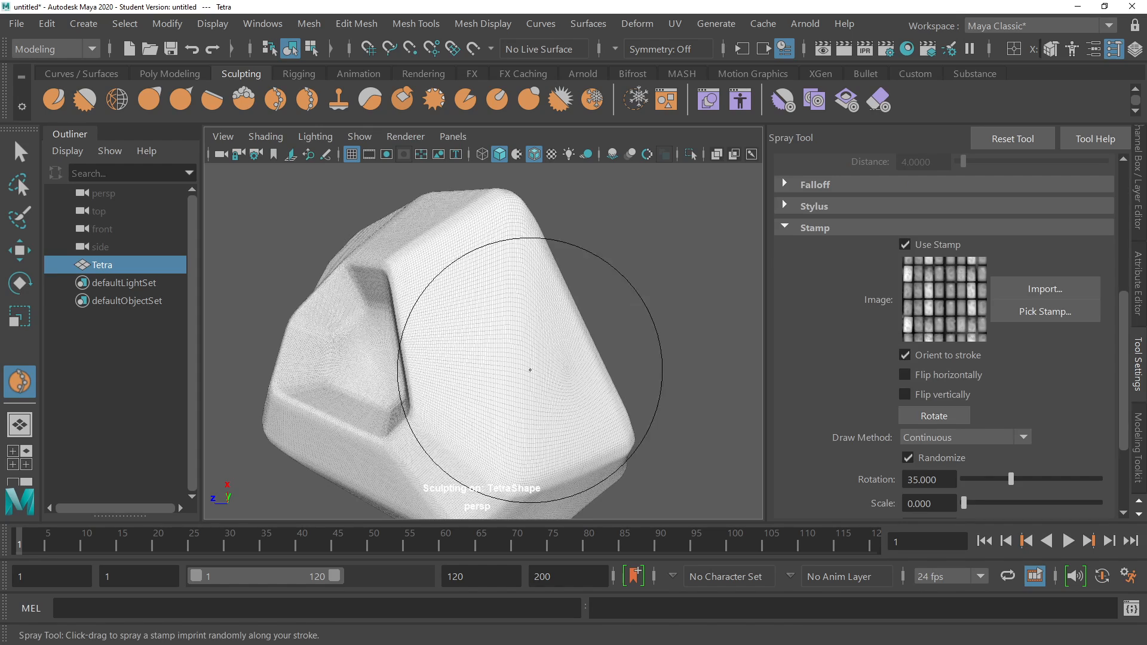
{"action": "mouse_move", "coordinate": [490, 326]}
{"action": "left_mouse_down"}
{"action": "mouse_move", "coordinate": [474, 360]}
{"action": "mouse_move", "coordinate": [568, 321]}
{"action": "mouse_move", "coordinate": [481, 333]}
{"action": "mouse_move", "coordinate": [478, 293]}
{"action": "mouse_move", "coordinate": [486, 364]}
{"action": "mouse_move", "coordinate": [412, 370]}
{"action": "mouse_move", "coordinate": [589, 327]}
{"action": "left_mouse_up"}
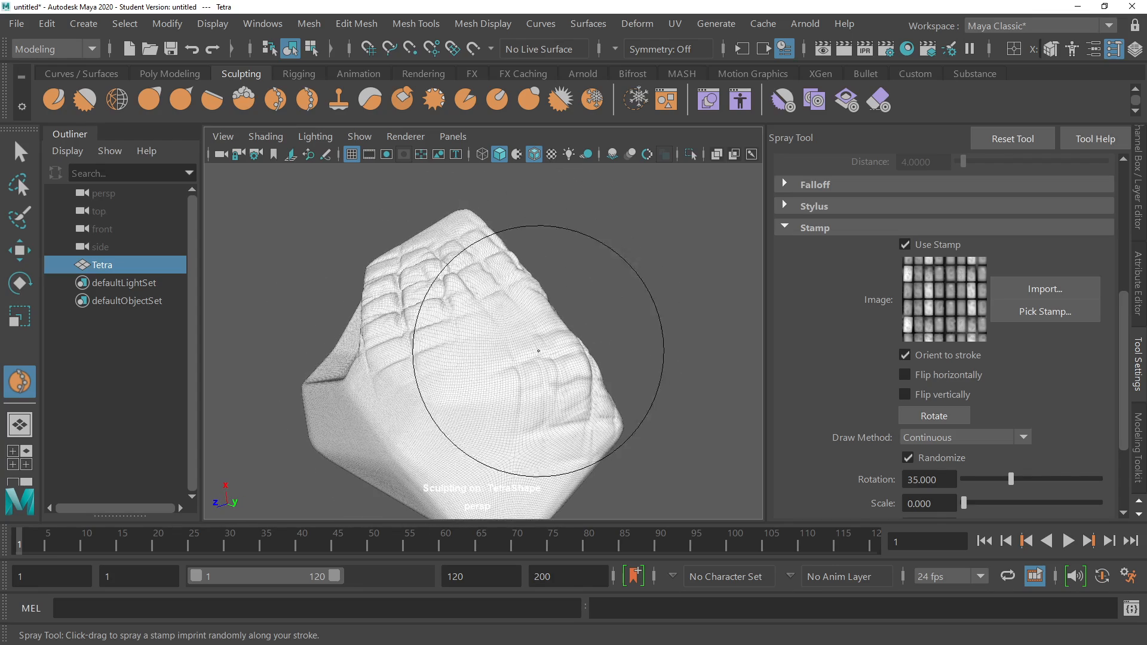
{"action": "mouse_move", "coordinate": [449, 366]}
{"action": "left_mouse_down"}
{"action": "mouse_move", "coordinate": [468, 384]}
{"action": "mouse_move", "coordinate": [488, 375]}
{"action": "mouse_move", "coordinate": [487, 395]}
{"action": "left_mouse_up"}
{"action": "mouse_move", "coordinate": [463, 388]}
{"action": "left_mouse_down"}
{"action": "mouse_move", "coordinate": [482, 411]}
{"action": "mouse_move", "coordinate": [599, 295]}
{"action": "left_mouse_up"}
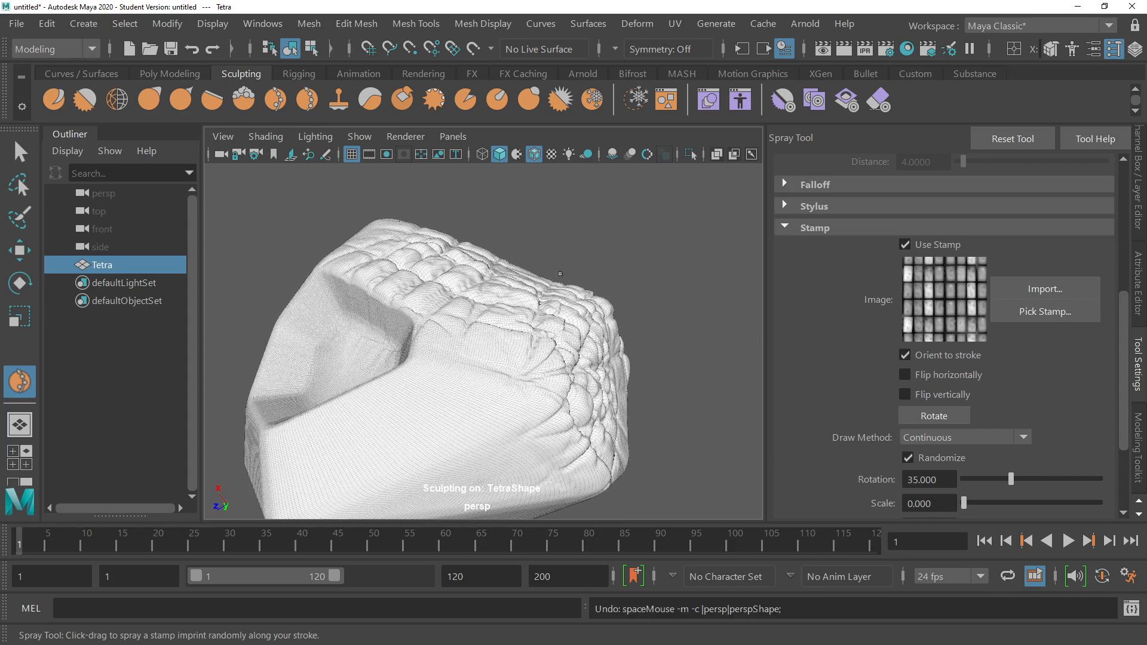
Undo the large brick spray strokes, including one more test stroke over the outer faces.
{"action": "key", "text": "ctrl+z"}
{"action": "key", "text": "ctrl+z"}
{"action": "key", "text": "ctrl+z"}
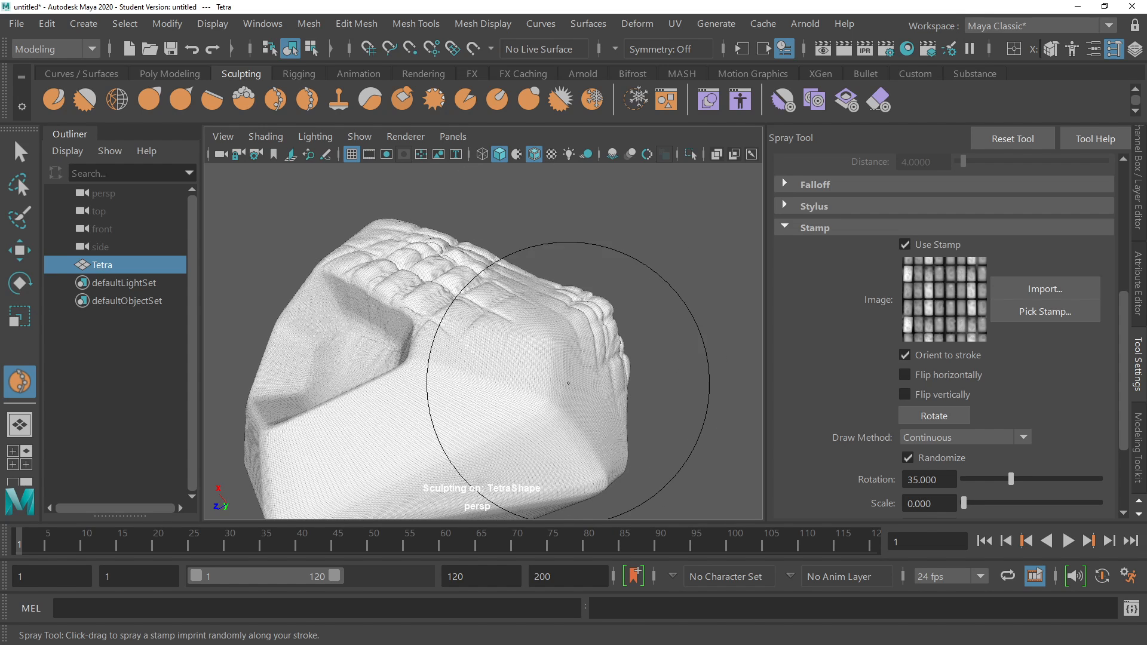
{"action": "left_click_drag", "start_coordinate": [512, 358], "coordinate": [561, 421]}
{"action": "key", "text": "ctrl+z"}
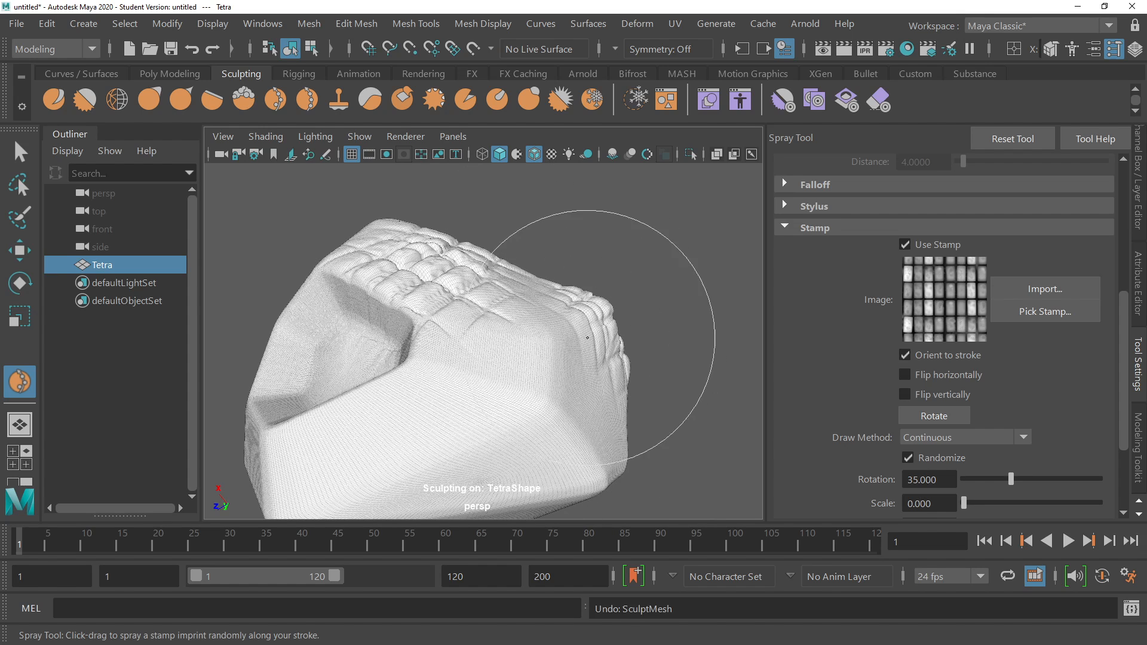
{"action": "key", "text": "ctrl+z"}
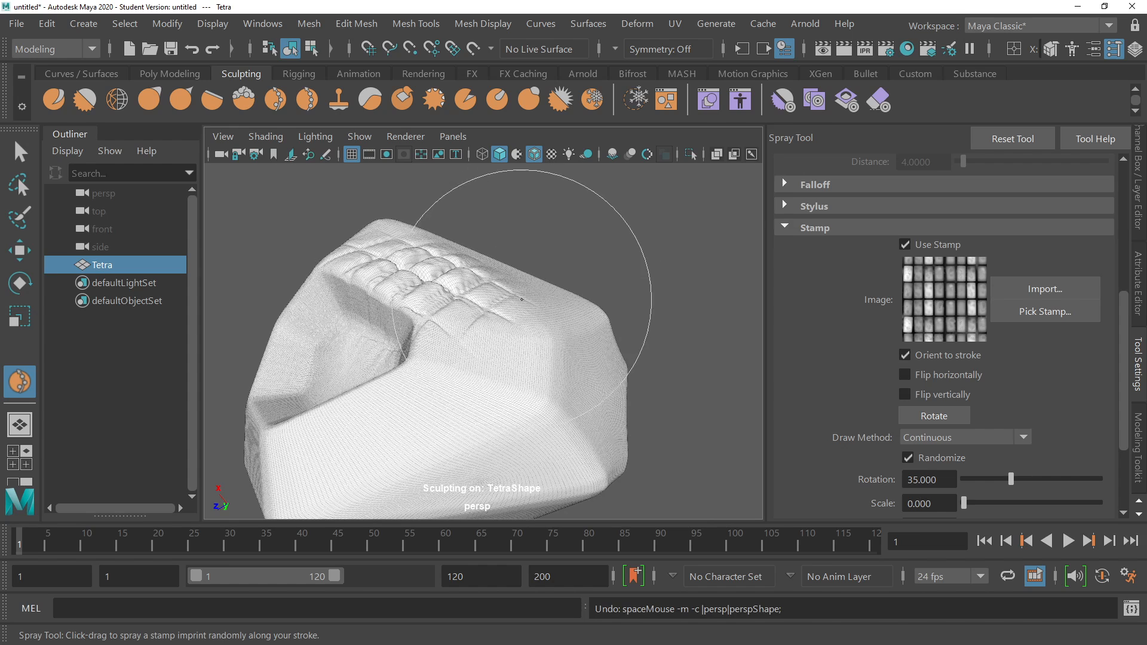
{"action": "key", "text": "ctrl+z"}
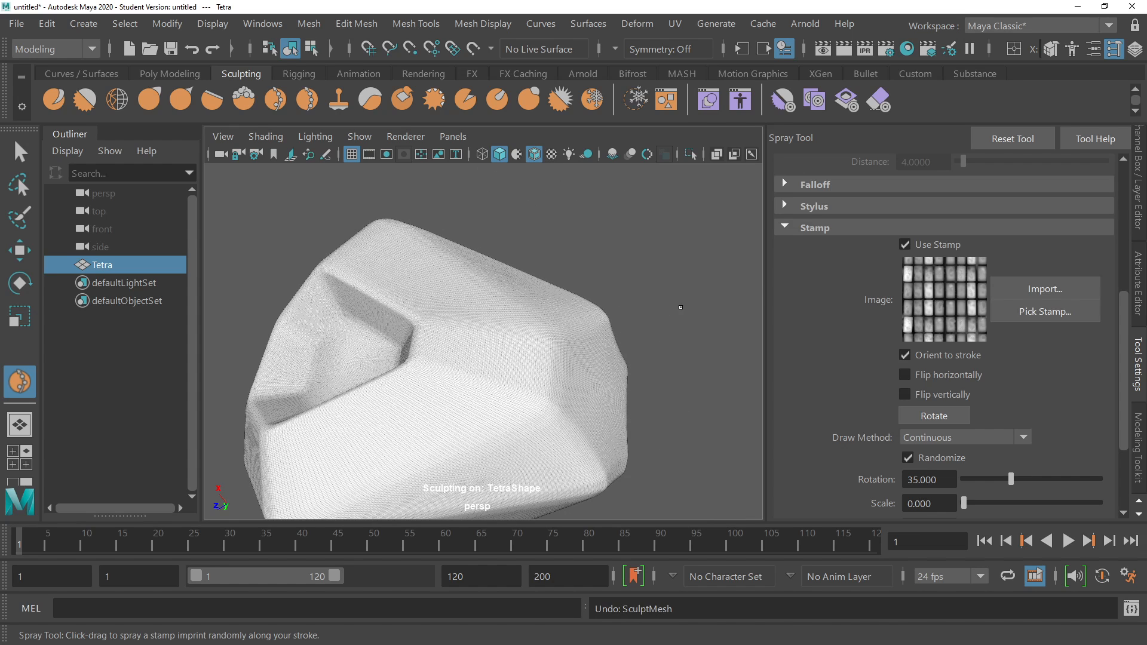
Reduce the Spray brush size to 20.500, spray a test patch on the face beside the recess and undo it.
{"action": "scroll", "coordinate": [1051, 309], "scroll_direction": "up", "scroll_amount": 3}
{"action": "scroll", "coordinate": [1050, 309], "scroll_direction": "up", "scroll_amount": 3}
{"action": "left_click_drag", "start_coordinate": [1029, 183], "coordinate": [981, 175]}
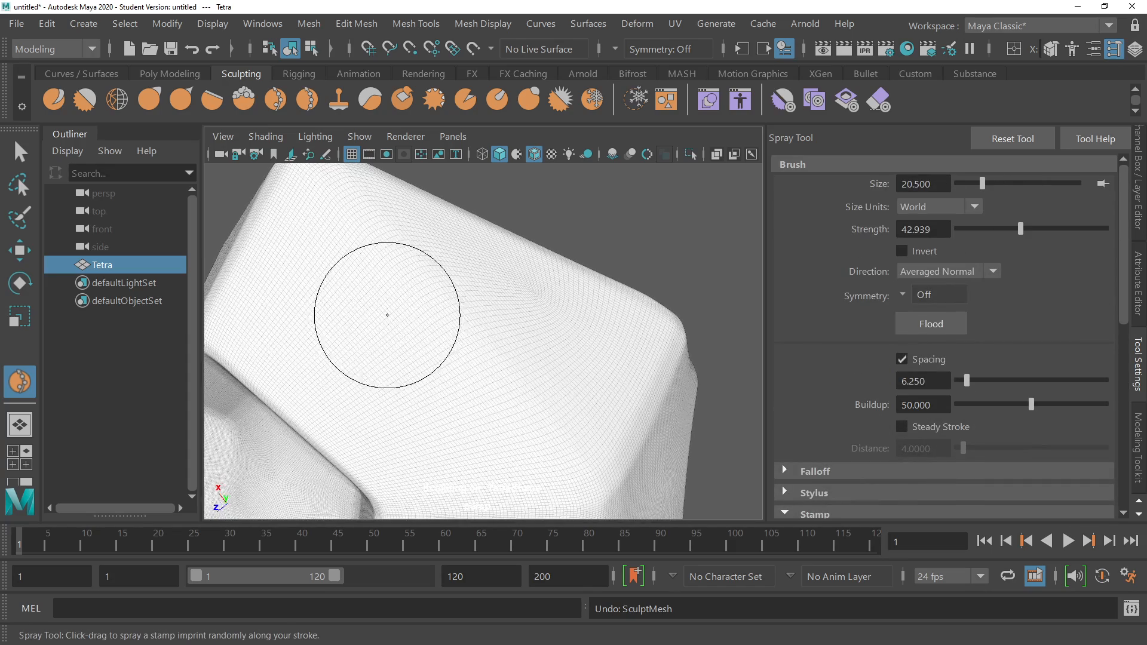
{"action": "left_click_drag", "start_coordinate": [395, 320], "coordinate": [437, 370]}
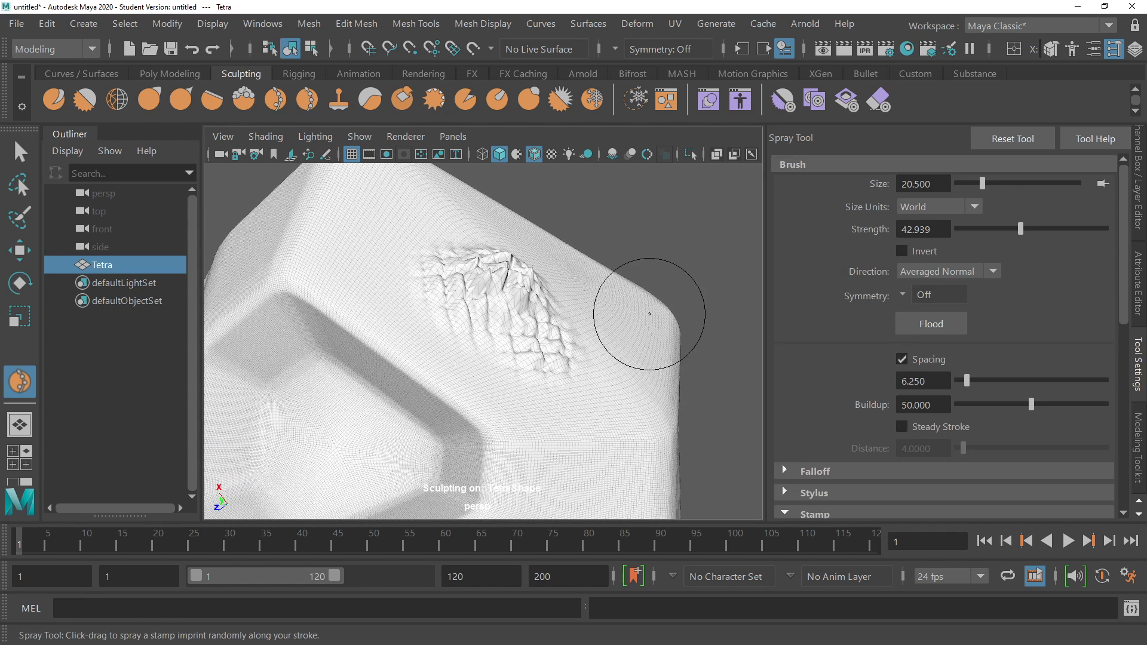
{"action": "key", "text": "ctrl+z"}
{"action": "key", "text": "ctrl+z"}
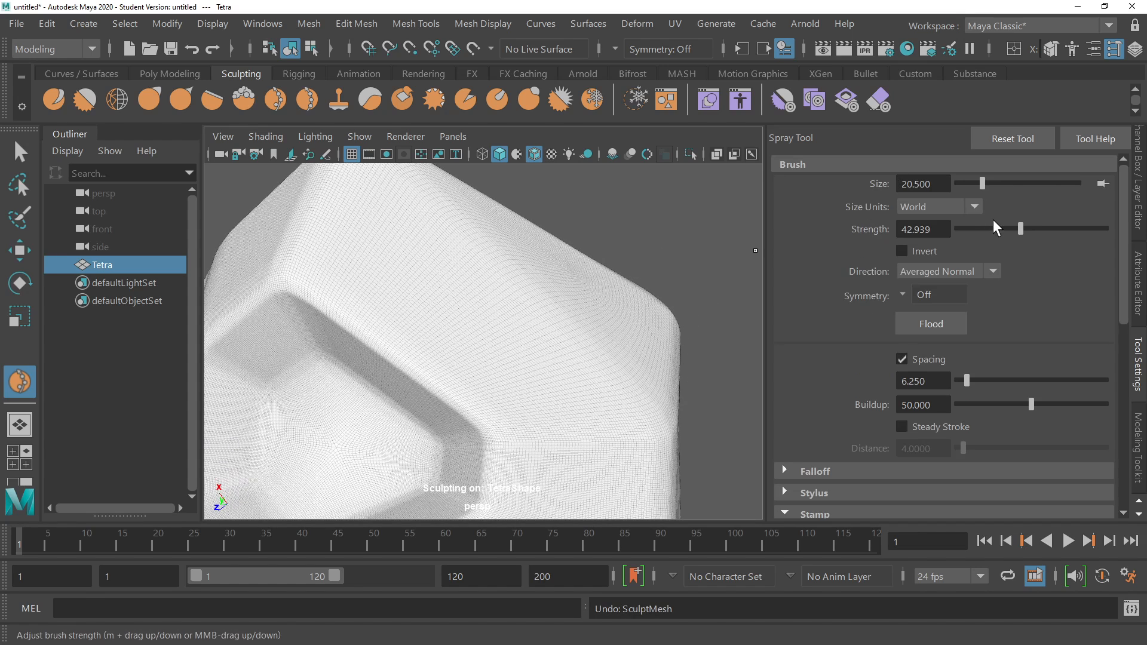
Set the Spray brush strength to 14.634 and spray the brick tile texture across the face beside Tetra's recess and around its edges.
{"action": "left_click_drag", "start_coordinate": [1014, 230], "coordinate": [979, 229]}
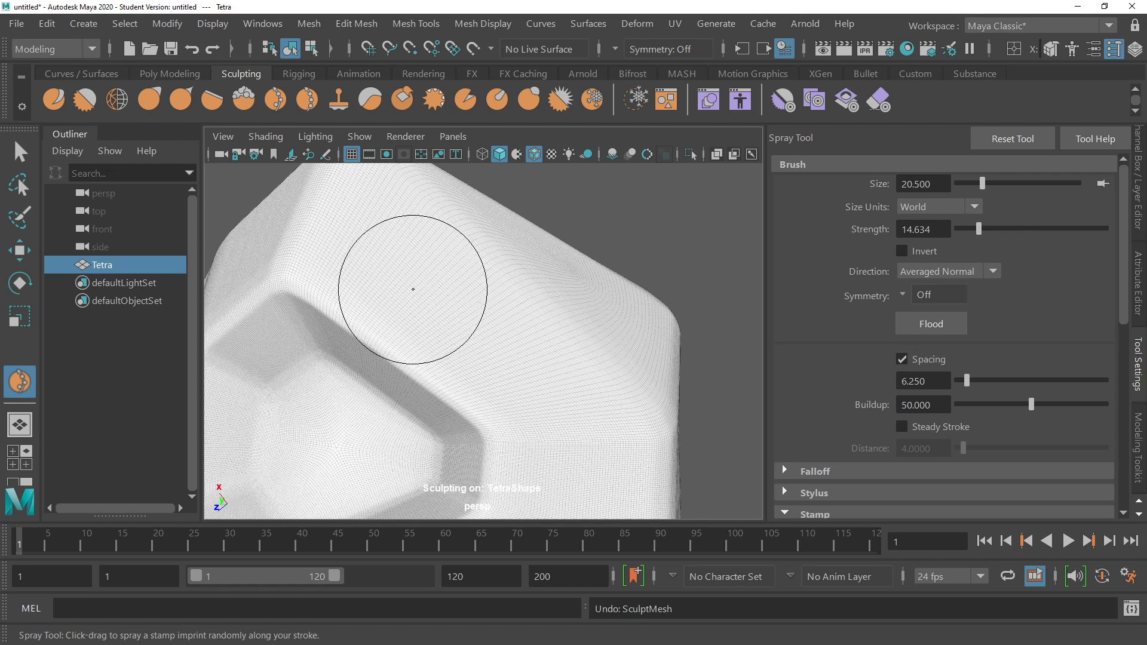
{"action": "mouse_move", "coordinate": [413, 287]}
{"action": "left_mouse_down"}
{"action": "mouse_move", "coordinate": [556, 376]}
{"action": "mouse_move", "coordinate": [510, 277]}
{"action": "mouse_move", "coordinate": [508, 324]}
{"action": "left_mouse_up"}
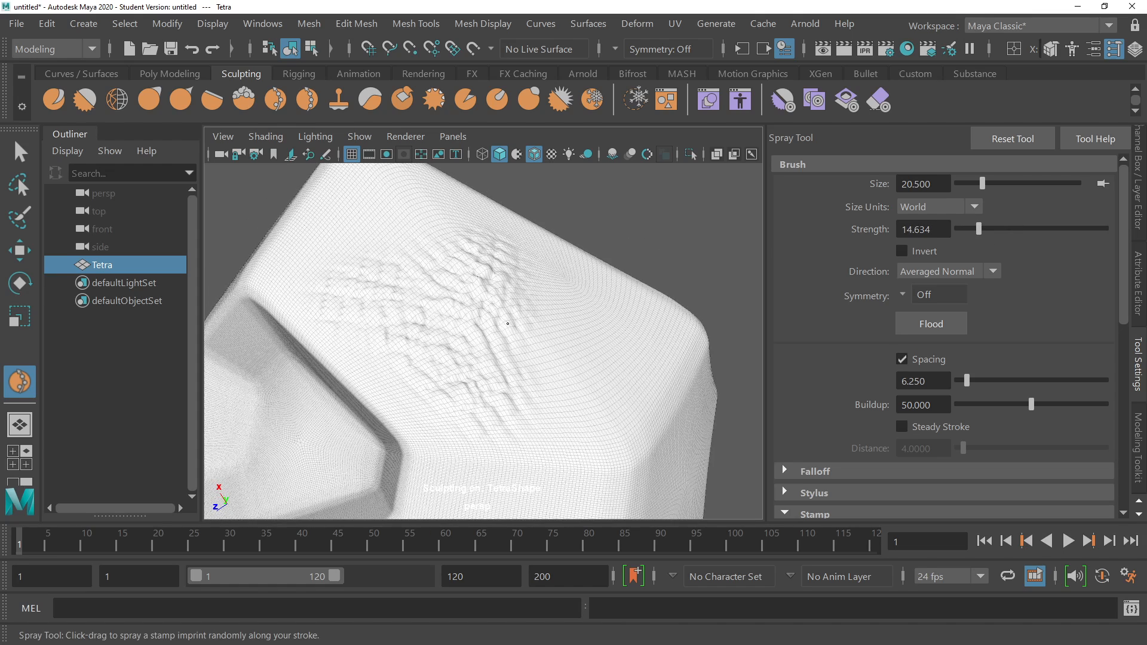
{"action": "left_click_drag", "start_coordinate": [401, 241], "coordinate": [374, 267]}
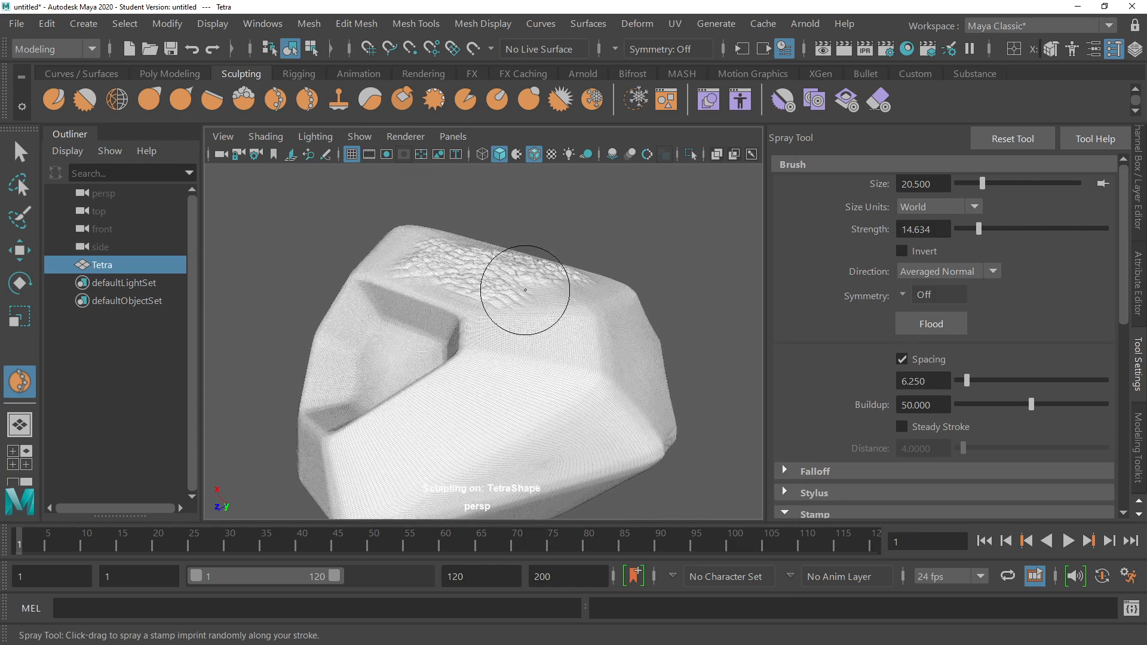
{"action": "left_click_drag", "start_coordinate": [525, 289], "coordinate": [517, 304]}
{"action": "mouse_move", "coordinate": [586, 297]}
{"action": "left_mouse_down"}
{"action": "mouse_move", "coordinate": [568, 287]}
{"action": "mouse_move", "coordinate": [615, 281]}
{"action": "mouse_move", "coordinate": [532, 281]}
{"action": "mouse_move", "coordinate": [542, 288]}
{"action": "mouse_move", "coordinate": [500, 267]}
{"action": "left_mouse_up"}
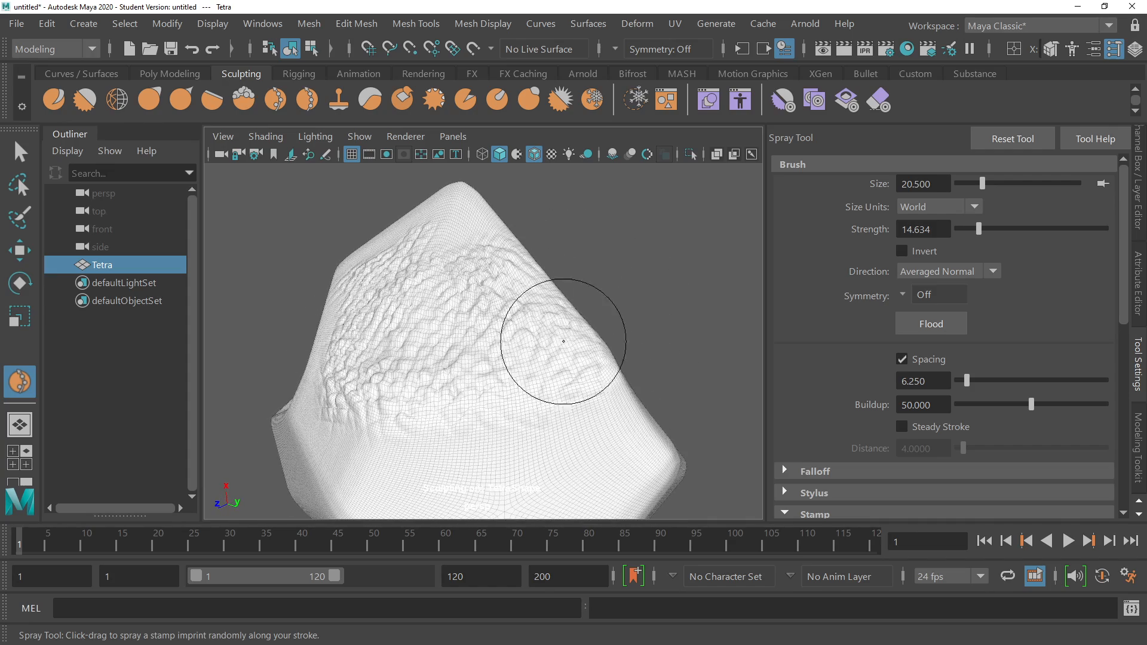
{"action": "left_click_drag", "start_coordinate": [473, 223], "coordinate": [462, 215]}
{"action": "left_click_drag", "start_coordinate": [449, 207], "coordinate": [429, 259]}
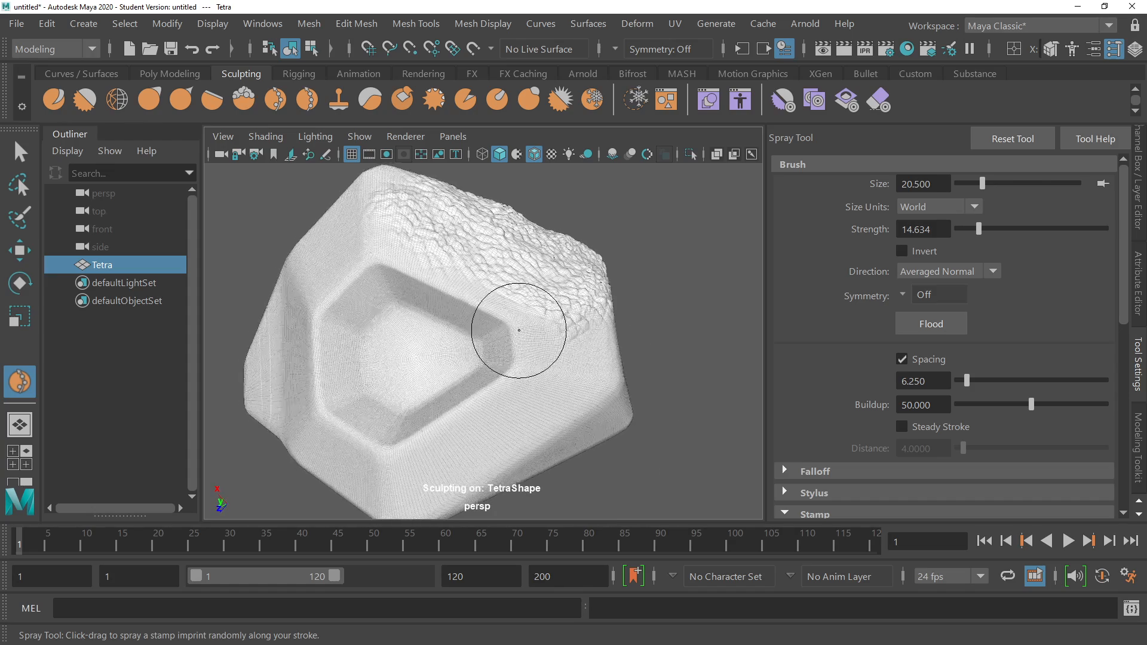
{"action": "left_click_drag", "start_coordinate": [600, 325], "coordinate": [593, 361]}
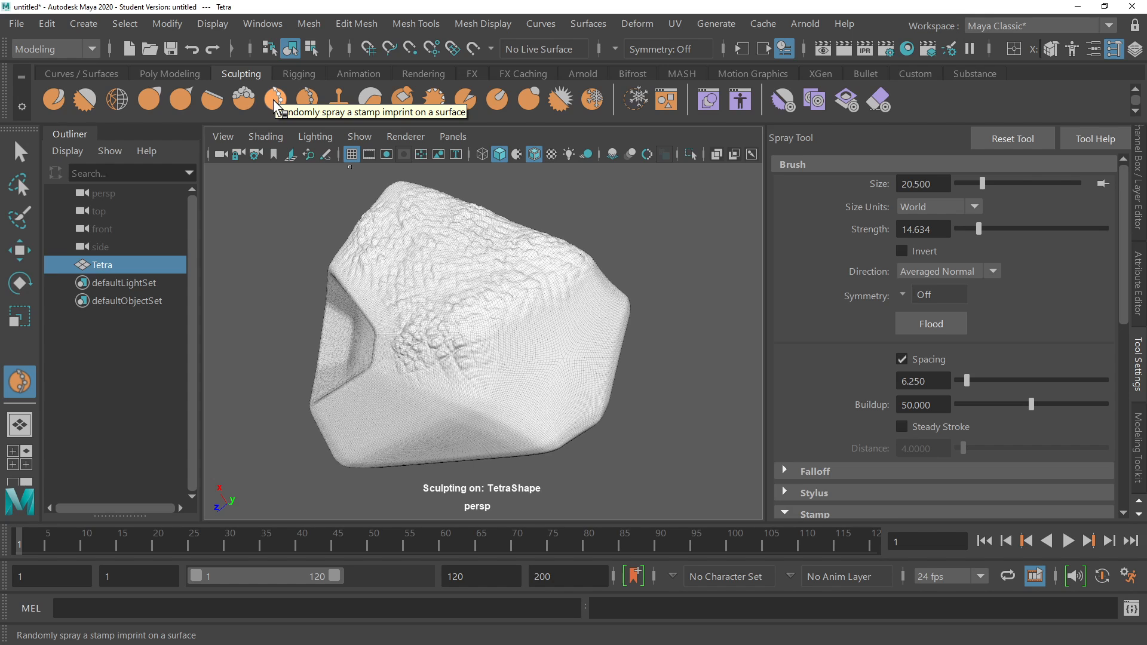
Switch to the Imprint tool, try the cracked rock stamp across Tetra's recess, inspect the surface up close and undo the imprints.
{"action": "left_click", "coordinate": [339, 102]}
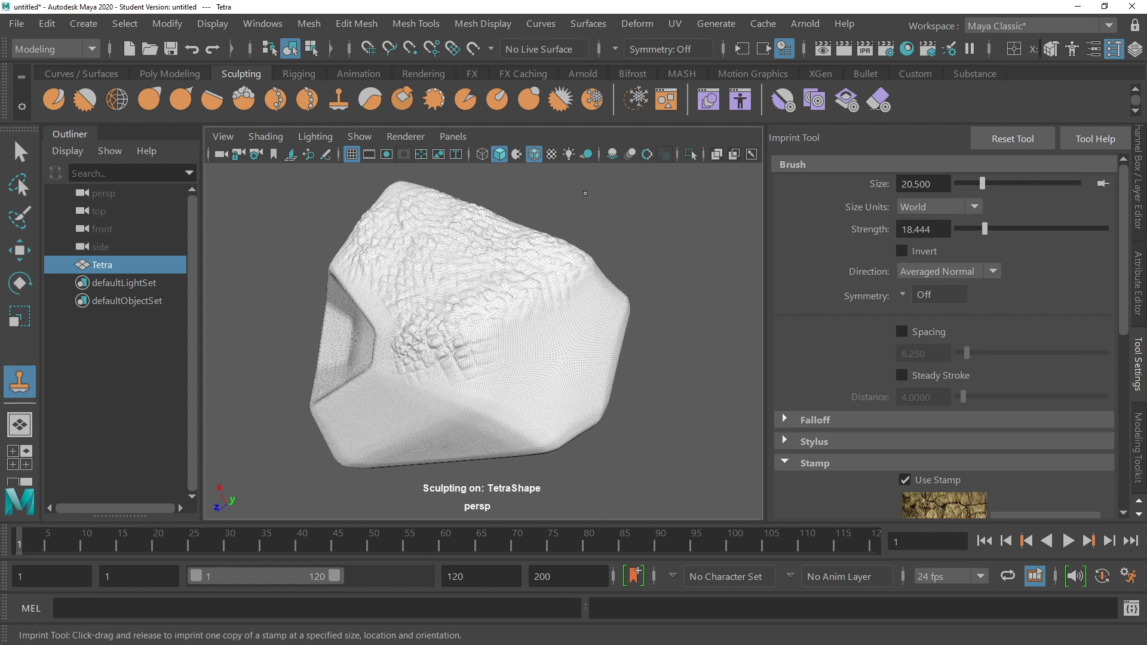
{"action": "scroll", "coordinate": [1031, 367], "scroll_direction": "down", "scroll_amount": 3}
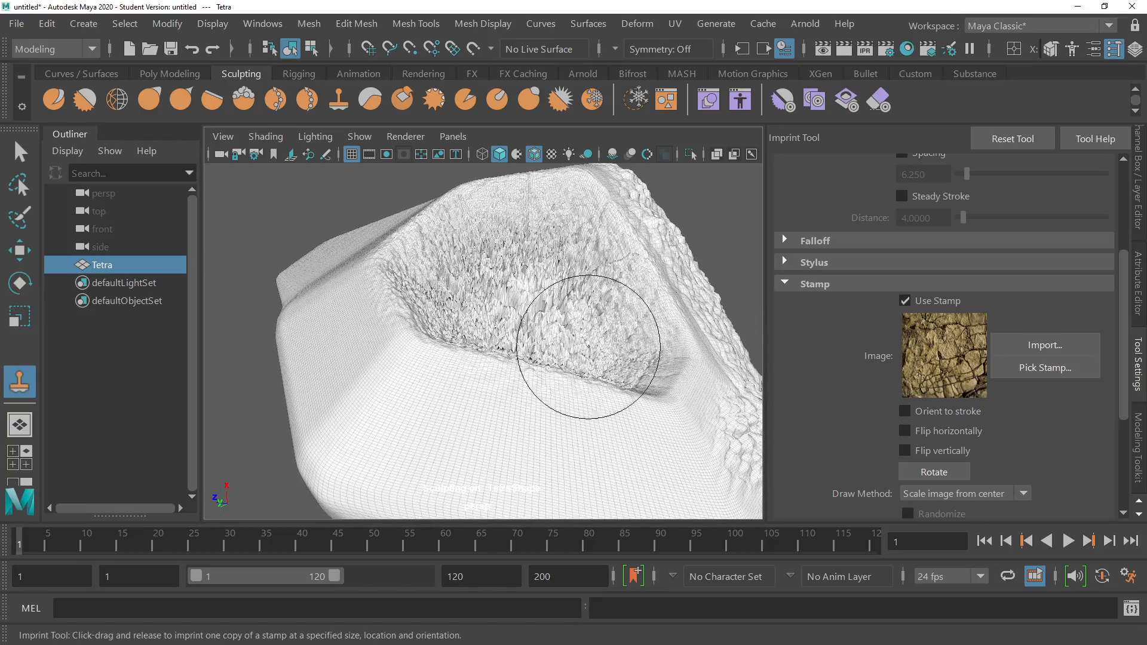
{"action": "left_click_drag", "start_coordinate": [687, 412], "coordinate": [754, 368], "text": "alt"}
{"action": "scroll", "coordinate": [693, 390], "scroll_direction": "up", "scroll_amount": 3}
{"action": "scroll", "coordinate": [693, 390], "scroll_direction": "up", "scroll_amount": 4}
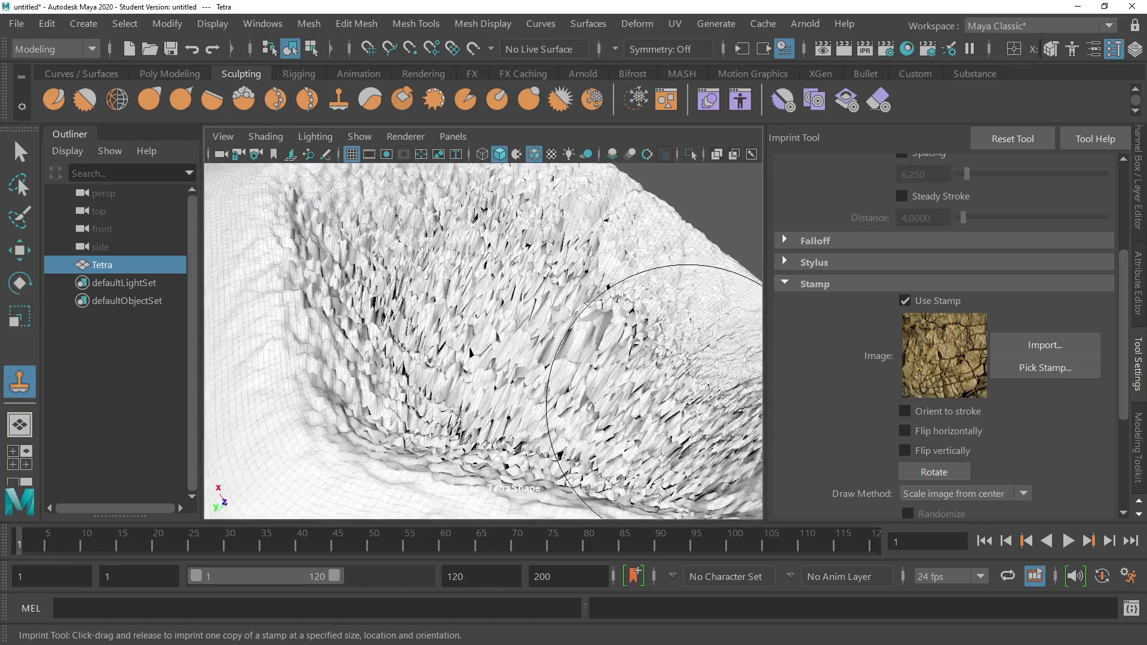
{"action": "left_click_drag", "start_coordinate": [602, 338], "coordinate": [620, 375], "text": "alt"}
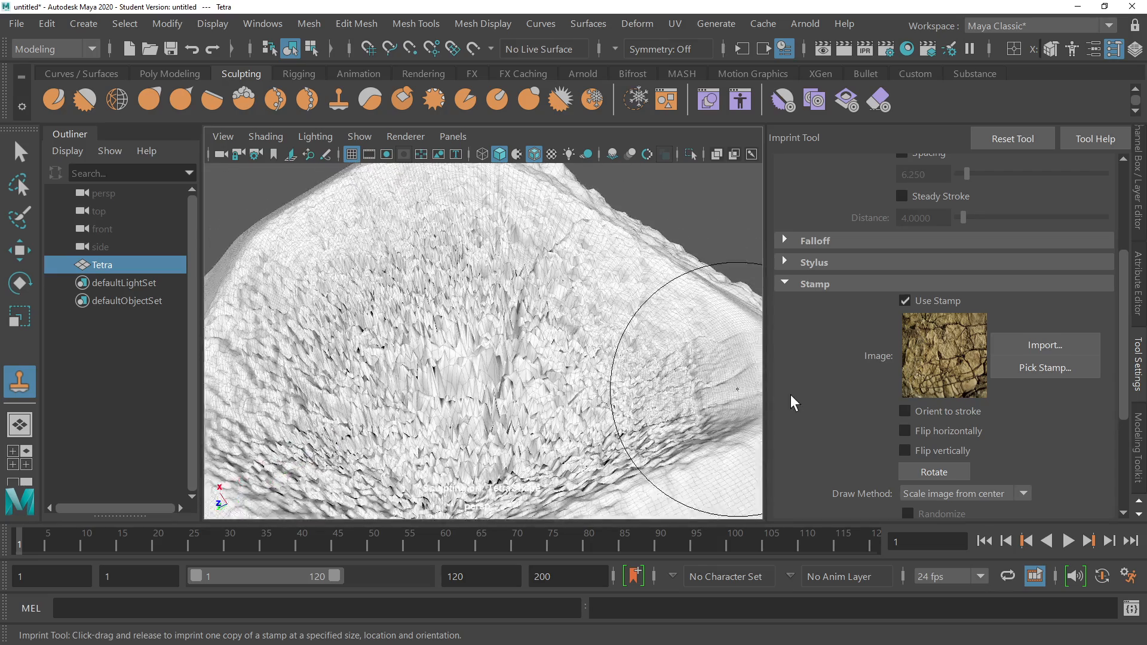
{"action": "key", "text": "ctrl+z"}
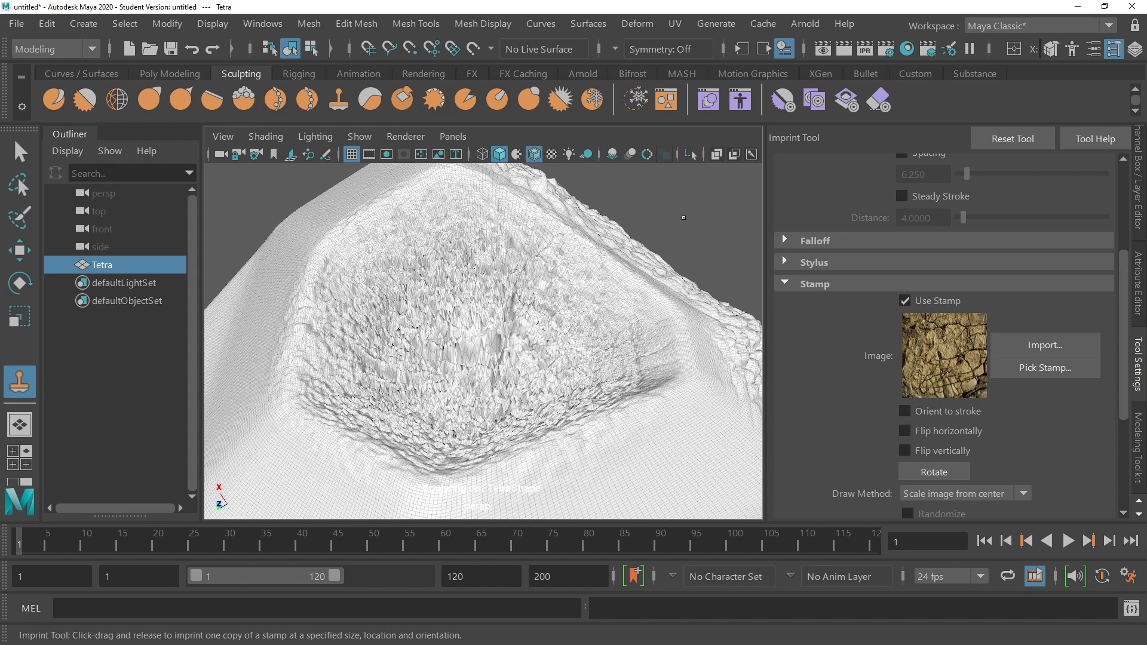
{"action": "key", "text": "ctrl+z"}
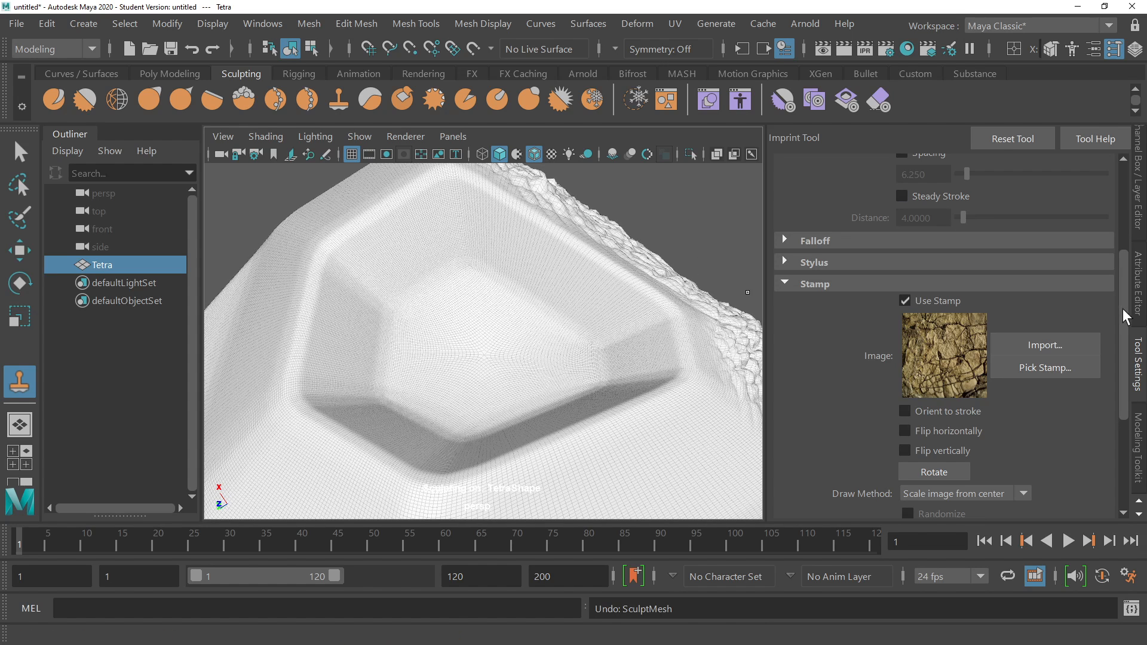
Browse the Sculpting Stamps library and set the Imprint tool's stamp image to rgb_blueCoral.tif.
{"action": "mouse_move", "coordinate": [1123, 309]}
{"action": "left_mouse_down"}
{"action": "mouse_move", "coordinate": [1124, 294]}
{"action": "mouse_move", "coordinate": [1124, 323]}
{"action": "left_mouse_up"}
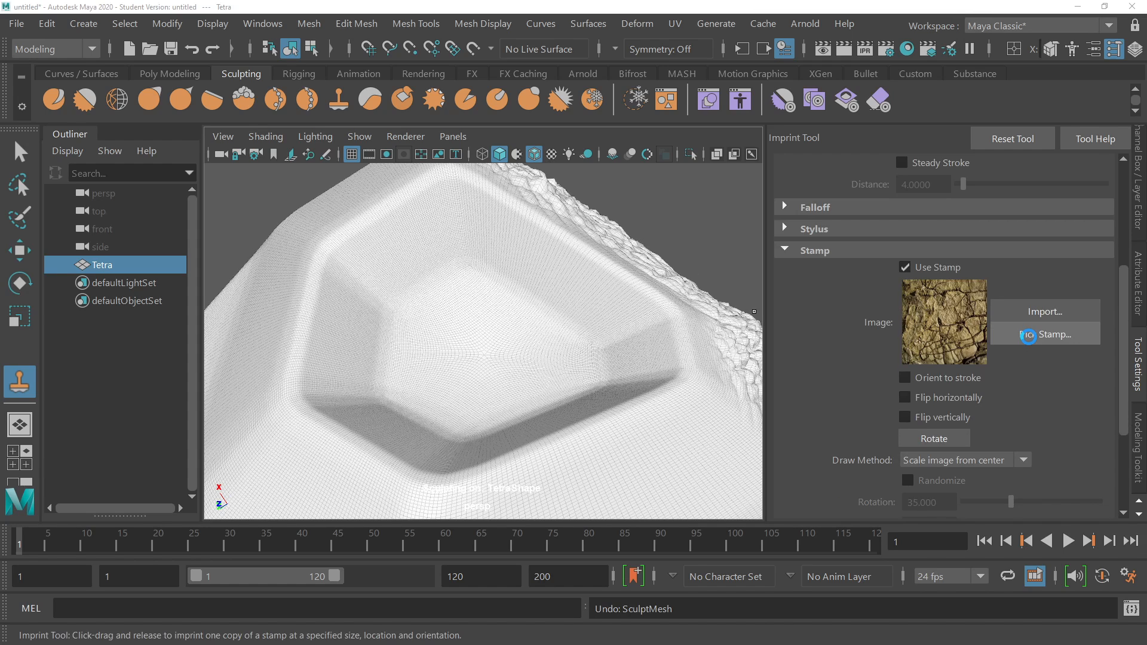
{"action": "left_click", "coordinate": [1028, 334]}
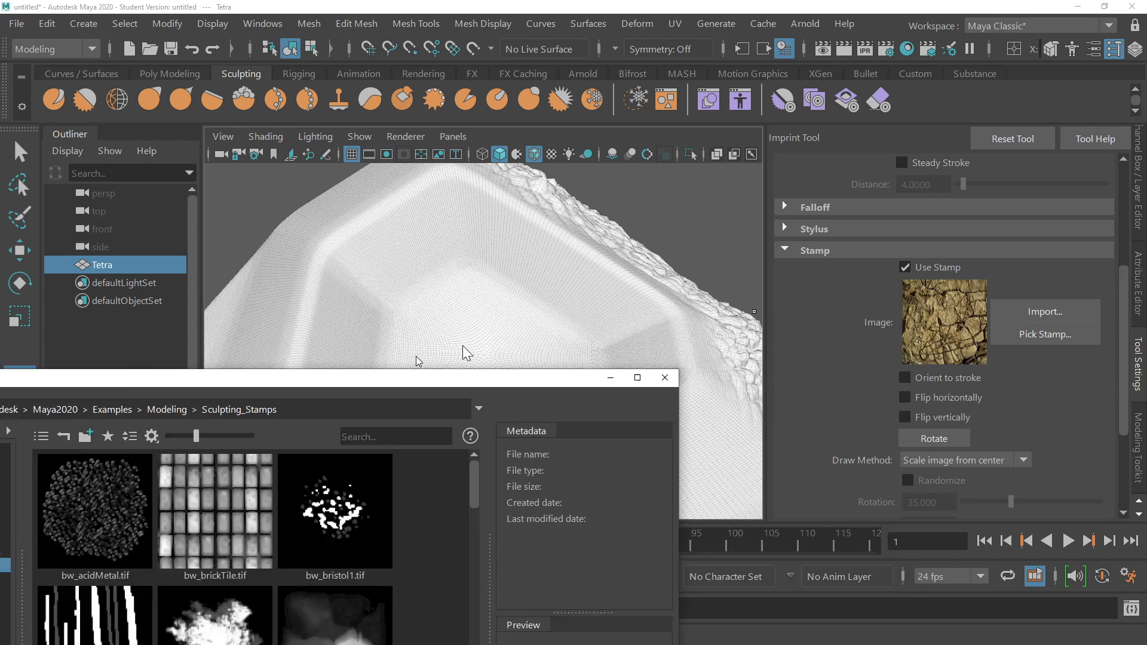
{"action": "left_click_drag", "start_coordinate": [463, 379], "coordinate": [518, 82]}
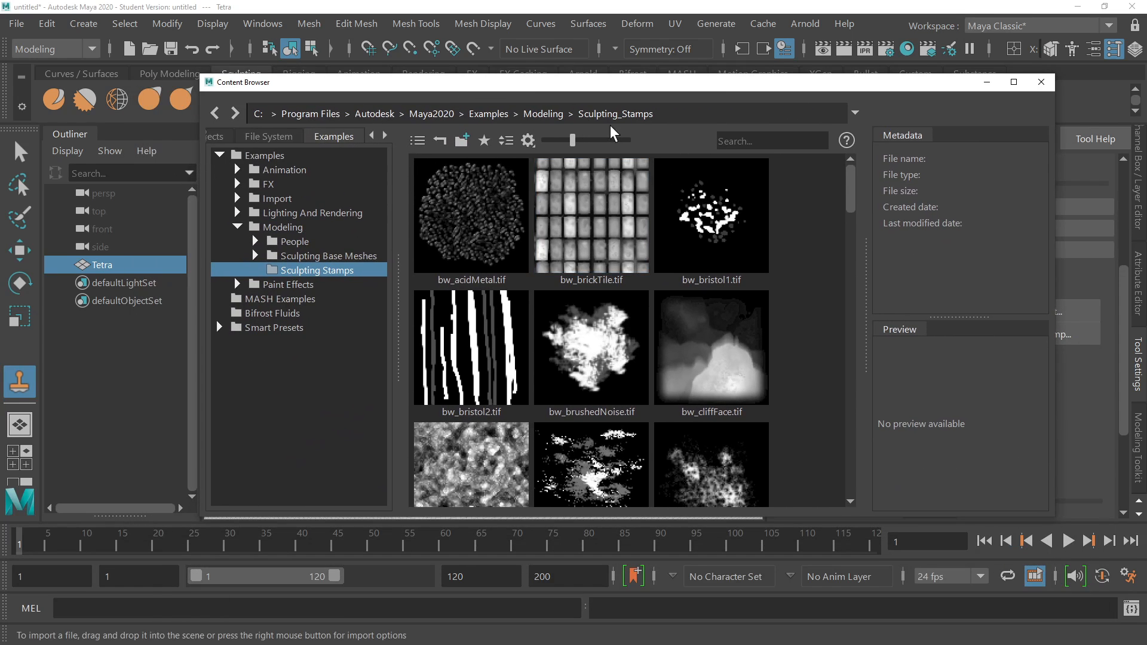
{"action": "scroll", "coordinate": [715, 302], "scroll_direction": "down", "scroll_amount": 10}
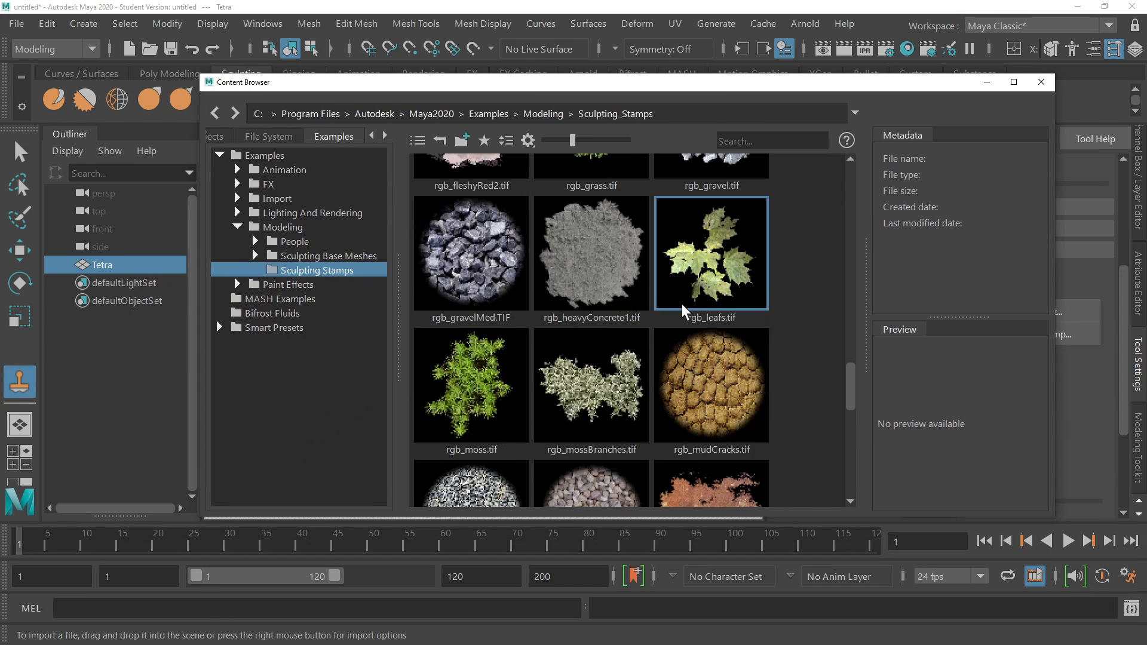
{"action": "scroll", "coordinate": [653, 300], "scroll_direction": "down", "scroll_amount": 3}
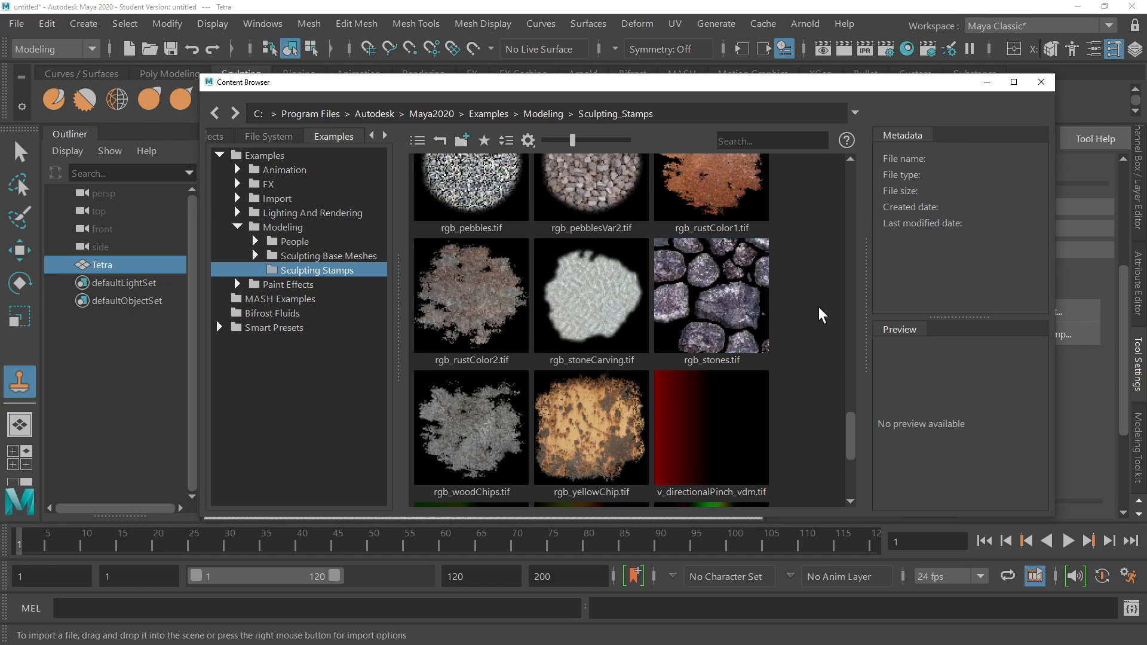
{"action": "scroll", "coordinate": [788, 307], "scroll_direction": "up", "scroll_amount": 13}
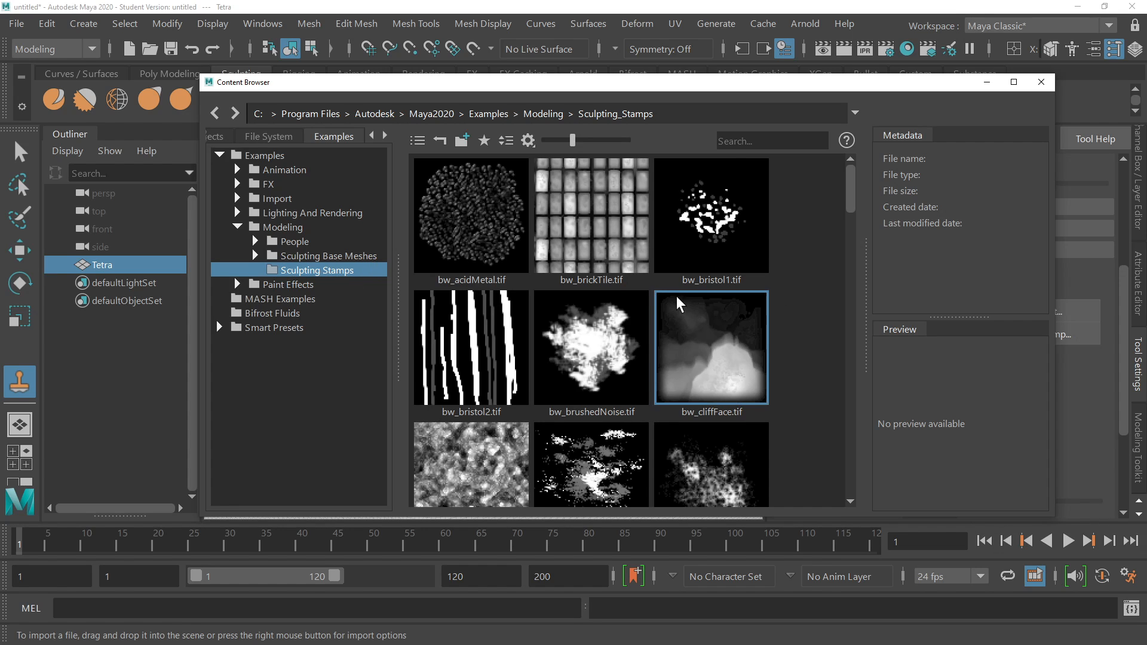
{"action": "scroll", "coordinate": [668, 293], "scroll_direction": "down", "scroll_amount": 3}
{"action": "scroll", "coordinate": [590, 305], "scroll_direction": "up", "scroll_amount": 3}
{"action": "scroll", "coordinate": [627, 325], "scroll_direction": "down", "scroll_amount": 8}
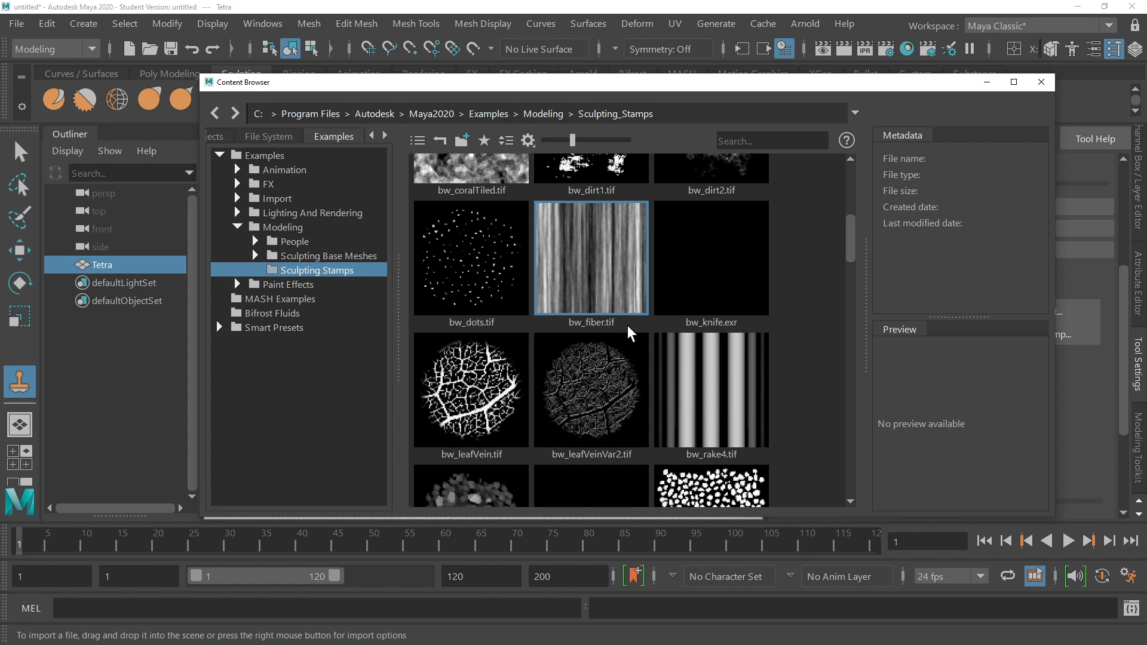
{"action": "scroll", "coordinate": [665, 365], "scroll_direction": "down", "scroll_amount": 4}
{"action": "scroll", "coordinate": [664, 365], "scroll_direction": "up", "scroll_amount": 3}
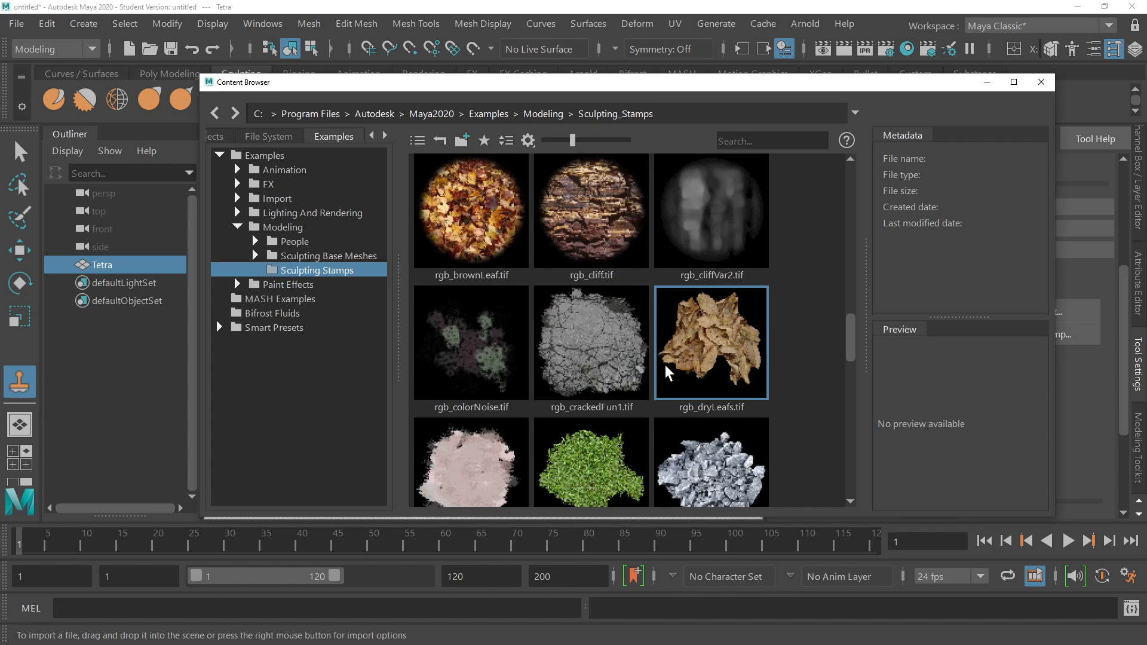
{"action": "scroll", "coordinate": [665, 365], "scroll_direction": "down", "scroll_amount": 3}
{"action": "scroll", "coordinate": [665, 365], "scroll_direction": "up", "scroll_amount": 6}
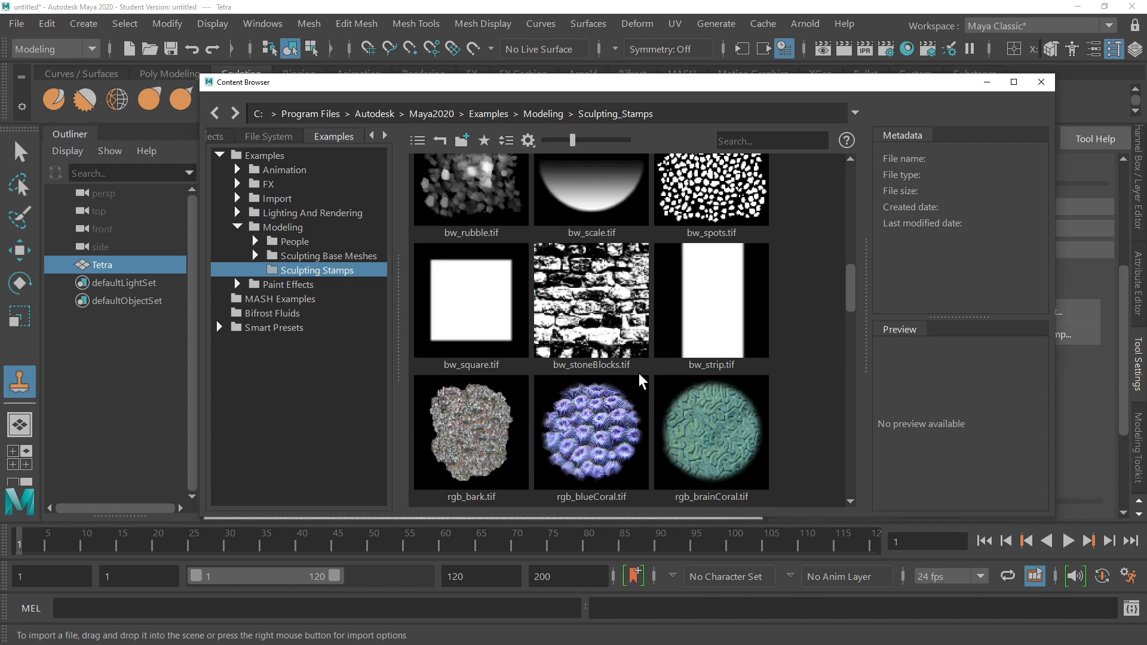
{"action": "left_click", "coordinate": [635, 406]}
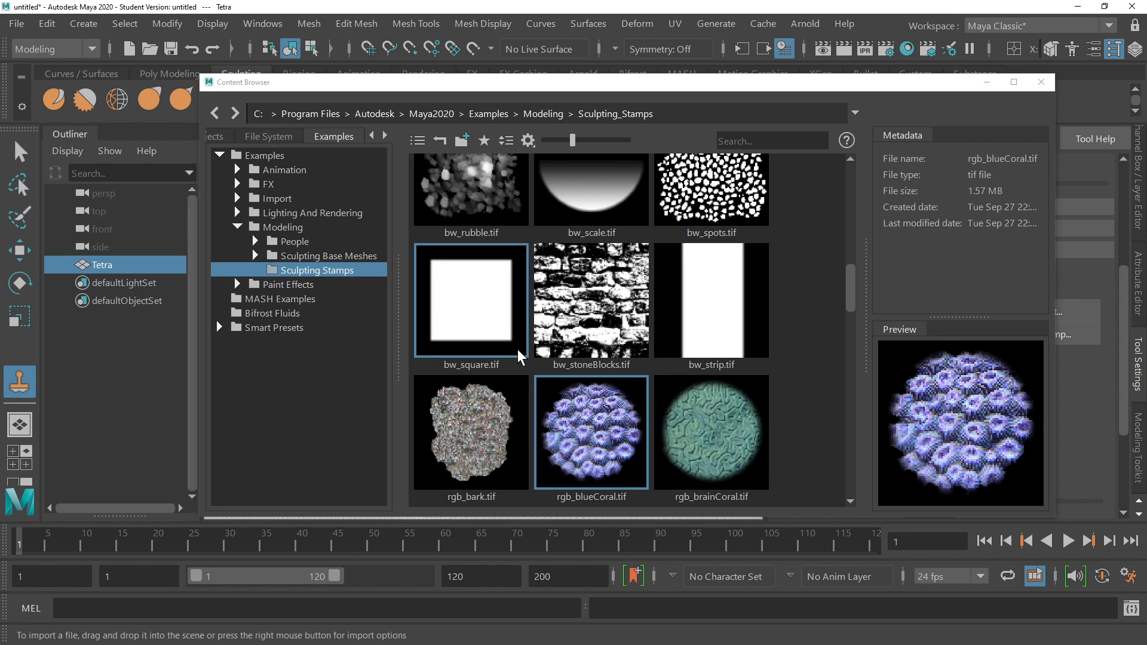
{"action": "left_click", "coordinate": [1047, 87]}
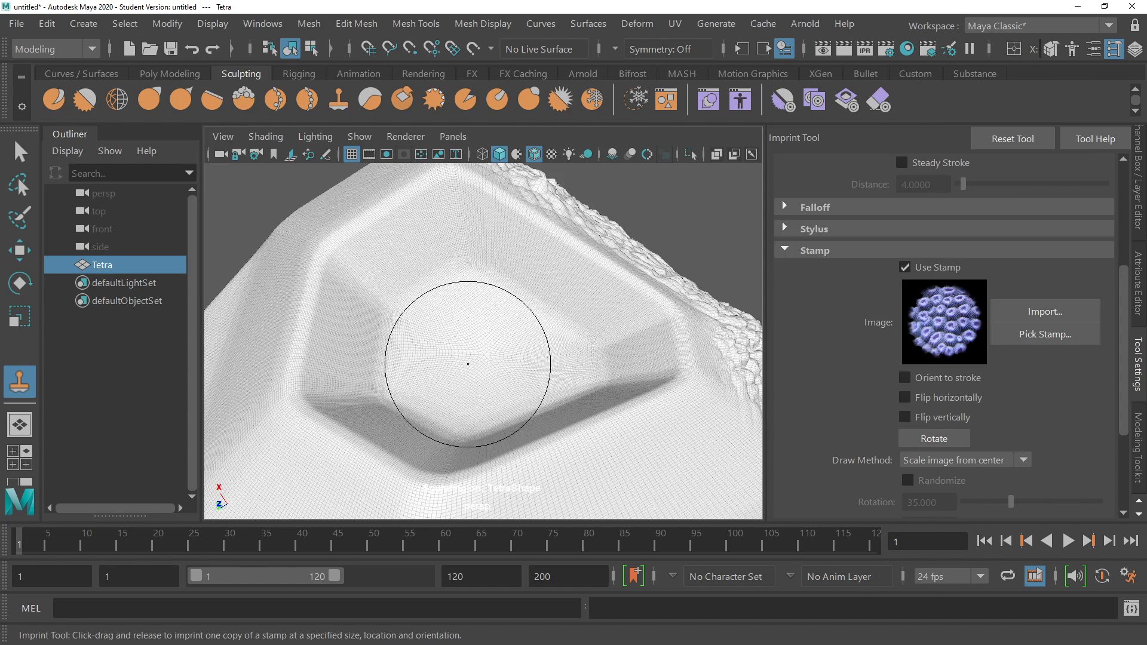
Try the blue coral stamp across Tetra's recess, inspect the imprinted surface from several angles and undo the imprint.
{"action": "scroll", "coordinate": [460, 358], "scroll_direction": "down", "scroll_amount": 5}
{"action": "mouse_move", "coordinate": [473, 371]}
{"action": "left_mouse_down"}
{"action": "mouse_move", "coordinate": [660, 465]}
{"action": "mouse_move", "coordinate": [642, 431]}
{"action": "left_mouse_up"}
{"action": "scroll", "coordinate": [632, 409], "scroll_direction": "up", "scroll_amount": 6}
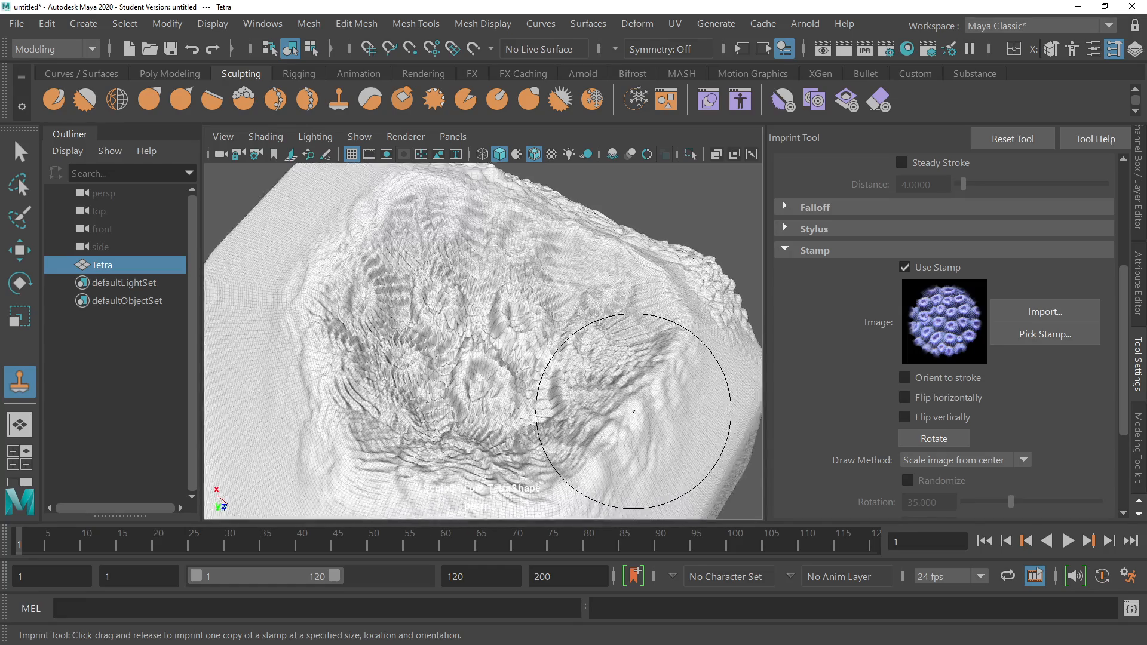
{"action": "left_click_drag", "start_coordinate": [478, 343], "coordinate": [599, 400], "text": "alt"}
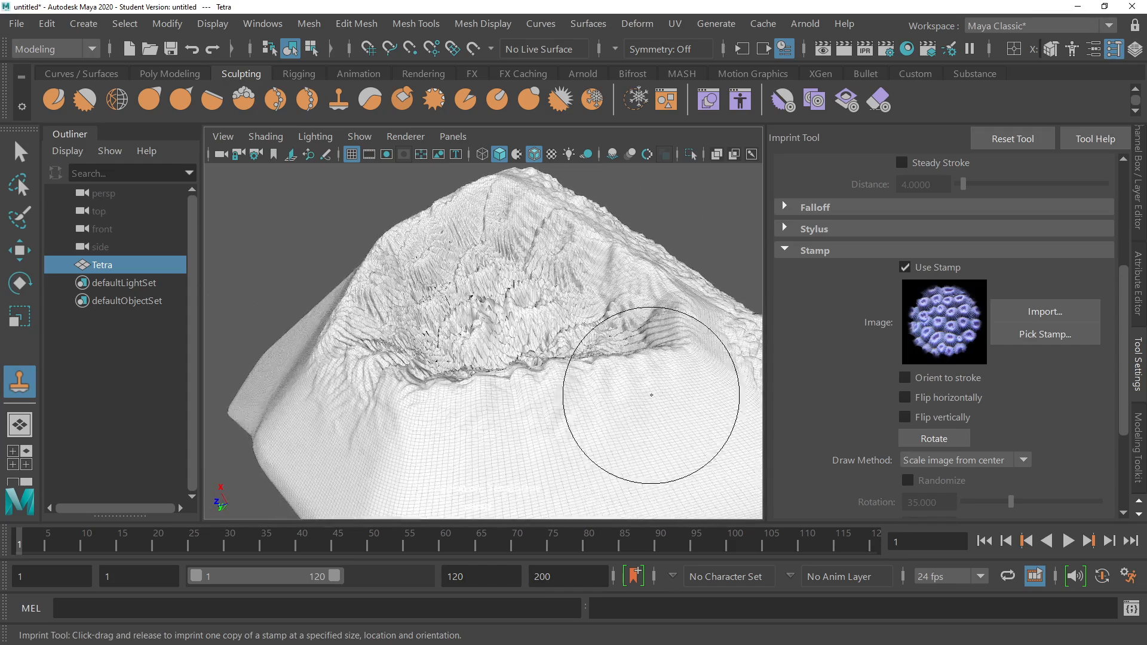
{"action": "key", "text": "ctrl+z"}
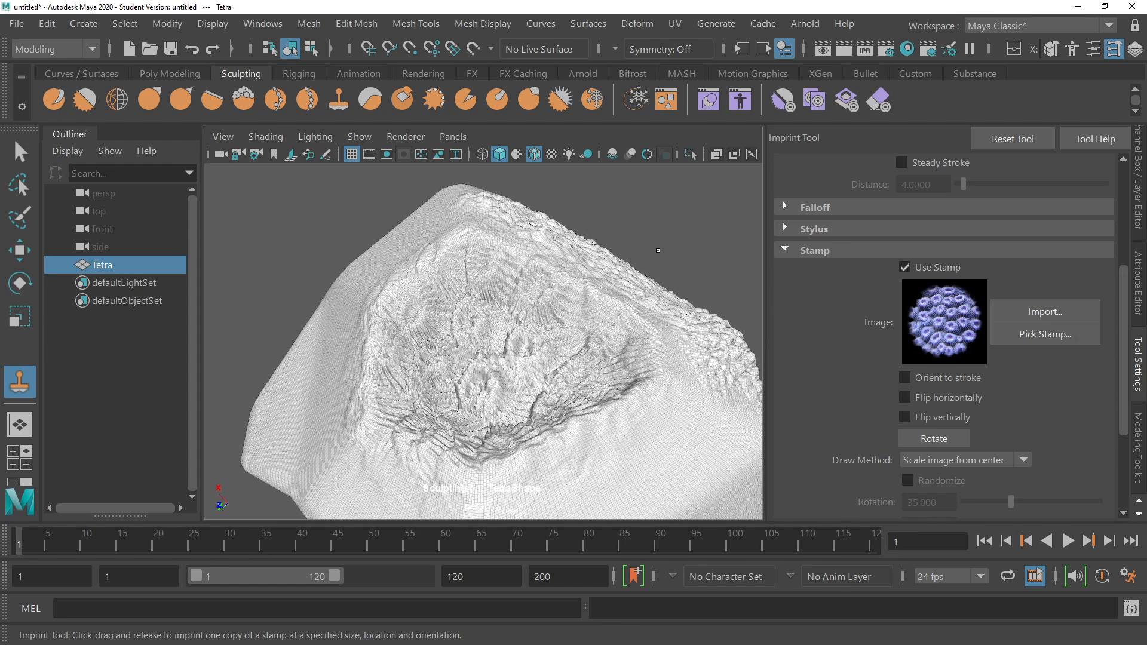
{"action": "key", "text": "ctrl+z"}
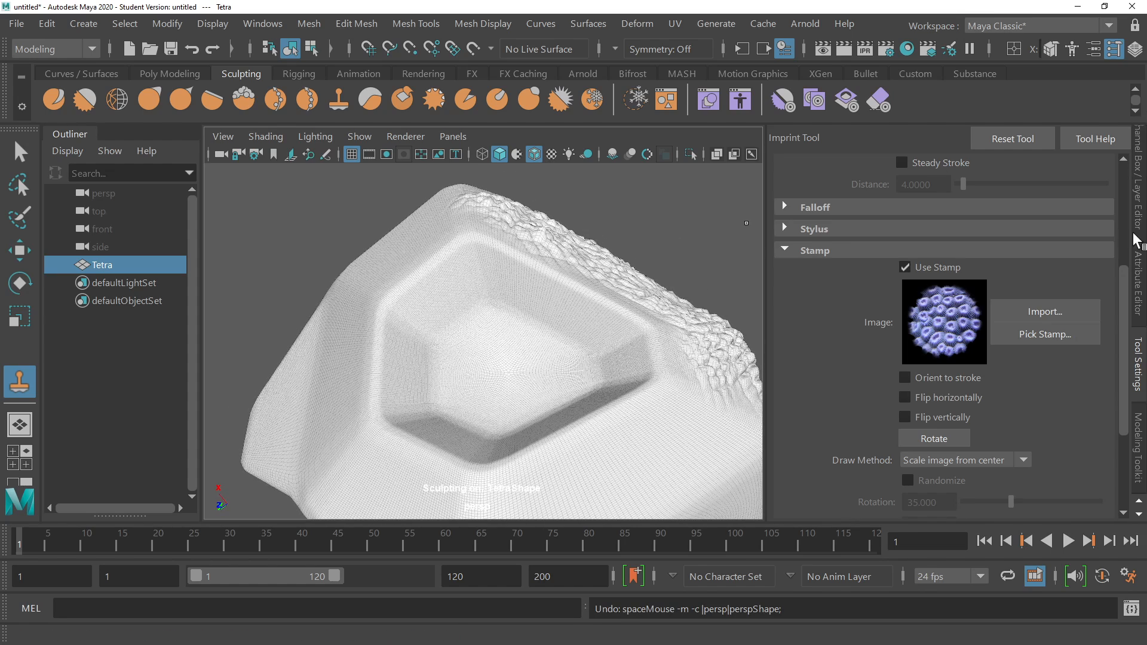
Return to the Imprint tool's brush size and strength settings.
{"action": "left_click_drag", "start_coordinate": [1123, 291], "coordinate": [1123, 183]}
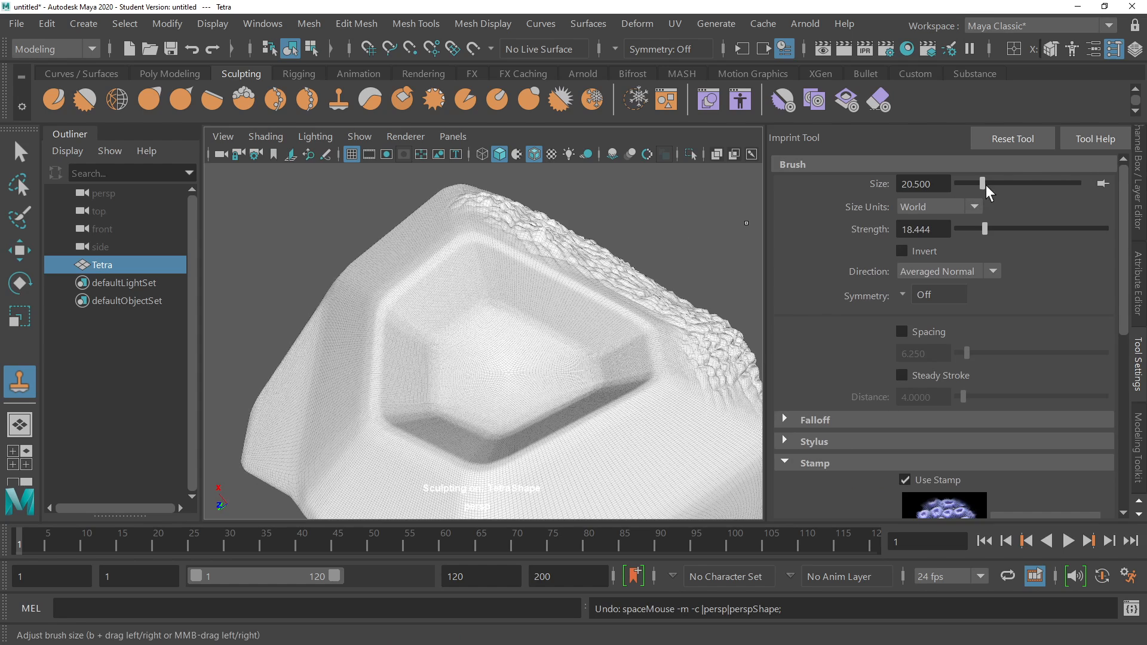
Set the Imprint tool strength to 9.350, undo the raised imprint, and stamp the pattern into the crater with Invert enabled.
{"action": "left_click_drag", "start_coordinate": [983, 230], "coordinate": [972, 230]}
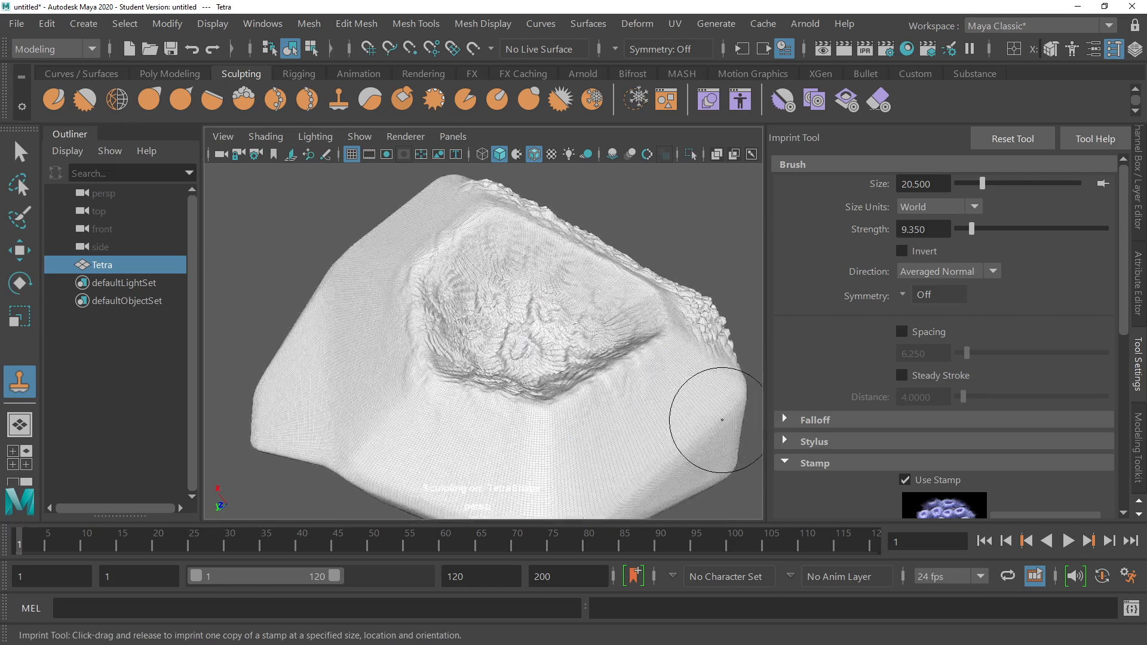
{"action": "key", "text": "ctrl+z"}
{"action": "key", "text": "ctrl+z"}
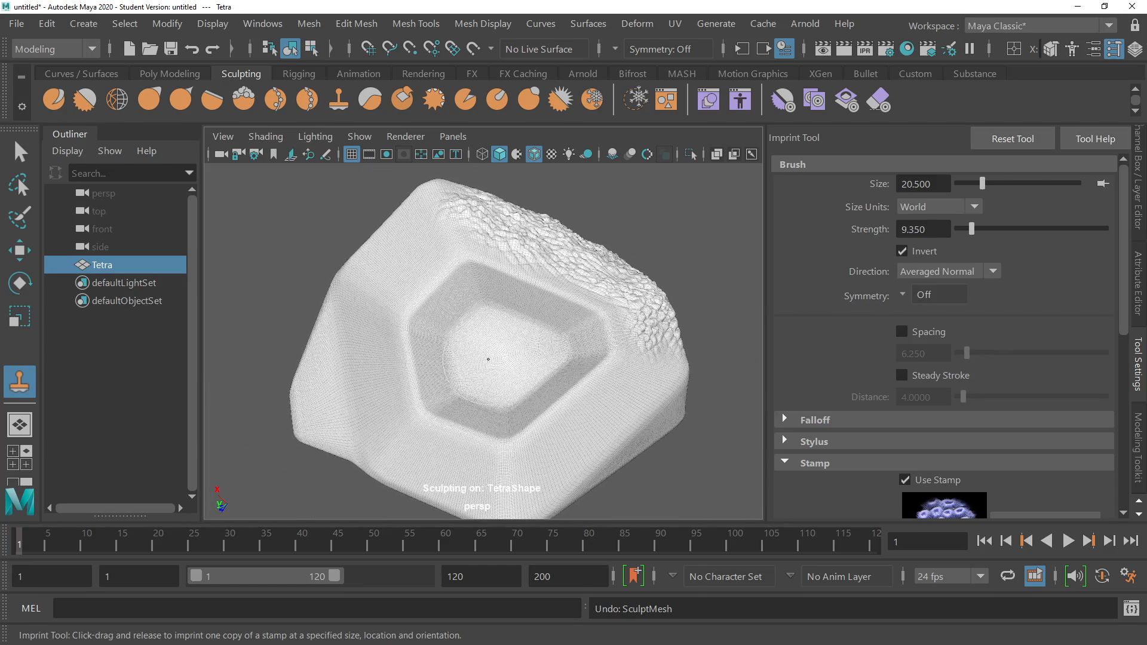
{"action": "left_click_drag", "start_coordinate": [493, 357], "coordinate": [494, 357]}
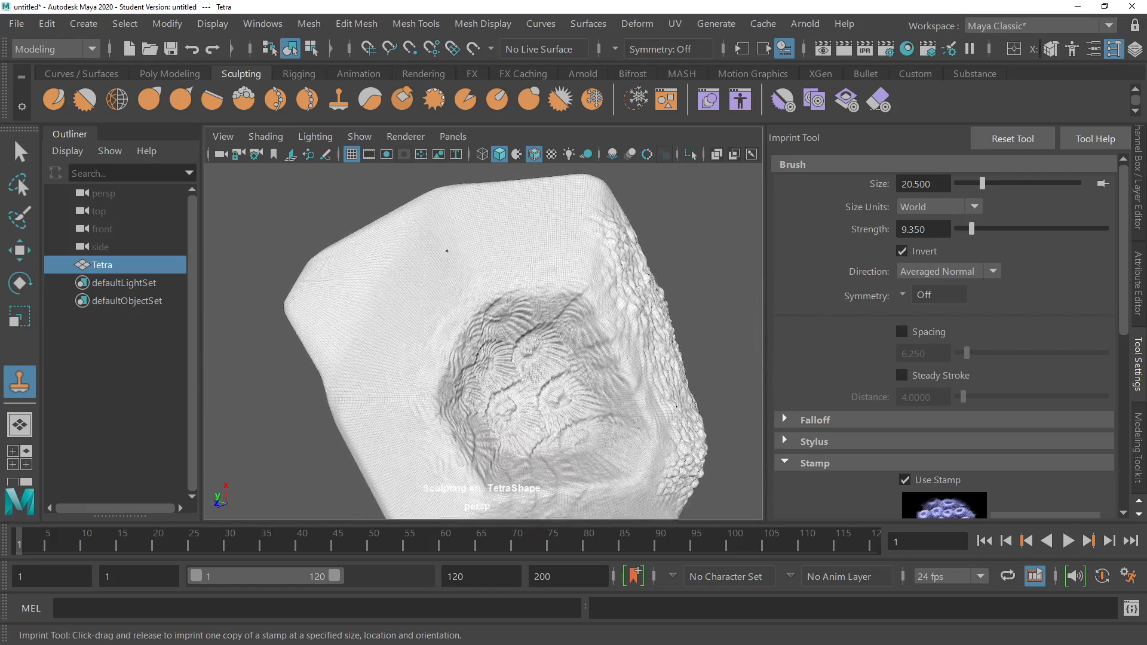
Try a few small inverted imprints on the smooth face above the crater.
{"action": "left_click_drag", "start_coordinate": [454, 256], "coordinate": [456, 257]}
{"action": "left_click_drag", "start_coordinate": [526, 242], "coordinate": [526, 242]}
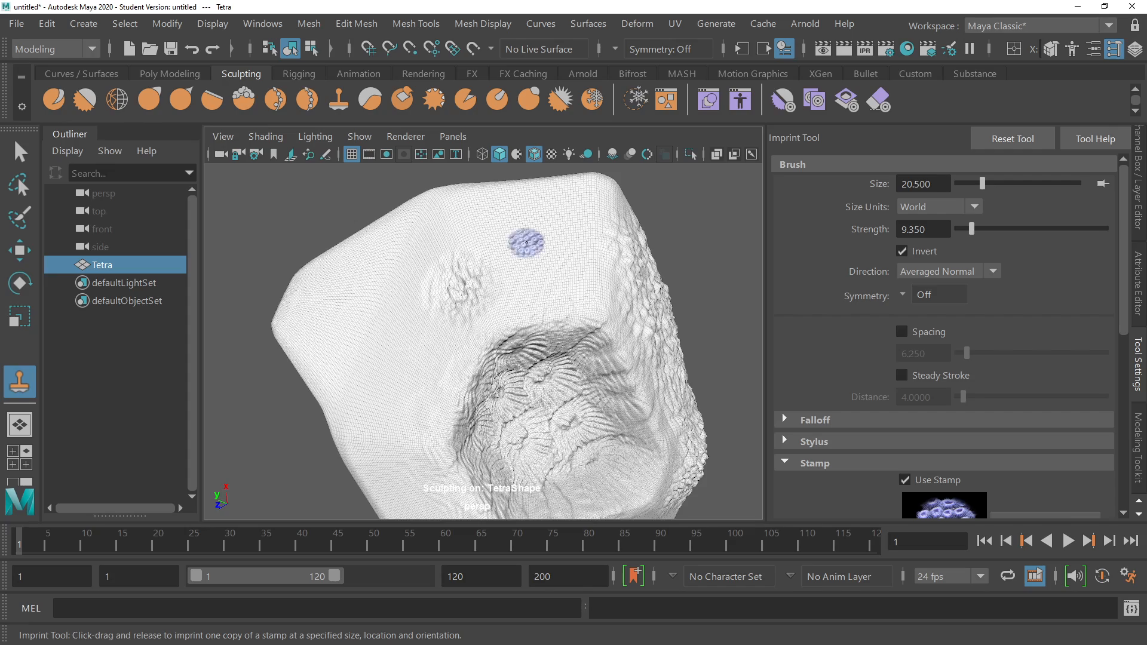
{"action": "left_click", "coordinate": [553, 273]}
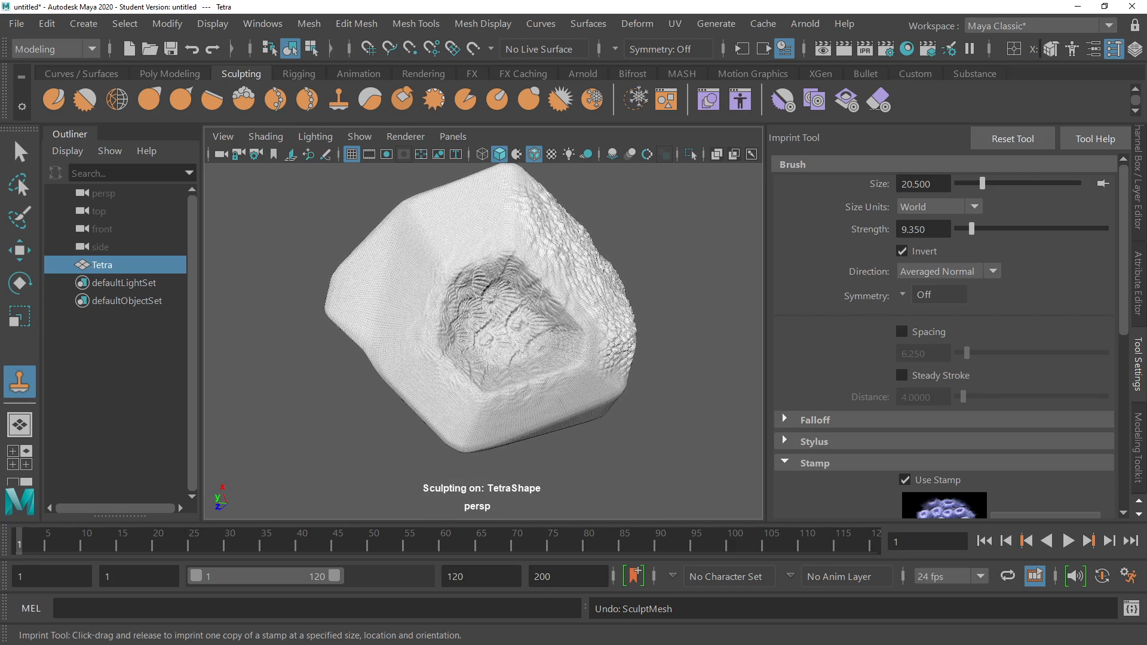
Switch to the Repeat tool and look through the Sculpting Stamps library, keeping the current leaf vein stamp.
{"action": "left_click", "coordinate": [311, 101]}
{"action": "left_click_drag", "start_coordinate": [406, 244], "coordinate": [476, 256], "text": "alt"}
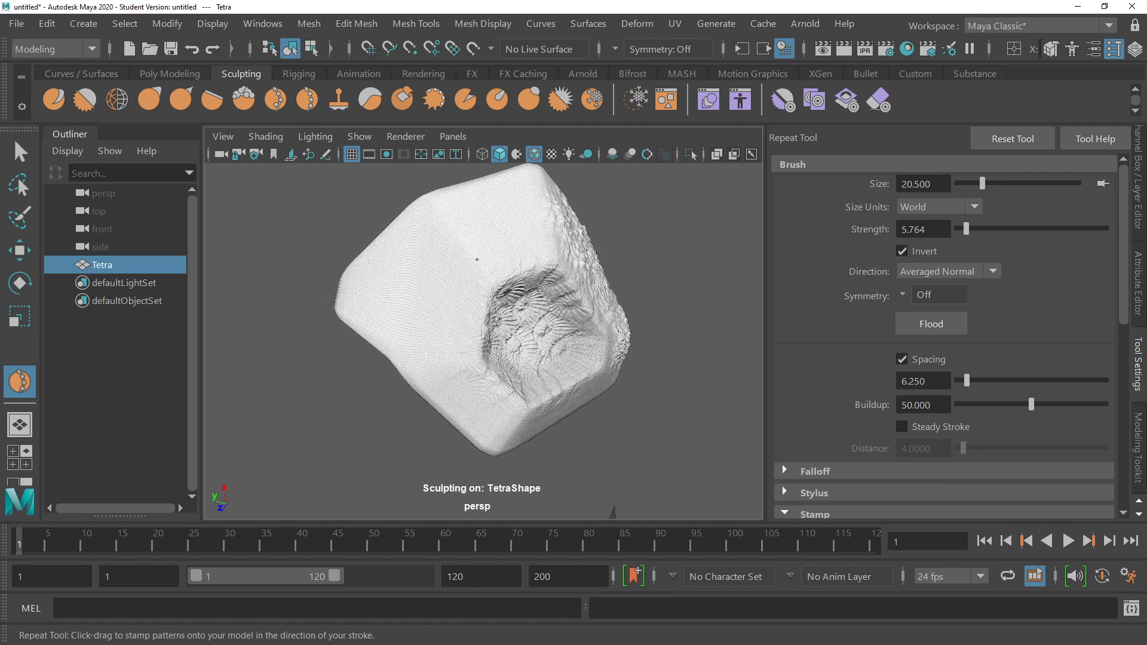
{"action": "scroll", "coordinate": [1081, 386], "scroll_direction": "down", "scroll_amount": 1}
{"action": "scroll", "coordinate": [1082, 385], "scroll_direction": "down", "scroll_amount": 3}
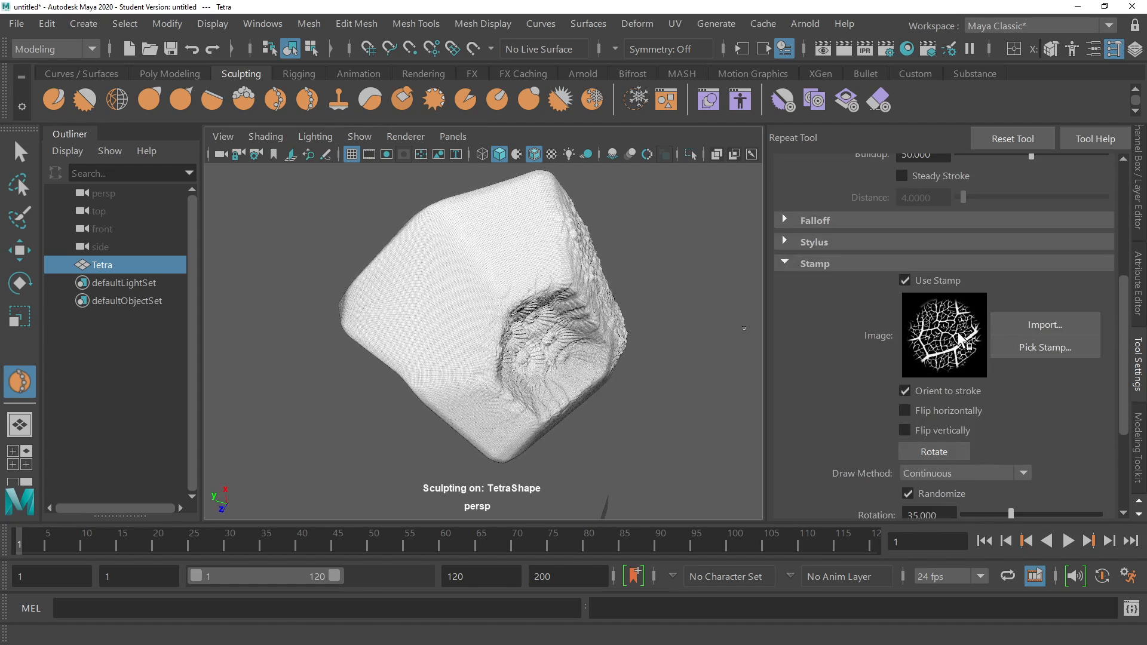
{"action": "left_click", "coordinate": [1024, 346]}
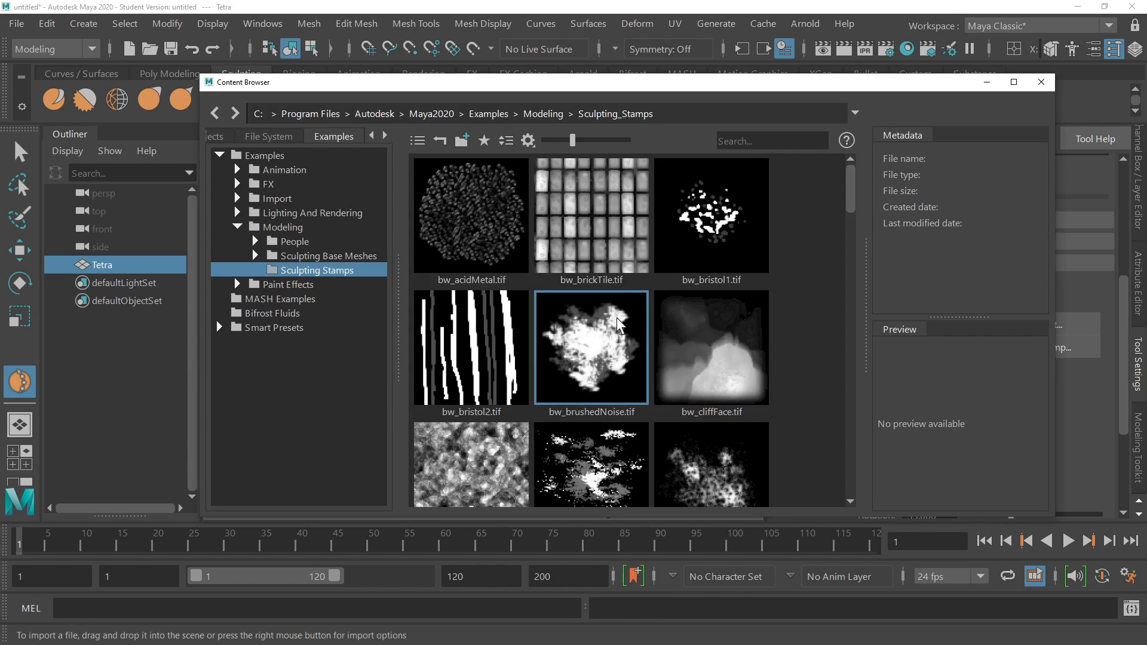
{"action": "scroll", "coordinate": [617, 318], "scroll_direction": "down", "scroll_amount": 5}
{"action": "scroll", "coordinate": [617, 317], "scroll_direction": "up", "scroll_amount": 8}
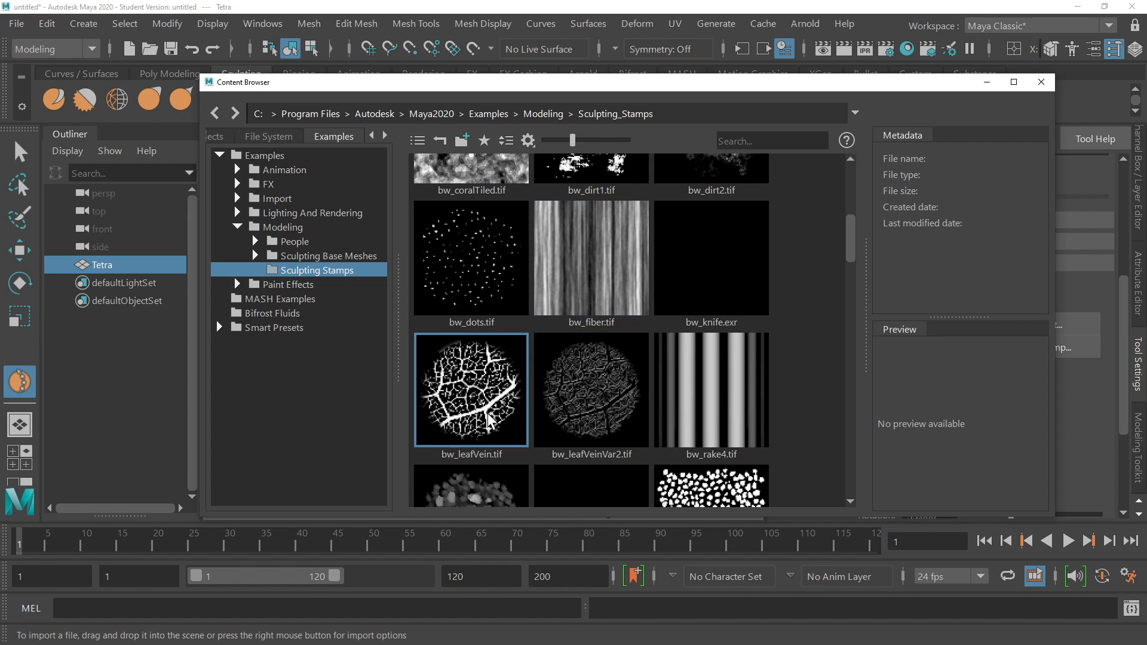
{"action": "left_click", "coordinate": [1043, 88]}
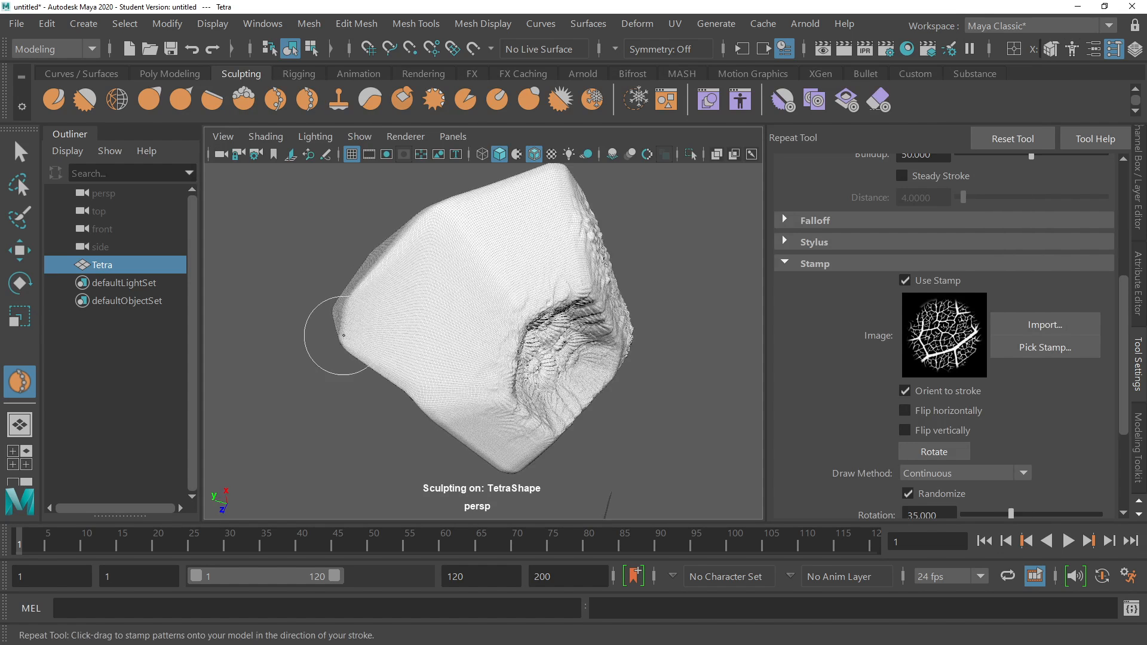
Try Repeat strokes with the leaf vein stamp on the smooth face beside the crater, and undo them.
{"action": "scroll", "coordinate": [636, 284], "scroll_direction": "up", "scroll_amount": 2}
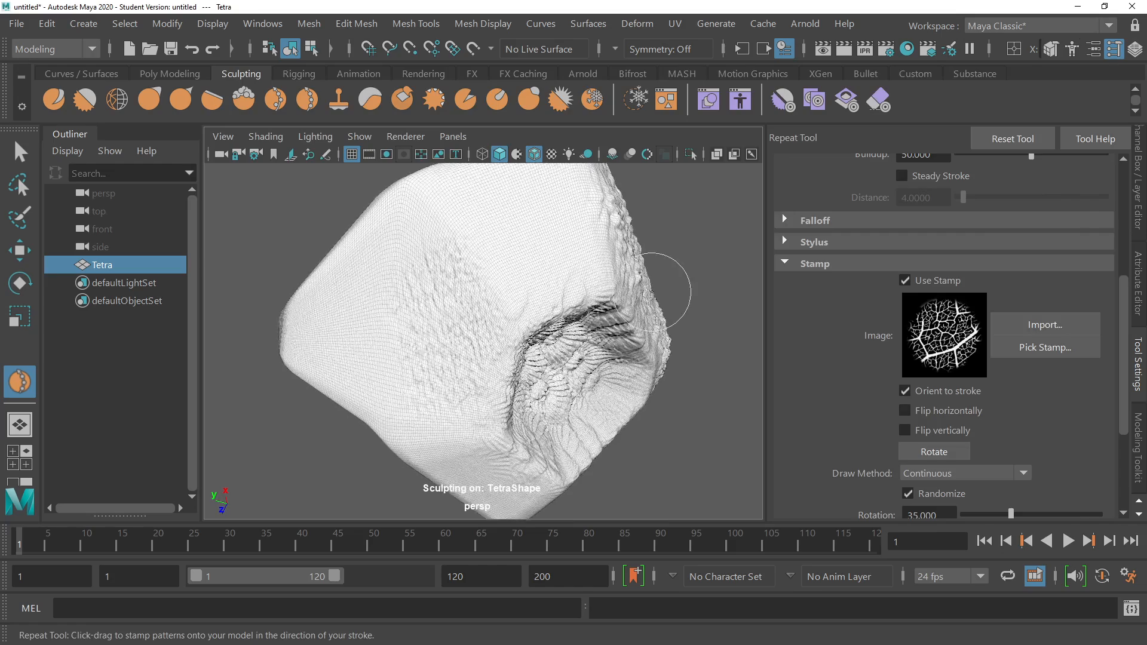
{"action": "left_click_drag", "start_coordinate": [636, 284], "coordinate": [622, 265], "text": "alt"}
{"action": "key", "text": "ctrl+z"}
{"action": "key", "text": "ctrl+z"}
{"action": "scroll", "coordinate": [976, 325], "scroll_direction": "up", "scroll_amount": 5}
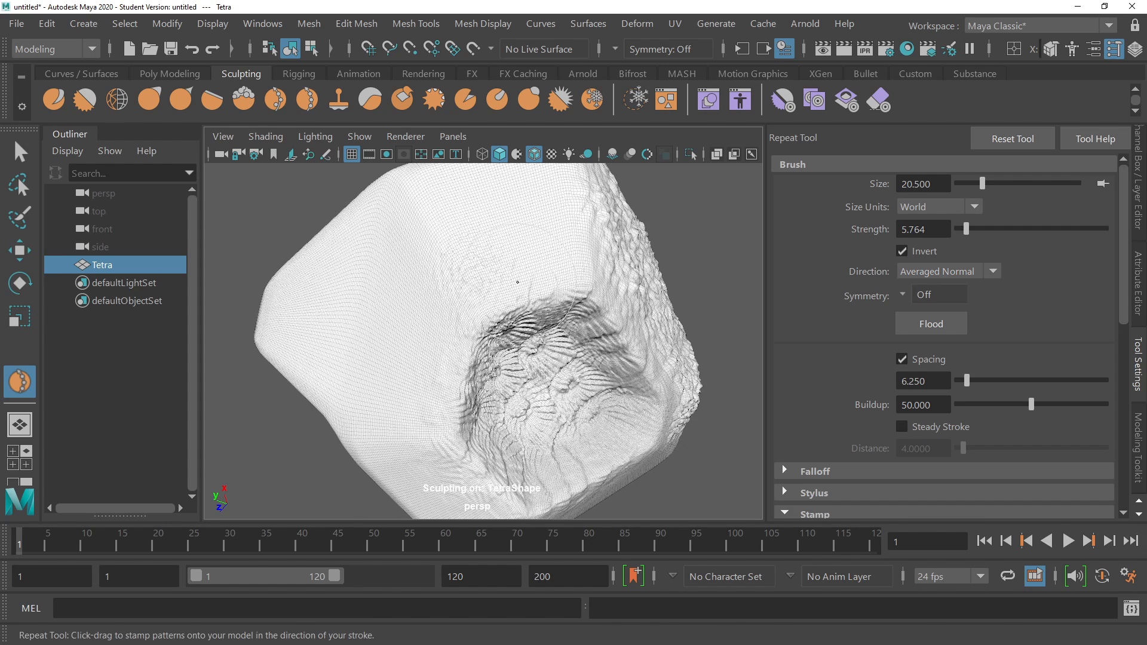
{"action": "key", "text": "ctrl+z"}
Set the Repeat brush size to 40.596 and strength to 13.821, and stamp the vein pattern over the face beside the crater.
{"action": "key", "text": "b"}
{"action": "left_click_drag", "start_coordinate": [477, 298], "coordinate": [535, 297]}
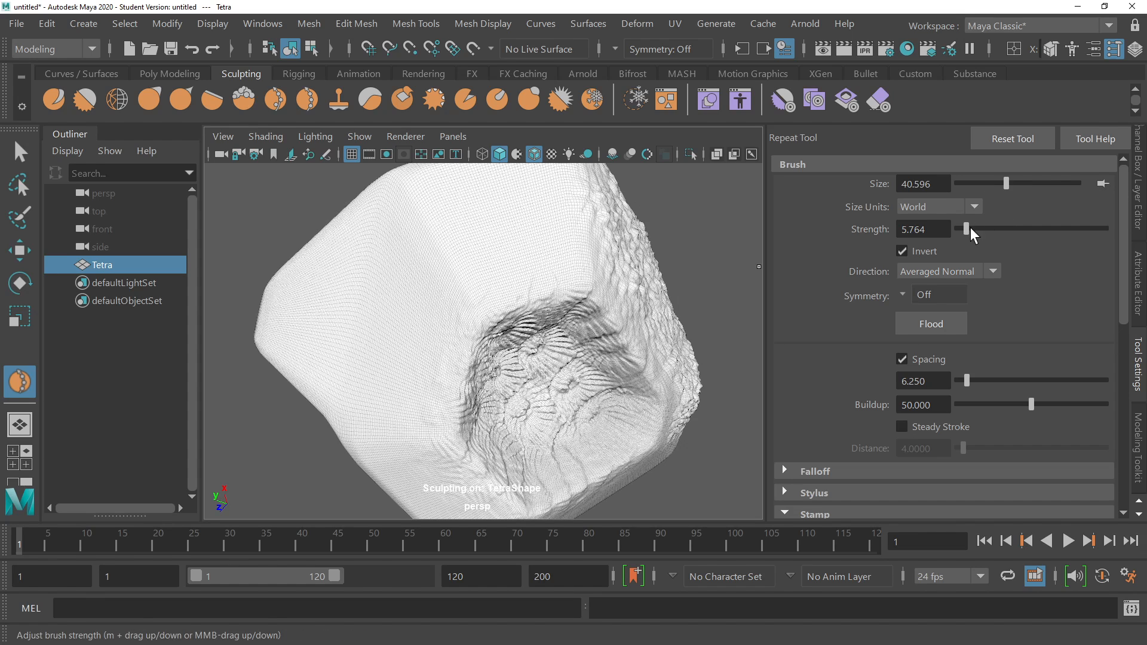
{"action": "left_click_drag", "start_coordinate": [970, 227], "coordinate": [977, 228]}
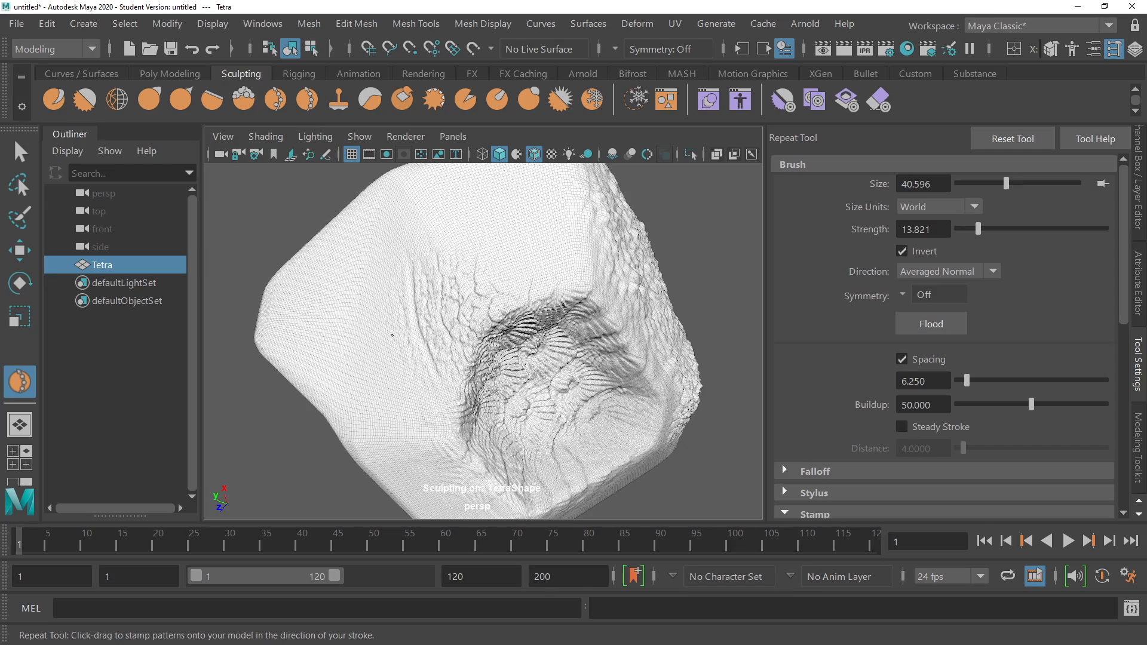
{"action": "left_click_drag", "start_coordinate": [409, 379], "coordinate": [512, 257], "text": "alt"}
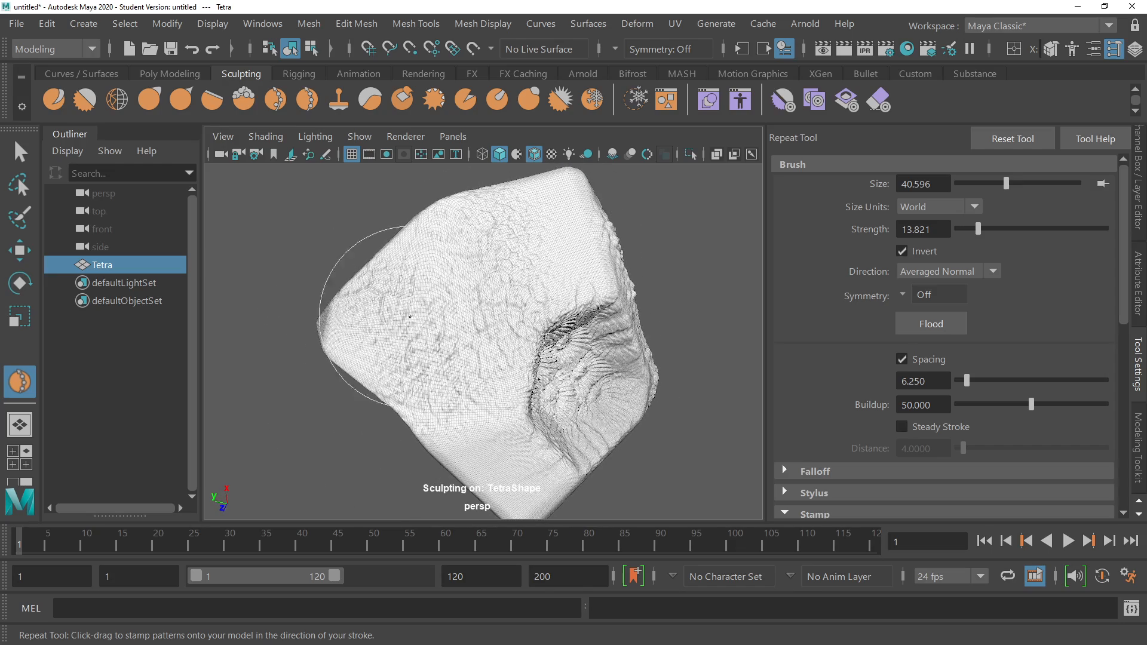
Stamp the inverted leaf vein pattern over the remaining rock faces around the crater.
{"action": "left_click_drag", "start_coordinate": [369, 355], "coordinate": [463, 359], "text": "alt"}
{"action": "mouse_move", "coordinate": [552, 457]}
{"action": "left_mouse_down", "text": "alt"}
{"action": "mouse_move", "coordinate": [526, 197]}
{"action": "mouse_move", "coordinate": [545, 225]}
{"action": "mouse_move", "coordinate": [471, 290]}
{"action": "left_mouse_up", "text": "alt"}
{"action": "mouse_move", "coordinate": [477, 341]}
{"action": "left_mouse_down", "text": "alt"}
{"action": "mouse_move", "coordinate": [500, 404]}
{"action": "mouse_move", "coordinate": [640, 418]}
{"action": "mouse_move", "coordinate": [657, 382]}
{"action": "mouse_move", "coordinate": [727, 318]}
{"action": "mouse_move", "coordinate": [603, 327]}
{"action": "mouse_move", "coordinate": [645, 272]}
{"action": "mouse_move", "coordinate": [824, 350]}
{"action": "left_mouse_up", "text": "alt"}
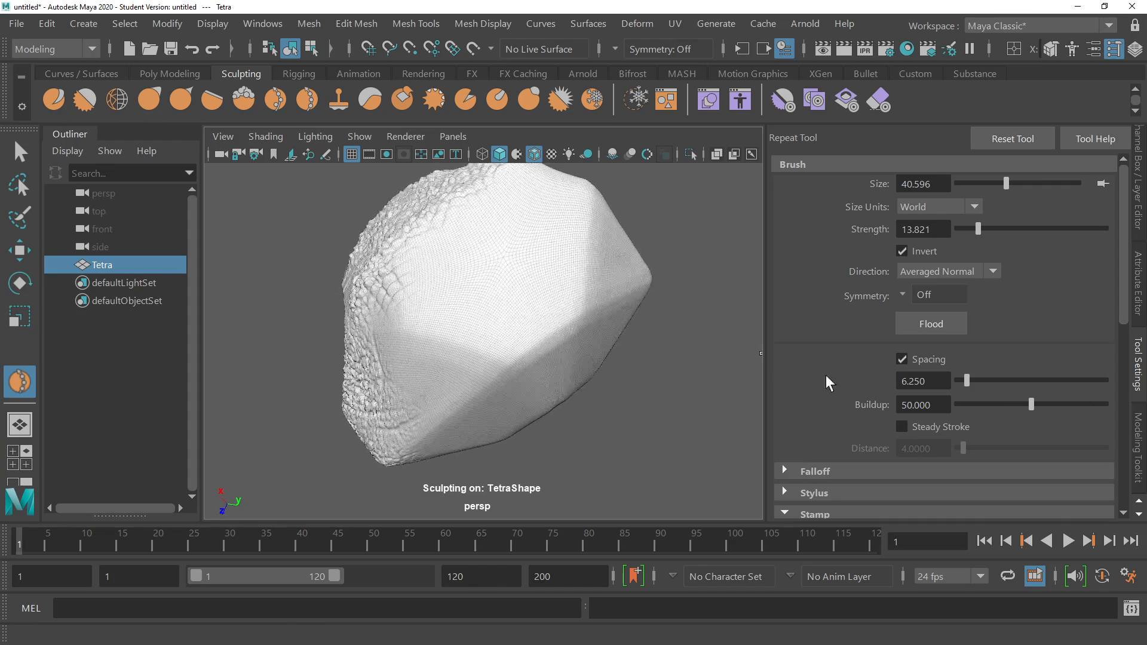
{"action": "mouse_move", "coordinate": [753, 346]}
{"action": "left_mouse_down", "text": "alt"}
{"action": "mouse_move", "coordinate": [732, 297]}
{"action": "mouse_move", "coordinate": [691, 322]}
{"action": "mouse_move", "coordinate": [678, 315]}
{"action": "mouse_move", "coordinate": [776, 328]}
{"action": "left_mouse_up", "text": "alt"}
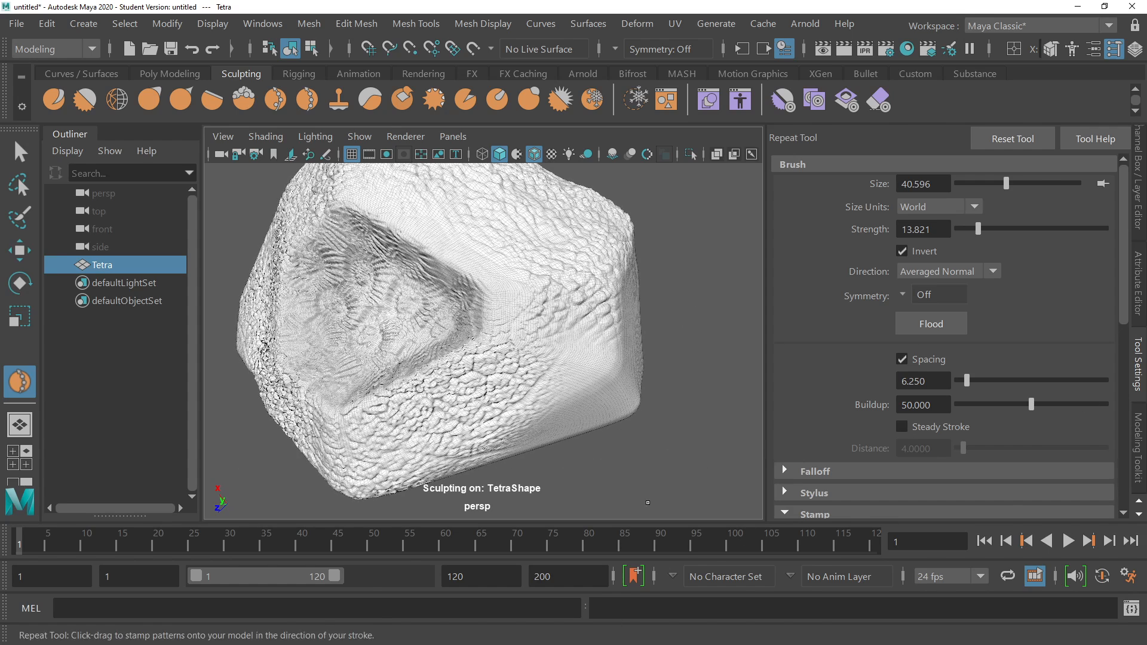
Review the Repeat tool's stamp settings, set the random Scale to 24.336, and undo a sculpt stroke.
{"action": "scroll", "coordinate": [982, 370], "scroll_direction": "down", "scroll_amount": 5}
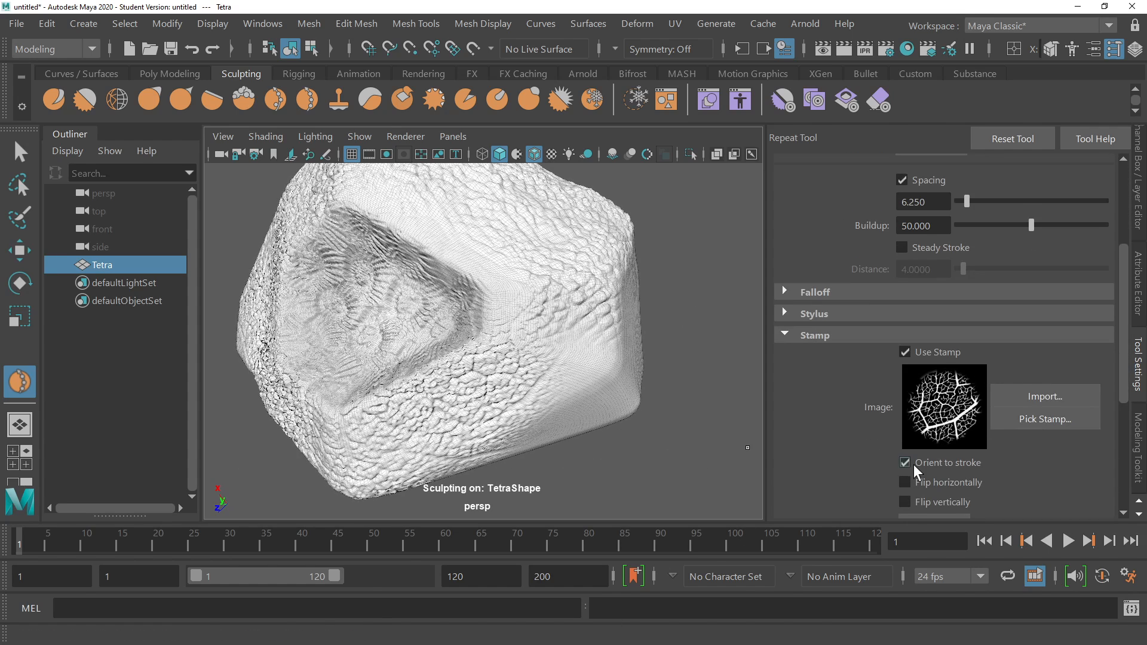
{"action": "scroll", "coordinate": [920, 425], "scroll_direction": "down", "scroll_amount": 5}
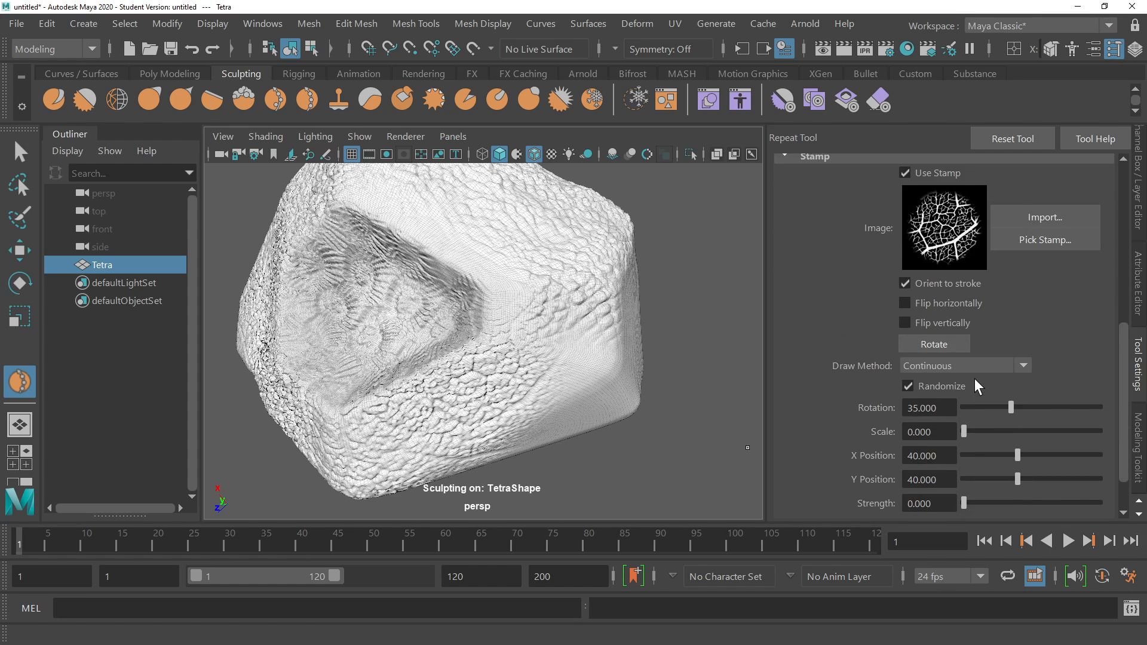
{"action": "scroll", "coordinate": [951, 382], "scroll_direction": "down", "scroll_amount": 2}
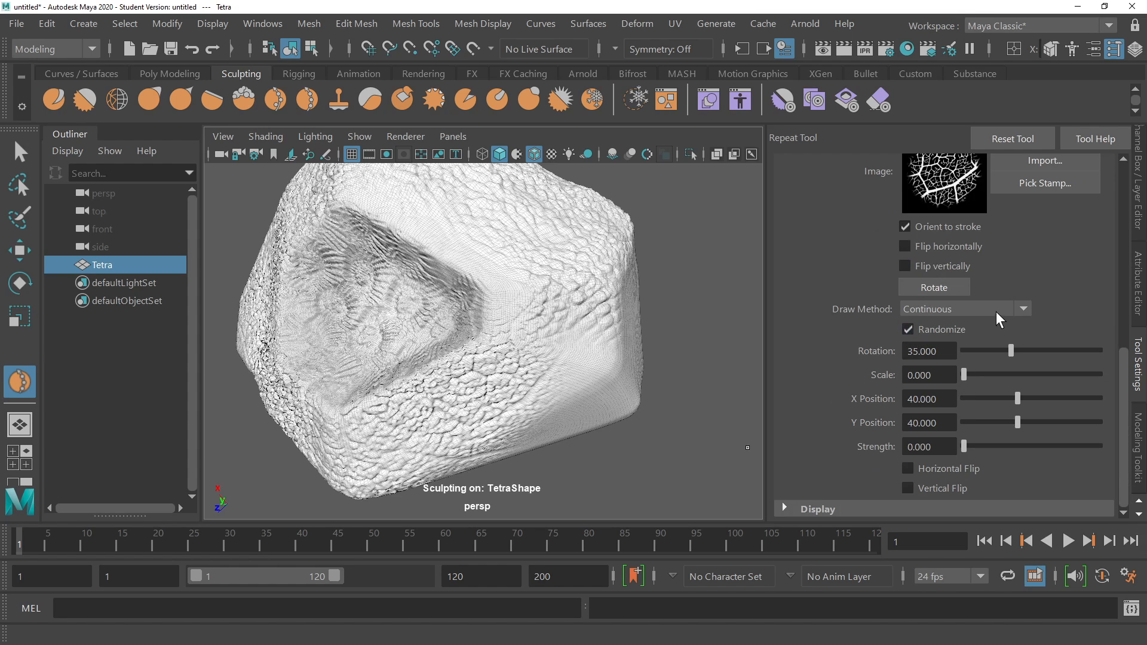
{"action": "scroll", "coordinate": [995, 311], "scroll_direction": "up", "scroll_amount": 5}
{"action": "scroll", "coordinate": [994, 324], "scroll_direction": "down", "scroll_amount": 4}
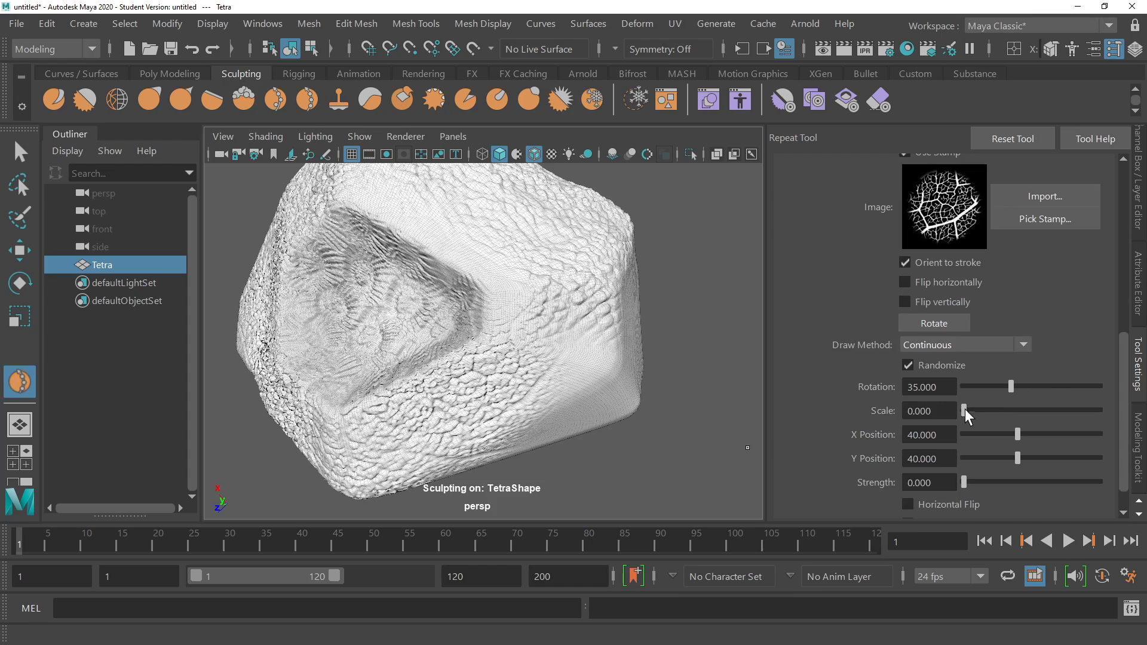
{"action": "left_click_drag", "start_coordinate": [965, 410], "coordinate": [996, 410]}
{"action": "mouse_move", "coordinate": [600, 402]}
{"action": "left_mouse_down", "text": "alt"}
{"action": "mouse_move", "coordinate": [586, 404]}
{"action": "mouse_move", "coordinate": [546, 365]}
{"action": "mouse_move", "coordinate": [676, 382]}
{"action": "mouse_move", "coordinate": [668, 368]}
{"action": "mouse_move", "coordinate": [691, 334]}
{"action": "left_mouse_up", "text": "alt"}
{"action": "key", "text": "ctrl+z"}
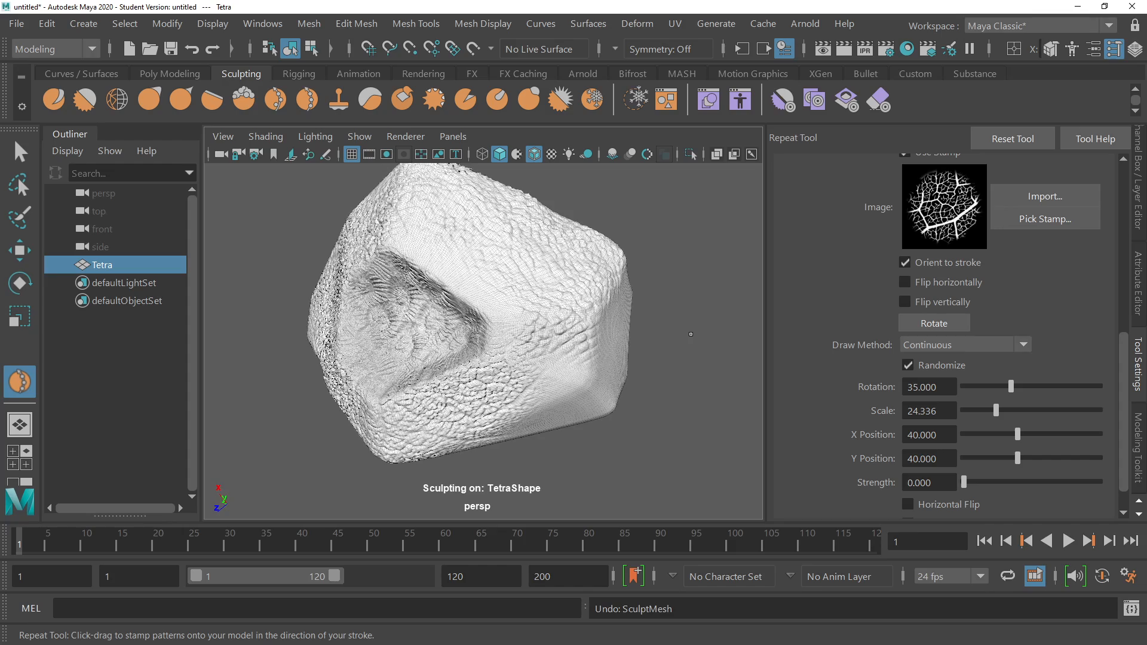
Preview crack.jpg in the stamp import dialog and close the dialog without importing it.
{"action": "mouse_move", "coordinate": [691, 334]}
{"action": "left_mouse_down", "text": "alt"}
{"action": "mouse_move", "coordinate": [649, 336]}
{"action": "mouse_move", "coordinate": [654, 351]}
{"action": "mouse_move", "coordinate": [382, 312]}
{"action": "left_mouse_up", "text": "alt"}
{"action": "mouse_move", "coordinate": [537, 269]}
{"action": "left_mouse_down", "text": "alt"}
{"action": "mouse_move", "coordinate": [520, 376]}
{"action": "mouse_move", "coordinate": [386, 249]}
{"action": "mouse_move", "coordinate": [484, 306]}
{"action": "mouse_move", "coordinate": [583, 263]}
{"action": "mouse_move", "coordinate": [676, 282]}
{"action": "mouse_move", "coordinate": [661, 294]}
{"action": "mouse_move", "coordinate": [756, 318]}
{"action": "left_mouse_up", "text": "alt"}
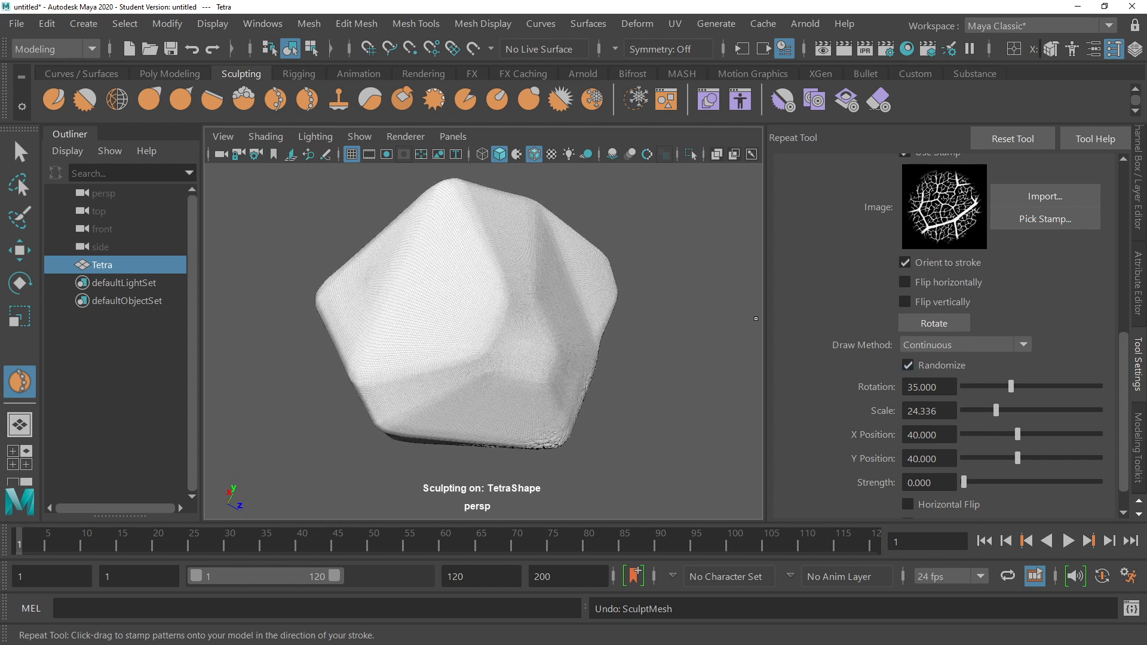
{"action": "scroll", "coordinate": [1040, 197], "scroll_direction": "up", "scroll_amount": 2}
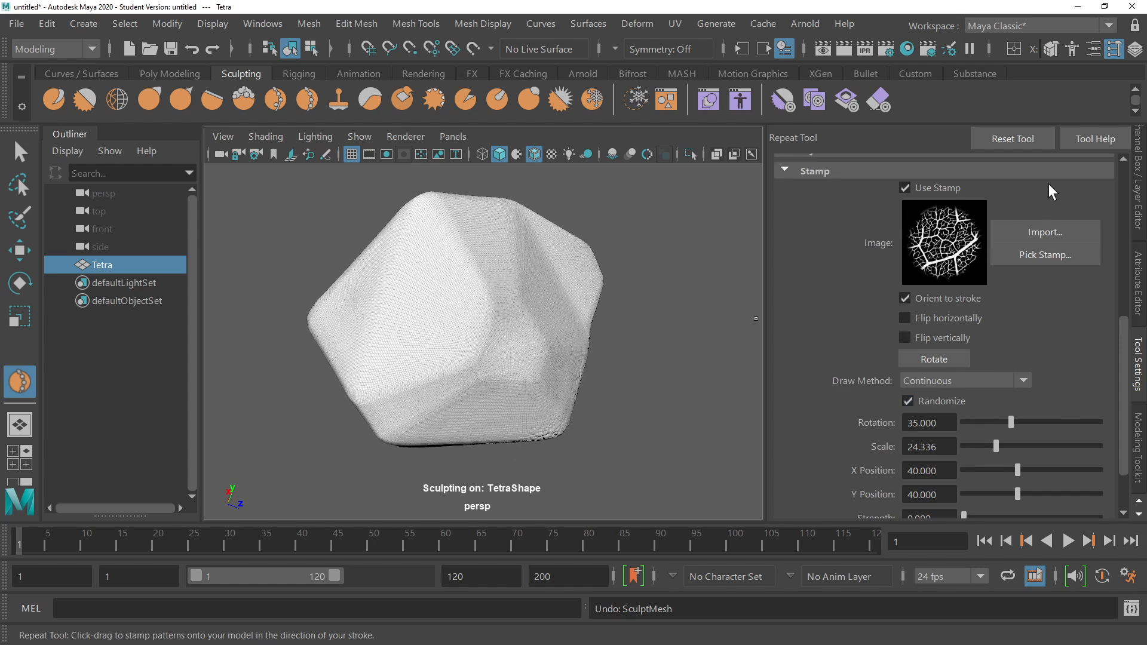
{"action": "left_click", "coordinate": [1051, 228]}
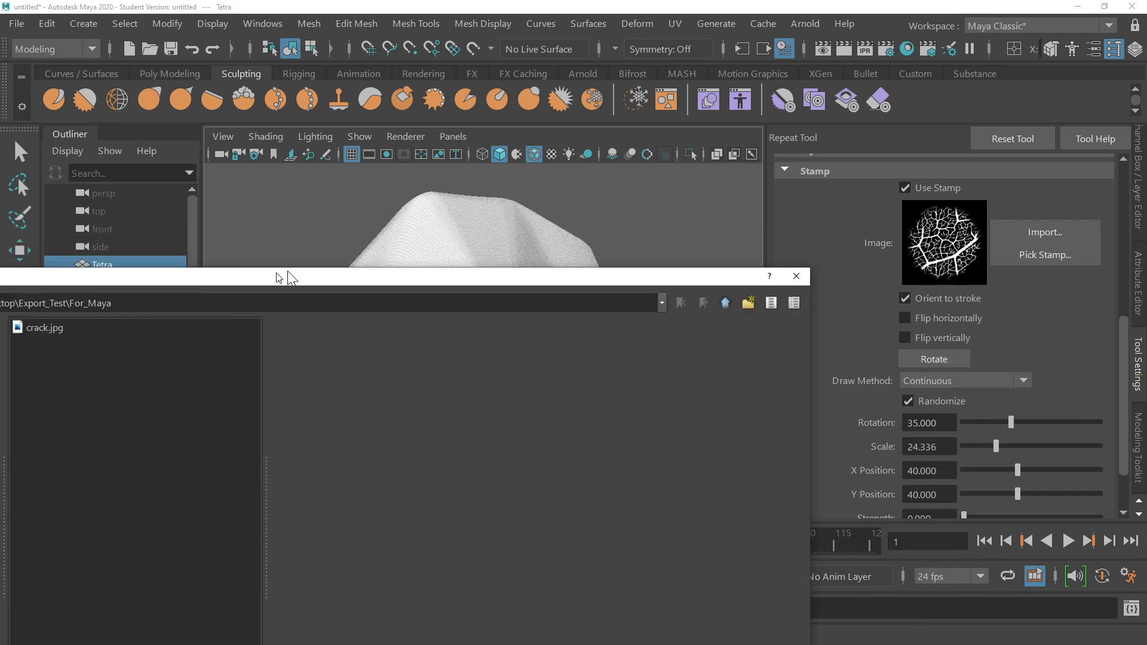
{"action": "left_click_drag", "start_coordinate": [288, 271], "coordinate": [582, 67]}
{"action": "left_click", "coordinate": [357, 123]}
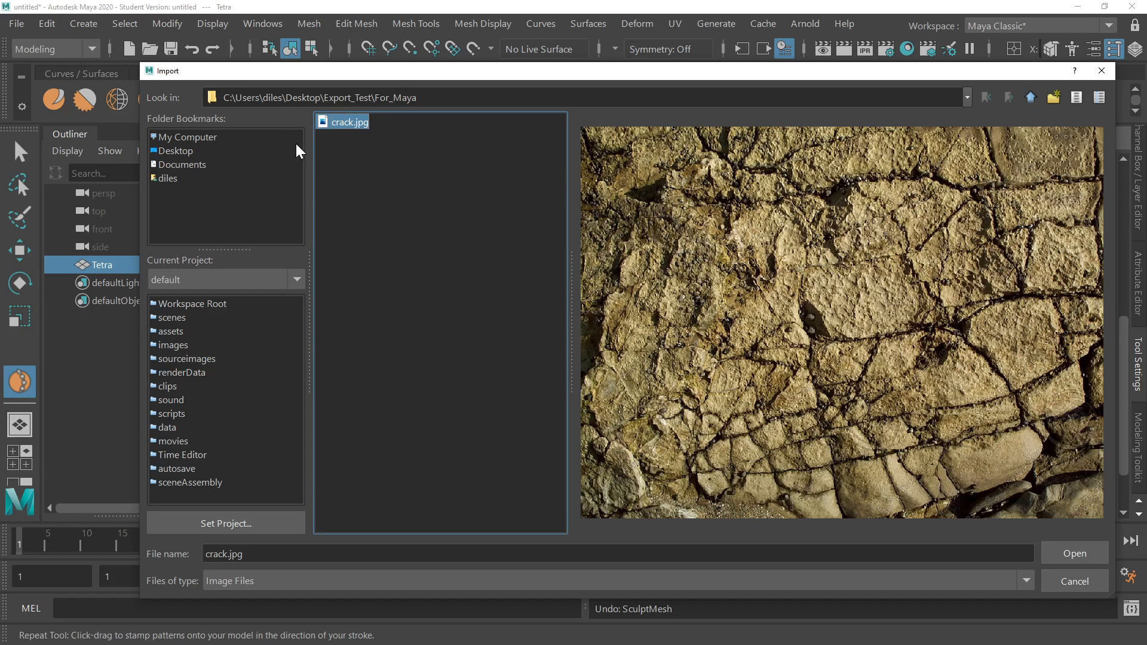
{"action": "right_click", "coordinate": [350, 123]}
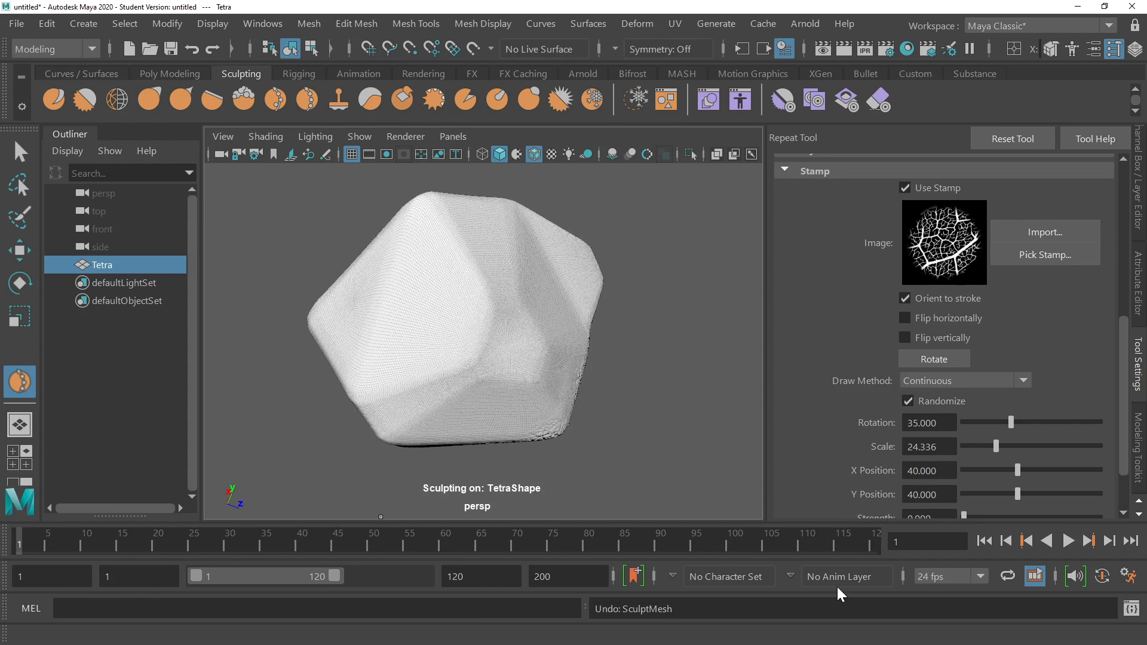
Import crack.jpg as the Repeat tool's stamp image and undo a test stroke on the untextured side.
{"action": "left_click", "coordinate": [1047, 231]}
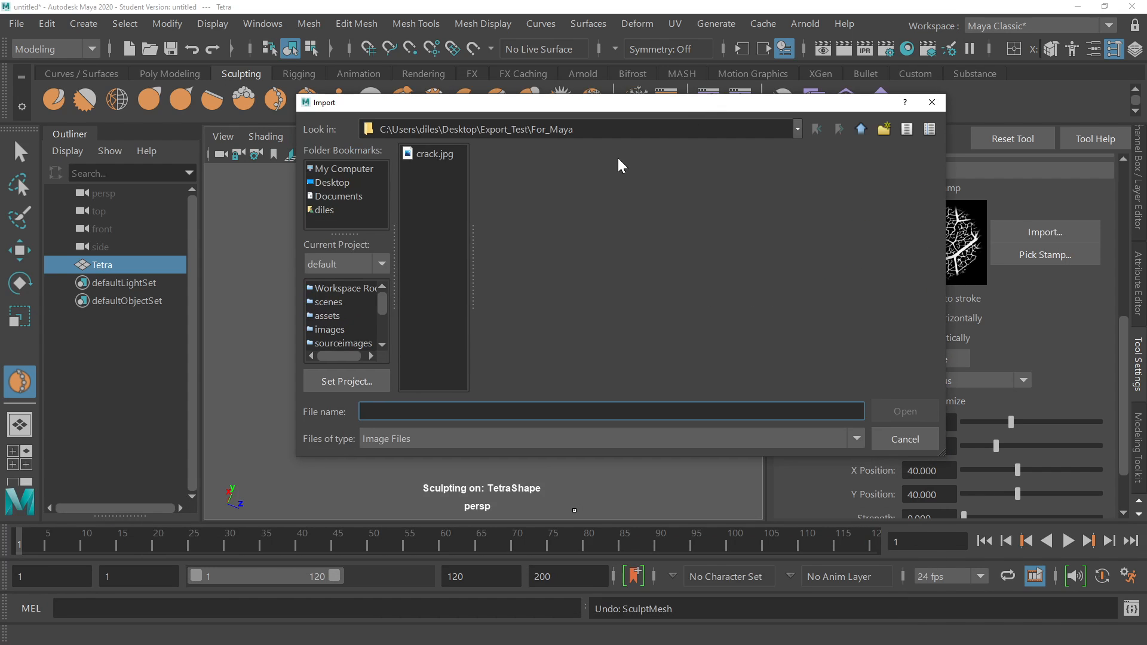
{"action": "left_click", "coordinate": [427, 152]}
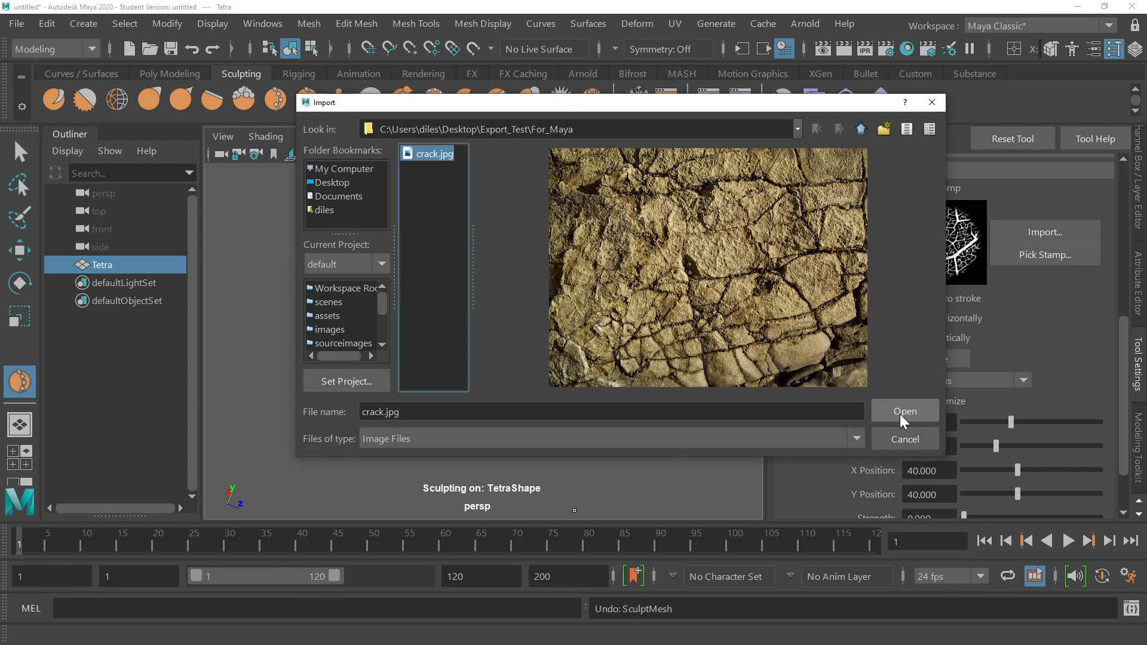
{"action": "left_click", "coordinate": [903, 414]}
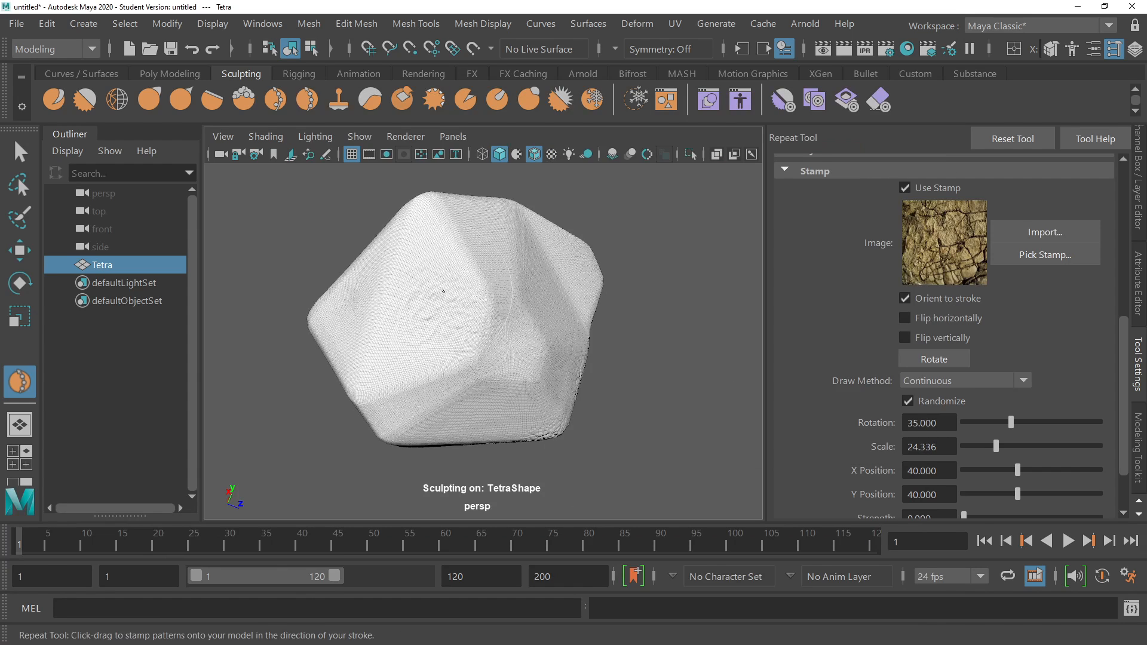
{"action": "key", "text": "ctrl+z"}
Set the Repeat brush strength to 24.390 and turn off Invert.
{"action": "scroll", "coordinate": [1002, 282], "scroll_direction": "up", "scroll_amount": 8}
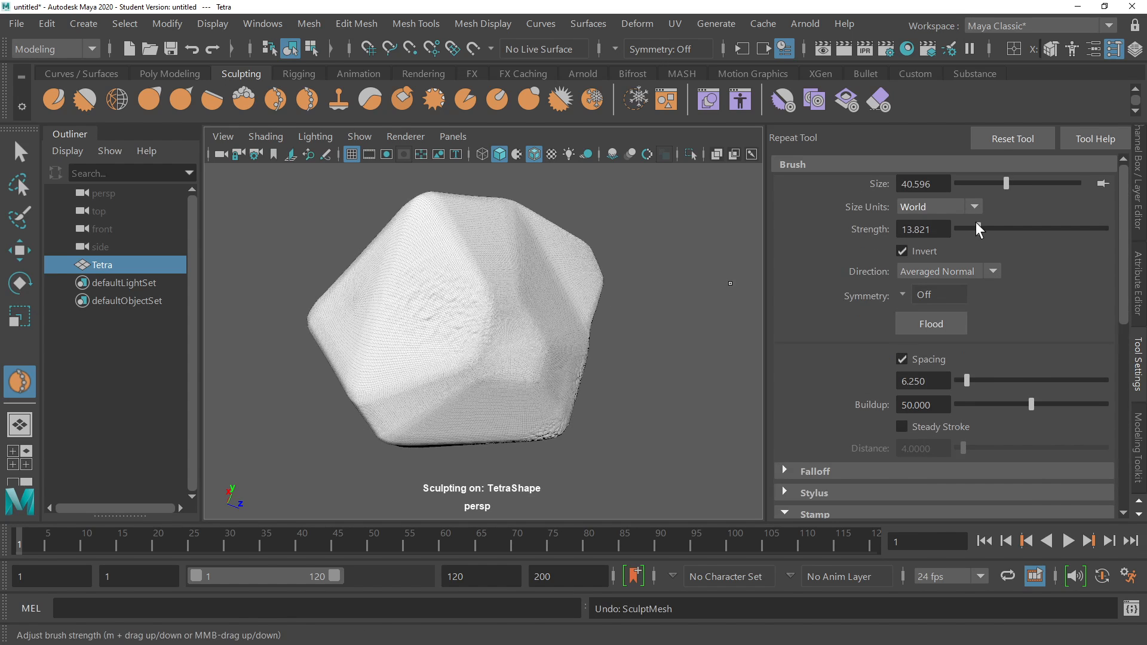
{"action": "left_click_drag", "start_coordinate": [978, 228], "coordinate": [993, 228]}
{"action": "left_click", "coordinate": [901, 251]}
Try stamping the raised crack image across several faces of the untextured side.
{"action": "mouse_move", "coordinate": [472, 322]}
{"action": "left_mouse_down"}
{"action": "mouse_move", "coordinate": [448, 307]}
{"action": "mouse_move", "coordinate": [478, 347]}
{"action": "mouse_move", "coordinate": [404, 277]}
{"action": "mouse_move", "coordinate": [436, 240]}
{"action": "left_mouse_up"}
{"action": "left_click_drag", "start_coordinate": [512, 264], "coordinate": [531, 339]}
{"action": "left_click_drag", "start_coordinate": [687, 352], "coordinate": [632, 358], "text": "alt"}
{"action": "scroll", "coordinate": [555, 349], "scroll_direction": "up", "scroll_amount": 3}
{"action": "scroll", "coordinate": [555, 349], "scroll_direction": "up", "scroll_amount": 1}
{"action": "mouse_move", "coordinate": [525, 317]}
{"action": "left_mouse_down"}
{"action": "mouse_move", "coordinate": [535, 333]}
{"action": "mouse_move", "coordinate": [494, 338]}
{"action": "mouse_move", "coordinate": [526, 335]}
{"action": "mouse_move", "coordinate": [521, 374]}
{"action": "mouse_move", "coordinate": [596, 366]}
{"action": "left_mouse_up"}
{"action": "scroll", "coordinate": [494, 338], "scroll_direction": "up", "scroll_amount": 3}
{"action": "scroll", "coordinate": [558, 384], "scroll_direction": "down", "scroll_amount": 2}
Undo the crack stamp strokes on the untextured side.
{"action": "key", "text": "ctrl+z"}
{"action": "key", "text": "ctrl+z"}
{"action": "key", "text": "ctrl+z"}
{"action": "key", "text": "ctrl+z"}
{"action": "key", "text": "ctrl+z"}
{"action": "key", "text": "ctrl+z"}
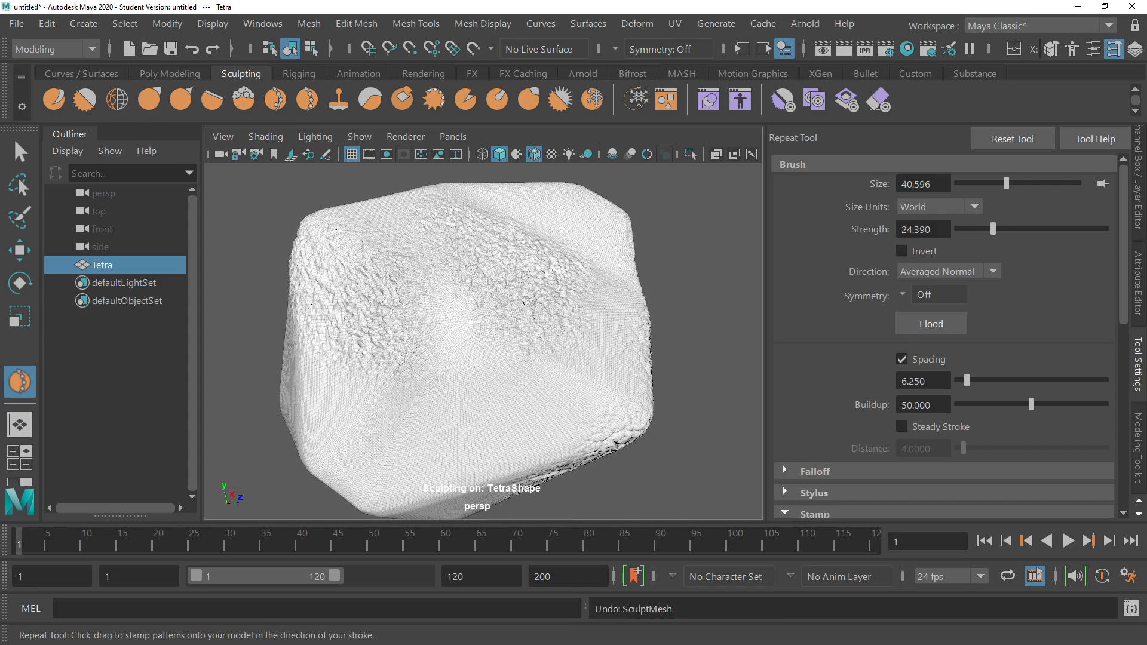
{"action": "key", "text": "ctrl+z"}
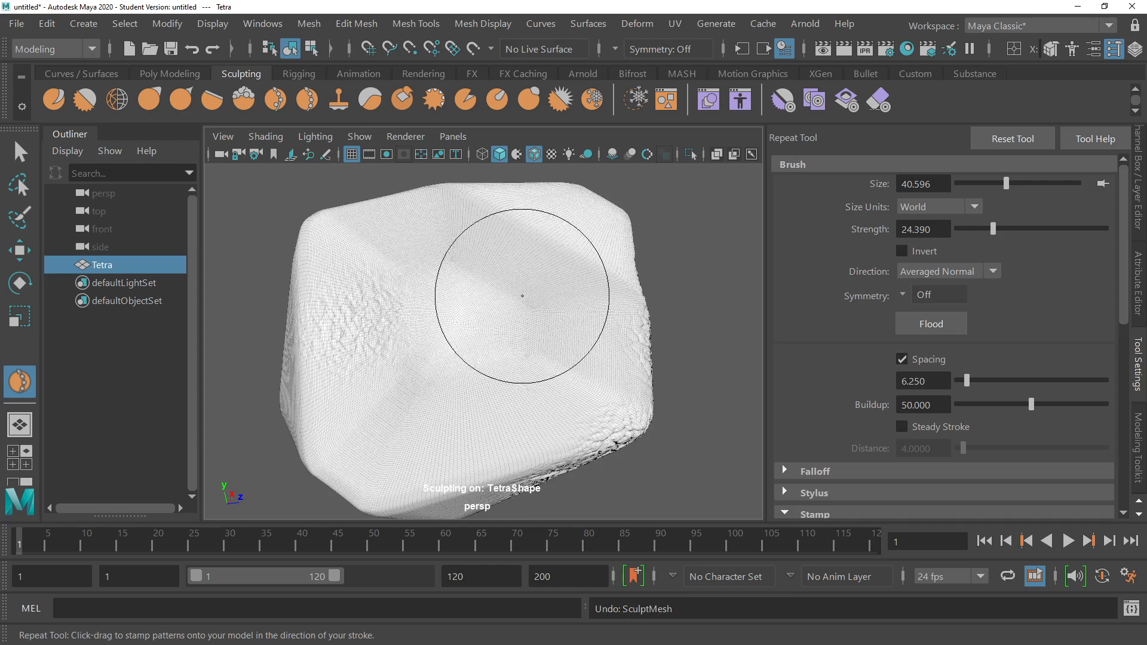
Import crack2.jpg as the Repeat tool's stamp image.
{"action": "mouse_move", "coordinate": [536, 310]}
{"action": "left_mouse_down", "text": "alt"}
{"action": "mouse_move", "coordinate": [580, 316]}
{"action": "mouse_move", "coordinate": [525, 289]}
{"action": "mouse_move", "coordinate": [543, 333]}
{"action": "mouse_move", "coordinate": [528, 310]}
{"action": "left_mouse_up", "text": "alt"}
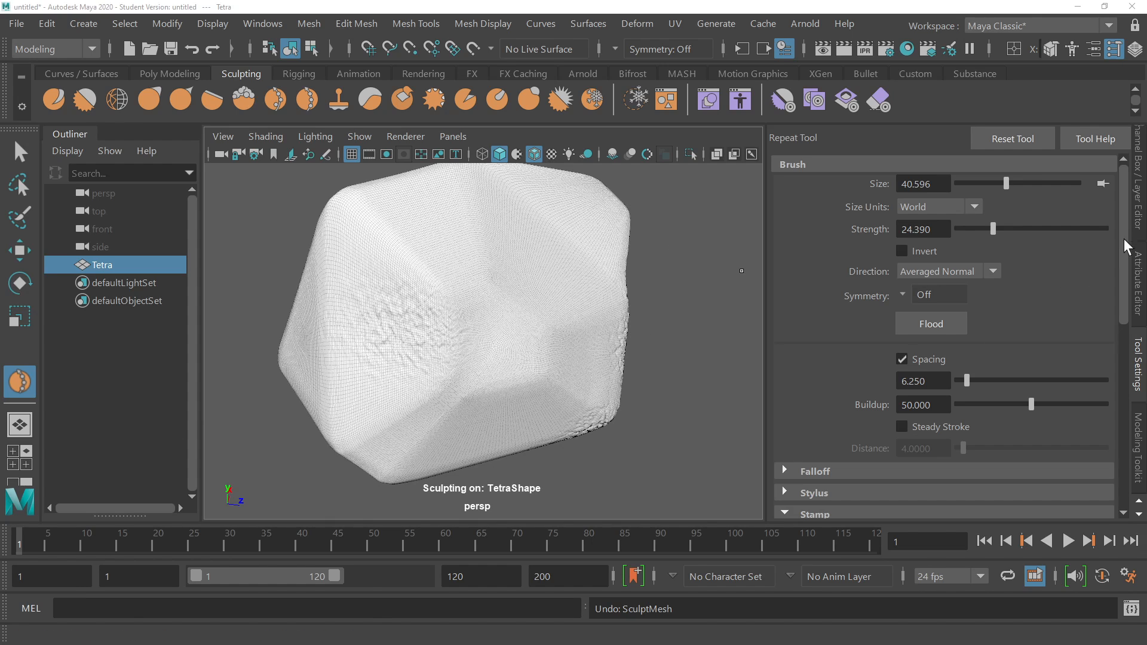
{"action": "left_click_drag", "start_coordinate": [1119, 237], "coordinate": [1123, 378]}
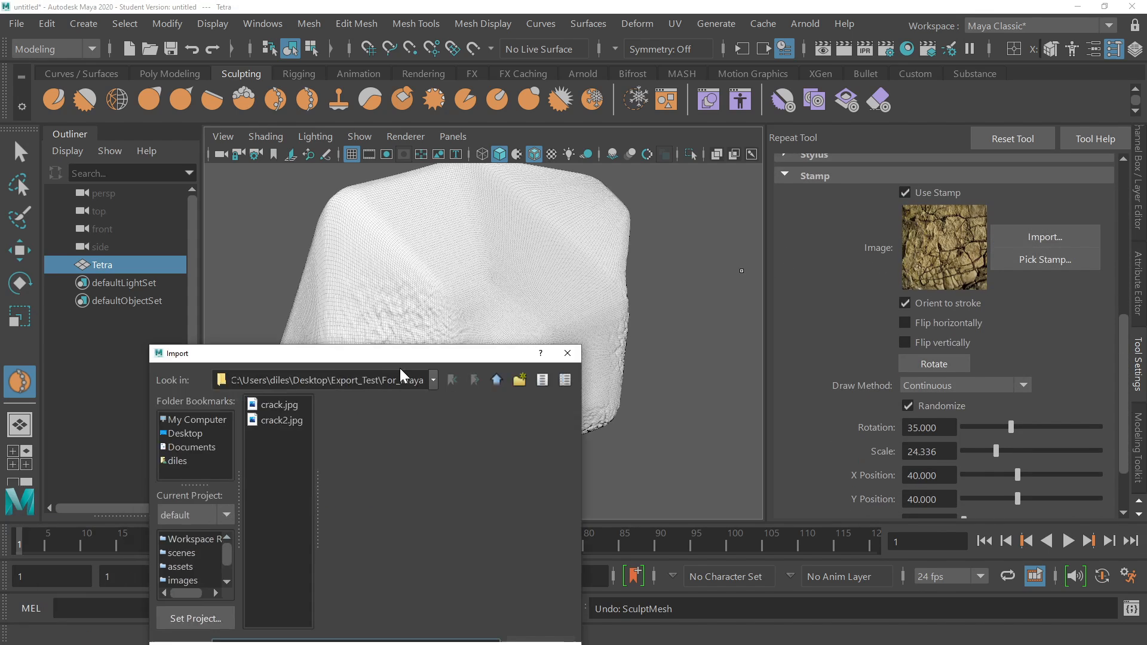
{"action": "left_click", "coordinate": [558, 178]}
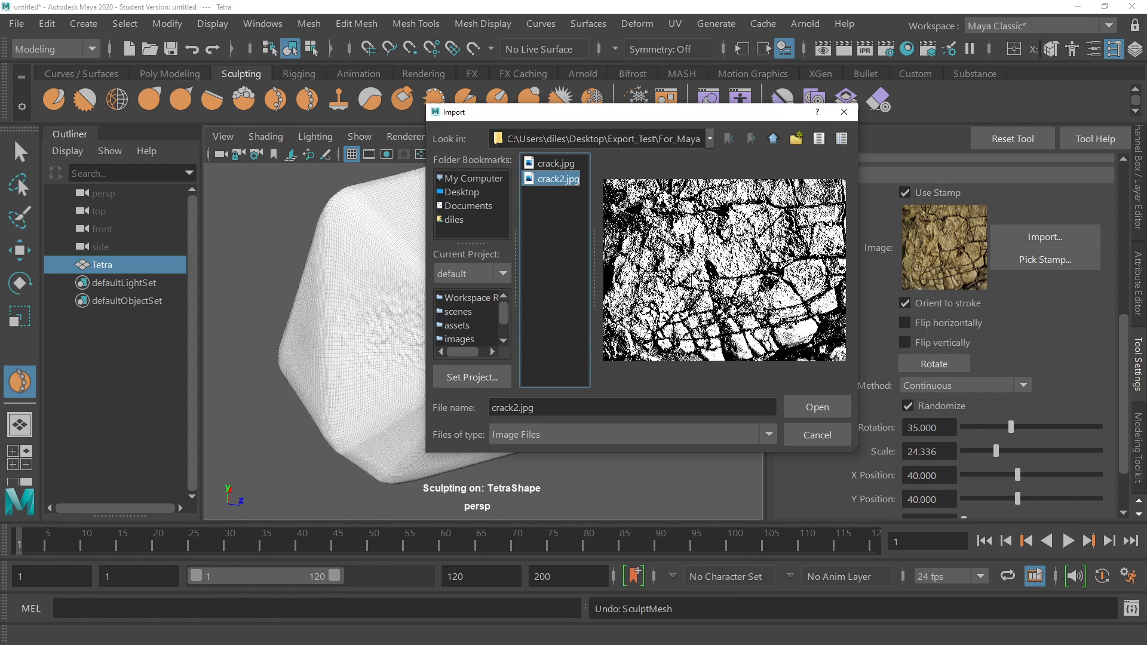
{"action": "left_click", "coordinate": [822, 407]}
Try stamping the black-and-white crack image across the upper part of the untextured side, and undo the strokes.
{"action": "mouse_move", "coordinate": [495, 274]}
{"action": "left_mouse_down"}
{"action": "mouse_move", "coordinate": [538, 287]}
{"action": "mouse_move", "coordinate": [397, 256]}
{"action": "mouse_move", "coordinate": [431, 256]}
{"action": "left_mouse_up"}
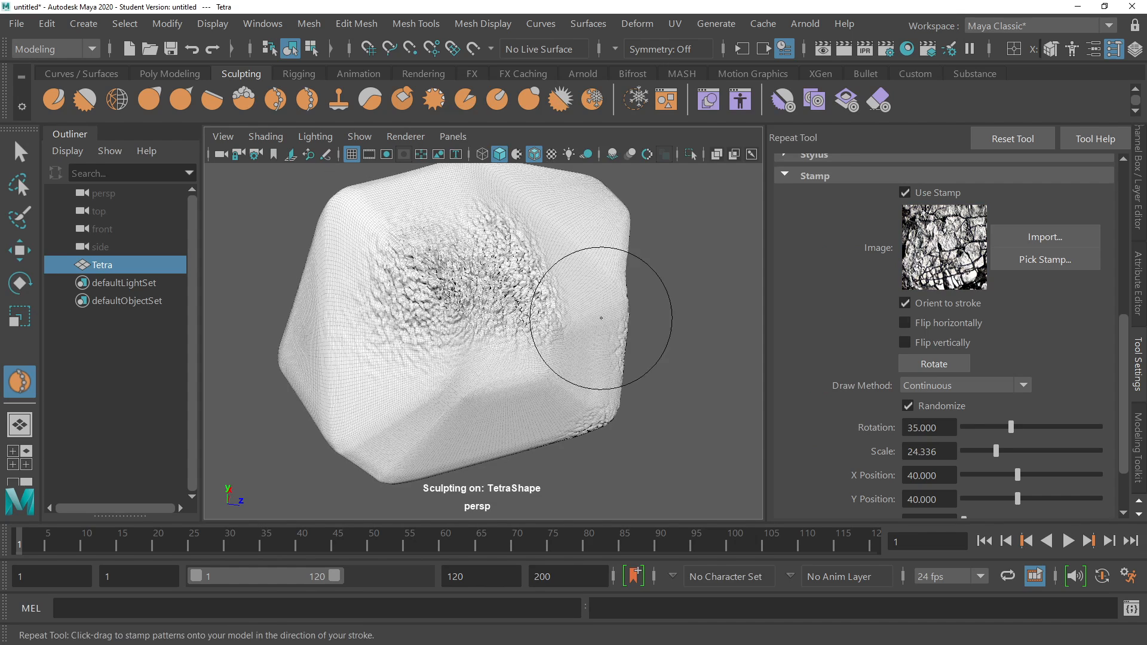
{"action": "mouse_move", "coordinate": [602, 307]}
{"action": "left_mouse_down", "text": "alt"}
{"action": "mouse_move", "coordinate": [607, 338]}
{"action": "mouse_move", "coordinate": [641, 359]}
{"action": "mouse_move", "coordinate": [529, 365]}
{"action": "left_mouse_up", "text": "alt"}
{"action": "key", "text": "ctrl+z"}
{"action": "key", "text": "ctrl+z"}
{"action": "key", "text": "ctrl+z"}
{"action": "key", "text": "ctrl+z"}
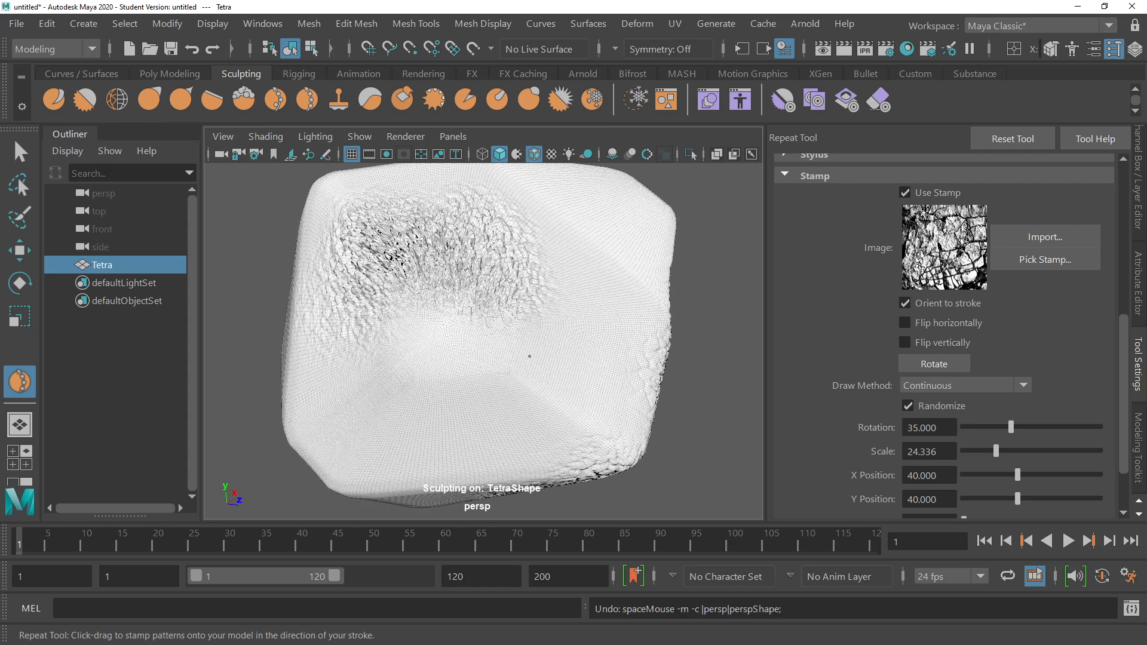
Try another crack stamp near the centre of the untextured side, cancel the file save and undo the stamp.
{"action": "mouse_move", "coordinate": [505, 310]}
{"action": "left_mouse_down", "text": "alt"}
{"action": "mouse_move", "coordinate": [502, 243]}
{"action": "mouse_move", "coordinate": [543, 299]}
{"action": "mouse_move", "coordinate": [499, 218]}
{"action": "left_mouse_up", "text": "alt"}
{"action": "left_click", "coordinate": [509, 278]}
{"action": "left_click_drag", "start_coordinate": [510, 278], "coordinate": [628, 243], "text": "alt"}
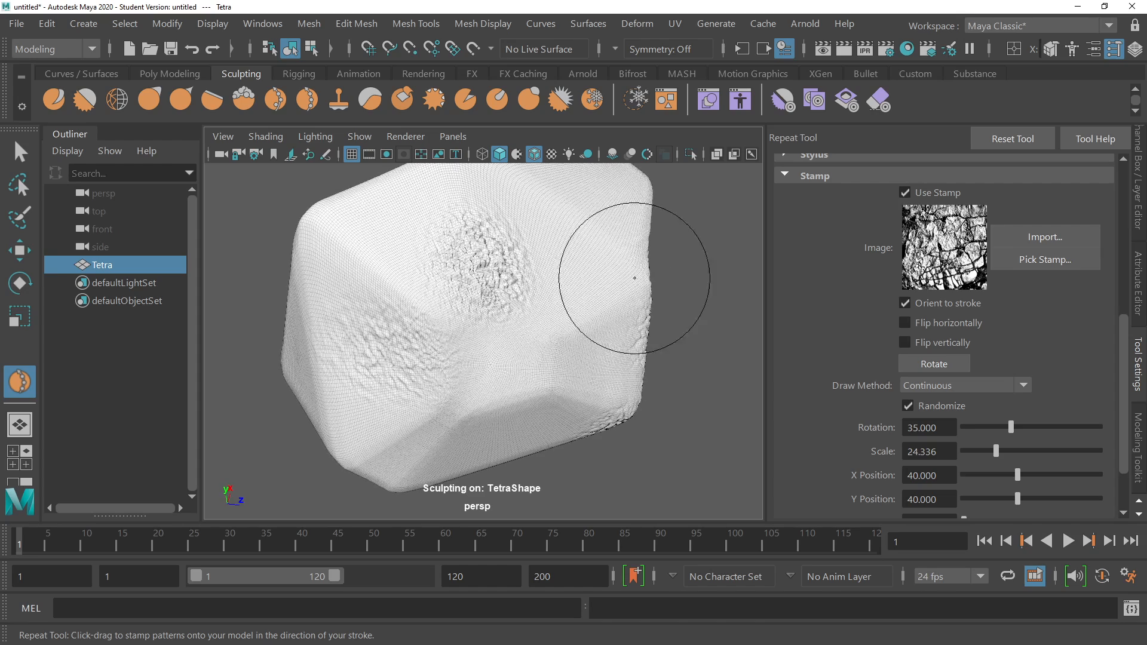
{"action": "key", "text": "ctrl+s"}
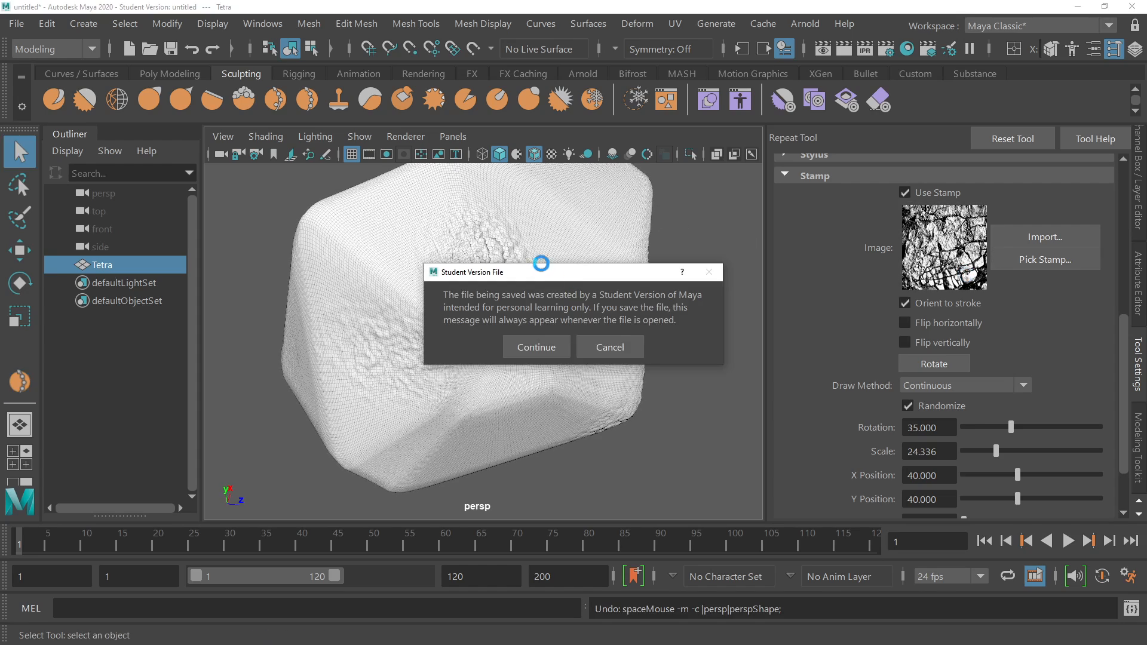
{"action": "left_click", "coordinate": [610, 347]}
{"action": "key", "text": "ctrl+z"}
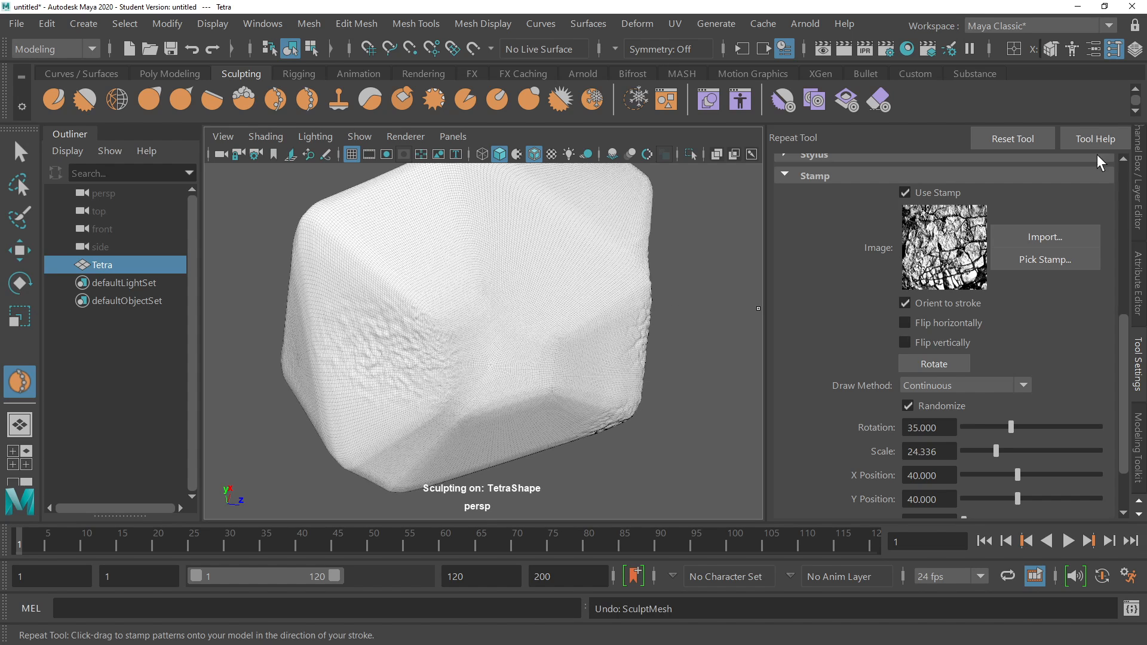
Set the Repeat brush strength to 6.911 and size to 63.000, and stamp the cracks across the untextured faces.
{"action": "scroll", "coordinate": [1066, 285], "scroll_direction": "up", "scroll_amount": 6}
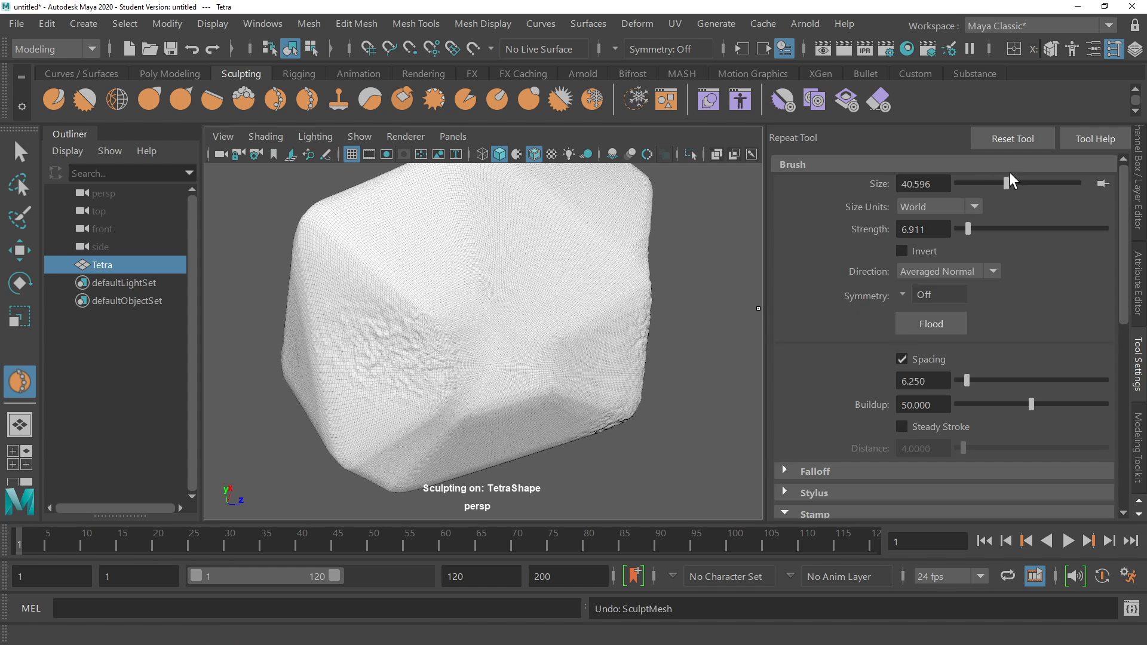
{"action": "left_click_drag", "start_coordinate": [1020, 184], "coordinate": [1034, 184]}
{"action": "mouse_move", "coordinate": [484, 307]}
{"action": "left_mouse_down", "text": "alt"}
{"action": "mouse_move", "coordinate": [558, 261]}
{"action": "mouse_move", "coordinate": [544, 324]}
{"action": "left_mouse_up", "text": "alt"}
{"action": "left_click_drag", "start_coordinate": [522, 370], "coordinate": [504, 365], "text": "alt"}
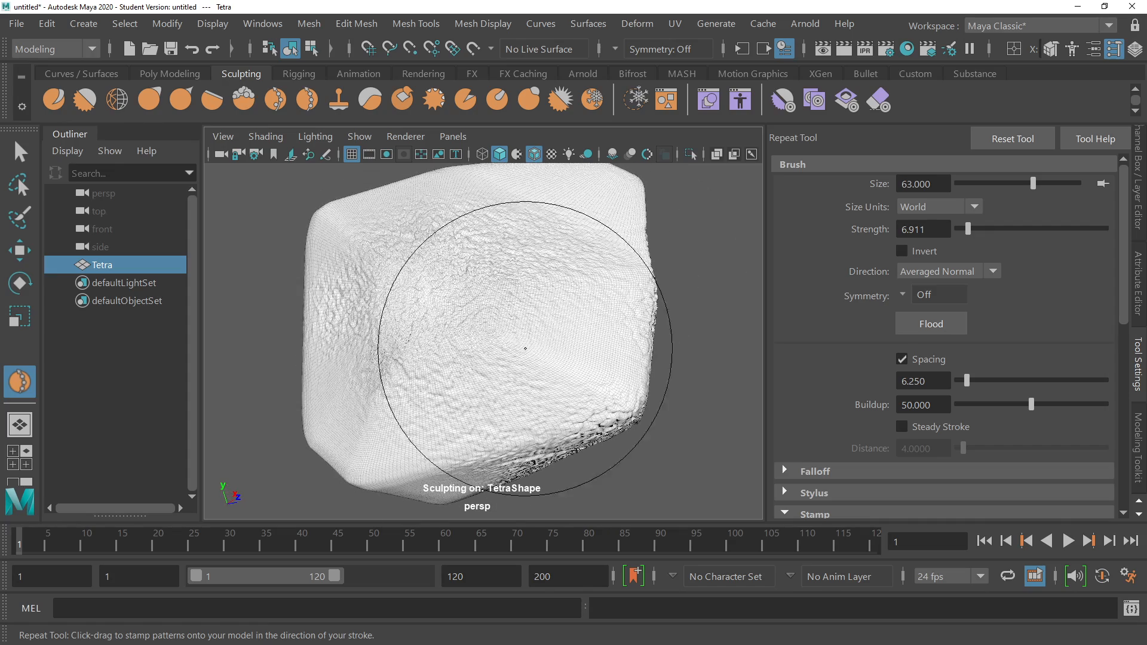
{"action": "left_click_drag", "start_coordinate": [555, 337], "coordinate": [487, 332], "text": "alt"}
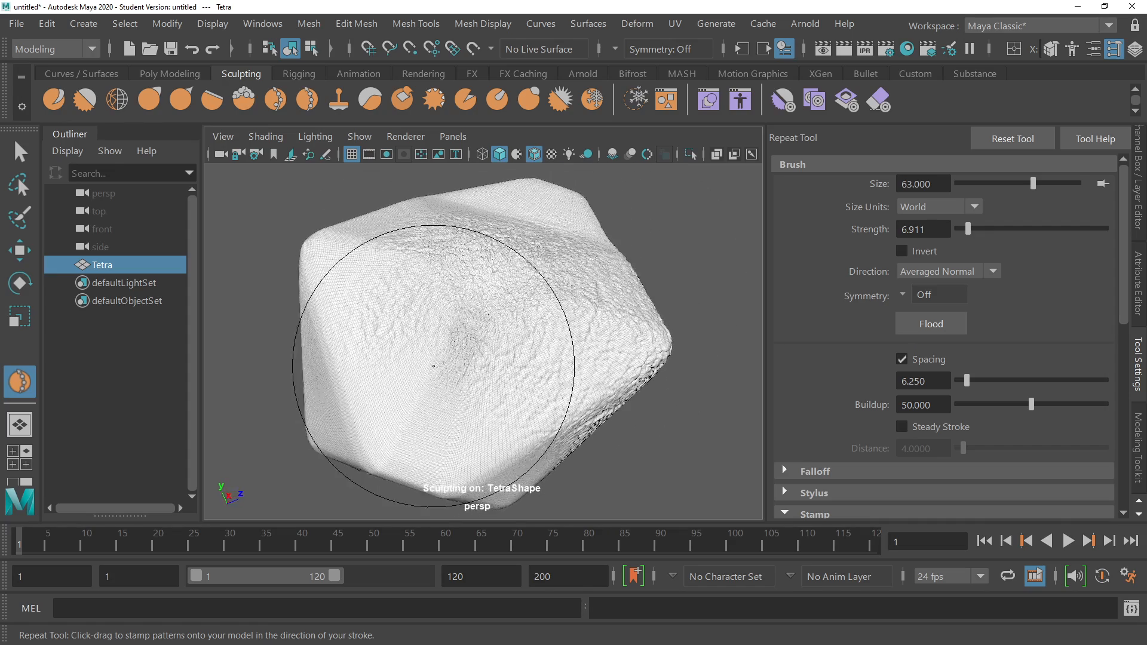
{"action": "left_click_drag", "start_coordinate": [432, 411], "coordinate": [494, 328], "text": "alt"}
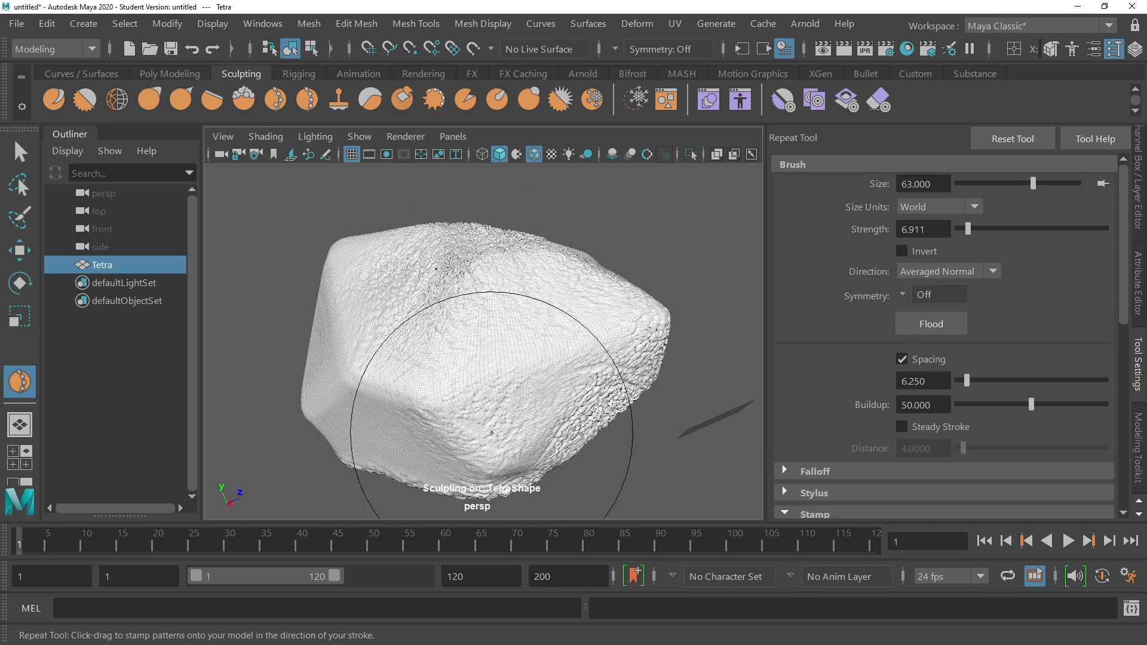
{"action": "mouse_move", "coordinate": [492, 432]}
{"action": "left_mouse_down", "text": "alt"}
{"action": "mouse_move", "coordinate": [512, 244]}
{"action": "mouse_move", "coordinate": [474, 307]}
{"action": "mouse_move", "coordinate": [506, 358]}
{"action": "mouse_move", "coordinate": [474, 210]}
{"action": "mouse_move", "coordinate": [490, 291]}
{"action": "mouse_move", "coordinate": [537, 205]}
{"action": "mouse_move", "coordinate": [614, 217]}
{"action": "mouse_move", "coordinate": [598, 197]}
{"action": "mouse_move", "coordinate": [663, 298]}
{"action": "mouse_move", "coordinate": [702, 279]}
{"action": "mouse_move", "coordinate": [909, 275]}
{"action": "mouse_move", "coordinate": [609, 353]}
{"action": "mouse_move", "coordinate": [385, 317]}
{"action": "mouse_move", "coordinate": [668, 252]}
{"action": "mouse_move", "coordinate": [861, 238]}
{"action": "mouse_move", "coordinate": [502, 332]}
{"action": "mouse_move", "coordinate": [650, 314]}
{"action": "left_mouse_up", "text": "alt"}
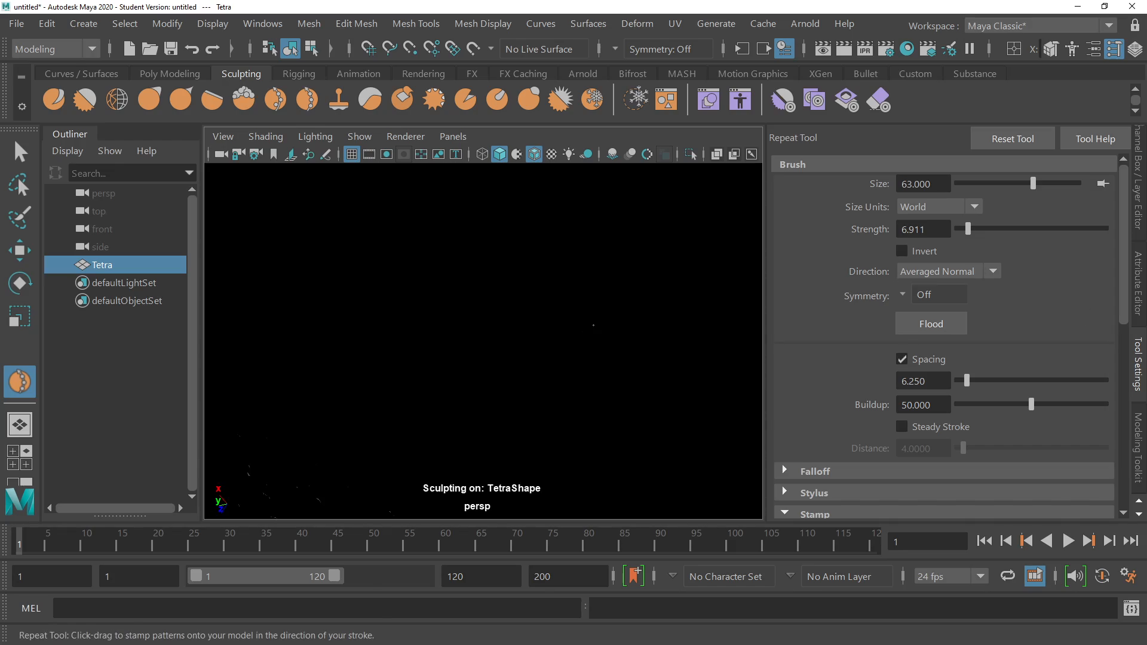
Switch to the Knife tool, make a test cut on the rock's remaining smooth side and undo it.
{"action": "right_click_drag", "start_coordinate": [593, 325], "coordinate": [483, 342], "text": "alt"}
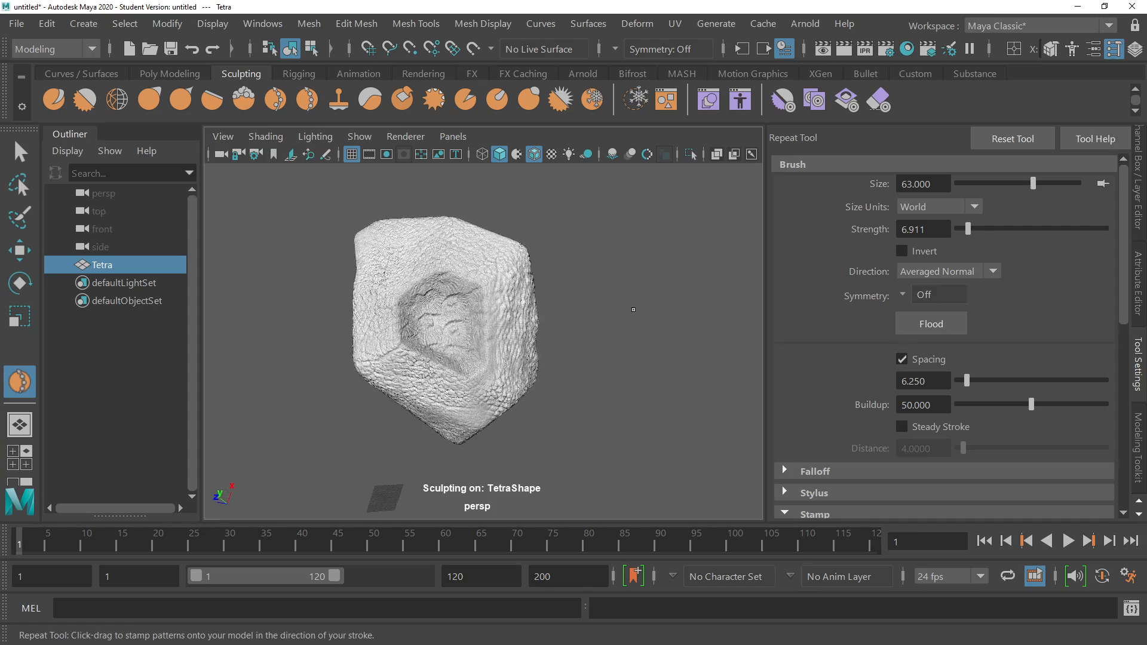
{"action": "left_click_drag", "start_coordinate": [634, 310], "coordinate": [622, 298], "text": "alt"}
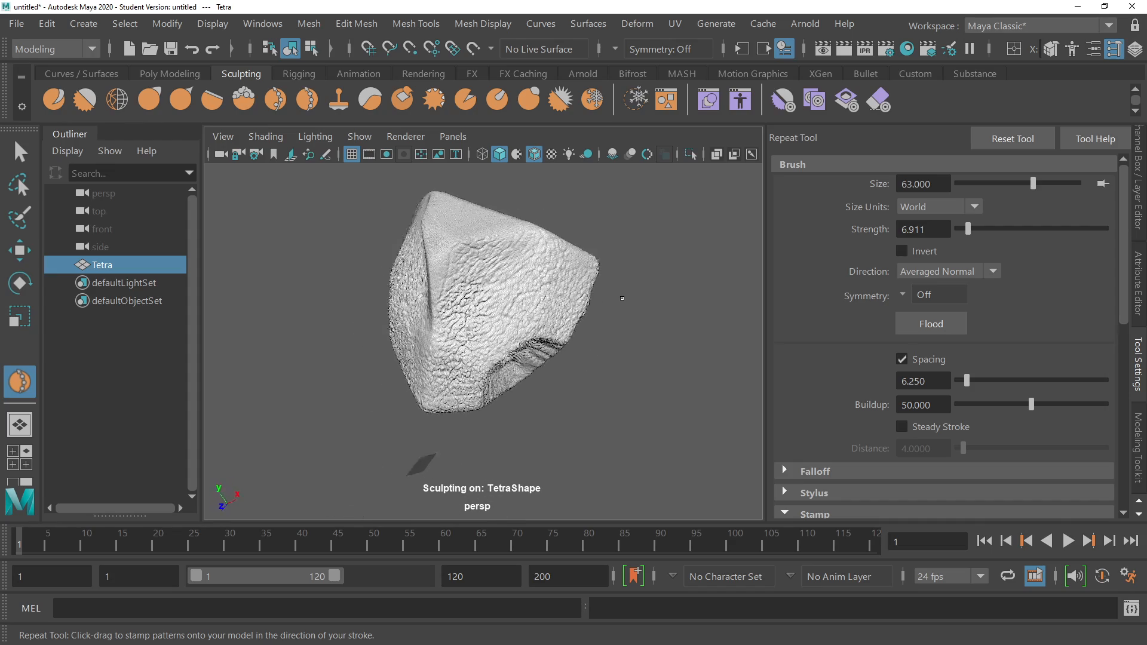
{"action": "mouse_move", "coordinate": [622, 298]}
{"action": "left_mouse_down", "text": "alt"}
{"action": "mouse_move", "coordinate": [669, 347]}
{"action": "mouse_move", "coordinate": [584, 282]}
{"action": "mouse_move", "coordinate": [640, 215]}
{"action": "mouse_move", "coordinate": [626, 207]}
{"action": "left_mouse_up", "text": "alt"}
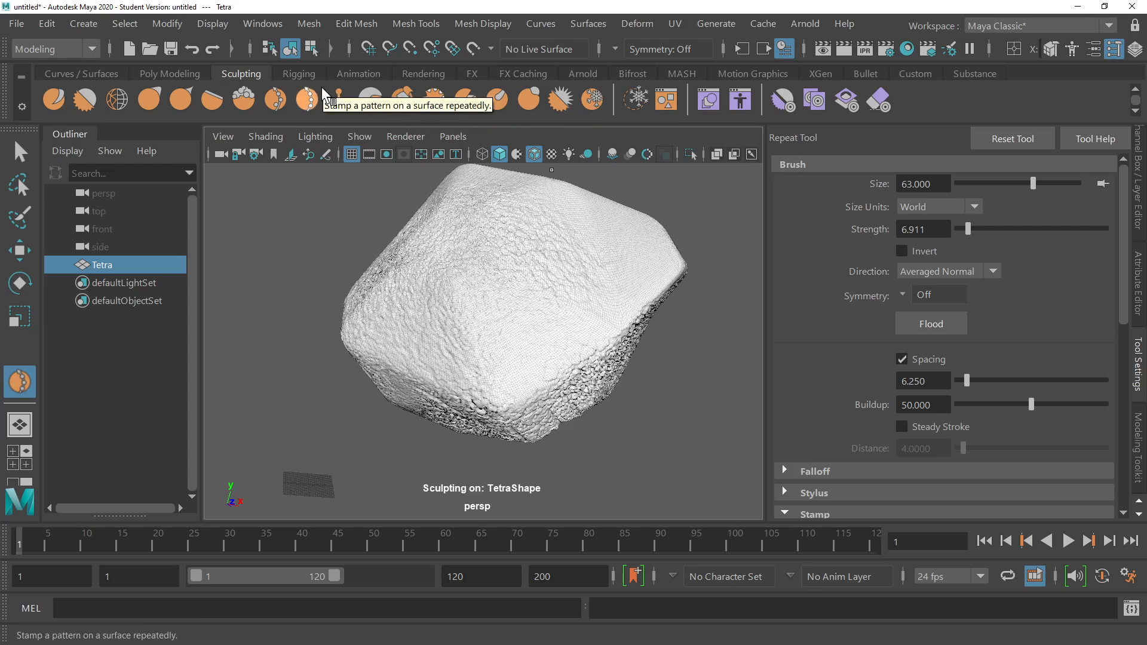
{"action": "mouse_move", "coordinate": [687, 294]}
{"action": "left_mouse_down", "text": "alt"}
{"action": "mouse_move", "coordinate": [666, 295]}
{"action": "mouse_move", "coordinate": [679, 271]}
{"action": "mouse_move", "coordinate": [505, 209]}
{"action": "mouse_move", "coordinate": [568, 333]}
{"action": "mouse_move", "coordinate": [472, 169]}
{"action": "left_mouse_up", "text": "alt"}
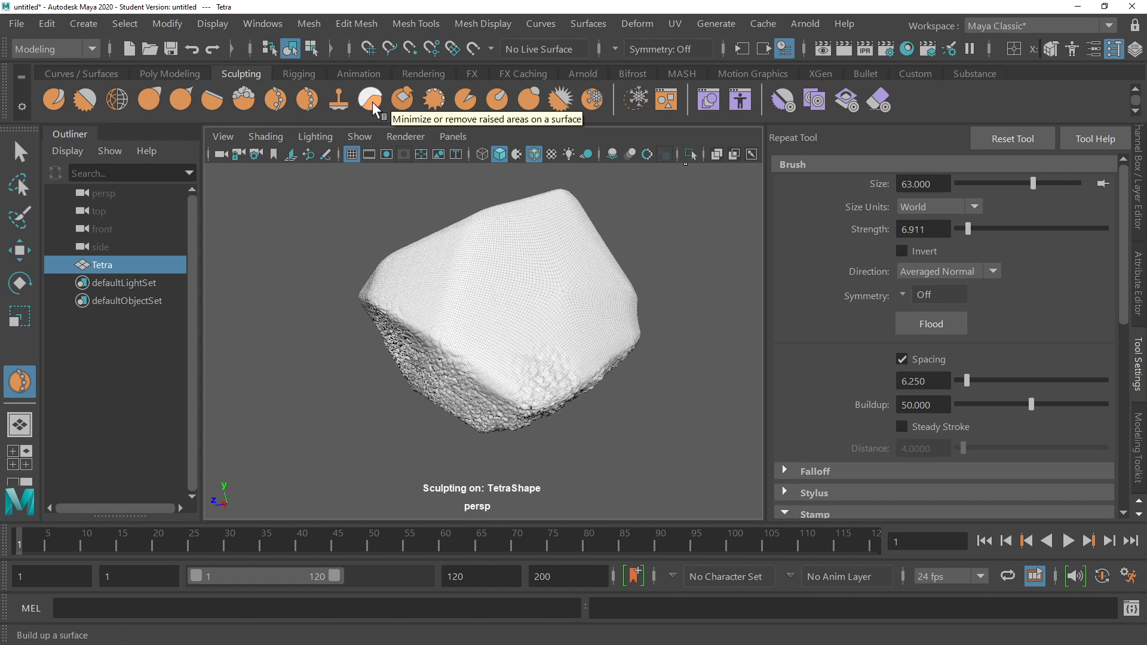
{"action": "left_click", "coordinate": [465, 100]}
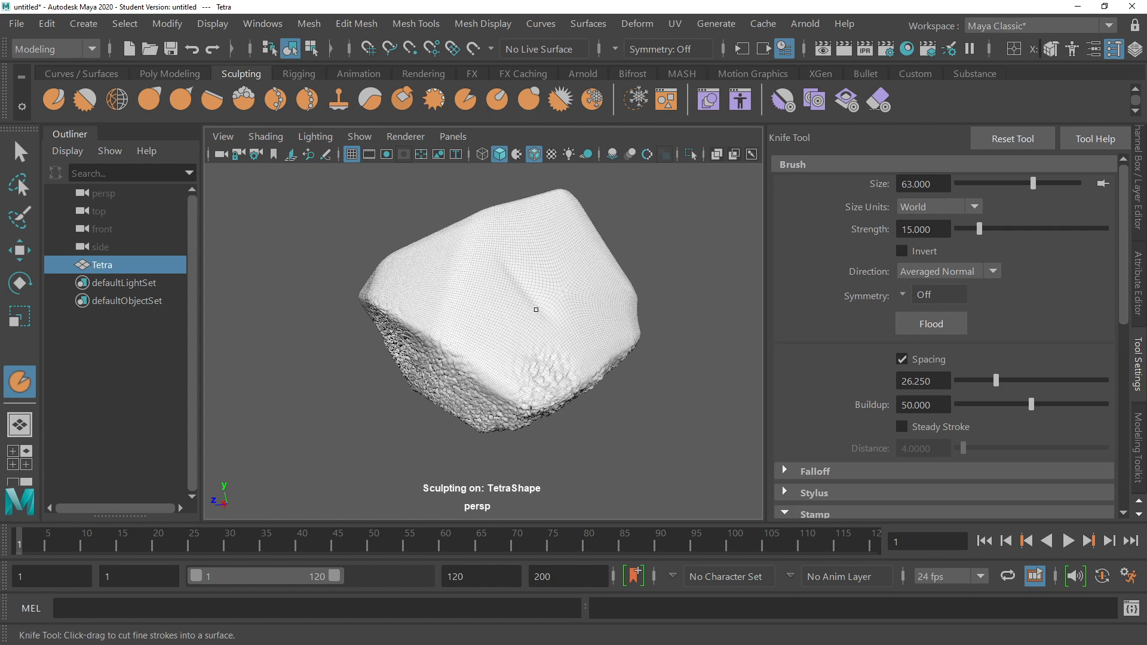
{"action": "left_click_drag", "start_coordinate": [508, 260], "coordinate": [550, 329]}
{"action": "key", "text": "ctrl+z"}
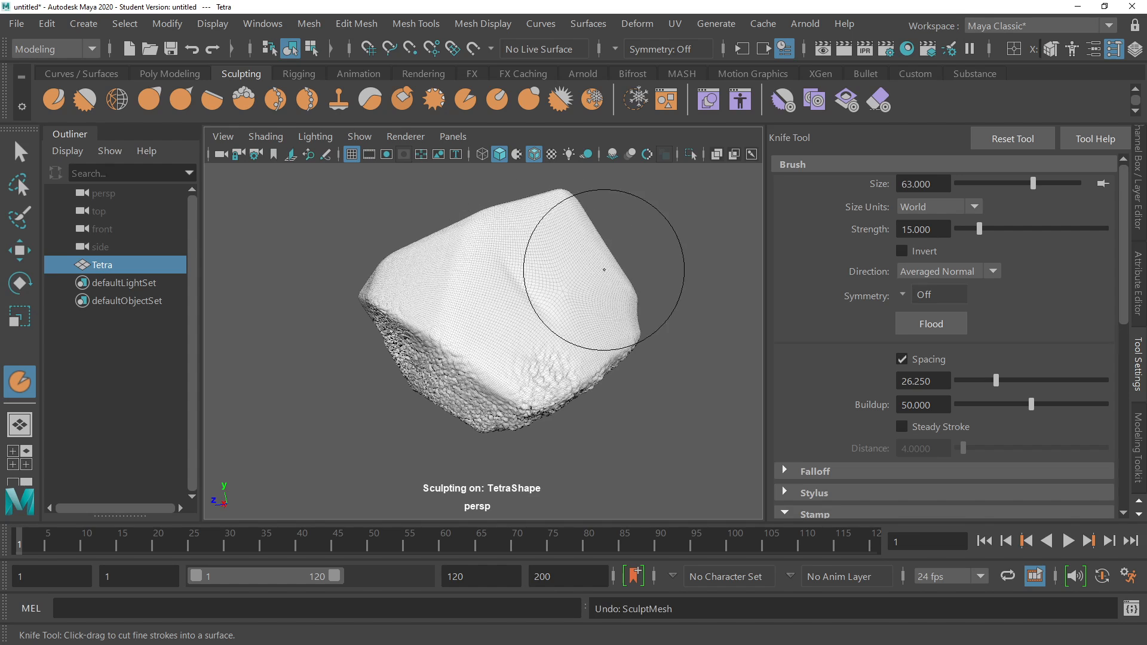
Try cutting a deep groove down the smooth side to its rough lower corner with the default Knife stamp.
{"action": "left_click_drag", "start_coordinate": [1121, 257], "coordinate": [1116, 386]}
{"action": "left_click_drag", "start_coordinate": [520, 268], "coordinate": [552, 362]}
{"action": "mouse_move", "coordinate": [523, 268]}
{"action": "left_mouse_down"}
{"action": "mouse_move", "coordinate": [552, 362]}
{"action": "mouse_move", "coordinate": [589, 355]}
{"action": "mouse_move", "coordinate": [508, 344]}
{"action": "mouse_move", "coordinate": [499, 278]}
{"action": "mouse_move", "coordinate": [530, 373]}
{"action": "left_mouse_up"}
{"action": "mouse_move", "coordinate": [535, 359]}
{"action": "left_mouse_down", "text": "alt"}
{"action": "mouse_move", "coordinate": [546, 374]}
{"action": "mouse_move", "coordinate": [529, 407]}
{"action": "left_mouse_up", "text": "alt"}
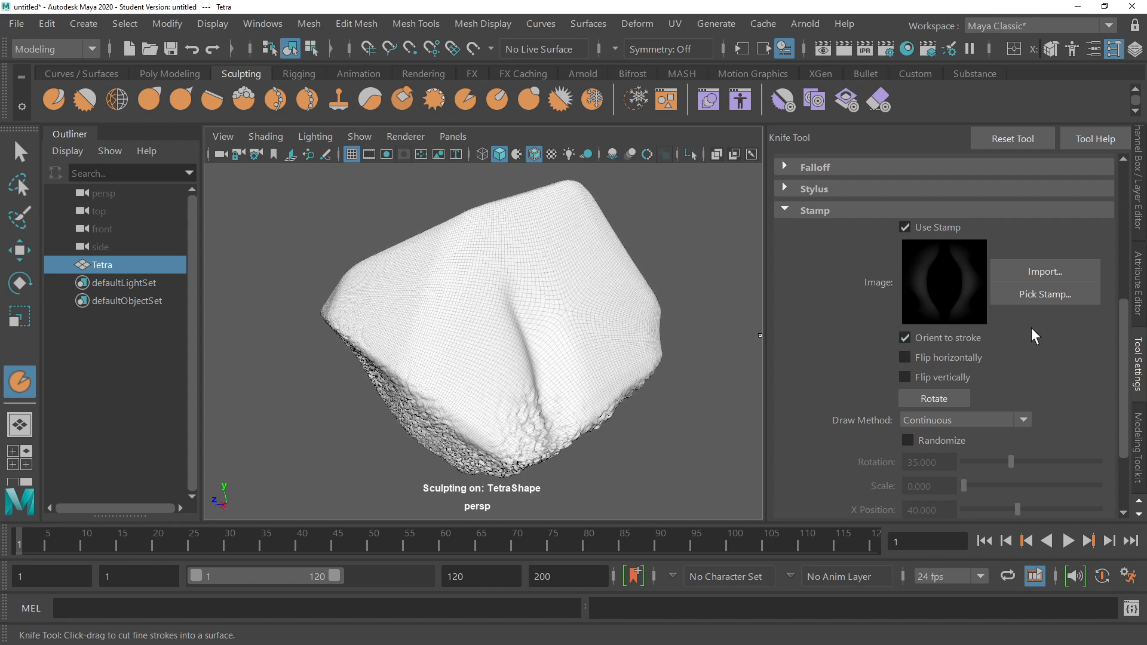
Pick bw_bristol2.tif from the sculpting stamps as the Knife tool's stamp image.
{"action": "left_click", "coordinate": [1057, 293]}
{"action": "left_click", "coordinate": [463, 346]}
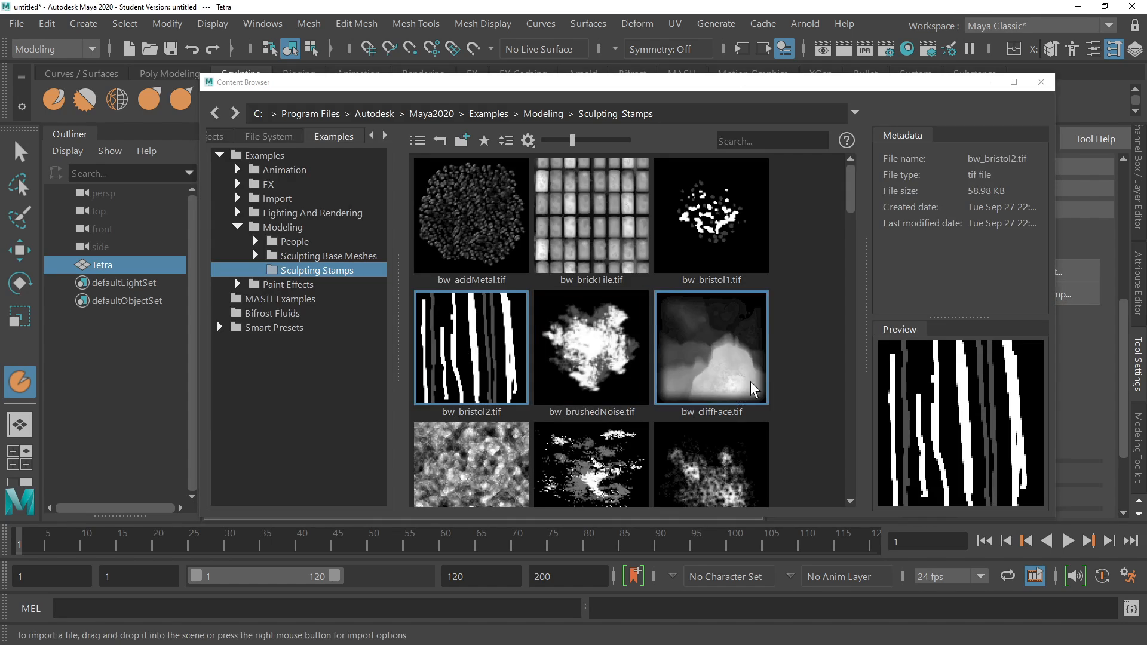
{"action": "left_click_drag", "start_coordinate": [847, 181], "coordinate": [856, 152]}
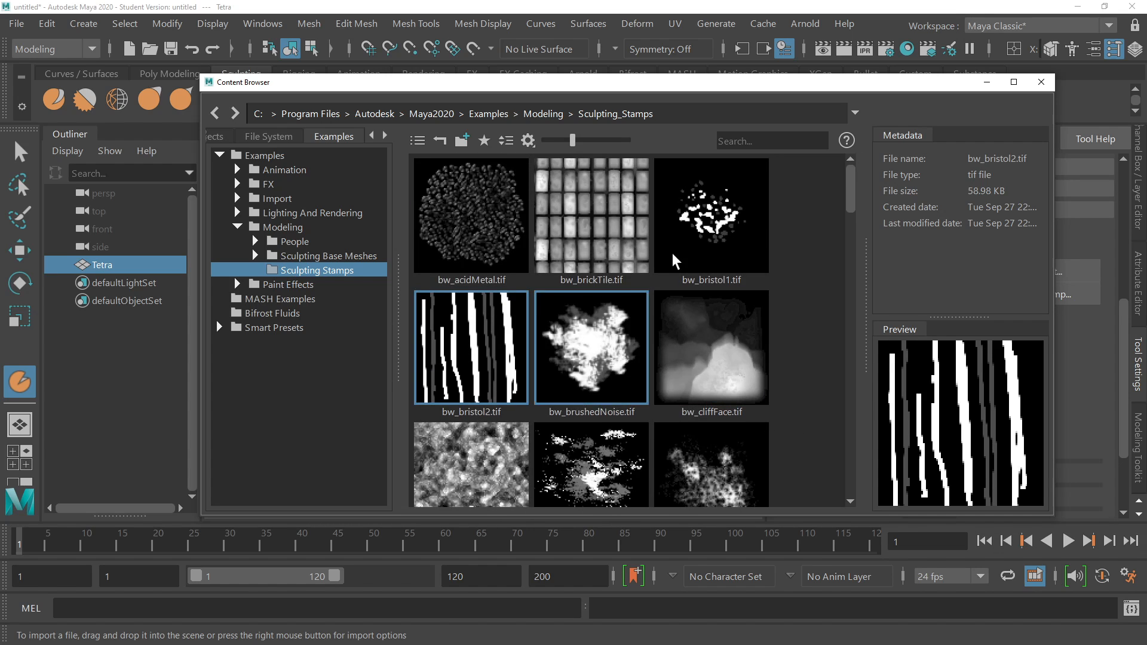
{"action": "left_click", "coordinate": [1041, 82]}
Cut several streaked grooves down the middle of the smooth side with the bristle-stamp Knife.
{"action": "left_click_drag", "start_coordinate": [539, 346], "coordinate": [540, 352]}
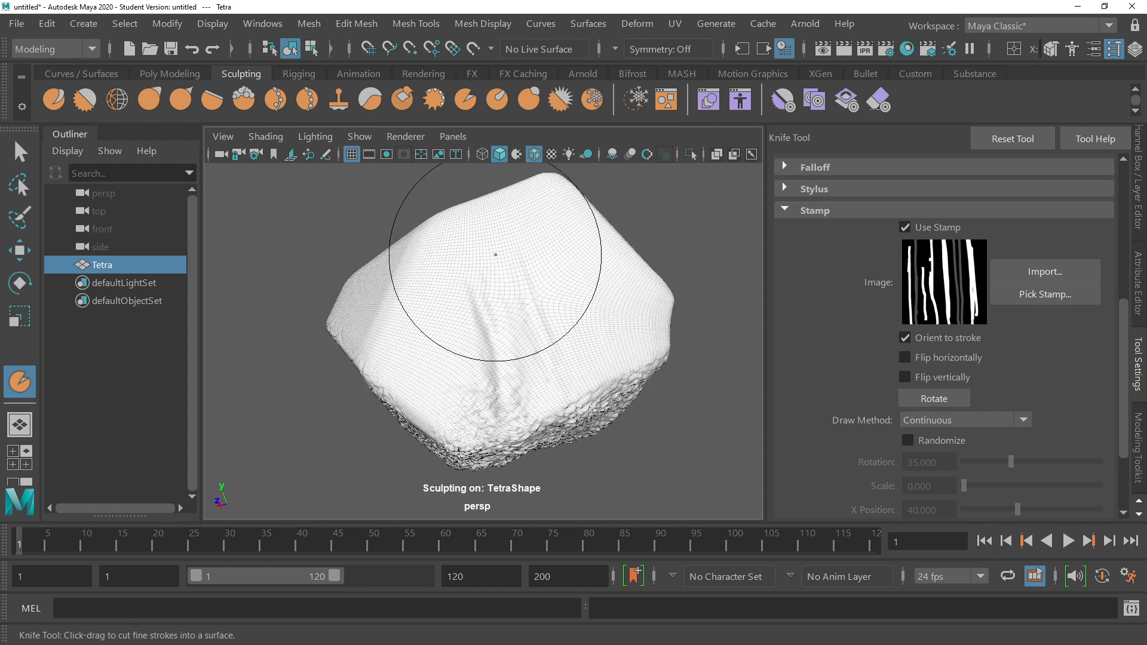
{"action": "left_click_drag", "start_coordinate": [494, 256], "coordinate": [505, 374]}
{"action": "left_click_drag", "start_coordinate": [494, 303], "coordinate": [517, 413]}
{"action": "left_click_drag", "start_coordinate": [479, 269], "coordinate": [502, 376]}
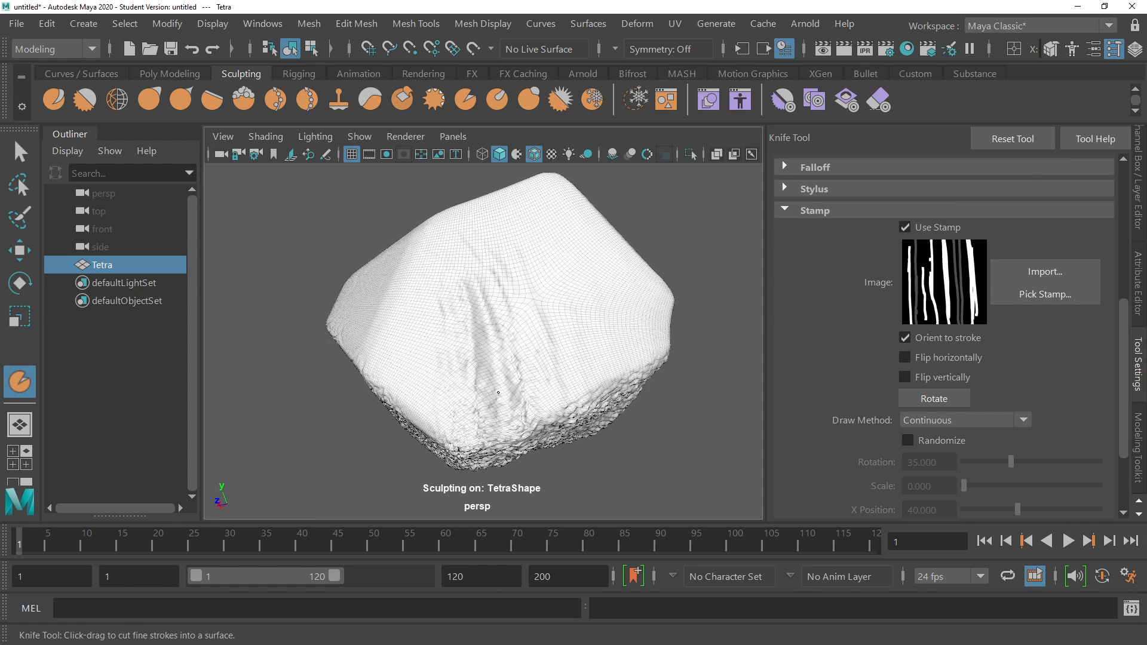
Set the Knife brush size to 23.500 and strength to 33.740.
{"action": "left_click_drag", "start_coordinate": [478, 288], "coordinate": [543, 274], "text": "alt"}
{"action": "right_click_drag", "start_coordinate": [543, 274], "coordinate": [635, 305], "text": "alt"}
{"action": "left_click_drag", "start_coordinate": [530, 328], "coordinate": [734, 299], "text": "alt"}
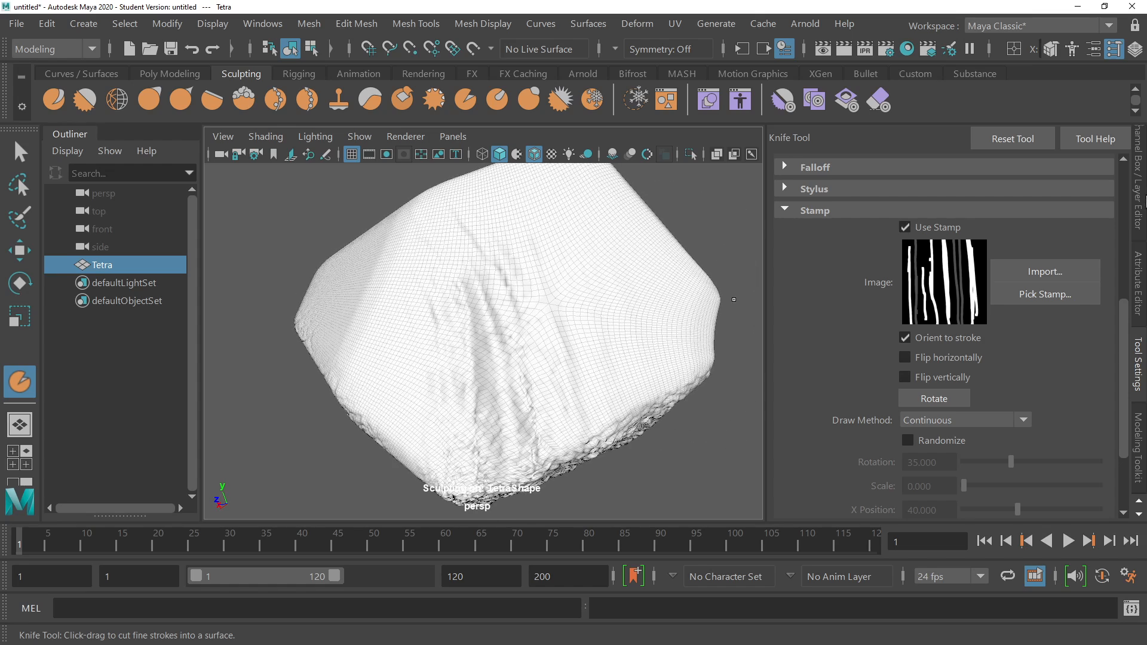
{"action": "left_click_drag", "start_coordinate": [1120, 335], "coordinate": [1108, 170]}
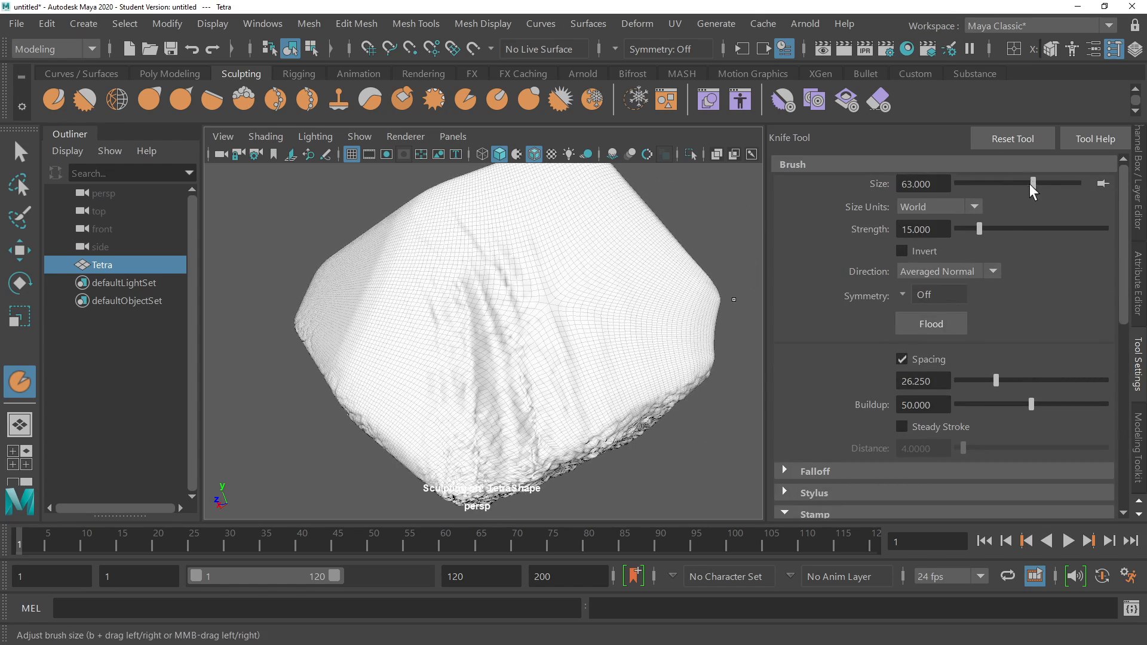
{"action": "left_click_drag", "start_coordinate": [1031, 183], "coordinate": [985, 184]}
{"action": "left_click_drag", "start_coordinate": [979, 228], "coordinate": [1007, 225]}
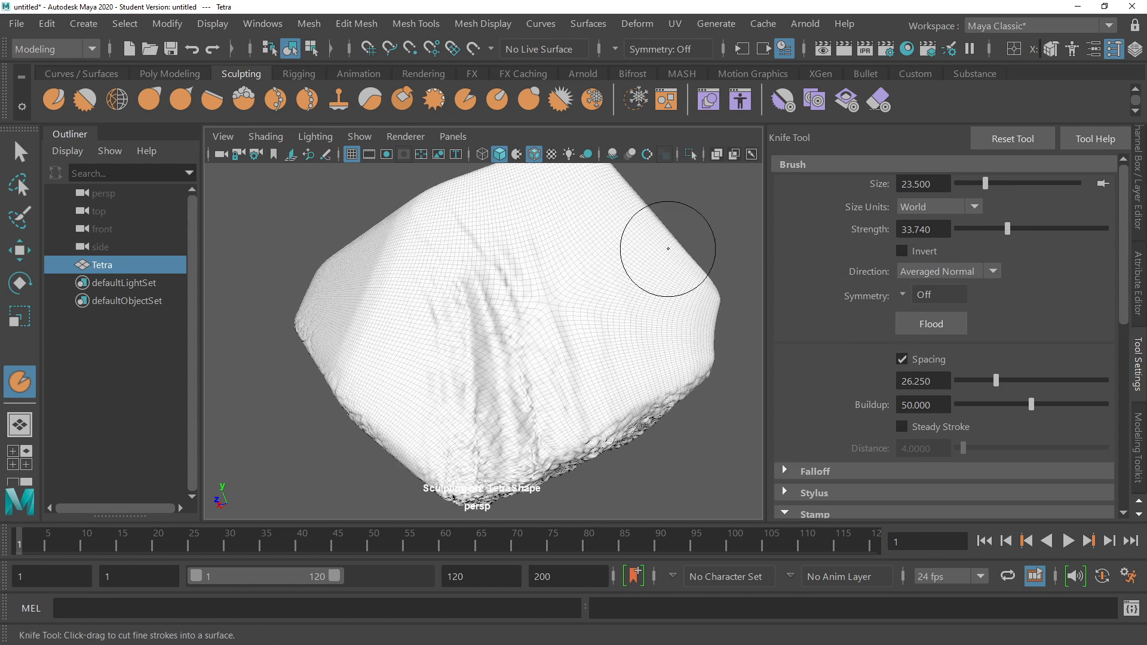
Try cutting narrower, deeper cracks through the streaked grooves, and undo each cut.
{"action": "left_click_drag", "start_coordinate": [496, 236], "coordinate": [533, 394]}
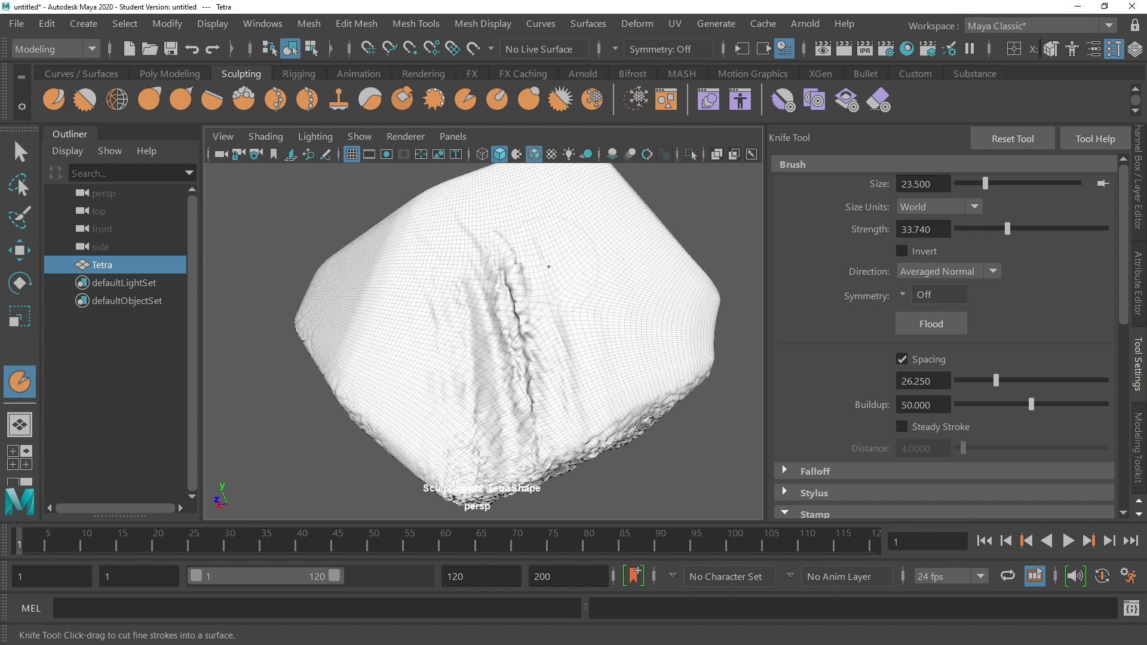
{"action": "key", "text": "ctrl+z"}
{"action": "left_click_drag", "start_coordinate": [472, 236], "coordinate": [529, 445]}
{"action": "key", "text": "ctrl+z"}
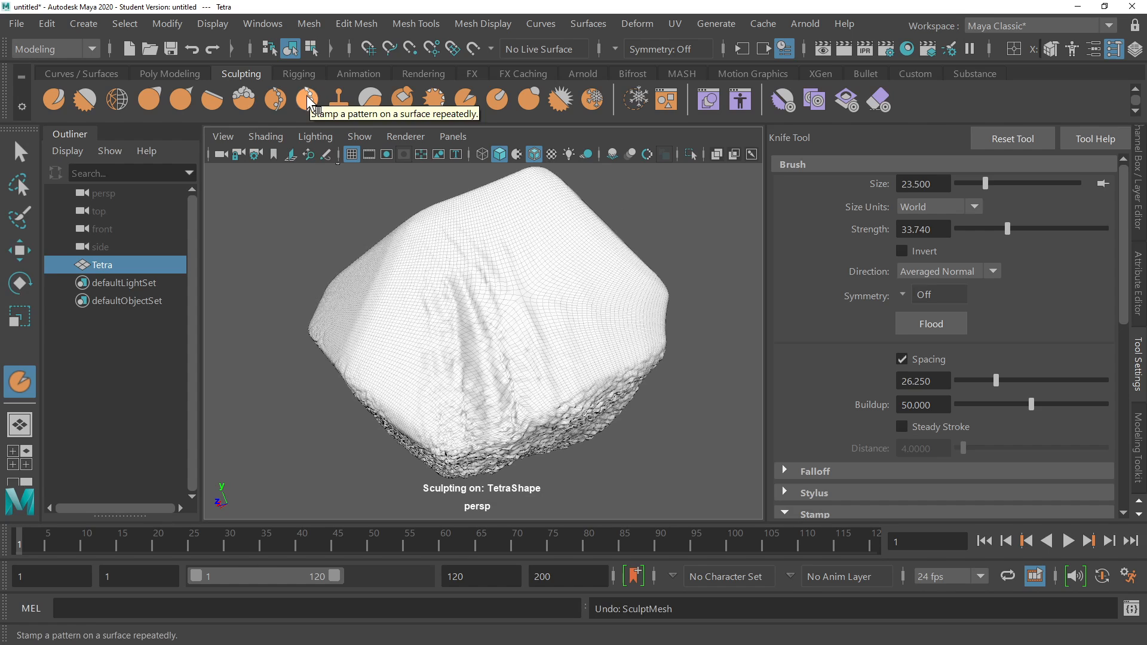
Switch back to the Repeat tool and pick bw_bristol2.tif as its stamp image.
{"action": "left_click", "coordinate": [309, 99]}
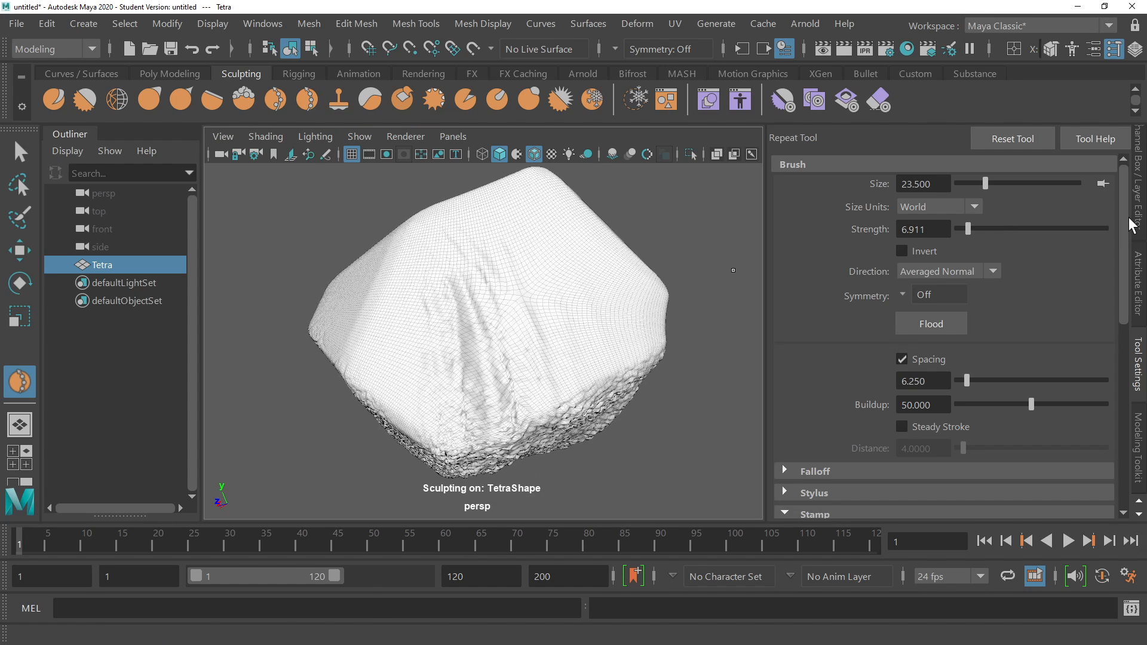
{"action": "left_click_drag", "start_coordinate": [1123, 220], "coordinate": [1124, 396]}
{"action": "scroll", "coordinate": [956, 269], "scroll_direction": "up", "scroll_amount": 2}
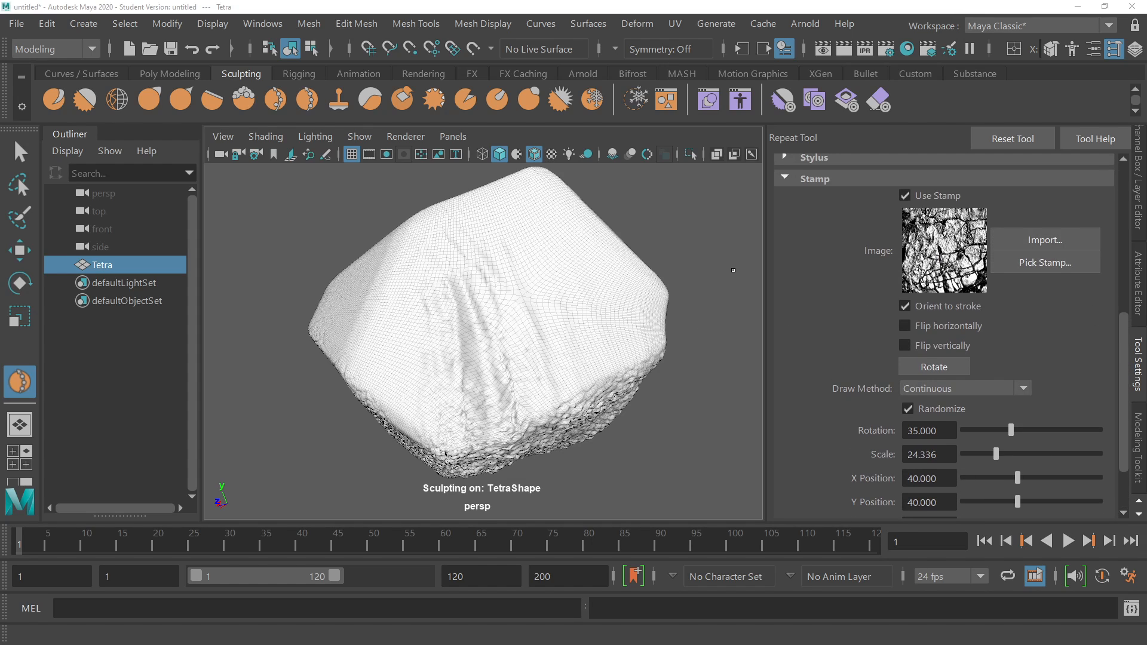
{"action": "left_click", "coordinate": [1045, 262]}
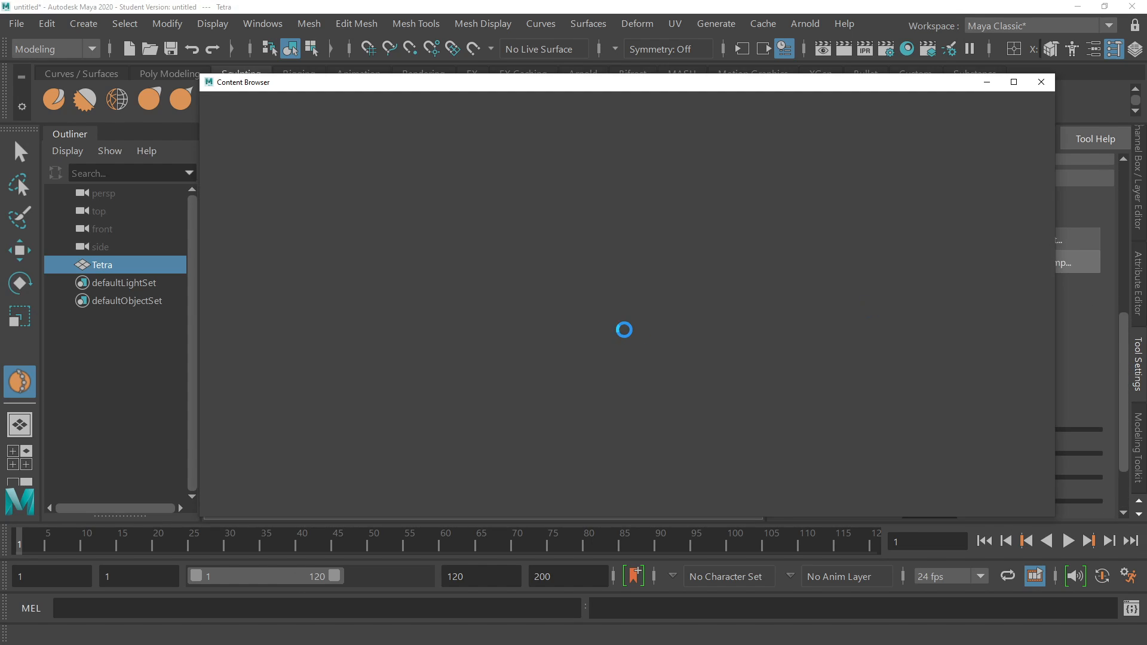
{"action": "left_click", "coordinate": [469, 340]}
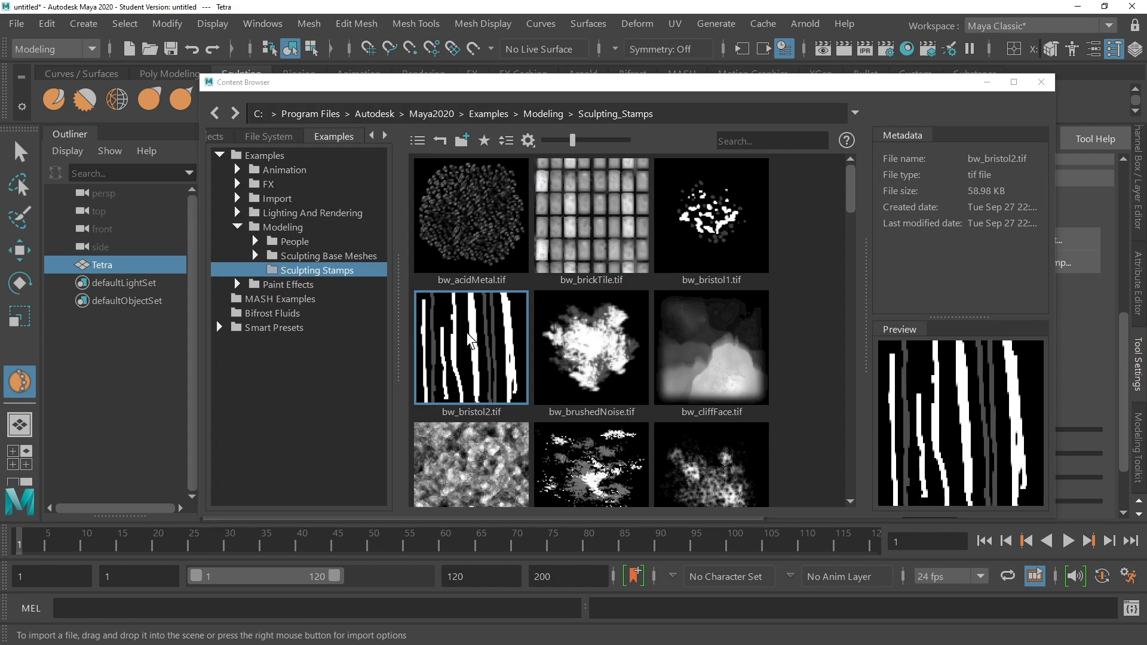
{"action": "left_click", "coordinate": [1041, 82]}
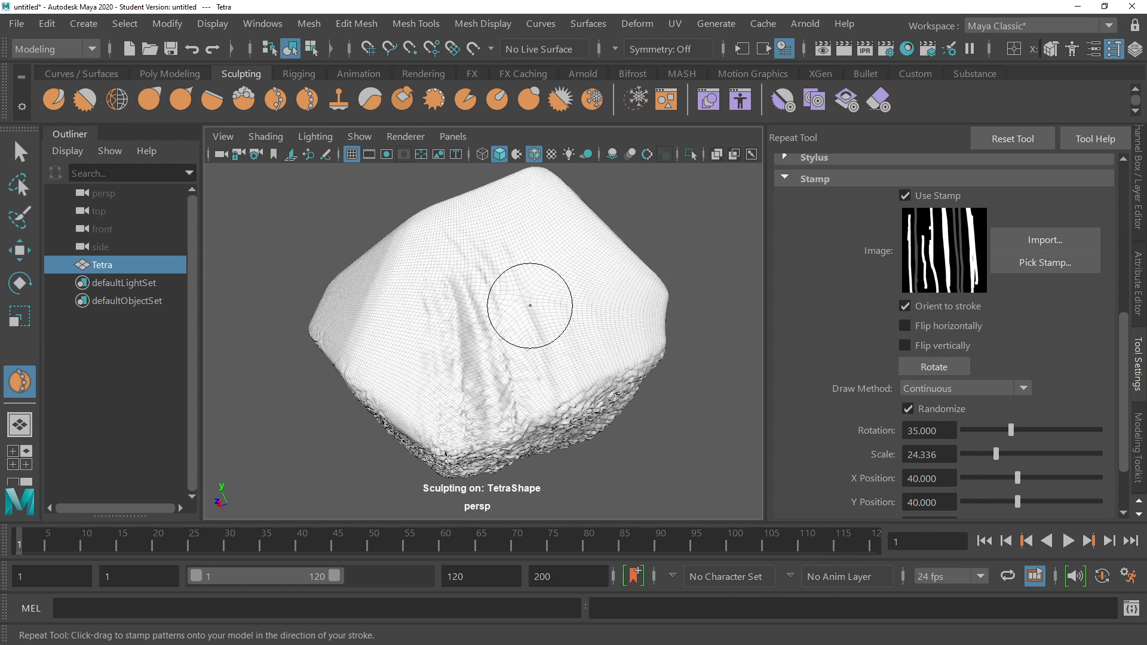
Enlarge the Repeat brush and stamp the bristle streaks on the smooth side beside the knife grooves.
{"action": "key", "text": "b"}
{"action": "left_click_drag", "start_coordinate": [530, 306], "coordinate": [578, 306]}
{"action": "left_click_drag", "start_coordinate": [523, 258], "coordinate": [559, 382]}
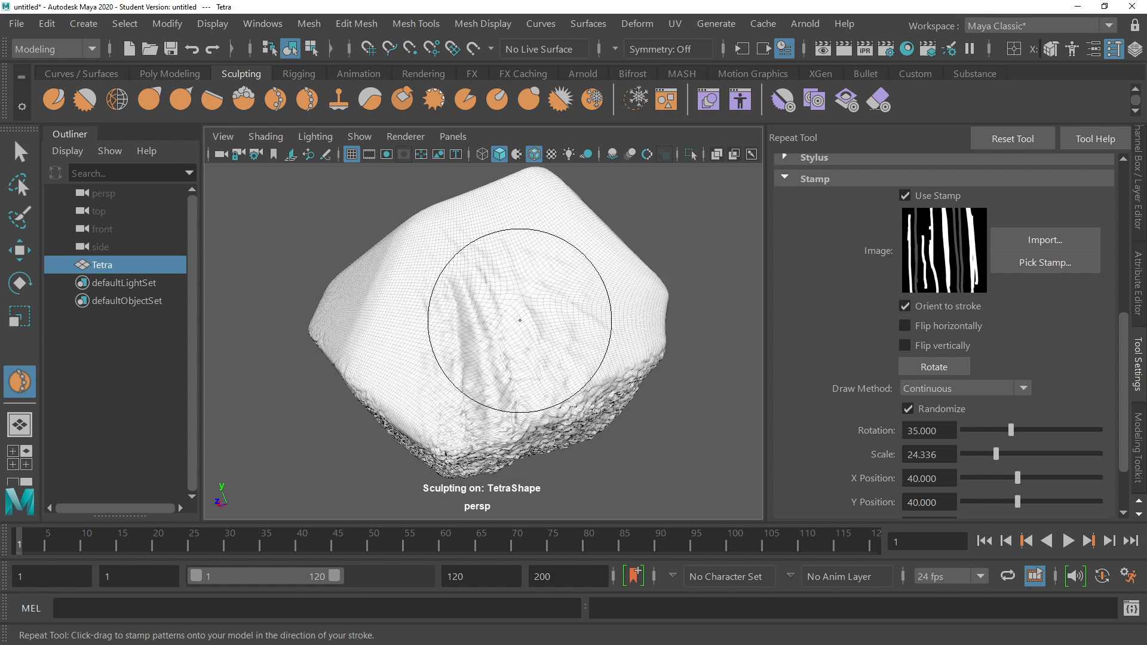
Try stamping the streaks over the knife grooves, repeat the strokes at strength 18.293, and undo them.
{"action": "left_click_drag", "start_coordinate": [488, 247], "coordinate": [504, 360]}
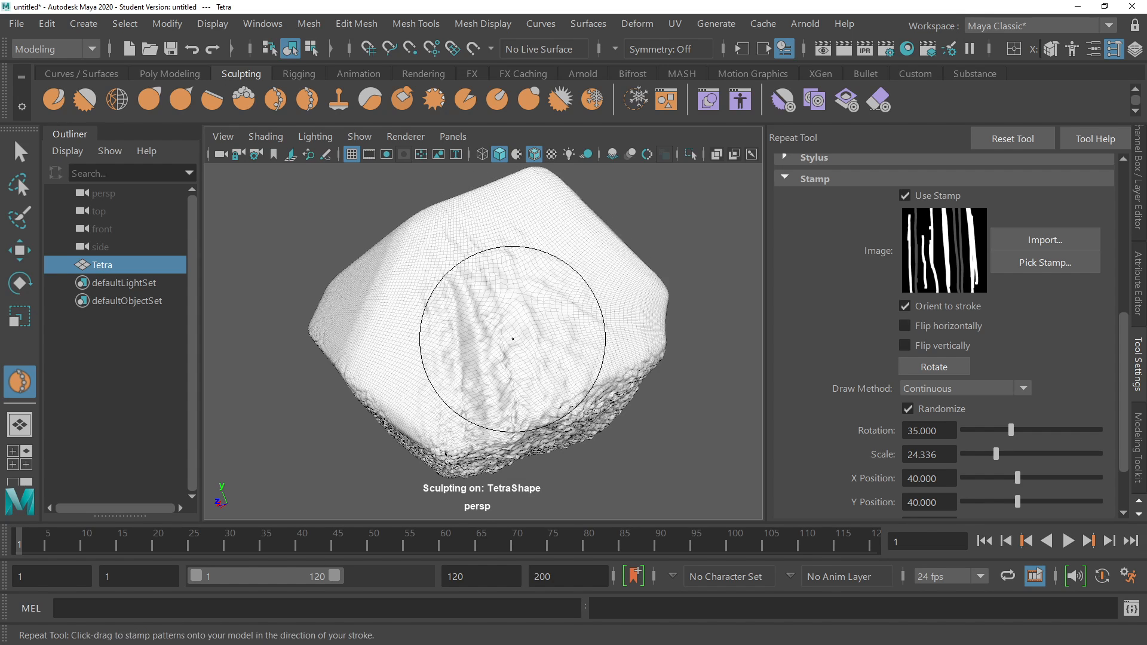
{"action": "left_click_drag", "start_coordinate": [518, 251], "coordinate": [492, 283]}
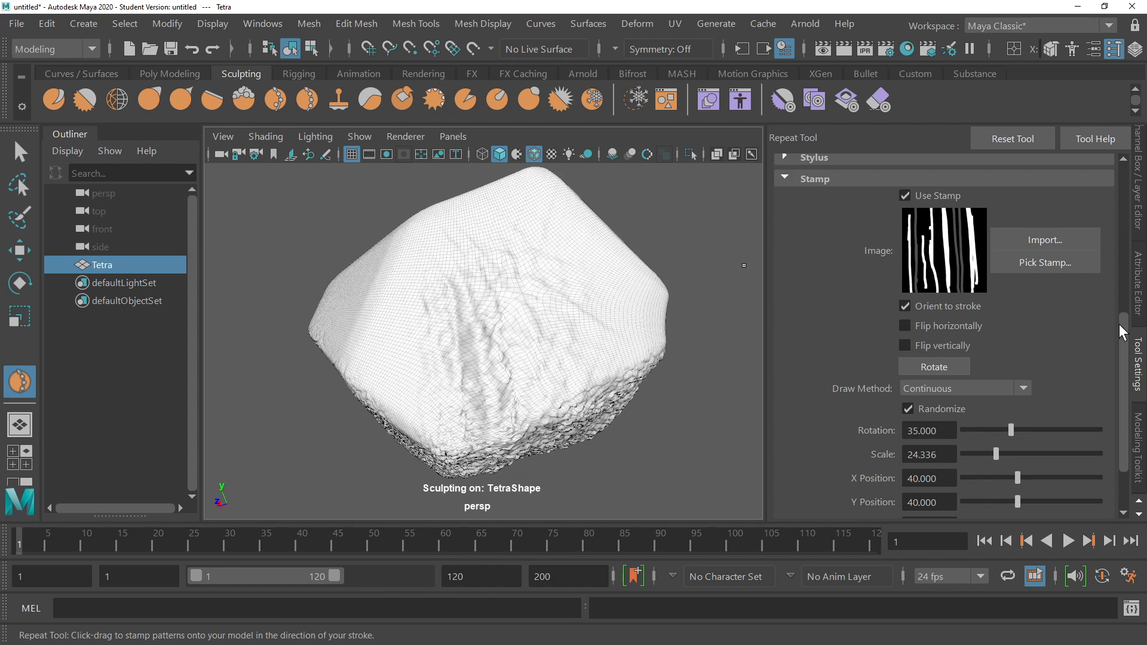
{"action": "left_click_drag", "start_coordinate": [1123, 332], "coordinate": [1099, 143]}
{"action": "left_click", "coordinate": [1018, 183]}
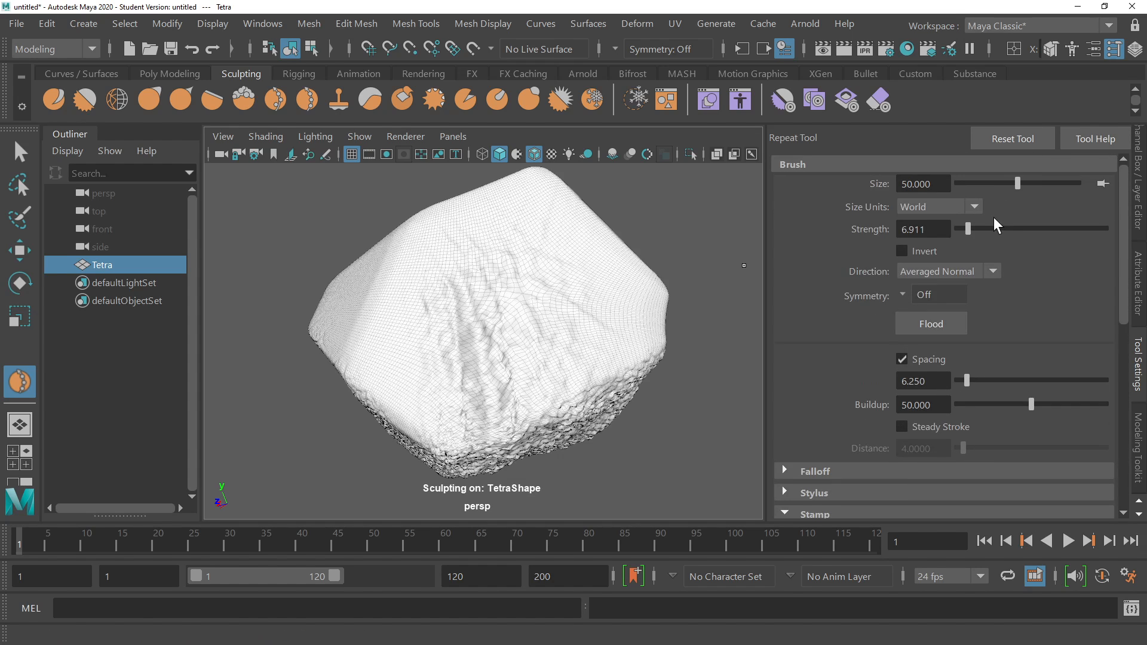
{"action": "left_click_drag", "start_coordinate": [968, 229], "coordinate": [984, 229]}
{"action": "left_click_drag", "start_coordinate": [466, 275], "coordinate": [487, 380]}
{"action": "mouse_move", "coordinate": [486, 252]}
{"action": "left_mouse_down"}
{"action": "mouse_move", "coordinate": [471, 356]}
{"action": "mouse_move", "coordinate": [500, 345]}
{"action": "left_mouse_up"}
{"action": "mouse_move", "coordinate": [669, 311]}
{"action": "left_mouse_down", "text": "alt"}
{"action": "mouse_move", "coordinate": [696, 276]}
{"action": "mouse_move", "coordinate": [769, 249]}
{"action": "mouse_move", "coordinate": [687, 317]}
{"action": "left_mouse_up", "text": "alt"}
{"action": "key", "text": "ctrl+z"}
{"action": "key", "text": "ctrl+z"}
{"action": "key", "text": "ctrl+z"}
{"action": "key", "text": "ctrl+z"}
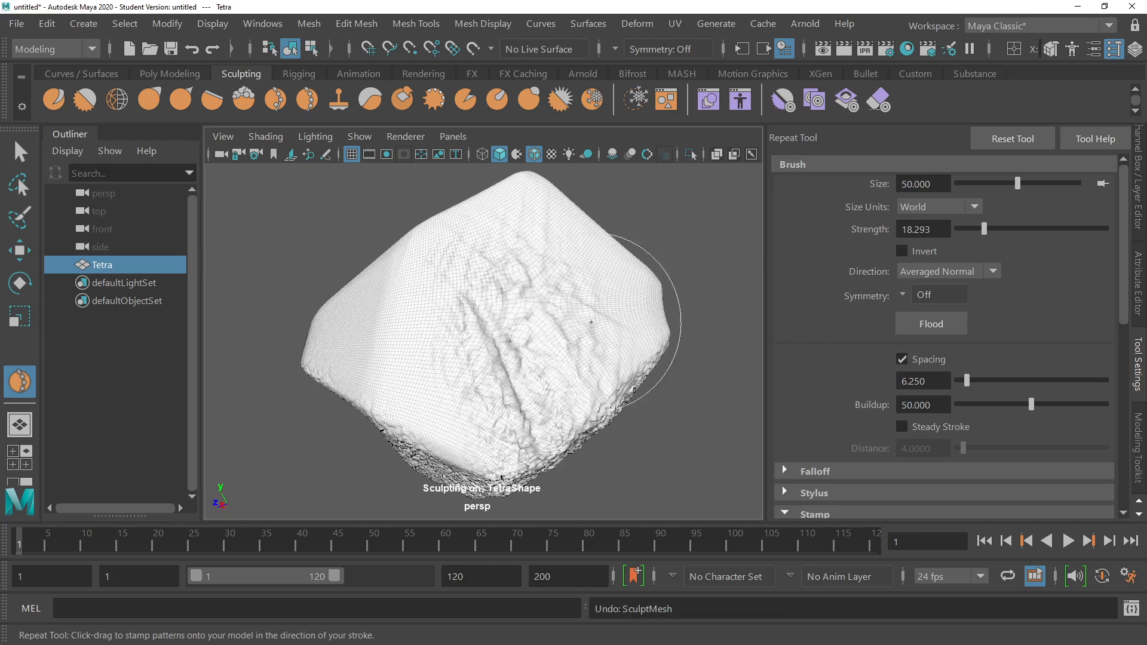
Turn off Randomize for the Repeat tool's stamp.
{"action": "scroll", "coordinate": [1023, 382], "scroll_direction": "down", "scroll_amount": 3}
{"action": "scroll", "coordinate": [947, 365], "scroll_direction": "down", "scroll_amount": 5}
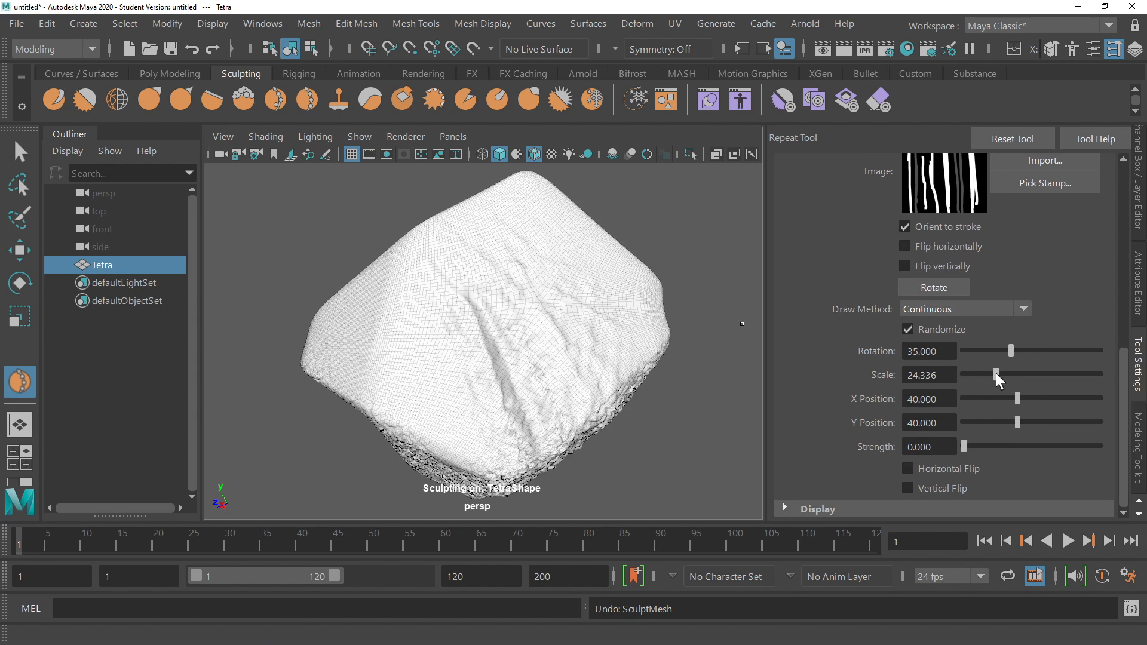
{"action": "left_click", "coordinate": [913, 329]}
Try a downward Repeat stroke over the grooves without randomization, and undo it.
{"action": "mouse_move", "coordinate": [488, 272]}
{"action": "left_mouse_down"}
{"action": "mouse_move", "coordinate": [525, 428]}
{"action": "mouse_move", "coordinate": [515, 382]}
{"action": "mouse_move", "coordinate": [478, 365]}
{"action": "left_mouse_up"}
{"action": "scroll", "coordinate": [609, 289], "scroll_direction": "down", "scroll_amount": 4}
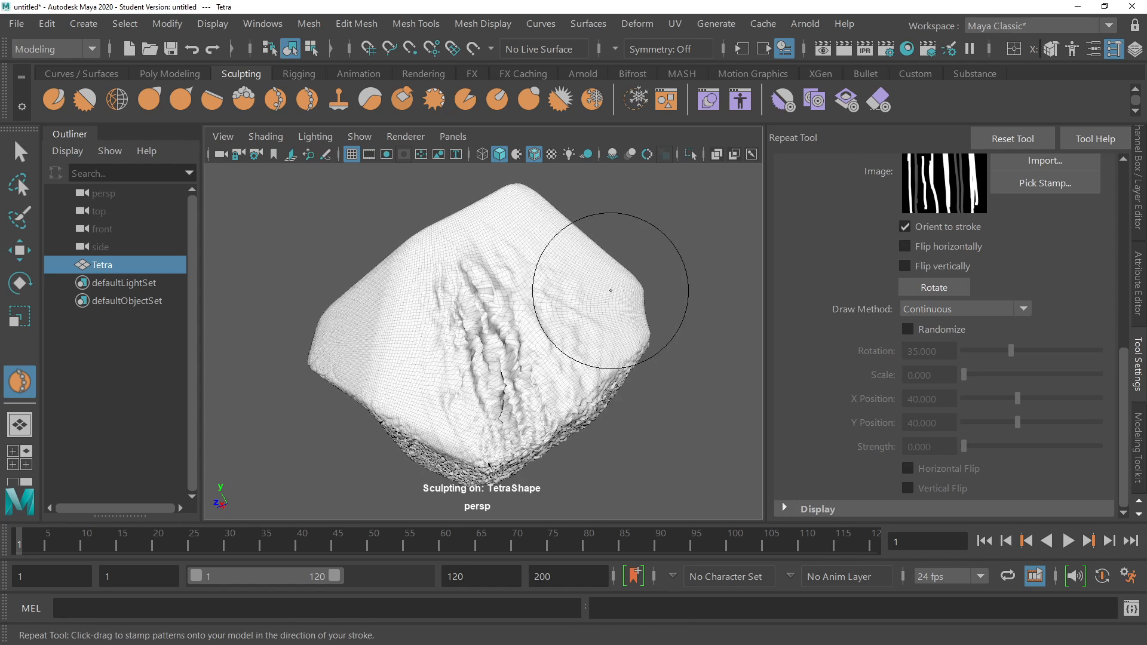
{"action": "left_click_drag", "start_coordinate": [731, 271], "coordinate": [686, 272], "text": "alt"}
{"action": "key", "text": "ctrl+z"}
{"action": "key", "text": "ctrl+z"}
{"action": "key", "text": "ctrl+z"}
{"action": "key", "text": "ctrl+z"}
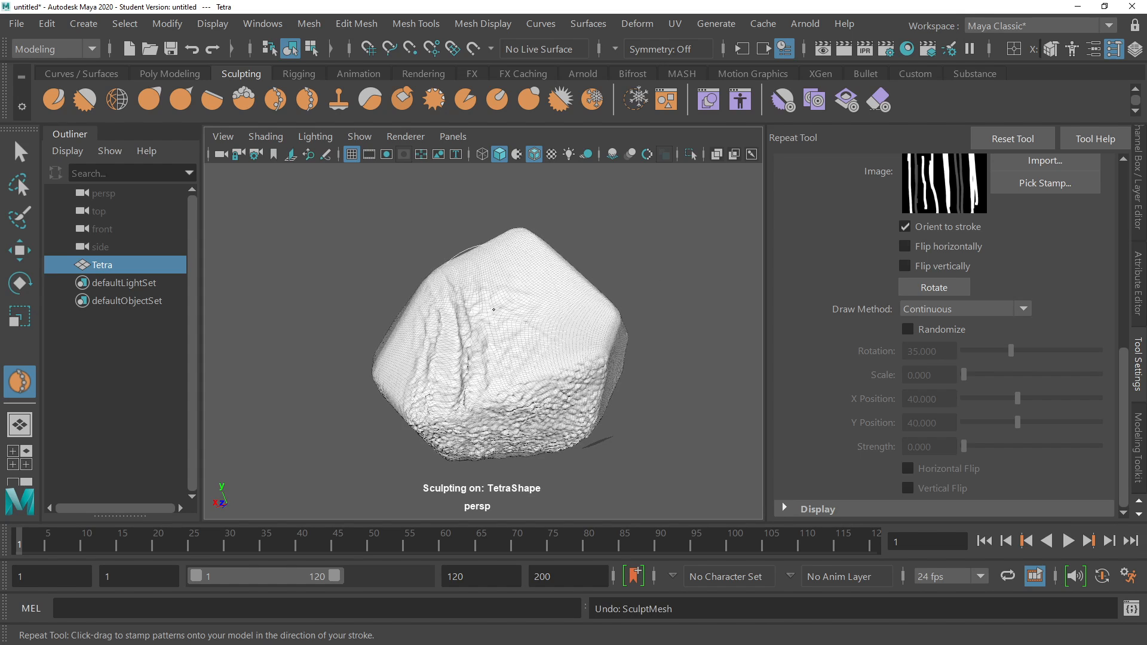
Reduce the Repeat brush to size 19.000 and strength 8.130.
{"action": "key", "text": "b"}
{"action": "left_click_drag", "start_coordinate": [526, 313], "coordinate": [505, 313]}
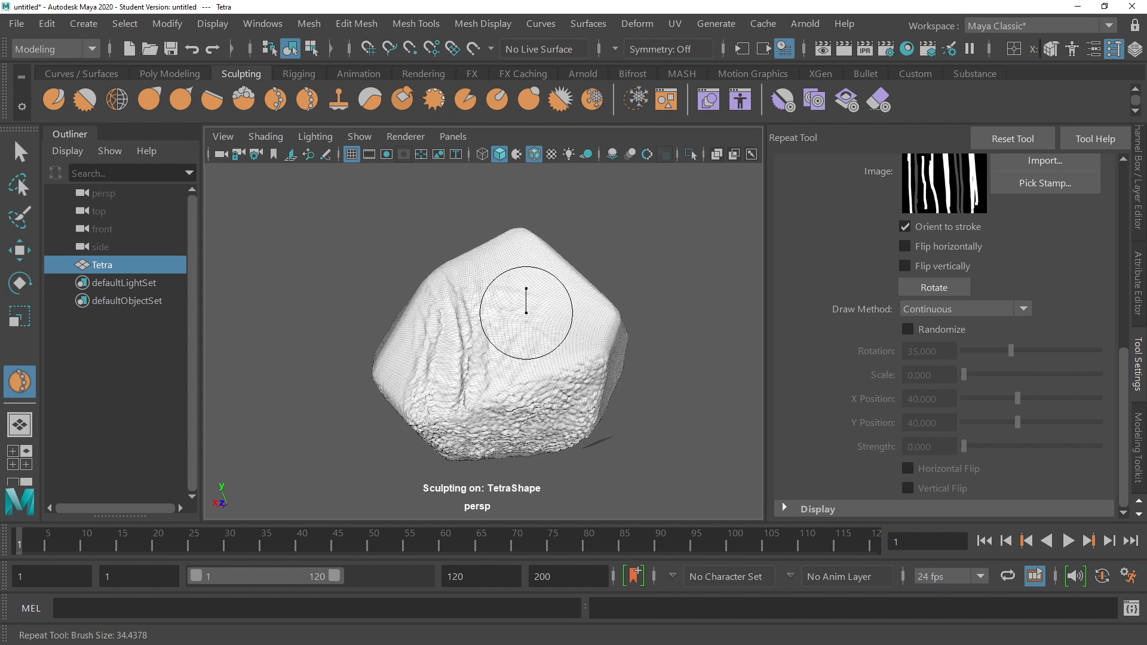
{"action": "scroll", "coordinate": [1037, 247], "scroll_direction": "up", "scroll_amount": 4}
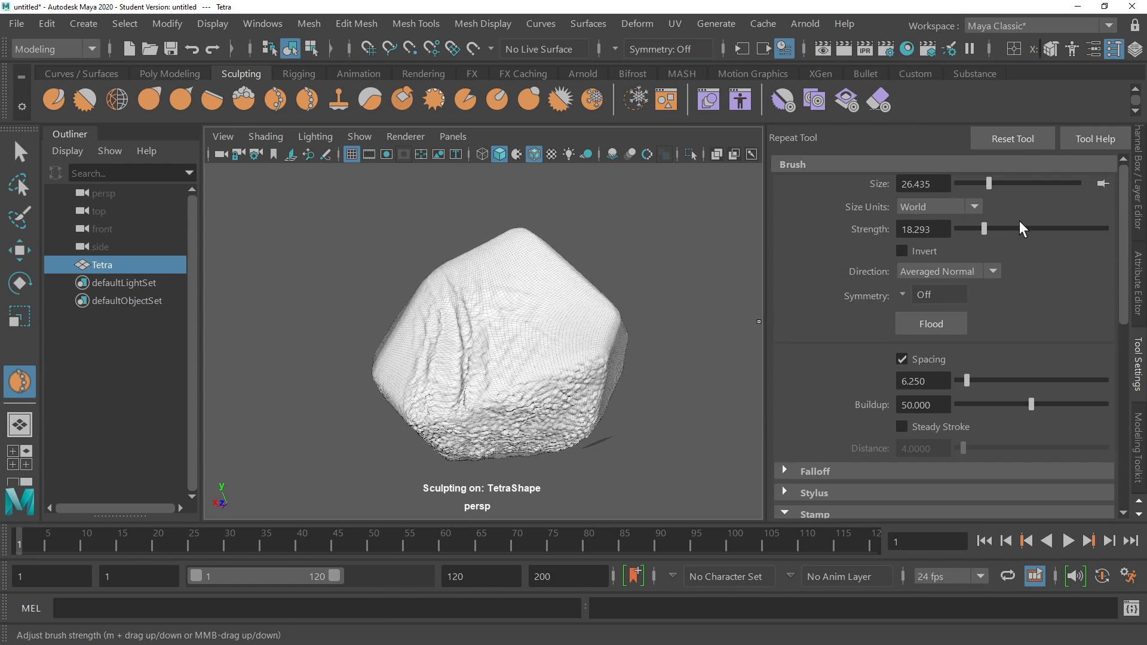
{"action": "left_click_drag", "start_coordinate": [989, 183], "coordinate": [979, 183]}
{"action": "left_click_drag", "start_coordinate": [982, 233], "coordinate": [970, 232]}
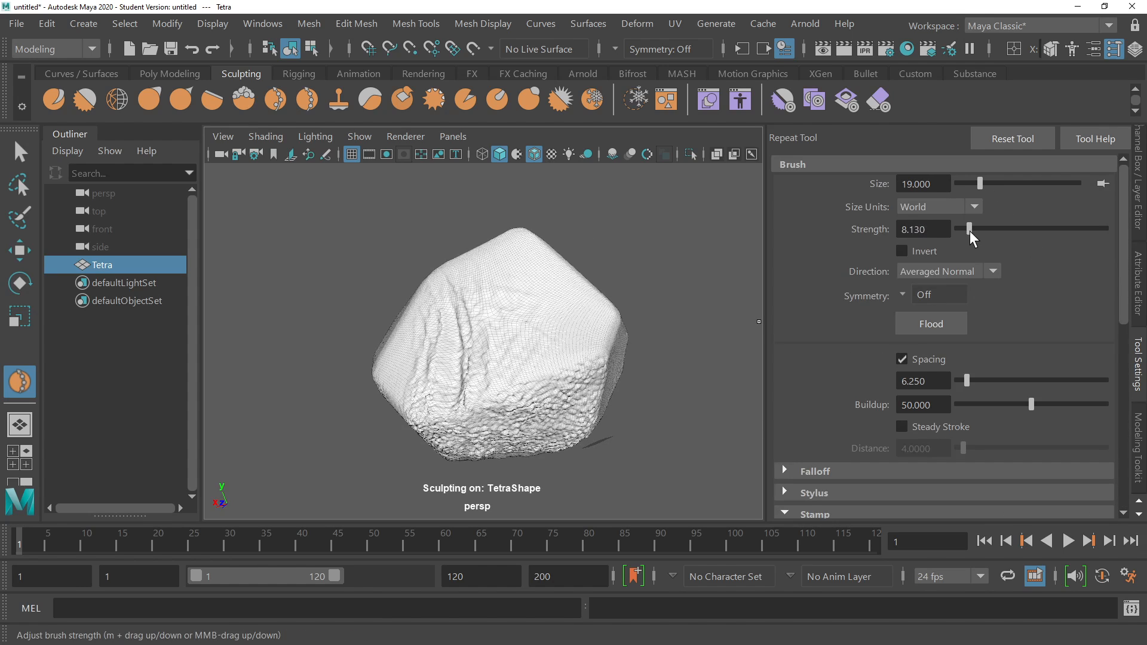
Stamp finer bristle streaks down the smooth area beside the grooves, running towards the rough lower edge.
{"action": "left_click_drag", "start_coordinate": [498, 278], "coordinate": [521, 419]}
{"action": "left_click_drag", "start_coordinate": [500, 273], "coordinate": [517, 370]}
{"action": "mouse_move", "coordinate": [528, 284]}
{"action": "left_mouse_down"}
{"action": "mouse_move", "coordinate": [589, 409]}
{"action": "mouse_move", "coordinate": [530, 299]}
{"action": "mouse_move", "coordinate": [604, 267]}
{"action": "mouse_move", "coordinate": [598, 252]}
{"action": "mouse_move", "coordinate": [567, 290]}
{"action": "mouse_move", "coordinate": [520, 297]}
{"action": "mouse_move", "coordinate": [515, 340]}
{"action": "mouse_move", "coordinate": [543, 340]}
{"action": "left_mouse_up"}
Switch to the Sculpt tool and pick bw_bristol2.tif as its stamp image.
{"action": "left_click", "coordinate": [57, 102]}
{"action": "left_click", "coordinate": [54, 104]}
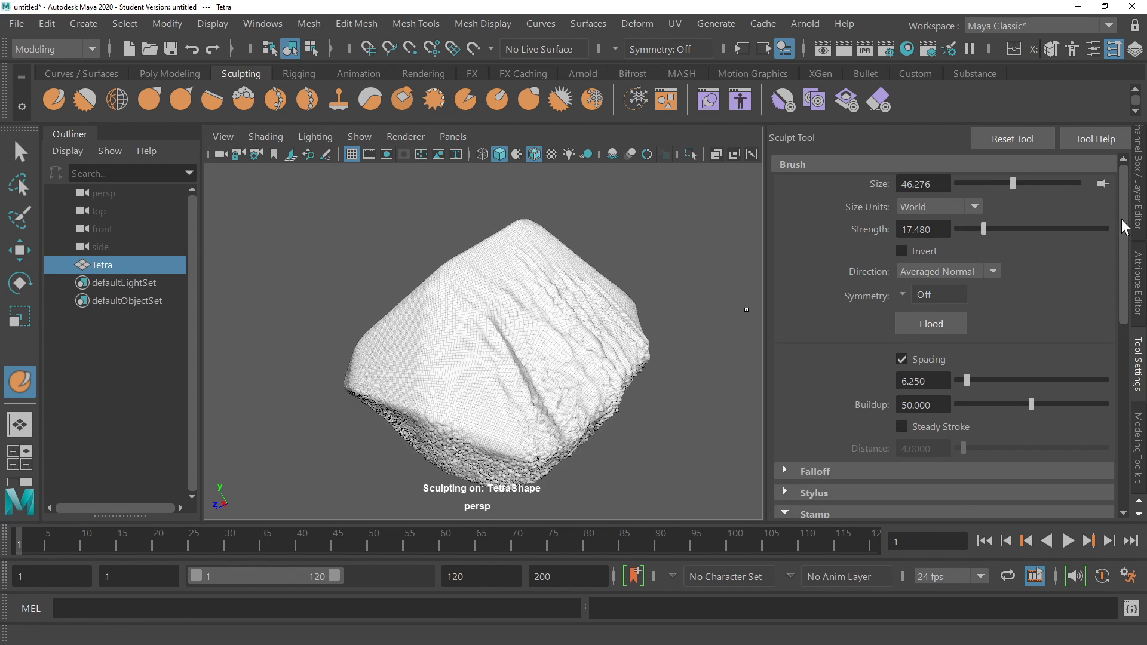
{"action": "left_click_drag", "start_coordinate": [1122, 221], "coordinate": [1123, 363]}
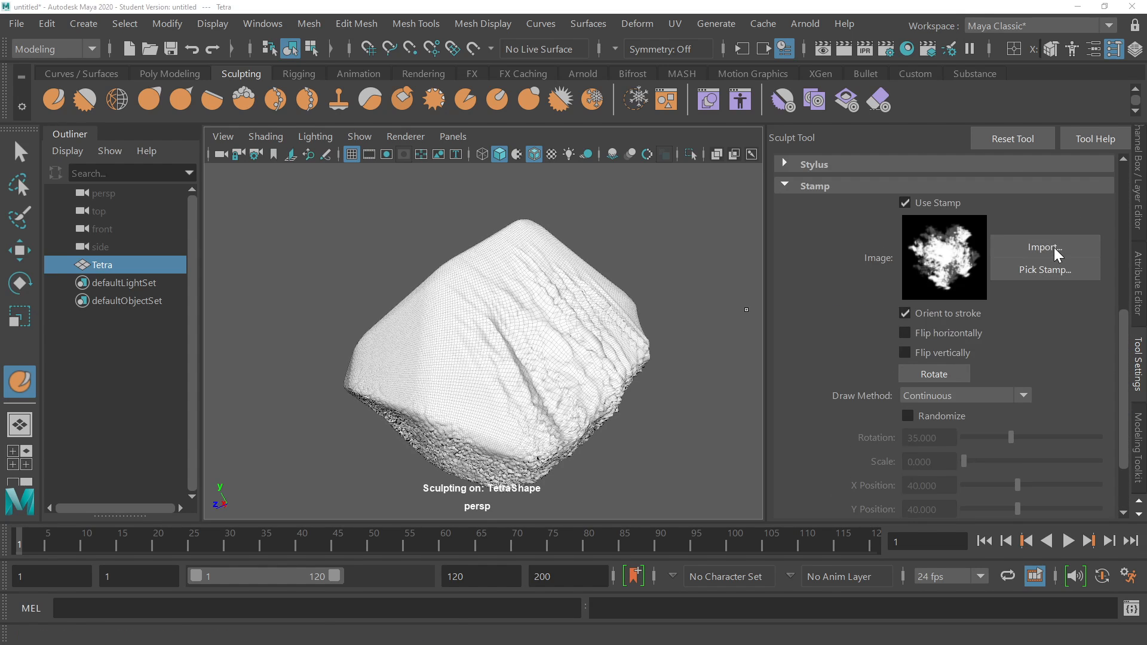
{"action": "left_click", "coordinate": [1056, 271]}
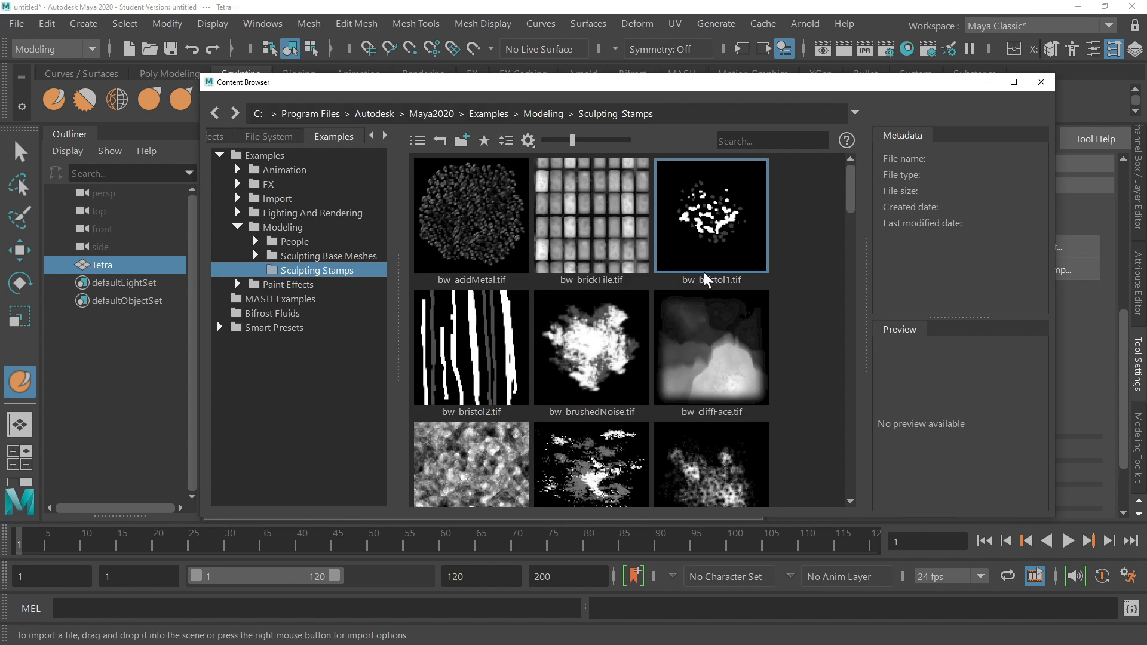
{"action": "left_click", "coordinate": [460, 347]}
{"action": "left_click", "coordinate": [1042, 83]}
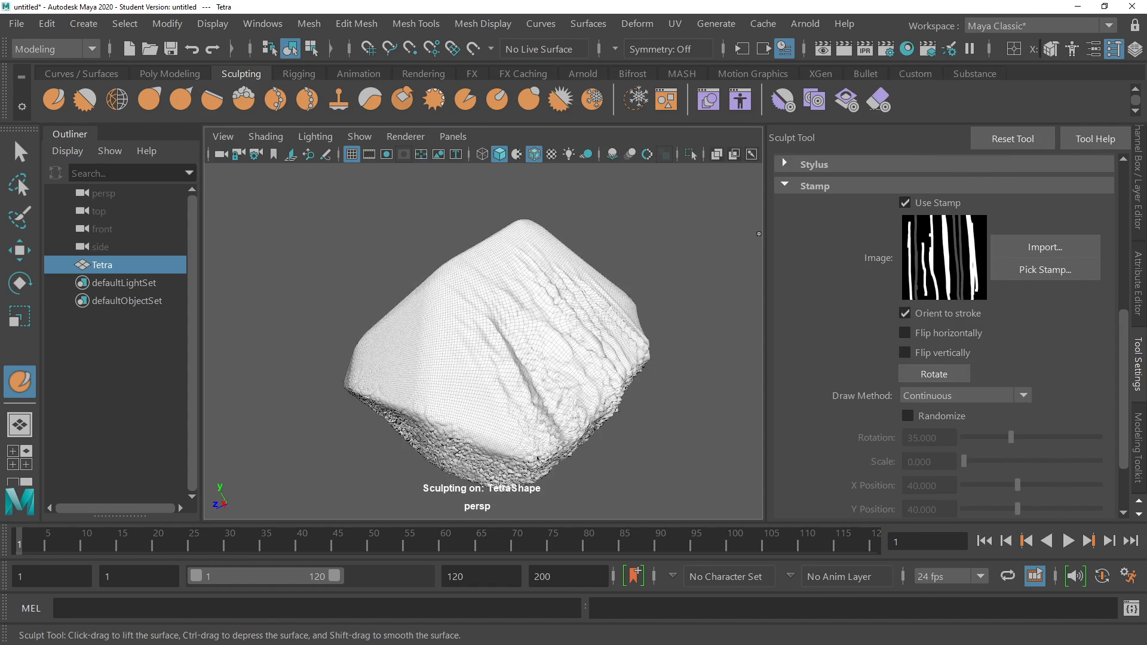
Sculpt bristle streaks down the grooved side of the rock with several long strokes.
{"action": "left_click_drag", "start_coordinate": [507, 295], "coordinate": [550, 398]}
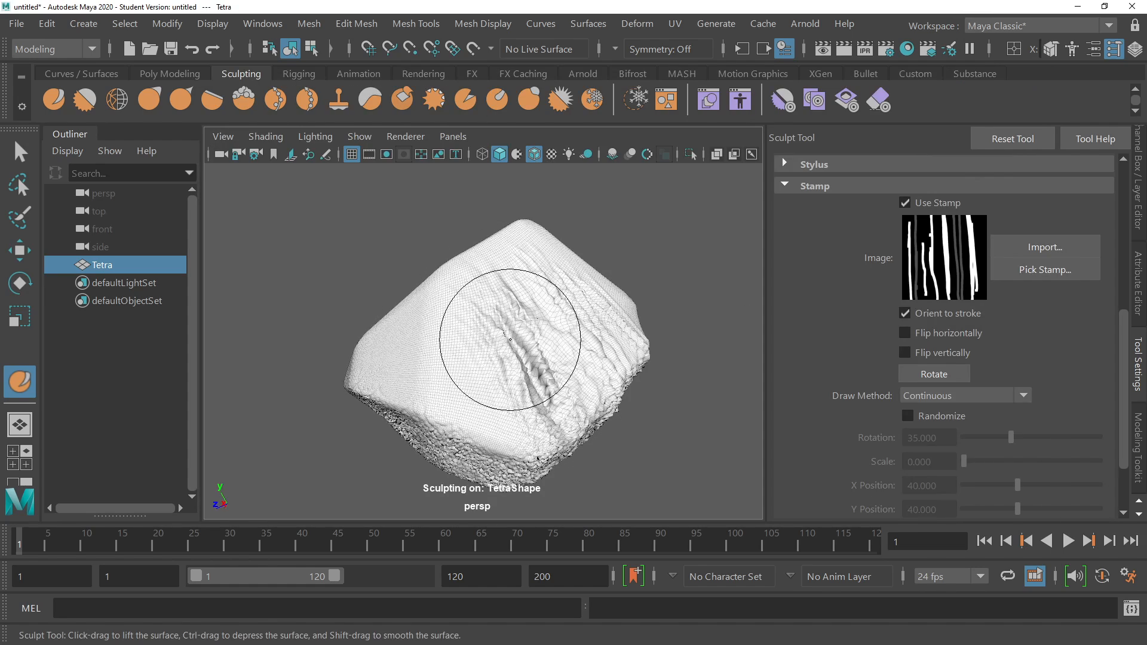
{"action": "mouse_move", "coordinate": [510, 340]}
{"action": "left_mouse_down", "text": "alt"}
{"action": "mouse_move", "coordinate": [563, 346]}
{"action": "mouse_move", "coordinate": [487, 332]}
{"action": "mouse_move", "coordinate": [525, 346]}
{"action": "mouse_move", "coordinate": [506, 324]}
{"action": "mouse_move", "coordinate": [502, 364]}
{"action": "mouse_move", "coordinate": [518, 406]}
{"action": "left_mouse_up", "text": "alt"}
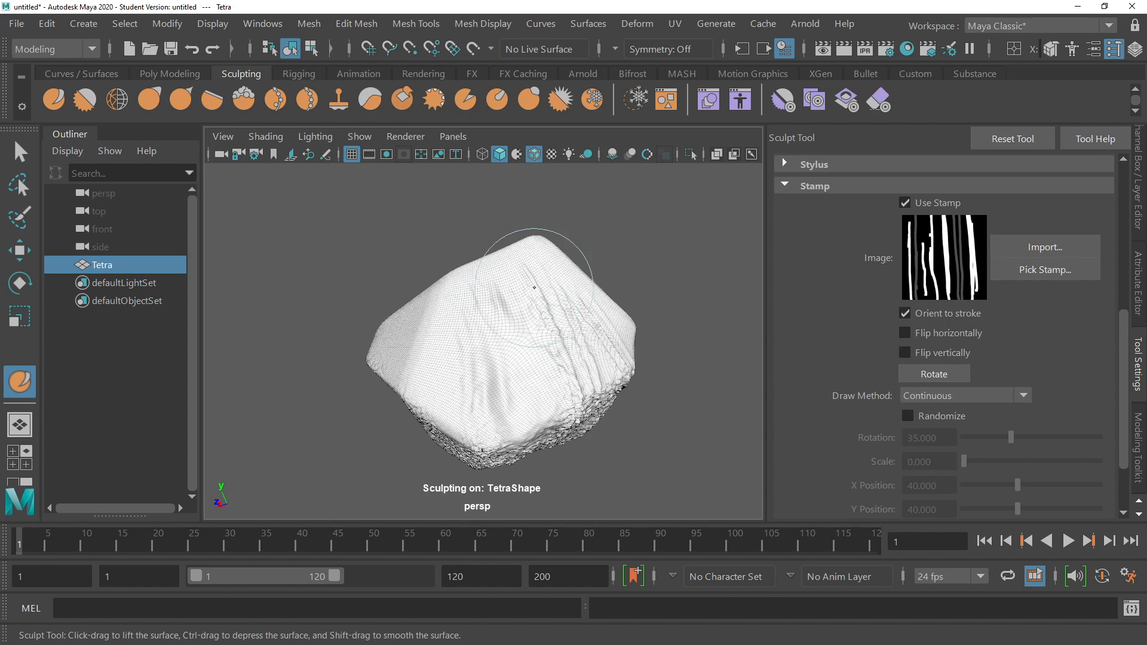
{"action": "left_click_drag", "start_coordinate": [534, 288], "coordinate": [546, 394], "text": "shift"}
{"action": "left_click_drag", "start_coordinate": [565, 299], "coordinate": [594, 355], "text": "shift"}
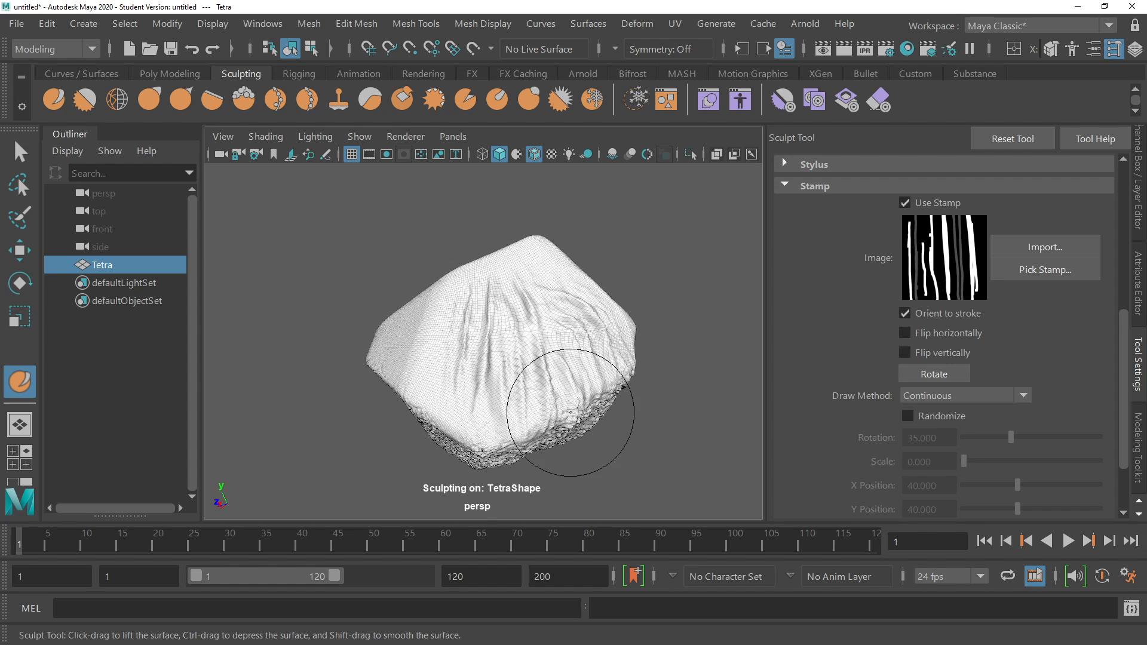
Continue the sculpted streaks across the neighbouring smooth faces, checking the rock from all around.
{"action": "mouse_move", "coordinate": [571, 412]}
{"action": "left_mouse_down", "text": "alt"}
{"action": "mouse_move", "coordinate": [691, 294]}
{"action": "mouse_move", "coordinate": [503, 366]}
{"action": "left_mouse_up", "text": "alt"}
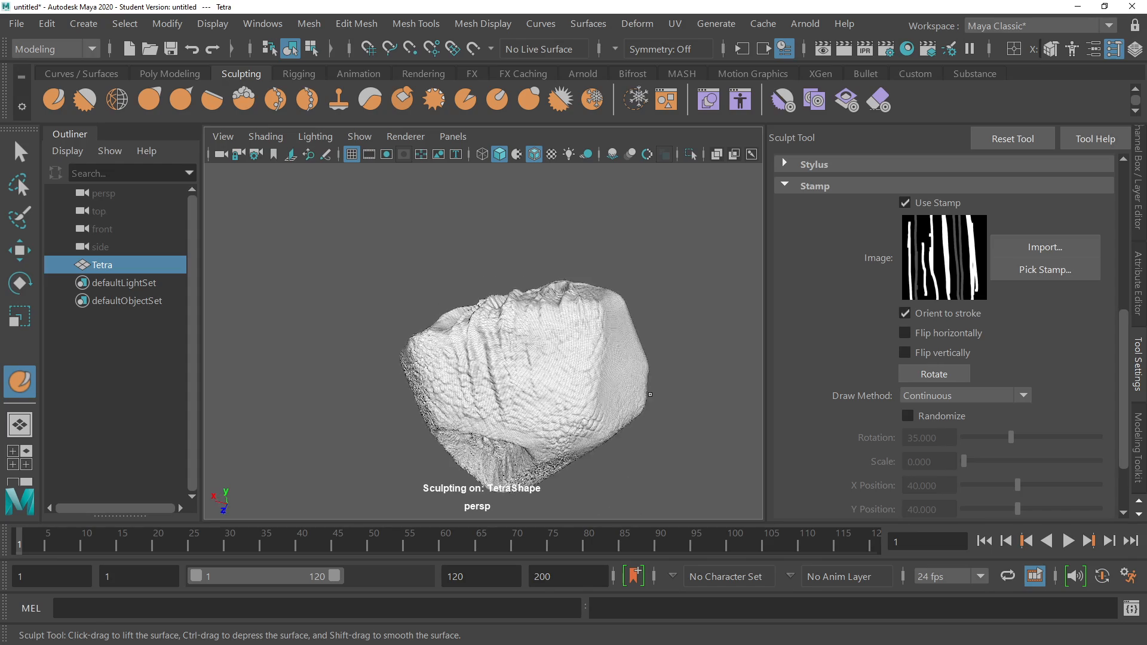
{"action": "mouse_move", "coordinate": [650, 395]}
{"action": "left_mouse_down", "text": "alt"}
{"action": "mouse_move", "coordinate": [637, 310]}
{"action": "mouse_move", "coordinate": [566, 294]}
{"action": "left_mouse_up", "text": "alt"}
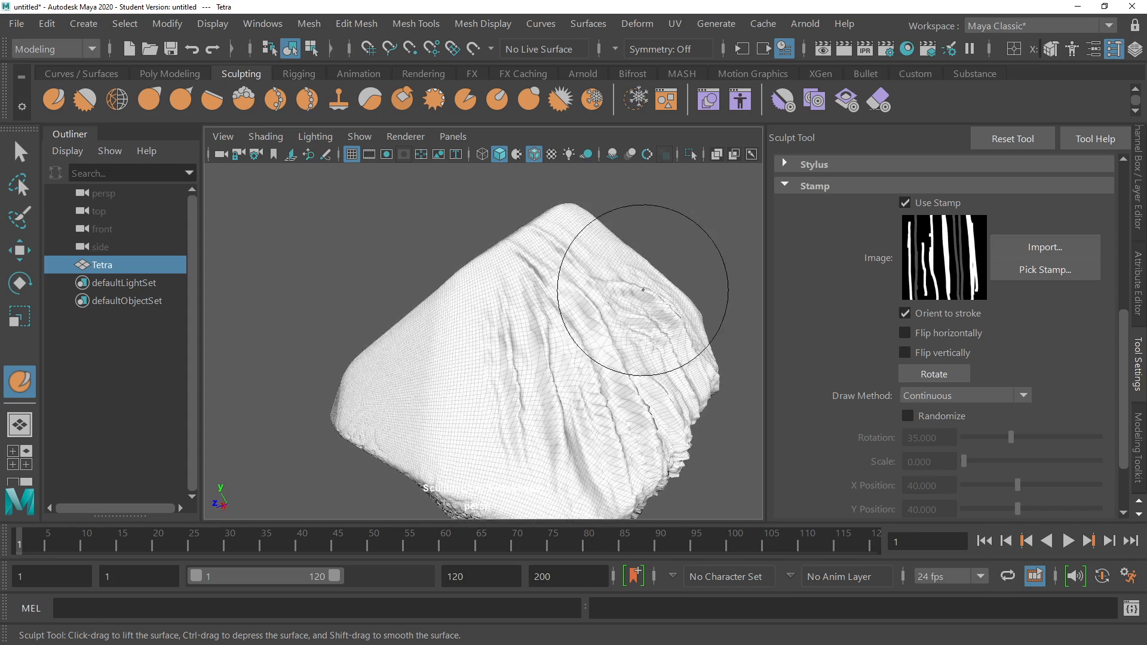
{"action": "mouse_move", "coordinate": [643, 290]}
{"action": "left_mouse_down", "text": "alt"}
{"action": "mouse_move", "coordinate": [601, 287]}
{"action": "mouse_move", "coordinate": [712, 305]}
{"action": "left_mouse_up", "text": "alt"}
{"action": "left_click_drag", "start_coordinate": [558, 352], "coordinate": [530, 357], "text": "alt"}
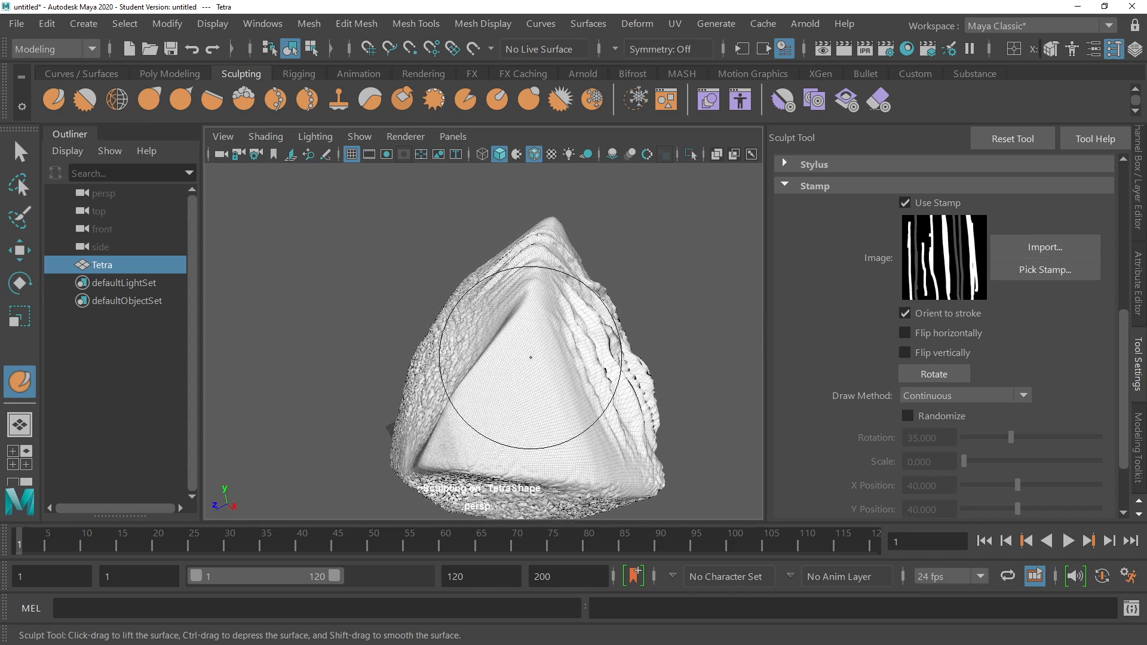
{"action": "mouse_move", "coordinate": [529, 410]}
{"action": "left_mouse_down", "text": "alt"}
{"action": "mouse_move", "coordinate": [614, 371]}
{"action": "mouse_move", "coordinate": [461, 308]}
{"action": "mouse_move", "coordinate": [487, 359]}
{"action": "mouse_move", "coordinate": [620, 380]}
{"action": "mouse_move", "coordinate": [615, 295]}
{"action": "mouse_move", "coordinate": [499, 345]}
{"action": "mouse_move", "coordinate": [525, 345]}
{"action": "mouse_move", "coordinate": [562, 374]}
{"action": "mouse_move", "coordinate": [549, 375]}
{"action": "left_mouse_up", "text": "alt"}
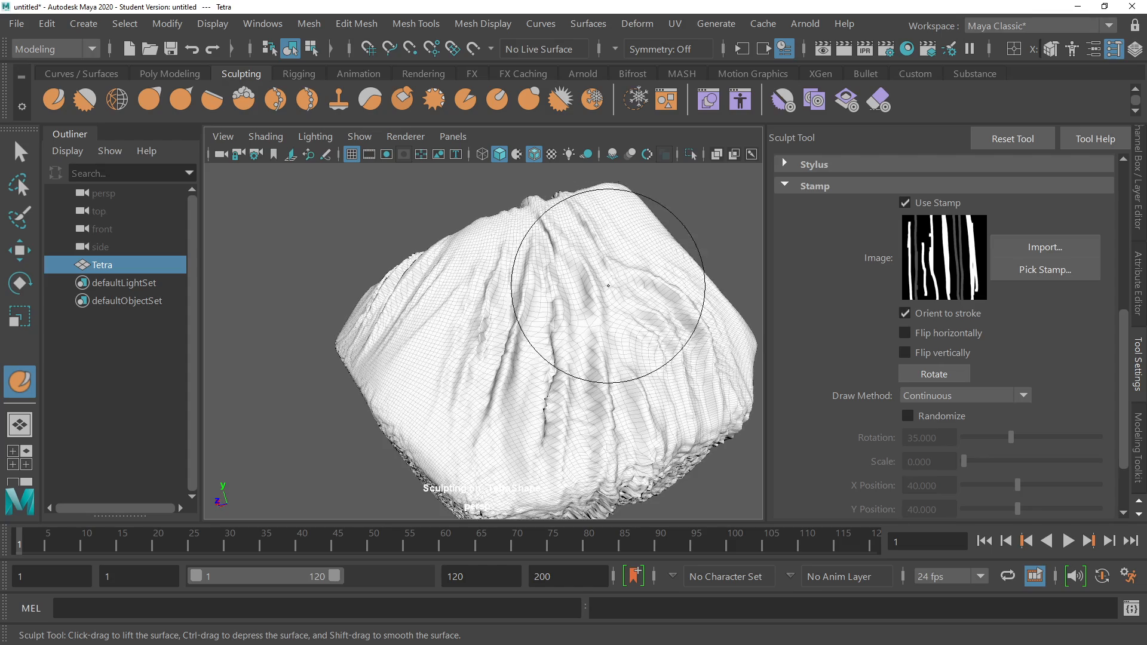
{"action": "mouse_move", "coordinate": [608, 285]}
{"action": "left_mouse_down", "text": "alt"}
{"action": "mouse_move", "coordinate": [670, 321]}
{"action": "mouse_move", "coordinate": [627, 384]}
{"action": "mouse_move", "coordinate": [616, 302]}
{"action": "mouse_move", "coordinate": [598, 308]}
{"action": "mouse_move", "coordinate": [588, 370]}
{"action": "mouse_move", "coordinate": [597, 356]}
{"action": "left_mouse_up", "text": "alt"}
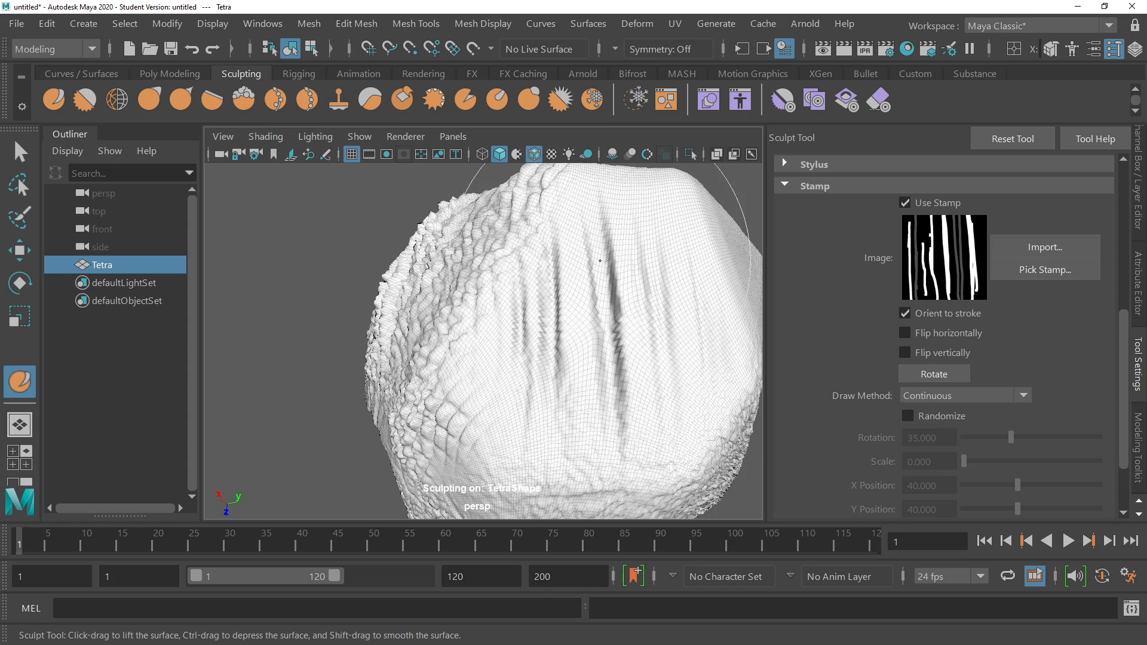
{"action": "mouse_move", "coordinate": [600, 261]}
{"action": "left_mouse_down", "text": "alt"}
{"action": "mouse_move", "coordinate": [595, 183]}
{"action": "mouse_move", "coordinate": [550, 243]}
{"action": "mouse_move", "coordinate": [602, 423]}
{"action": "mouse_move", "coordinate": [505, 294]}
{"action": "mouse_move", "coordinate": [554, 352]}
{"action": "left_mouse_up", "text": "alt"}
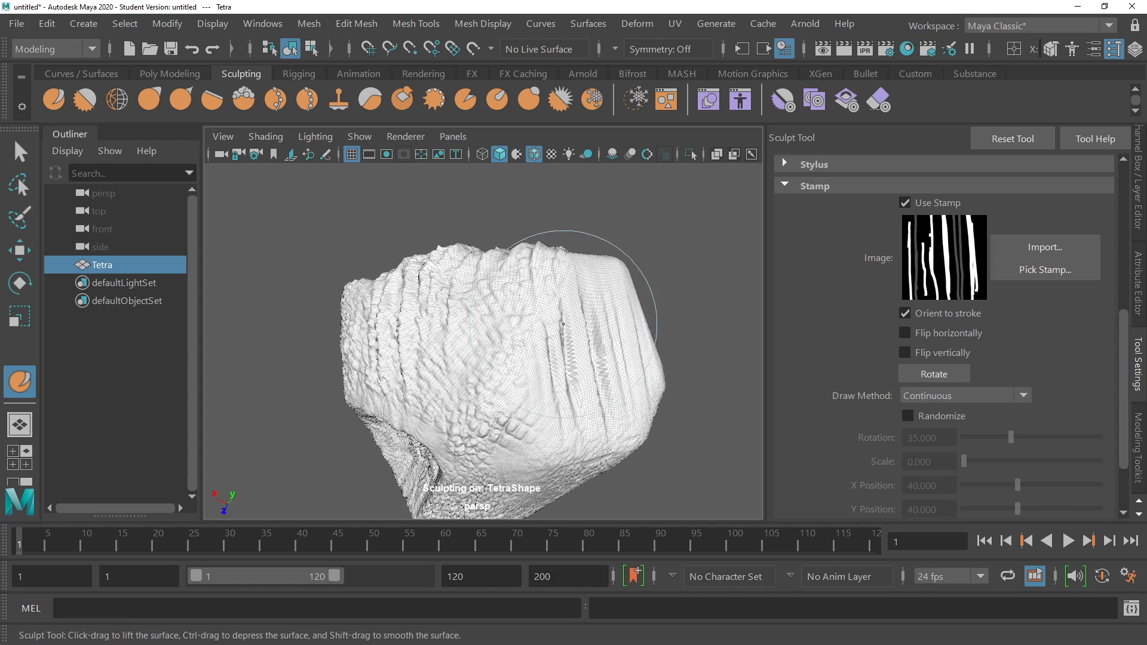
{"action": "mouse_move", "coordinate": [397, 410]}
{"action": "left_mouse_down", "text": "alt"}
{"action": "mouse_move", "coordinate": [620, 316]}
{"action": "mouse_move", "coordinate": [492, 278]}
{"action": "left_mouse_up", "text": "alt"}
{"action": "left_click_drag", "start_coordinate": [341, 272], "coordinate": [760, 249], "text": "alt"}
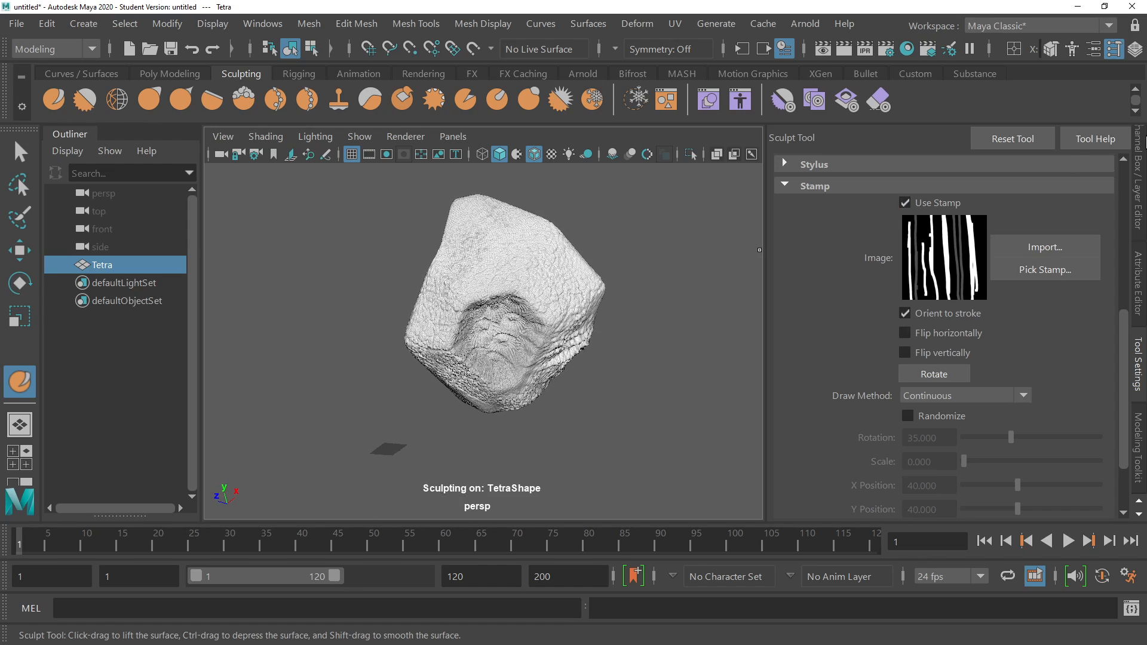
Leave sculpting, deselect the rock with the Select tool and turn off the wireframe-on-shaded display.
{"action": "left_click", "coordinate": [1137, 358]}
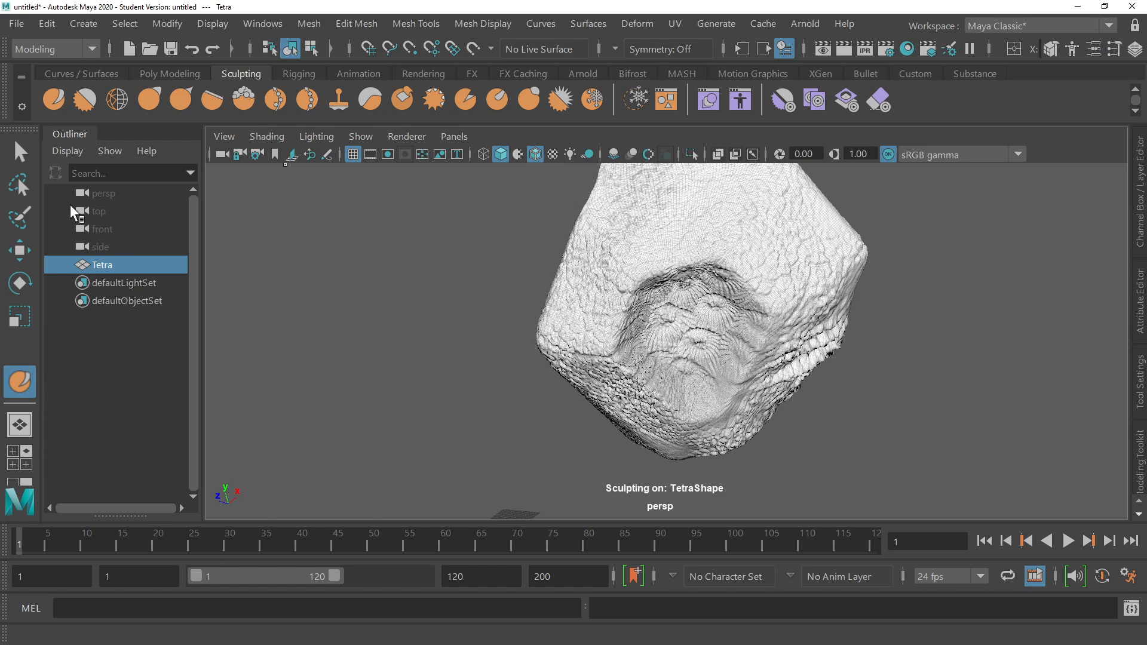
{"action": "left_click", "coordinate": [22, 152]}
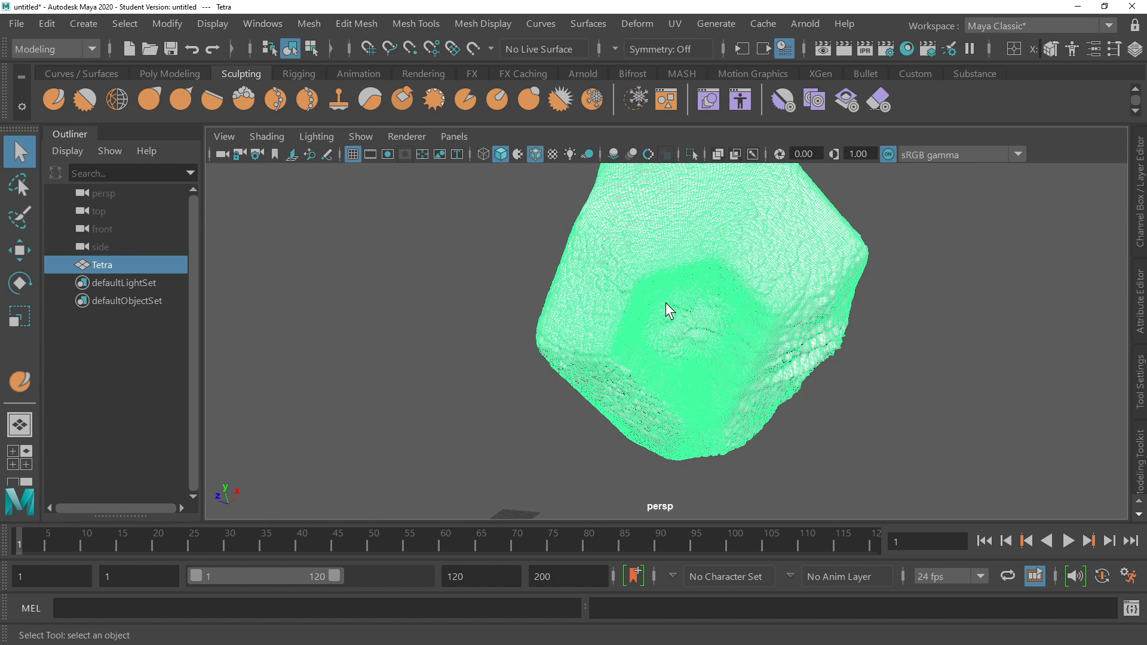
{"action": "left_click", "coordinate": [919, 267]}
{"action": "left_click_drag", "start_coordinate": [919, 267], "coordinate": [621, 280], "text": "alt"}
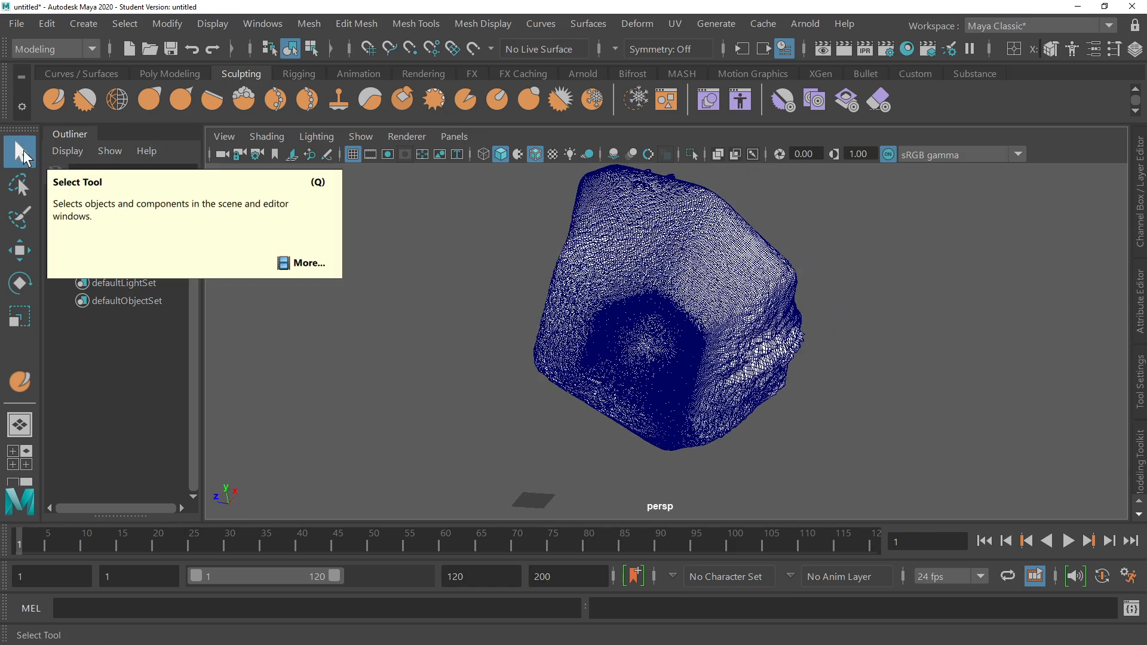
{"action": "left_click", "coordinate": [535, 154]}
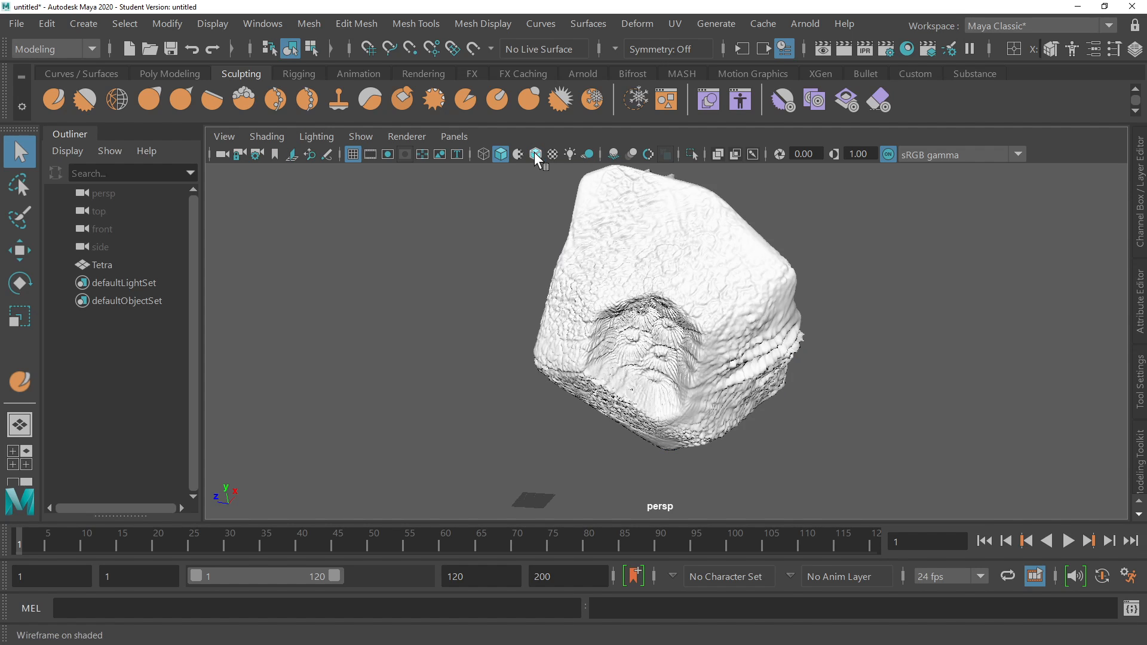
{"action": "left_click_drag", "start_coordinate": [794, 263], "coordinate": [550, 313], "text": "alt"}
Select the rock mesh and open the UV Editor to examine the layout of its UV shells.
{"action": "left_click", "coordinate": [551, 313]}
{"action": "left_click_drag", "start_coordinate": [644, 293], "coordinate": [637, 243], "text": "alt"}
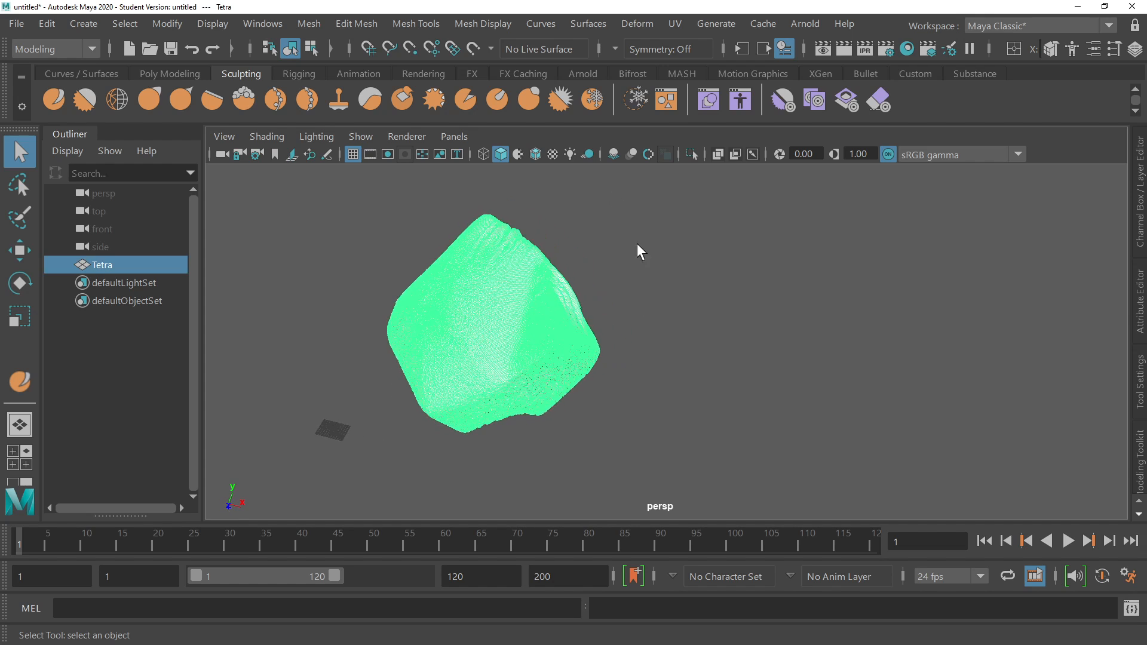
{"action": "left_click", "coordinate": [673, 24]}
{"action": "left_click", "coordinate": [702, 58]}
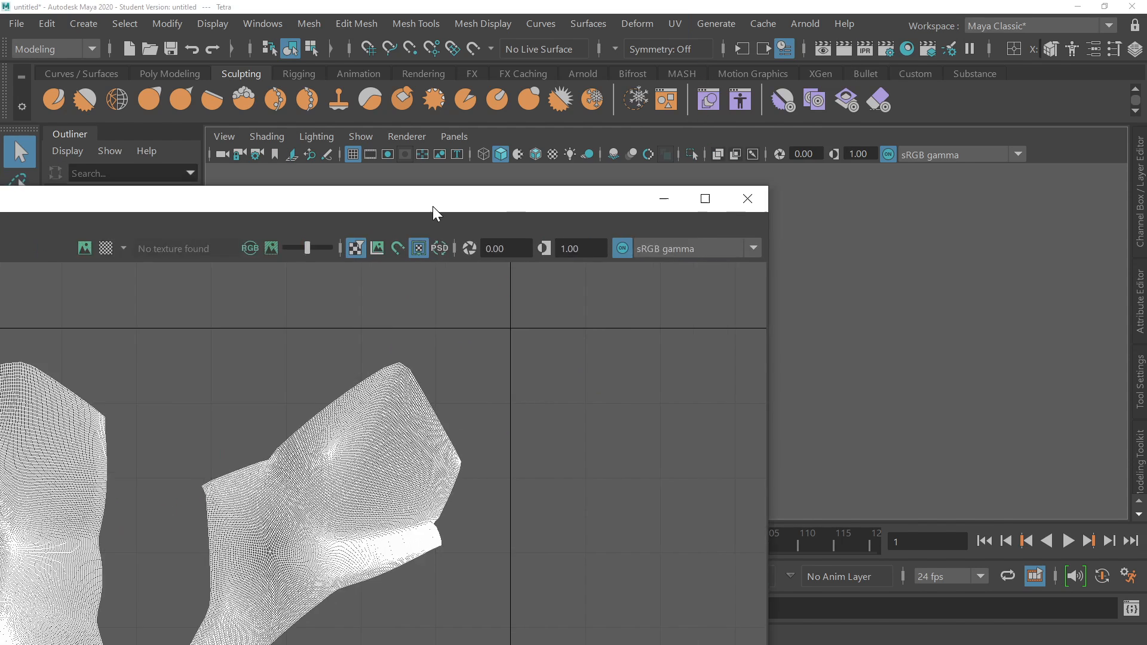
{"action": "left_click_drag", "start_coordinate": [515, 204], "coordinate": [797, 48]}
{"action": "scroll", "coordinate": [732, 257], "scroll_direction": "down", "scroll_amount": 3}
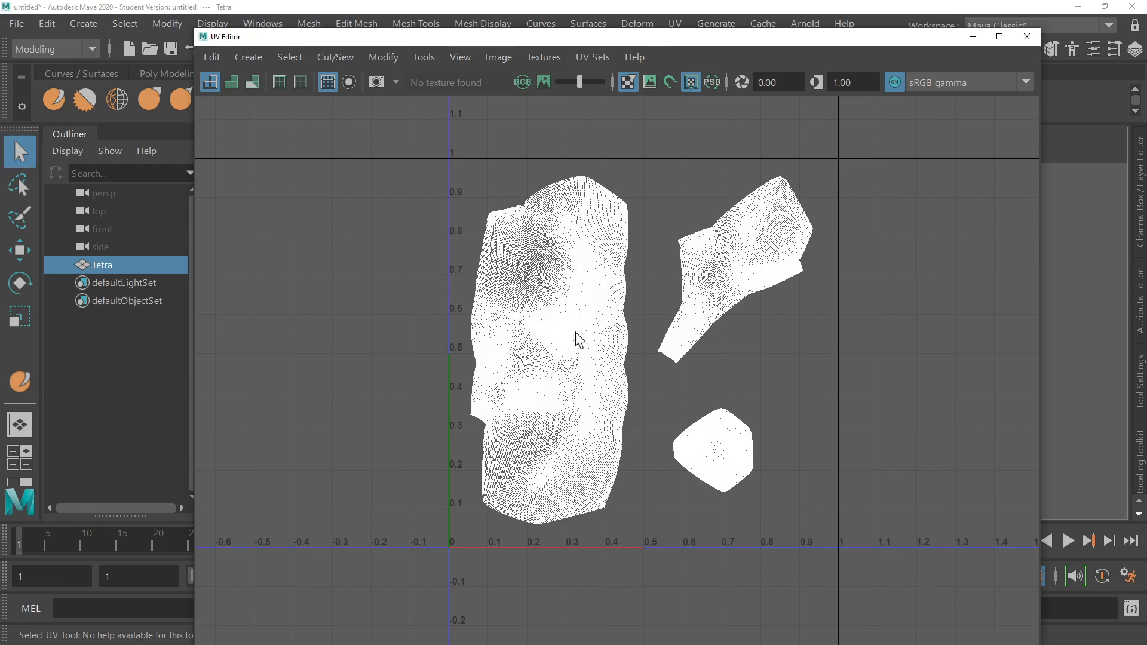
{"action": "scroll", "coordinate": [520, 385], "scroll_direction": "up", "scroll_amount": 10}
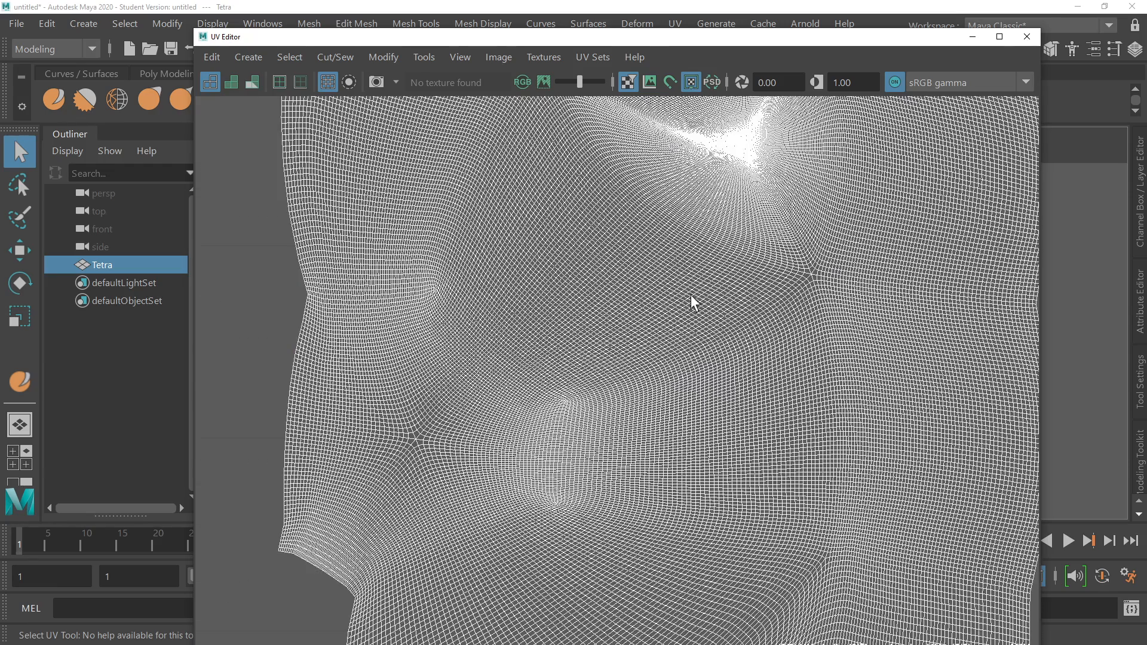
{"action": "scroll", "coordinate": [693, 299], "scroll_direction": "down", "scroll_amount": 8}
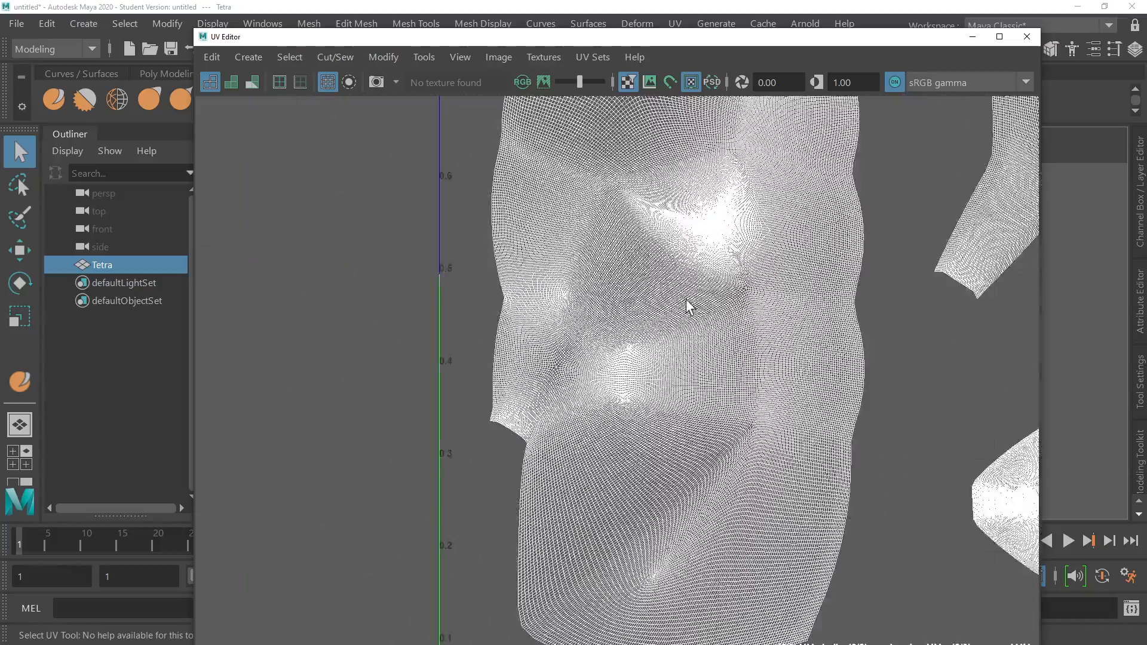
{"action": "scroll", "coordinate": [690, 299], "scroll_direction": "down", "scroll_amount": 5}
{"action": "scroll", "coordinate": [746, 266], "scroll_direction": "up", "scroll_amount": 2}
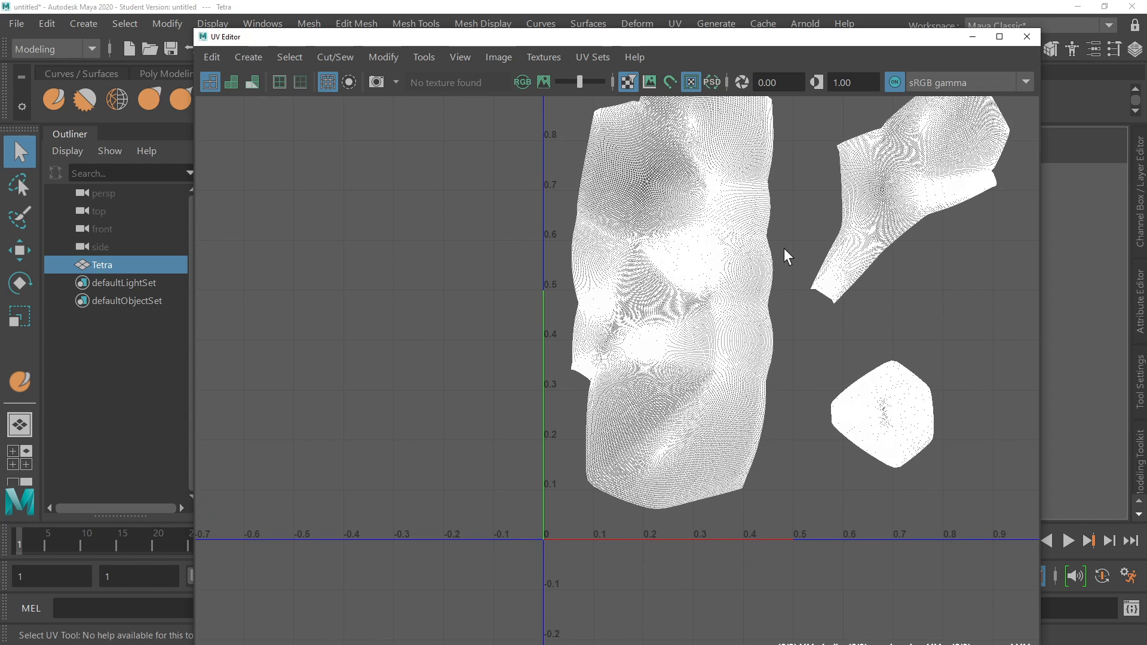
{"action": "left_click_drag", "start_coordinate": [866, 43], "coordinate": [793, 40]}
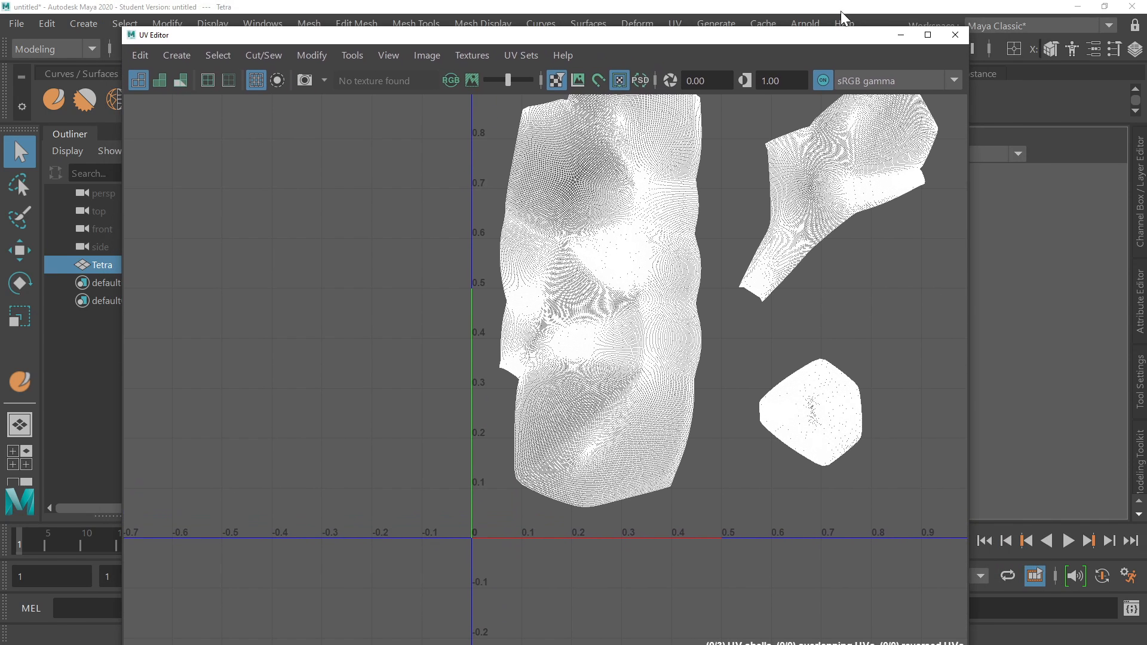
Close and reopen the UV Editor for the rock, and examine the large UV shell up close.
{"action": "left_click", "coordinate": [953, 35]}
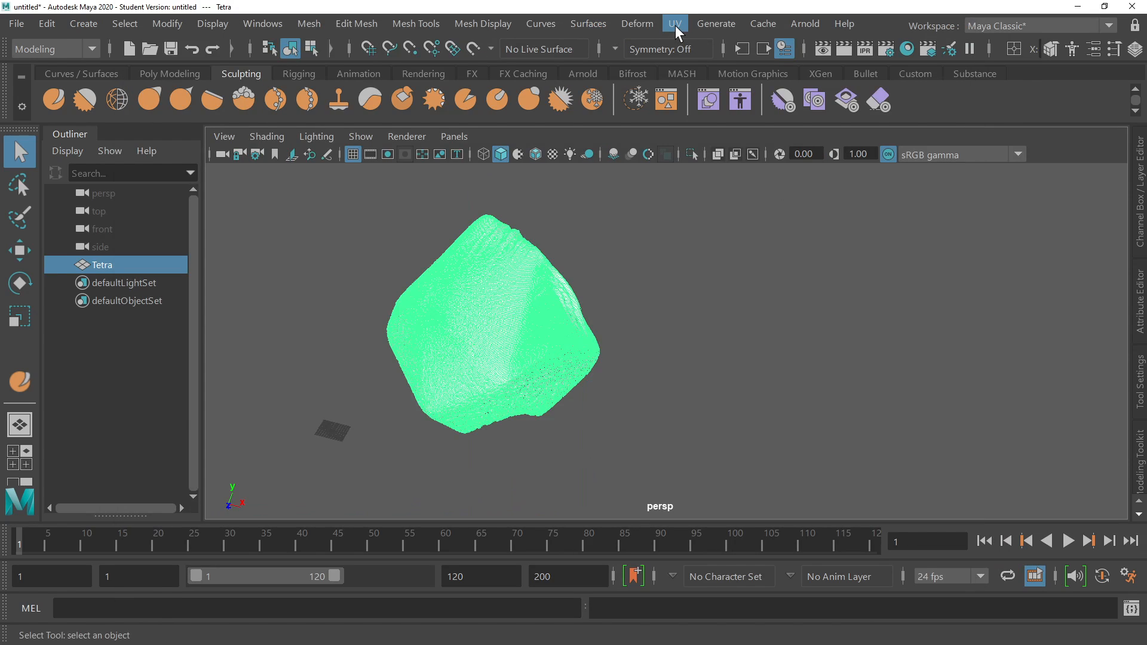
{"action": "left_click", "coordinate": [675, 23]}
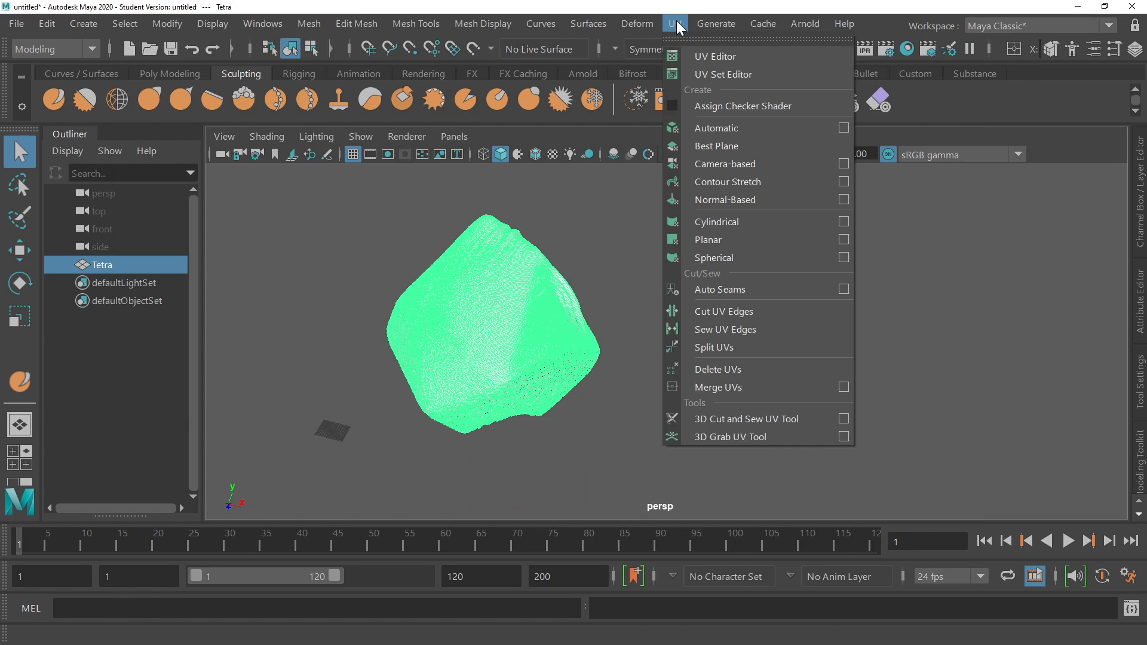
{"action": "left_click", "coordinate": [703, 56]}
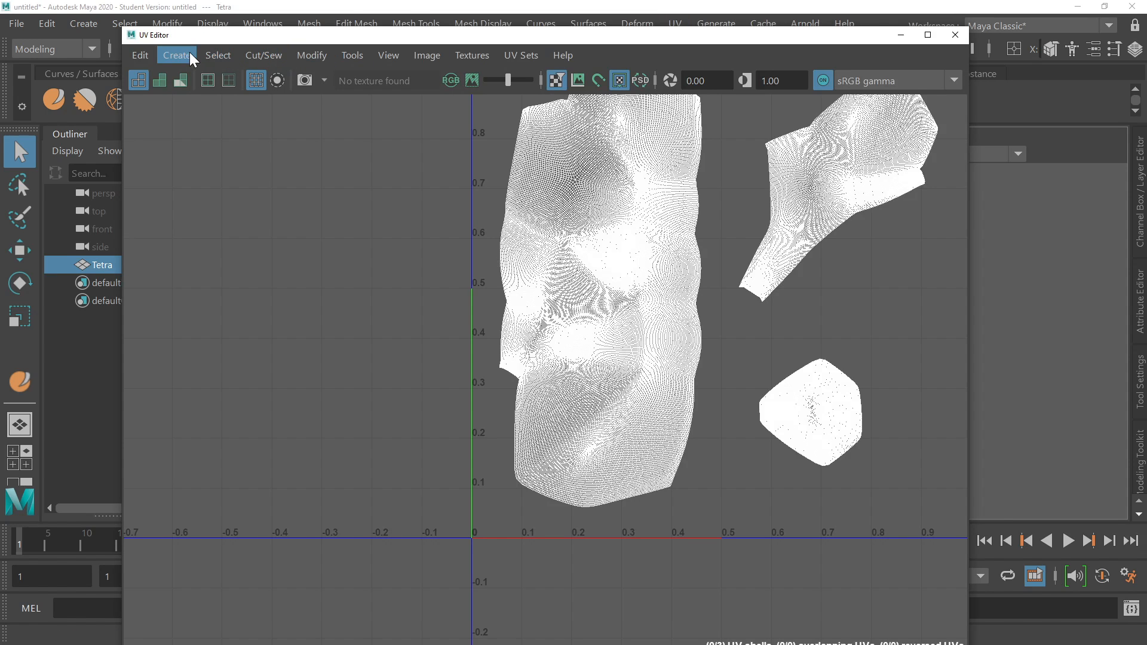
{"action": "scroll", "coordinate": [588, 311], "scroll_direction": "up", "scroll_amount": 5}
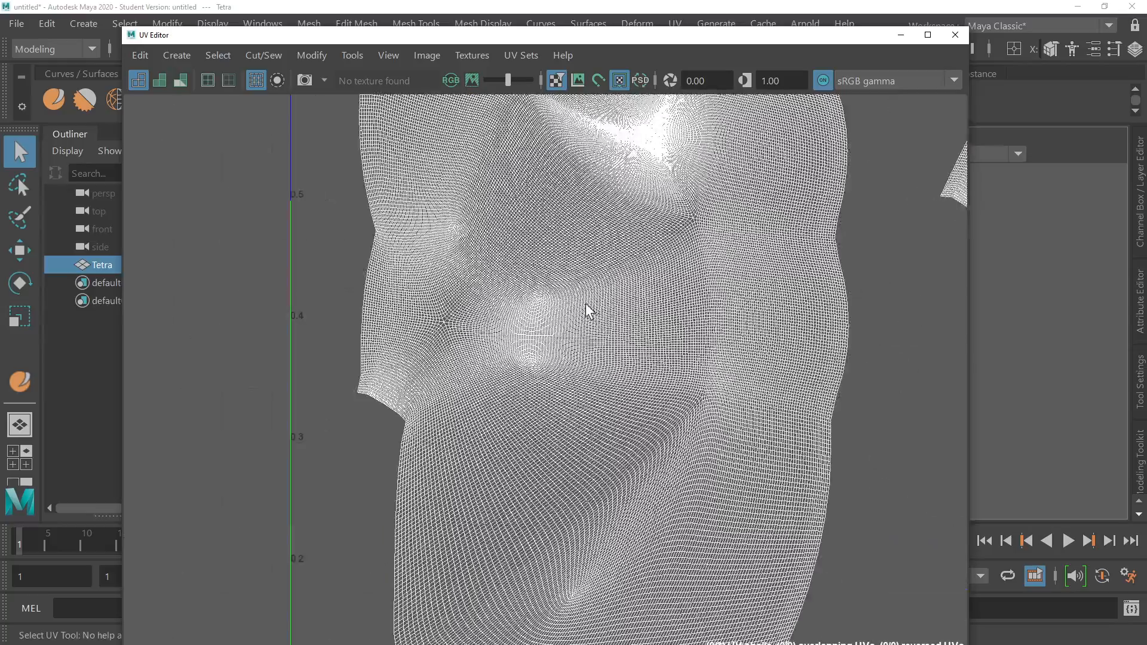
{"action": "scroll", "coordinate": [589, 311], "scroll_direction": "down", "scroll_amount": 4}
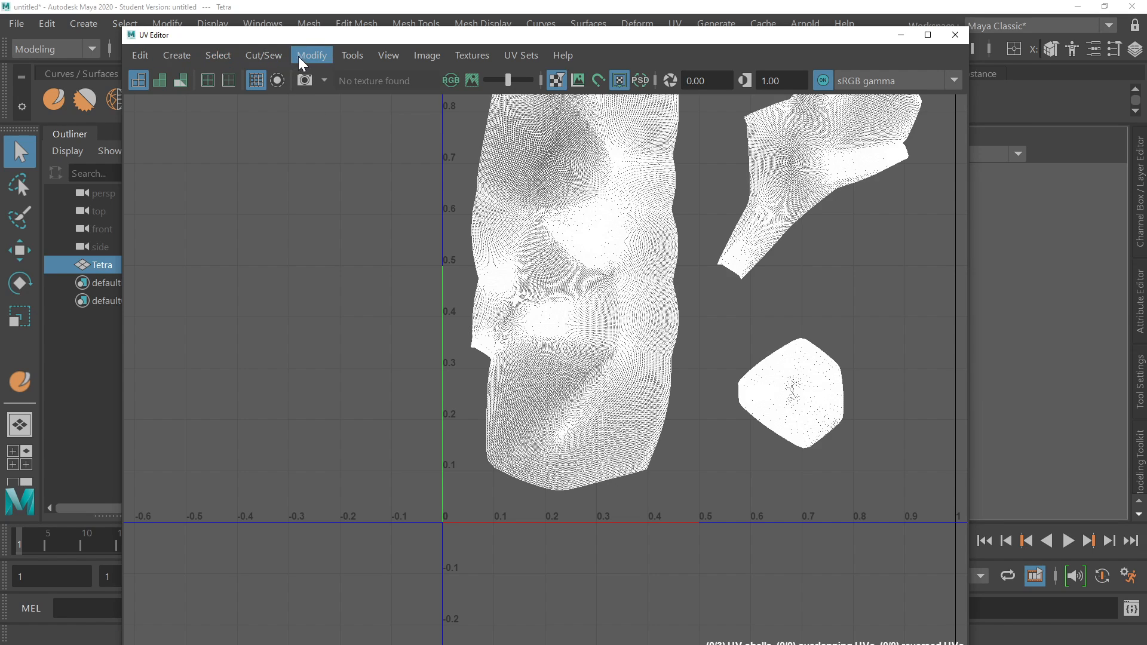
Run Optimize on the rock mesh's UVs to even out their texture space distribution.
{"action": "left_click", "coordinate": [353, 55]}
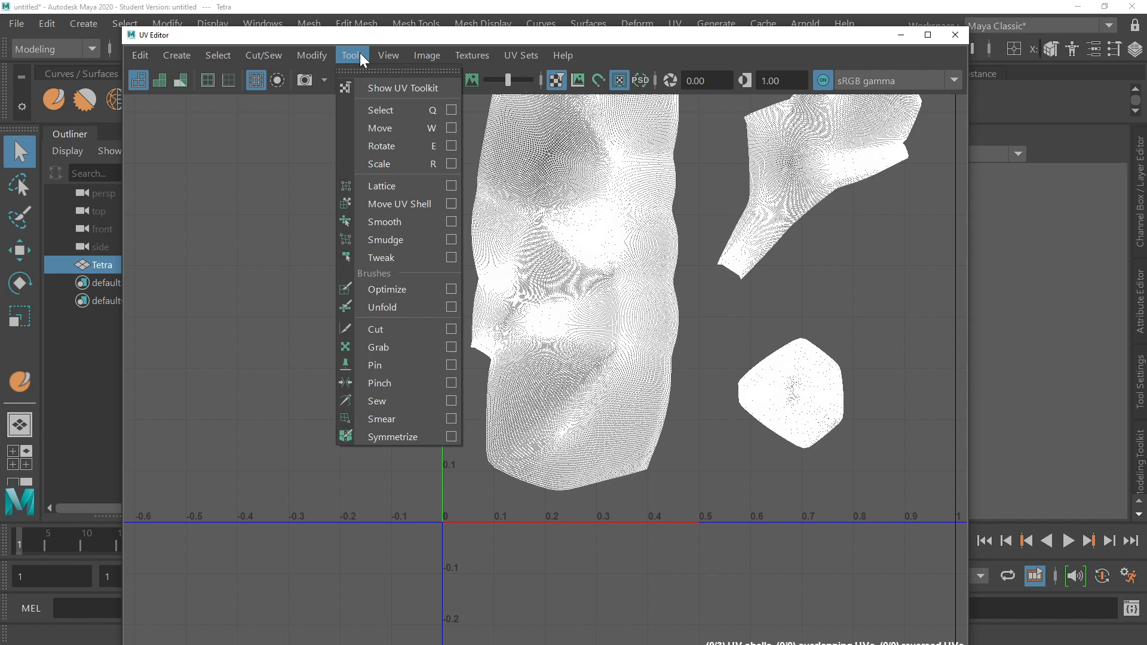
{"action": "mouse_move", "coordinate": [387, 56]}
{"action": "mouse_move", "coordinate": [325, 54]}
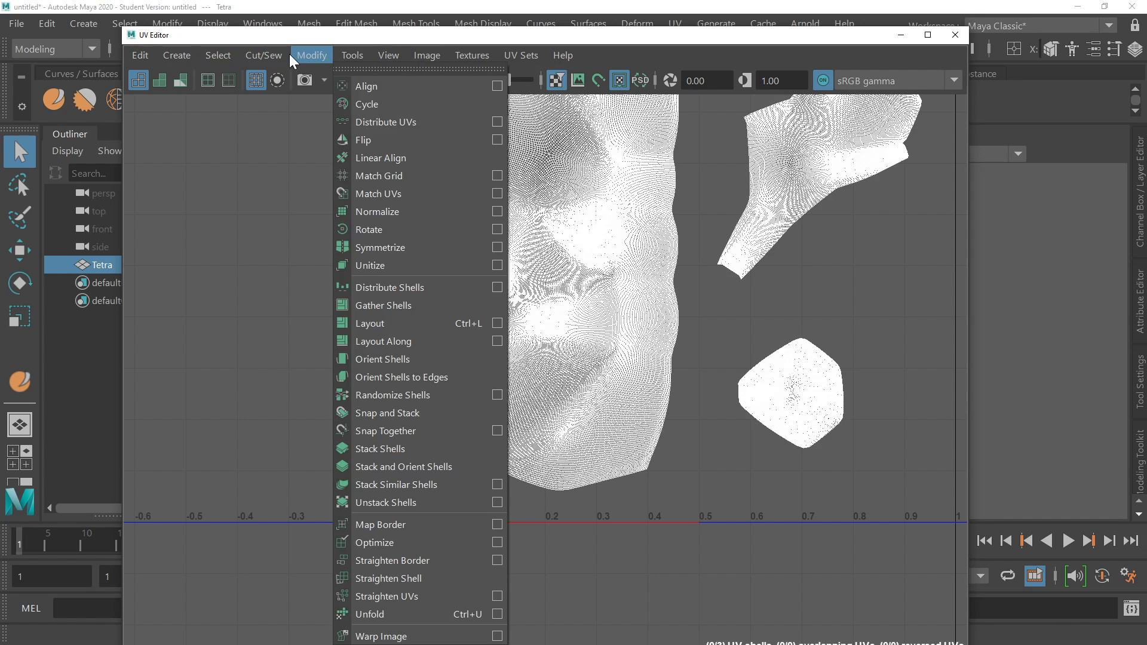
{"action": "left_click", "coordinate": [289, 55]}
{"action": "left_click", "coordinate": [320, 52]}
{"action": "left_click", "coordinate": [396, 542]}
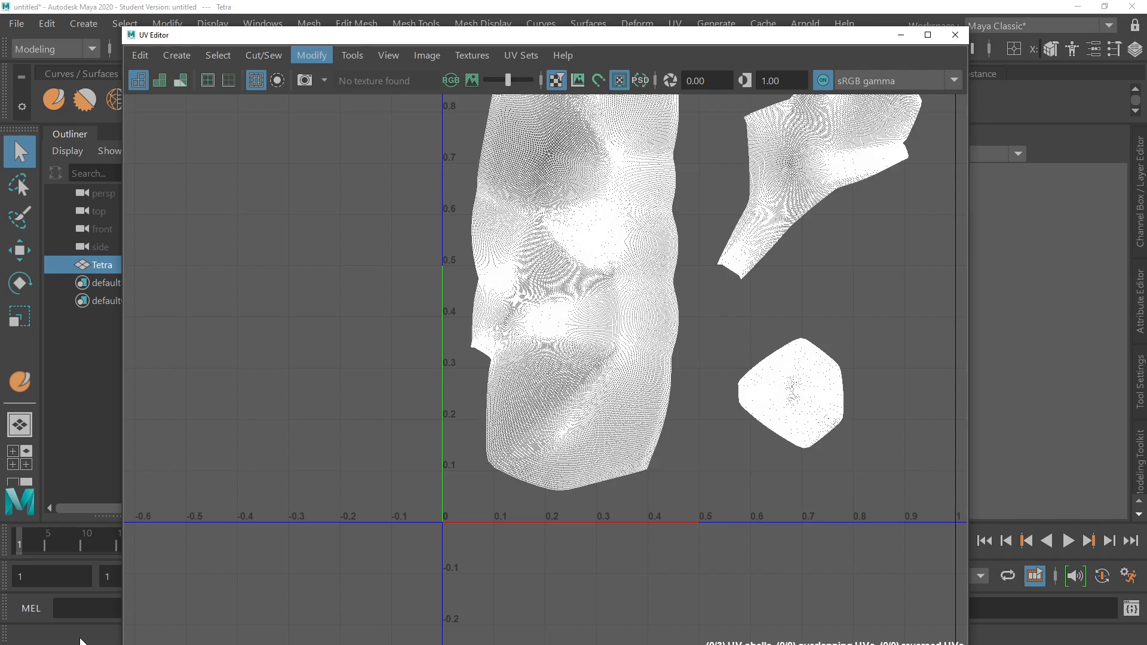
Examine the optimized UV shells up close, checking the interior of the large shell and the edges of the small round one.
{"action": "scroll", "coordinate": [562, 310], "scroll_direction": "up", "scroll_amount": 2}
{"action": "scroll", "coordinate": [717, 179], "scroll_direction": "down", "scroll_amount": 8}
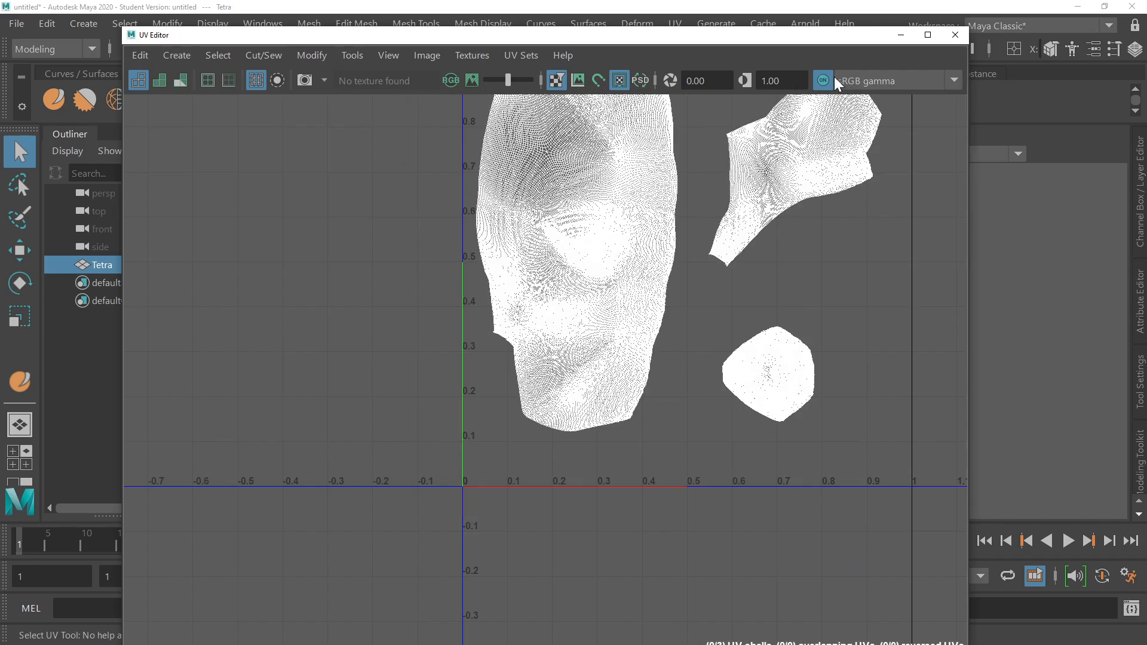
{"action": "scroll", "coordinate": [749, 143], "scroll_direction": "up", "scroll_amount": 5}
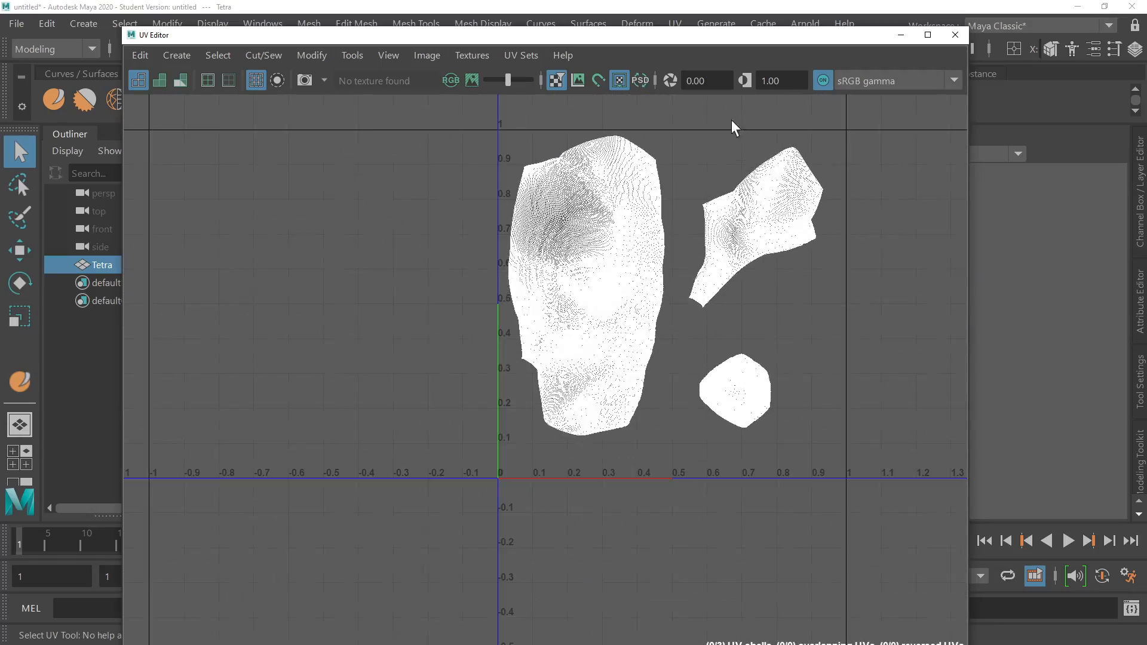
{"action": "scroll", "coordinate": [529, 324], "scroll_direction": "up", "scroll_amount": 10}
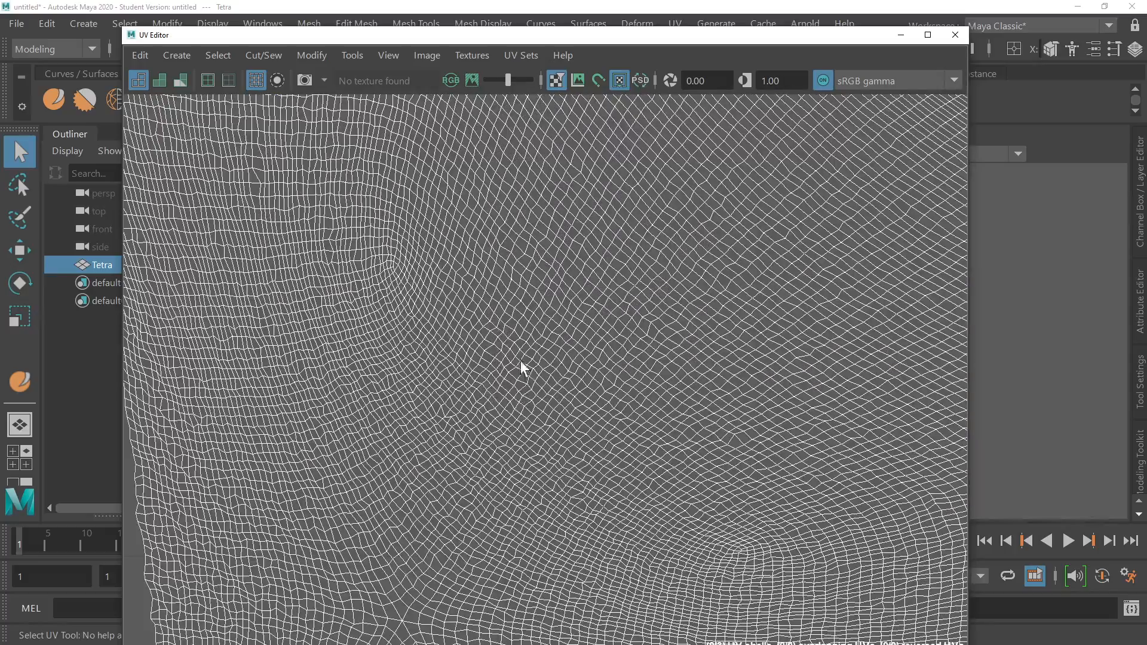
{"action": "scroll", "coordinate": [530, 335], "scroll_direction": "down", "scroll_amount": 10}
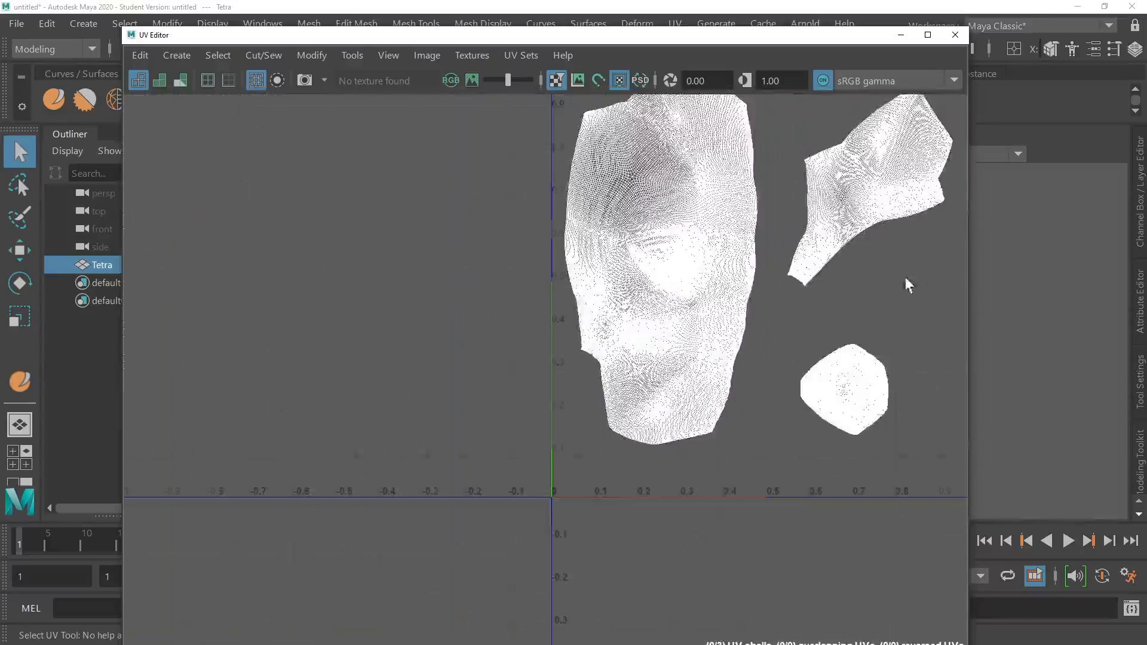
{"action": "scroll", "coordinate": [804, 278], "scroll_direction": "up", "scroll_amount": 10}
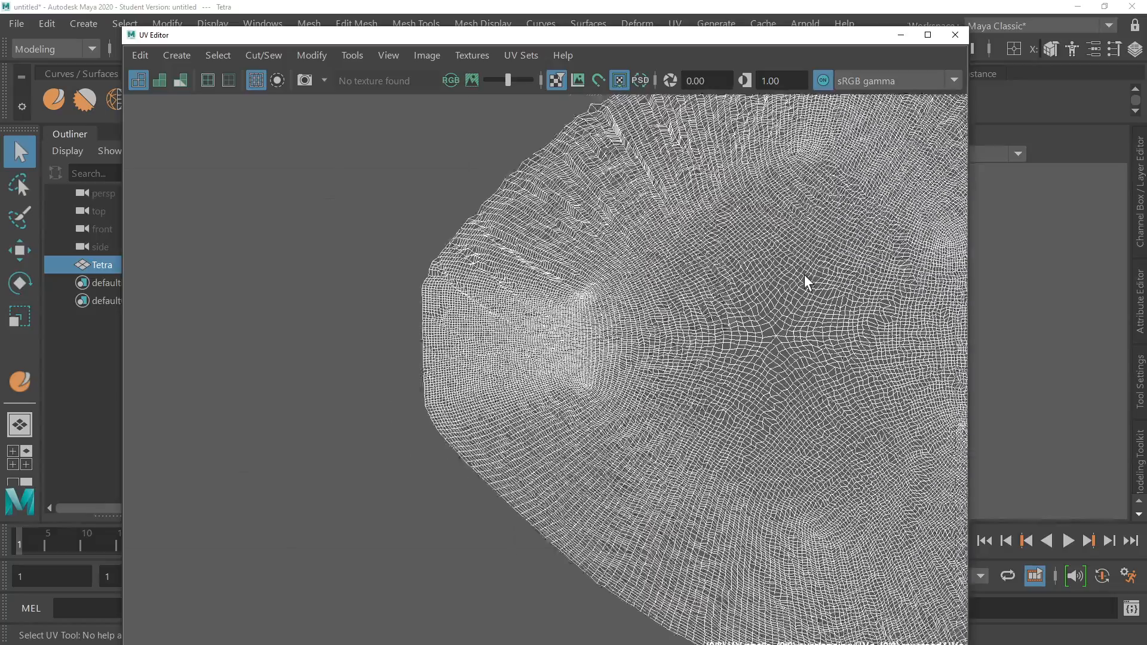
{"action": "scroll", "coordinate": [804, 274], "scroll_direction": "down", "scroll_amount": 5}
{"action": "scroll", "coordinate": [860, 233], "scroll_direction": "up", "scroll_amount": 8}
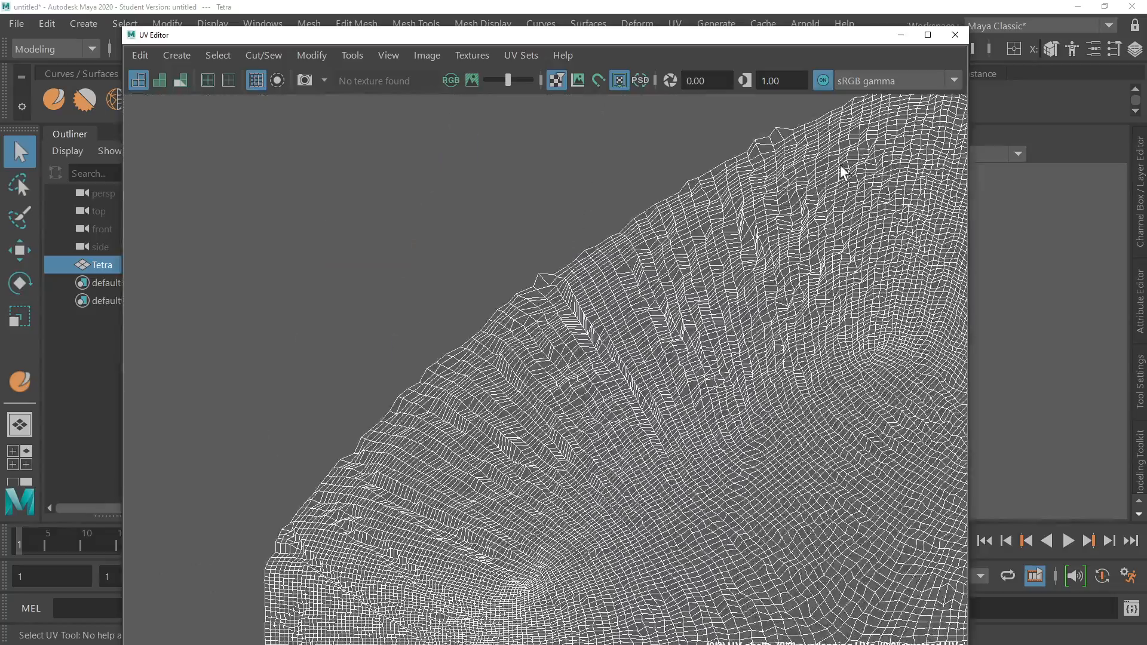
{"action": "scroll", "coordinate": [840, 163], "scroll_direction": "down", "scroll_amount": 10}
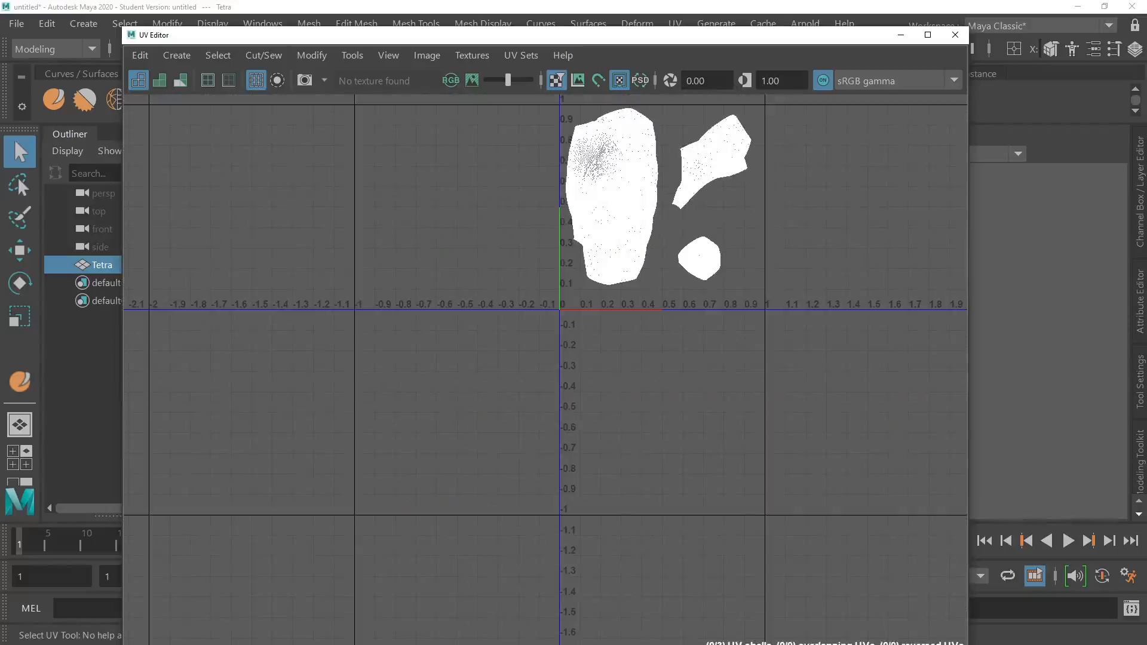
{"action": "scroll", "coordinate": [676, 122], "scroll_direction": "down", "scroll_amount": 2}
{"action": "scroll", "coordinate": [676, 117], "scroll_direction": "up", "scroll_amount": 8}
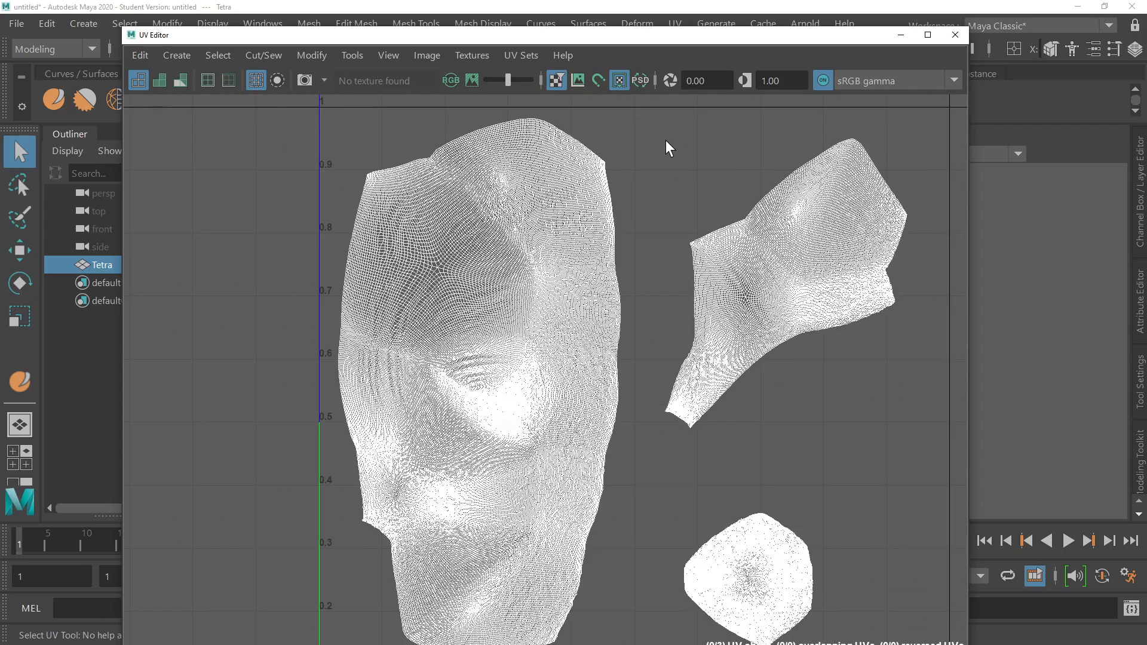
{"action": "scroll", "coordinate": [666, 141], "scroll_direction": "down", "scroll_amount": 1}
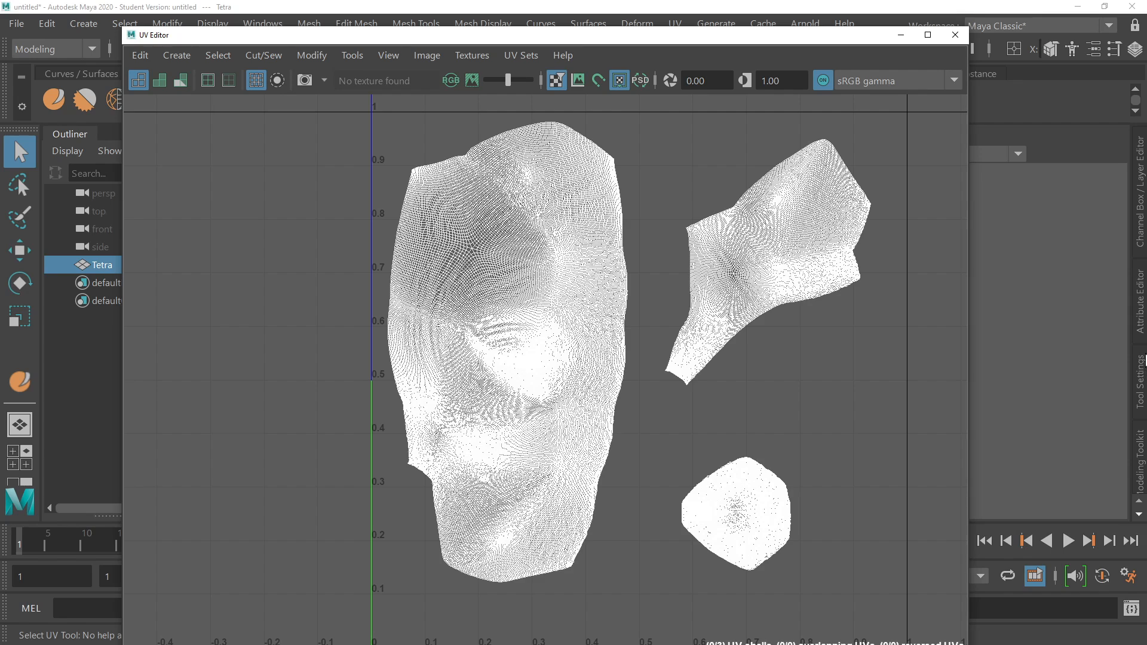
Show the UV Toolkit, and shrink and move the UV Editor window so that both can be seen together.
{"action": "left_click", "coordinate": [1139, 514]}
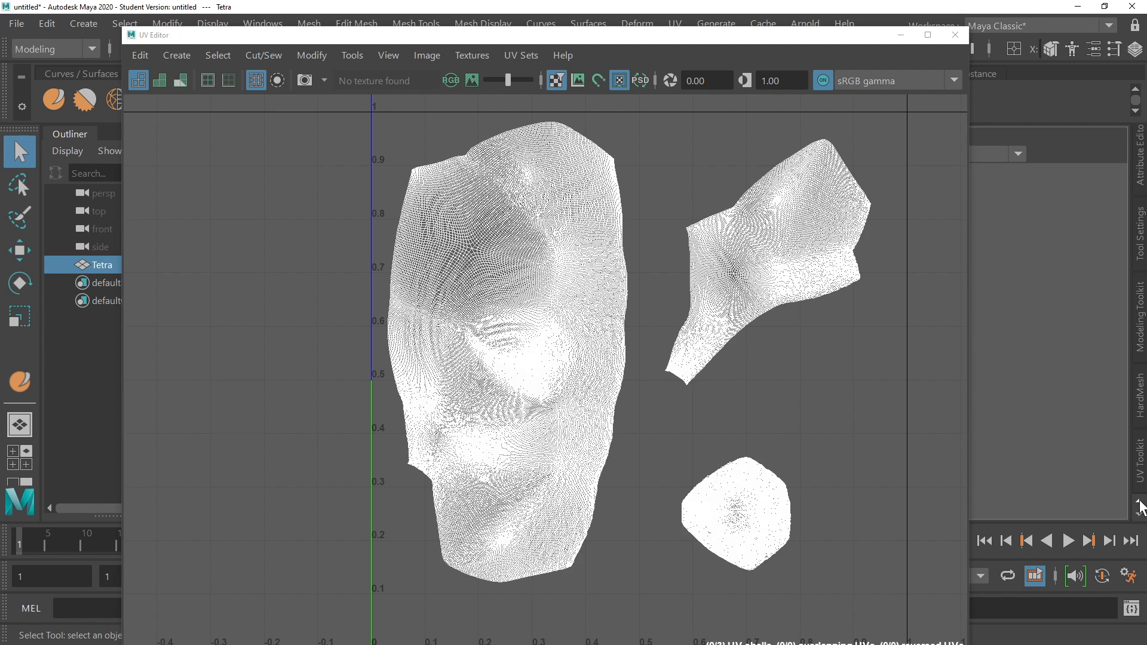
{"action": "left_click", "coordinate": [1141, 460]}
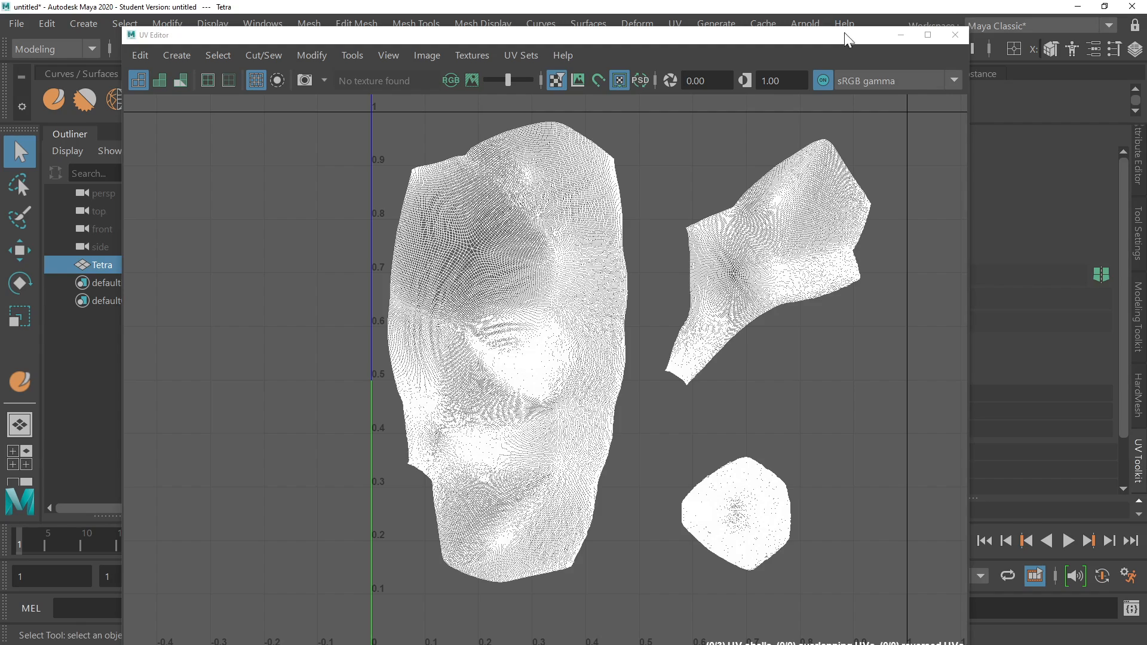
{"action": "left_click_drag", "start_coordinate": [968, 27], "coordinate": [768, 233]}
{"action": "left_click_drag", "start_coordinate": [641, 246], "coordinate": [540, 87]}
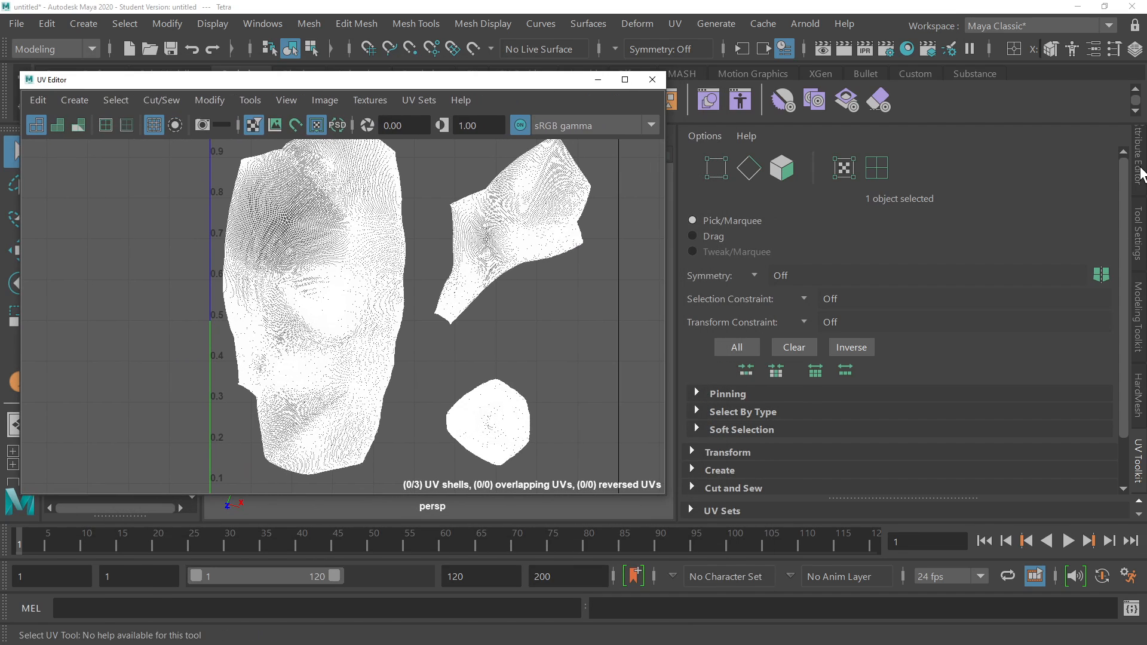
{"action": "left_click", "coordinate": [1139, 463]}
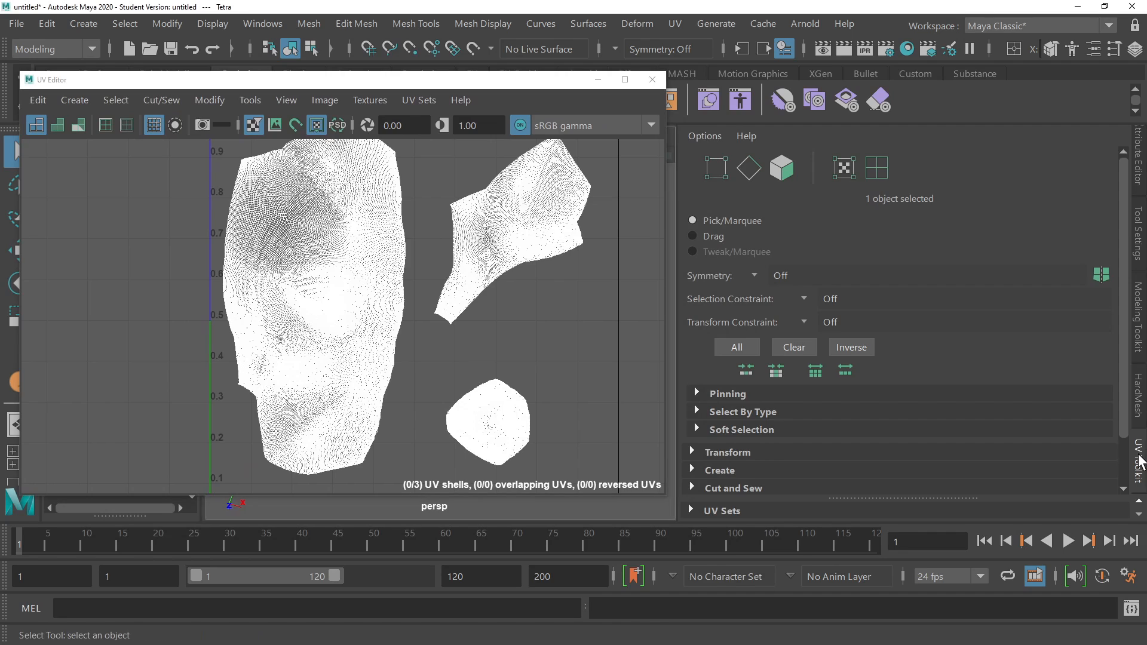
{"action": "left_click", "coordinate": [1140, 515]}
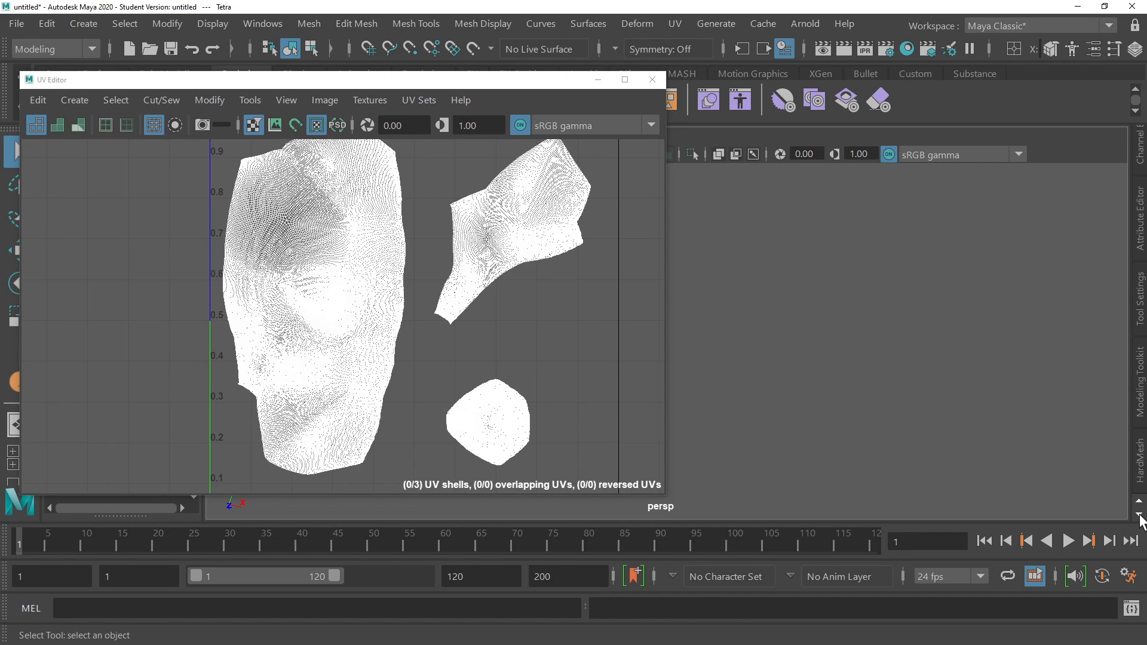
{"action": "left_click", "coordinate": [1141, 470]}
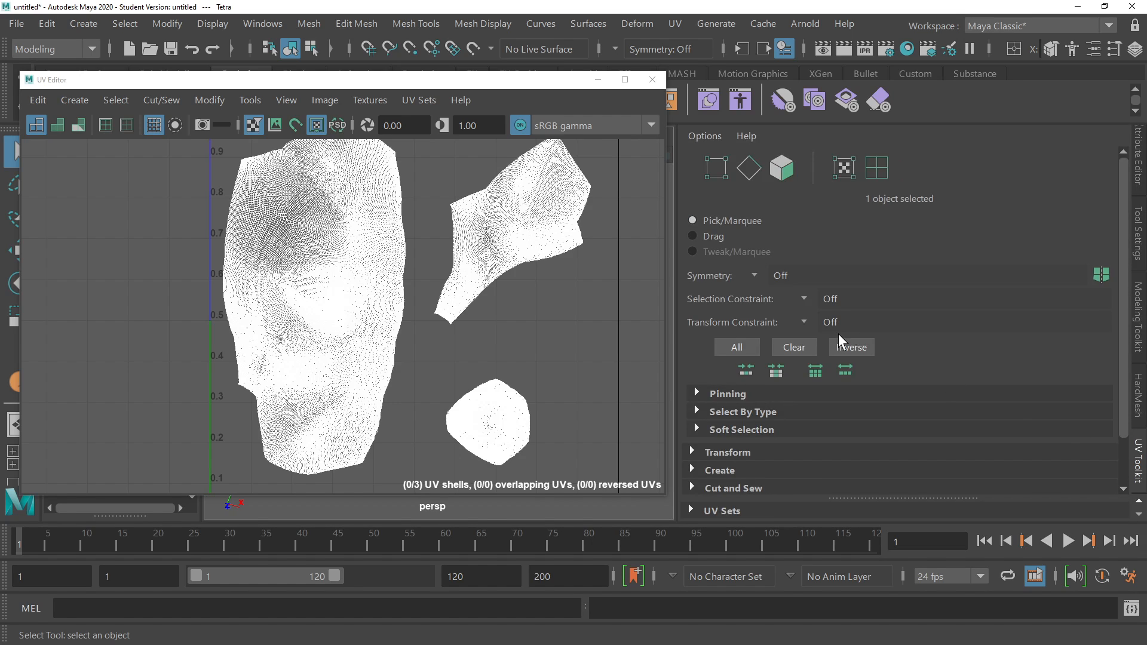
Expand the UV Toolkit's Unfold options and run another Optimize pass on the rock's UVs.
{"action": "scroll", "coordinate": [794, 362], "scroll_direction": "down", "scroll_amount": 2}
{"action": "left_click", "coordinate": [697, 414]}
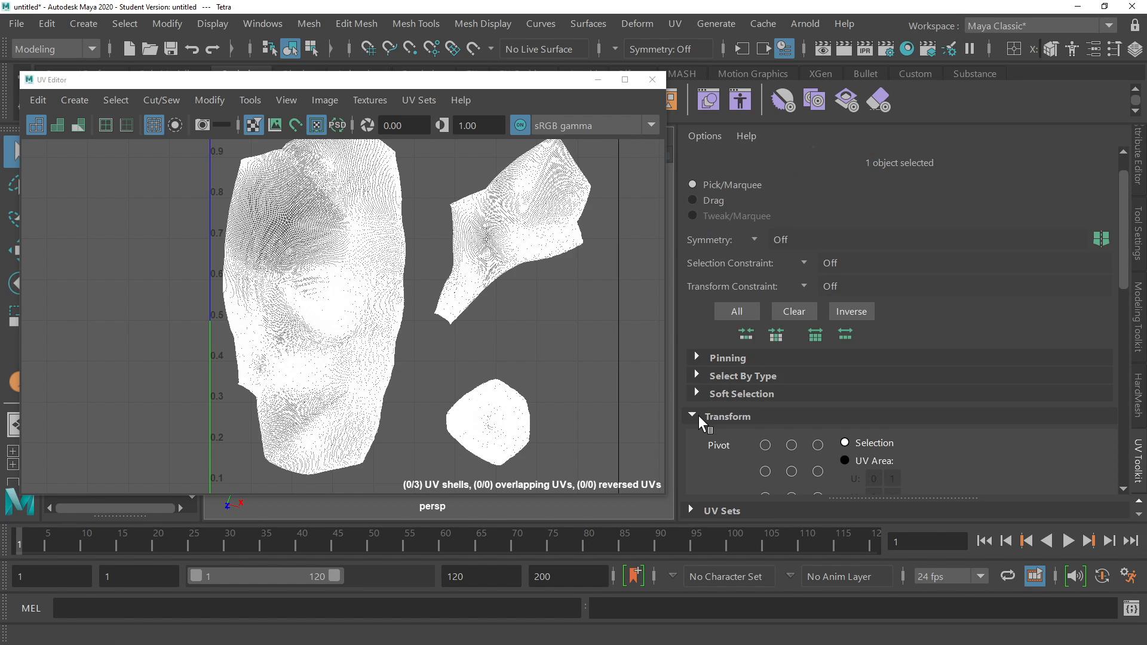
{"action": "left_click", "coordinate": [698, 415]}
{"action": "scroll", "coordinate": [776, 346], "scroll_direction": "up", "scroll_amount": 2}
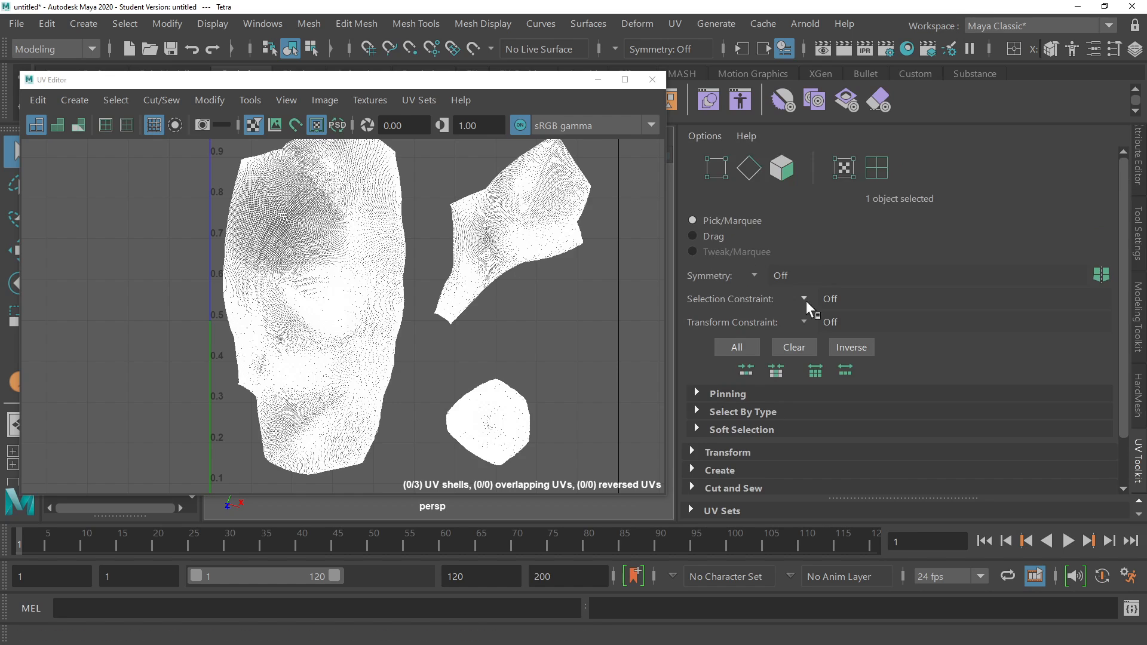
{"action": "scroll", "coordinate": [832, 367], "scroll_direction": "down", "scroll_amount": 3}
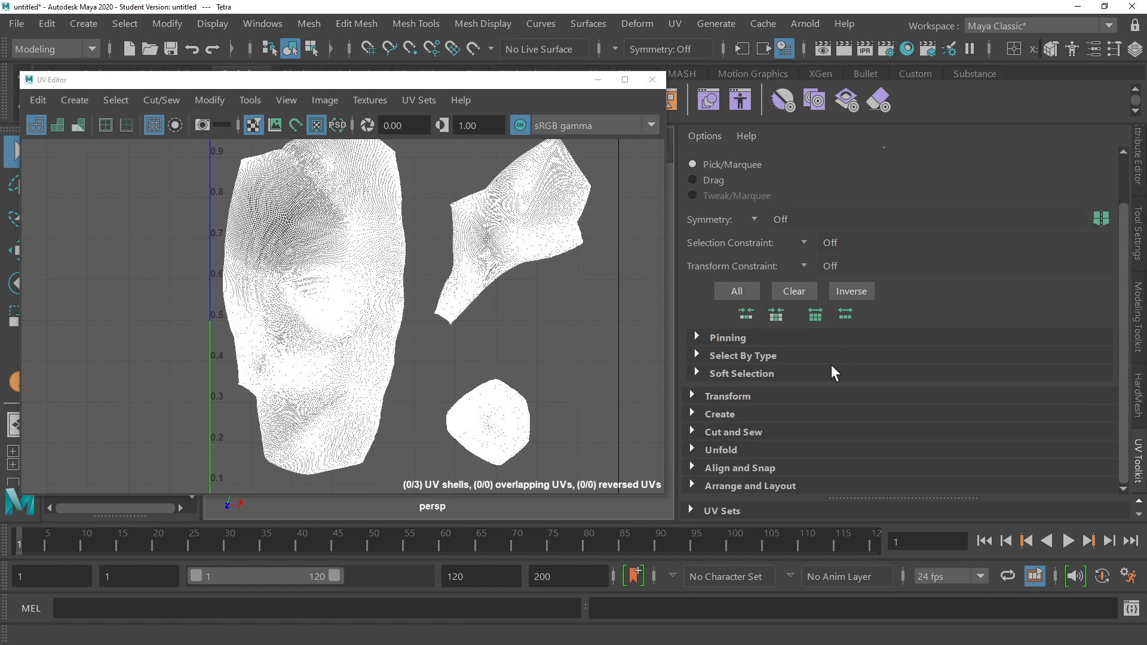
{"action": "left_click", "coordinate": [693, 449]}
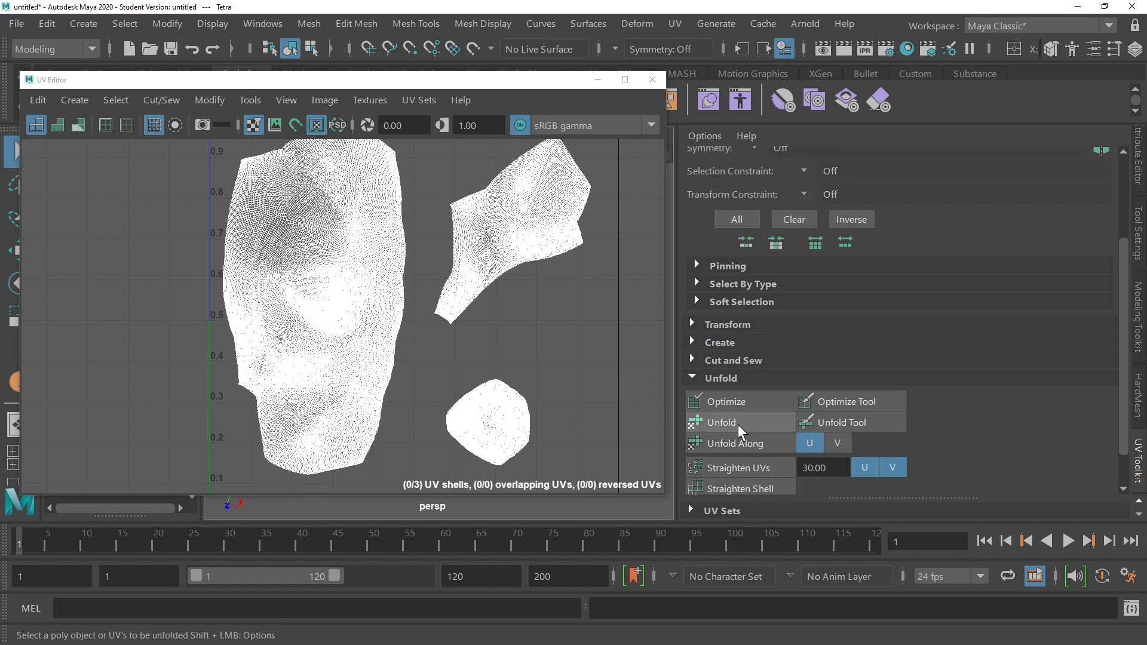
{"action": "scroll", "coordinate": [753, 394], "scroll_direction": "down", "scroll_amount": 6}
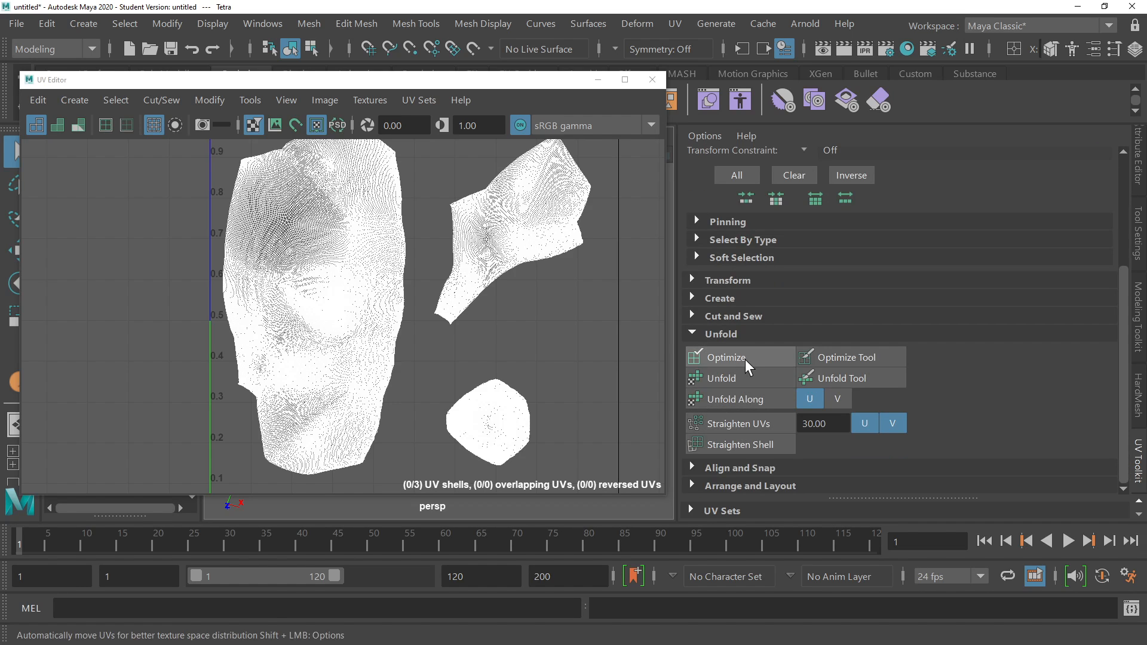
{"action": "left_click", "coordinate": [748, 356]}
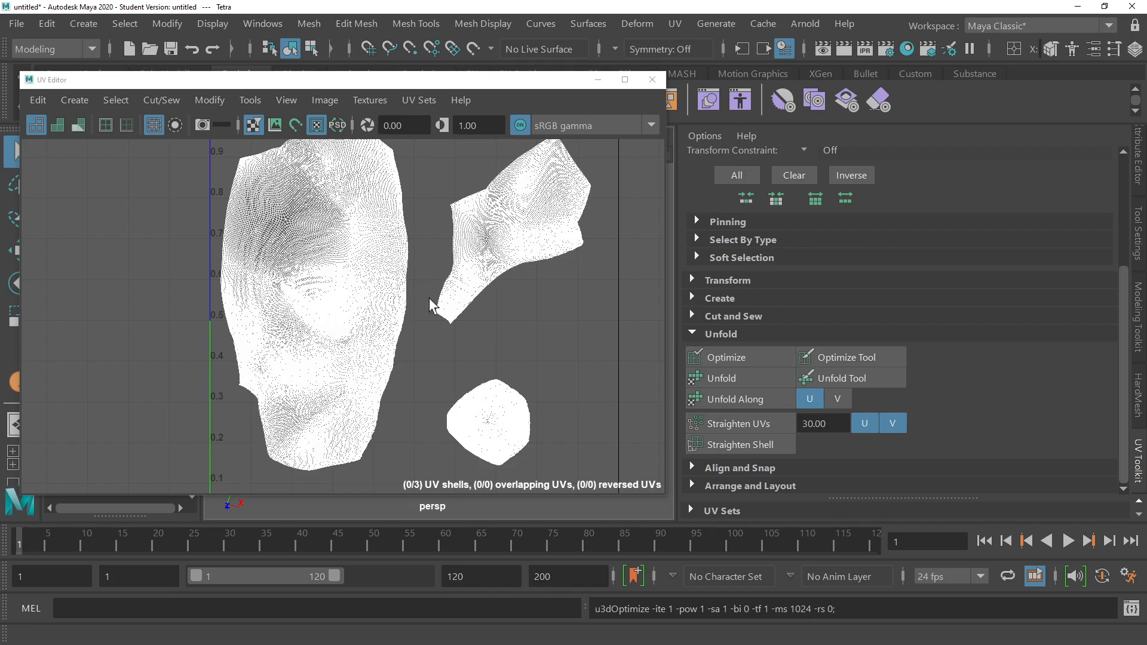
Examine the dense, creased area in the middle of the large UV shell, and then the whole layout.
{"action": "scroll", "coordinate": [266, 289], "scroll_direction": "up", "scroll_amount": 3}
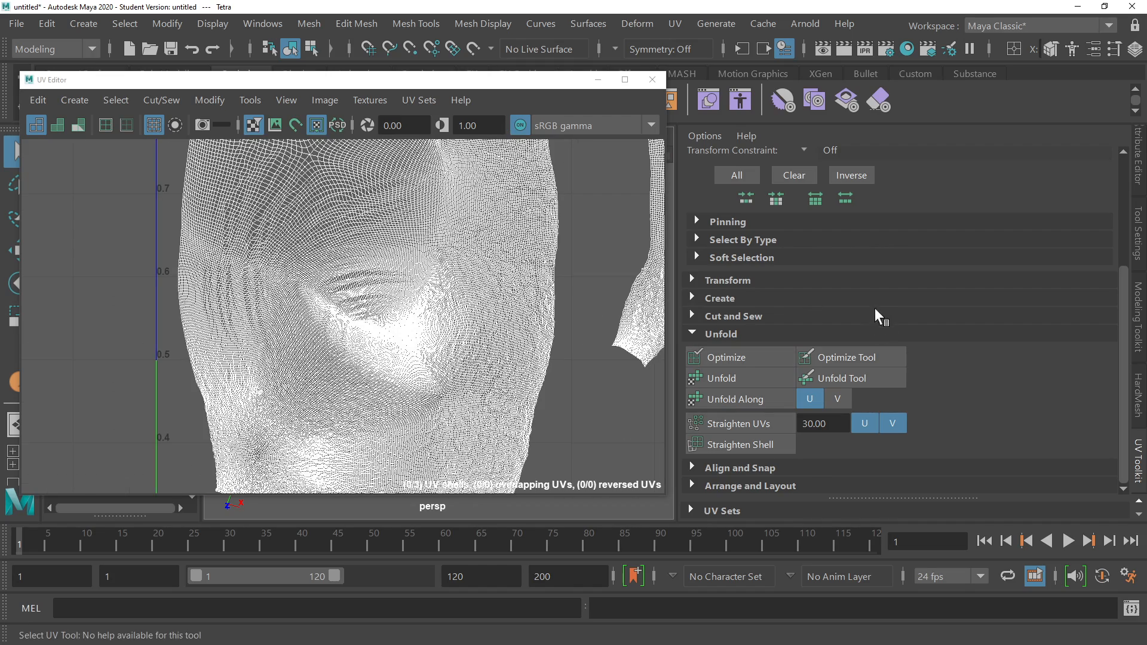
{"action": "scroll", "coordinate": [860, 370], "scroll_direction": "up", "scroll_amount": 1}
{"action": "scroll", "coordinate": [352, 293], "scroll_direction": "up", "scroll_amount": 2}
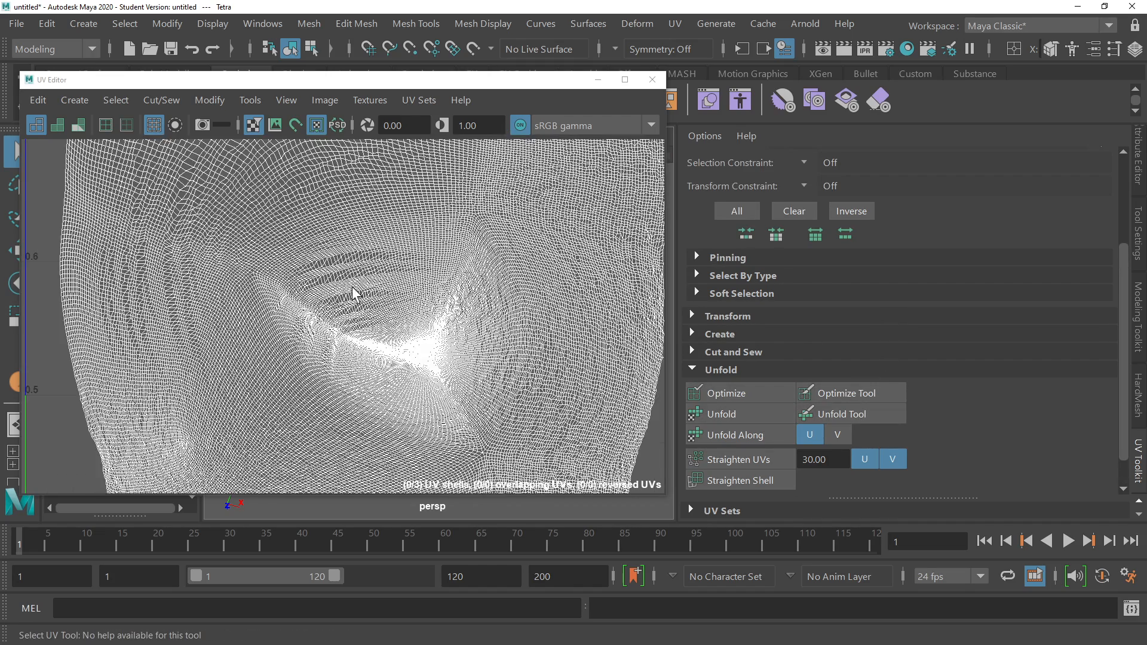
{"action": "scroll", "coordinate": [353, 293], "scroll_direction": "up", "scroll_amount": 2}
{"action": "scroll", "coordinate": [333, 365], "scroll_direction": "up", "scroll_amount": 4}
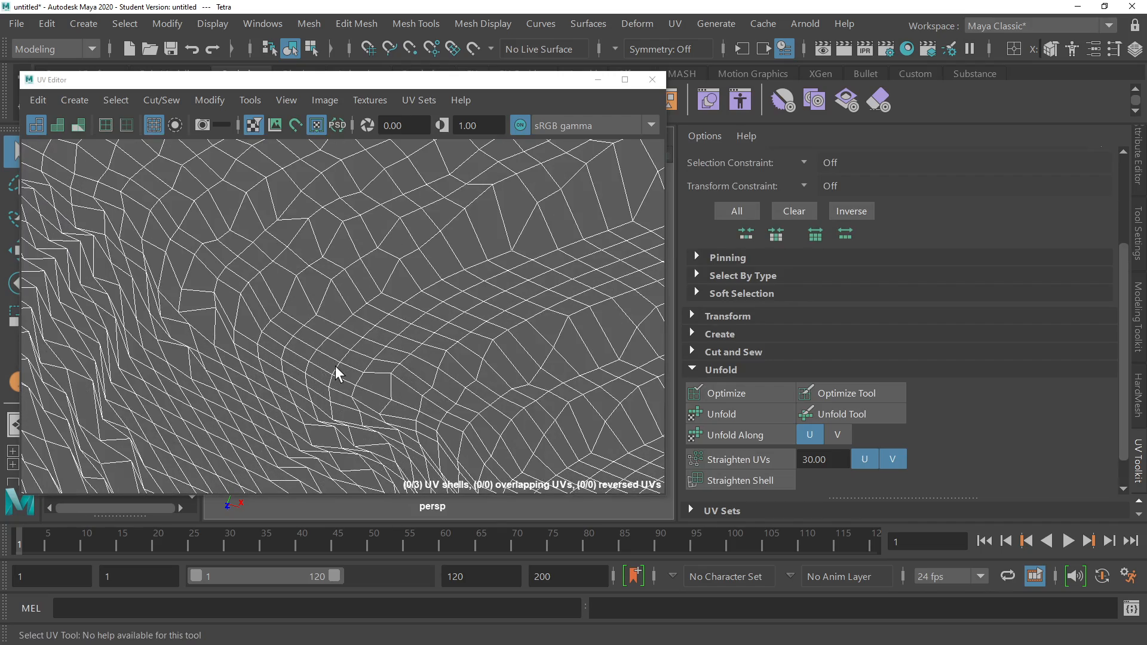
{"action": "scroll", "coordinate": [335, 366], "scroll_direction": "up", "scroll_amount": 2}
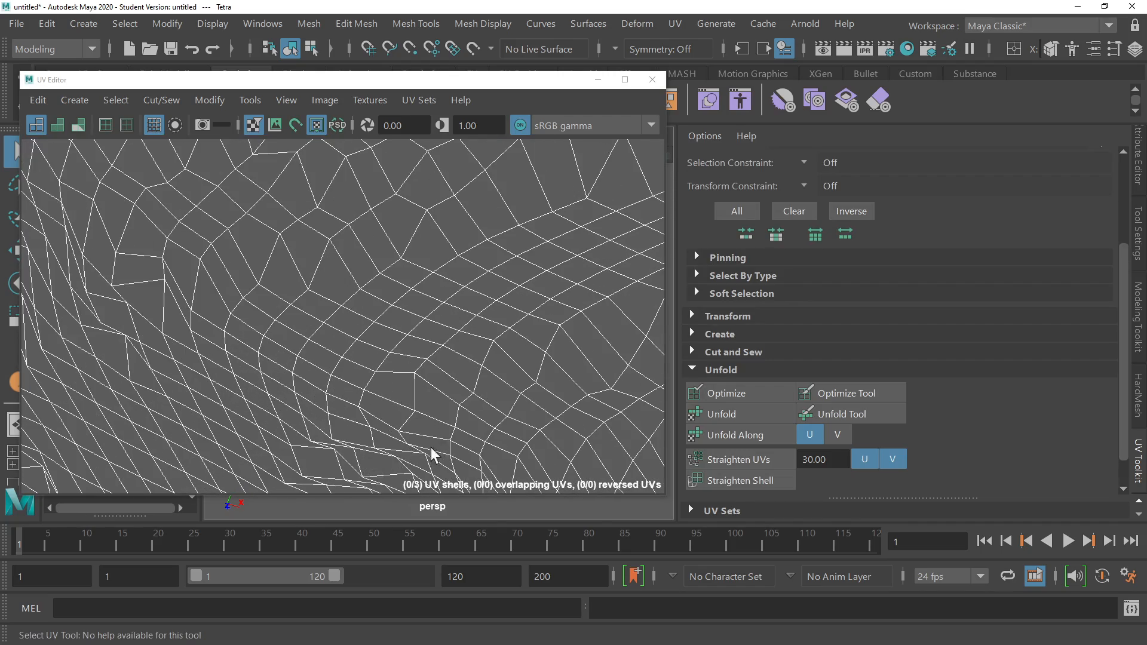
{"action": "scroll", "coordinate": [421, 420], "scroll_direction": "down", "scroll_amount": 5}
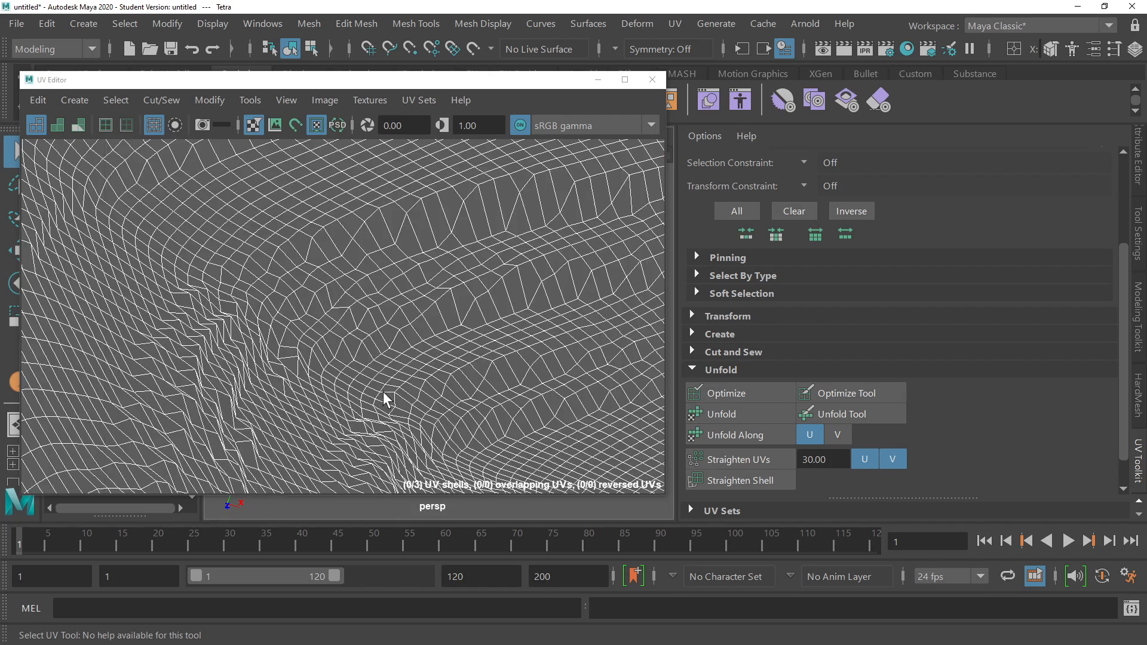
{"action": "scroll", "coordinate": [403, 376], "scroll_direction": "down", "scroll_amount": 5}
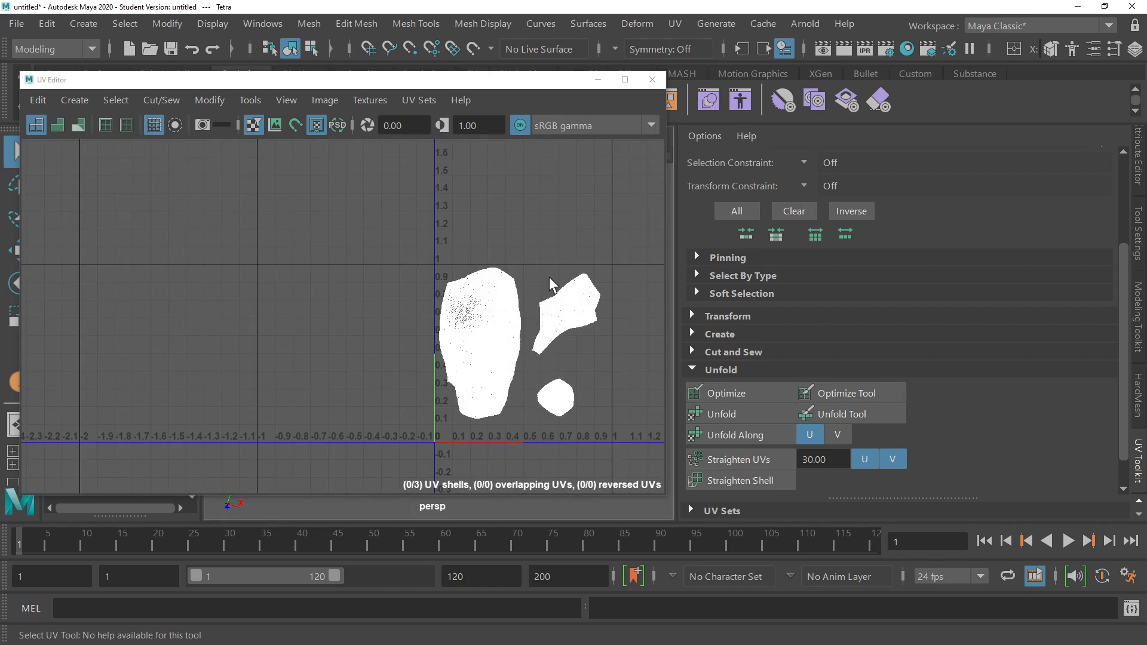
Close the UV Editor, then select the rock and frame it in the perspective viewport.
{"action": "scroll", "coordinate": [564, 302], "scroll_direction": "up", "scroll_amount": 3}
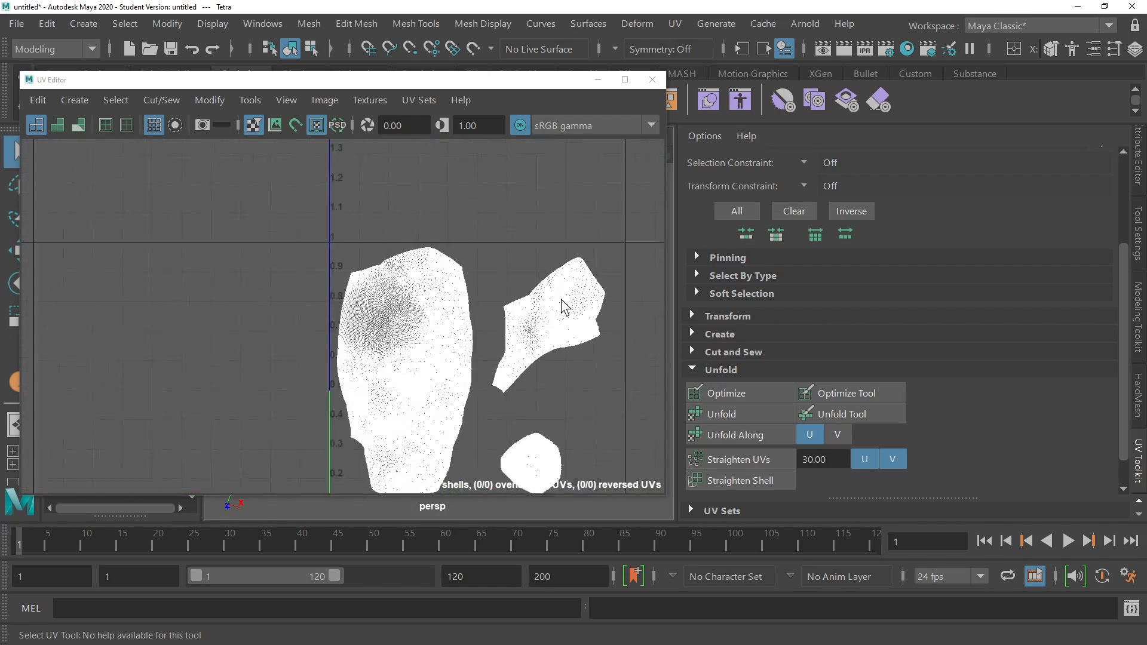
{"action": "left_click", "coordinate": [652, 79]}
{"action": "left_click", "coordinate": [524, 221]}
{"action": "scroll", "coordinate": [366, 338], "scroll_direction": "up", "scroll_amount": 8}
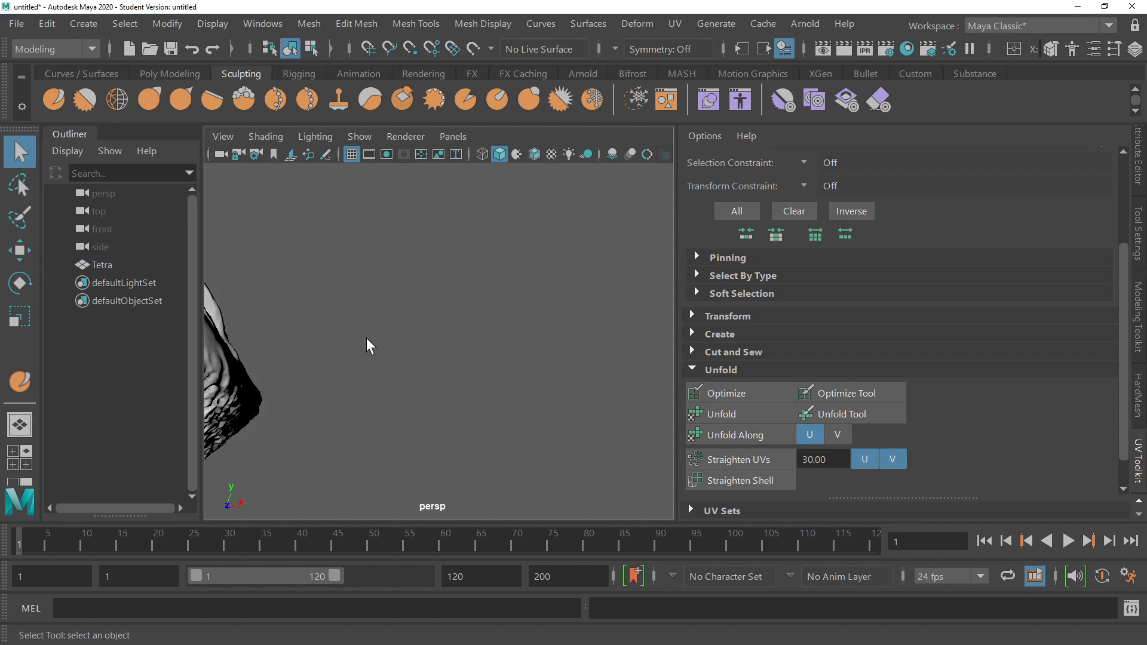
{"action": "left_click", "coordinate": [300, 321]}
{"action": "key", "text": "f"}
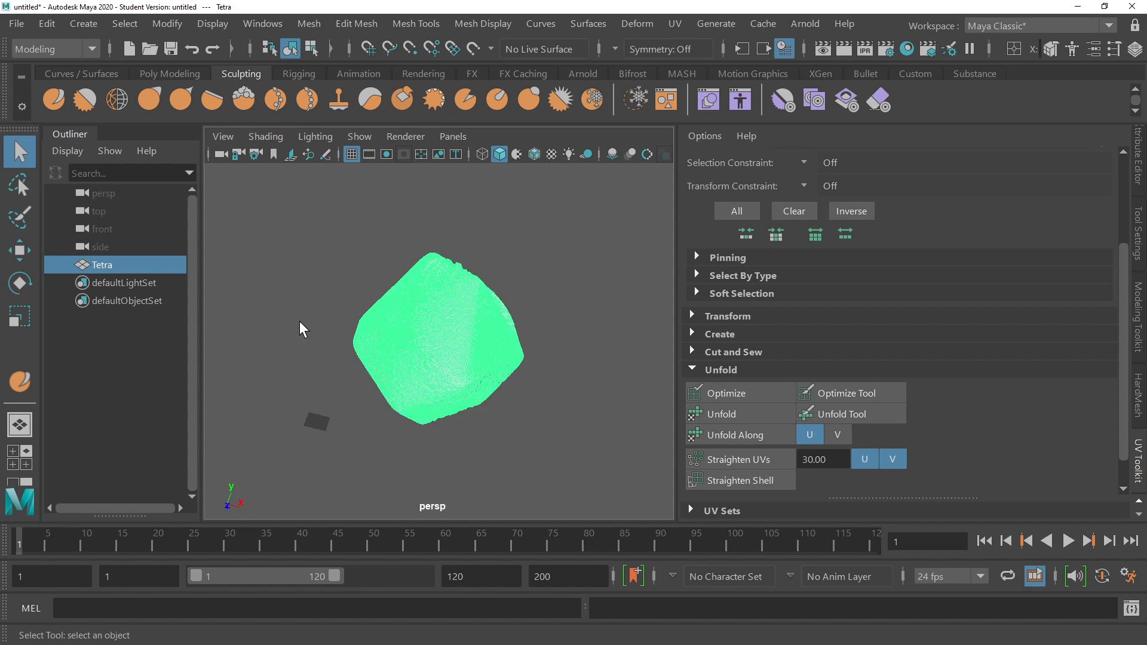
Collapse the UV Toolkit to widen the viewport, and inspect the deselected rock's textured surface from several sides.
{"action": "left_click", "coordinate": [603, 305]}
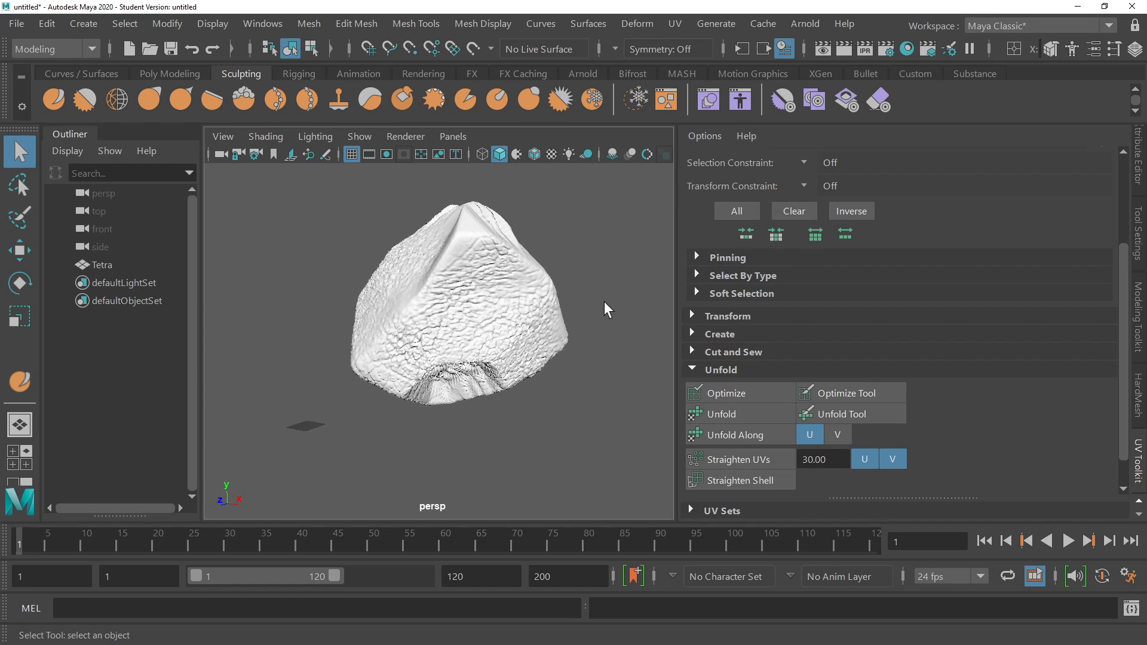
{"action": "left_click_drag", "start_coordinate": [608, 281], "coordinate": [652, 248], "text": "alt"}
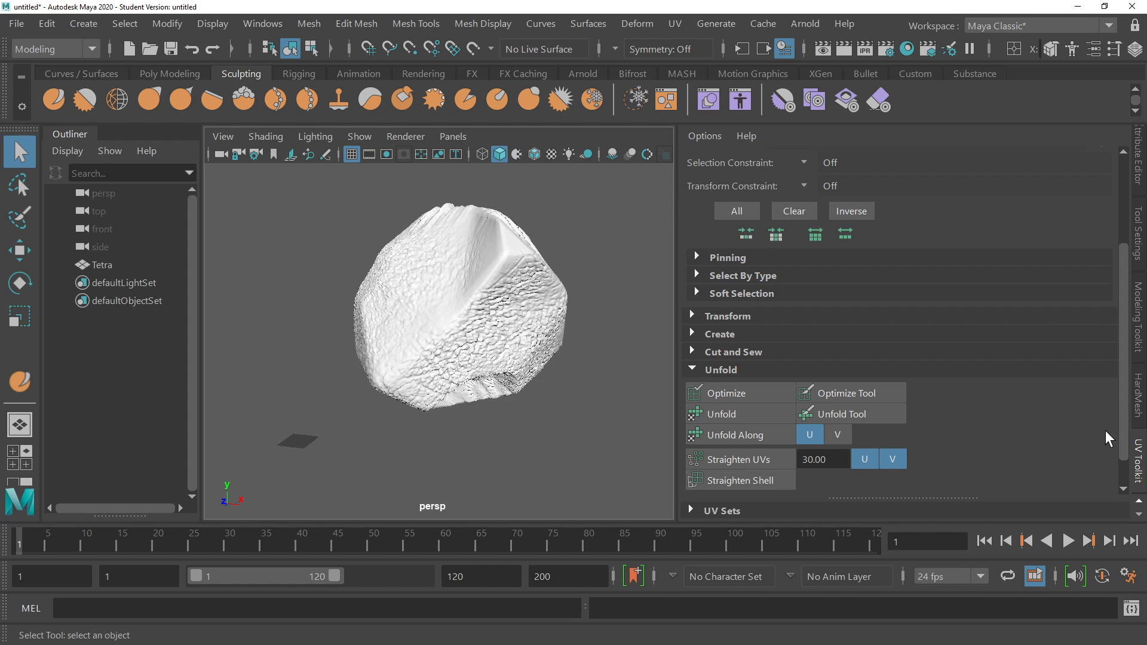
{"action": "left_click", "coordinate": [1142, 443]}
{"action": "scroll", "coordinate": [758, 365], "scroll_direction": "down", "scroll_amount": 5}
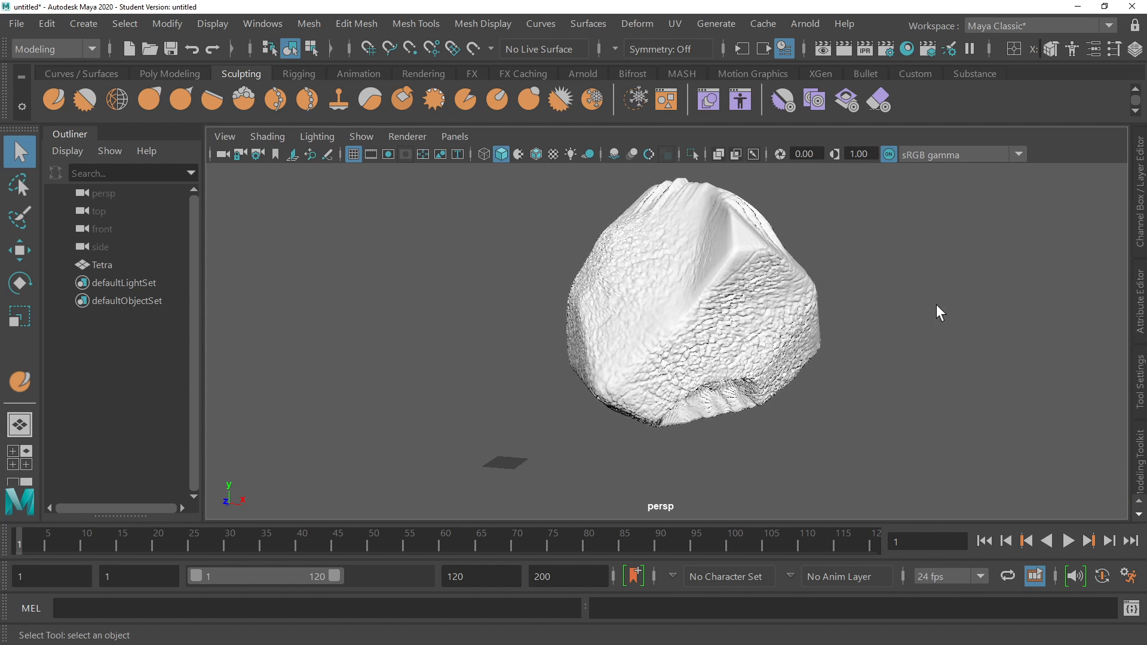
{"action": "left_click", "coordinate": [626, 323]}
{"action": "left_click_drag", "start_coordinate": [937, 308], "coordinate": [747, 299], "text": "alt"}
{"action": "left_click", "coordinate": [758, 296]}
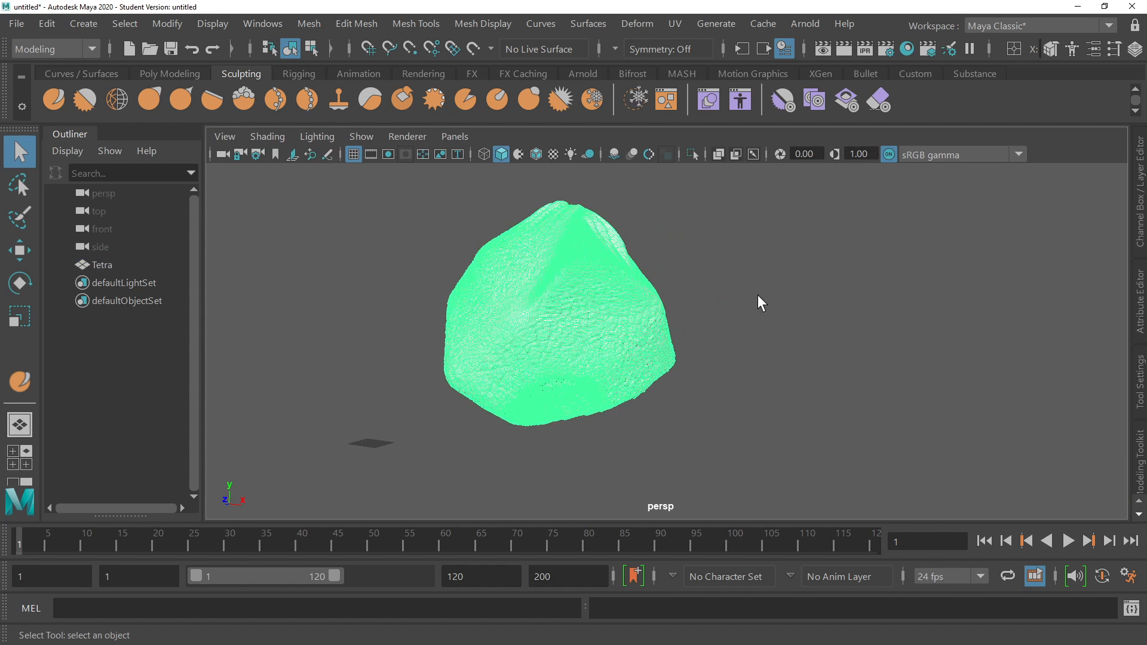
Select the rock and bring up Export Selection, enlarging the dialog and its options area until the FBX settings are readable.
{"action": "left_click", "coordinate": [588, 328]}
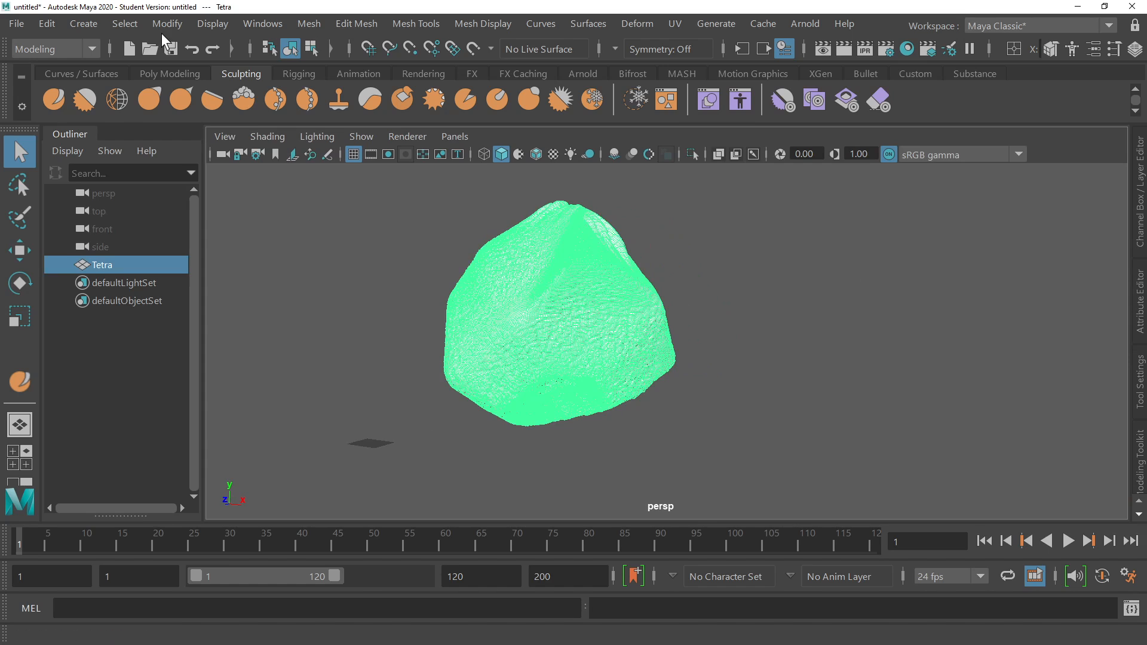
{"action": "left_click", "coordinate": [18, 26]}
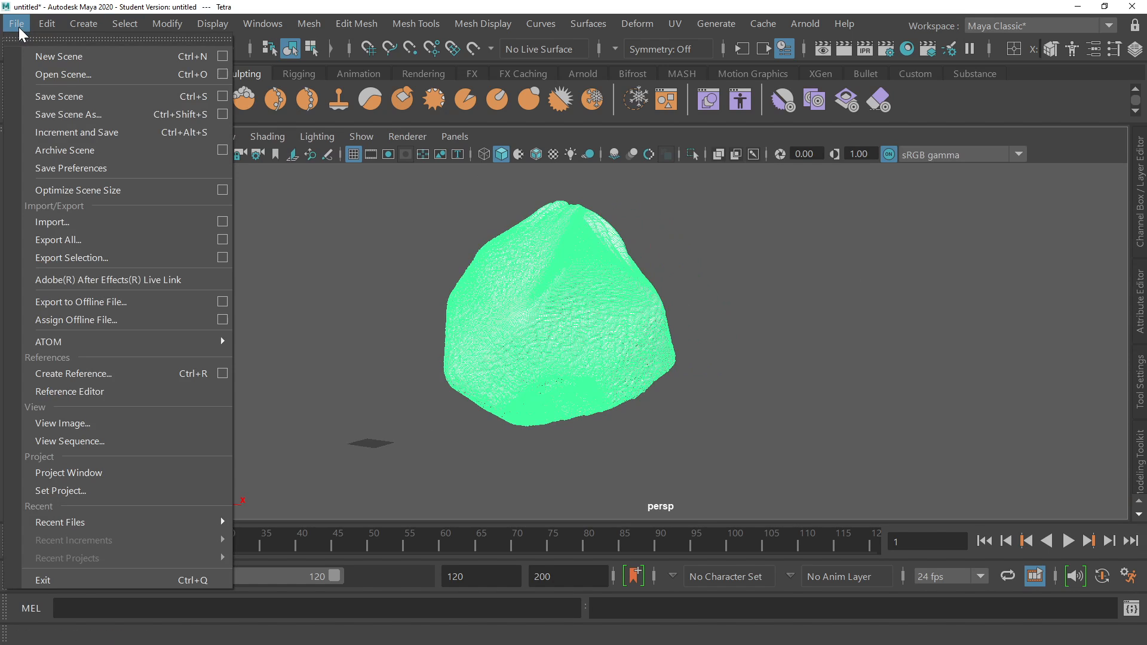
{"action": "left_click", "coordinate": [79, 257]}
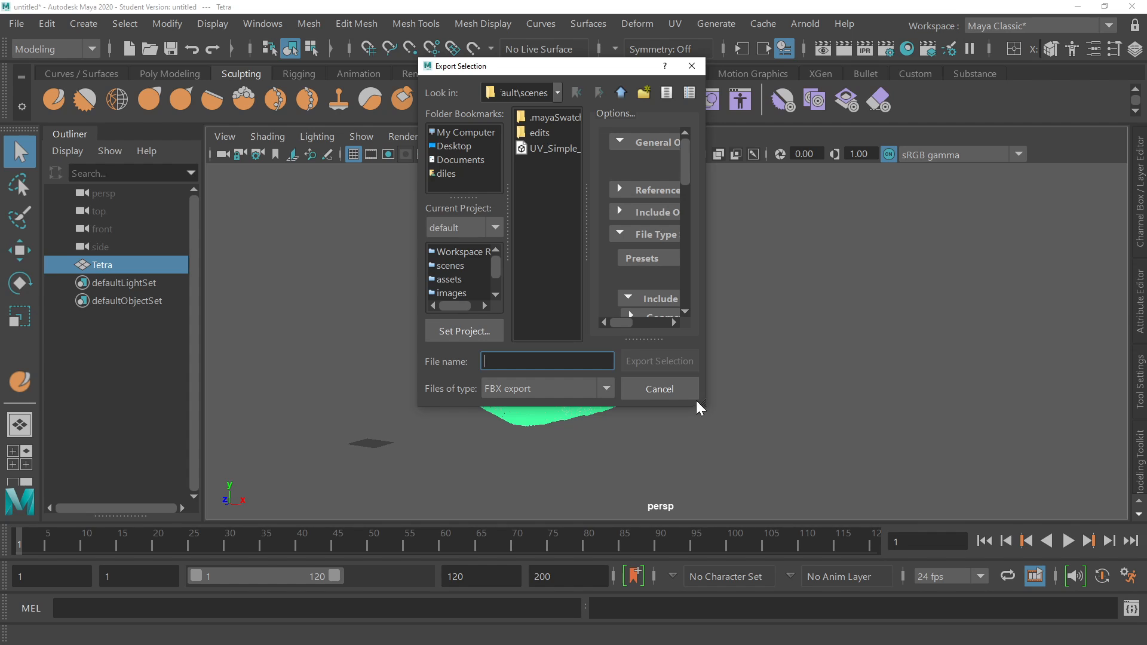
{"action": "left_click_drag", "start_coordinate": [699, 408], "coordinate": [1128, 494]}
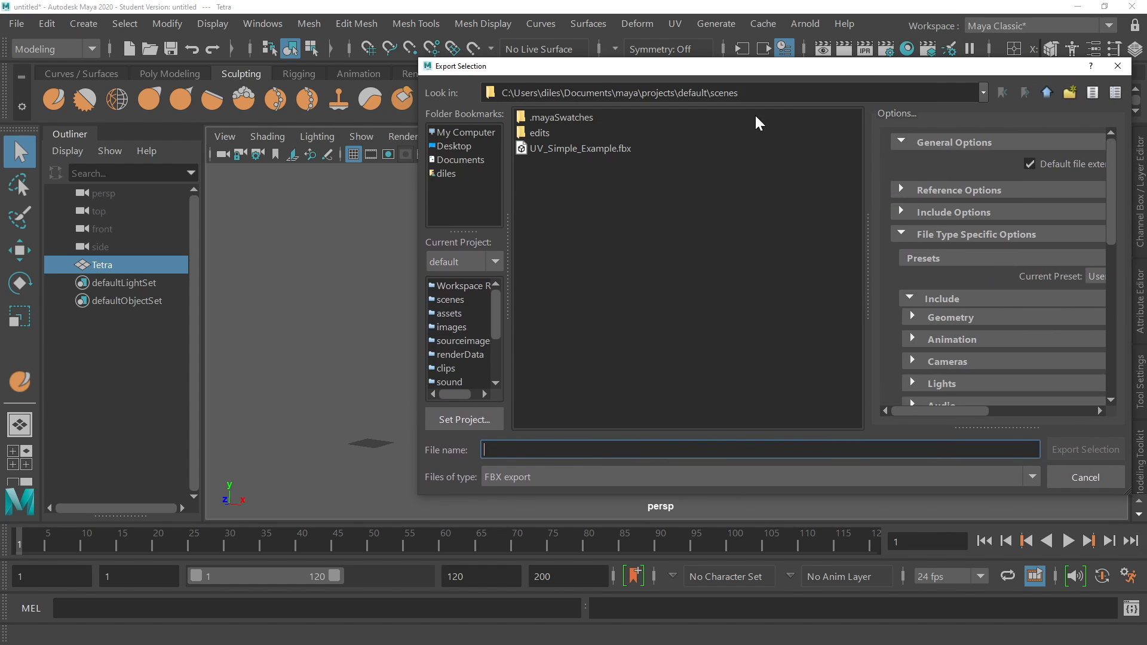
{"action": "left_click_drag", "start_coordinate": [788, 66], "coordinate": [478, 30]}
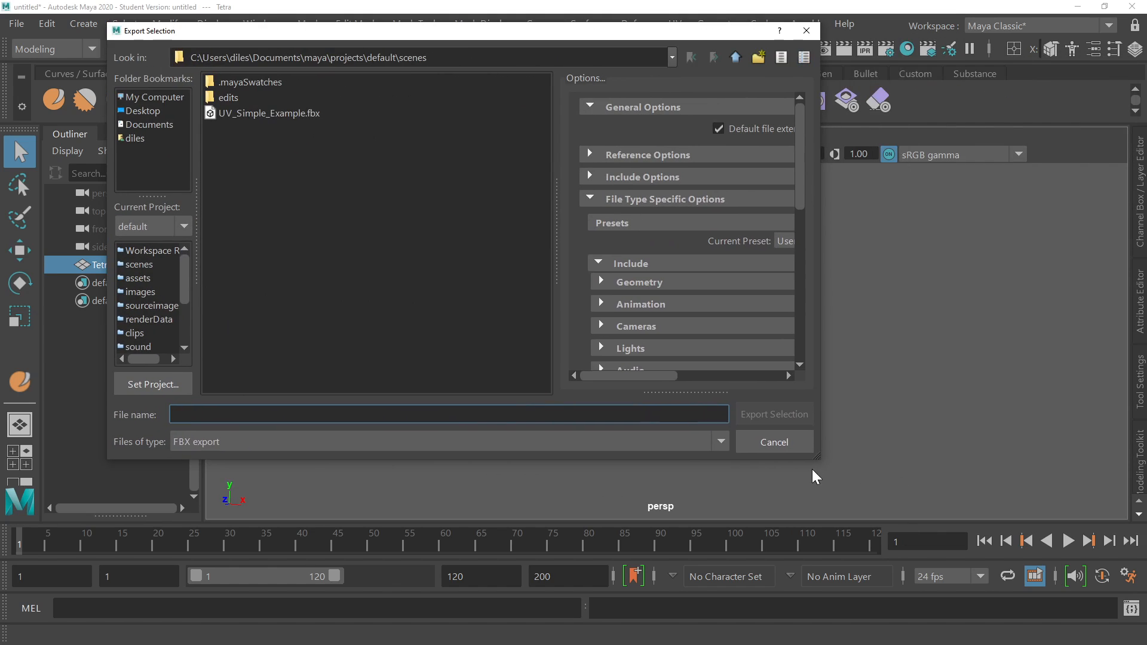
{"action": "left_click_drag", "start_coordinate": [816, 459], "coordinate": [1073, 517]}
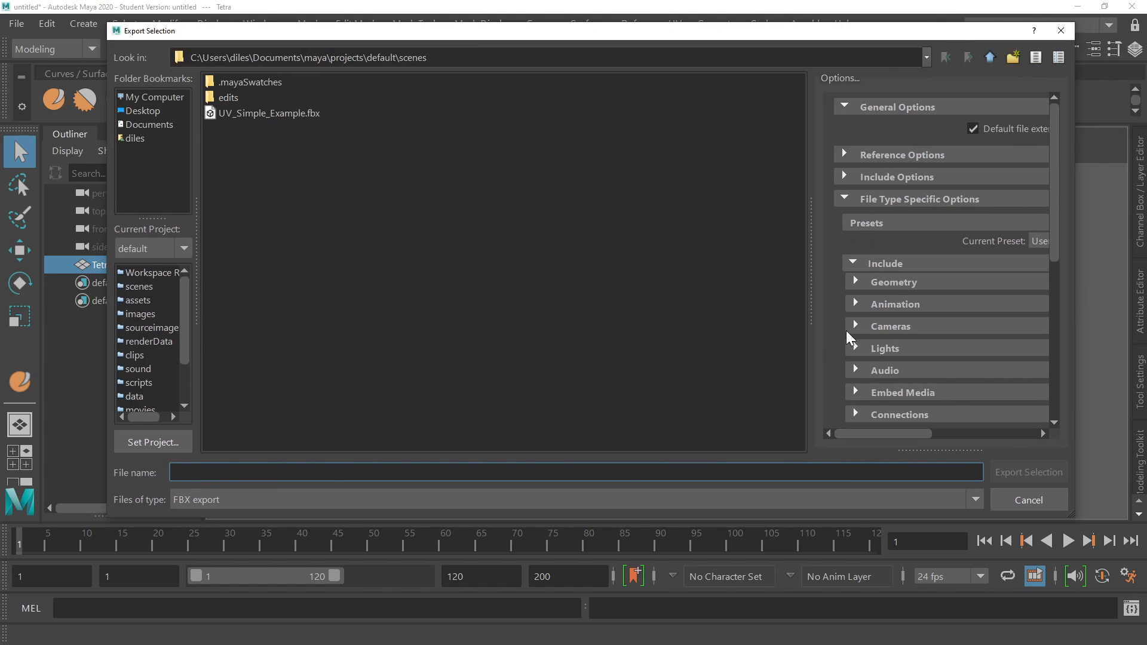
{"action": "left_click_drag", "start_coordinate": [810, 293], "coordinate": [671, 306]}
{"action": "left_click_drag", "start_coordinate": [1057, 210], "coordinate": [1037, 136]}
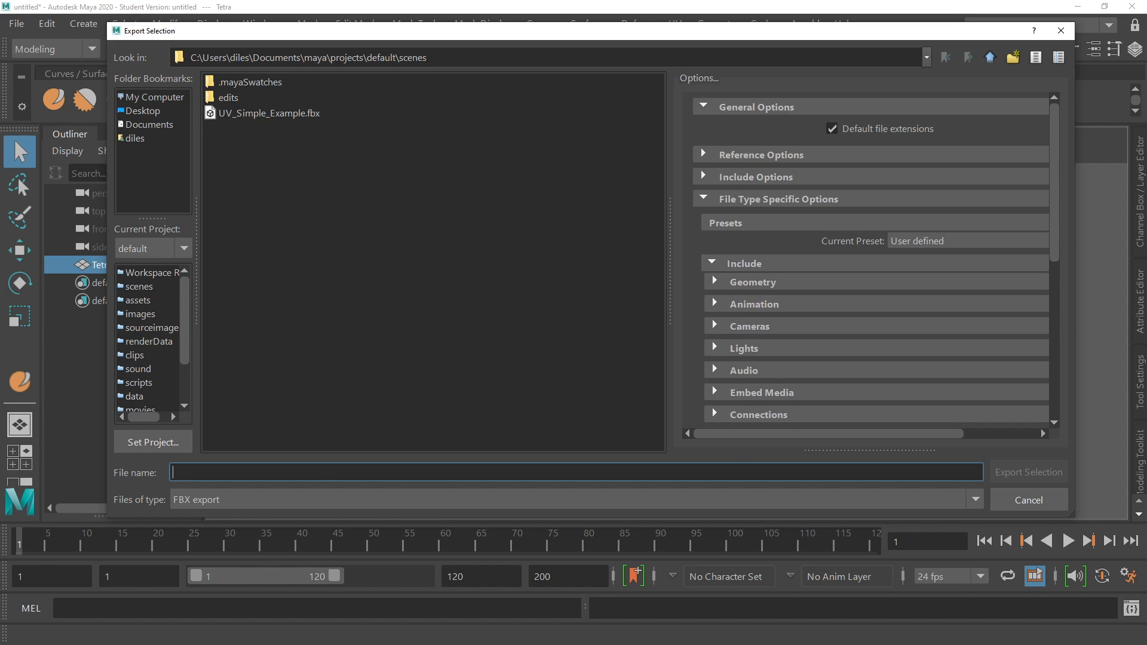
Name the export file Back_To_Rhino and check the file type specific options down to the Up Axis setting.
{"action": "type", "text": "Back_To_Rhino"}
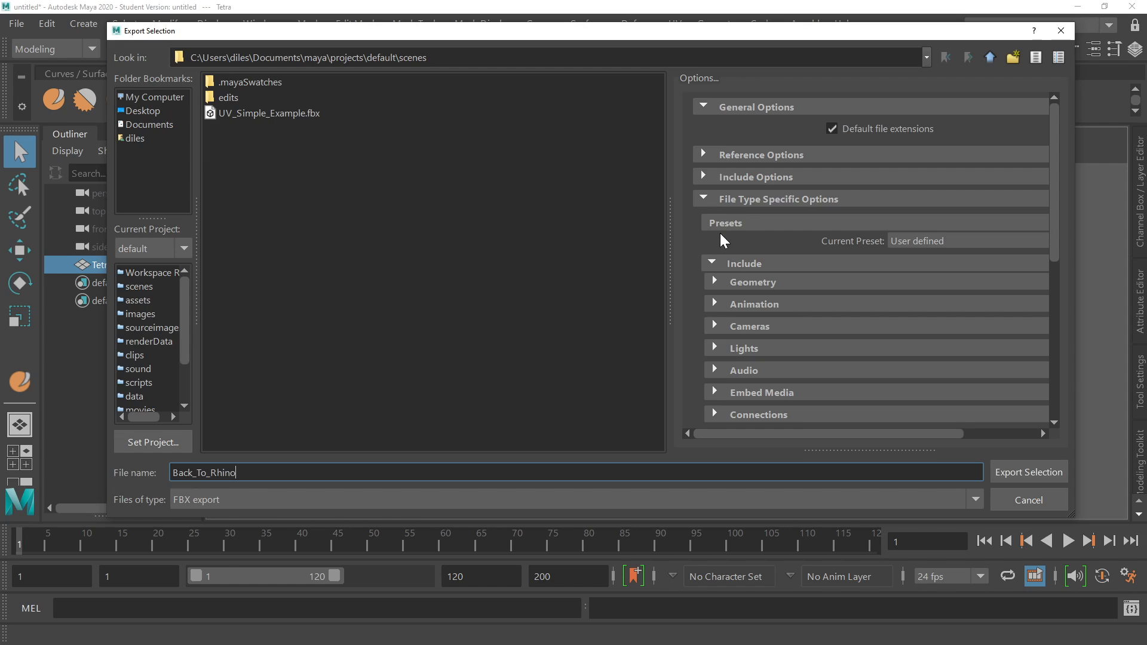
{"action": "left_click", "coordinate": [704, 200]}
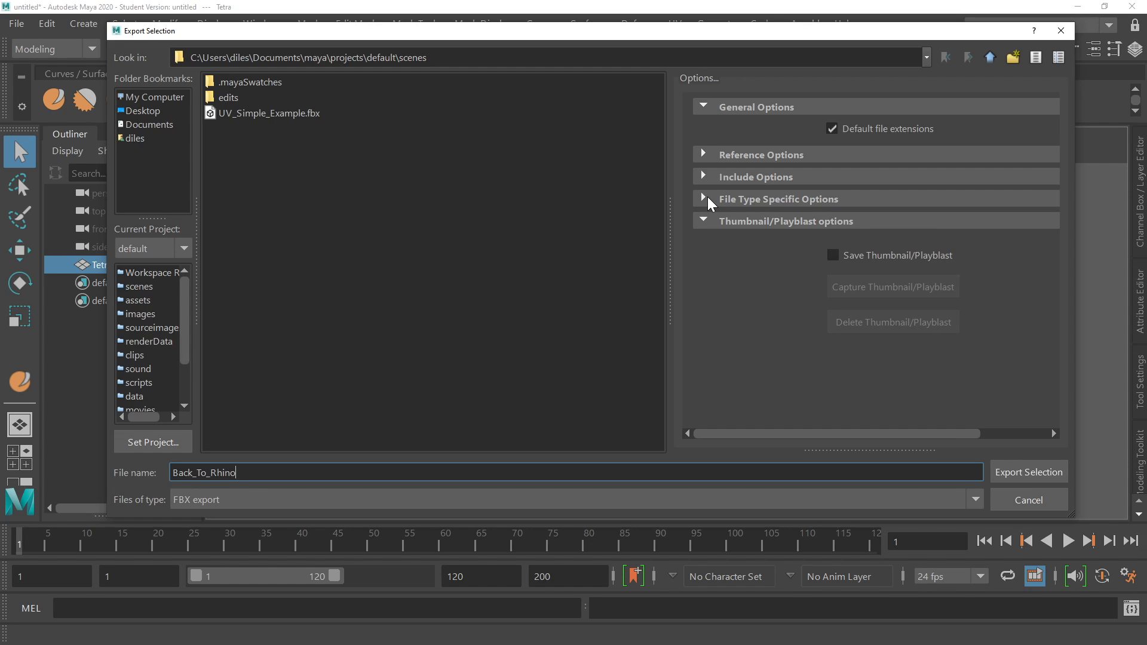
{"action": "left_click", "coordinate": [710, 202]}
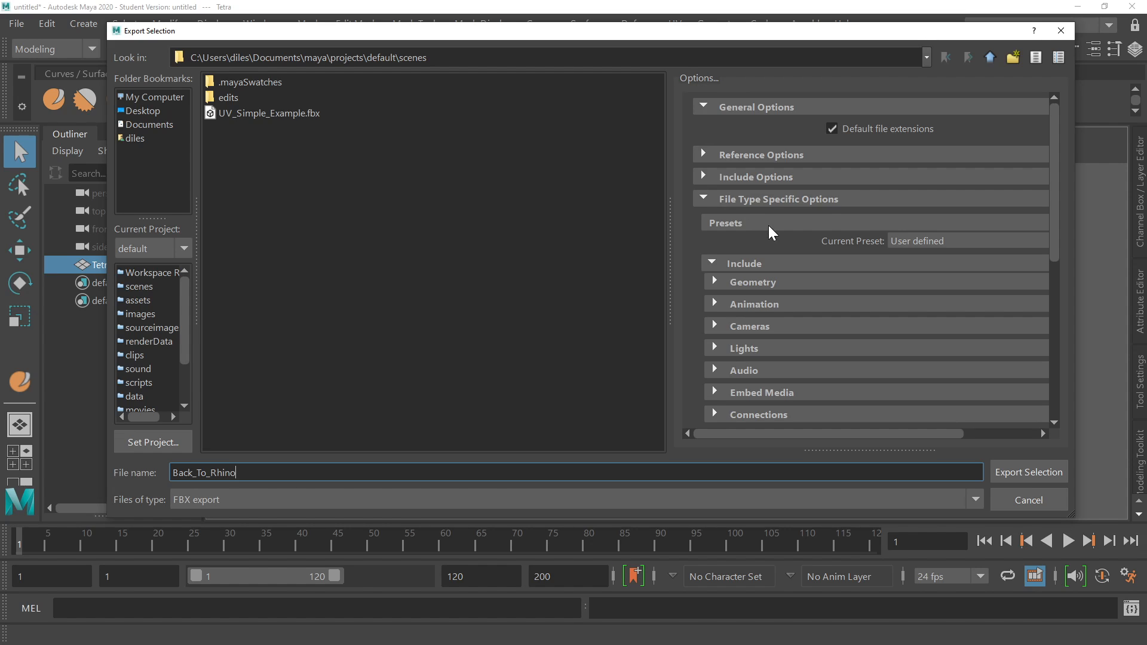
{"action": "scroll", "coordinate": [837, 250], "scroll_direction": "down", "scroll_amount": 5}
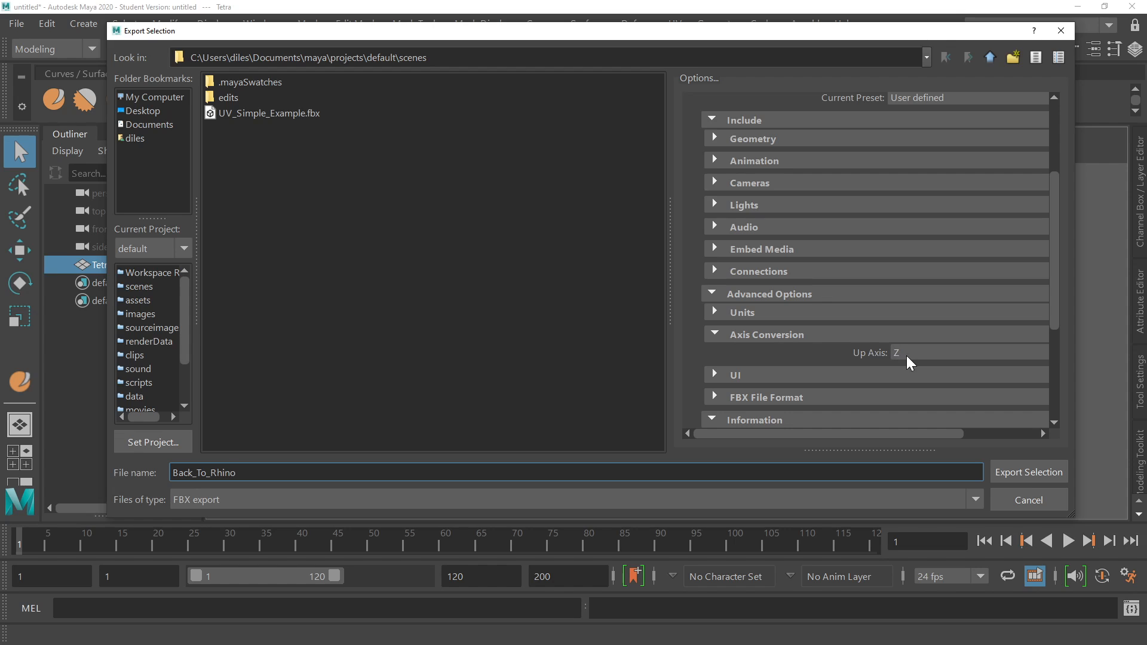
Look through the available file types, keep FBX export, and export the rock to the default project's scenes folder.
{"action": "left_click_drag", "start_coordinate": [410, 30], "coordinate": [382, 85]}
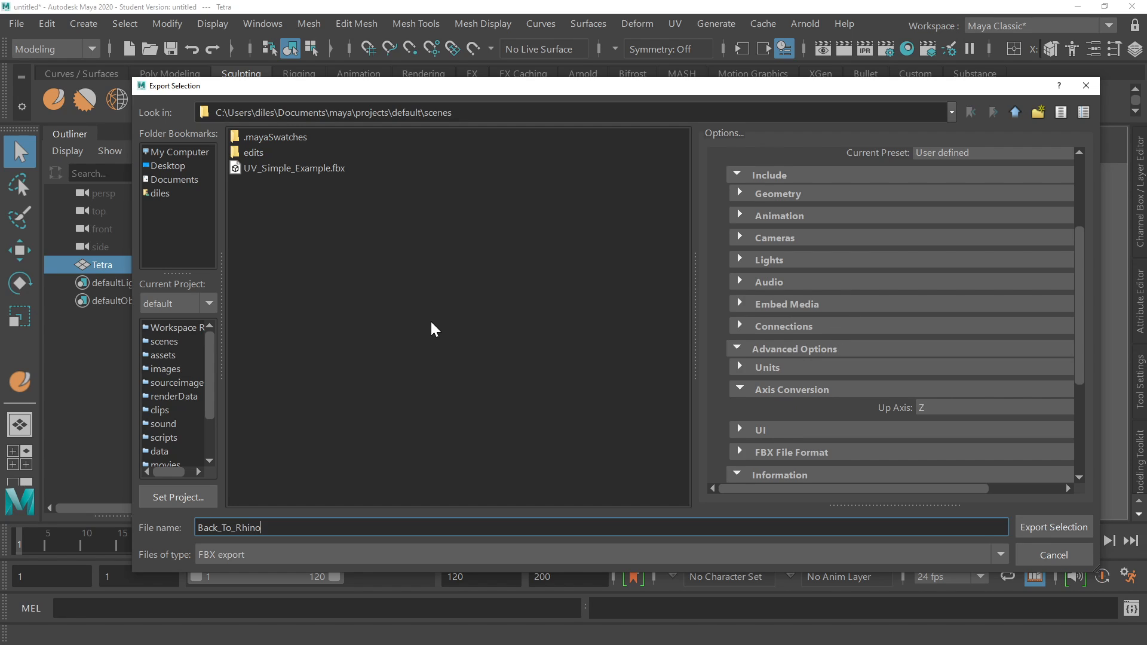
{"action": "left_click", "coordinate": [1000, 555]}
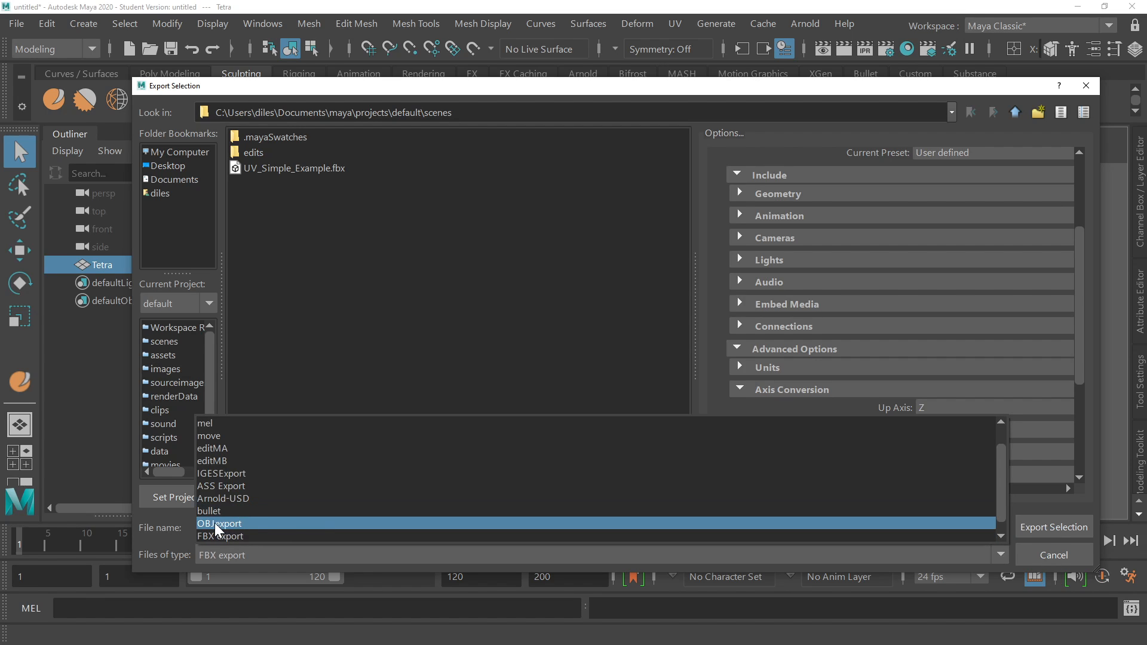
{"action": "left_click", "coordinate": [421, 336]}
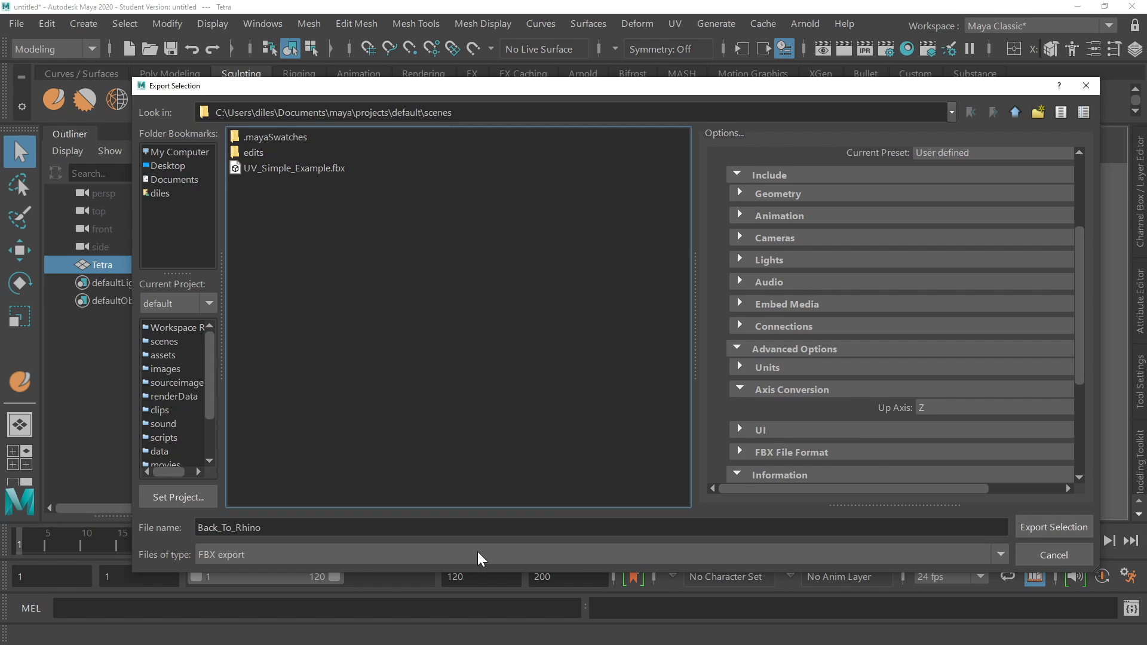
{"action": "left_click", "coordinate": [1070, 528]}
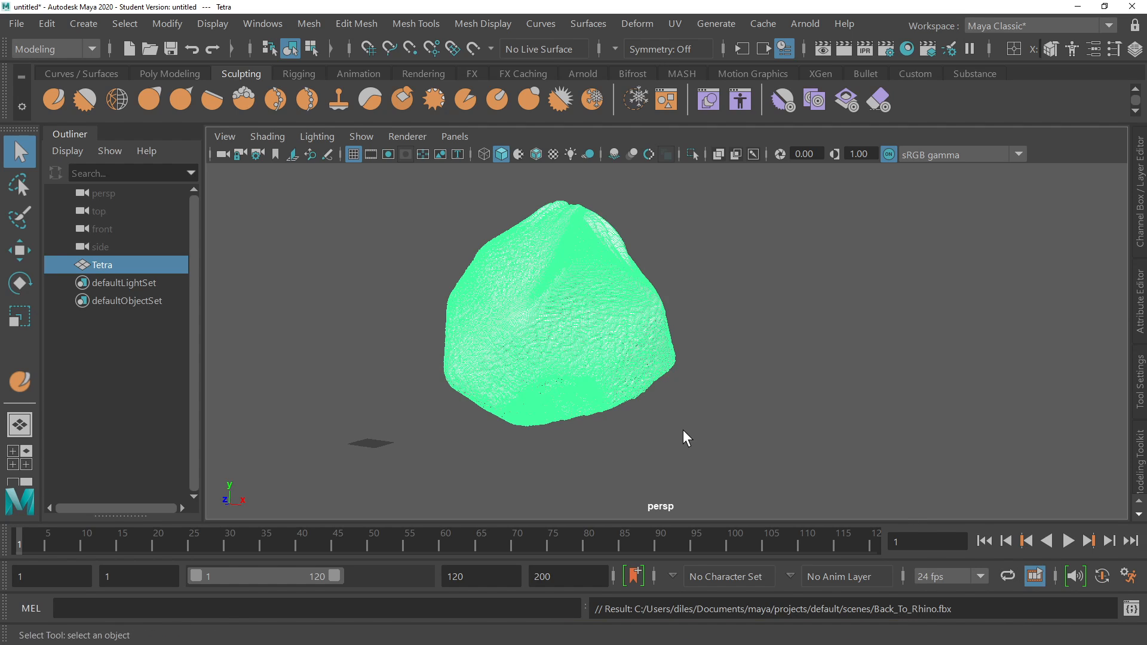
Bring up Export Selection again for the rock and browse to the For_Maya folder inside Export_Test on the Desktop.
{"action": "left_click", "coordinate": [16, 23]}
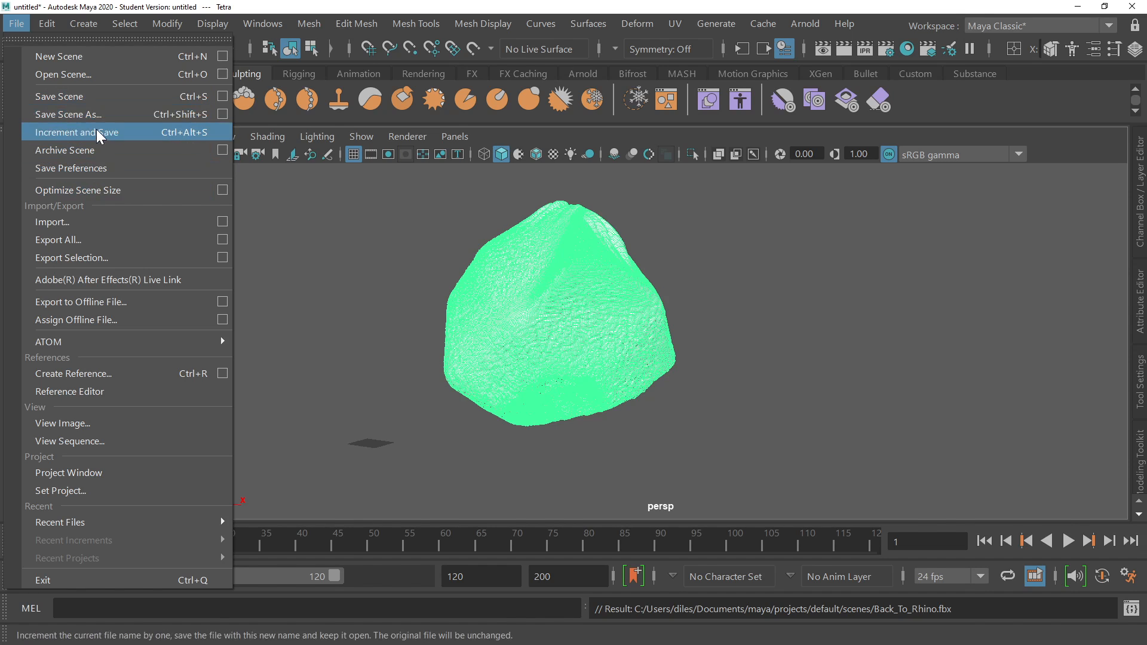
{"action": "left_click", "coordinate": [102, 253]}
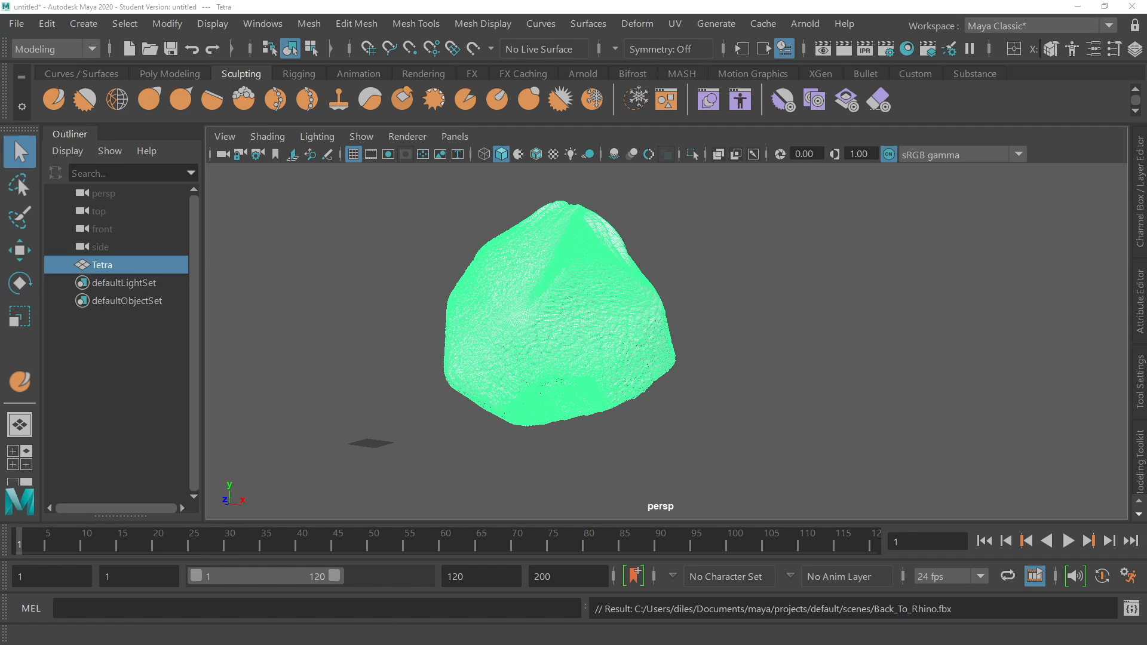
{"action": "left_click_drag", "start_coordinate": [382, 642], "coordinate": [578, 153]}
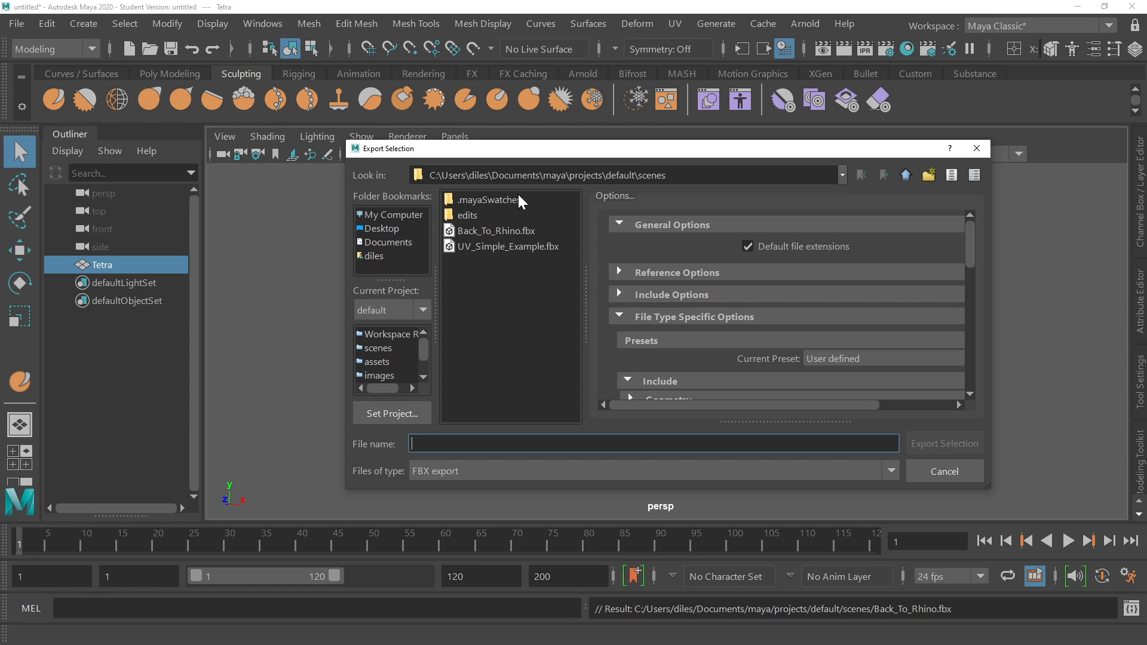
{"action": "left_click", "coordinate": [393, 232]}
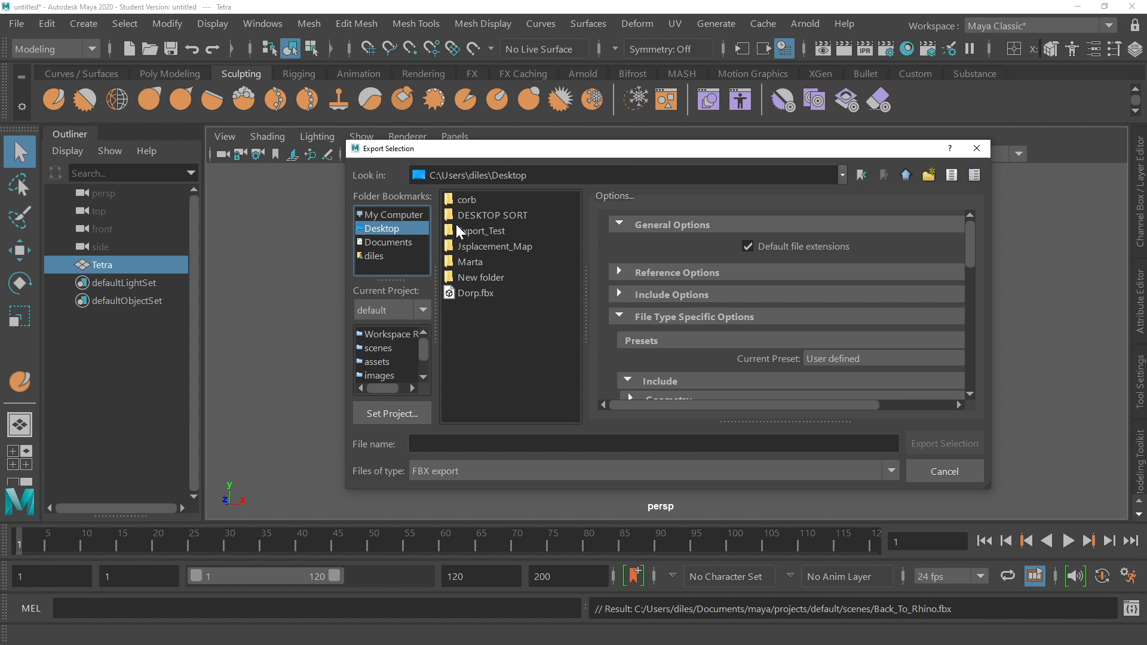
{"action": "double_click", "coordinate": [481, 231]}
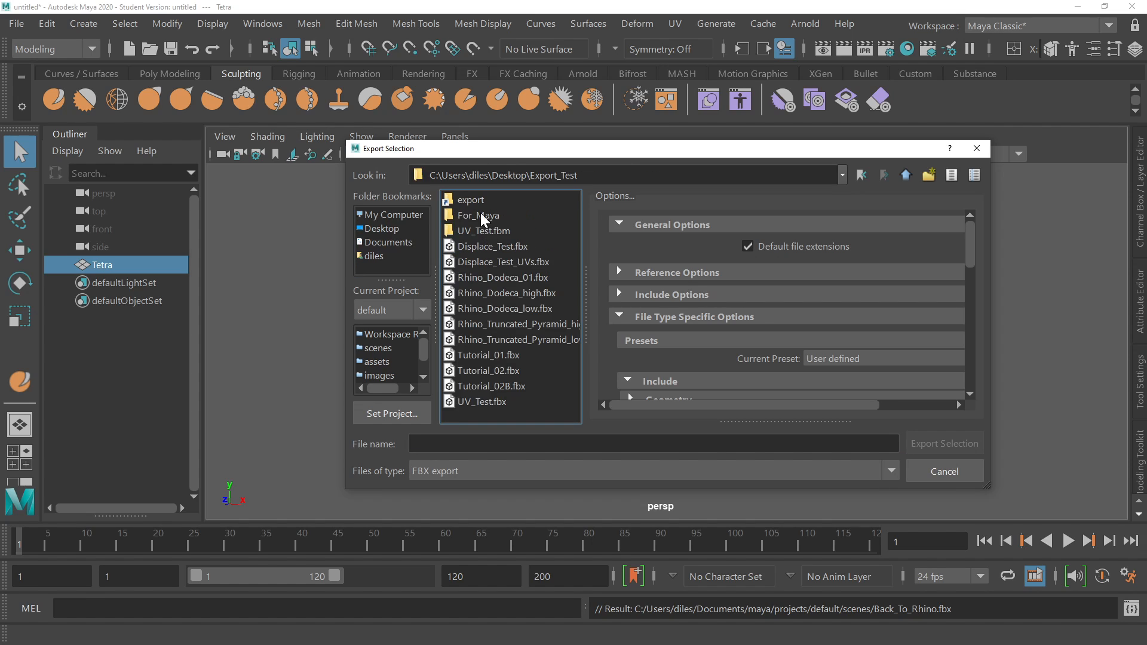
{"action": "double_click", "coordinate": [478, 216]}
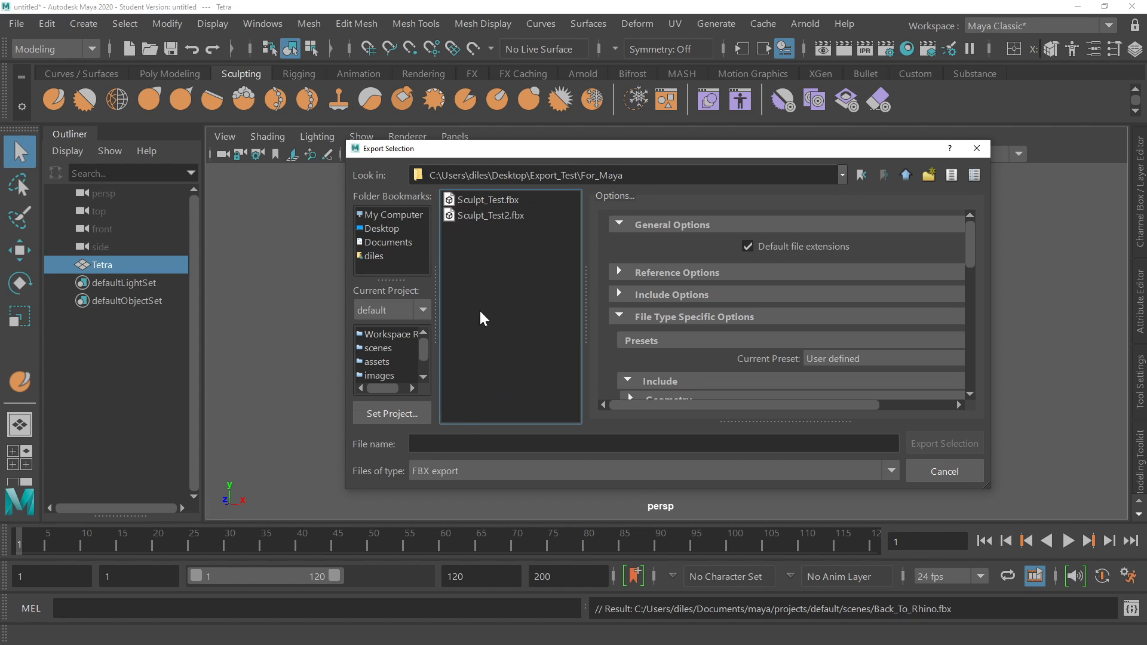
Export the rock as the FBX file Back_To_Rhino into the For_Maya folder.
{"action": "left_click", "coordinate": [466, 444]}
{"action": "type", "text": "Back_To_Rhino"}
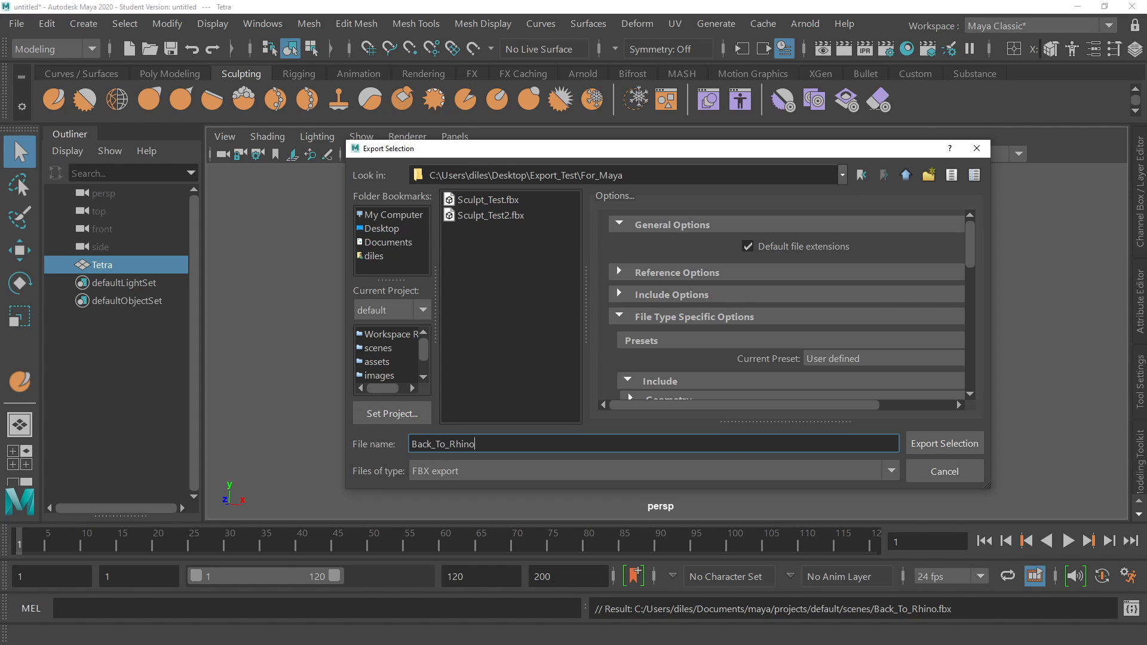
{"action": "key", "text": "Return"}
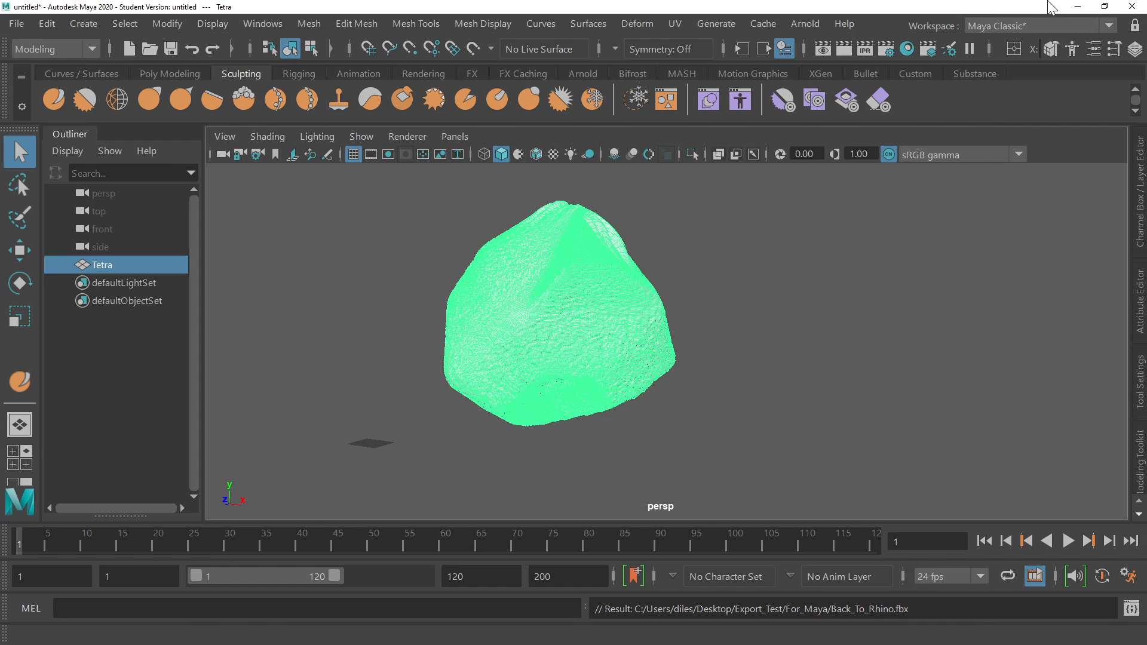
Switch to Rhino with the Sculpt_01 file and hide the original faceted rock mesh.
{"action": "left_click", "coordinate": [1078, 7]}
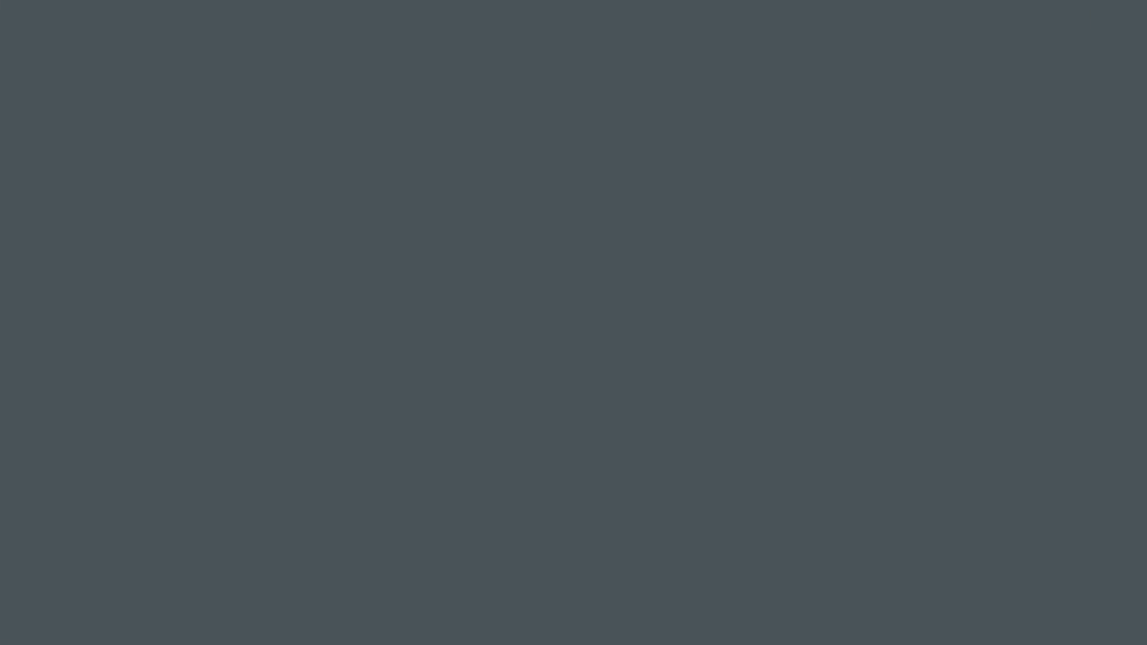
{"action": "key", "text": "alt+Tab"}
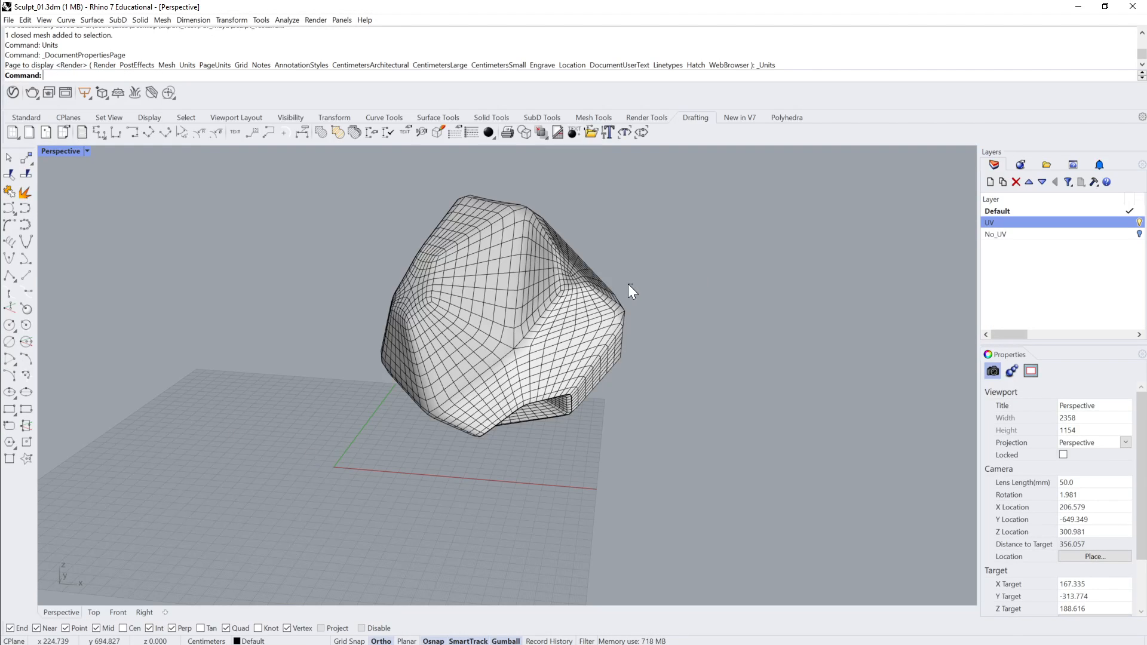
{"action": "left_click", "coordinate": [550, 311]}
{"action": "key", "text": "ctrl+h"}
{"action": "scroll", "coordinate": [662, 310], "scroll_direction": "down", "scroll_amount": 3}
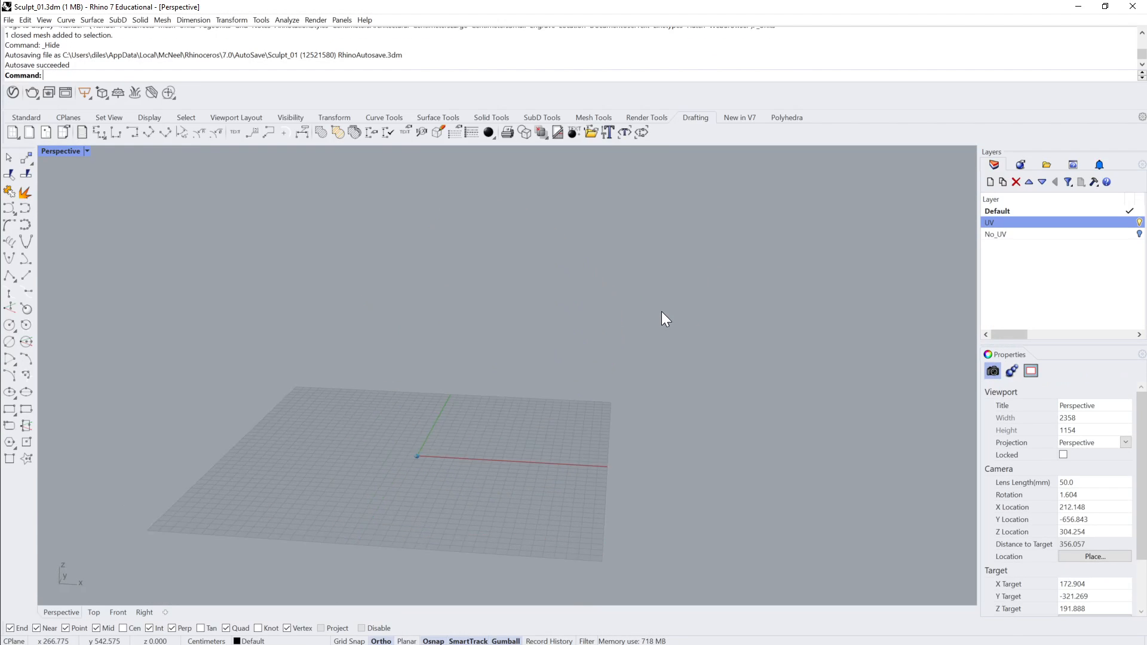
Import the FBX file Back_To_Rhino from the For_Maya folder inside Export_Test, keeping the default FBX import options.
{"action": "right_click_drag", "start_coordinate": [661, 311], "coordinate": [661, 307]}
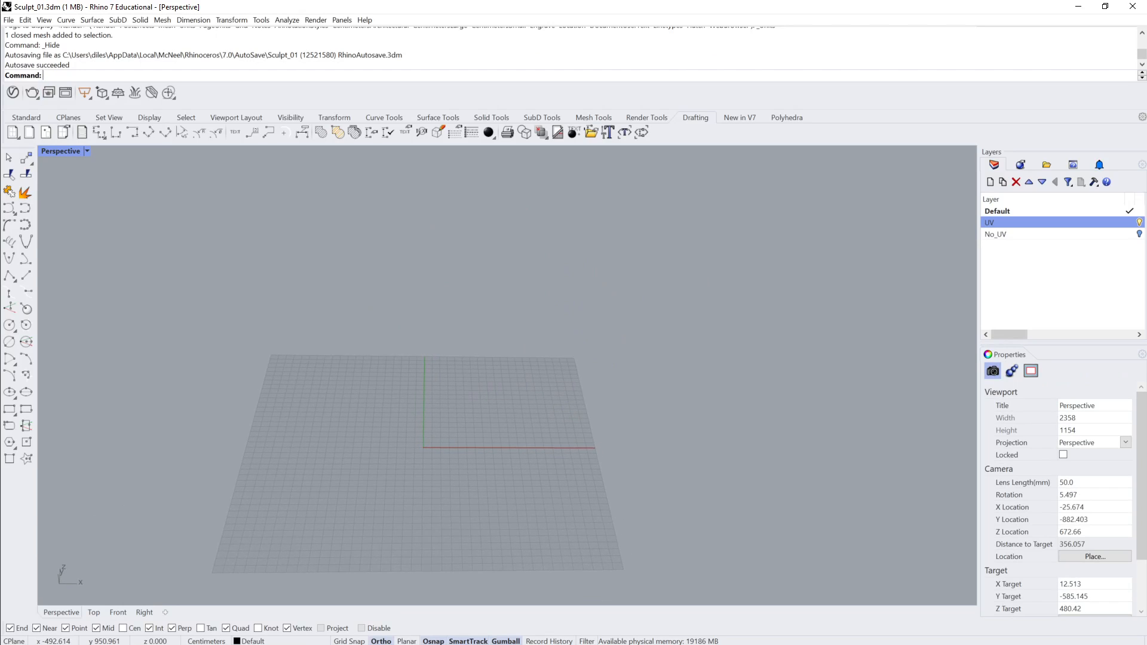
{"action": "left_click", "coordinate": [9, 20]}
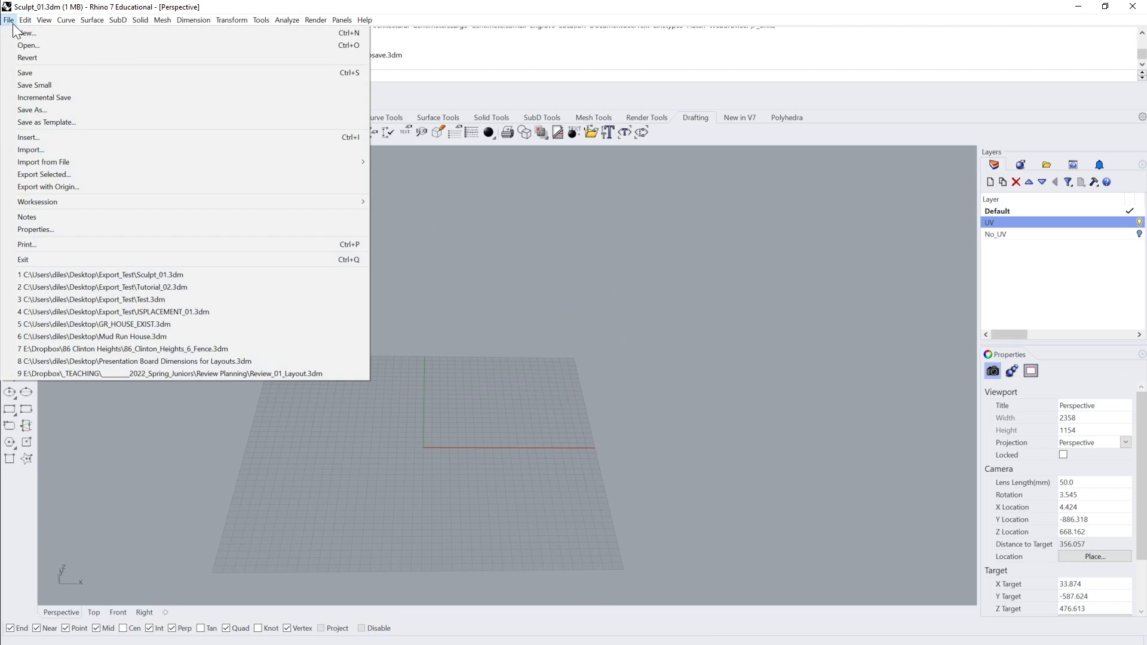
{"action": "left_click", "coordinate": [55, 139]}
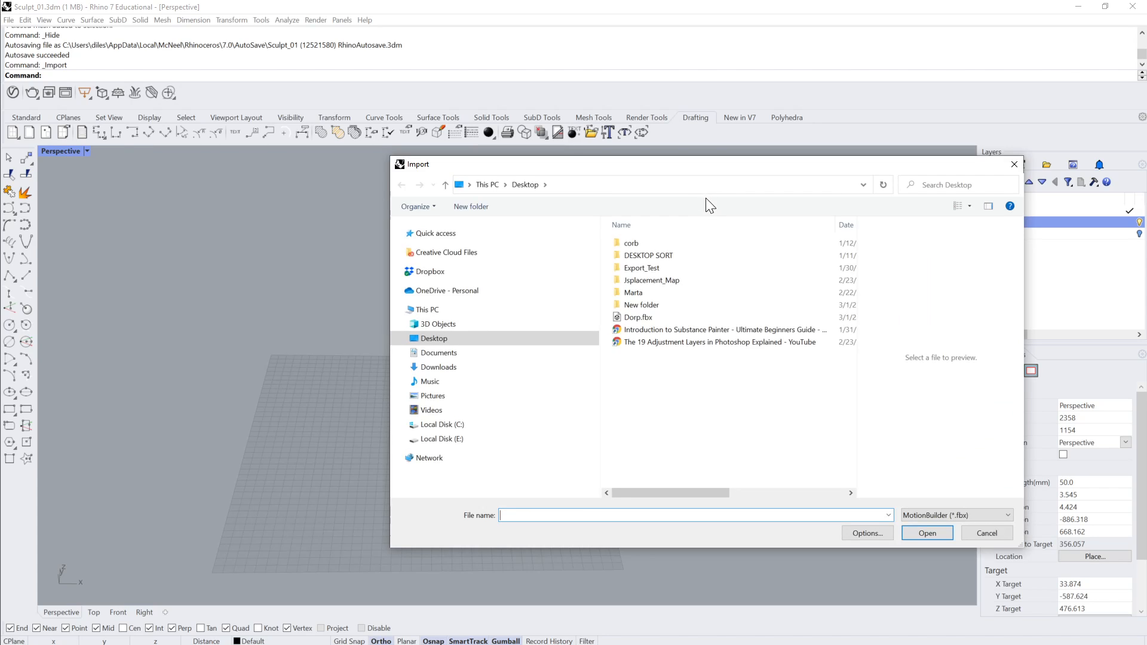
{"action": "double_click", "coordinate": [649, 268]}
{"action": "double_click", "coordinate": [651, 227]}
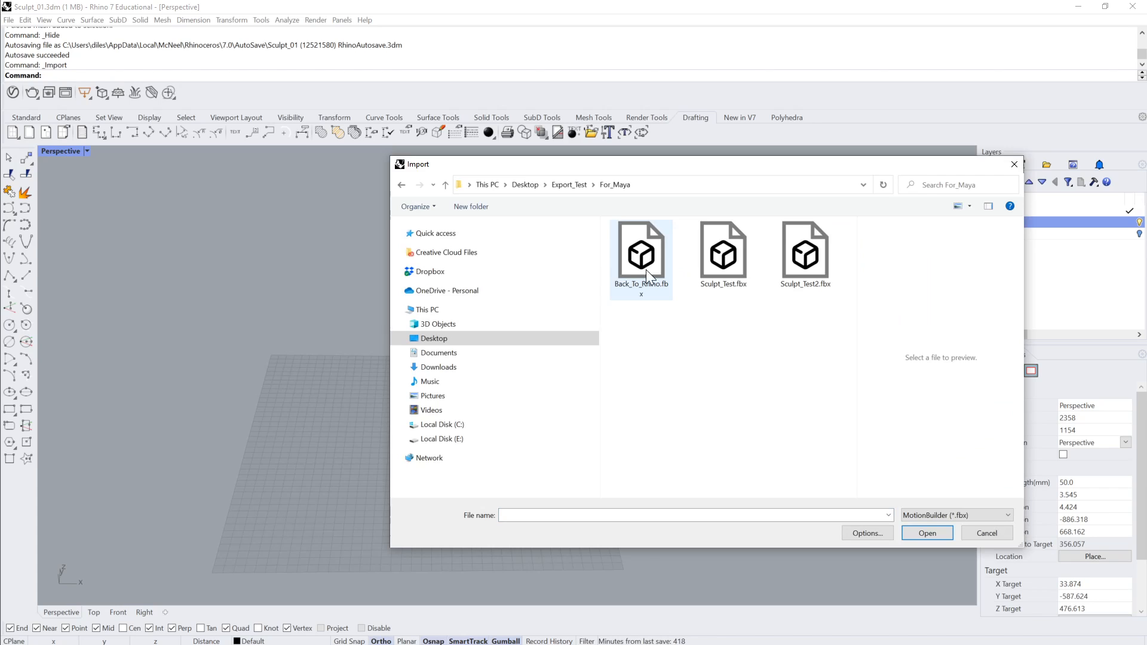
{"action": "left_click", "coordinate": [656, 249]}
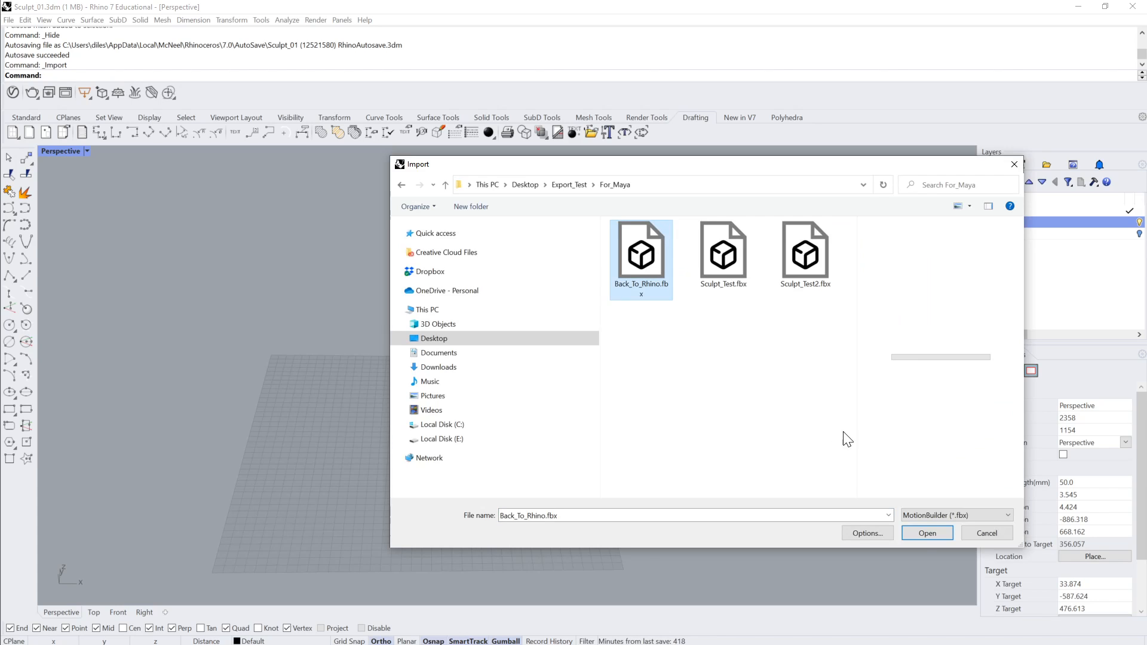
{"action": "left_click", "coordinate": [923, 533]}
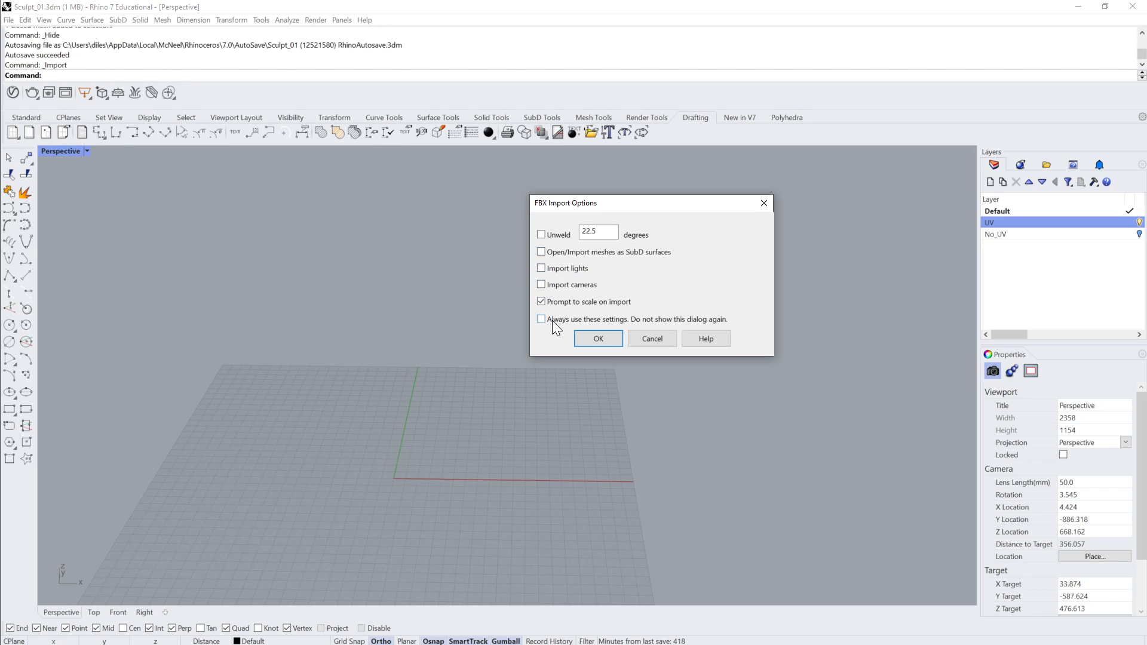
{"action": "left_click", "coordinate": [598, 339]}
{"action": "left_click", "coordinate": [722, 328]}
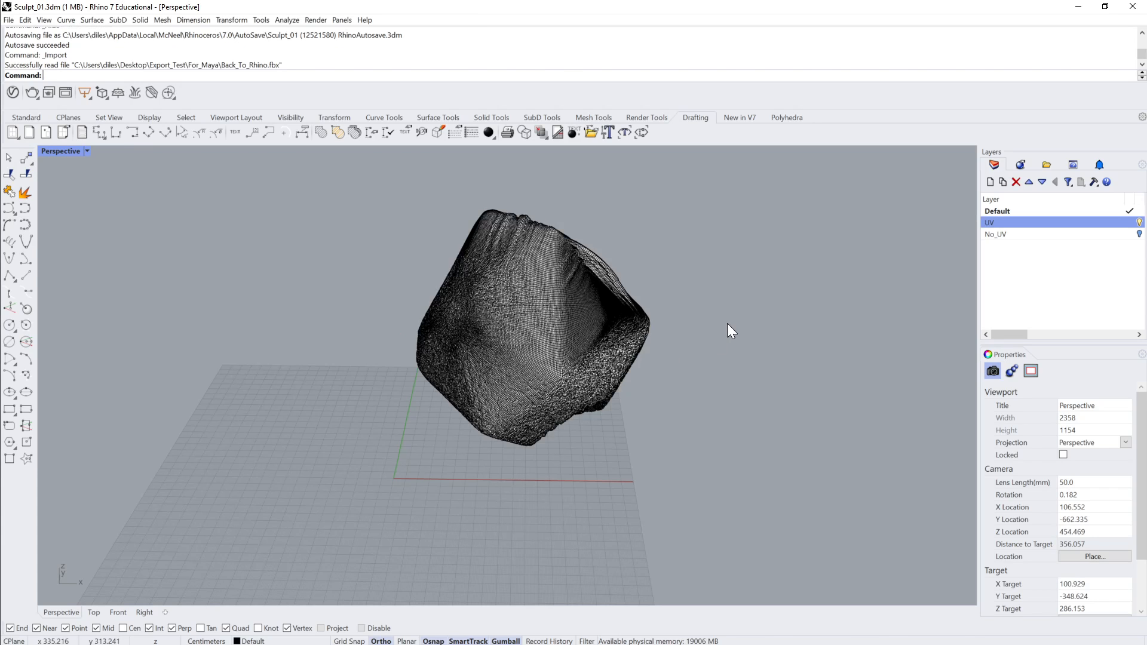
Show the hidden meshes to compare them with the imported rock, and hide the older sculpted rock and the faceted mesh again.
{"action": "right_click_drag", "start_coordinate": [724, 321], "coordinate": [730, 253]}
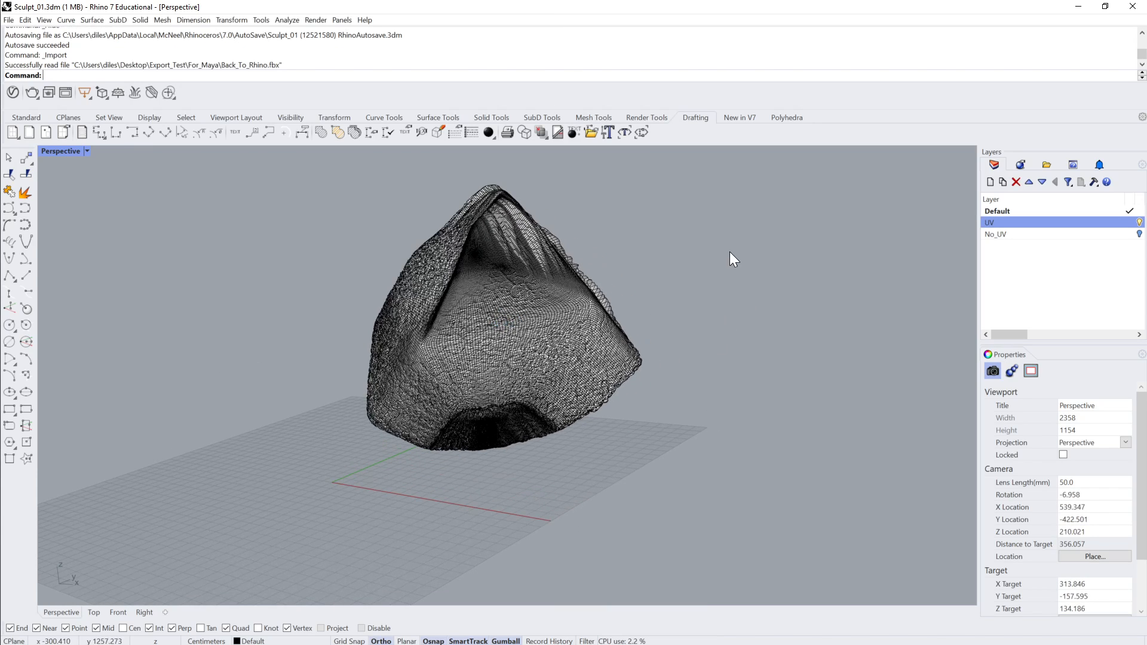
{"action": "type", "text": "Show"}
{"action": "key", "text": "Return"}
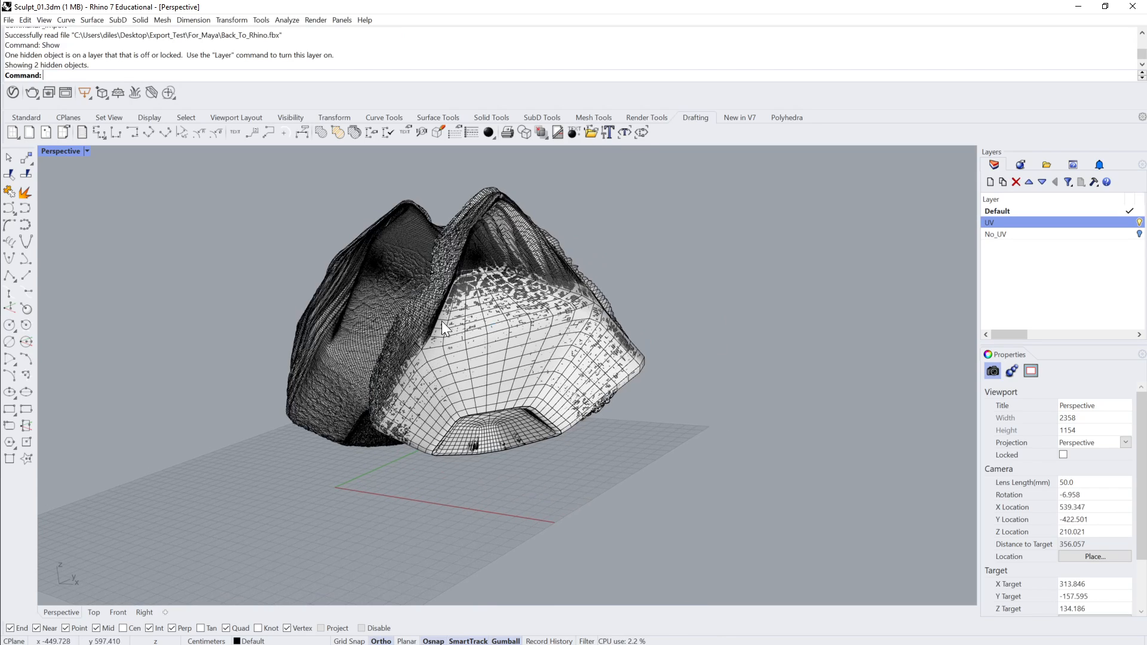
{"action": "left_click", "coordinate": [380, 291]}
{"action": "key", "text": "ctrl+h"}
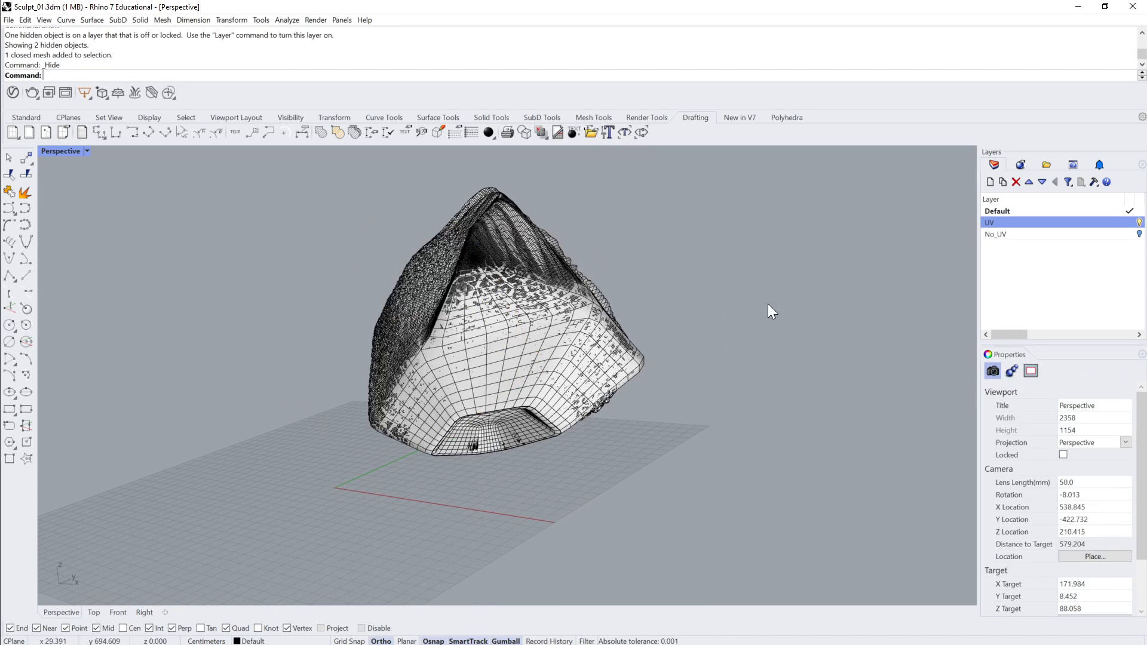
{"action": "right_click_drag", "start_coordinate": [769, 303], "coordinate": [615, 318]}
{"action": "left_click", "coordinate": [610, 320]}
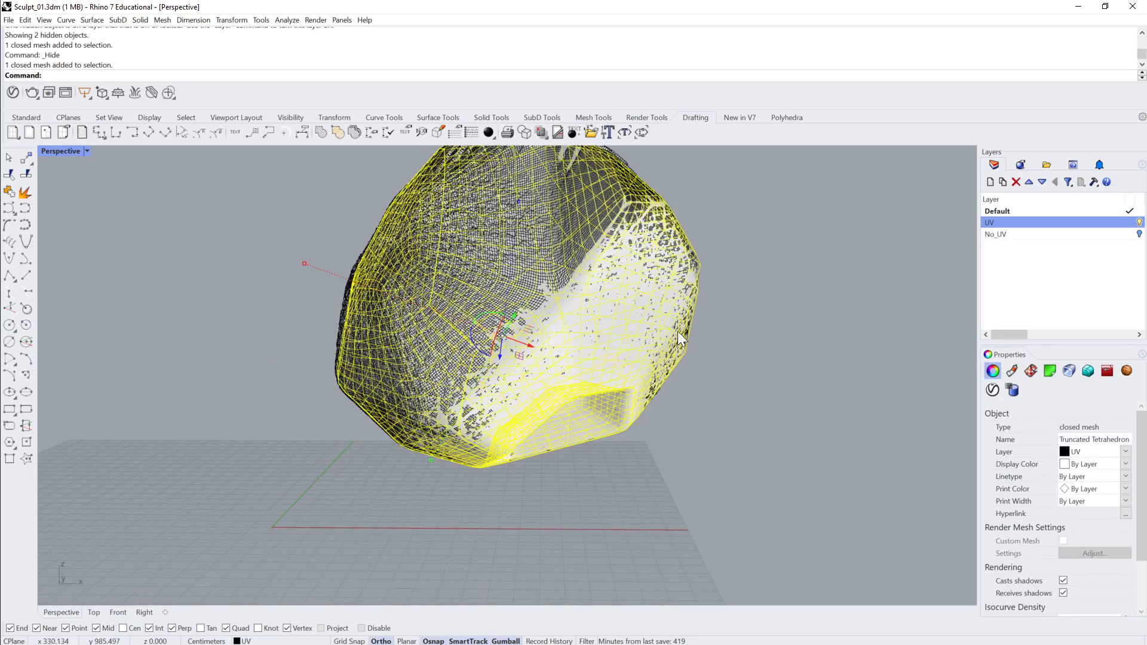
{"action": "key", "text": "ctrl+h"}
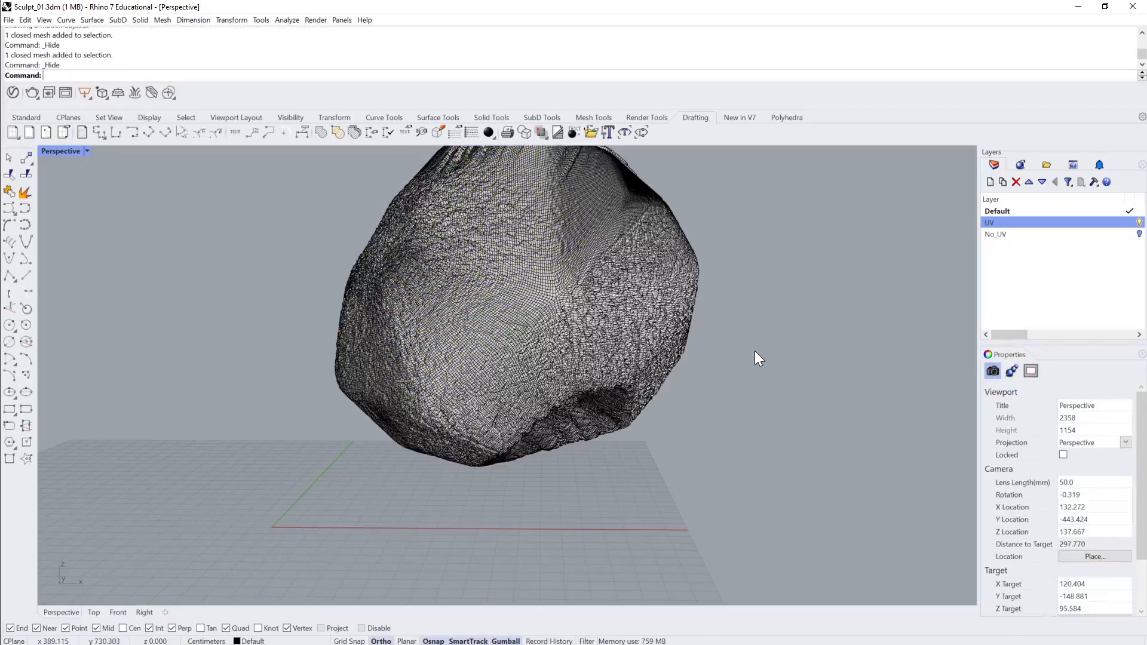
View the imported rock in Rendered display mode to examine its surface detail, and return the viewport to Shaded.
{"action": "right_click_drag", "start_coordinate": [755, 350], "coordinate": [418, 209]}
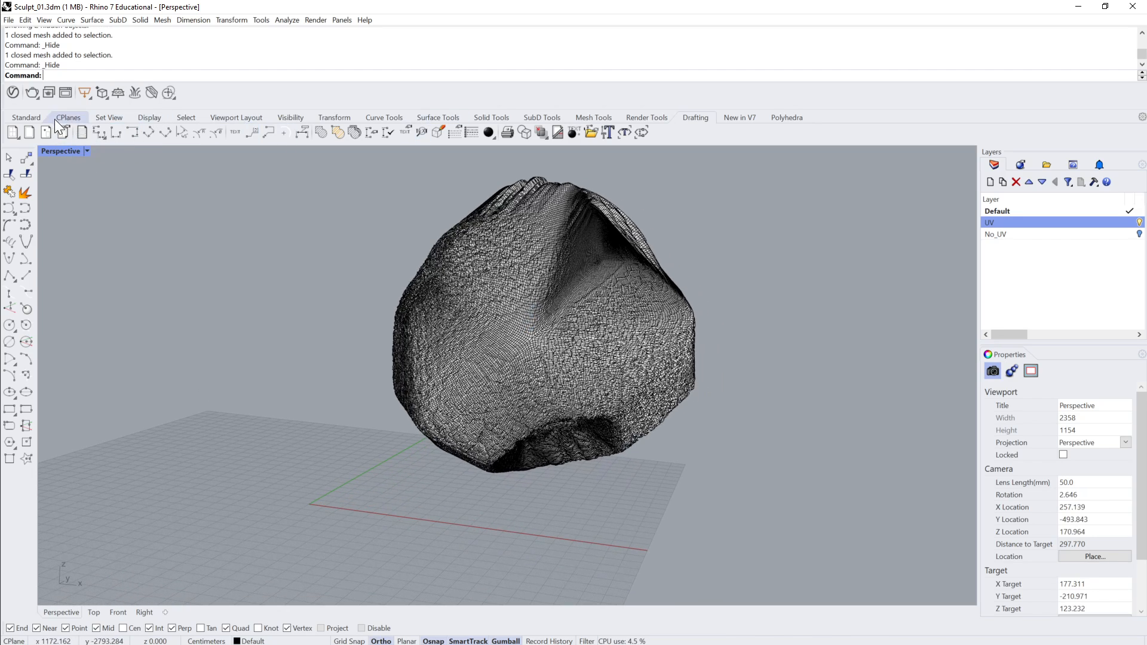
{"action": "left_click", "coordinate": [87, 151]}
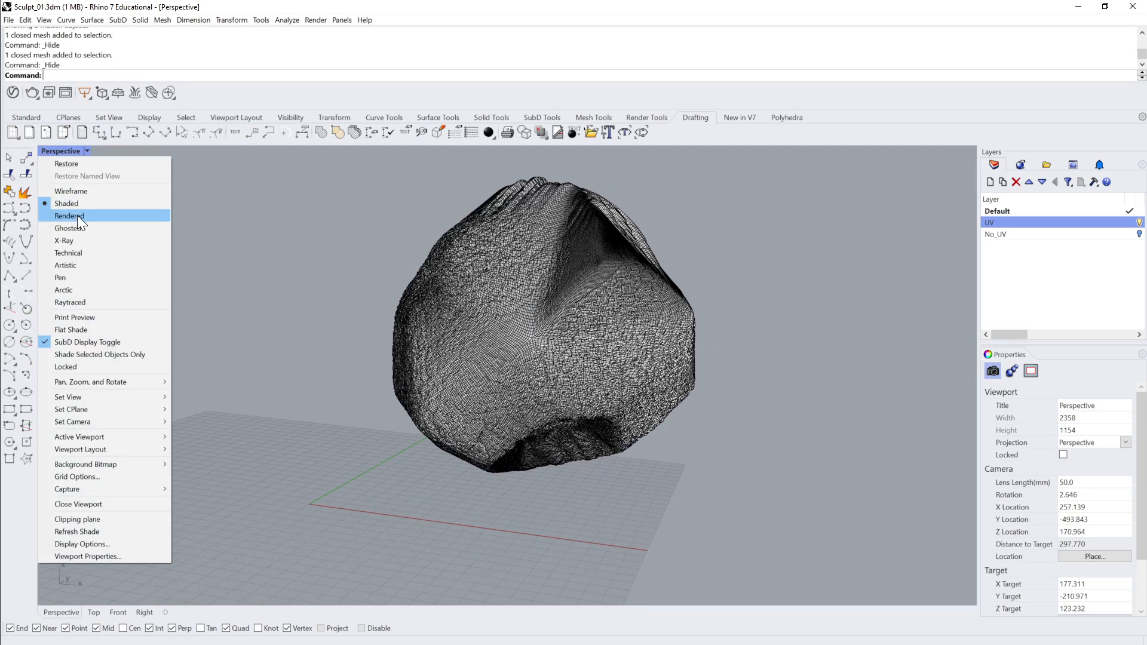
{"action": "left_click", "coordinate": [77, 218]}
{"action": "scroll", "coordinate": [841, 303], "scroll_direction": "up", "scroll_amount": 3}
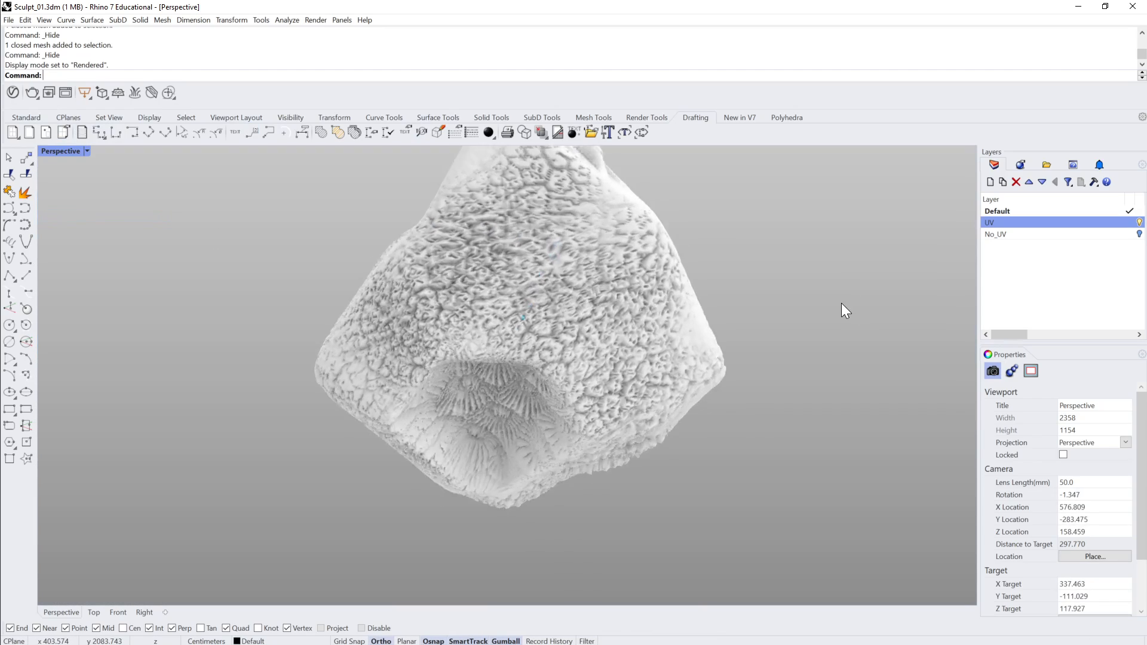
{"action": "right_click_drag", "start_coordinate": [841, 303], "coordinate": [602, 312]}
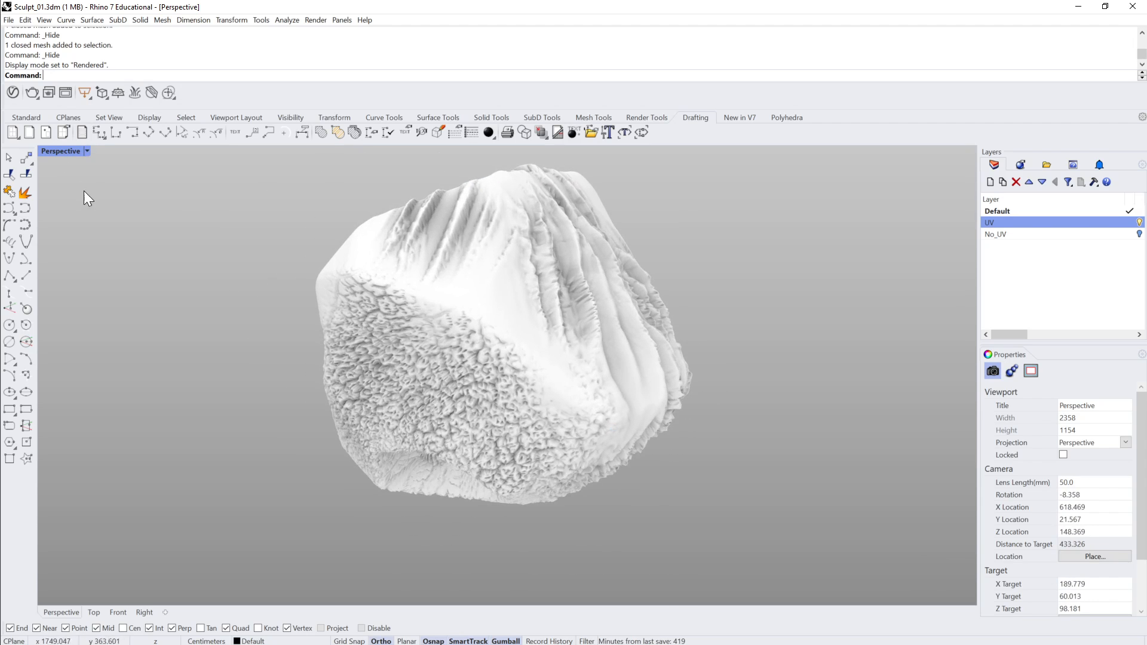
{"action": "left_click", "coordinate": [87, 152]}
{"action": "left_click", "coordinate": [71, 198]}
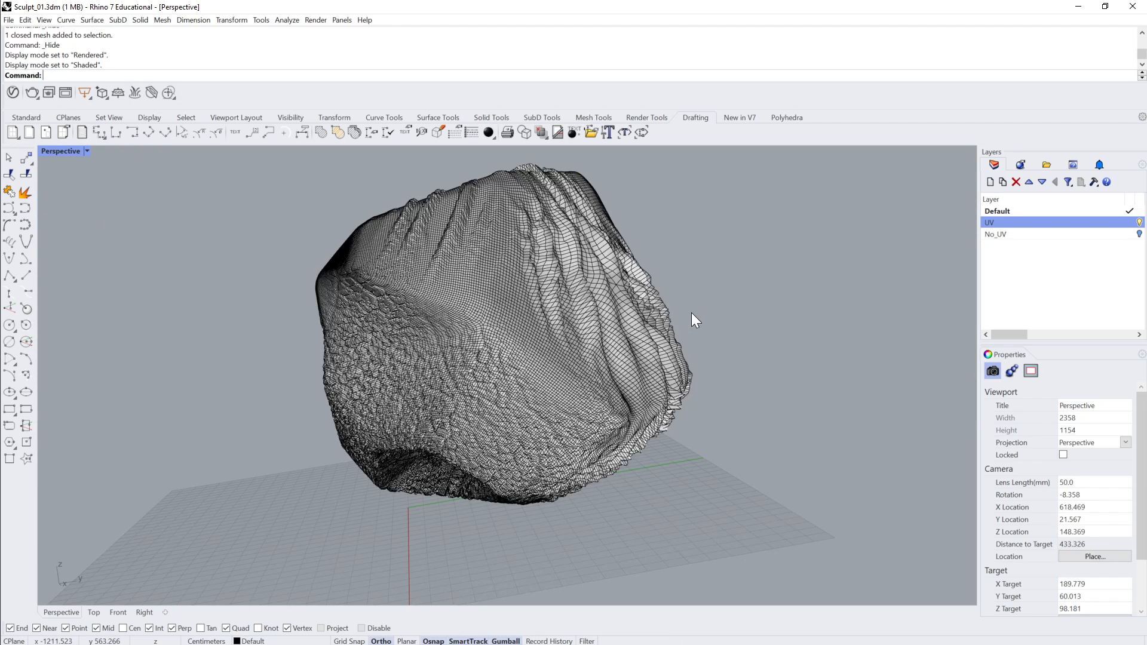
Open the UV Editor for the imported rock, laying its UVs out in a rectangle beside the mesh.
{"action": "left_click", "coordinate": [687, 316]}
{"action": "left_click", "coordinate": [741, 335]}
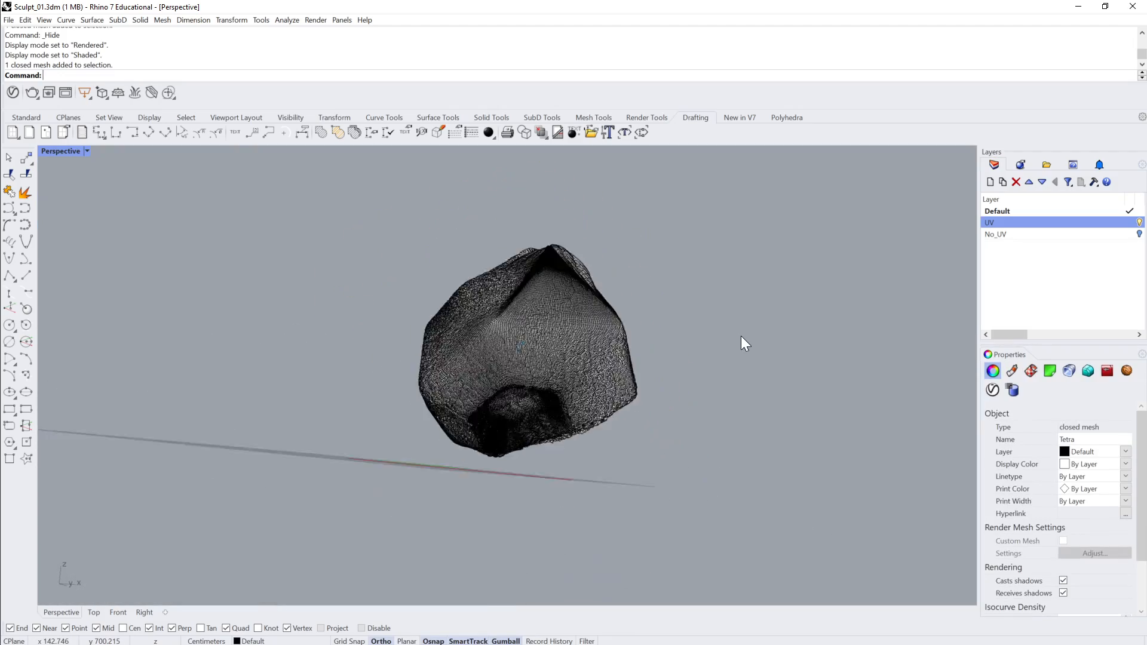
{"action": "left_click", "coordinate": [507, 365]}
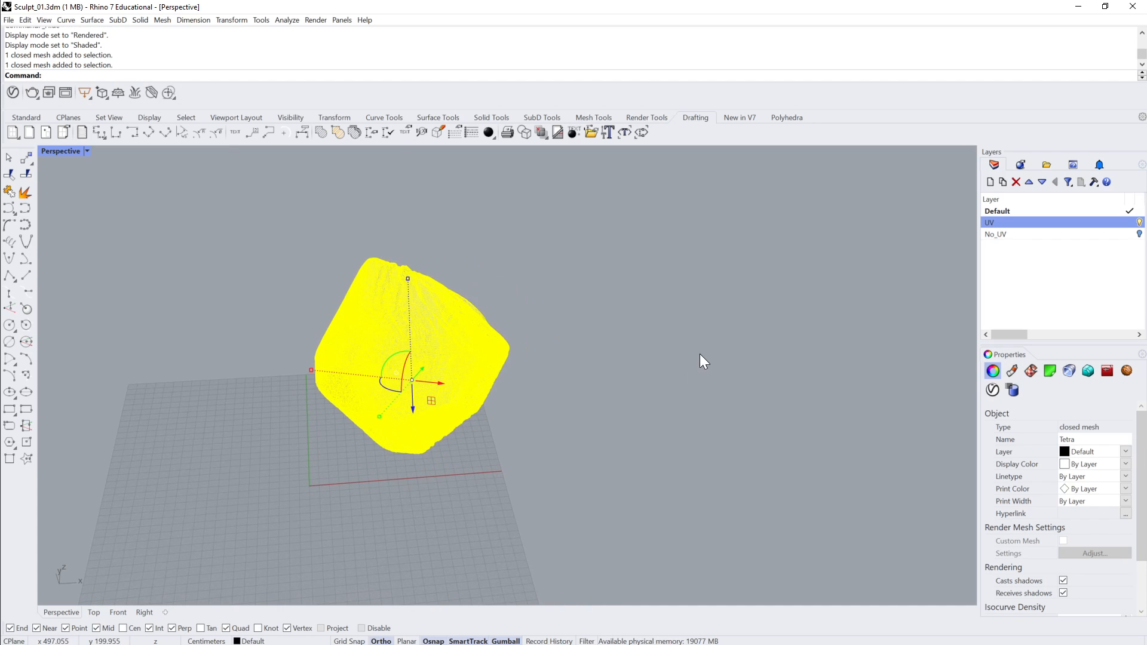
{"action": "left_click", "coordinate": [497, 389]}
{"action": "left_click", "coordinate": [435, 384]}
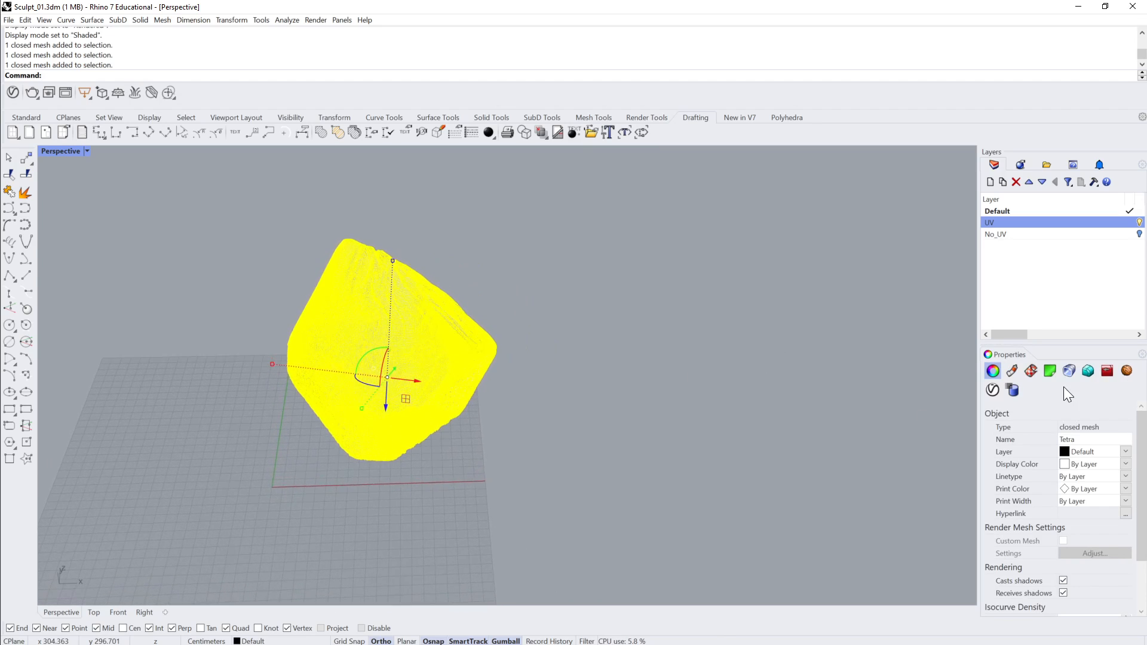
{"action": "left_click", "coordinate": [1031, 371]}
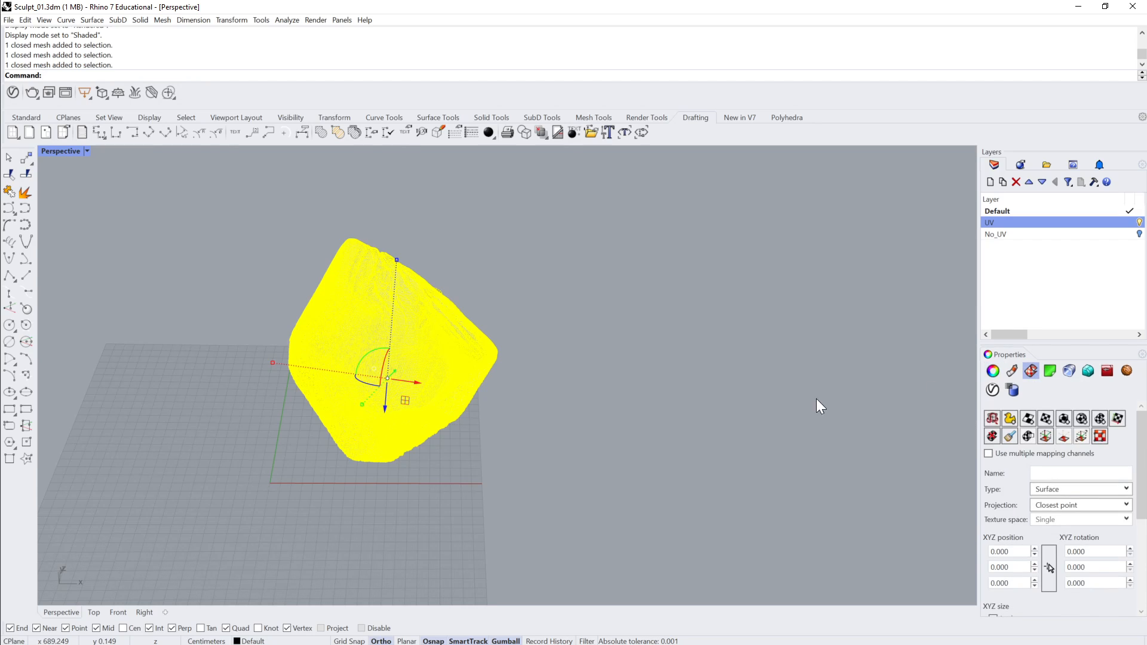
{"action": "left_click", "coordinate": [1099, 439]}
{"action": "left_click", "coordinate": [525, 468]}
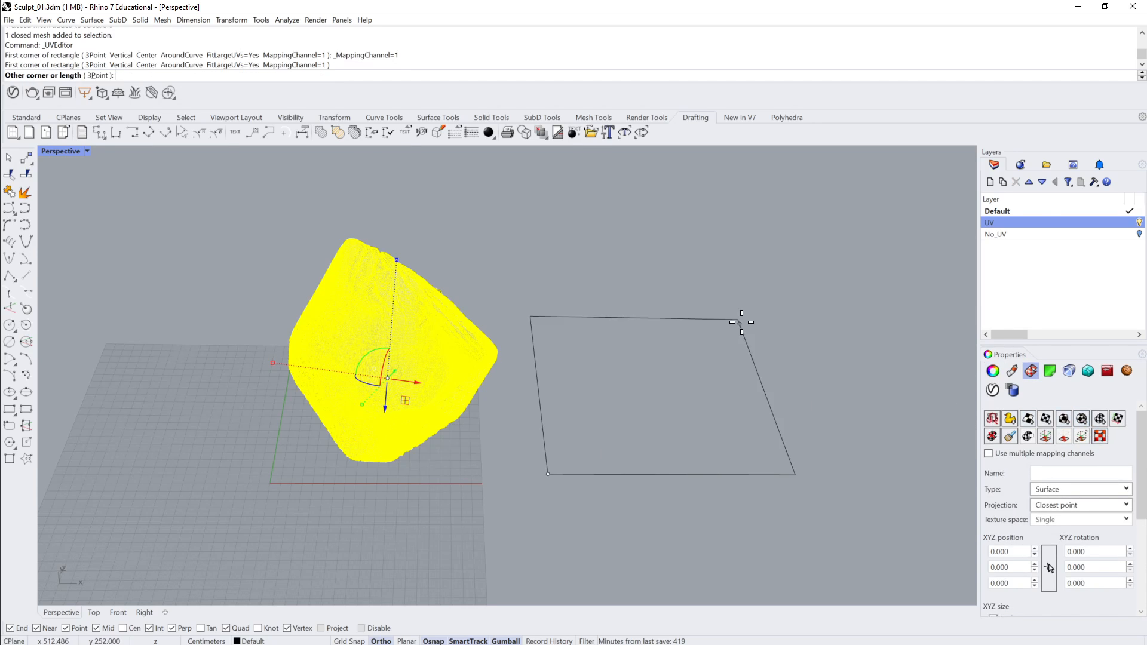
{"action": "left_click", "coordinate": [794, 271]}
Examine the rock's unwrapped UV islands up close and leave the UV Editor without applying changes.
{"action": "scroll", "coordinate": [682, 377], "scroll_direction": "up", "scroll_amount": 10}
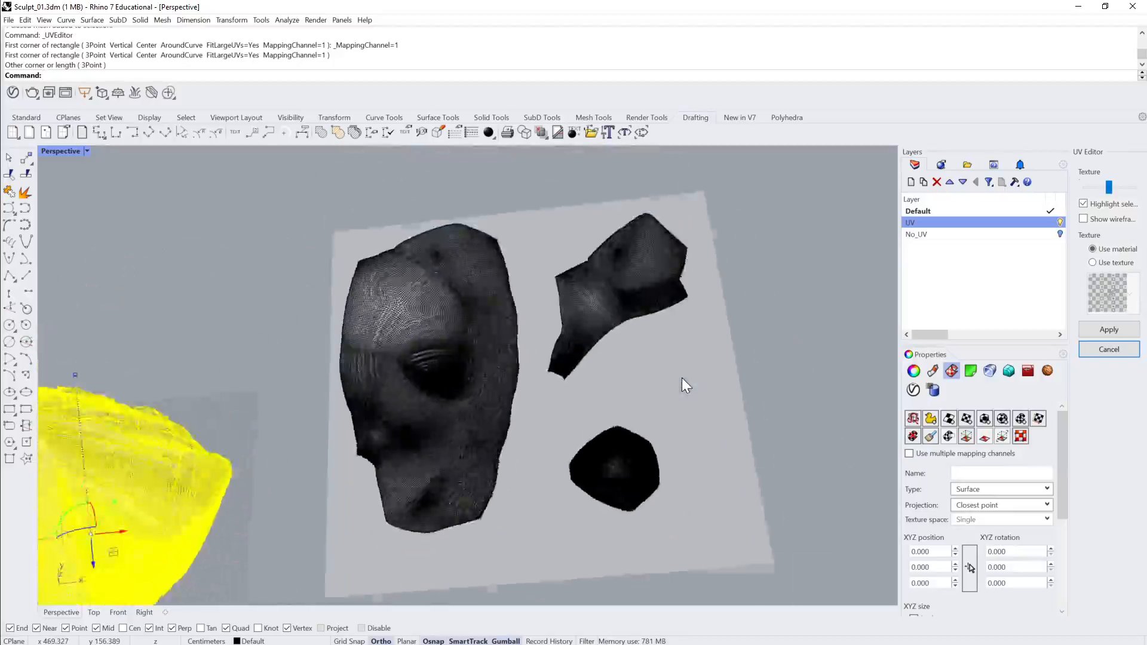
{"action": "scroll", "coordinate": [539, 414], "scroll_direction": "up", "scroll_amount": 8}
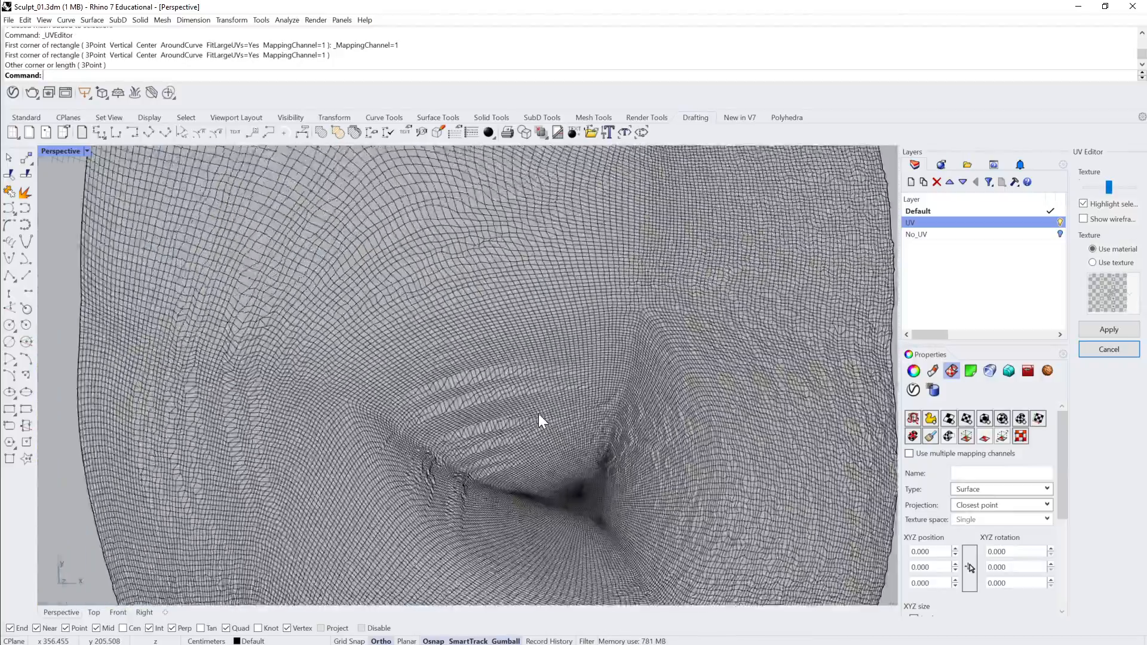
{"action": "scroll", "coordinate": [543, 421], "scroll_direction": "down", "scroll_amount": 10}
{"action": "right_click_drag", "start_coordinate": [543, 420], "coordinate": [542, 418]}
{"action": "scroll", "coordinate": [543, 419], "scroll_direction": "down", "scroll_amount": 10}
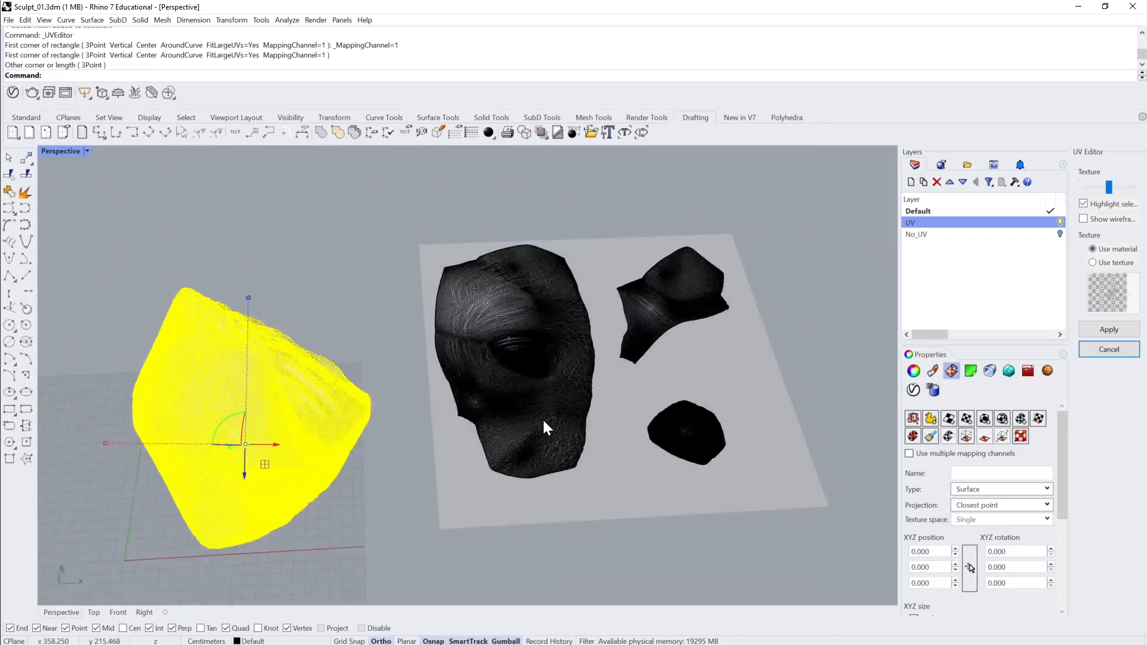
{"action": "left_click", "coordinate": [802, 285]}
{"action": "right_click_drag", "start_coordinate": [802, 285], "coordinate": [788, 299]}
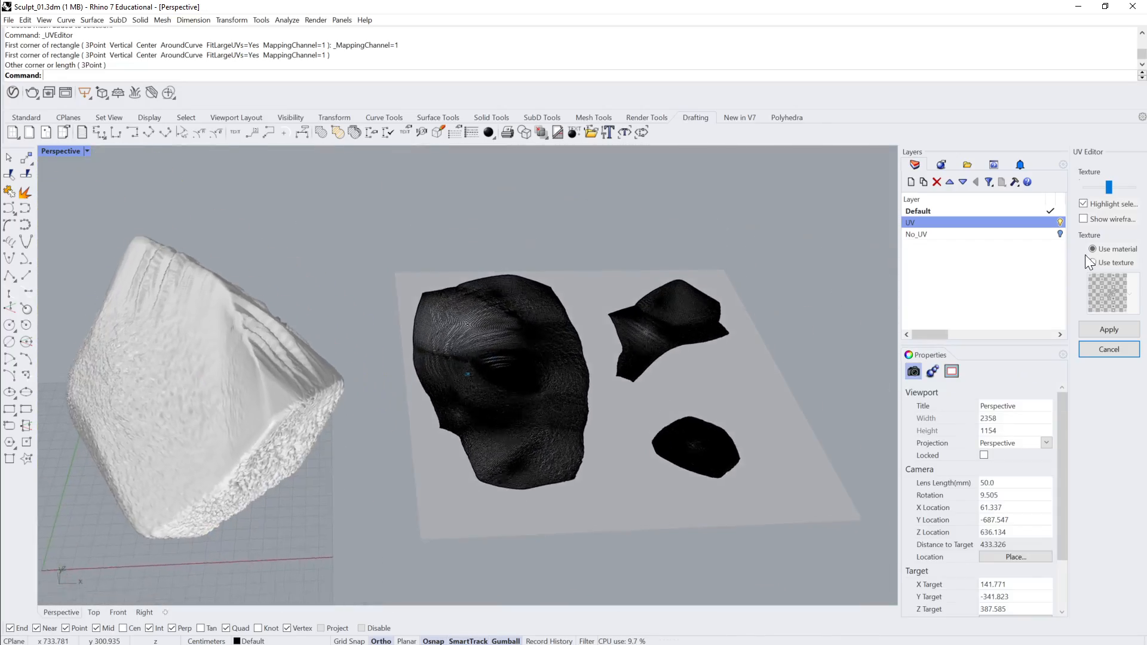
{"action": "right_click_drag", "start_coordinate": [860, 352], "coordinate": [819, 371]}
{"action": "left_click", "coordinate": [1125, 351]}
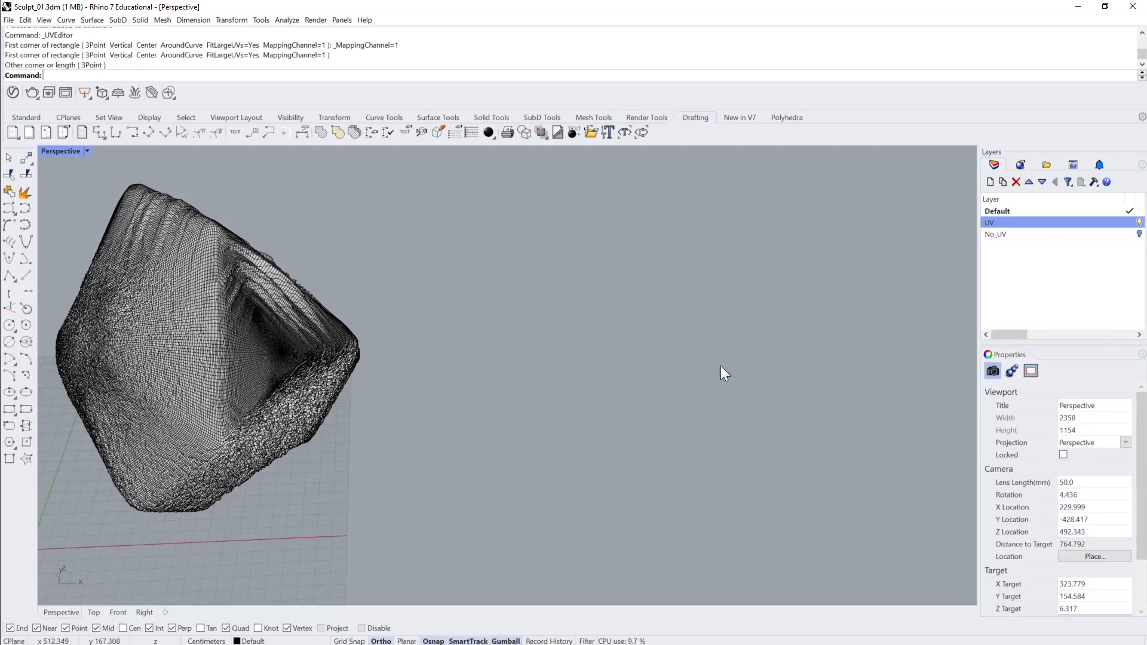
Examine the imported rock's dense mesh from several sides.
{"action": "right_click_drag", "start_coordinate": [720, 365], "coordinate": [432, 349]}
{"action": "left_click", "coordinate": [432, 349]}
{"action": "right_click_drag", "start_coordinate": [579, 299], "coordinate": [690, 330]}
{"action": "left_click", "coordinate": [631, 296]}
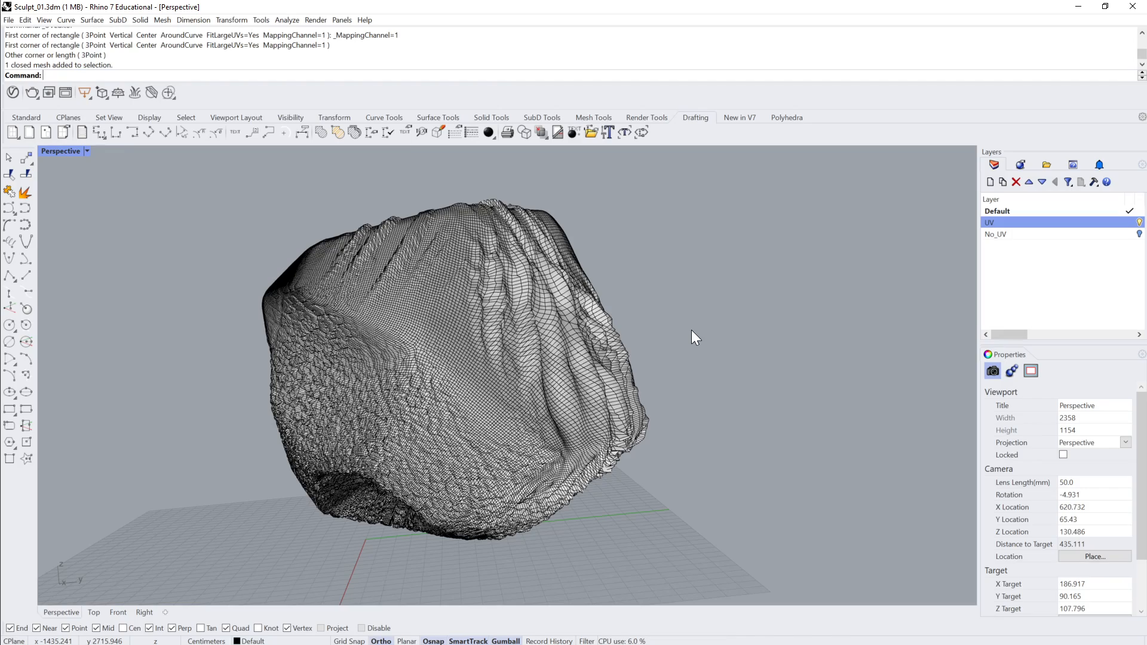
{"action": "right_click_drag", "start_coordinate": [690, 329], "coordinate": [561, 325]}
{"action": "left_click", "coordinate": [560, 325]}
{"action": "right_click_drag", "start_coordinate": [854, 315], "coordinate": [865, 323]}
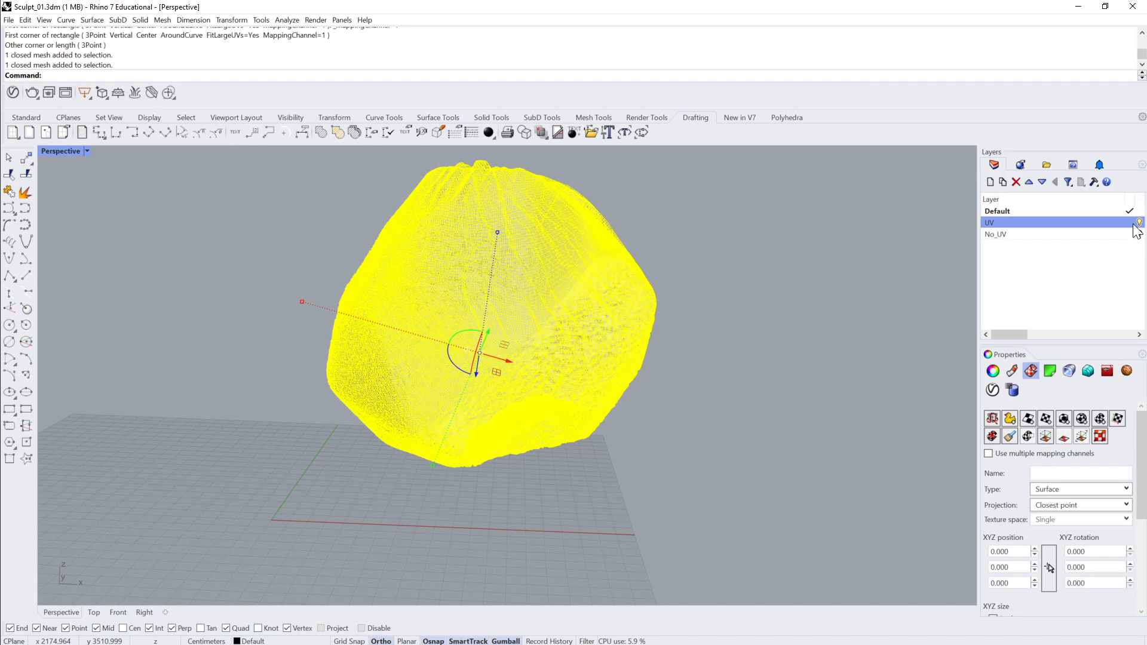
{"action": "left_click", "coordinate": [886, 298]}
Show the hidden meshes and hide both detailed sculpted rocks, leaving only the original faceted mesh displayed.
{"action": "type", "text": "Show"}
{"action": "key", "text": "Return"}
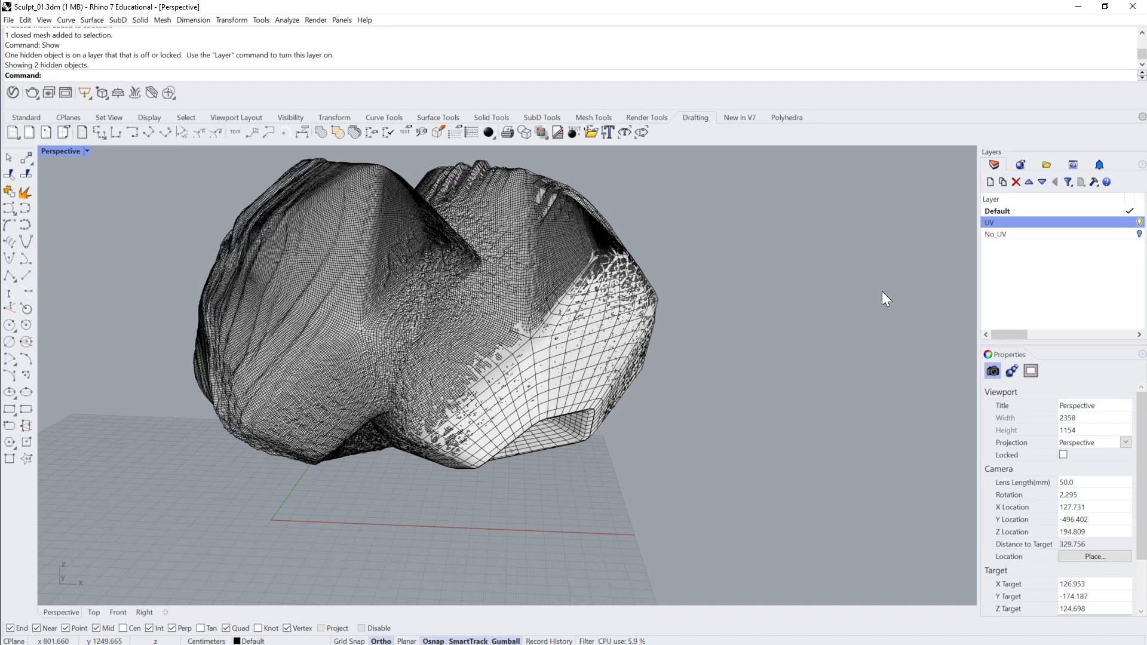
{"action": "left_click", "coordinate": [509, 262]}
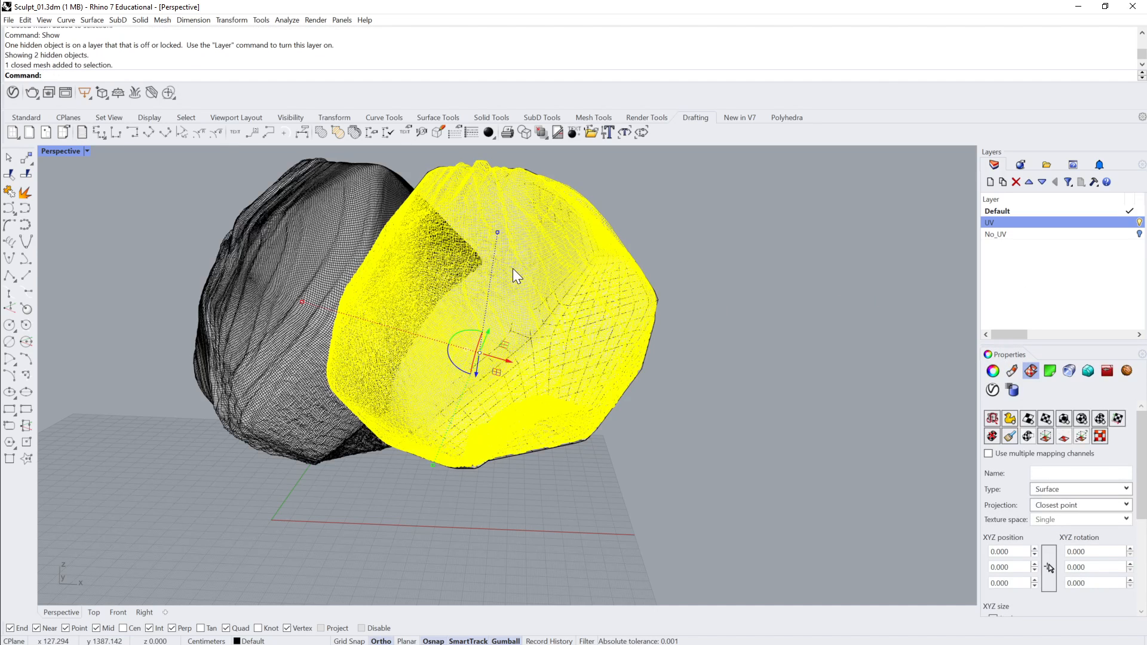
{"action": "key", "text": "ctrl+h"}
{"action": "left_click", "coordinate": [364, 296]}
{"action": "key", "text": "ctrl+h"}
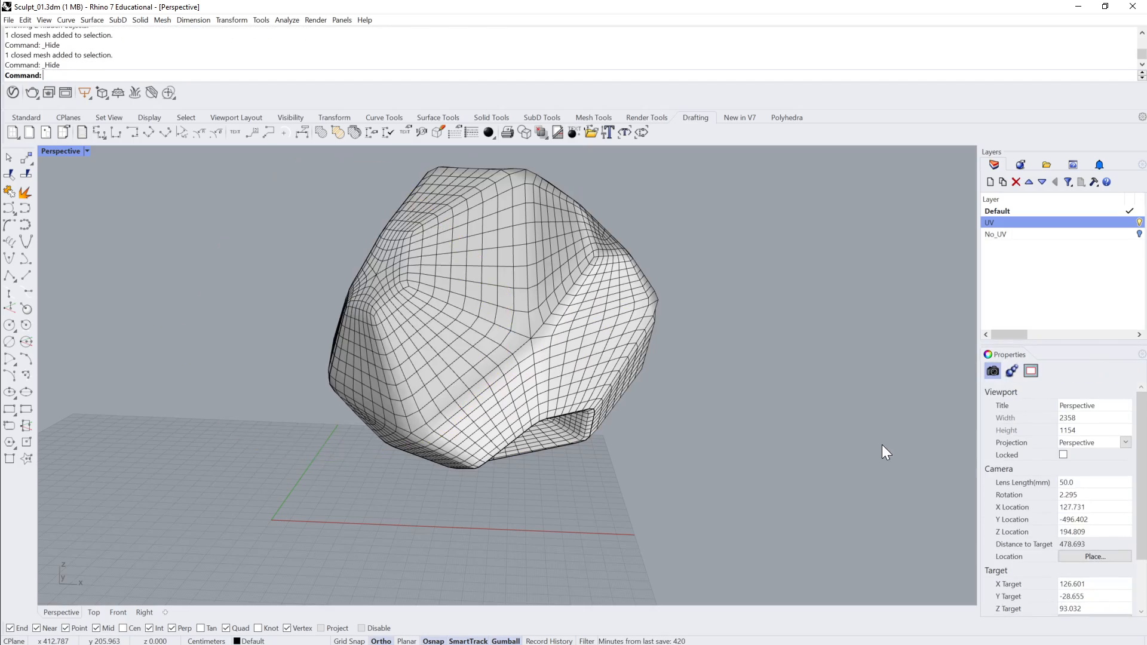
Examine the faceted mesh and the recess on its underside, and switch back to Maya.
{"action": "right_click_drag", "start_coordinate": [882, 445], "coordinate": [882, 445]}
{"action": "scroll", "coordinate": [539, 325], "scroll_direction": "up", "scroll_amount": 4}
{"action": "right_click_drag", "start_coordinate": [539, 325], "coordinate": [393, 424]}
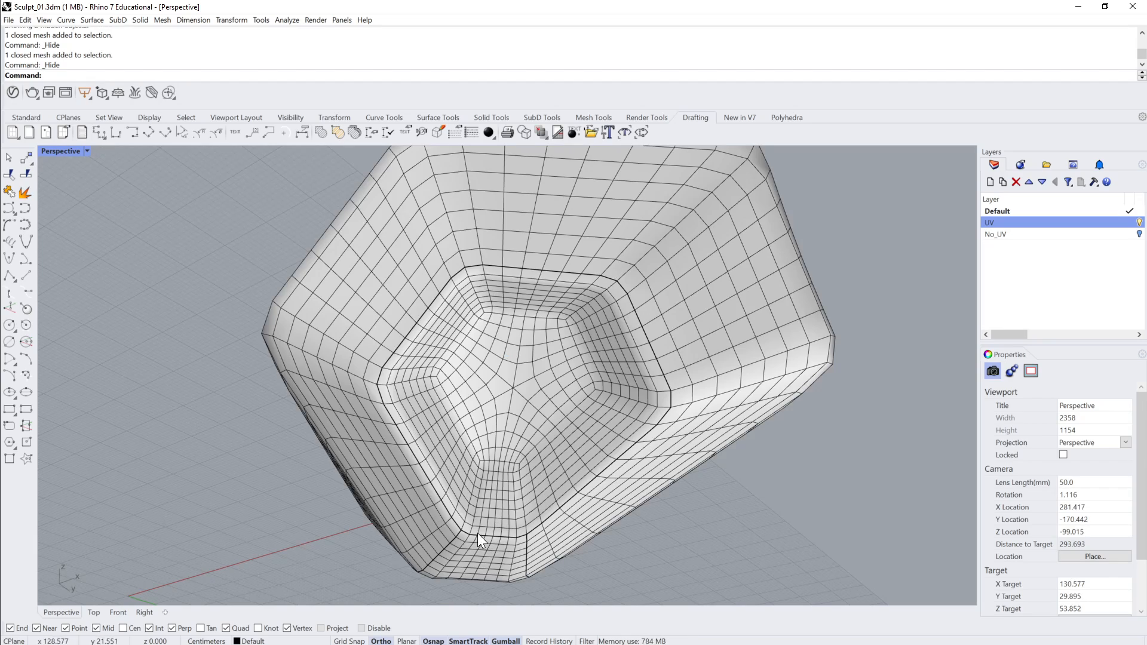
{"action": "right_click_drag", "start_coordinate": [619, 338], "coordinate": [800, 226]}
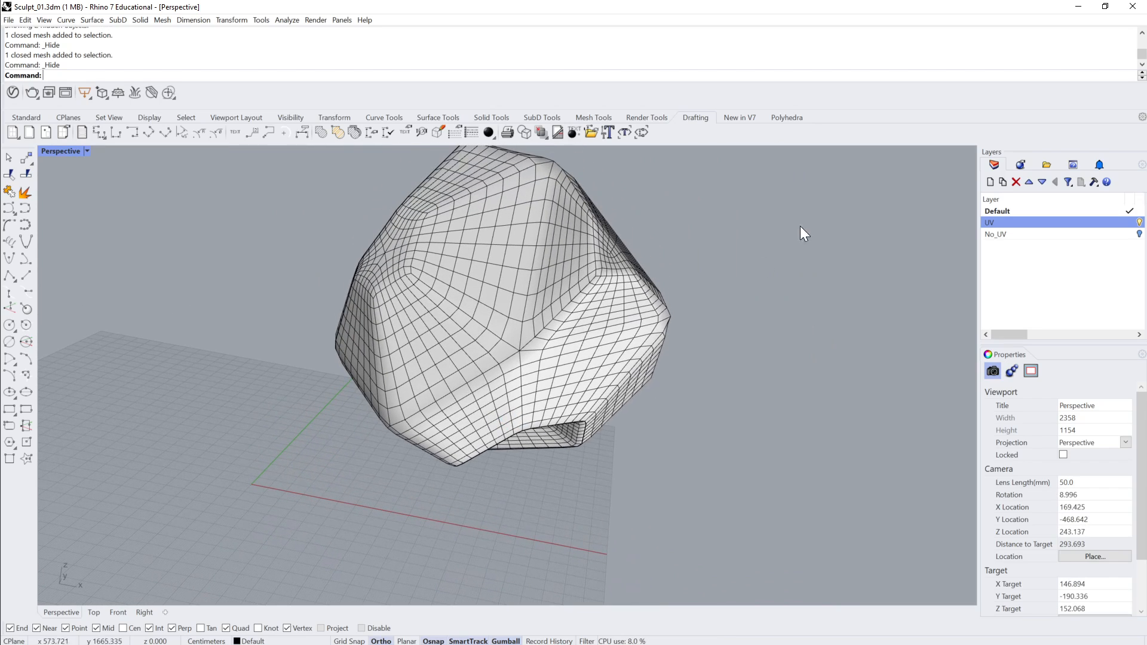
{"action": "left_click", "coordinate": [1079, 7]}
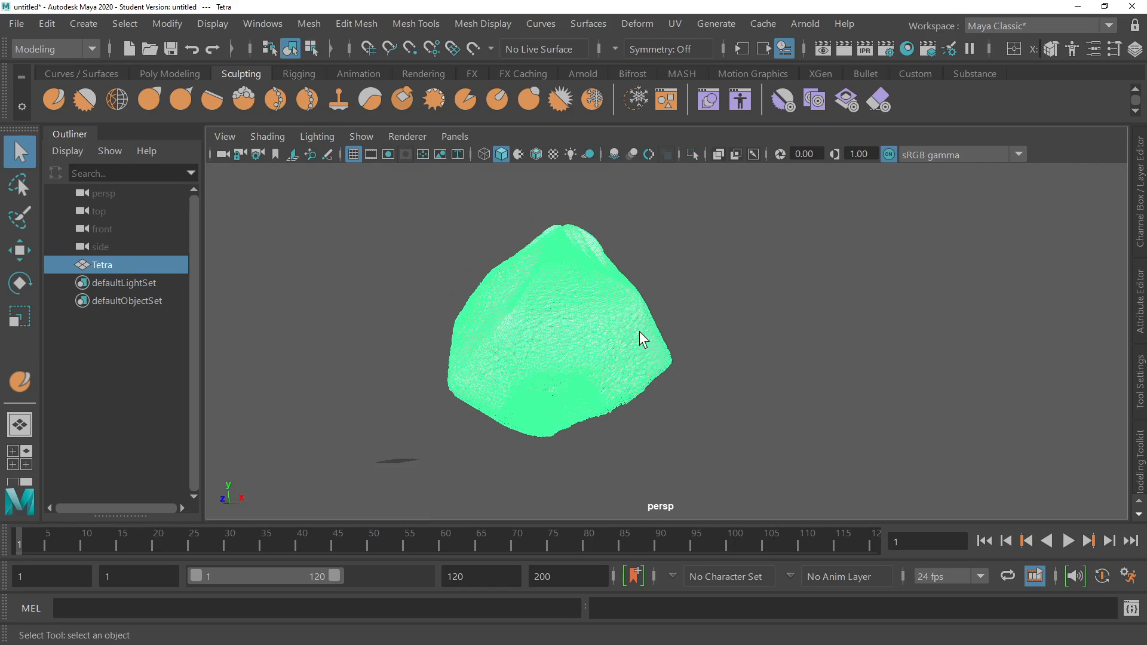
Start a new empty scene and discard the changes to the sculpted rock scene.
{"action": "left_click", "coordinate": [764, 315]}
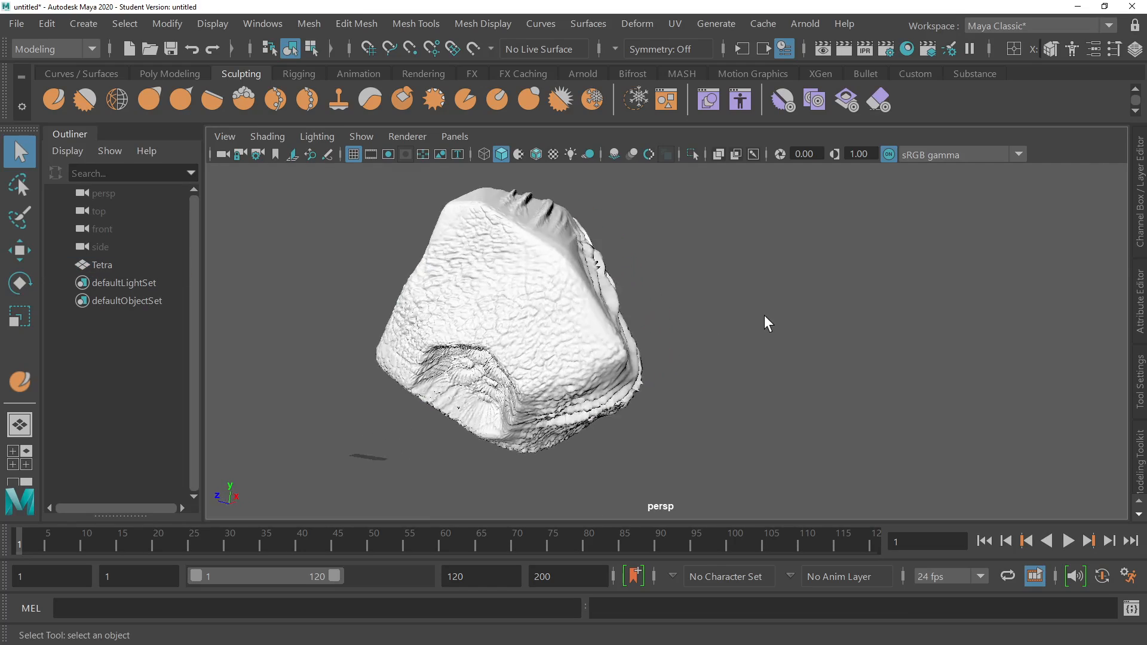
{"action": "left_click", "coordinate": [17, 26]}
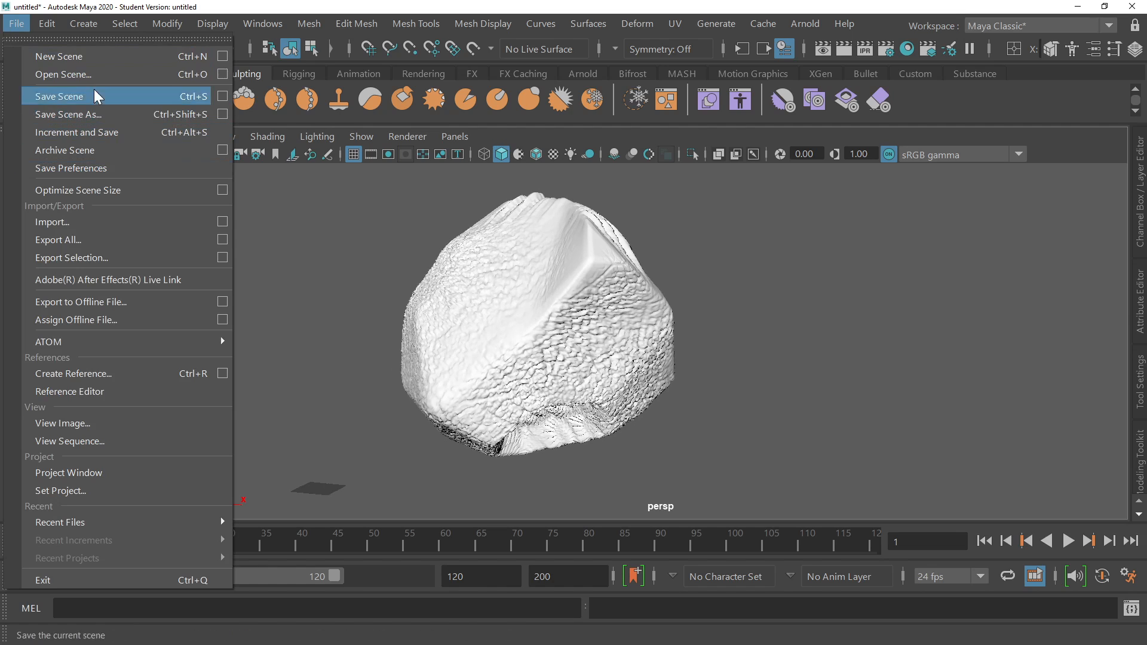
{"action": "left_click", "coordinate": [92, 59]}
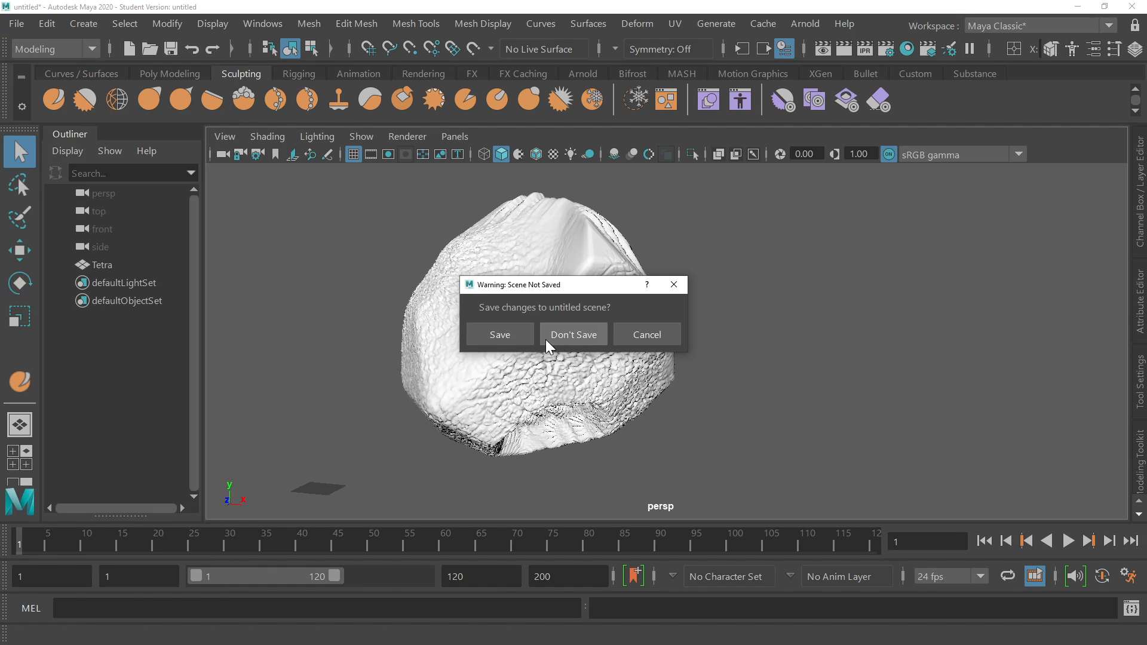
{"action": "left_click", "coordinate": [567, 336]}
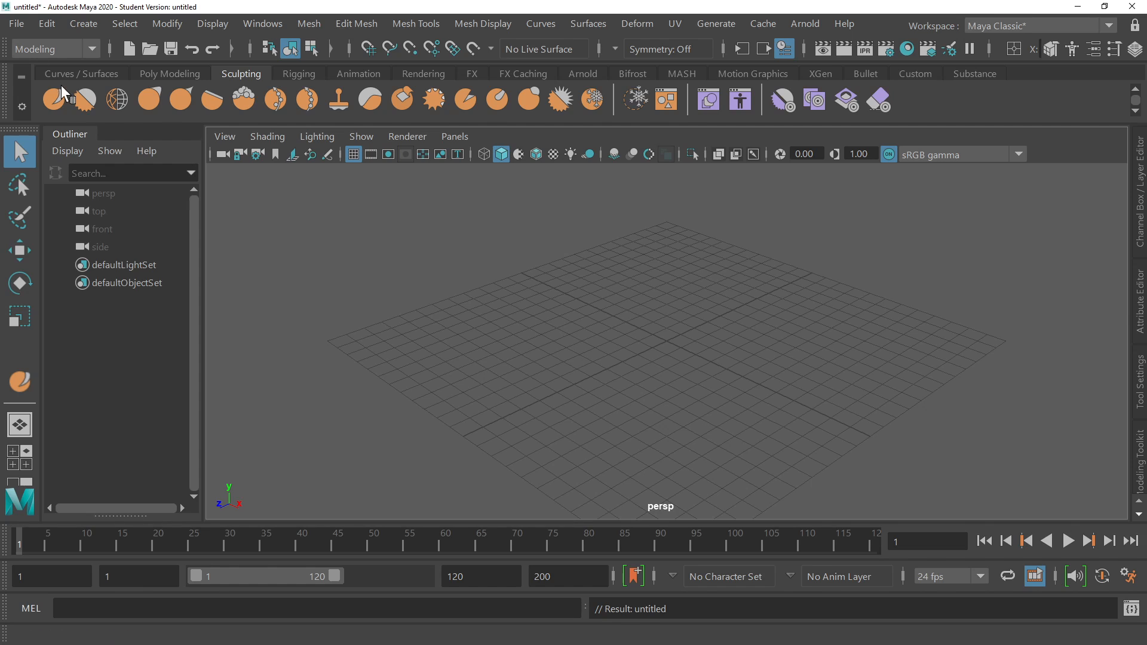
Import Sculpt_Test2.fbx from the For_Maya folder into the scene and frame the faceted mesh.
{"action": "left_click", "coordinate": [18, 24]}
{"action": "left_click", "coordinate": [63, 225]}
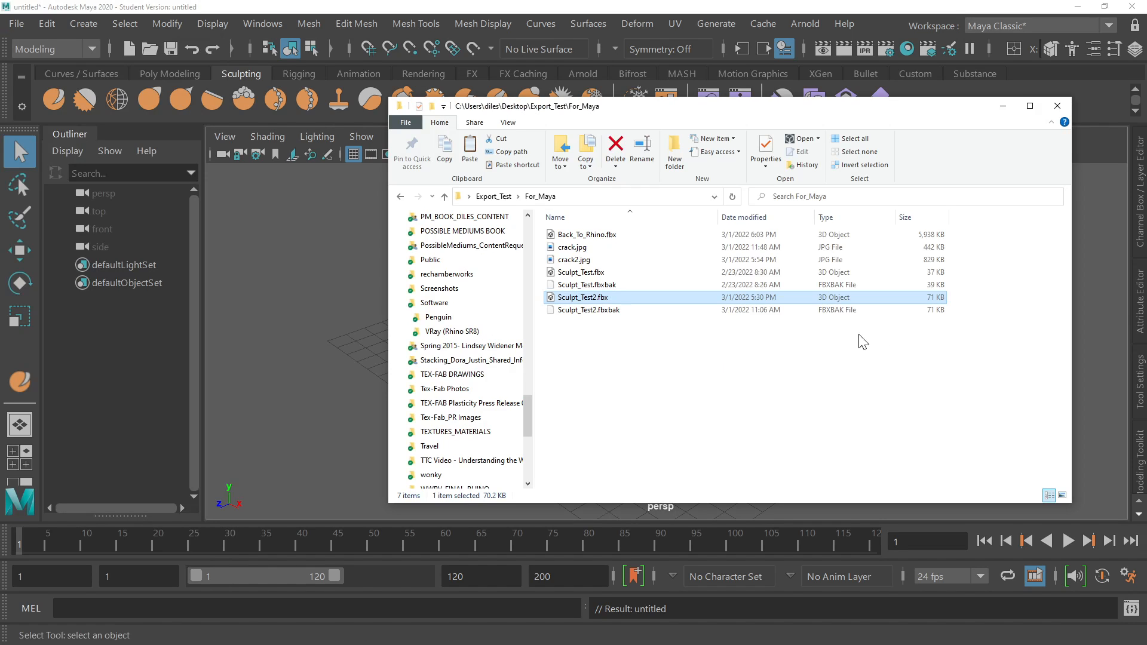
{"action": "left_click", "coordinate": [651, 297]}
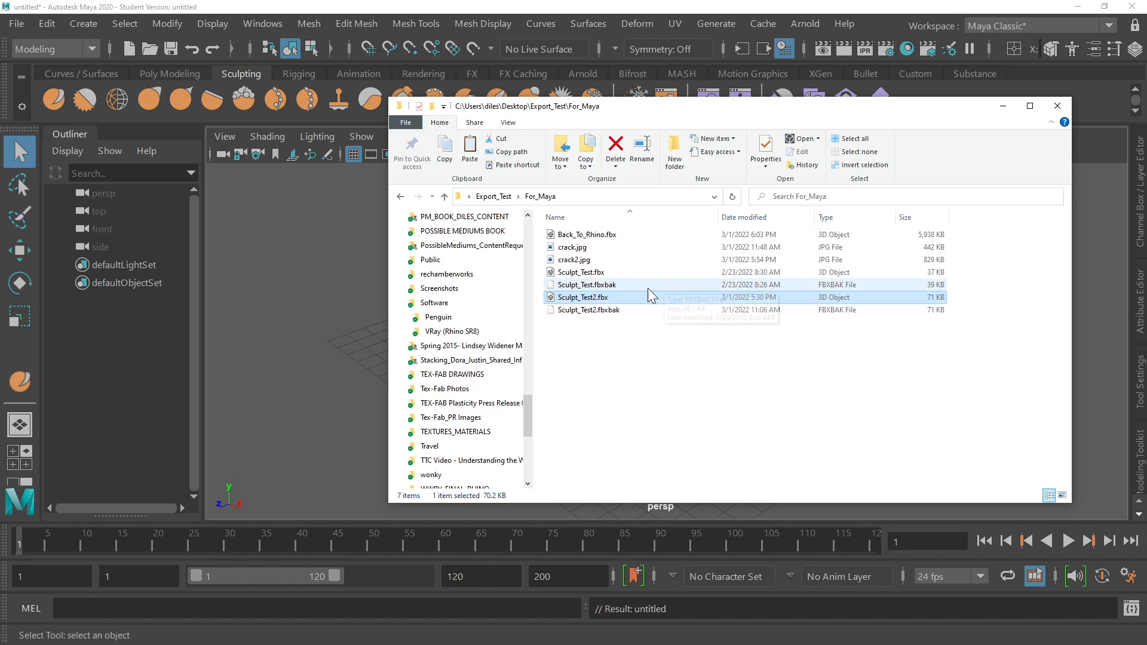
{"action": "left_click_drag", "start_coordinate": [594, 304], "coordinate": [311, 326]}
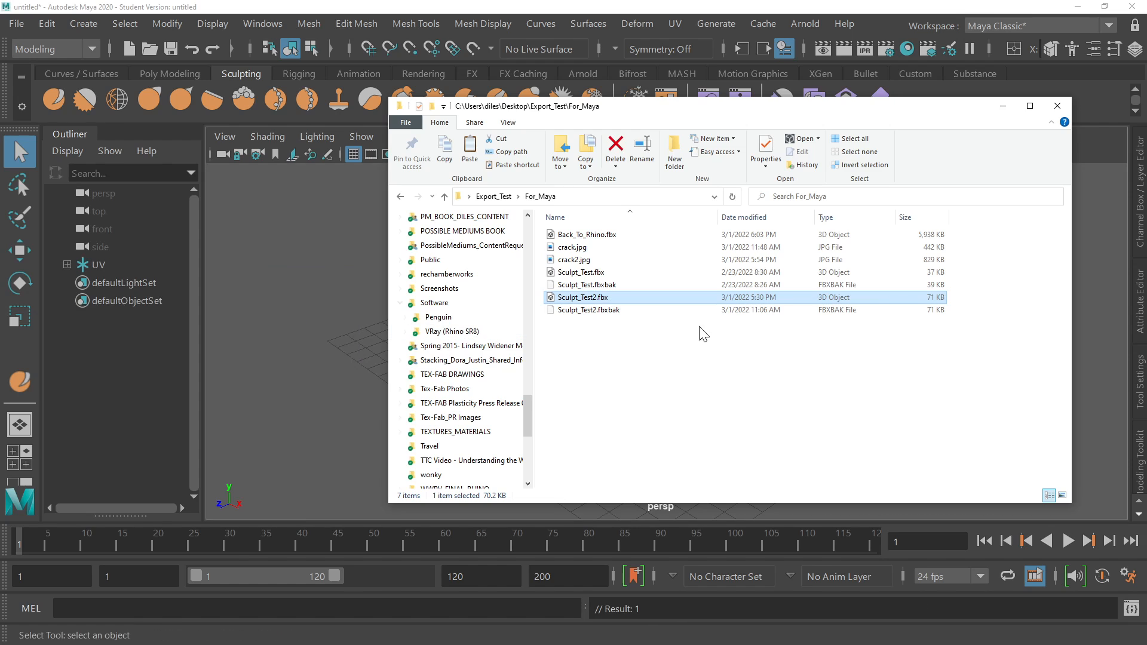
{"action": "left_click", "coordinate": [1003, 106]}
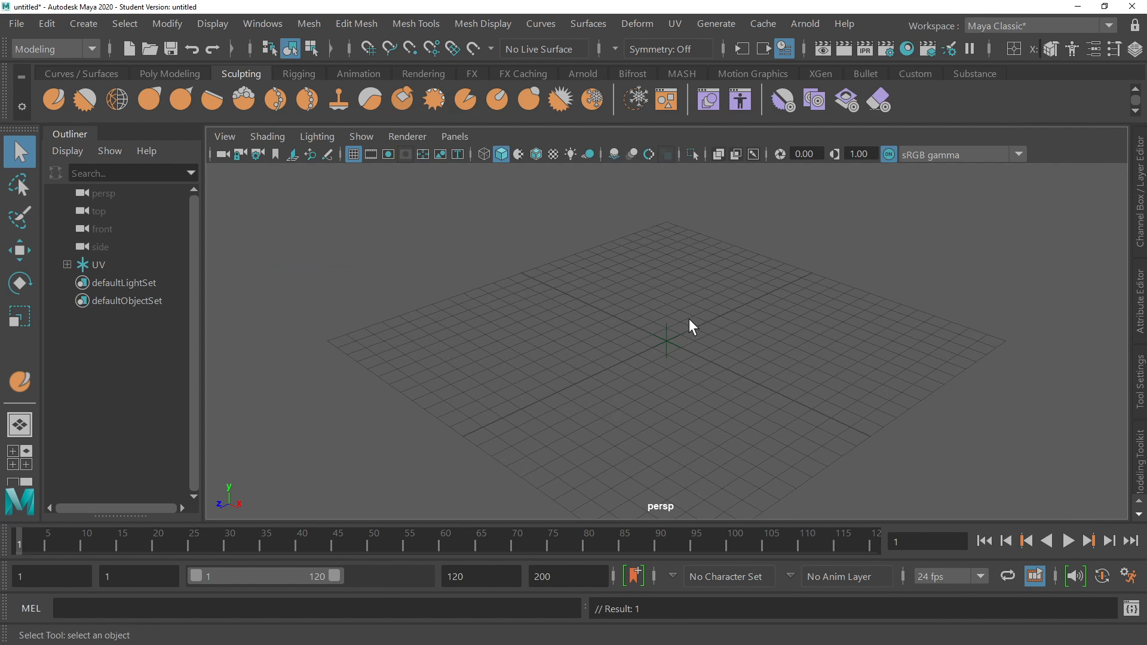
{"action": "left_click_drag", "start_coordinate": [604, 388], "coordinate": [599, 392]}
{"action": "left_click", "coordinate": [679, 273]}
{"action": "key", "text": "f"}
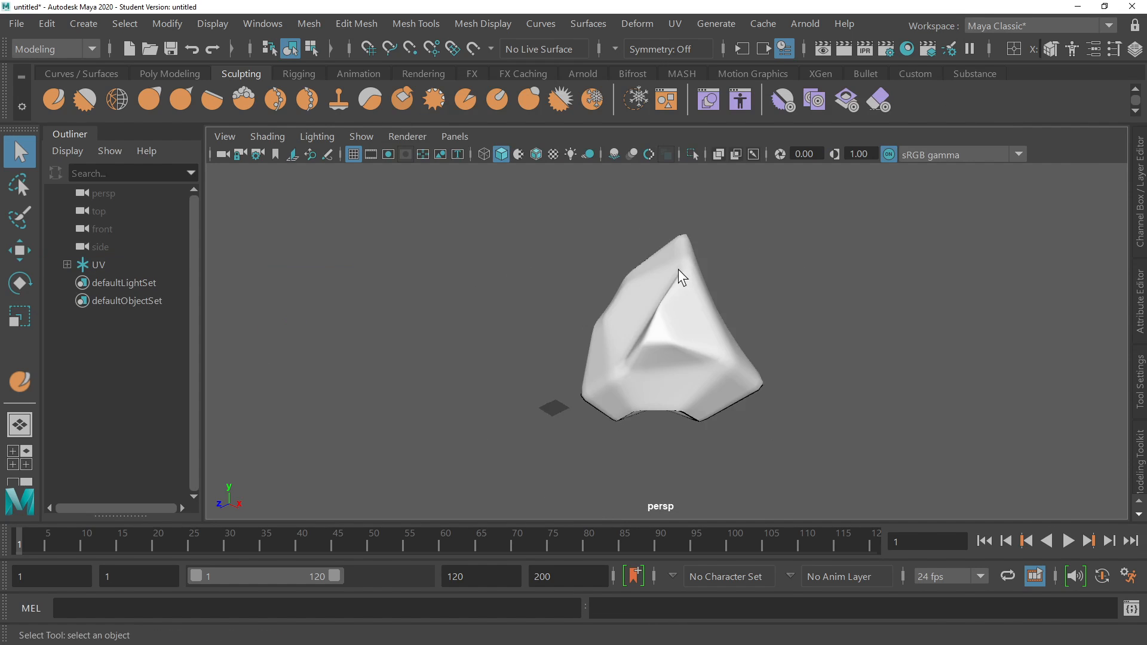
{"action": "left_click_drag", "start_coordinate": [693, 352], "coordinate": [664, 321], "text": "alt"}
{"action": "scroll", "coordinate": [687, 335], "scroll_direction": "up", "scroll_amount": 2}
Try to ungroup the imported mesh by selecting the mesh itself.
{"action": "left_click", "coordinate": [654, 322]}
{"action": "left_click", "coordinate": [48, 24]}
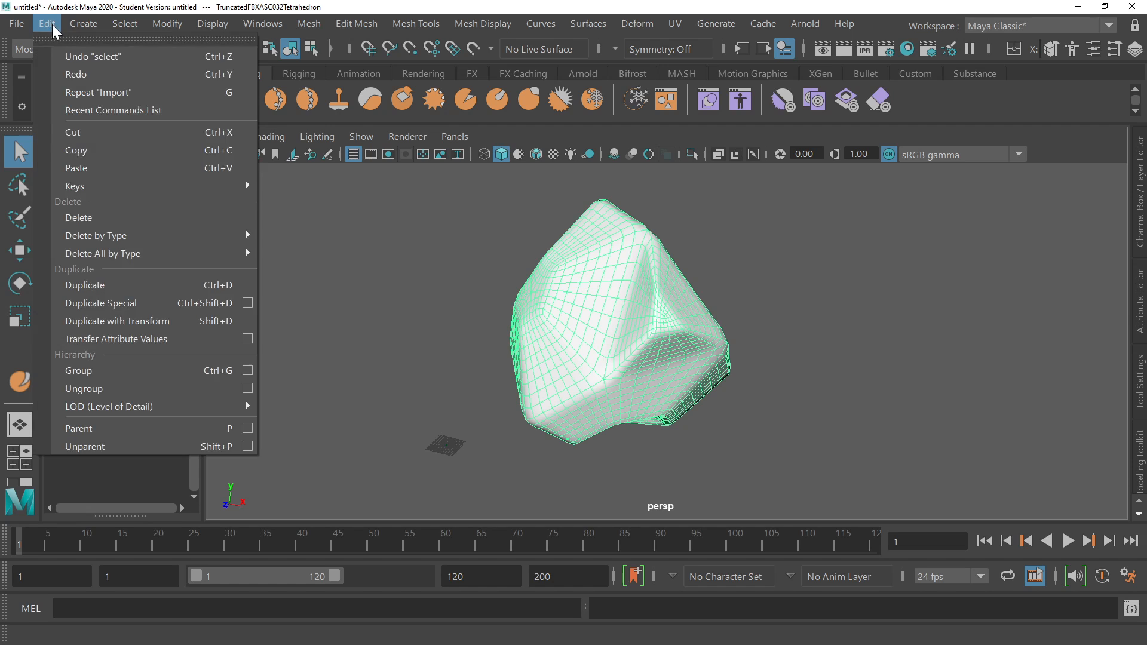
{"action": "left_click", "coordinate": [102, 388]}
{"action": "middle_click_drag", "start_coordinate": [72, 263], "coordinate": [73, 262]}
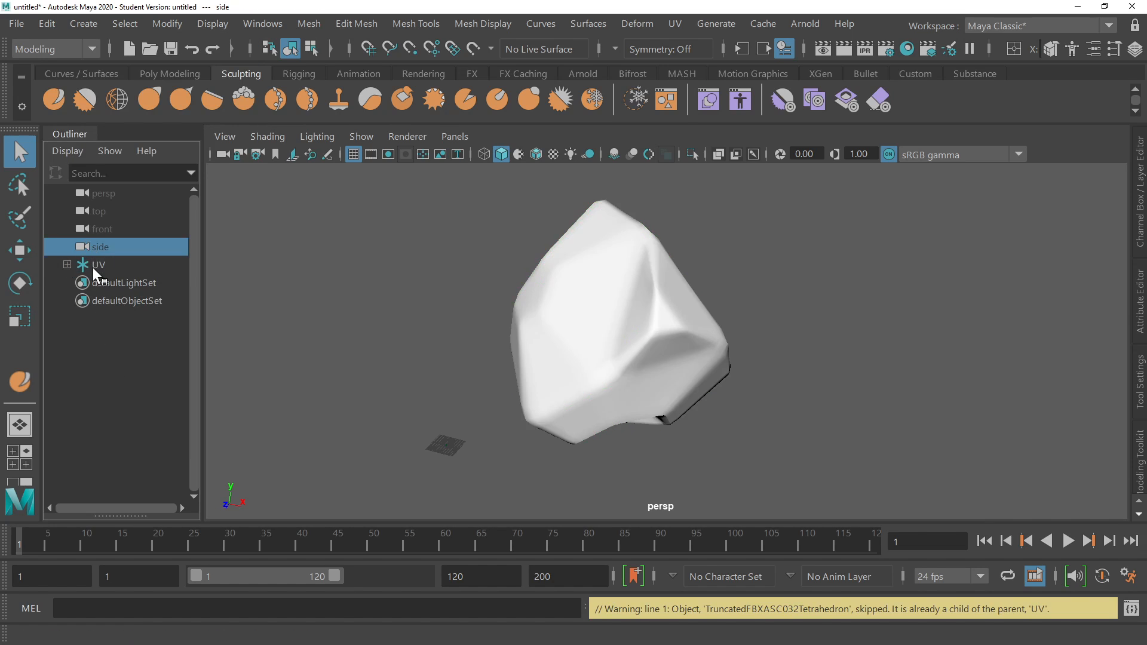
Ungroup the UV group holding the mesh and delete the leftover UV node.
{"action": "left_click", "coordinate": [92, 267]}
{"action": "left_click", "coordinate": [46, 24]}
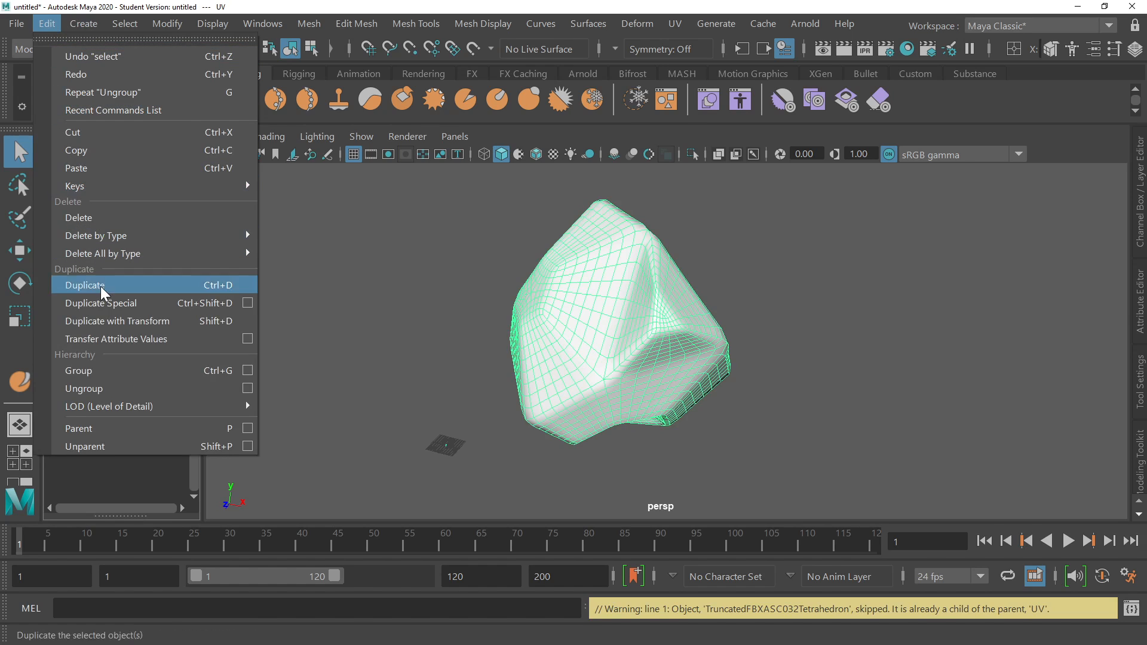
{"action": "left_click", "coordinate": [110, 386]}
{"action": "left_click", "coordinate": [101, 265]}
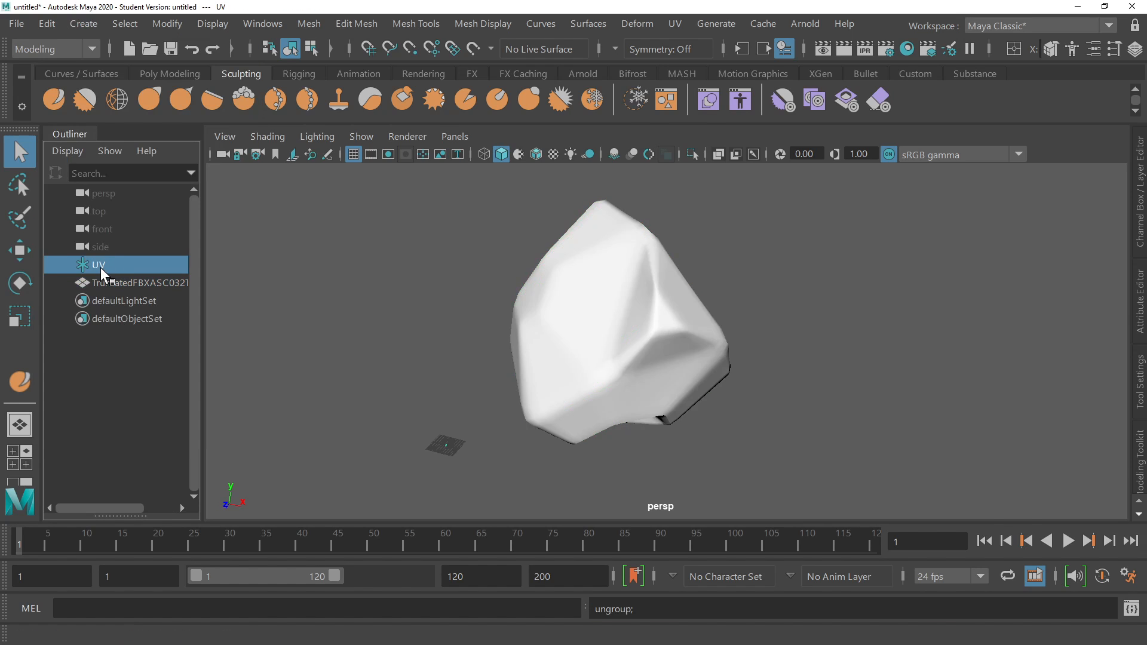
{"action": "key", "text": "Delete"}
Rename the imported mesh as Tetra.
{"action": "left_click", "coordinate": [117, 263]}
{"action": "double_click", "coordinate": [117, 263]}
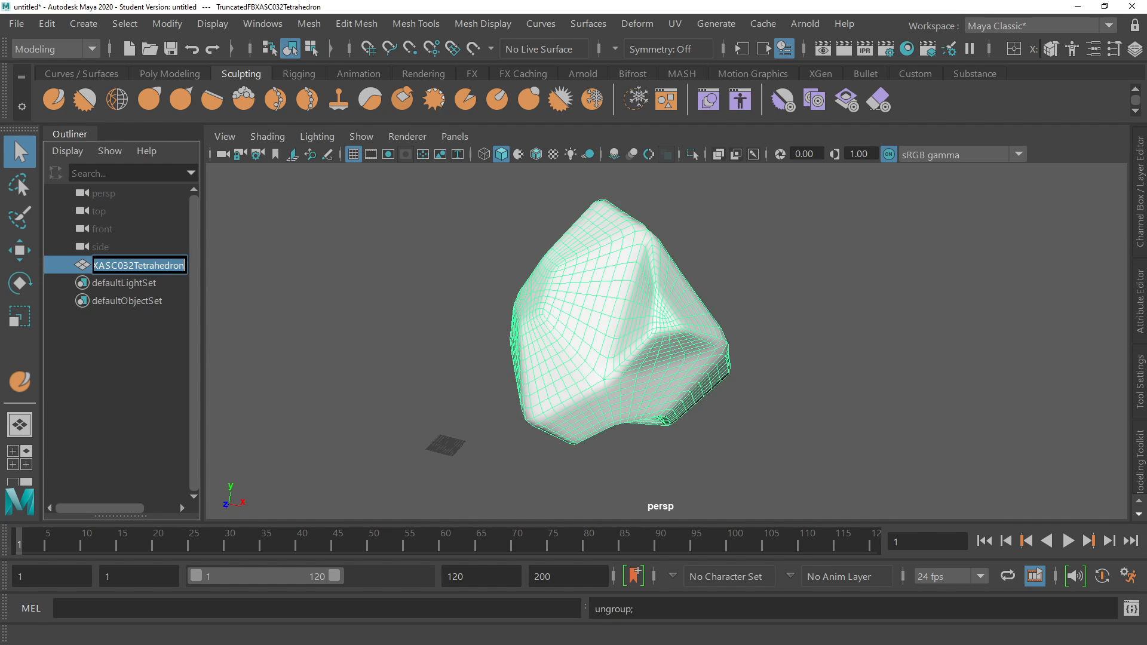
{"action": "type", "text": "Tetra"}
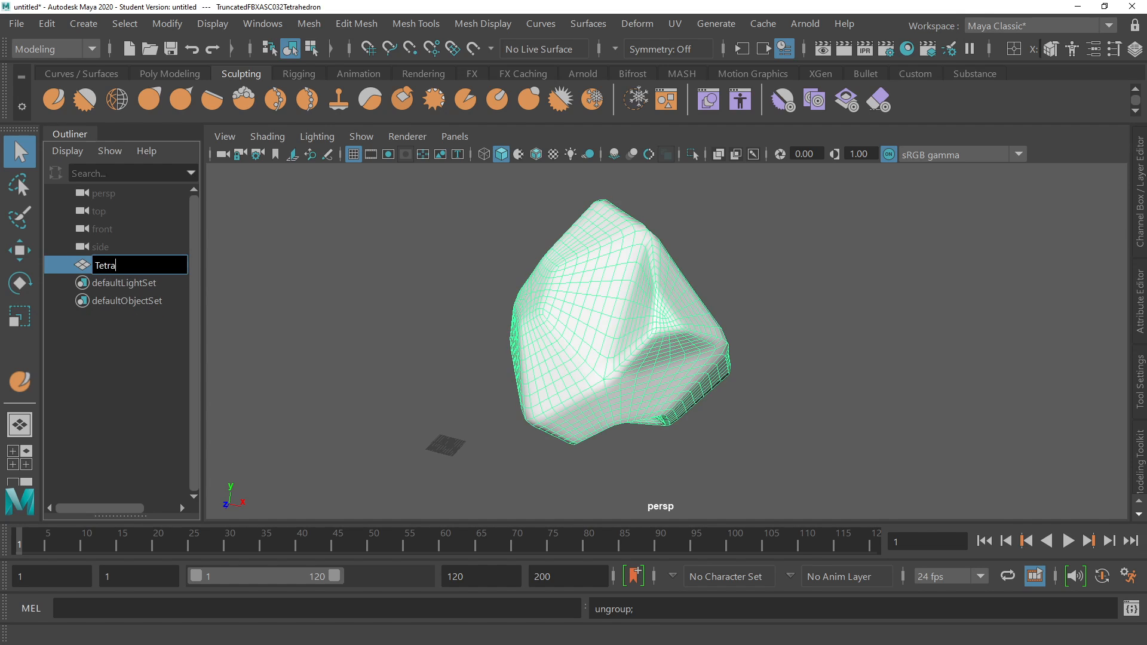
{"action": "key", "text": "Return"}
{"action": "left_click_drag", "start_coordinate": [897, 323], "coordinate": [693, 312], "text": "alt"}
{"action": "left_click", "coordinate": [957, 324]}
Display wireframe on the shaded Tetra mesh and switch it to smooth mesh preview.
{"action": "left_click", "coordinate": [676, 355]}
{"action": "left_click", "coordinate": [534, 159]}
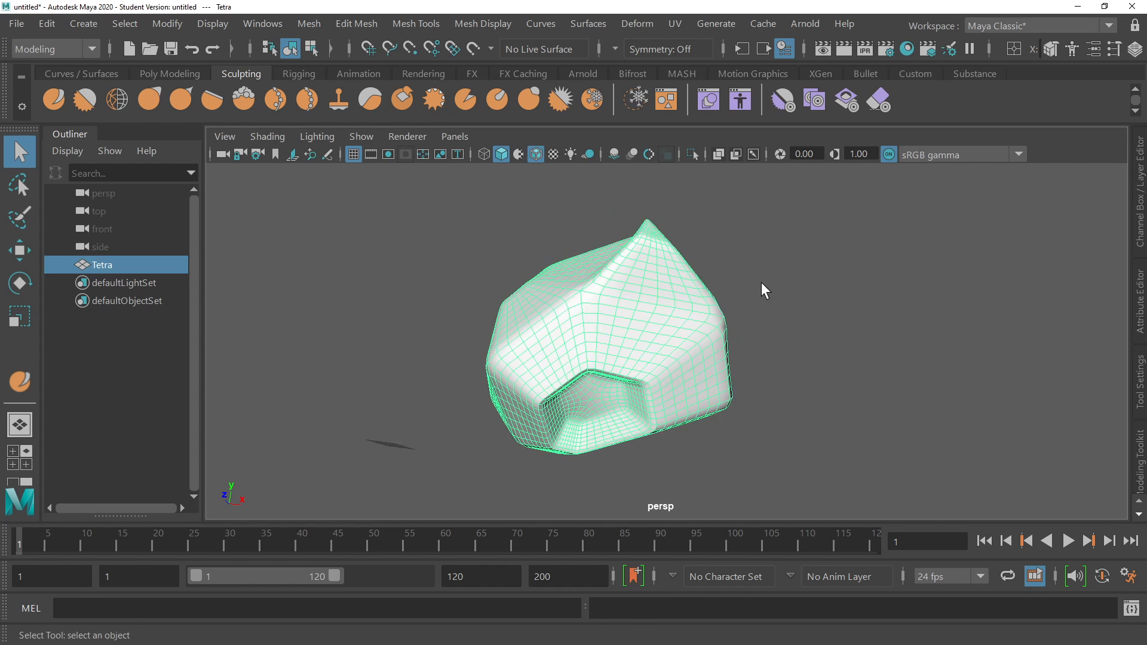
{"action": "mouse_move", "coordinate": [761, 282]}
{"action": "left_mouse_down", "text": "alt"}
{"action": "mouse_move", "coordinate": [793, 289]}
{"action": "mouse_move", "coordinate": [677, 313]}
{"action": "mouse_move", "coordinate": [702, 293]}
{"action": "left_mouse_up", "text": "alt"}
{"action": "left_click", "coordinate": [793, 289]}
{"action": "left_click", "coordinate": [696, 315]}
{"action": "key", "text": "3"}
{"action": "left_click", "coordinate": [926, 246]}
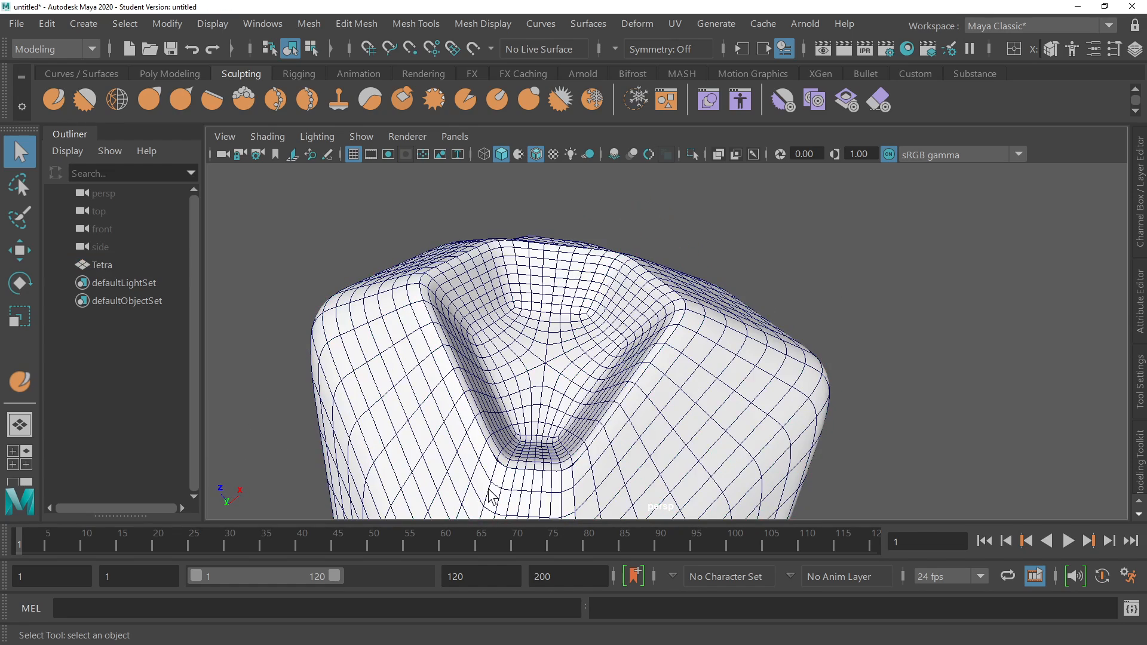
Merge the vertices of the Tetra mesh and return to the Select tool.
{"action": "left_click", "coordinate": [569, 457]}
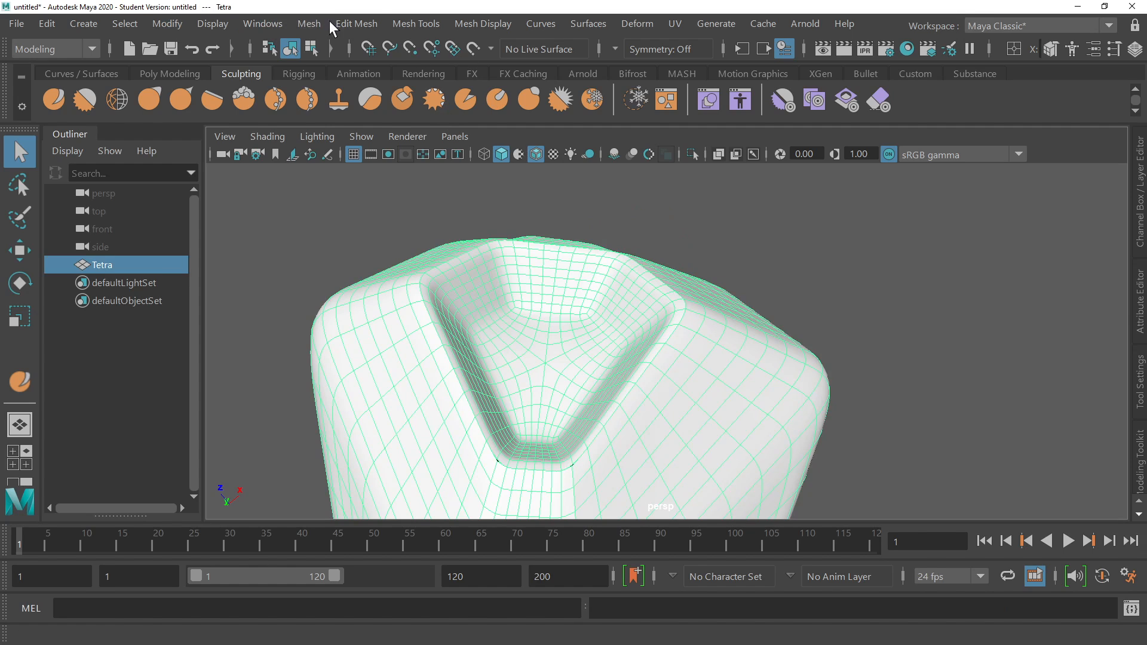
{"action": "left_click", "coordinate": [349, 20]}
{"action": "mouse_move", "coordinate": [343, 24]}
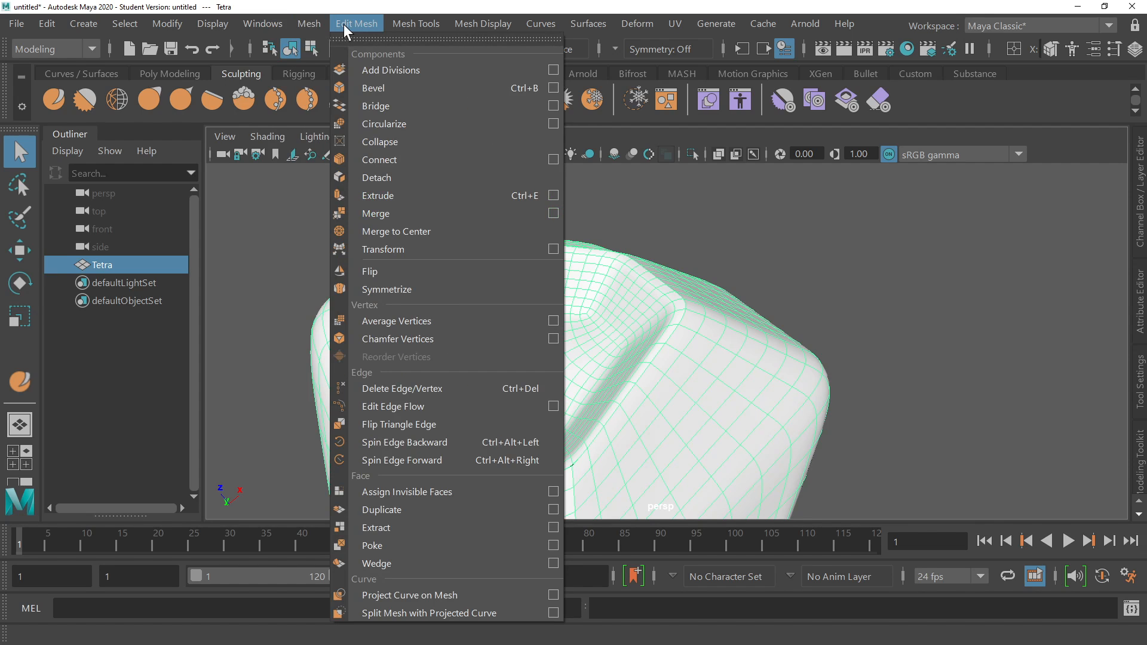
{"action": "left_click", "coordinate": [398, 215]}
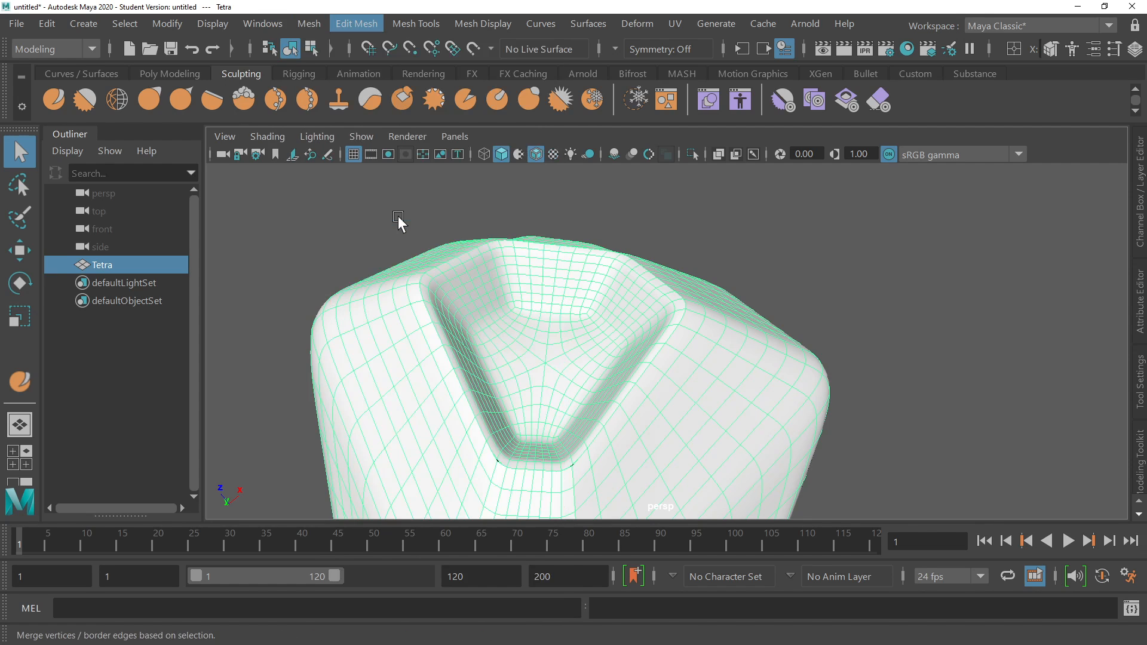
{"action": "left_click", "coordinate": [650, 242]}
{"action": "left_click", "coordinate": [18, 150]}
Apply Smooth to the Tetra mesh with 1 division, then close the Modeling Toolkit.
{"action": "left_click_drag", "start_coordinate": [708, 326], "coordinate": [696, 406], "text": "alt"}
{"action": "left_click", "coordinate": [682, 354]}
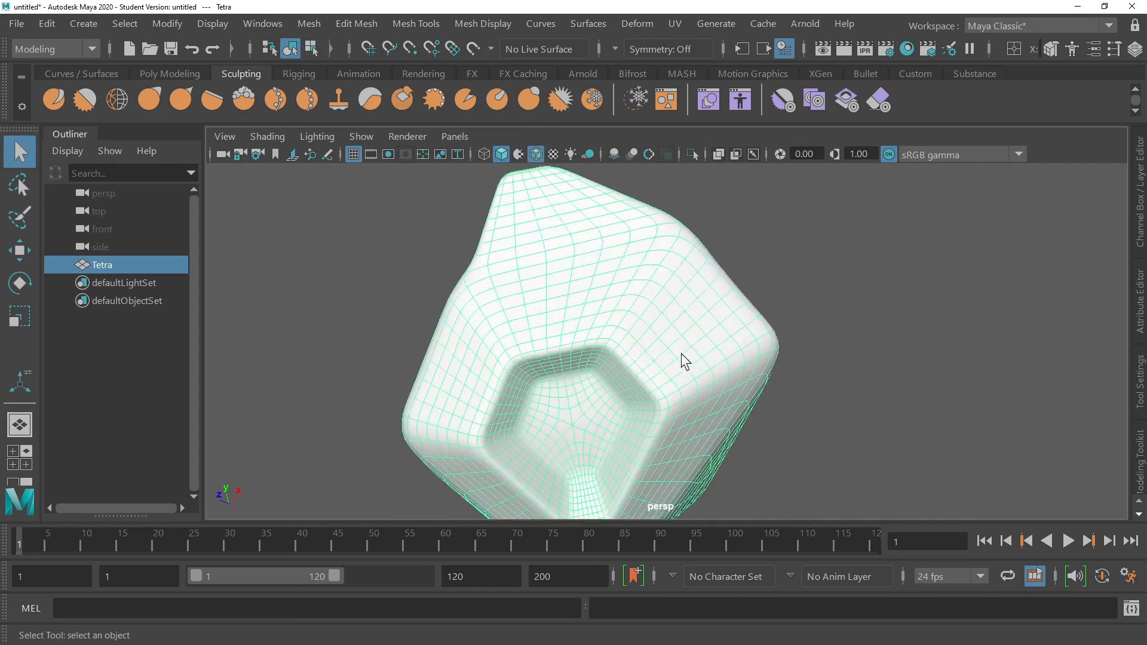
{"action": "left_click_drag", "start_coordinate": [684, 362], "coordinate": [1095, 340], "text": "alt"}
{"action": "key", "text": "f"}
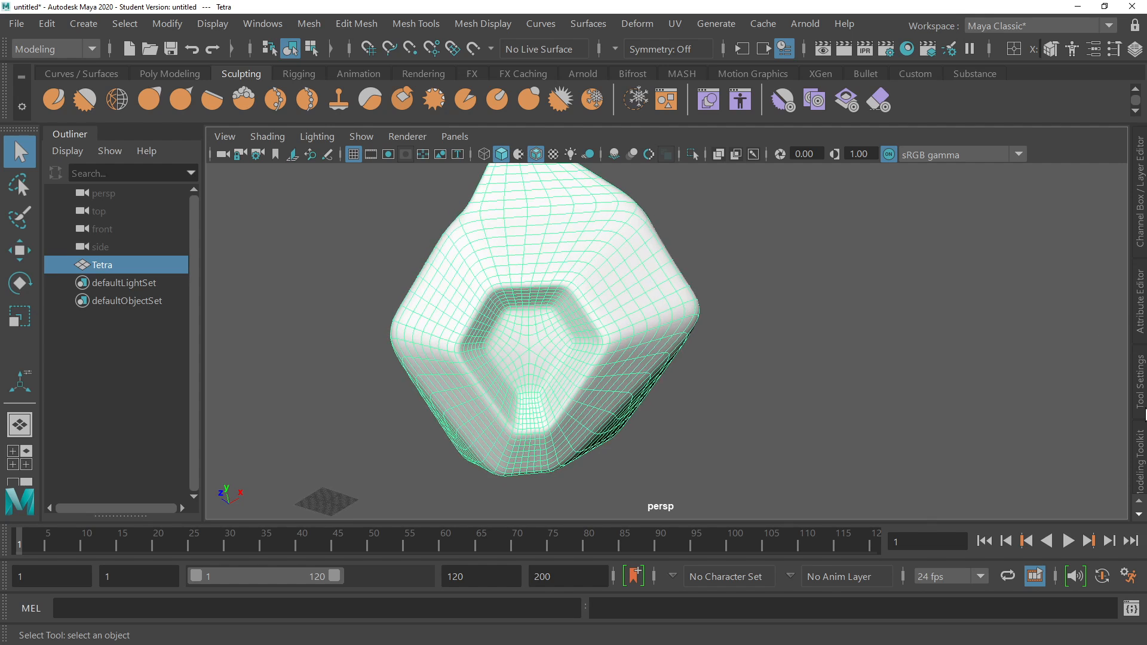
{"action": "left_click", "coordinate": [1140, 444]}
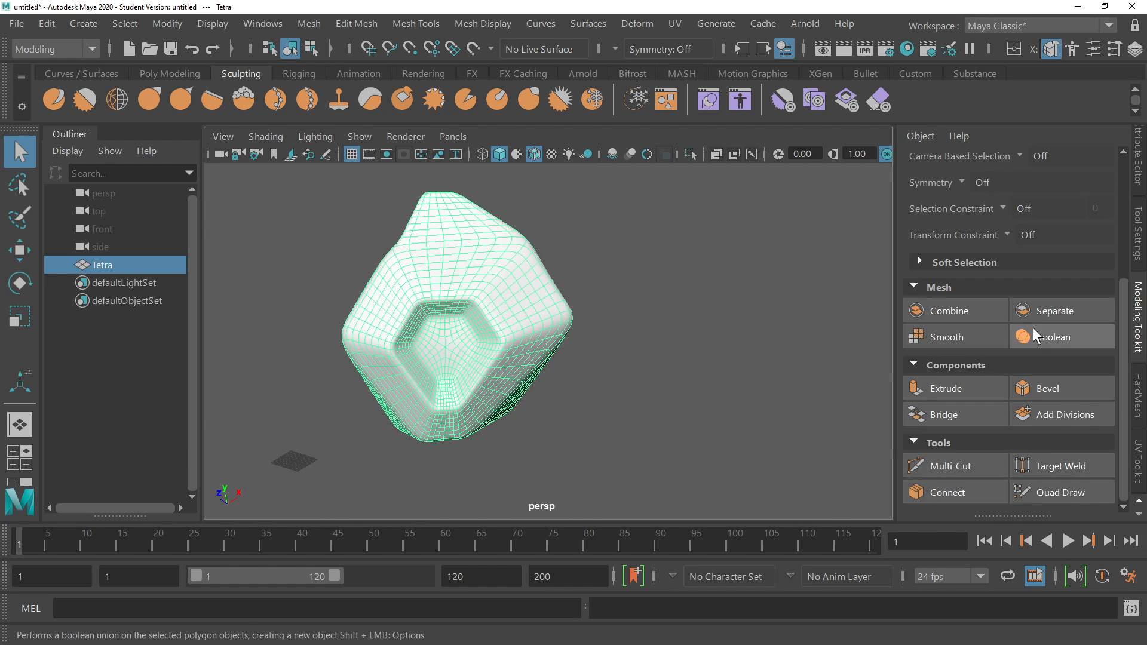
{"action": "left_click", "coordinate": [952, 337]}
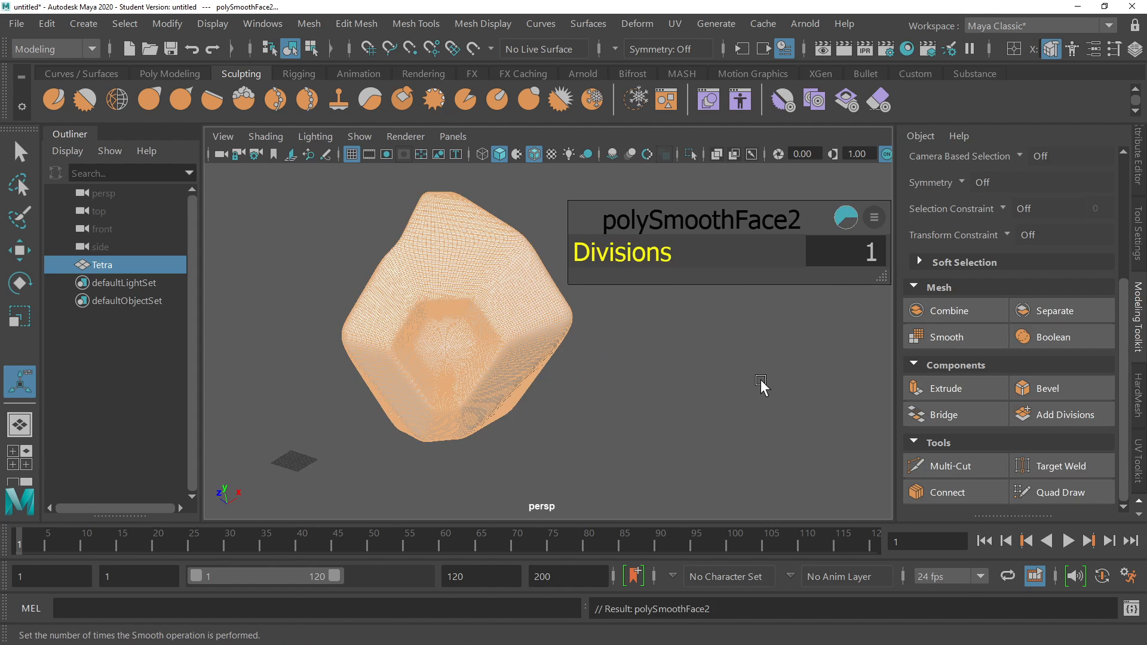
{"action": "left_click", "coordinate": [827, 319]}
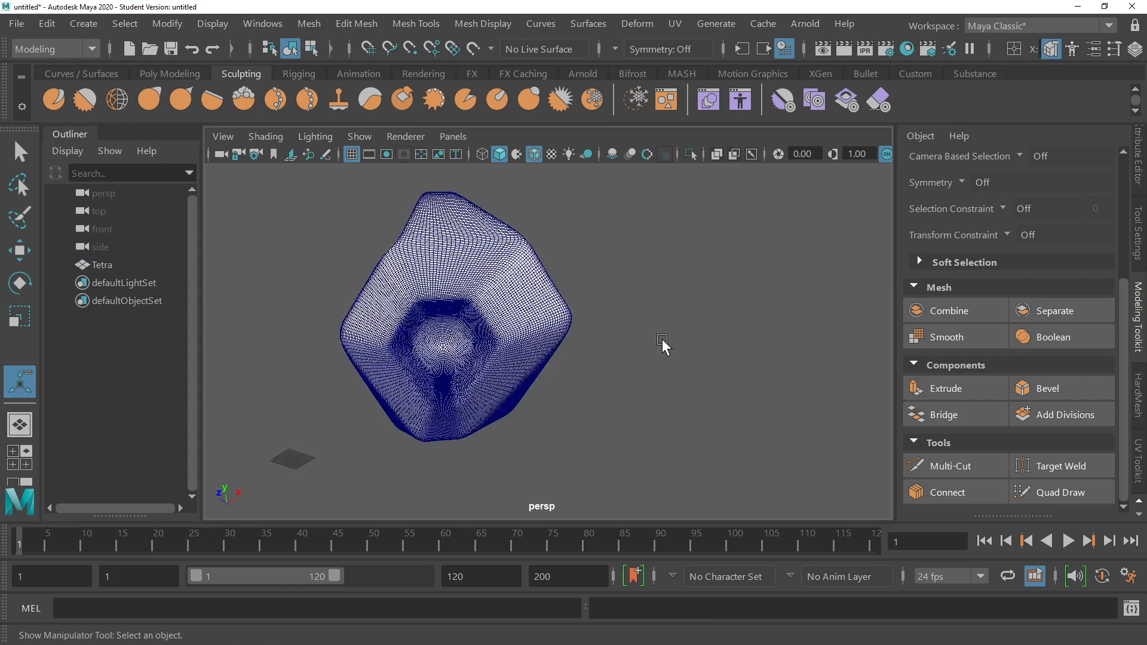
{"action": "left_click_drag", "start_coordinate": [662, 339], "coordinate": [532, 296], "text": "alt"}
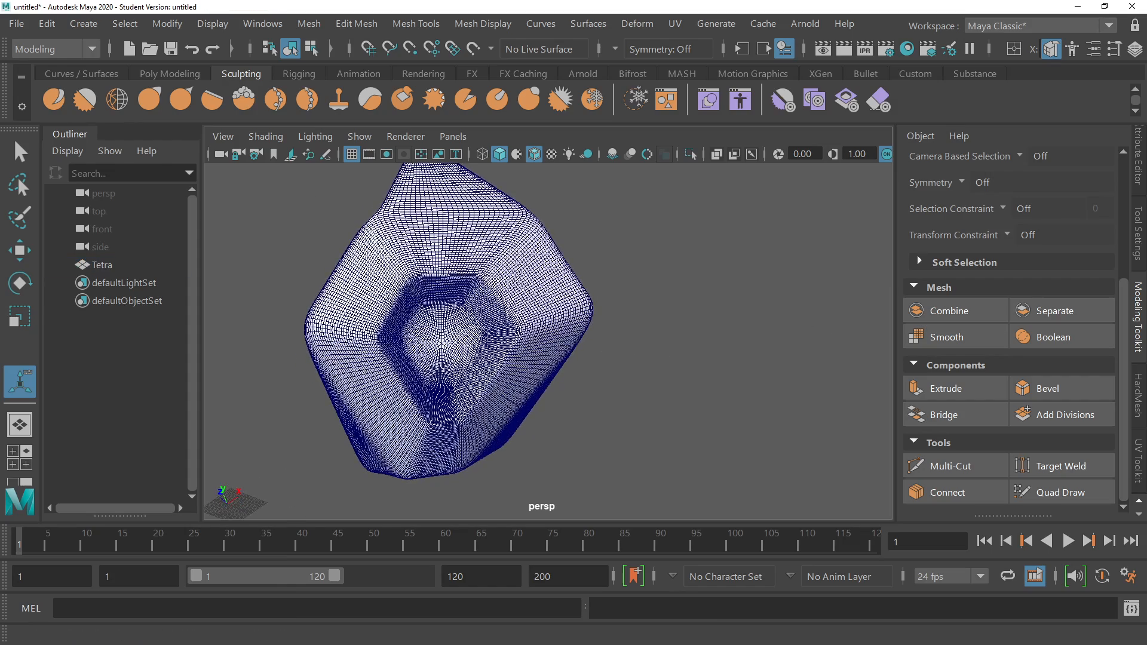
{"action": "left_click", "coordinate": [19, 153]}
{"action": "left_click", "coordinate": [586, 298]}
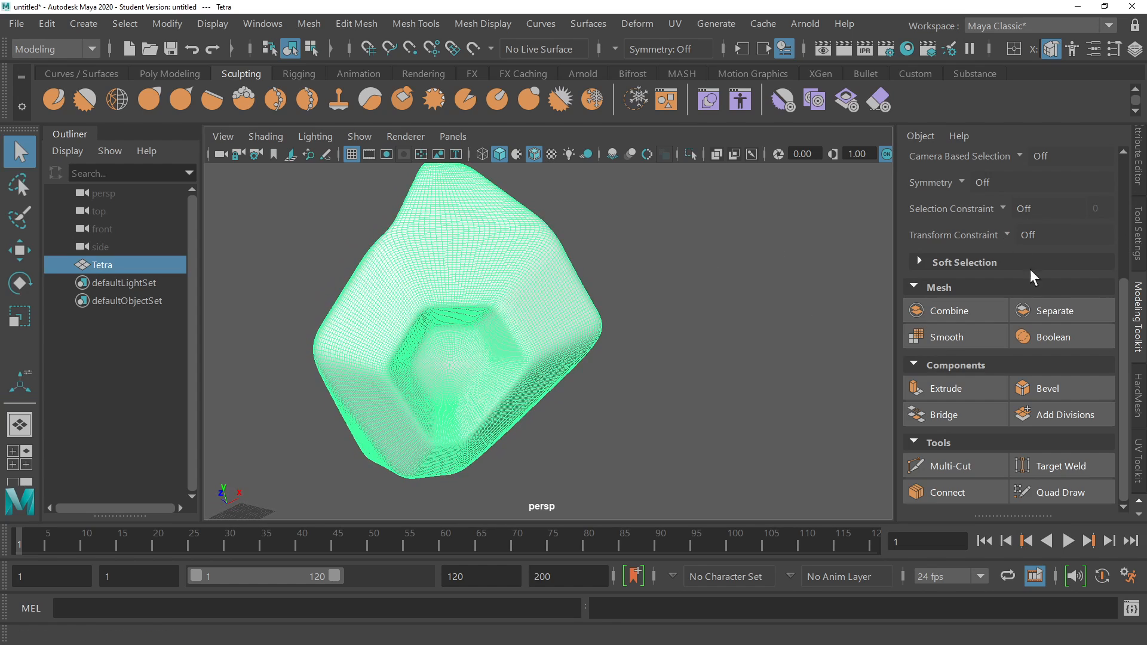
{"action": "left_click", "coordinate": [1138, 321]}
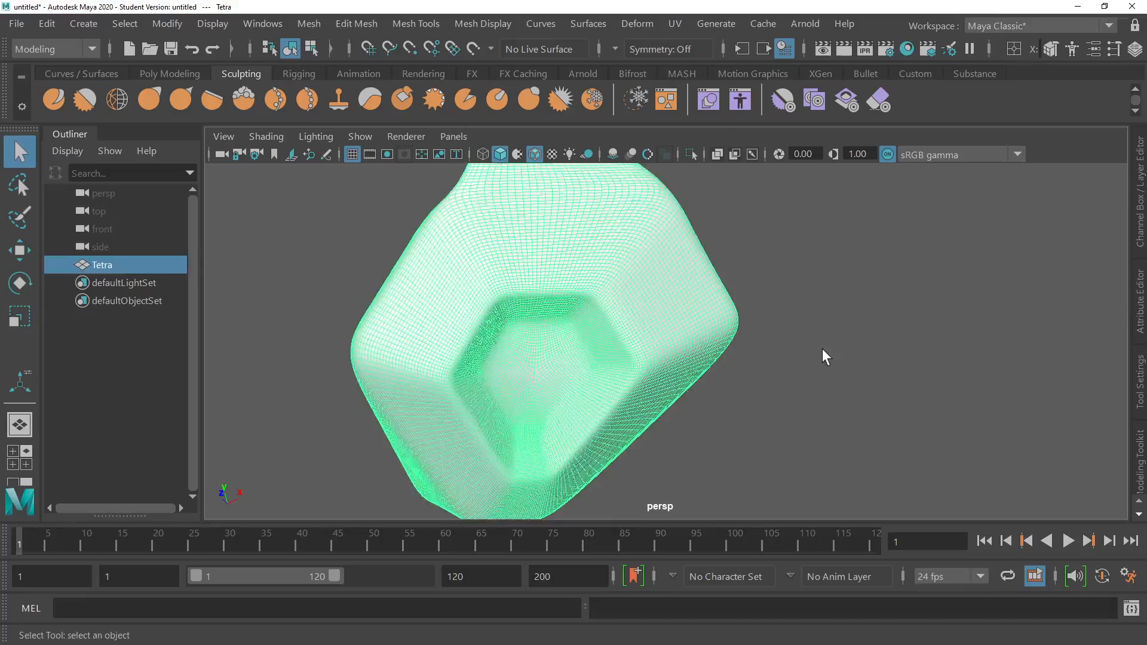
Examine the smoothed Tetra mesh's UV shells in the UV Editor beside the model, and close the editor.
{"action": "left_click", "coordinate": [822, 349]}
{"action": "left_click_drag", "start_coordinate": [822, 349], "coordinate": [604, 304], "text": "alt"}
{"action": "left_click", "coordinate": [604, 304]}
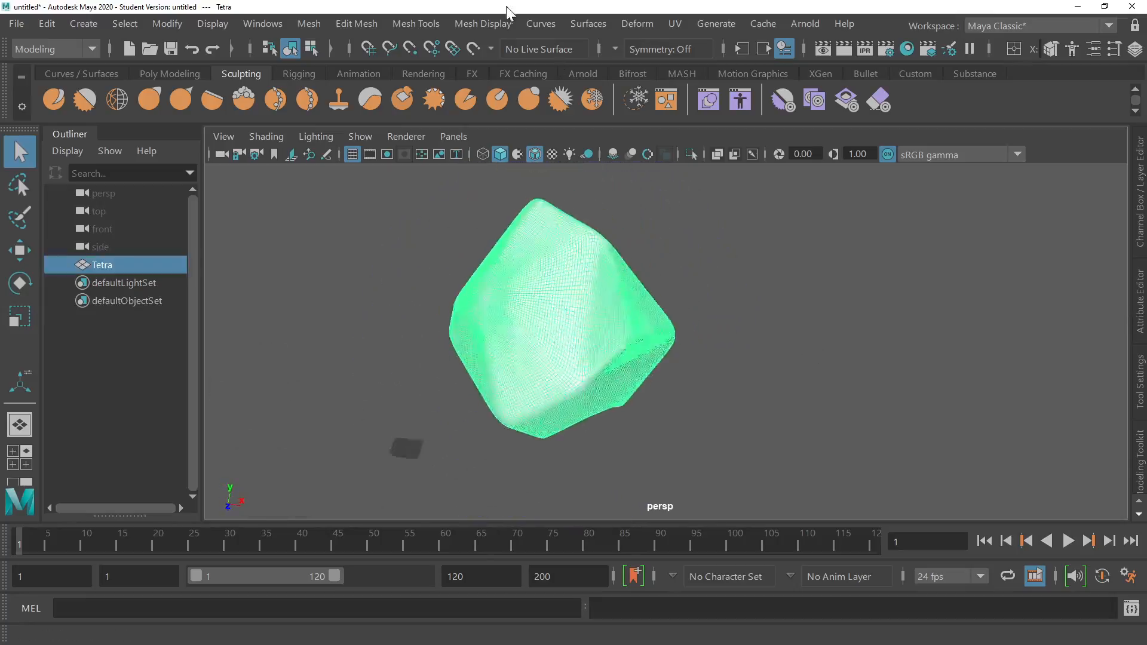
{"action": "left_click", "coordinate": [674, 23]}
{"action": "left_click", "coordinate": [692, 50]}
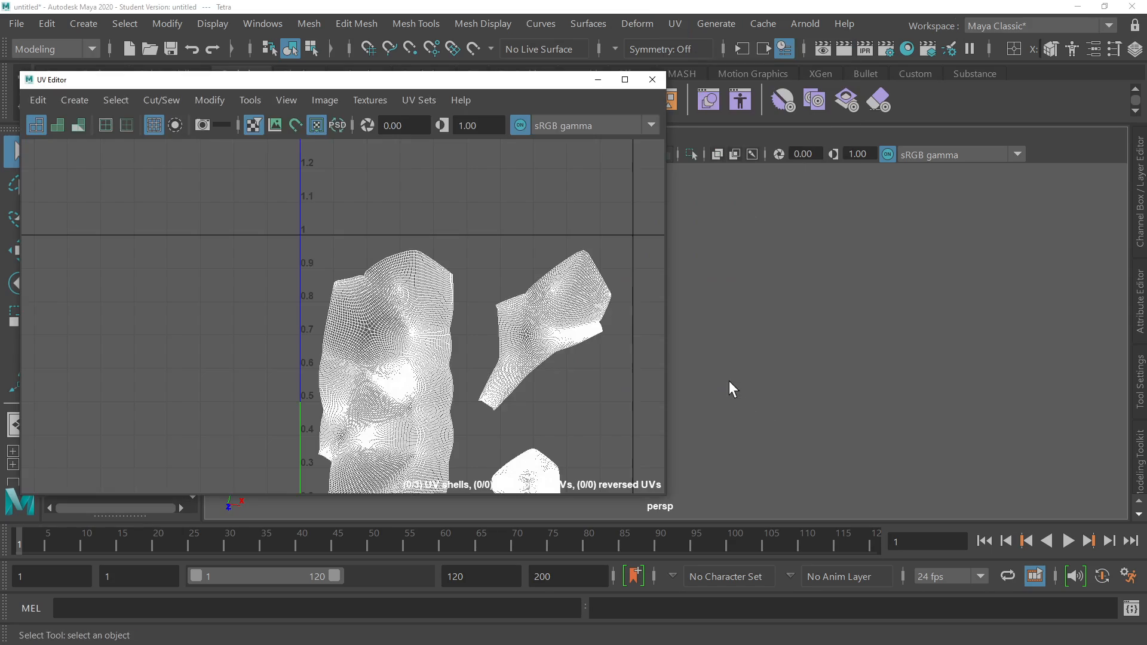
{"action": "scroll", "coordinate": [389, 412], "scroll_direction": "down", "scroll_amount": 3}
{"action": "scroll", "coordinate": [386, 411], "scroll_direction": "up", "scroll_amount": 8}
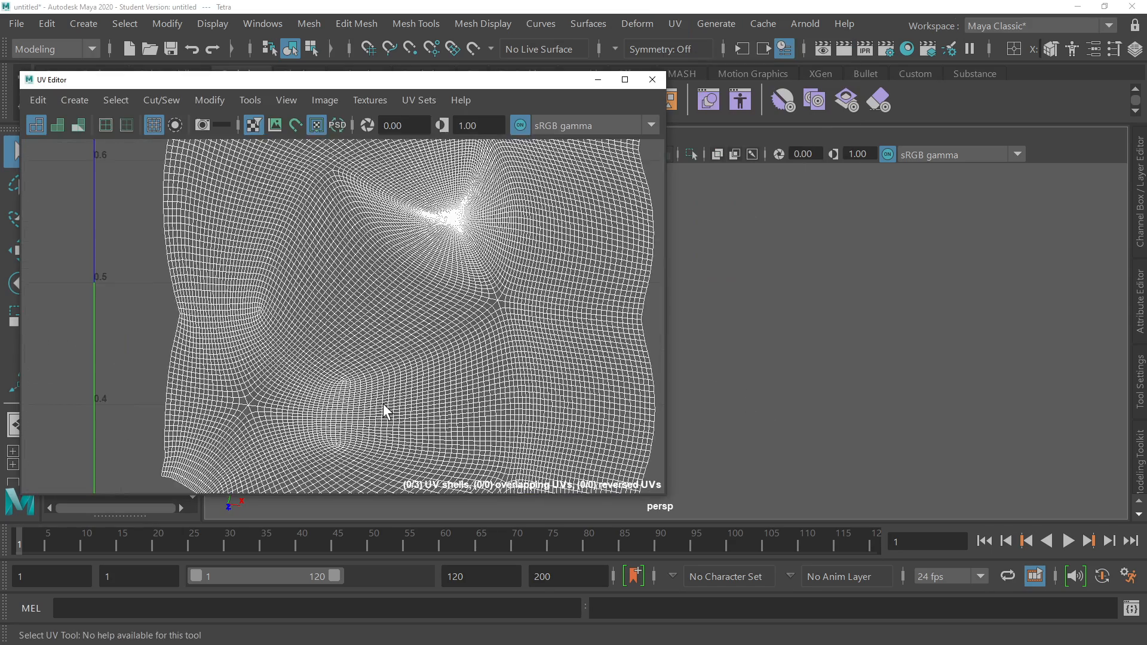
{"action": "scroll", "coordinate": [386, 411], "scroll_direction": "down", "scroll_amount": 4}
{"action": "scroll", "coordinate": [424, 348], "scroll_direction": "down", "scroll_amount": 1}
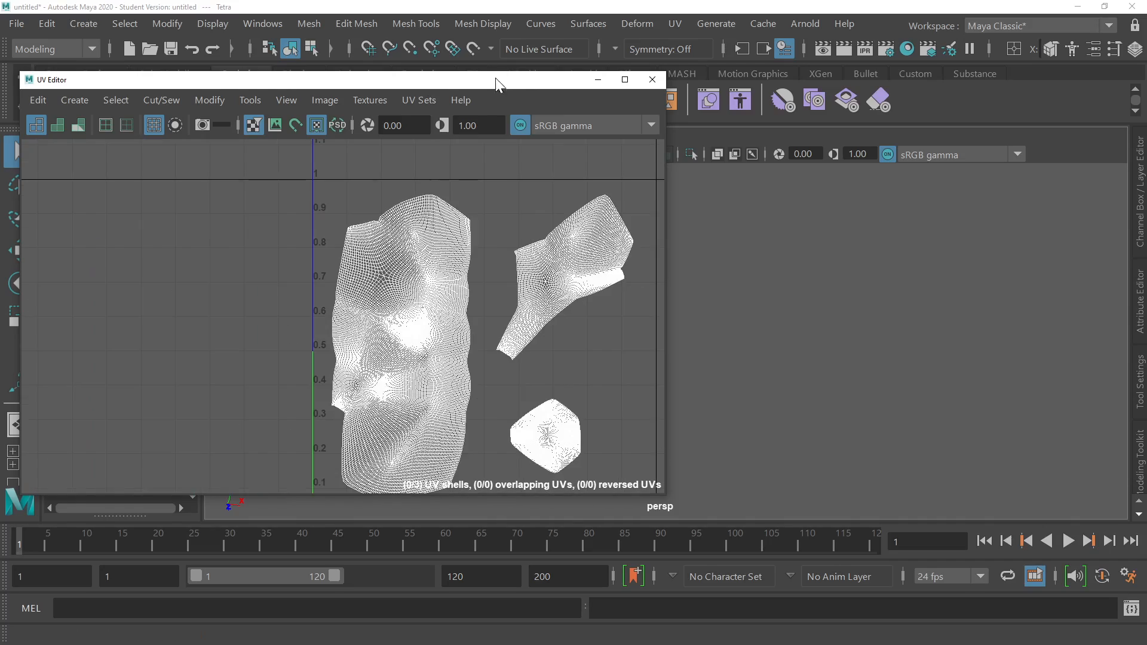
{"action": "left_click_drag", "start_coordinate": [496, 84], "coordinate": [994, 90]}
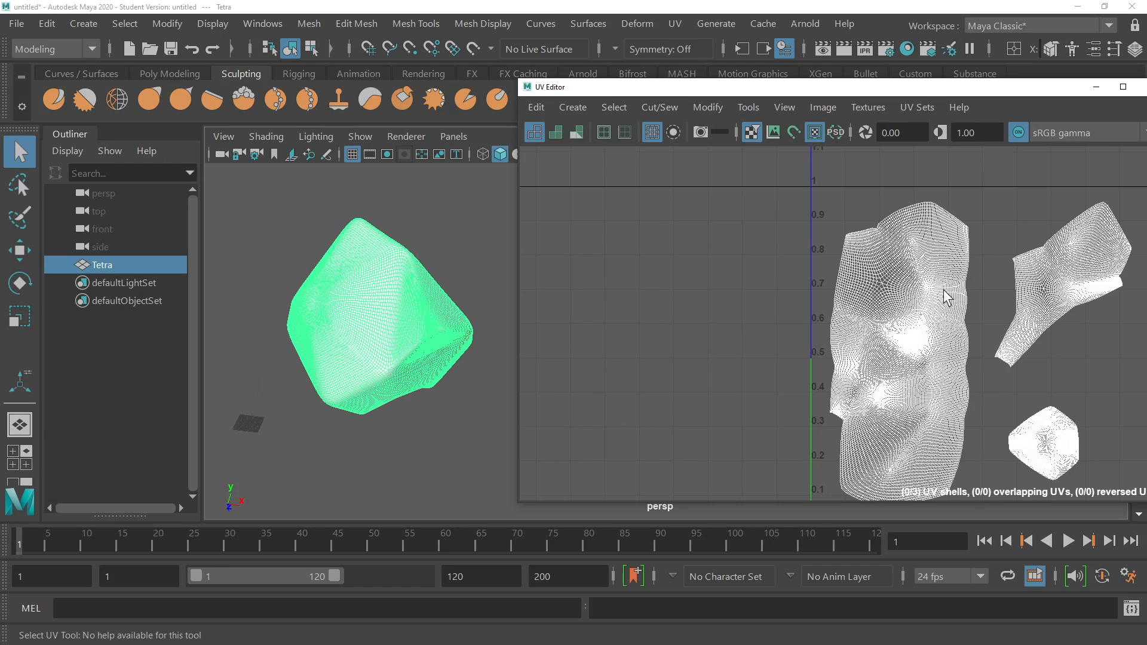
{"action": "left_click_drag", "start_coordinate": [1061, 89], "coordinate": [939, 84]}
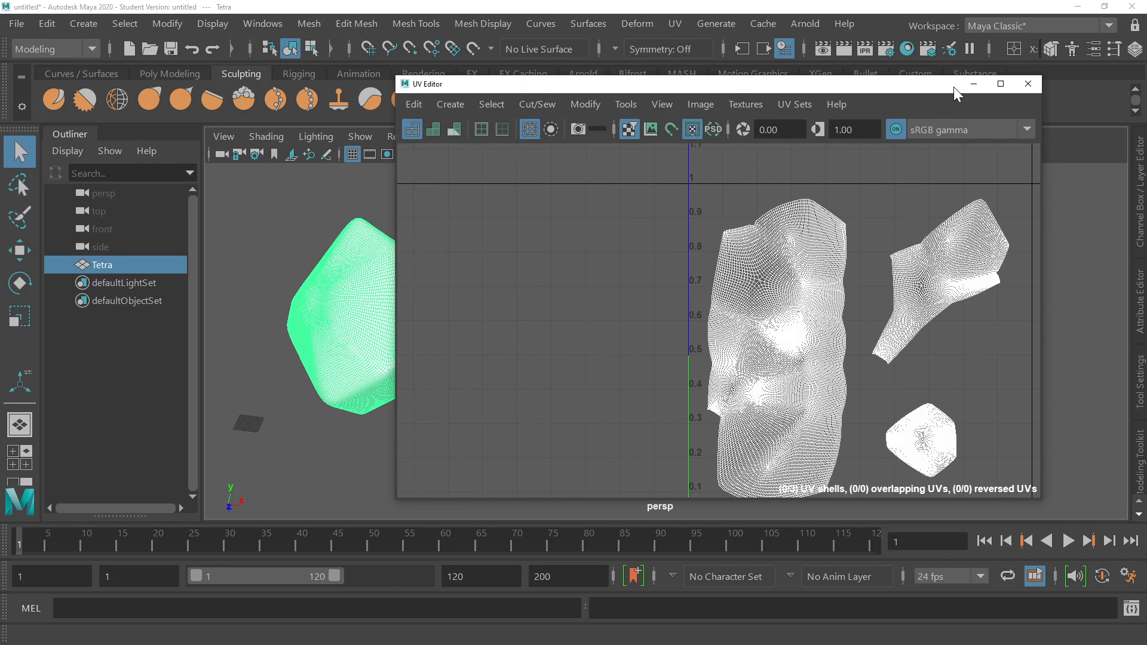
{"action": "left_click", "coordinate": [1027, 83]}
{"action": "left_click", "coordinate": [567, 306]}
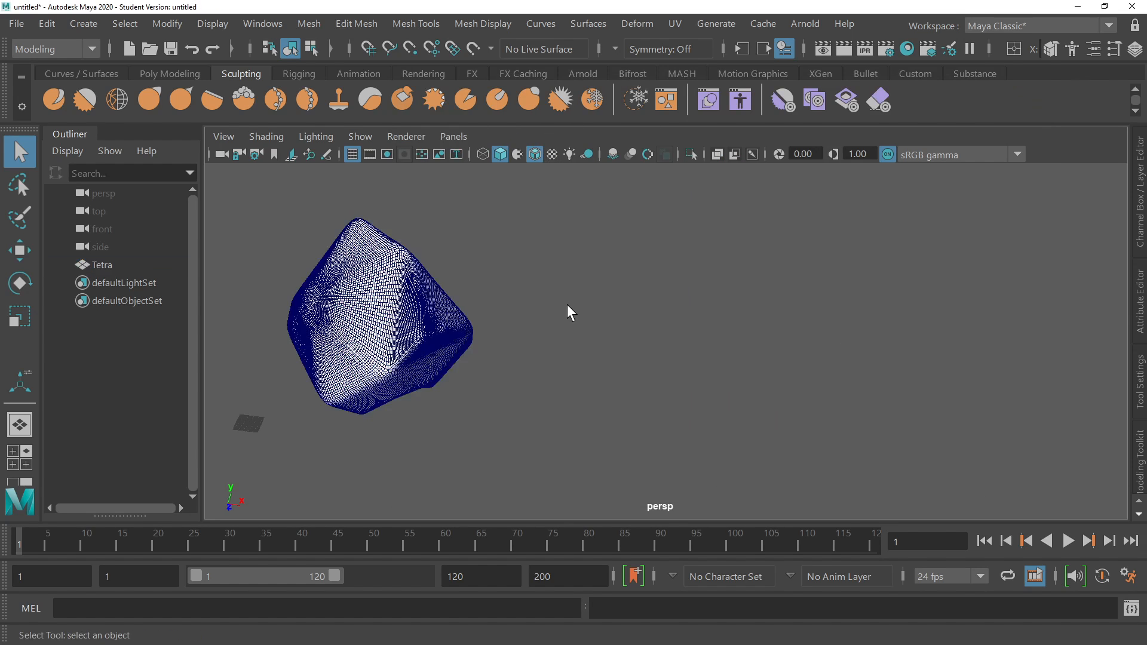
Select and frame the Tetra mesh, start the Sculpt tool on it, and show the tool's settings.
{"action": "left_click", "coordinate": [441, 328]}
{"action": "key", "text": "f"}
{"action": "left_click", "coordinate": [911, 307]}
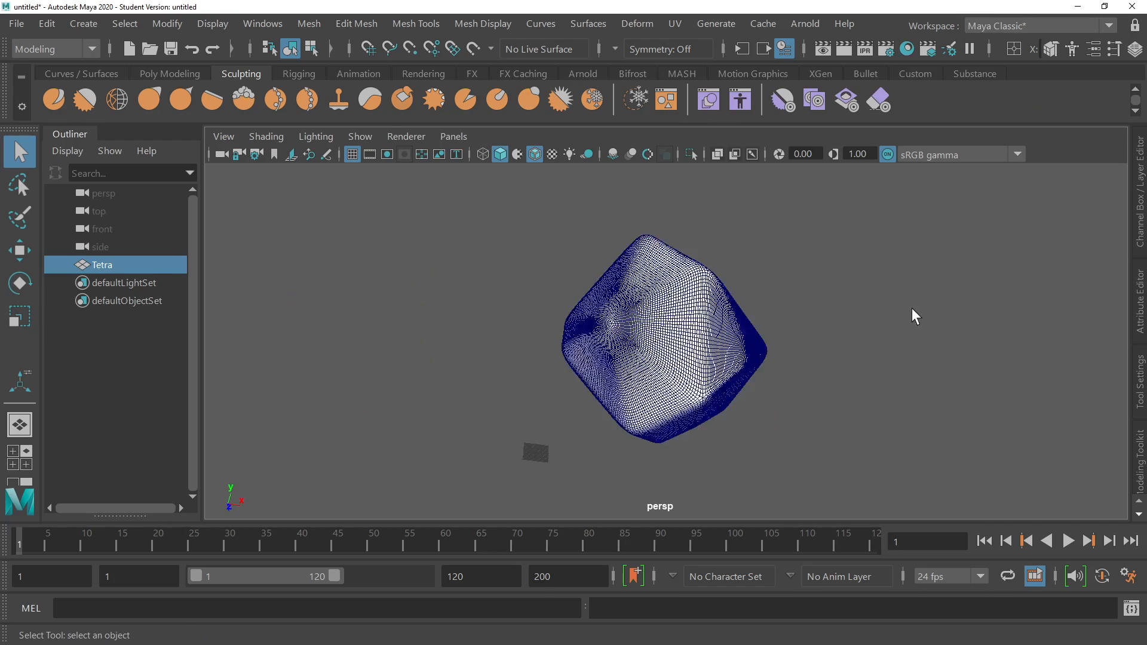
{"action": "left_click_drag", "start_coordinate": [912, 307], "coordinate": [770, 355], "text": "alt"}
{"action": "left_click", "coordinate": [653, 345]}
{"action": "left_click_drag", "start_coordinate": [653, 345], "coordinate": [777, 281], "text": "alt"}
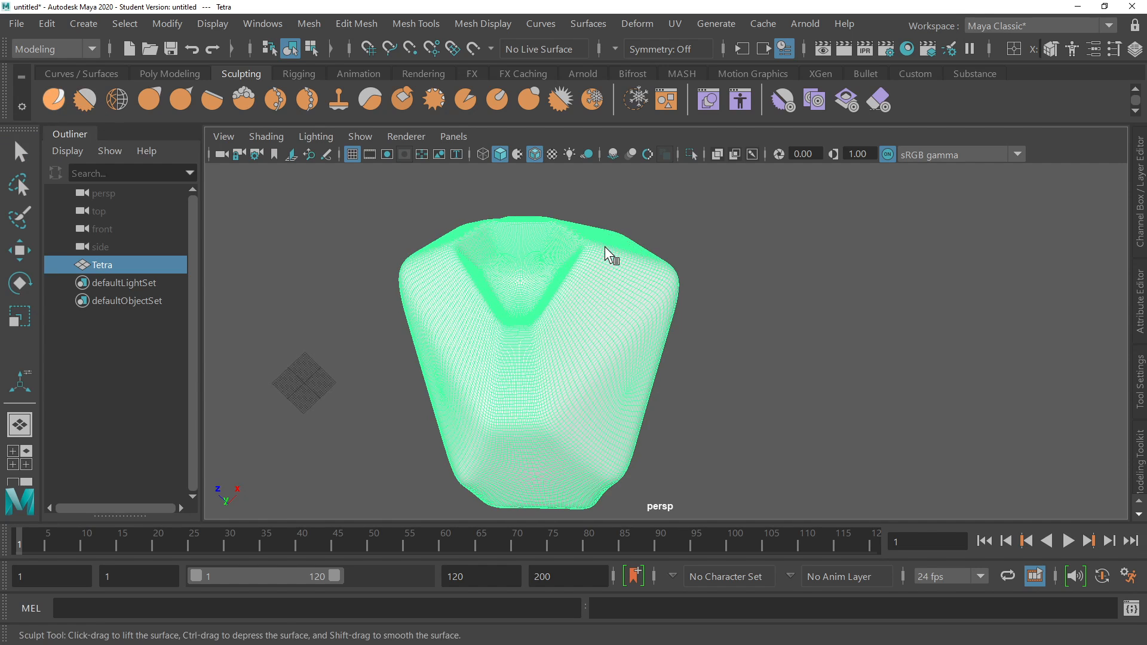
{"action": "mouse_move", "coordinate": [667, 244]}
{"action": "left_mouse_down", "text": "alt"}
{"action": "mouse_move", "coordinate": [684, 233]}
{"action": "mouse_move", "coordinate": [669, 245]}
{"action": "left_mouse_up", "text": "alt"}
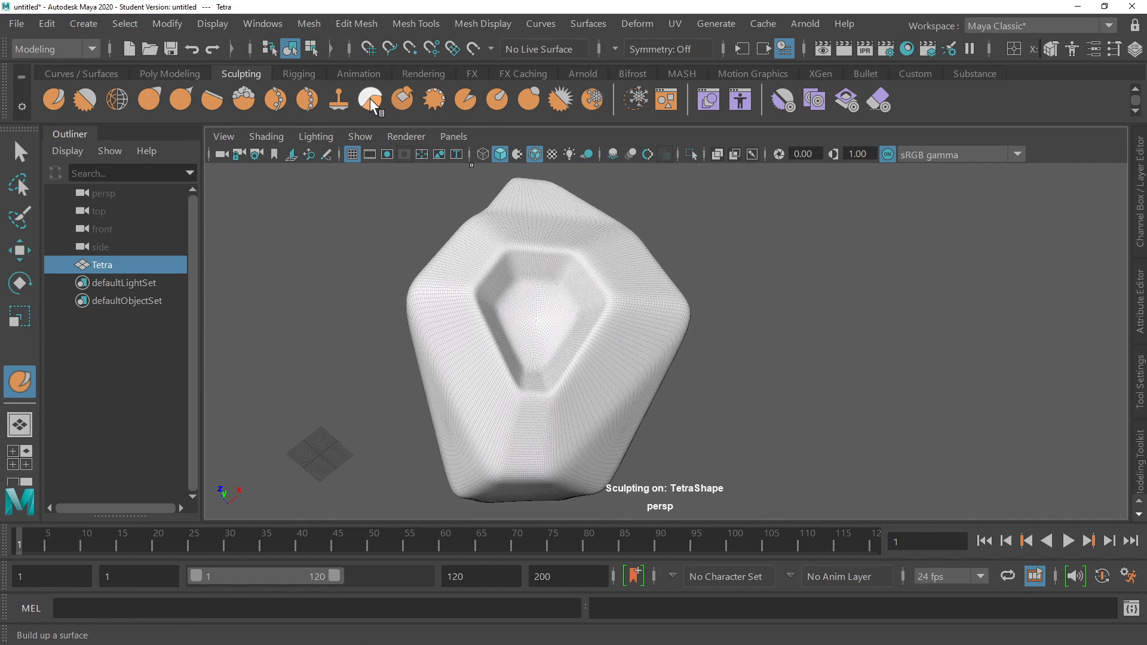
{"action": "left_click", "coordinate": [1139, 386]}
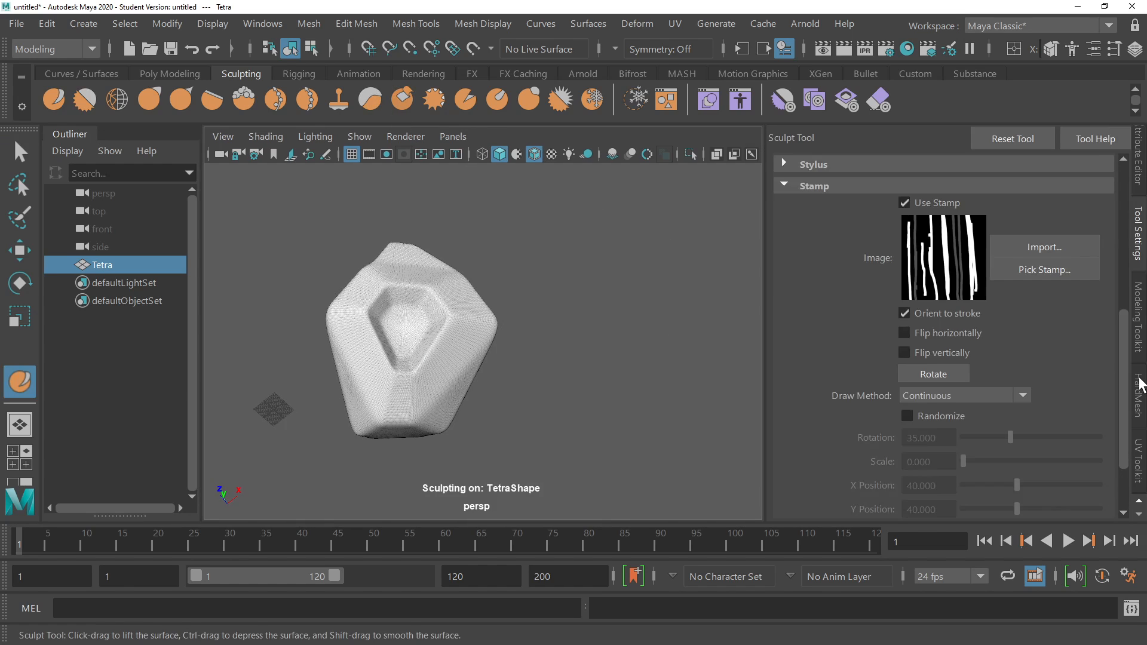
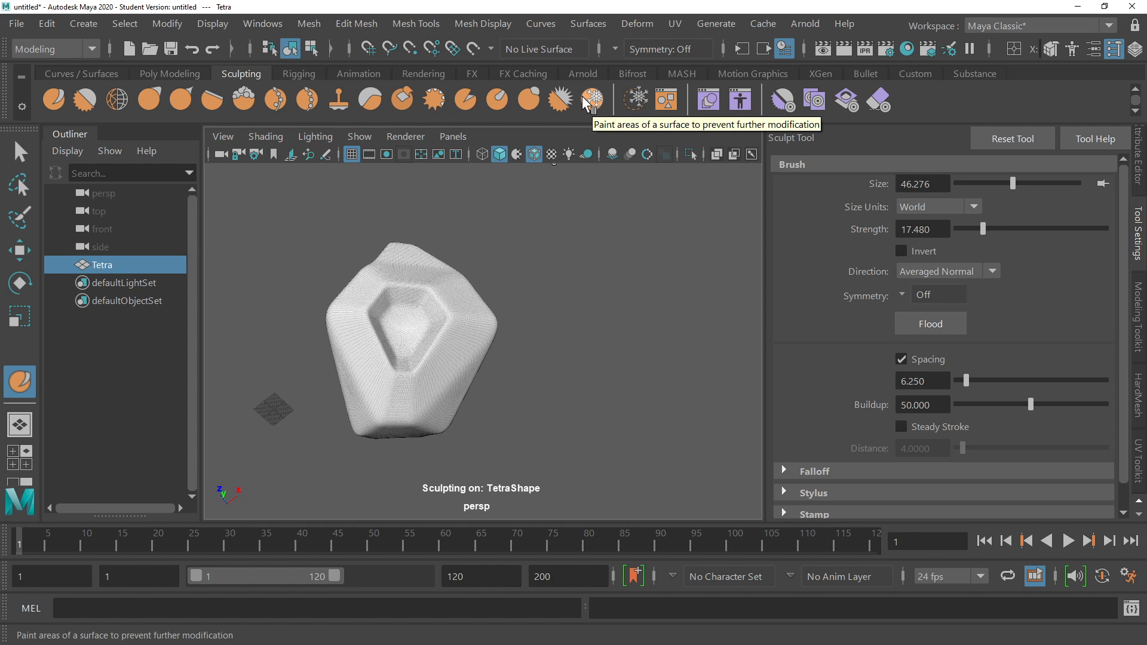
Set up the Freeze tool with Steady Stroke off and a brush size of 16.667.
{"action": "left_click", "coordinate": [585, 103]}
{"action": "left_click_drag", "start_coordinate": [466, 274], "coordinate": [433, 245], "text": "alt"}
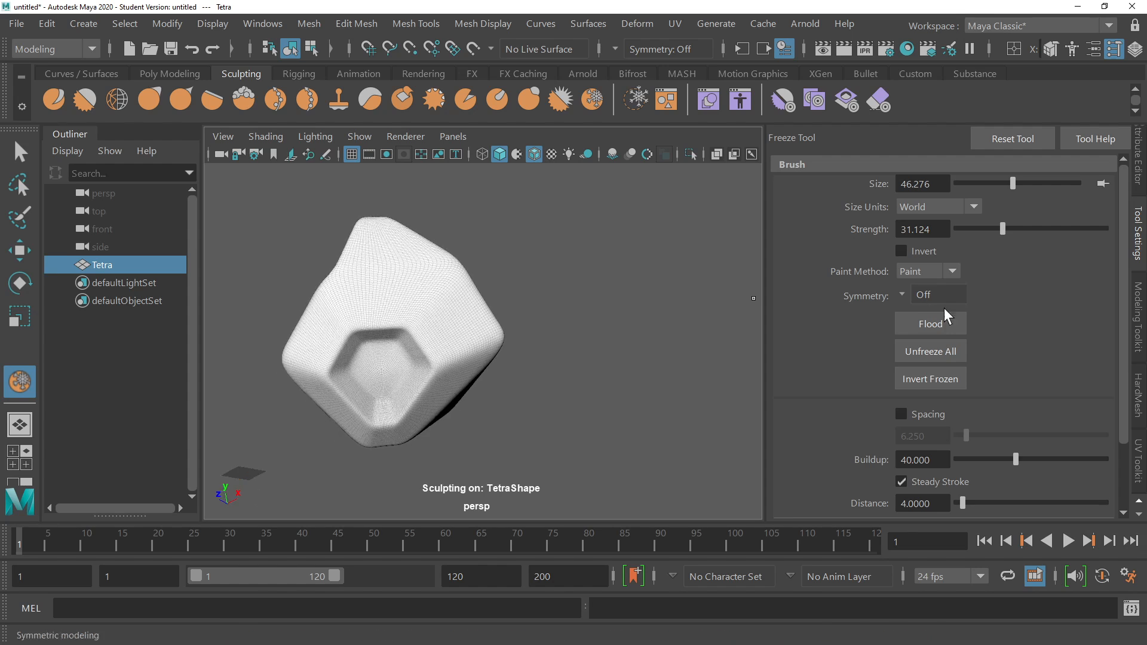
{"action": "scroll", "coordinate": [967, 347], "scroll_direction": "down", "scroll_amount": 3}
{"action": "left_click", "coordinate": [815, 493]}
{"action": "scroll", "coordinate": [902, 469], "scroll_direction": "down", "scroll_amount": 5}
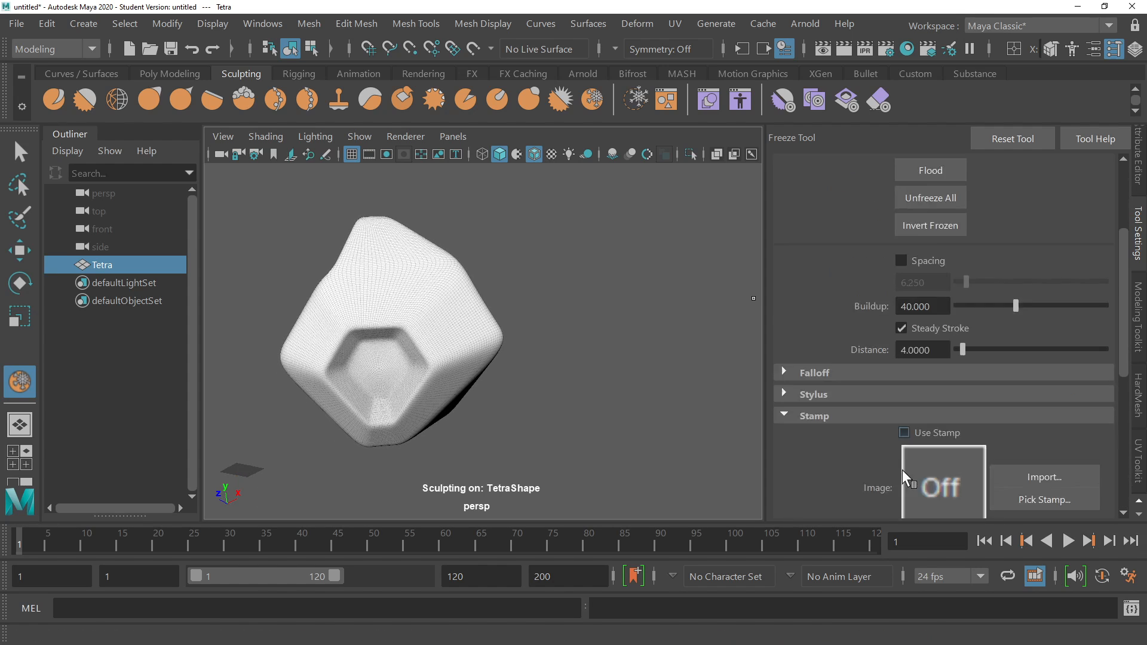
{"action": "scroll", "coordinate": [899, 400], "scroll_direction": "up", "scroll_amount": 8}
{"action": "left_click_drag", "start_coordinate": [496, 279], "coordinate": [493, 263], "text": "alt"}
{"action": "scroll", "coordinate": [377, 287], "scroll_direction": "up", "scroll_amount": 3}
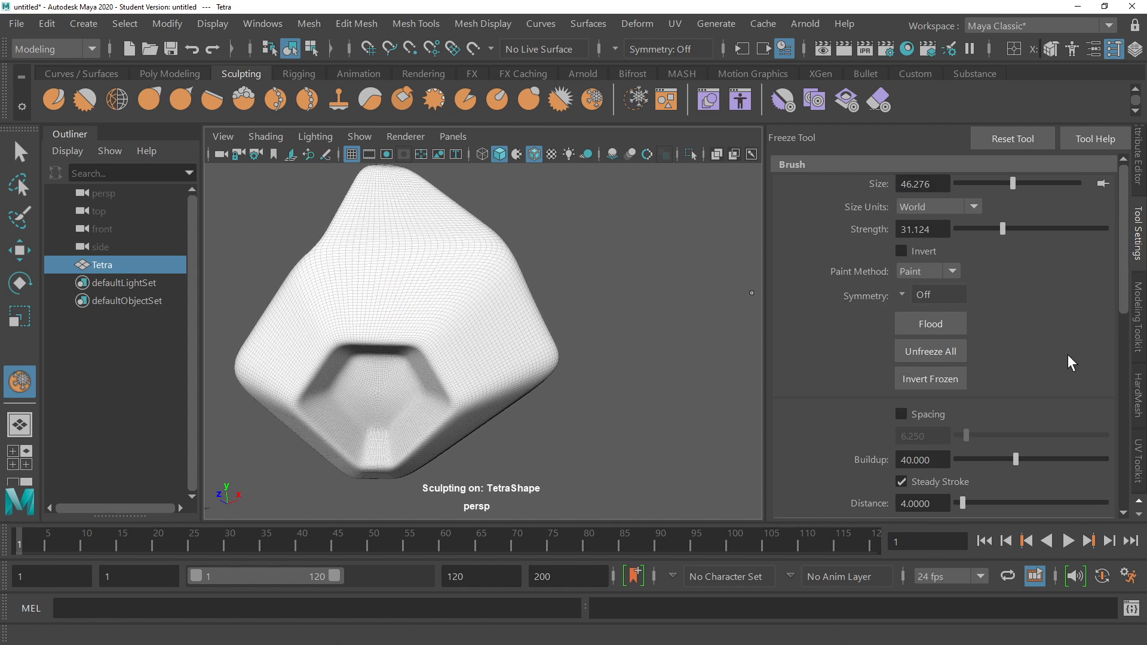
{"action": "scroll", "coordinate": [1027, 383], "scroll_direction": "down", "scroll_amount": 2}
{"action": "scroll", "coordinate": [1027, 382], "scroll_direction": "up", "scroll_amount": 2}
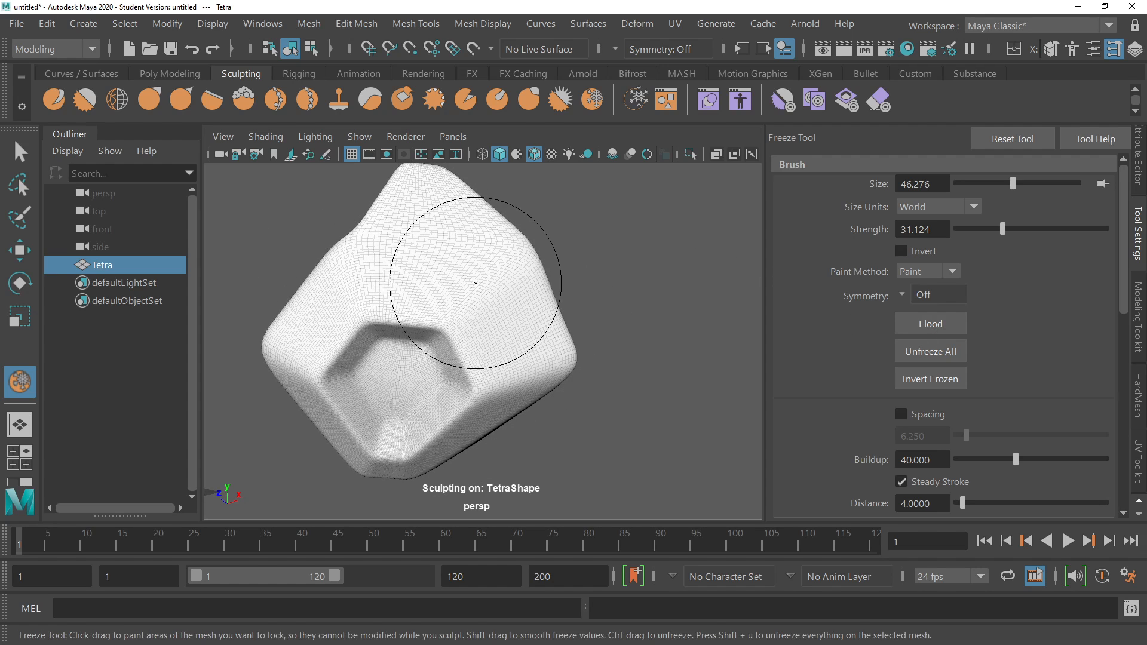
{"action": "scroll", "coordinate": [1006, 411], "scroll_direction": "down", "scroll_amount": 3}
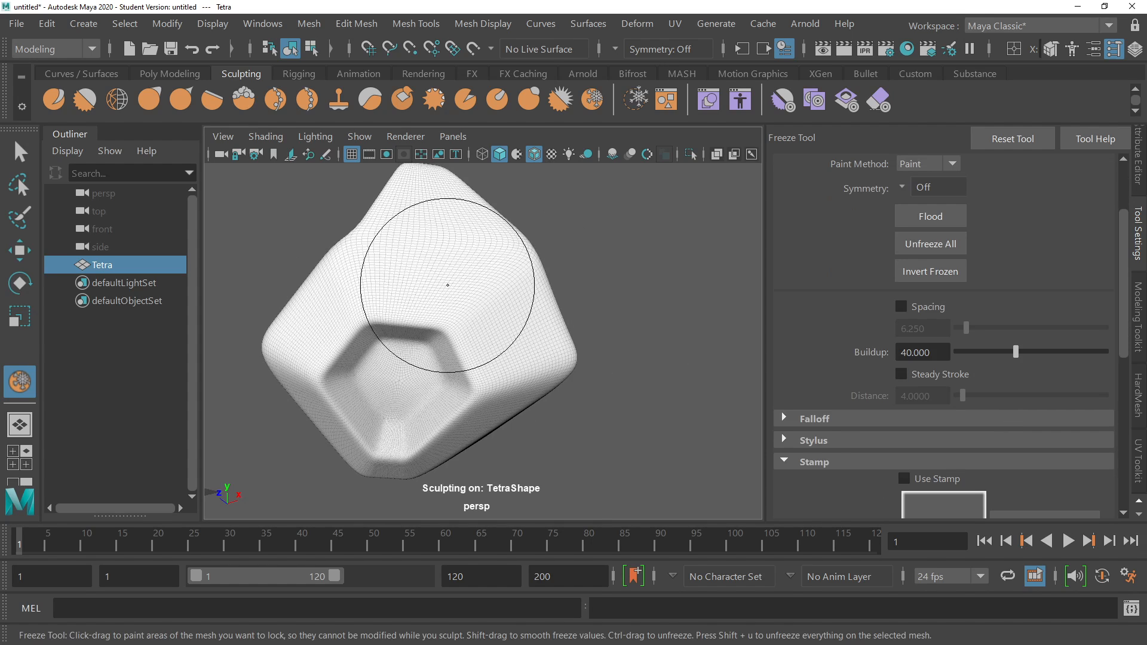
{"action": "left_click_drag", "start_coordinate": [448, 285], "coordinate": [538, 269], "text": "alt"}
{"action": "scroll", "coordinate": [1037, 337], "scroll_direction": "up", "scroll_amount": 2}
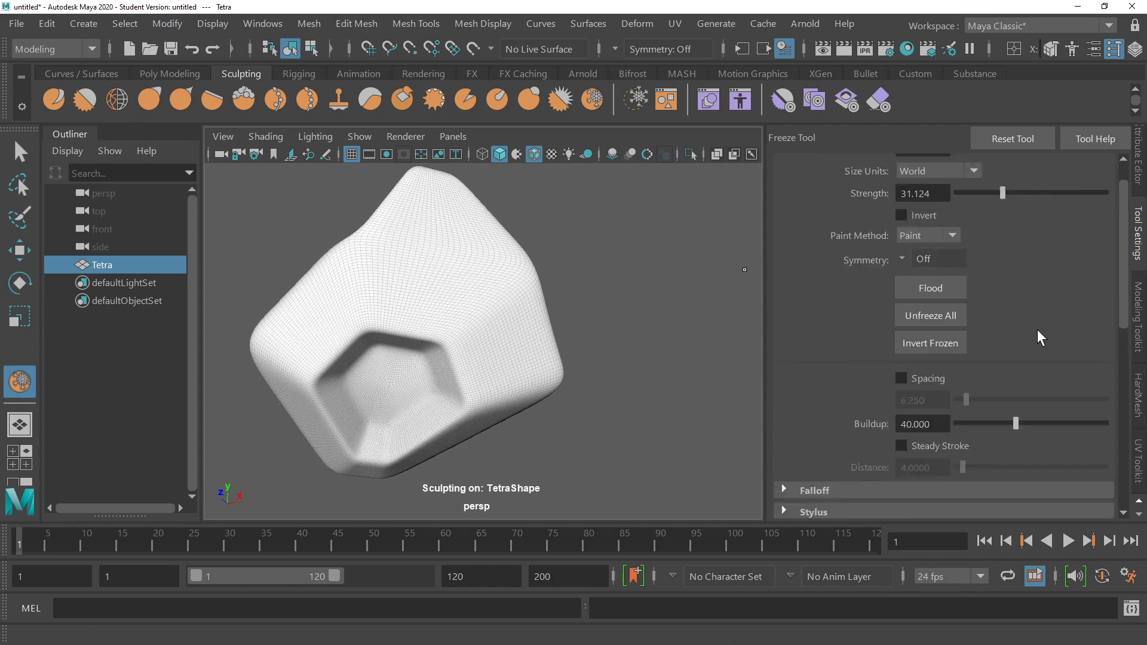
{"action": "scroll", "coordinate": [1034, 332], "scroll_direction": "up", "scroll_amount": 1}
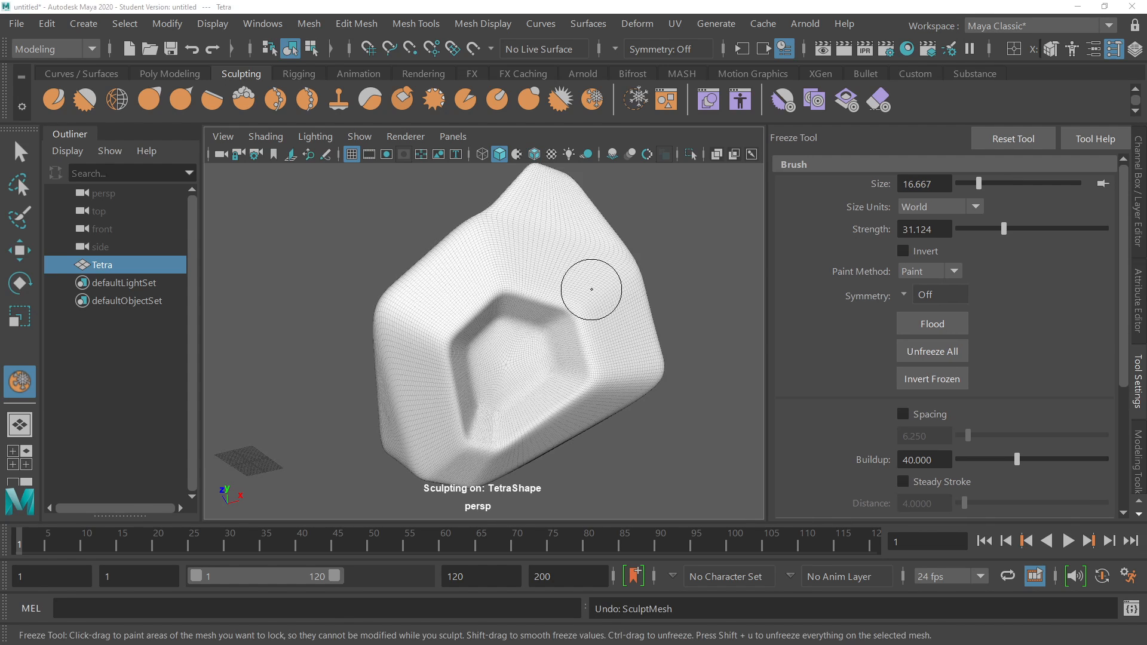
Examine the mesh density around the recessed face of the rock up close and from the side.
{"action": "scroll", "coordinate": [603, 294], "scroll_direction": "up", "scroll_amount": 10}
{"action": "scroll", "coordinate": [620, 307], "scroll_direction": "down", "scroll_amount": 13}
{"action": "scroll", "coordinate": [522, 354], "scroll_direction": "up", "scroll_amount": 5}
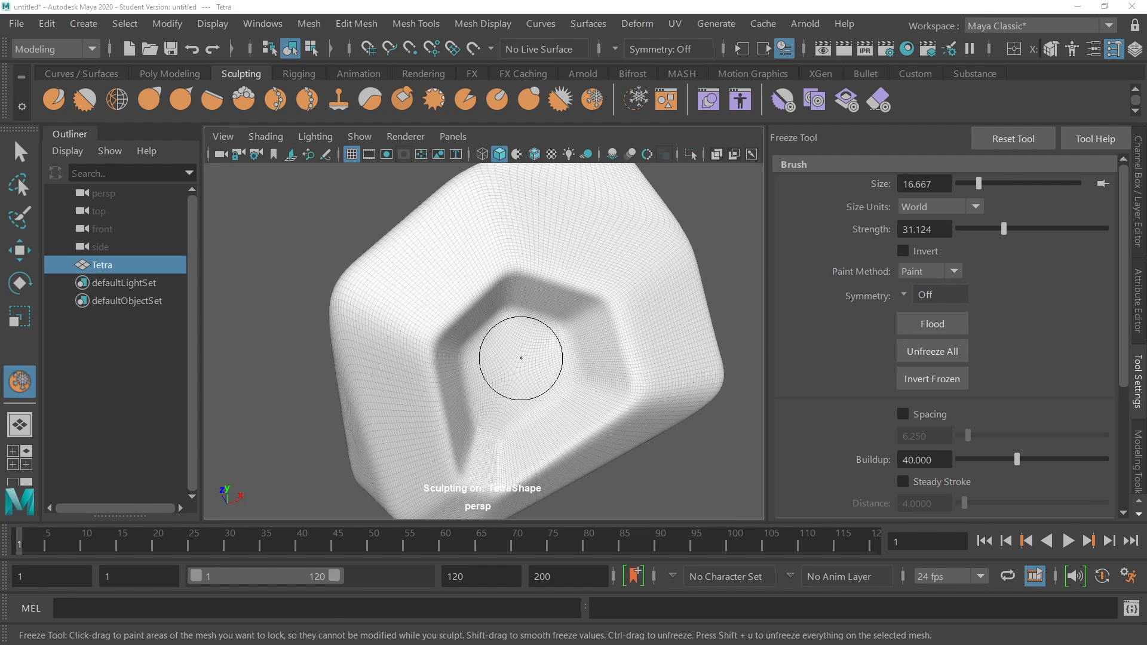
{"action": "scroll", "coordinate": [529, 347], "scroll_direction": "up", "scroll_amount": 2}
{"action": "scroll", "coordinate": [525, 335], "scroll_direction": "down", "scroll_amount": 5}
{"action": "scroll", "coordinate": [725, 294], "scroll_direction": "up", "scroll_amount": 8}
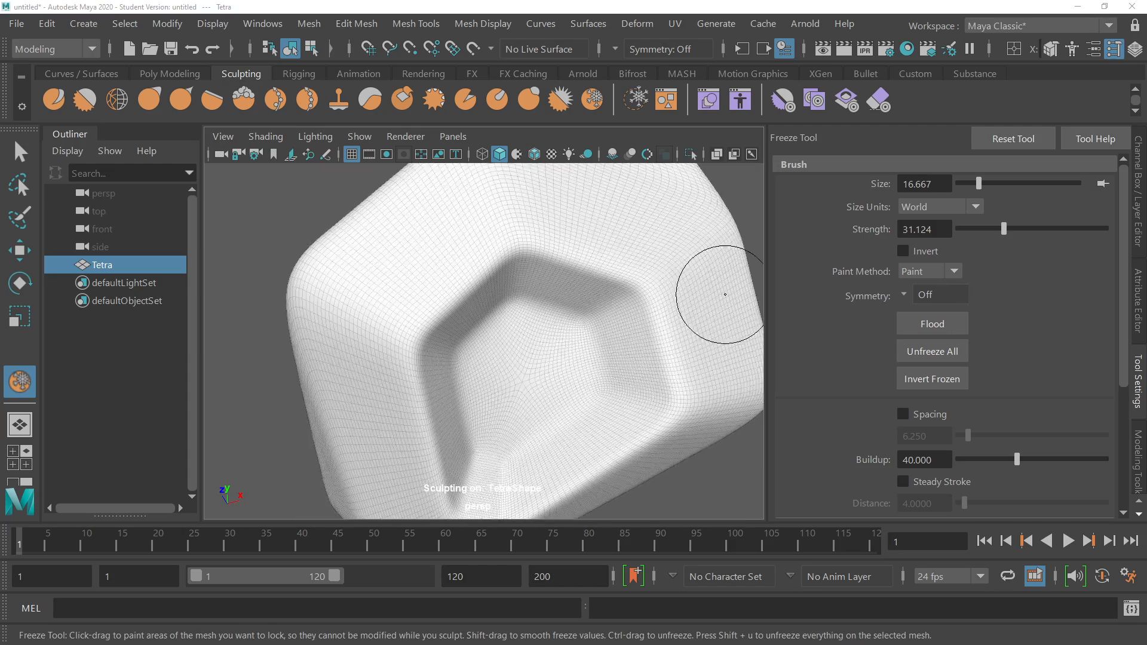
{"action": "scroll", "coordinate": [725, 294], "scroll_direction": "down", "scroll_amount": 9}
{"action": "left_click_drag", "start_coordinate": [607, 291], "coordinate": [639, 349], "text": "alt"}
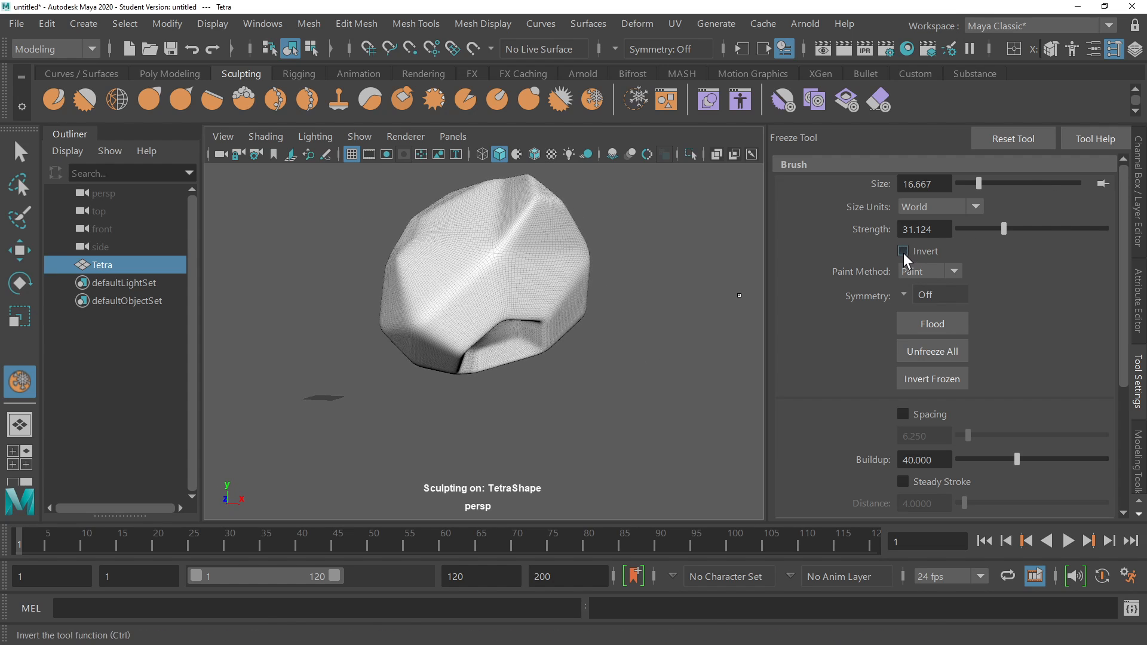
Paint a frozen patch on the rock from just above the recess up across the ridge with the Freeze tool.
{"action": "scroll", "coordinate": [561, 308], "scroll_direction": "up", "scroll_amount": 4}
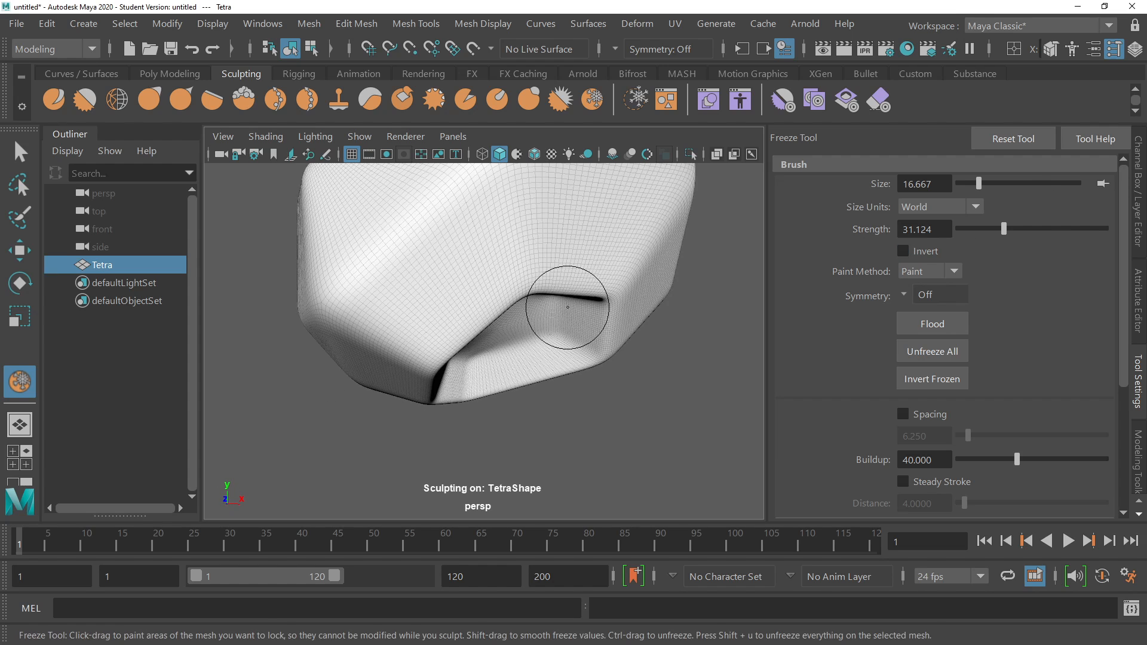
{"action": "mouse_move", "coordinate": [568, 302]}
{"action": "left_mouse_down", "text": "alt"}
{"action": "mouse_move", "coordinate": [486, 281]}
{"action": "mouse_move", "coordinate": [502, 227]}
{"action": "mouse_move", "coordinate": [550, 206]}
{"action": "mouse_move", "coordinate": [479, 263]}
{"action": "mouse_move", "coordinate": [538, 216]}
{"action": "mouse_move", "coordinate": [542, 255]}
{"action": "mouse_move", "coordinate": [454, 239]}
{"action": "mouse_move", "coordinate": [448, 257]}
{"action": "left_mouse_up", "text": "alt"}
{"action": "middle_click_drag", "start_coordinate": [547, 303], "coordinate": [554, 336], "text": "alt"}
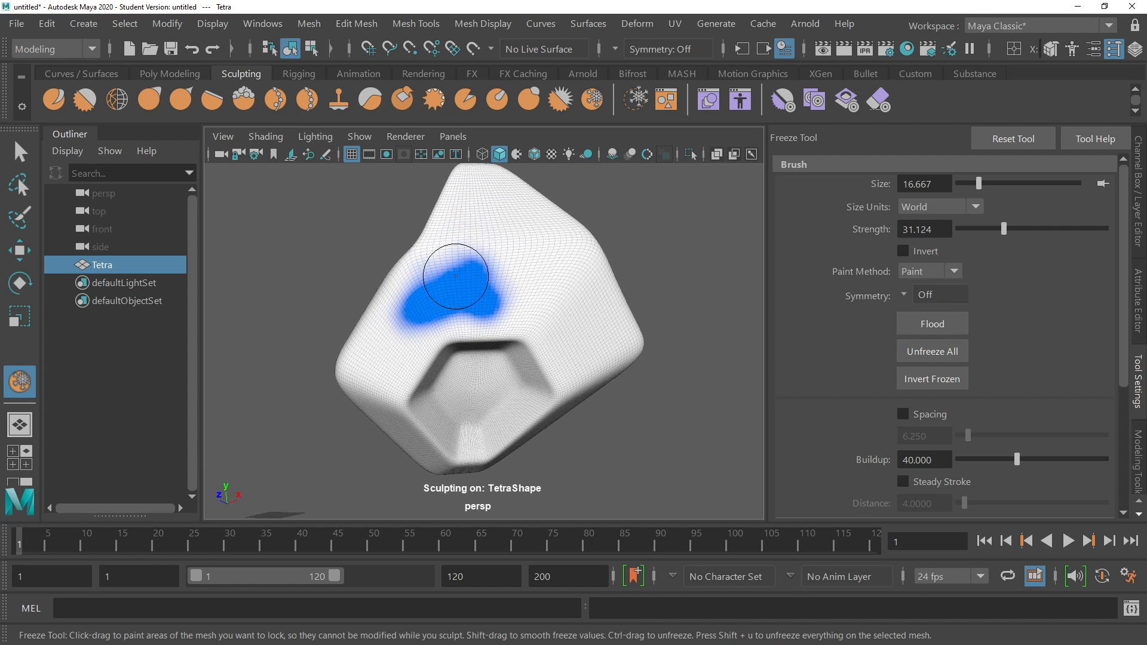
{"action": "left_click_drag", "start_coordinate": [469, 241], "coordinate": [434, 238]}
{"action": "left_click_drag", "start_coordinate": [558, 261], "coordinate": [621, 290], "text": "alt"}
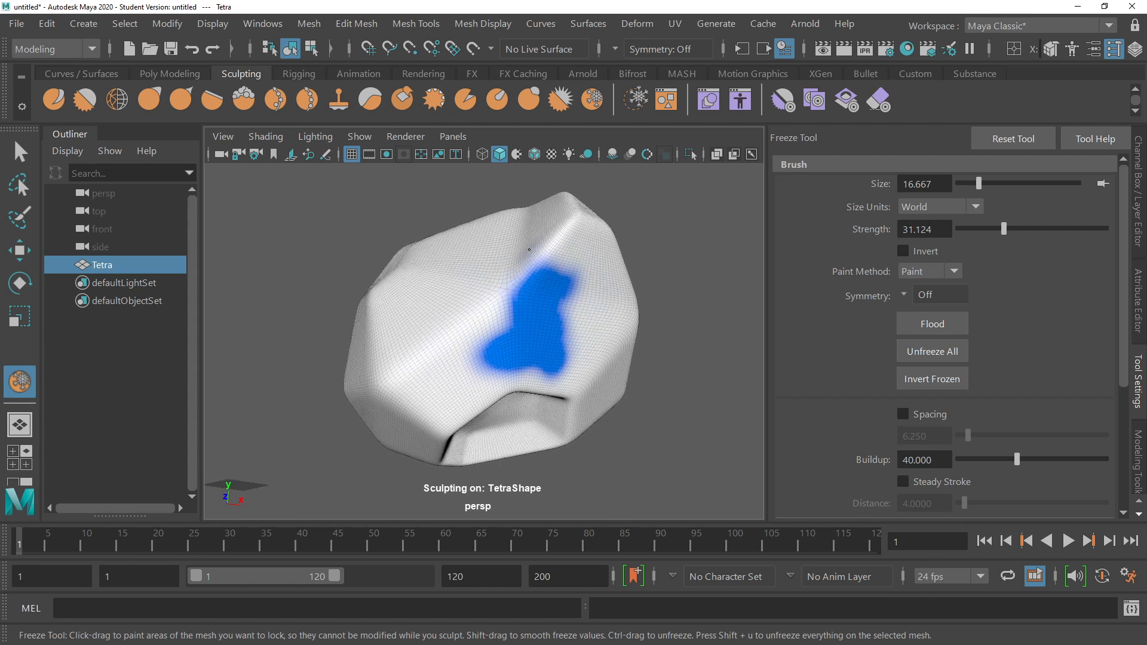
{"action": "mouse_move", "coordinate": [529, 250]}
{"action": "left_mouse_down"}
{"action": "mouse_move", "coordinate": [485, 280]}
{"action": "mouse_move", "coordinate": [500, 251]}
{"action": "mouse_move", "coordinate": [505, 291]}
{"action": "mouse_move", "coordinate": [525, 244]}
{"action": "mouse_move", "coordinate": [477, 183]}
{"action": "left_mouse_up"}
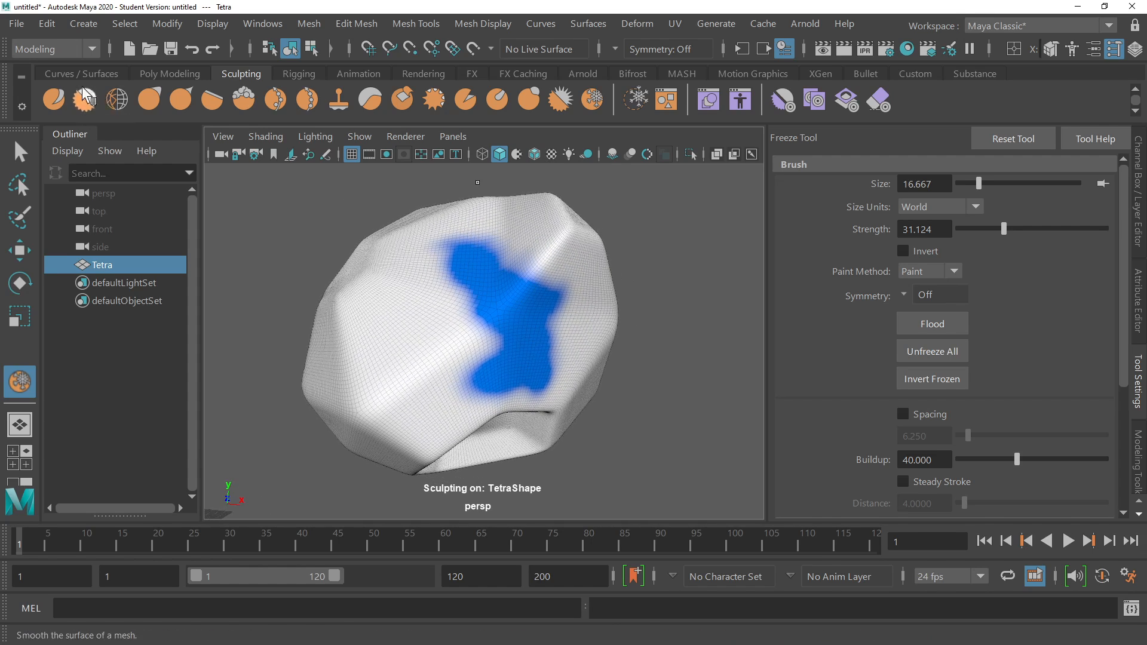
Stroke the Repeat tool's striped stamp across the frozen patch, sculpting the unfrozen surfaces on both sides of it.
{"action": "left_click", "coordinate": [307, 100]}
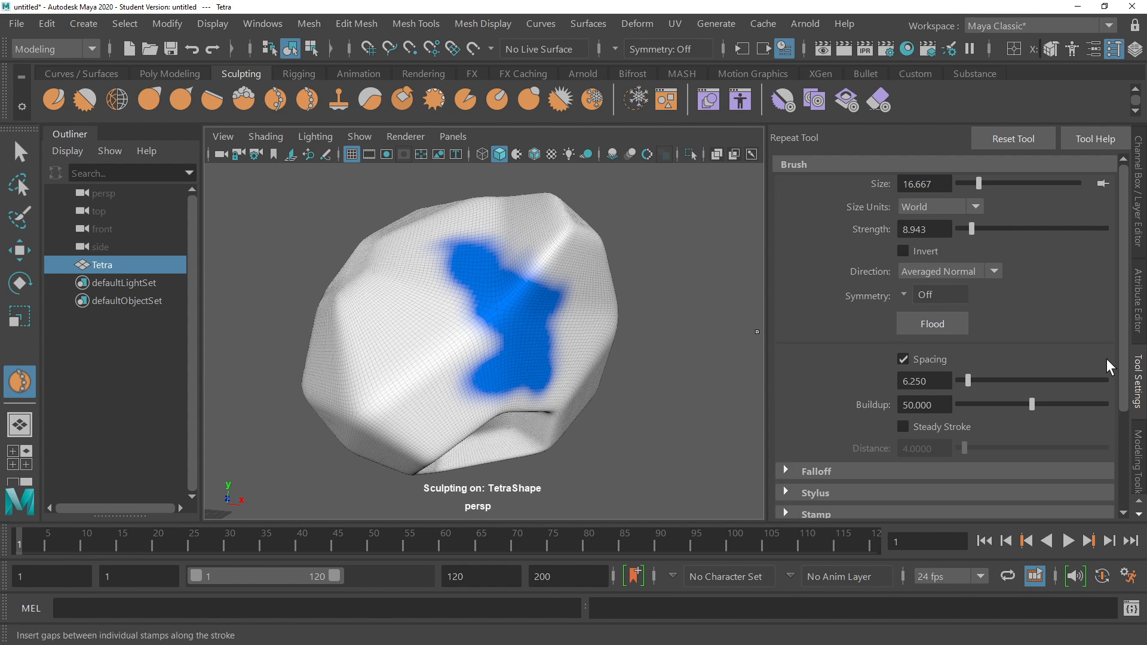
{"action": "scroll", "coordinate": [1109, 366], "scroll_direction": "down", "scroll_amount": 3}
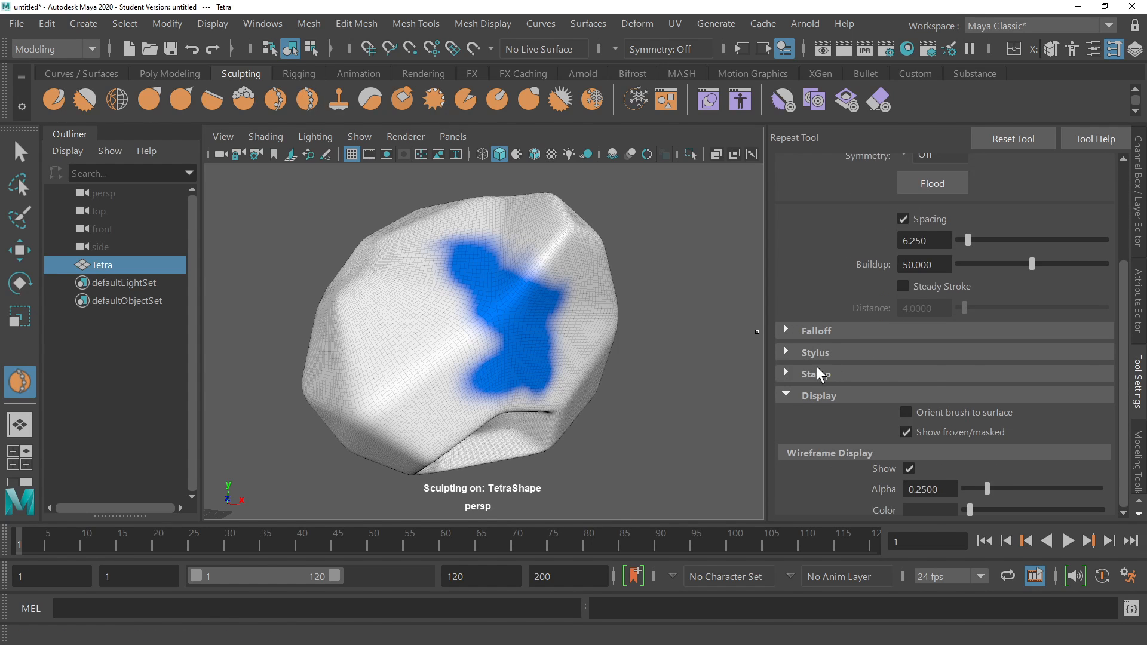
{"action": "left_click", "coordinate": [817, 374]}
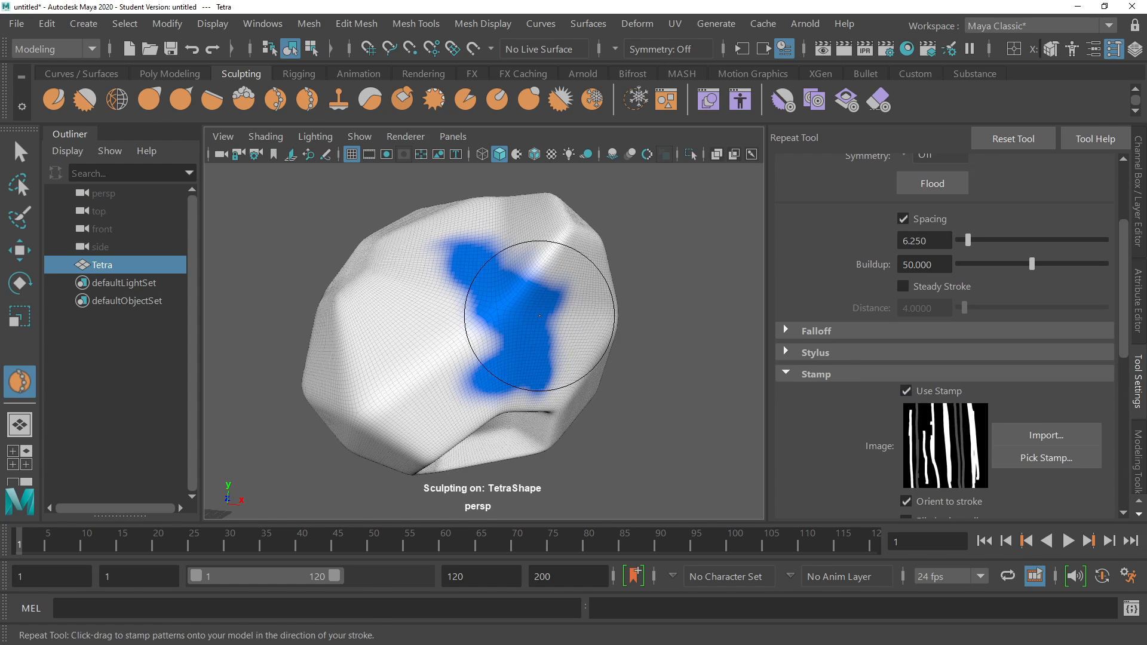
{"action": "left_click_drag", "start_coordinate": [406, 331], "coordinate": [575, 348]}
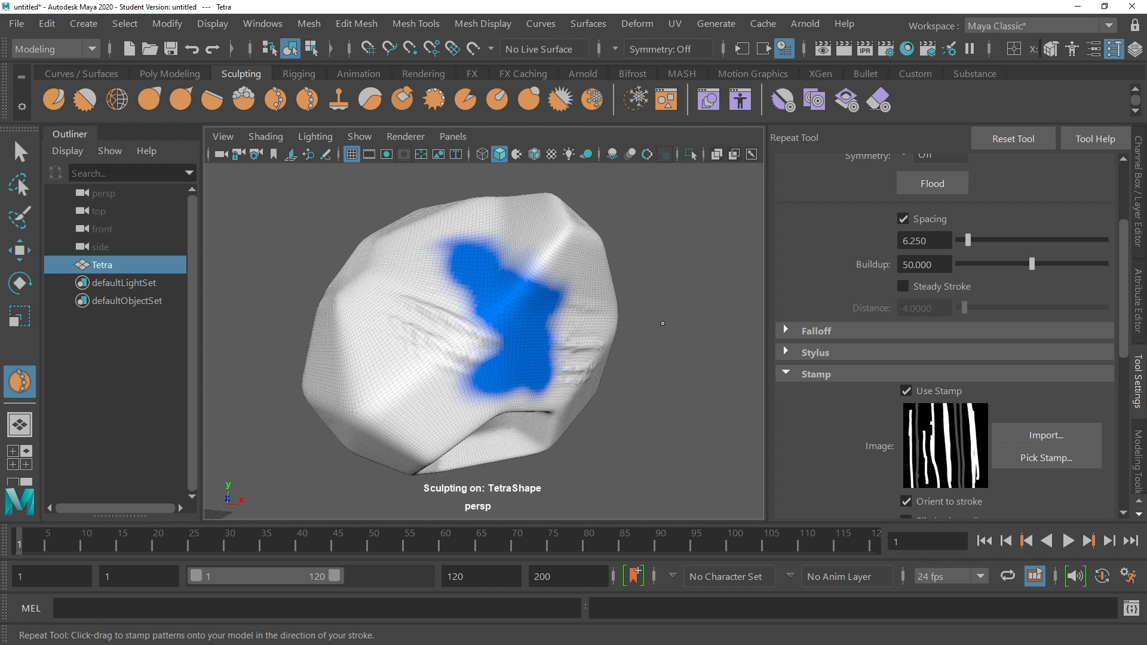
{"action": "mouse_move", "coordinate": [662, 323]}
{"action": "left_mouse_down", "text": "alt"}
{"action": "mouse_move", "coordinate": [487, 333]}
{"action": "mouse_move", "coordinate": [550, 320]}
{"action": "mouse_move", "coordinate": [500, 336]}
{"action": "mouse_move", "coordinate": [627, 333]}
{"action": "mouse_move", "coordinate": [520, 333]}
{"action": "left_mouse_up", "text": "alt"}
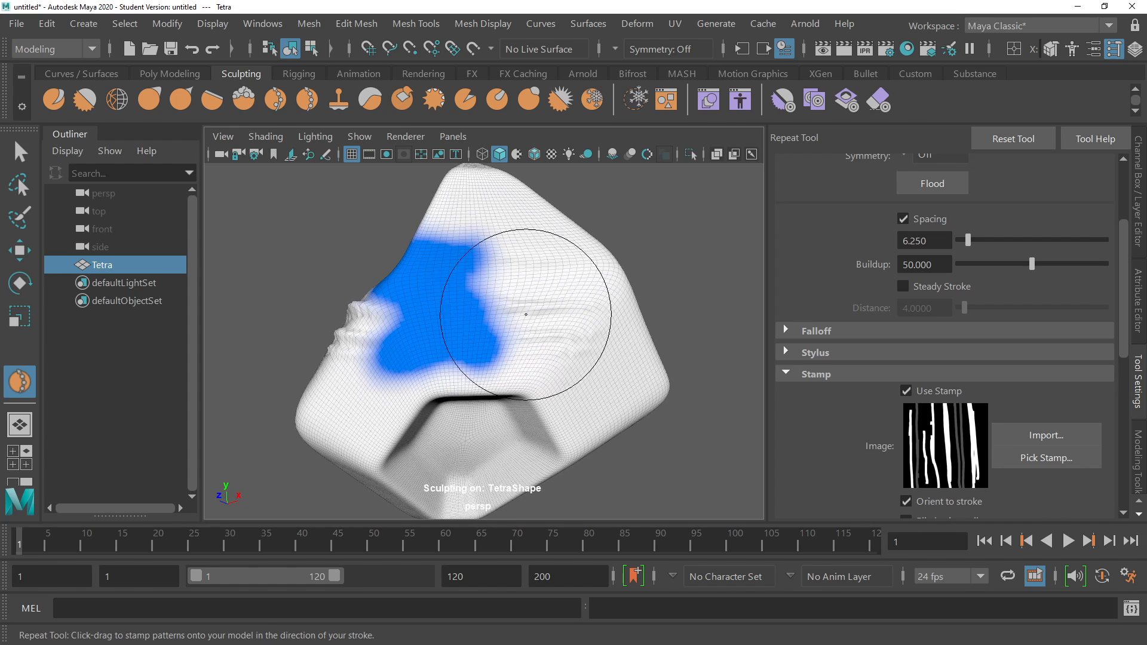
{"action": "mouse_move", "coordinate": [448, 307]}
{"action": "left_mouse_down", "text": "alt"}
{"action": "mouse_move", "coordinate": [605, 304]}
{"action": "mouse_move", "coordinate": [490, 311]}
{"action": "left_mouse_up", "text": "alt"}
{"action": "left_click_drag", "start_coordinate": [689, 274], "coordinate": [615, 284], "text": "alt"}
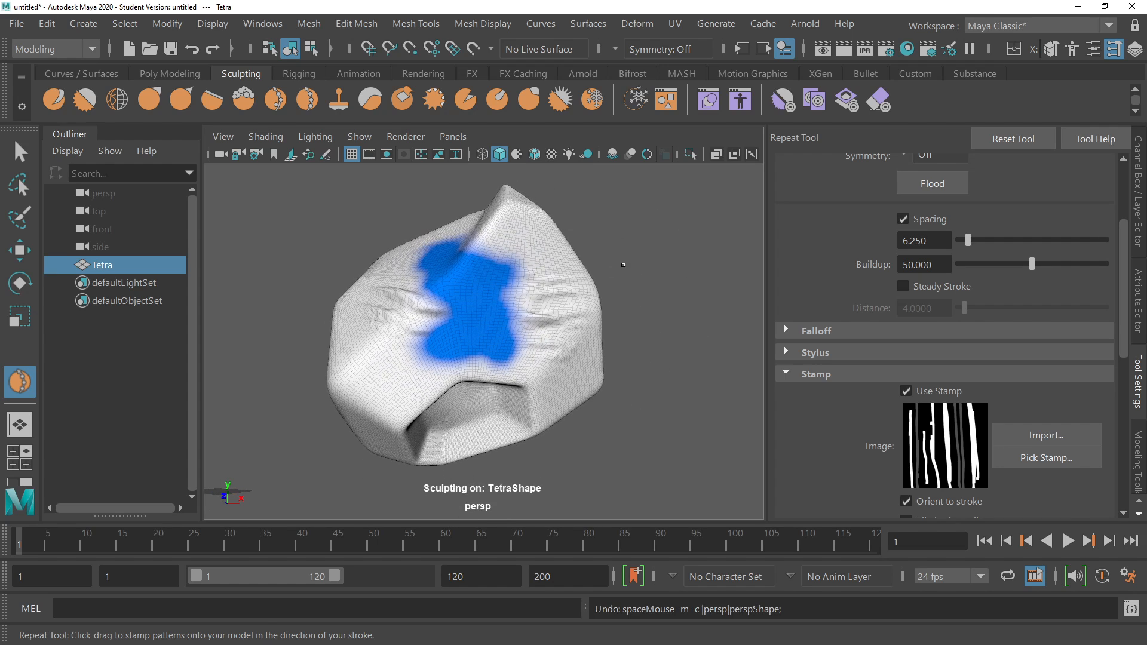
Unfreeze the whole mesh and try the Repeat tool's striped stamp over the previously frozen patch.
{"action": "scroll", "coordinate": [1076, 257], "scroll_direction": "up", "scroll_amount": 3}
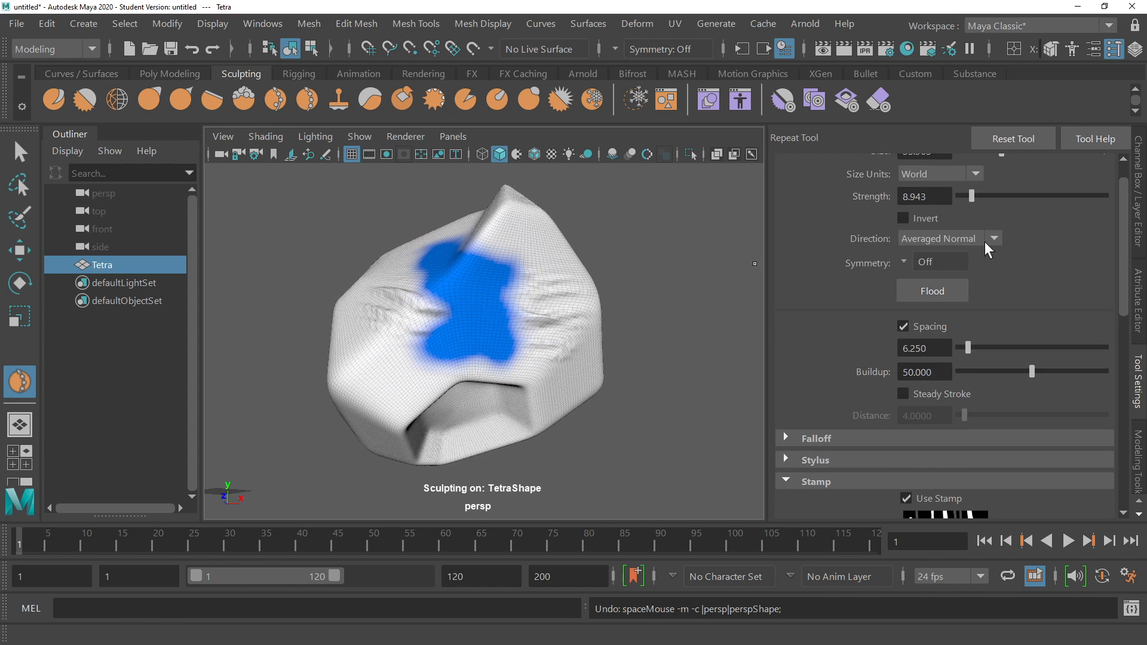
{"action": "scroll", "coordinate": [995, 247], "scroll_direction": "up", "scroll_amount": 1}
{"action": "left_click", "coordinate": [593, 101]}
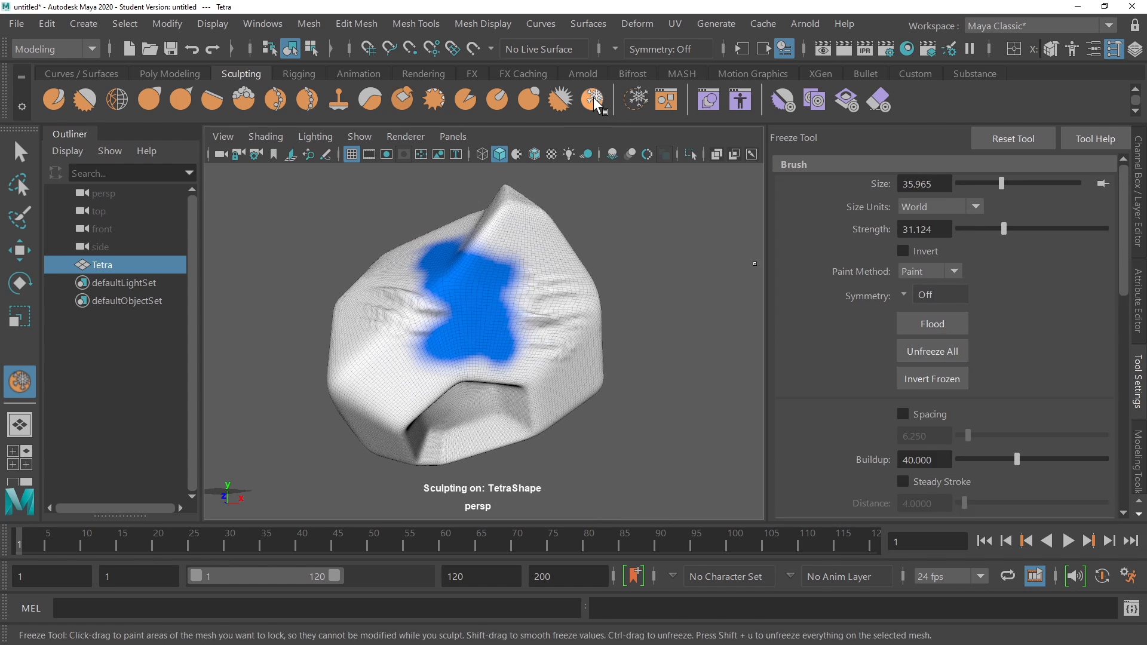
{"action": "left_click", "coordinate": [951, 354]}
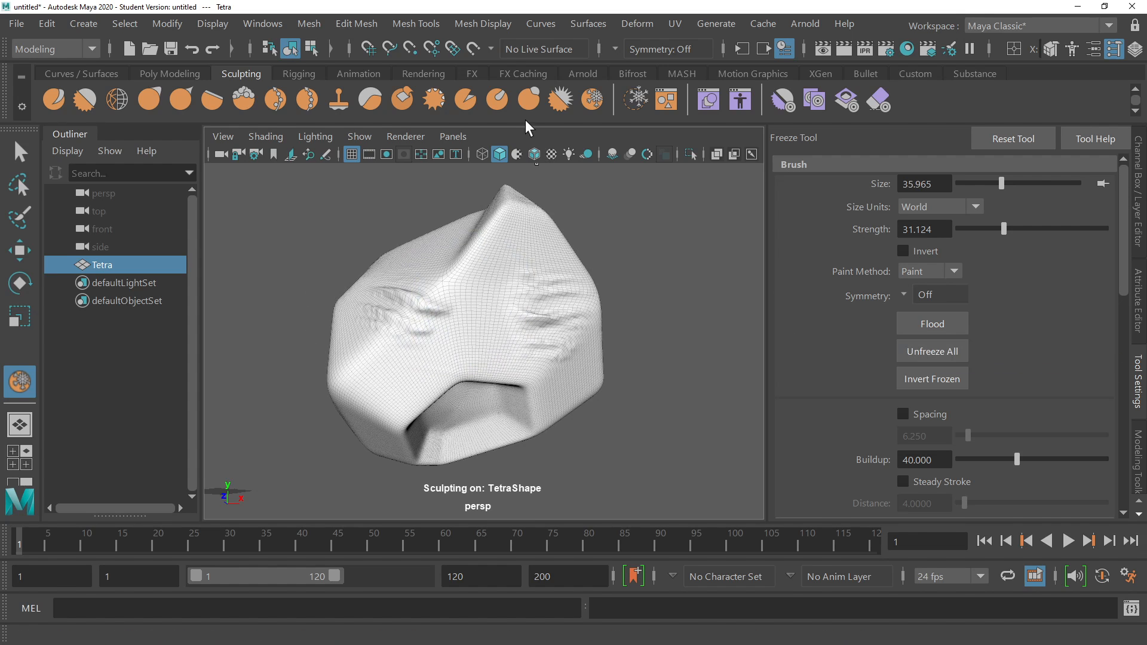
{"action": "left_click", "coordinate": [308, 91]}
{"action": "mouse_move", "coordinate": [473, 295]}
{"action": "left_mouse_down"}
{"action": "mouse_move", "coordinate": [524, 334]}
{"action": "mouse_move", "coordinate": [511, 342]}
{"action": "mouse_move", "coordinate": [522, 328]}
{"action": "left_mouse_up"}
Undo all the Repeat strokes and unfreeze the remaining frozen patch on the rock.
{"action": "key", "text": "ctrl+z"}
{"action": "key", "text": "ctrl+z"}
{"action": "key", "text": "ctrl+z"}
{"action": "key", "text": "ctrl+z"}
{"action": "key", "text": "ctrl+z"}
{"action": "key", "text": "ctrl+z"}
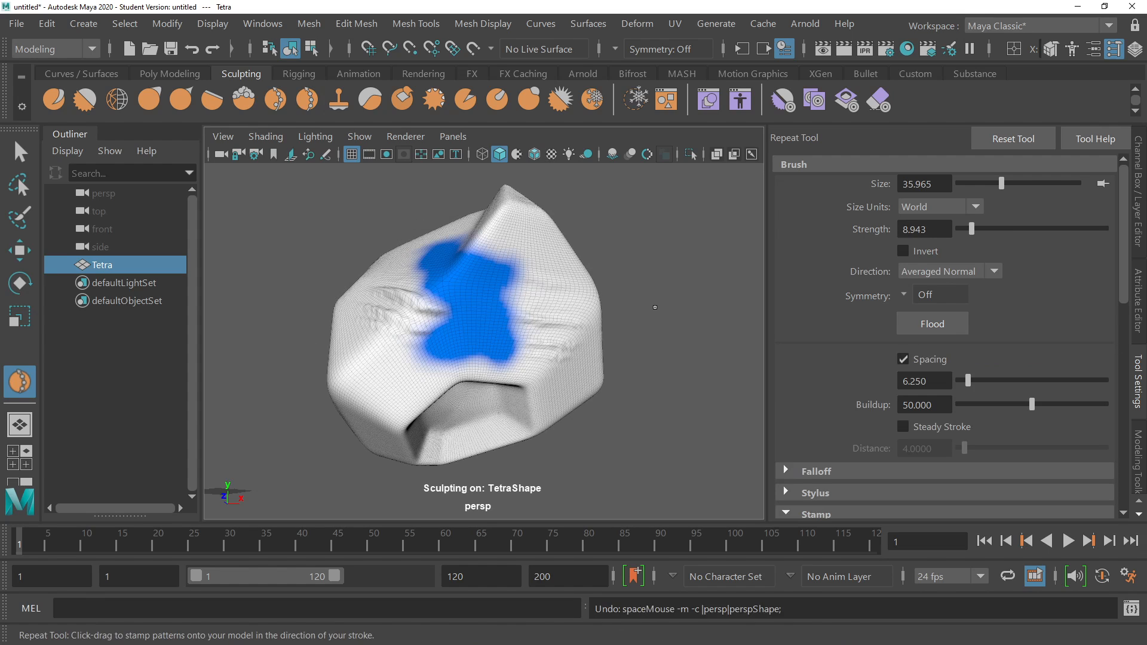
{"action": "key", "text": "ctrl+z"}
{"action": "key", "text": "ctrl+z"}
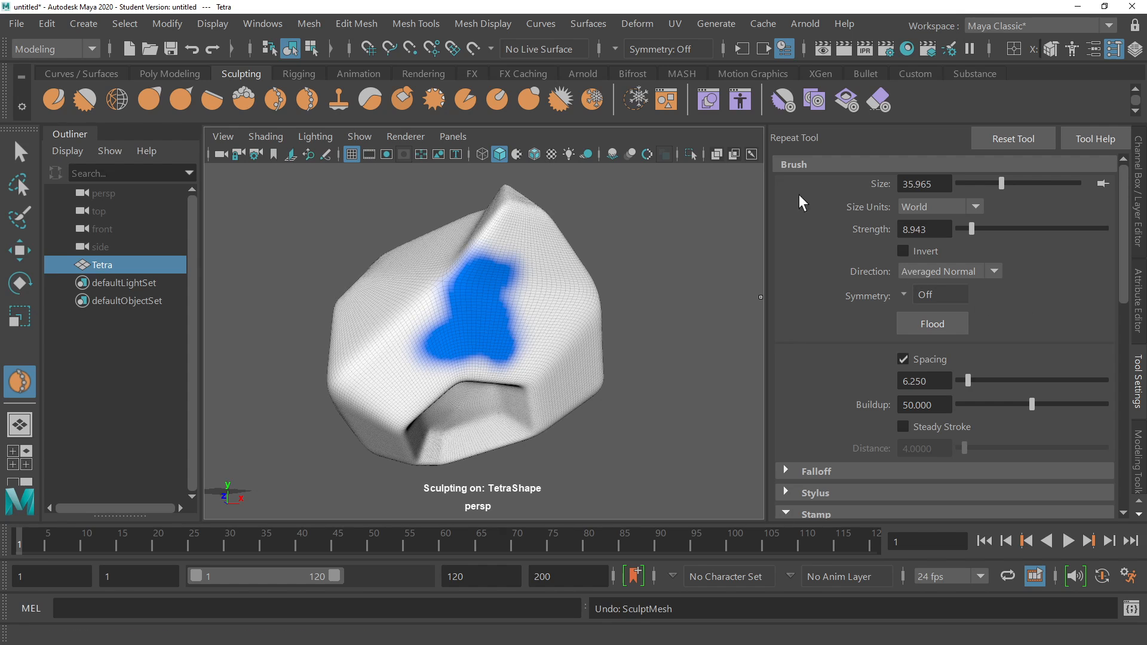
{"action": "left_click", "coordinate": [593, 100]}
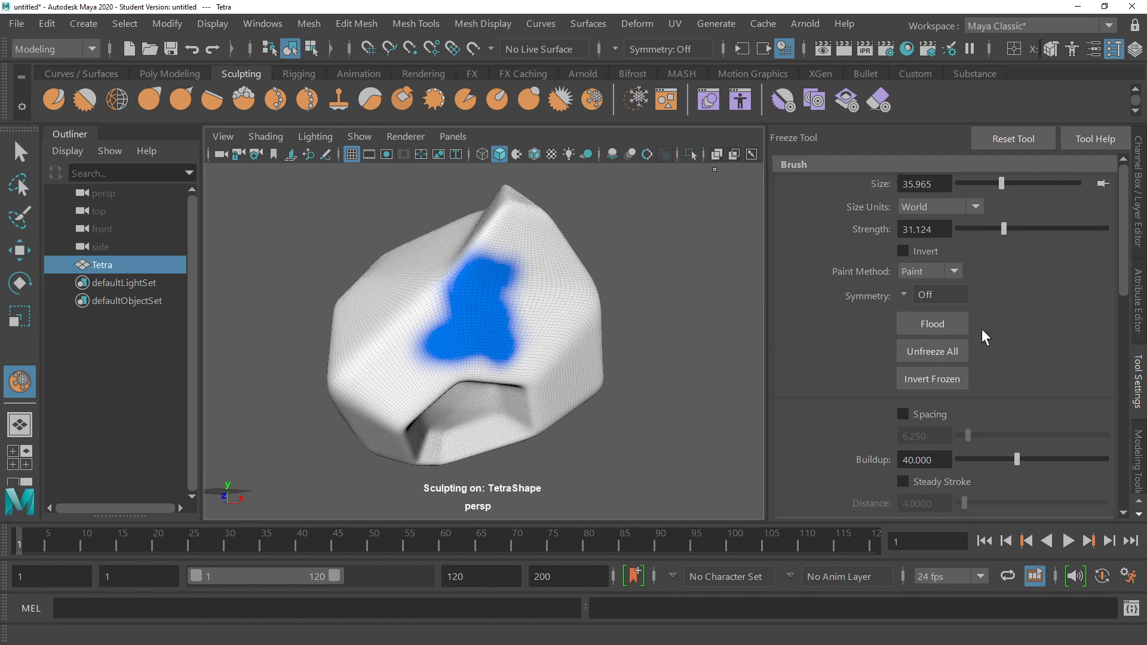
{"action": "left_click", "coordinate": [937, 352]}
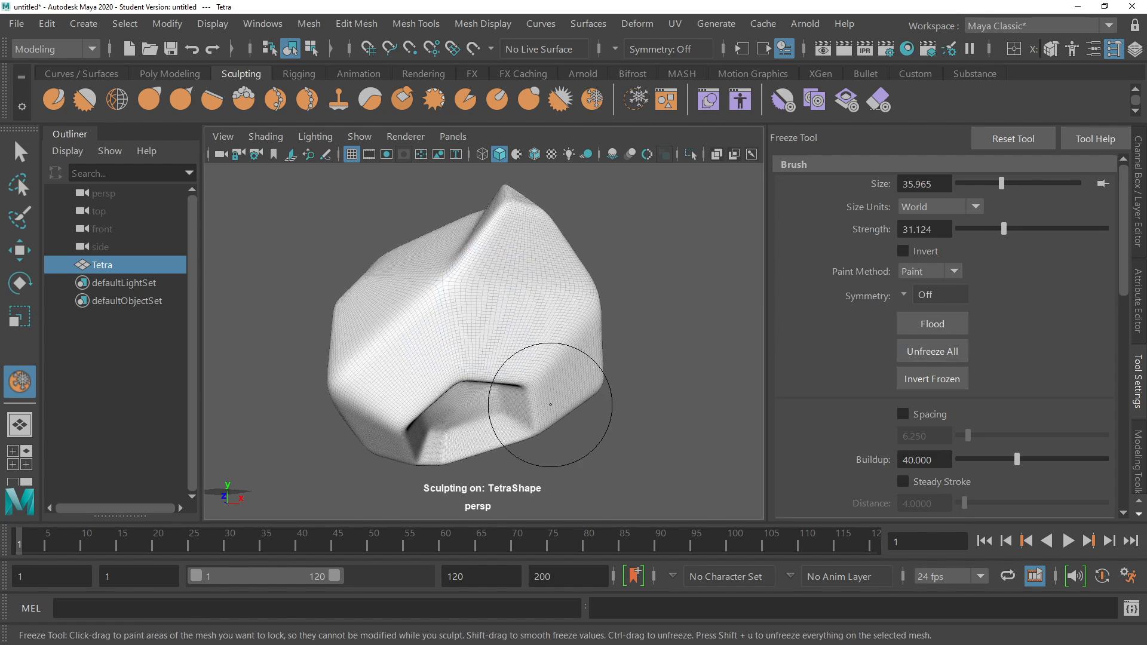
Freeze the recess and its rim with a 35.965 brush, then invert the frozen area so only the recess stays editable.
{"action": "mouse_move", "coordinate": [550, 404]}
{"action": "left_mouse_down", "text": "alt"}
{"action": "mouse_move", "coordinate": [530, 412]}
{"action": "mouse_move", "coordinate": [399, 276]}
{"action": "mouse_move", "coordinate": [461, 281]}
{"action": "left_mouse_up", "text": "alt"}
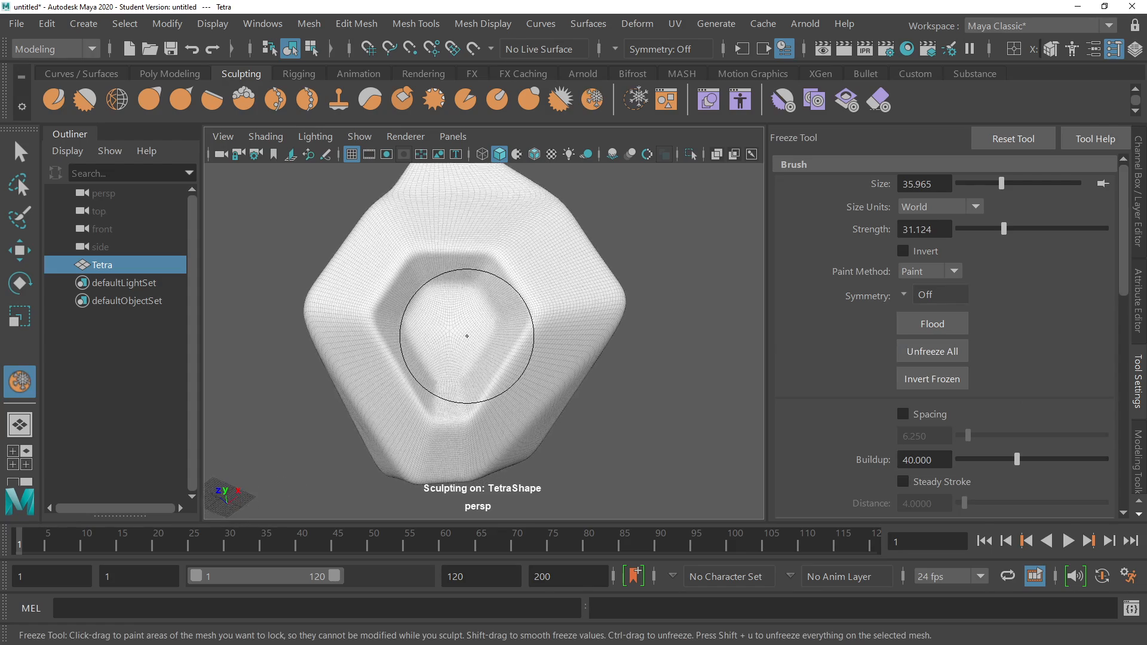
{"action": "mouse_move", "coordinate": [467, 336]}
{"action": "left_mouse_down", "text": "alt"}
{"action": "mouse_move", "coordinate": [450, 302]}
{"action": "mouse_move", "coordinate": [384, 282]}
{"action": "mouse_move", "coordinate": [454, 297]}
{"action": "mouse_move", "coordinate": [409, 277]}
{"action": "left_mouse_up", "text": "alt"}
{"action": "mouse_move", "coordinate": [394, 325]}
{"action": "left_mouse_down"}
{"action": "mouse_move", "coordinate": [413, 382]}
{"action": "mouse_move", "coordinate": [454, 406]}
{"action": "mouse_move", "coordinate": [478, 306]}
{"action": "mouse_move", "coordinate": [449, 270]}
{"action": "mouse_move", "coordinate": [526, 287]}
{"action": "mouse_move", "coordinate": [475, 372]}
{"action": "left_mouse_up"}
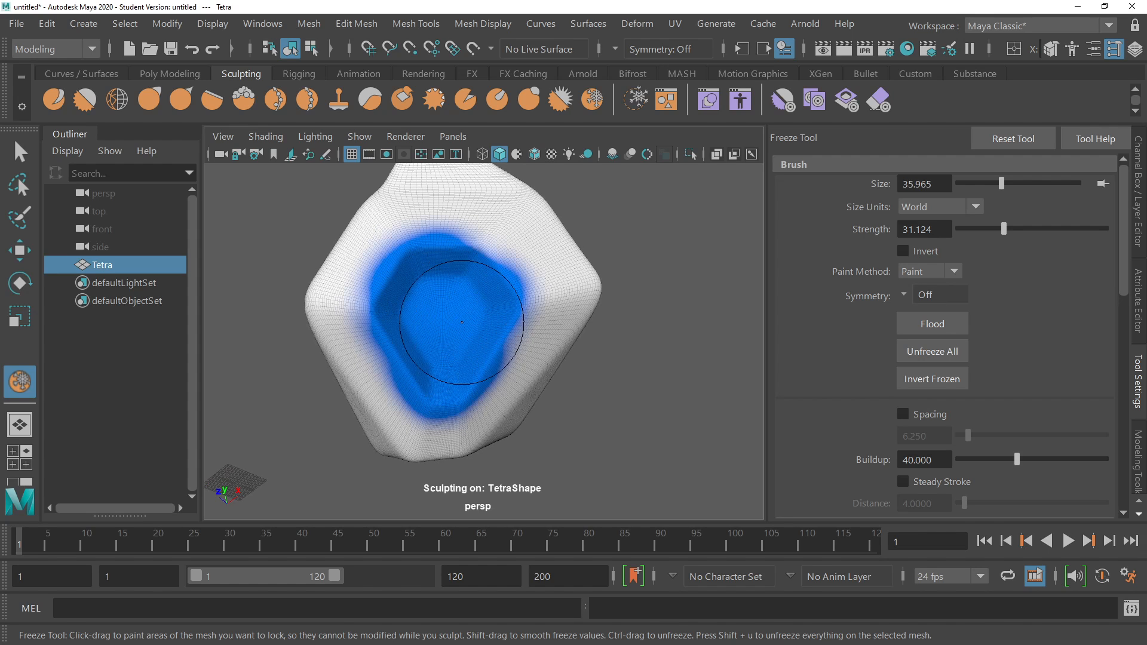
{"action": "mouse_move", "coordinate": [453, 257]}
{"action": "left_mouse_down", "text": "alt"}
{"action": "mouse_move", "coordinate": [446, 310]}
{"action": "mouse_move", "coordinate": [401, 335]}
{"action": "left_mouse_up", "text": "alt"}
{"action": "mouse_move", "coordinate": [734, 327]}
{"action": "left_mouse_down", "text": "alt"}
{"action": "mouse_move", "coordinate": [663, 310]}
{"action": "mouse_move", "coordinate": [708, 312]}
{"action": "mouse_move", "coordinate": [625, 365]}
{"action": "mouse_move", "coordinate": [448, 269]}
{"action": "left_mouse_up", "text": "alt"}
{"action": "left_click", "coordinate": [942, 379]}
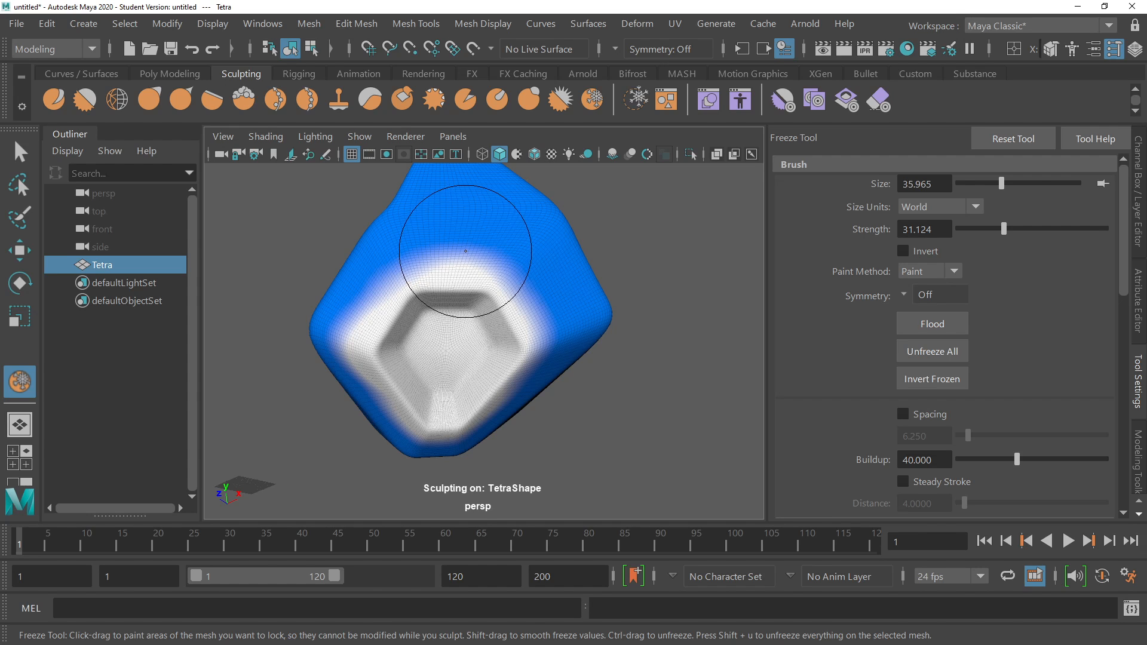
Freeze the surface above and to the left of the recess, tightening the mask with a 19.740 brush.
{"action": "key", "text": "b"}
{"action": "left_click_drag", "start_coordinate": [465, 252], "coordinate": [472, 252]}
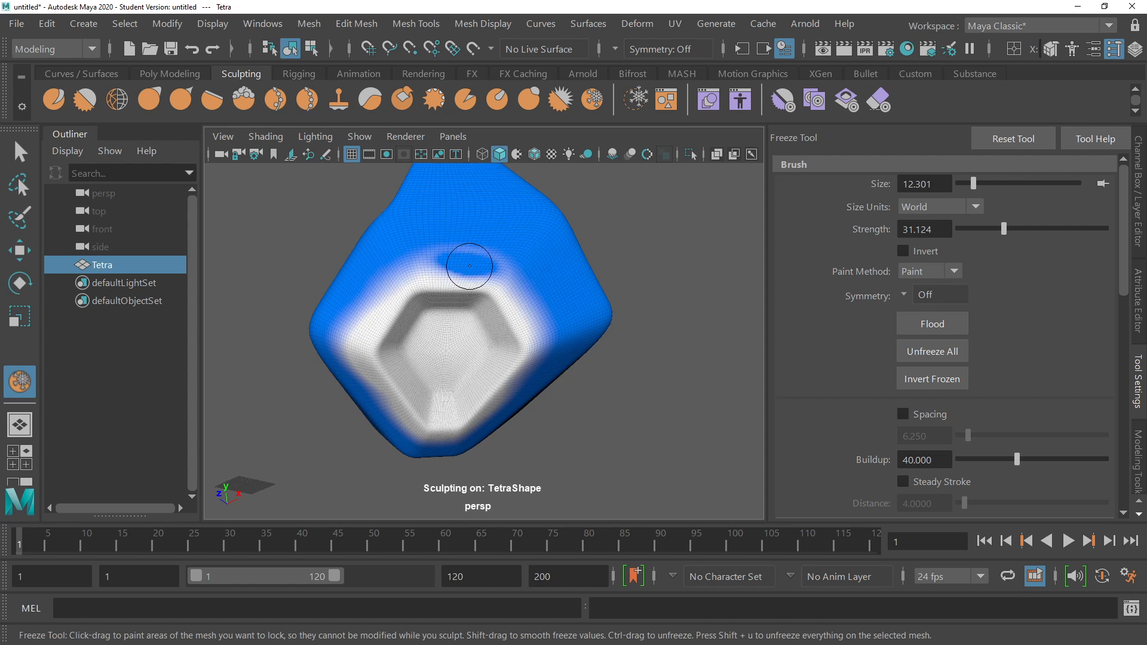
{"action": "key", "text": "b"}
{"action": "mouse_move", "coordinate": [484, 264]}
{"action": "left_mouse_down"}
{"action": "mouse_move", "coordinate": [518, 254]}
{"action": "mouse_move", "coordinate": [556, 352]}
{"action": "left_mouse_up"}
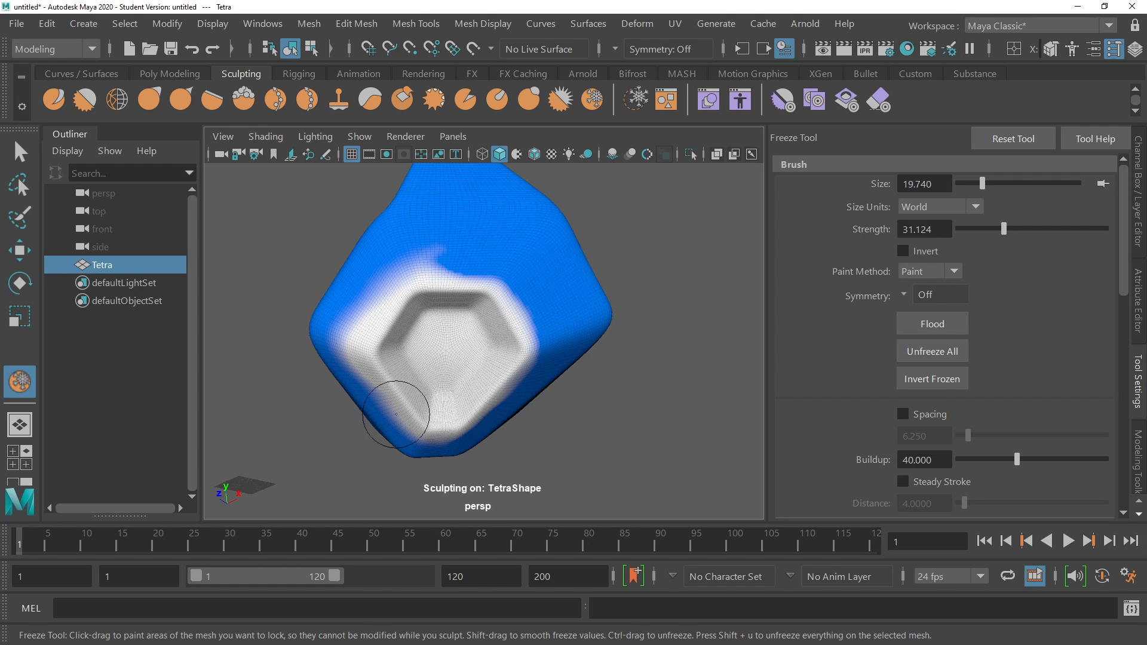
{"action": "mouse_move", "coordinate": [396, 413]}
{"action": "left_mouse_down"}
{"action": "mouse_move", "coordinate": [365, 383]}
{"action": "mouse_move", "coordinate": [353, 337]}
{"action": "mouse_move", "coordinate": [420, 264]}
{"action": "mouse_move", "coordinate": [392, 277]}
{"action": "left_mouse_up"}
{"action": "left_click_drag", "start_coordinate": [347, 353], "coordinate": [384, 418]}
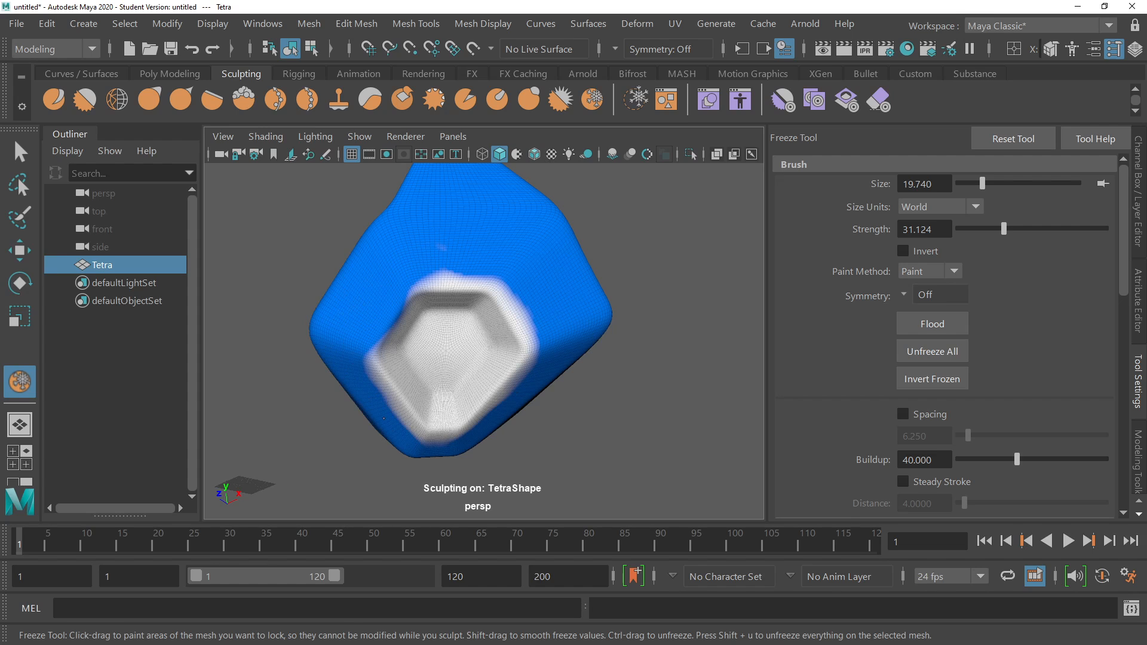
Refine the frozen mask closer to the recess along its upper, right and lower-left rim with the 19.740 brush.
{"action": "mouse_move", "coordinate": [351, 357]}
{"action": "left_mouse_down", "text": "ctrl"}
{"action": "mouse_move", "coordinate": [365, 377]}
{"action": "mouse_move", "coordinate": [353, 389]}
{"action": "mouse_move", "coordinate": [365, 394]}
{"action": "left_mouse_up", "text": "ctrl"}
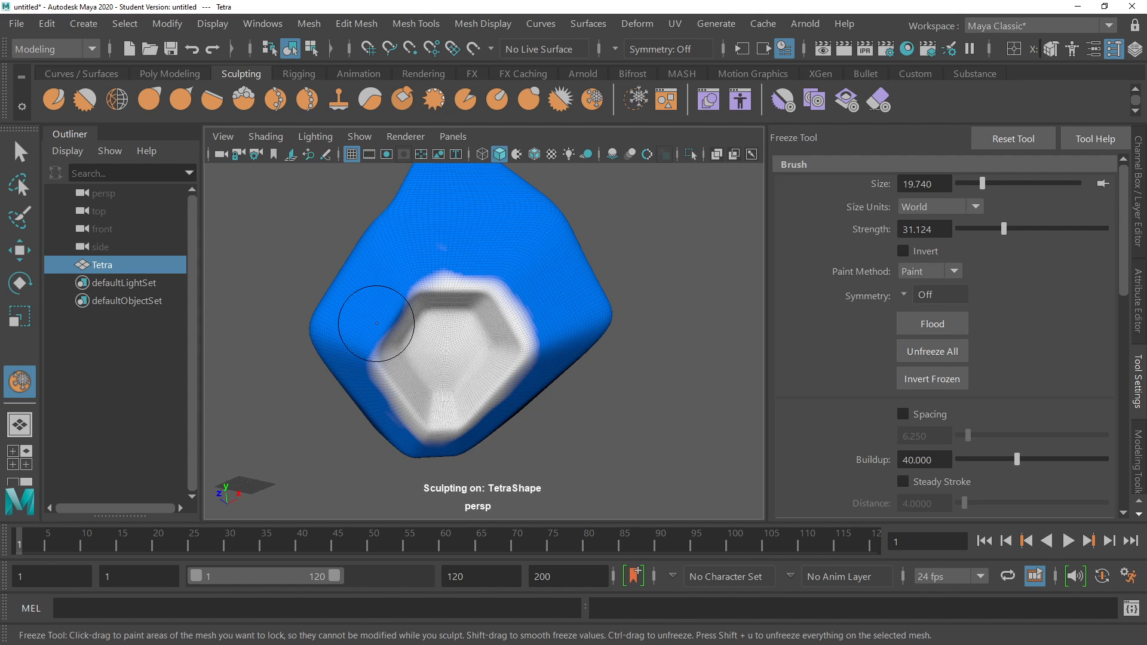
{"action": "mouse_move", "coordinate": [460, 267]}
{"action": "left_mouse_down", "text": "ctrl"}
{"action": "mouse_move", "coordinate": [439, 281]}
{"action": "mouse_move", "coordinate": [443, 262]}
{"action": "left_mouse_up", "text": "ctrl"}
{"action": "left_click_drag", "start_coordinate": [540, 281], "coordinate": [525, 387]}
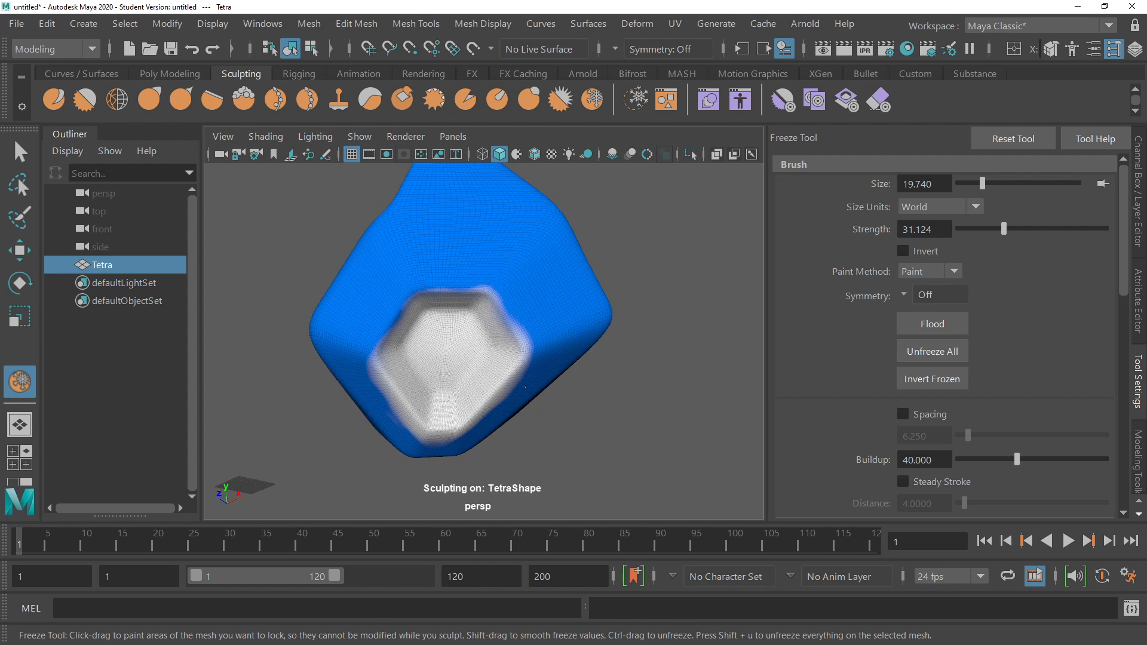
{"action": "mouse_move", "coordinate": [368, 365]}
{"action": "left_mouse_down"}
{"action": "mouse_move", "coordinate": [403, 441]}
{"action": "mouse_move", "coordinate": [408, 426]}
{"action": "mouse_move", "coordinate": [438, 437]}
{"action": "mouse_move", "coordinate": [437, 421]}
{"action": "left_mouse_up"}
{"action": "key", "text": "ctrl+z"}
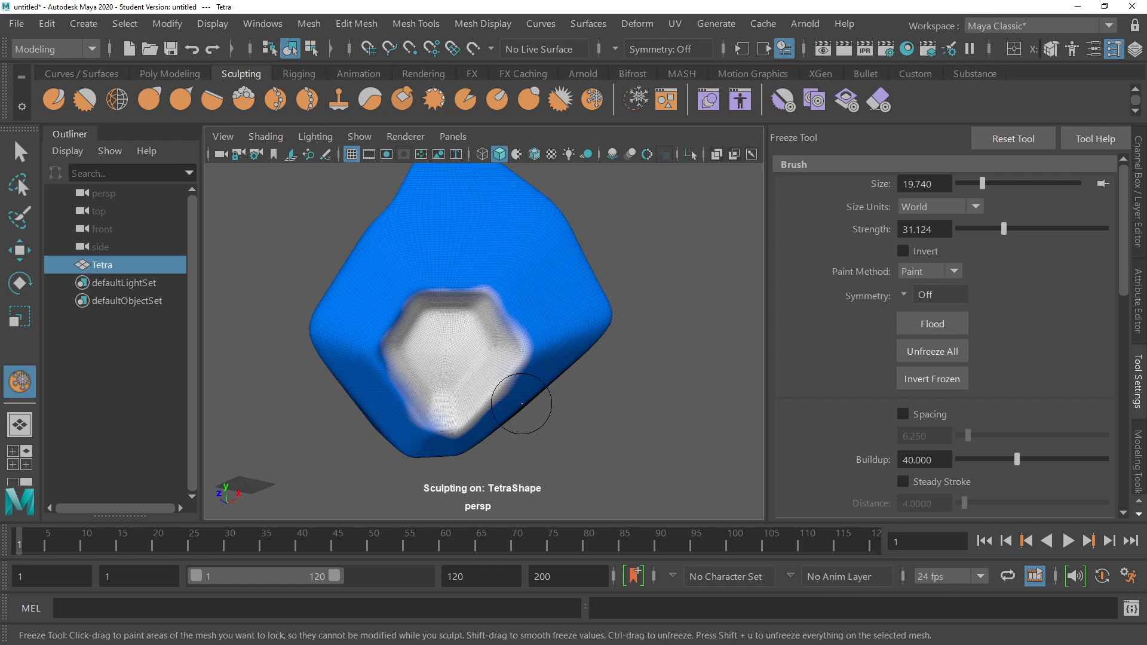
Reduce the Freeze brush to 8.293 and freeze the lower-right rim along the recess edge.
{"action": "key", "text": "b"}
{"action": "left_click_drag", "start_coordinate": [537, 391], "coordinate": [536, 344]}
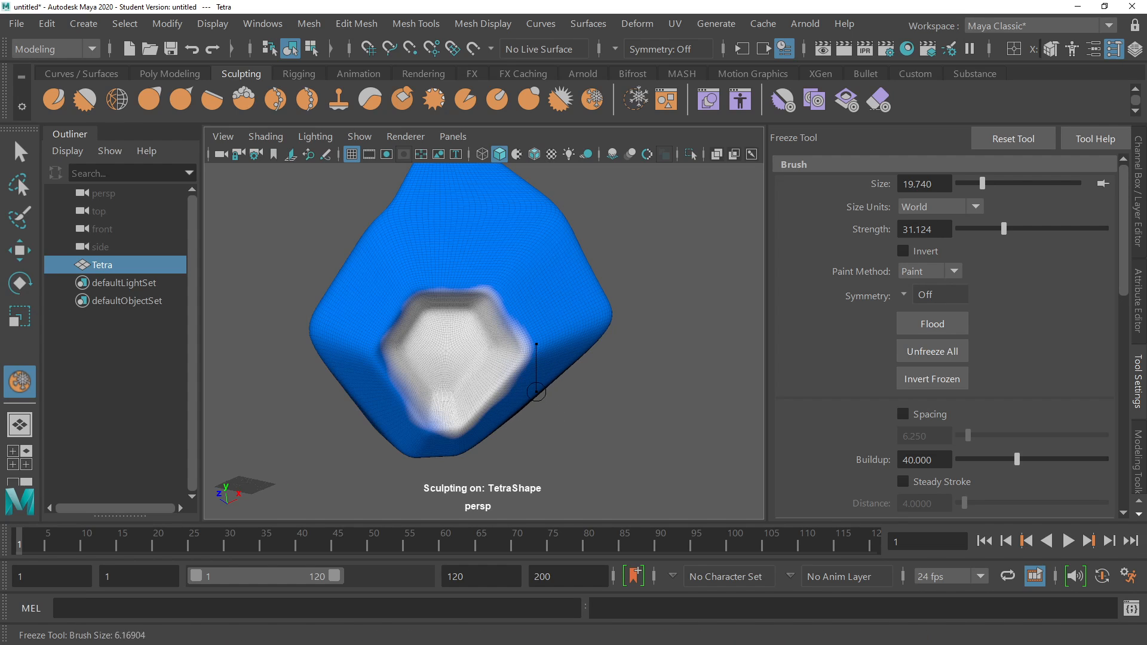
{"action": "mouse_move", "coordinate": [536, 391]}
{"action": "left_mouse_down"}
{"action": "mouse_move", "coordinate": [518, 390]}
{"action": "mouse_move", "coordinate": [513, 366]}
{"action": "mouse_move", "coordinate": [488, 446]}
{"action": "left_mouse_up"}
{"action": "scroll", "coordinate": [512, 379], "scroll_direction": "up", "scroll_amount": 5}
{"action": "scroll", "coordinate": [513, 367], "scroll_direction": "down", "scroll_amount": 4}
{"action": "scroll", "coordinate": [543, 337], "scroll_direction": "down", "scroll_amount": 3}
{"action": "mouse_move", "coordinate": [525, 313]}
{"action": "left_mouse_down"}
{"action": "mouse_move", "coordinate": [504, 345]}
{"action": "mouse_move", "coordinate": [521, 355]}
{"action": "mouse_move", "coordinate": [516, 372]}
{"action": "left_mouse_up"}
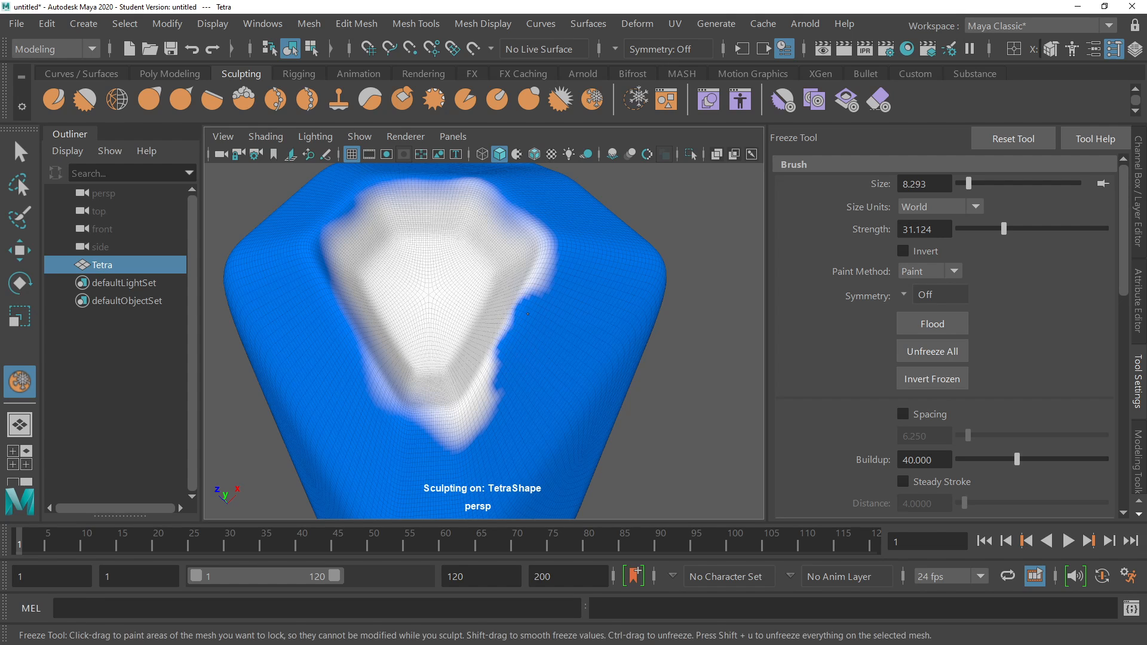
Freeze the leftover unfrozen patches around the recess's lower tip and both sides, enlarging the brush to 17.984.
{"action": "left_click_drag", "start_coordinate": [528, 318], "coordinate": [483, 422]}
{"action": "mouse_move", "coordinate": [467, 439]}
{"action": "left_mouse_down"}
{"action": "mouse_move", "coordinate": [519, 439]}
{"action": "mouse_move", "coordinate": [477, 433]}
{"action": "left_mouse_up"}
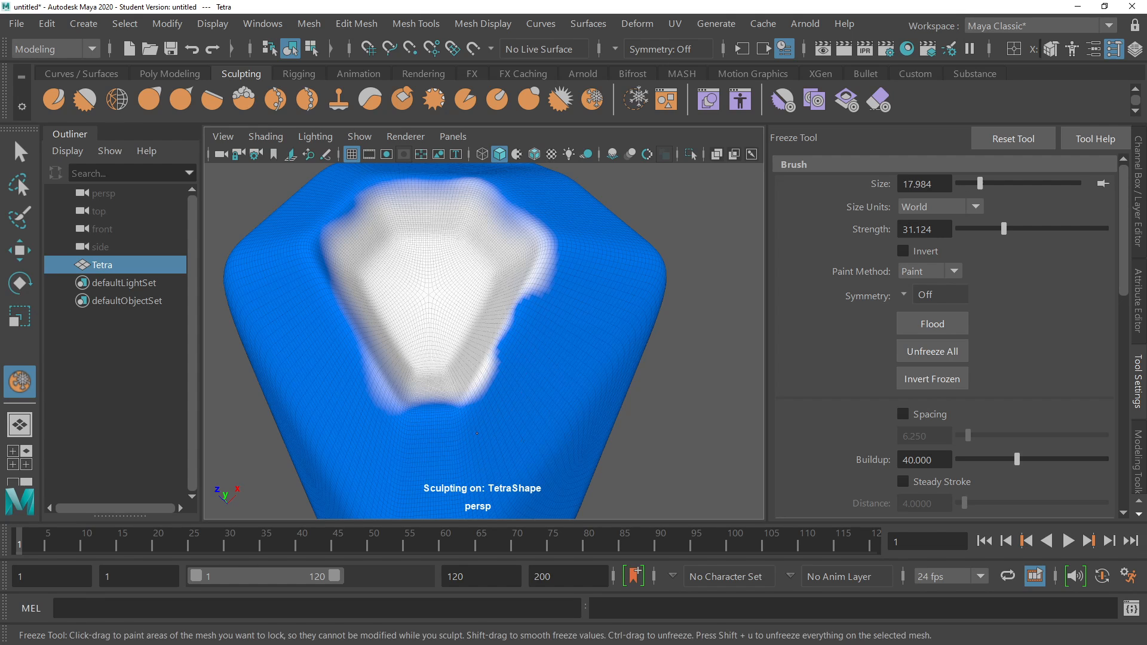
{"action": "left_click_drag", "start_coordinate": [354, 372], "coordinate": [397, 426]}
{"action": "left_click_drag", "start_coordinate": [545, 320], "coordinate": [483, 432]}
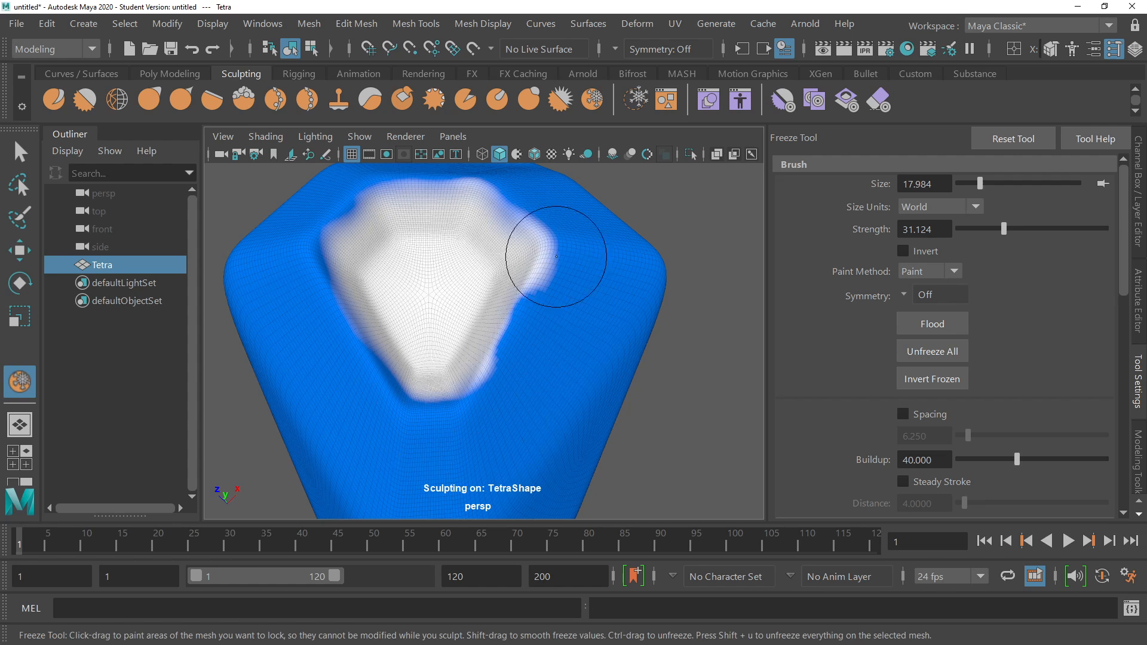
{"action": "left_click_drag", "start_coordinate": [556, 257], "coordinate": [473, 364]}
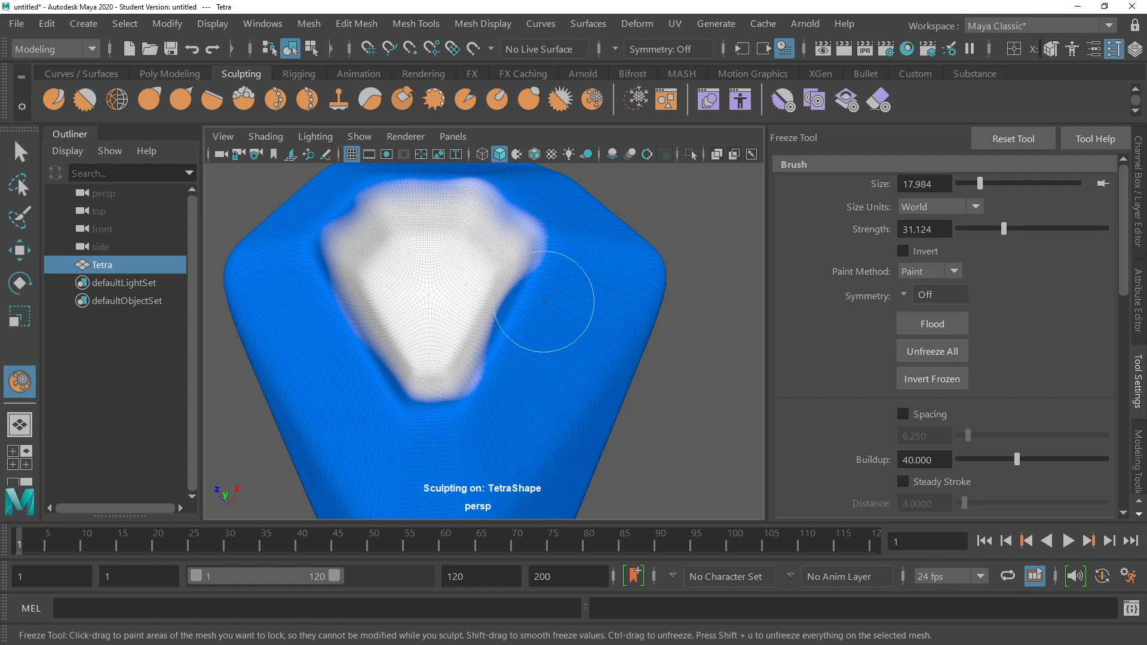
Smooth the freeze boundary around the recess on both sides so the mask fades gradually into the unfrozen area.
{"action": "left_click_drag", "start_coordinate": [512, 274], "coordinate": [442, 389], "text": "shift"}
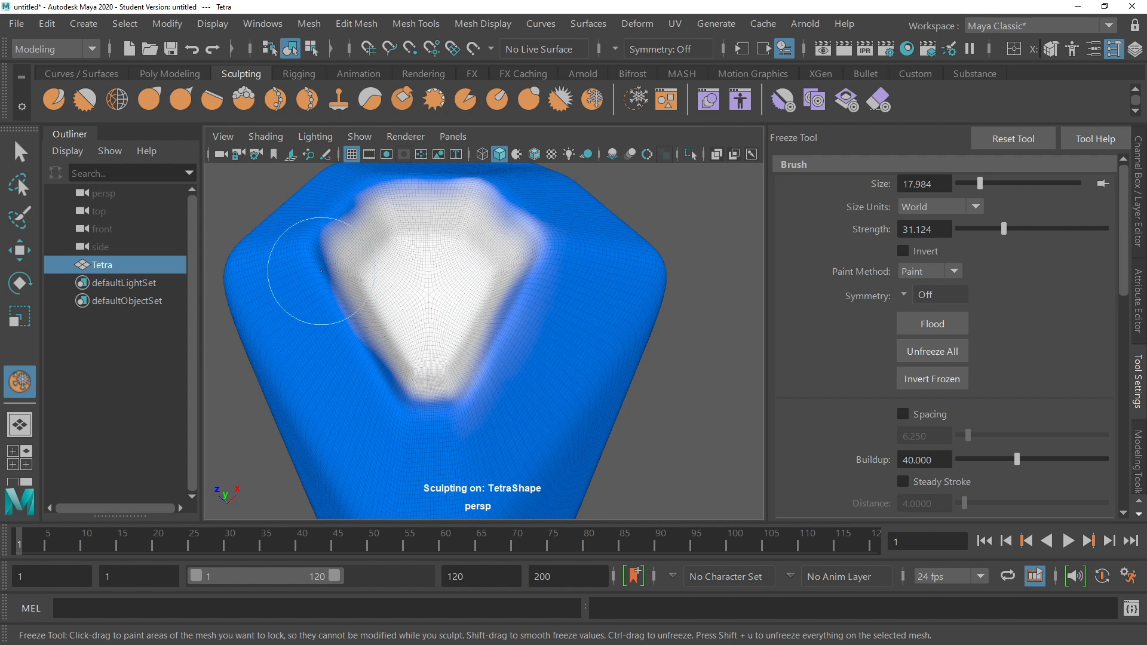
{"action": "left_click_drag", "start_coordinate": [317, 272], "coordinate": [385, 400], "text": "shift"}
{"action": "mouse_move", "coordinate": [311, 230]}
{"action": "left_mouse_down", "text": "shift"}
{"action": "mouse_move", "coordinate": [330, 267]}
{"action": "mouse_move", "coordinate": [435, 307]}
{"action": "mouse_move", "coordinate": [353, 262]}
{"action": "left_mouse_up", "text": "shift"}
{"action": "mouse_move", "coordinate": [485, 280]}
{"action": "left_mouse_down", "text": "shift"}
{"action": "mouse_move", "coordinate": [526, 326]}
{"action": "mouse_move", "coordinate": [485, 404]}
{"action": "left_mouse_up", "text": "shift"}
{"action": "mouse_move", "coordinate": [604, 396]}
{"action": "left_mouse_down", "text": "alt"}
{"action": "mouse_move", "coordinate": [538, 346]}
{"action": "mouse_move", "coordinate": [558, 287]}
{"action": "mouse_move", "coordinate": [446, 317]}
{"action": "mouse_move", "coordinate": [596, 284]}
{"action": "mouse_move", "coordinate": [561, 323]}
{"action": "mouse_move", "coordinate": [614, 313]}
{"action": "left_mouse_up", "text": "alt"}
{"action": "left_click_drag", "start_coordinate": [478, 408], "coordinate": [467, 391], "text": "alt"}
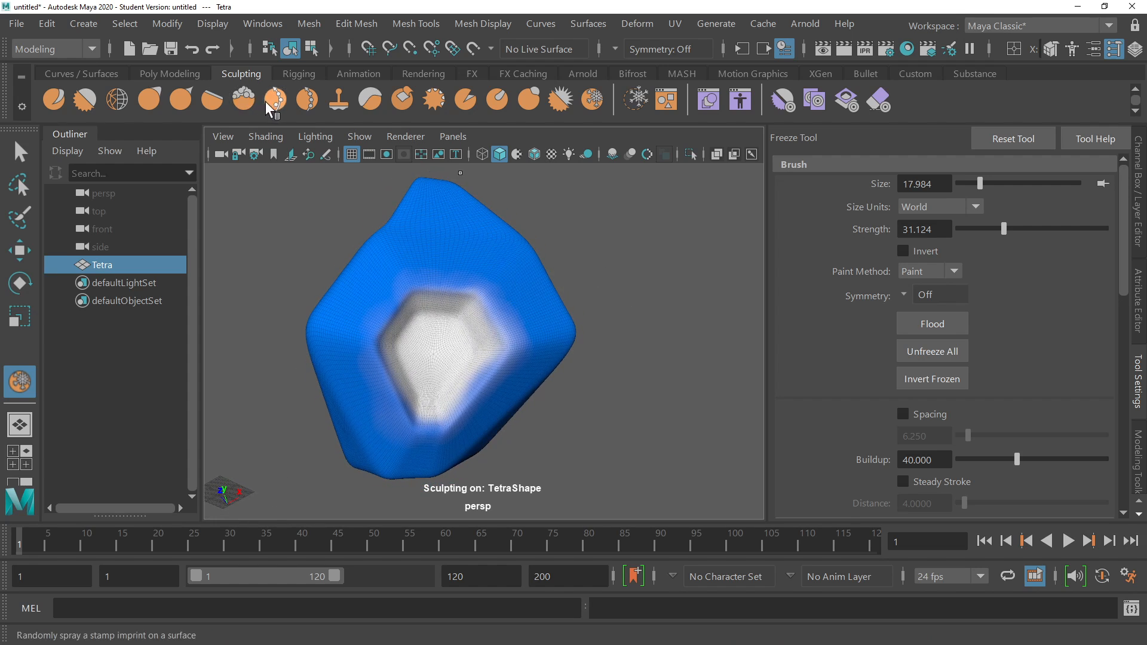
Switch to the Imprint tool and choose bw_leafVein.tif from the sculpting stamps as its stamp image.
{"action": "left_click", "coordinate": [328, 107]}
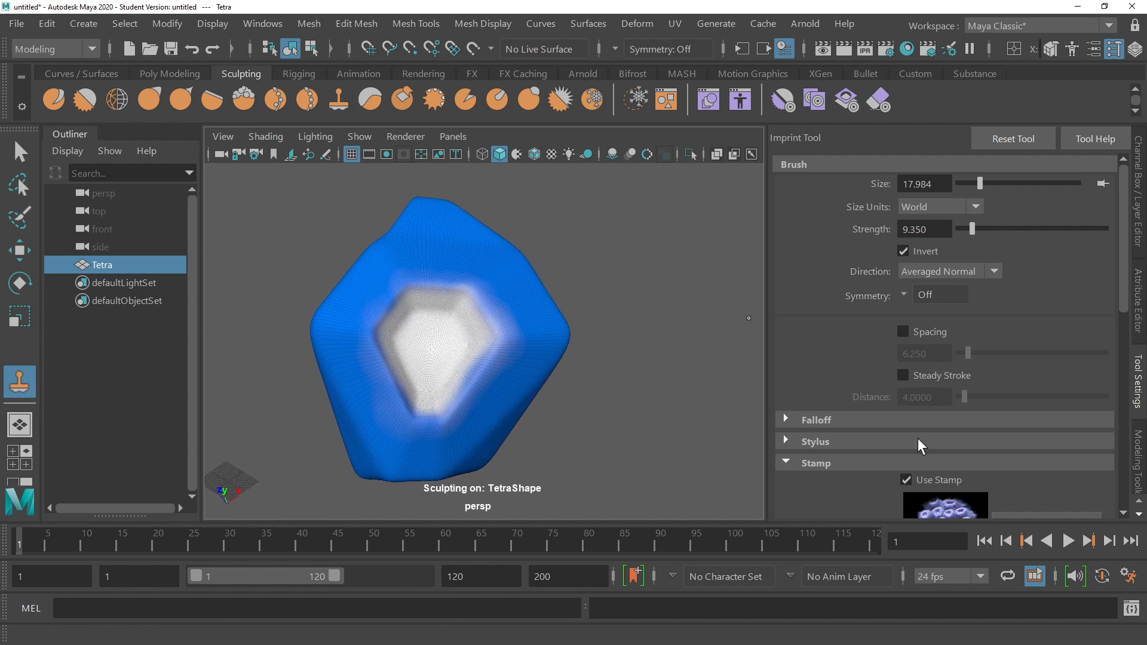
{"action": "scroll", "coordinate": [1001, 499], "scroll_direction": "down", "scroll_amount": 6}
{"action": "left_click", "coordinate": [1049, 310]}
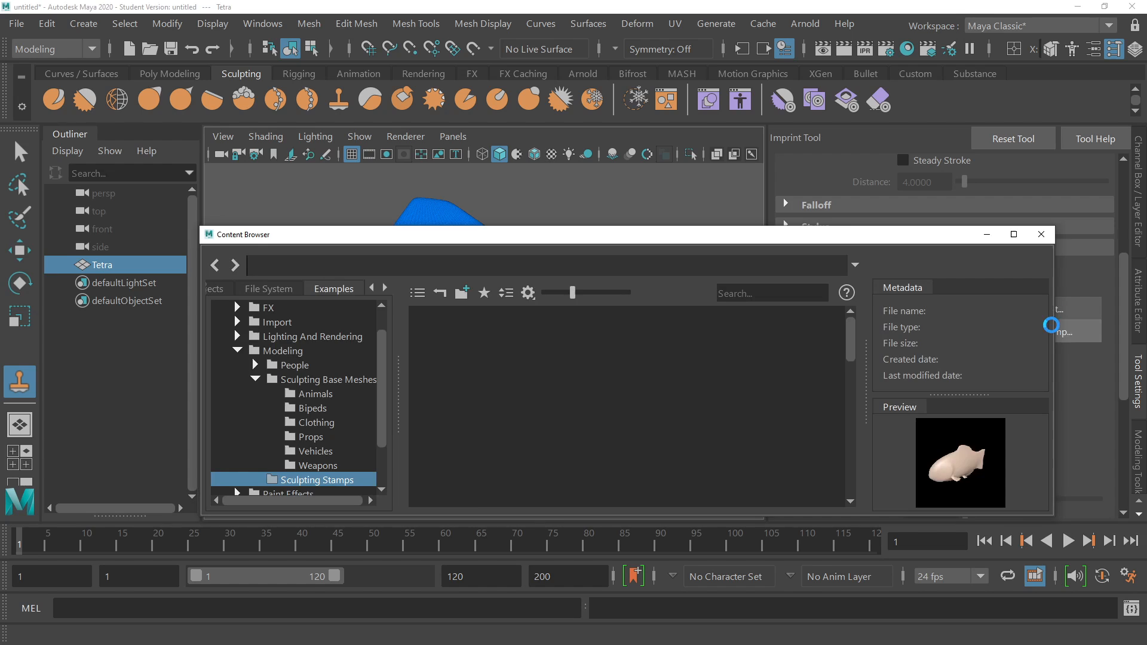
{"action": "scroll", "coordinate": [715, 391], "scroll_direction": "down", "scroll_amount": 3}
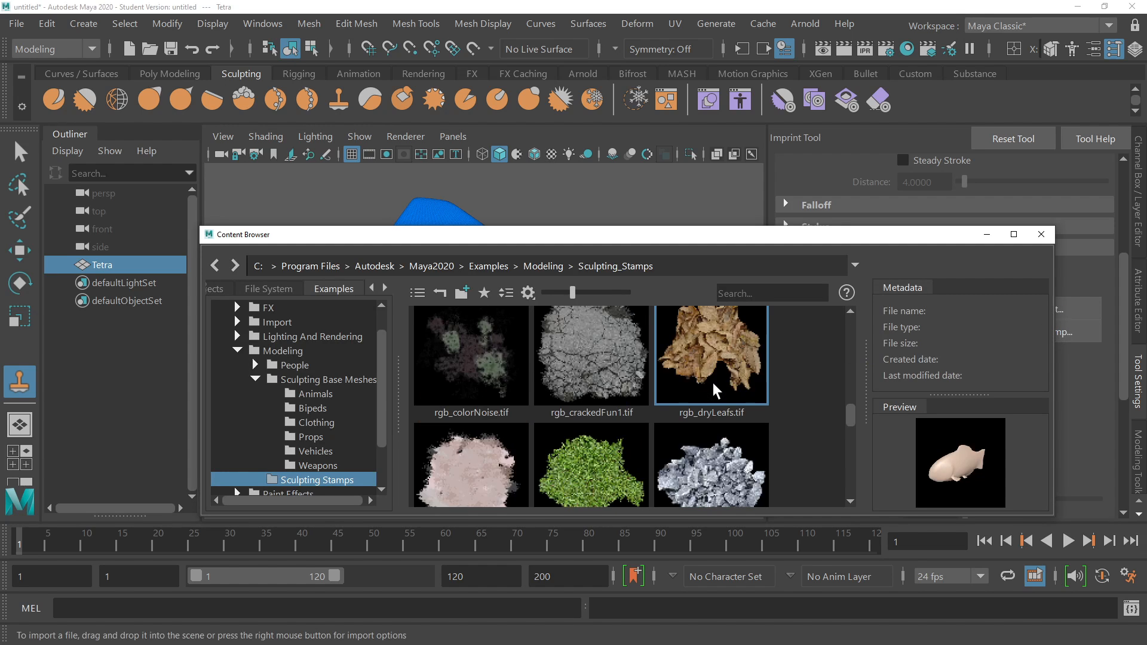
{"action": "scroll", "coordinate": [716, 388], "scroll_direction": "up", "scroll_amount": 4}
{"action": "scroll", "coordinate": [714, 388], "scroll_direction": "up", "scroll_amount": 2}
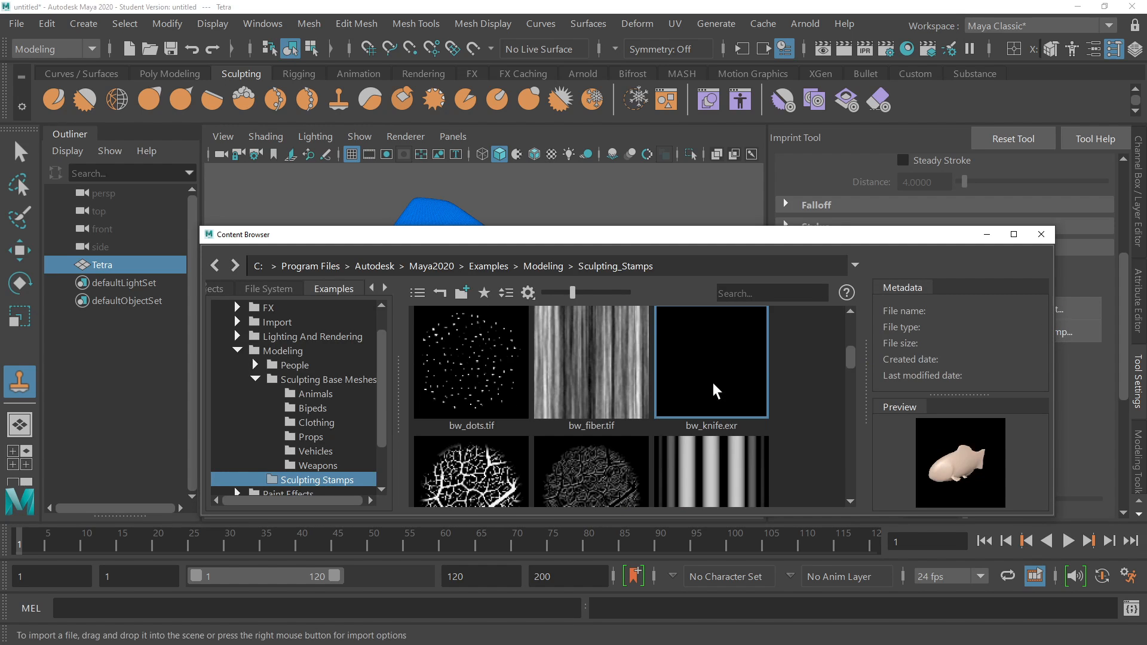
{"action": "left_click", "coordinate": [478, 467]}
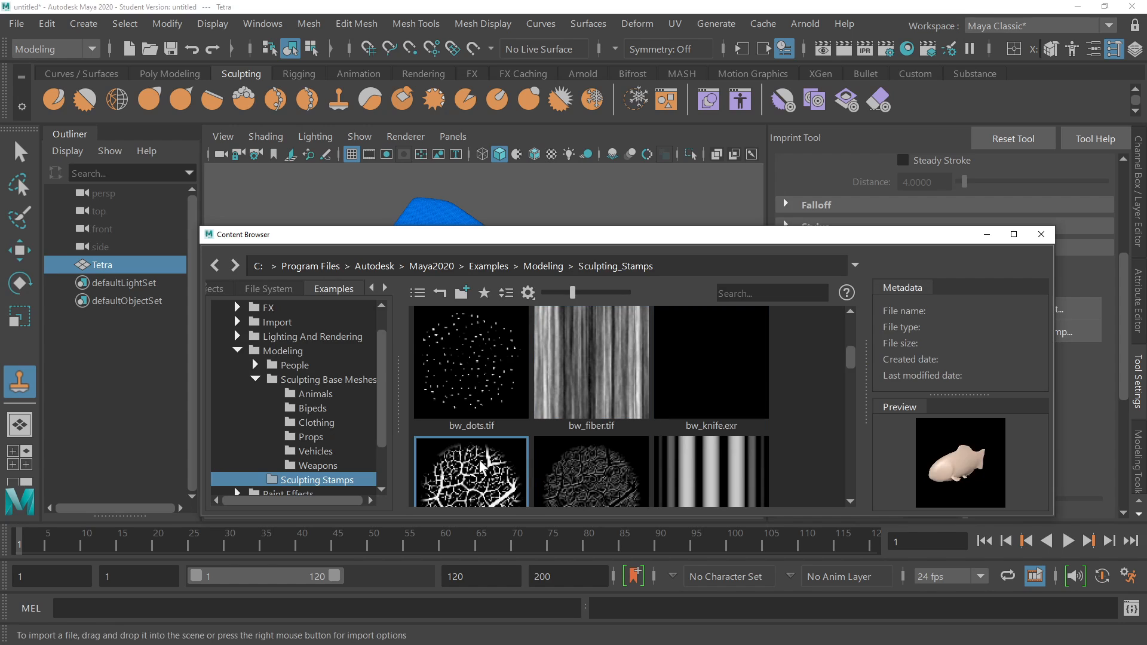
{"action": "left_click", "coordinate": [1041, 234]}
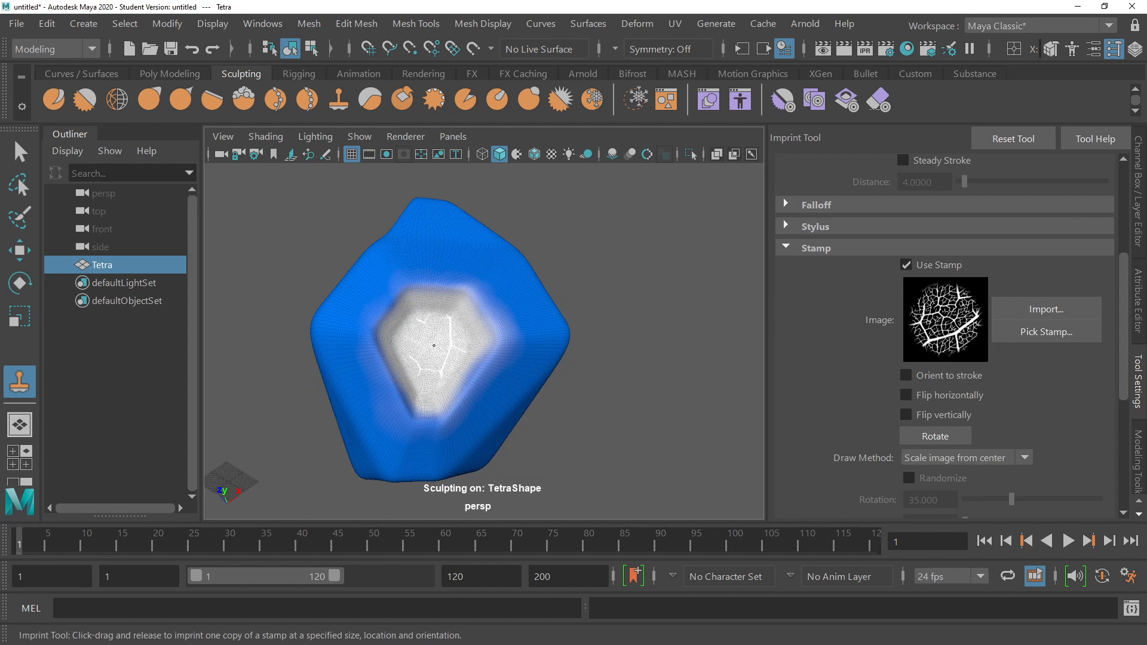
Imprint one large leaf-vein stamp from the centre of the unfrozen recess and inspect the detail from several angles.
{"action": "left_click_drag", "start_coordinate": [434, 346], "coordinate": [518, 398]}
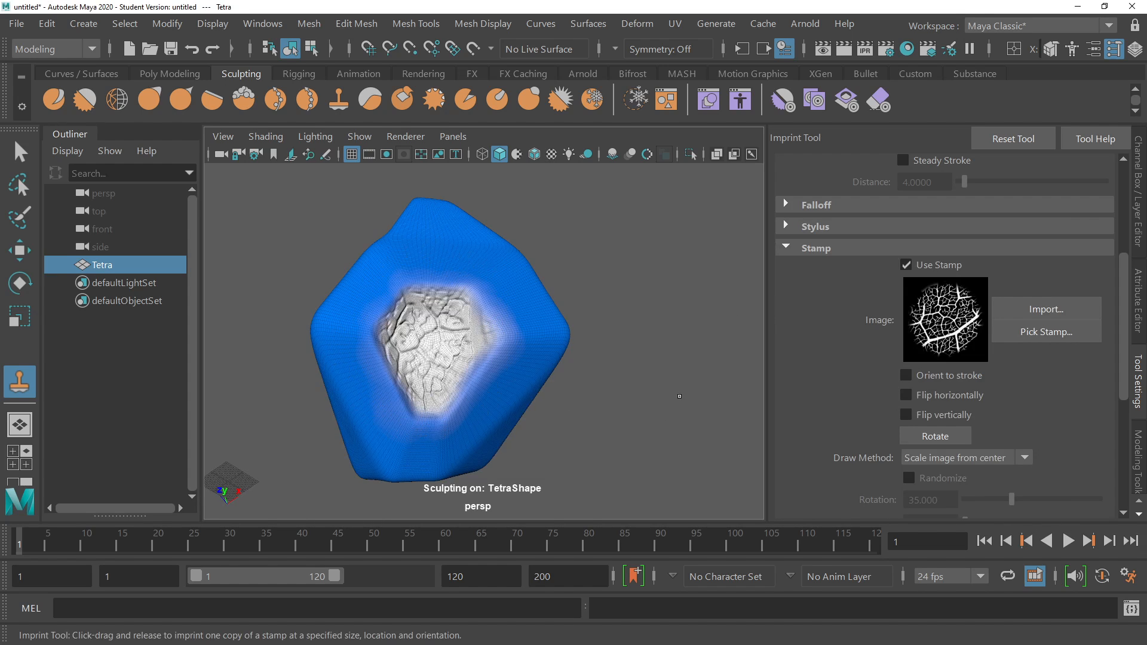
{"action": "mouse_move", "coordinate": [679, 396]}
{"action": "left_mouse_down", "text": "alt"}
{"action": "mouse_move", "coordinate": [568, 358]}
{"action": "mouse_move", "coordinate": [502, 366]}
{"action": "mouse_move", "coordinate": [494, 381]}
{"action": "left_mouse_up", "text": "alt"}
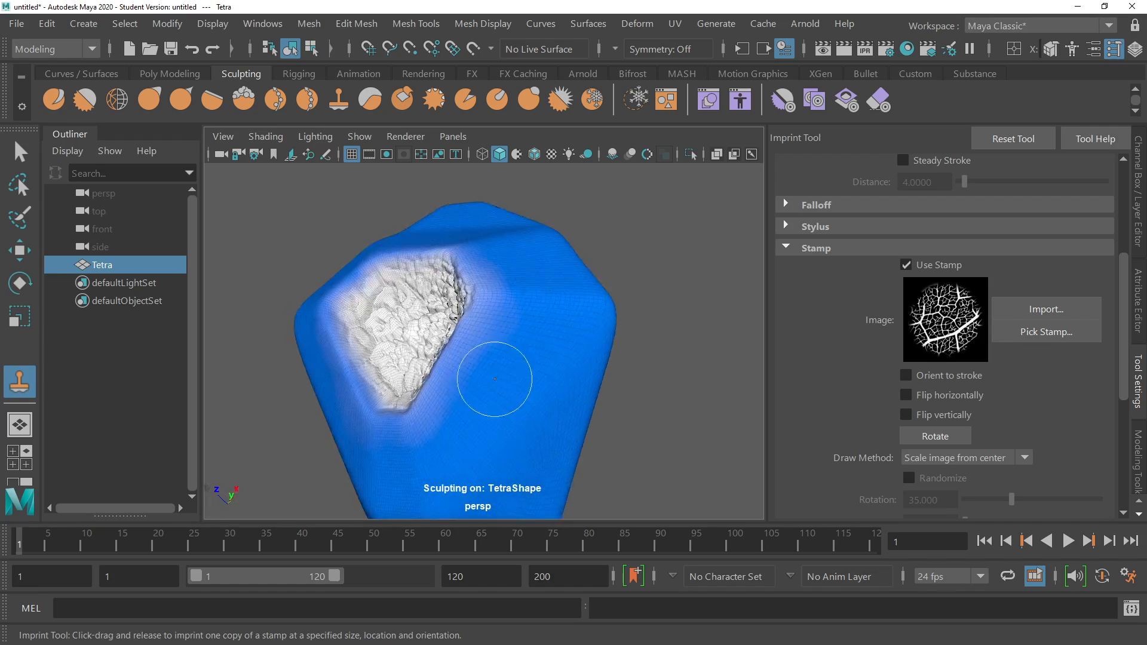
{"action": "right_click_drag", "start_coordinate": [494, 381], "coordinate": [648, 325], "text": "alt"}
{"action": "left_click_drag", "start_coordinate": [647, 325], "coordinate": [668, 359], "text": "alt"}
{"action": "right_click_drag", "start_coordinate": [667, 358], "coordinate": [594, 310], "text": "alt"}
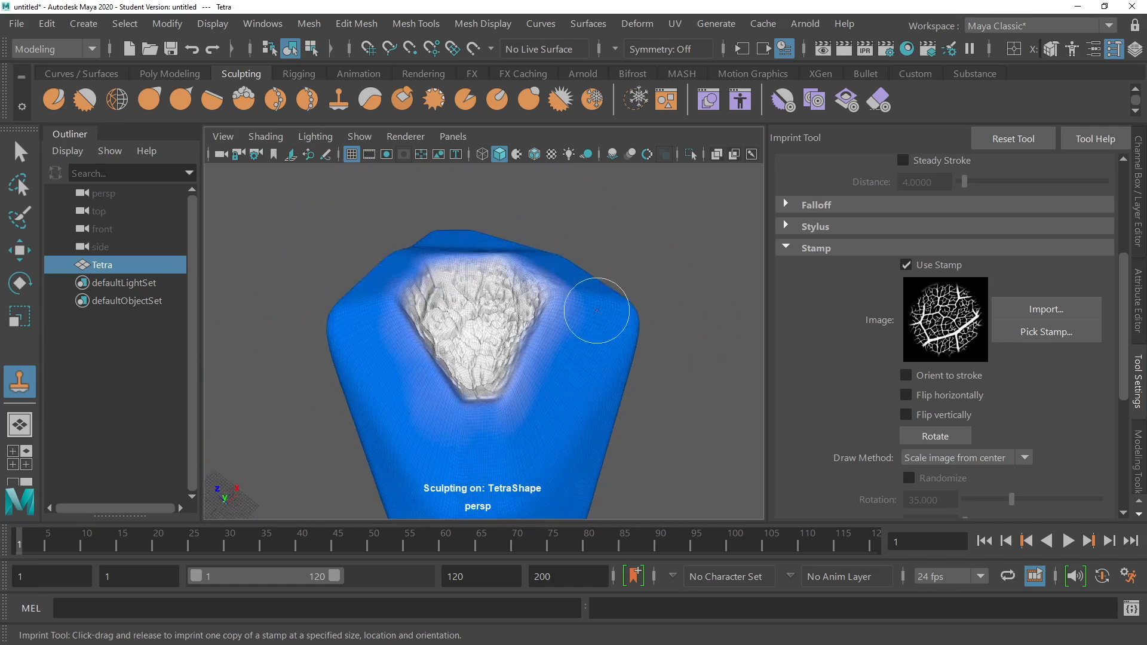
{"action": "left_click_drag", "start_coordinate": [594, 311], "coordinate": [574, 382], "text": "alt"}
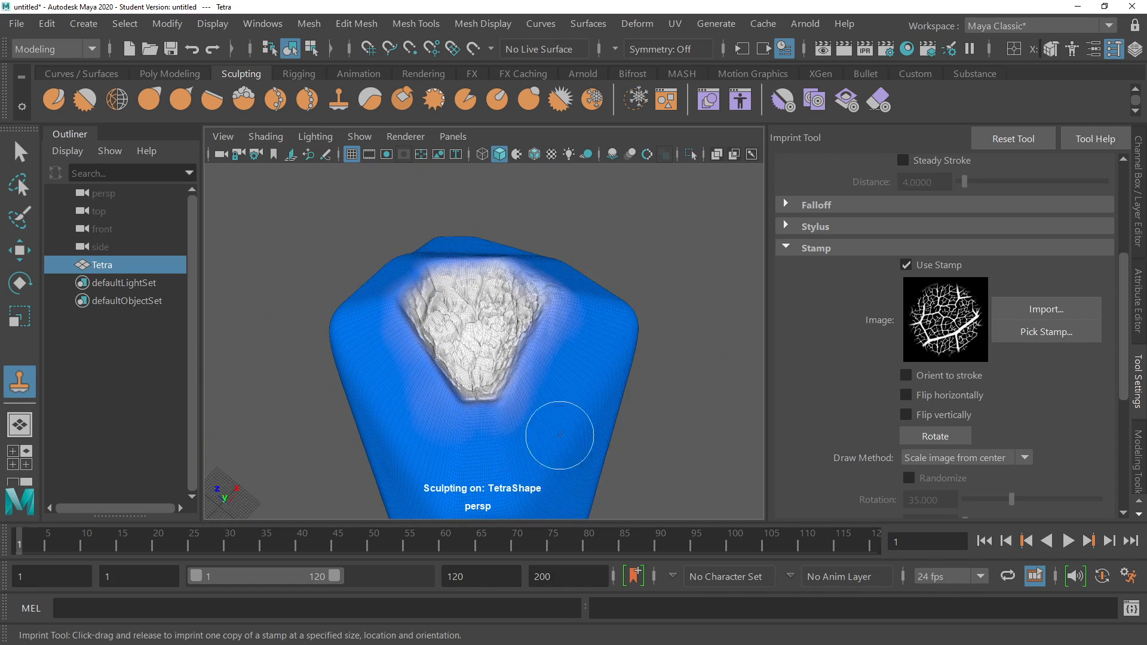
{"action": "left_click_drag", "start_coordinate": [568, 428], "coordinate": [621, 299], "text": "alt"}
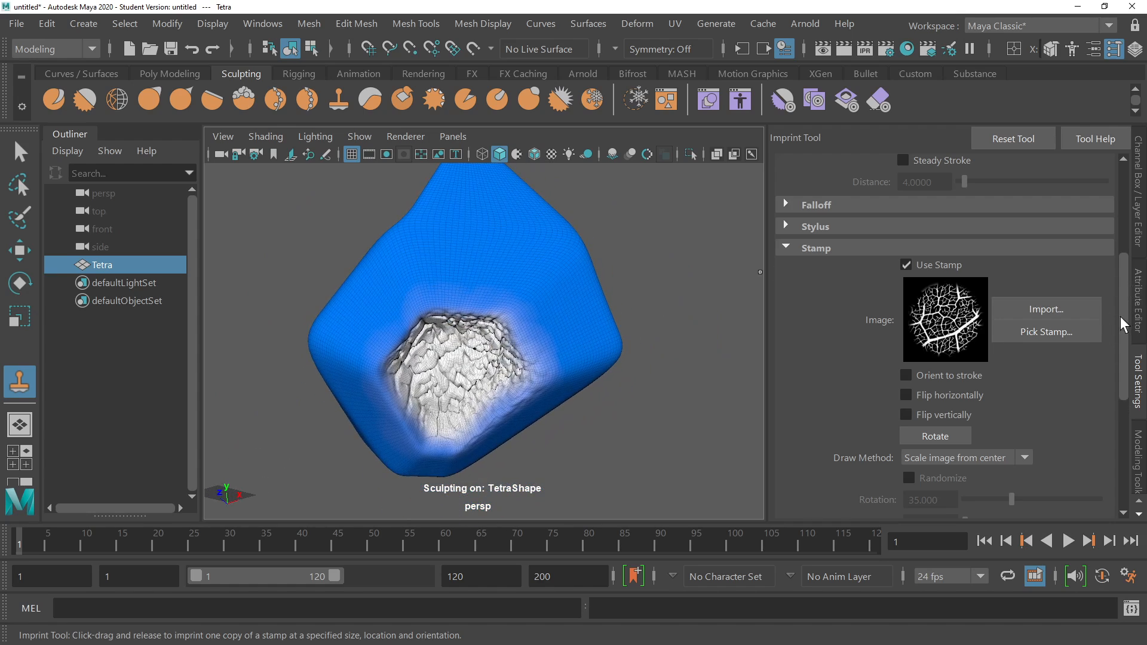
Return to the Freeze tool and unfreeze the entire rock mesh.
{"action": "left_click", "coordinate": [593, 106]}
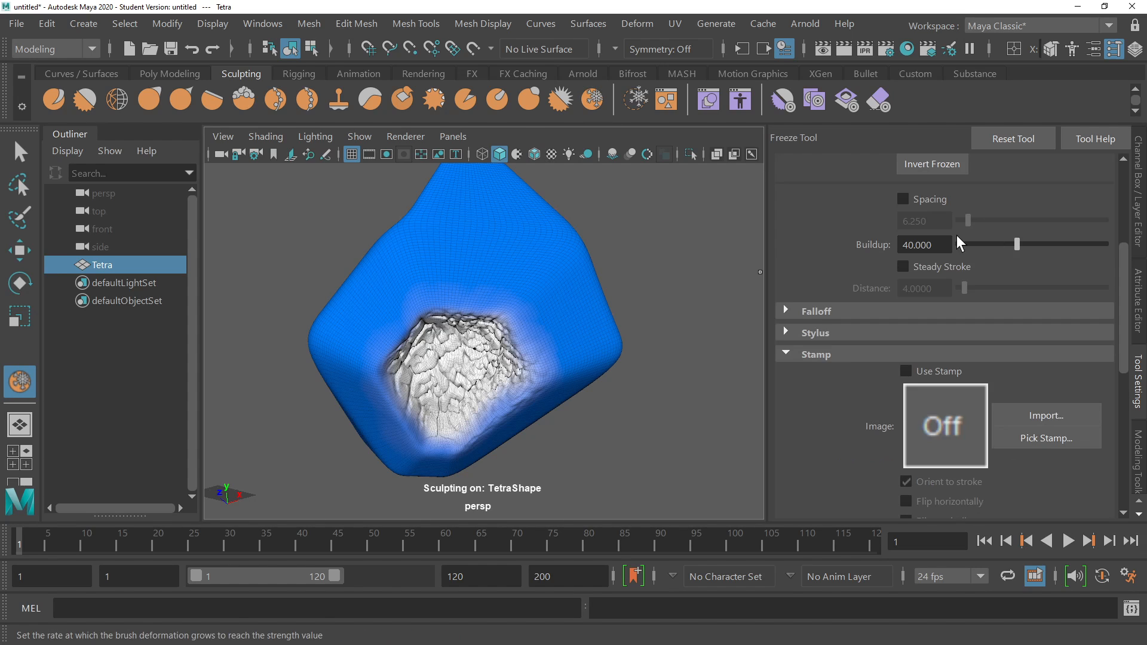
{"action": "scroll", "coordinate": [959, 232], "scroll_direction": "up", "scroll_amount": 5}
{"action": "left_click", "coordinate": [938, 350]}
{"action": "left_click_drag", "start_coordinate": [514, 323], "coordinate": [537, 325], "text": "alt"}
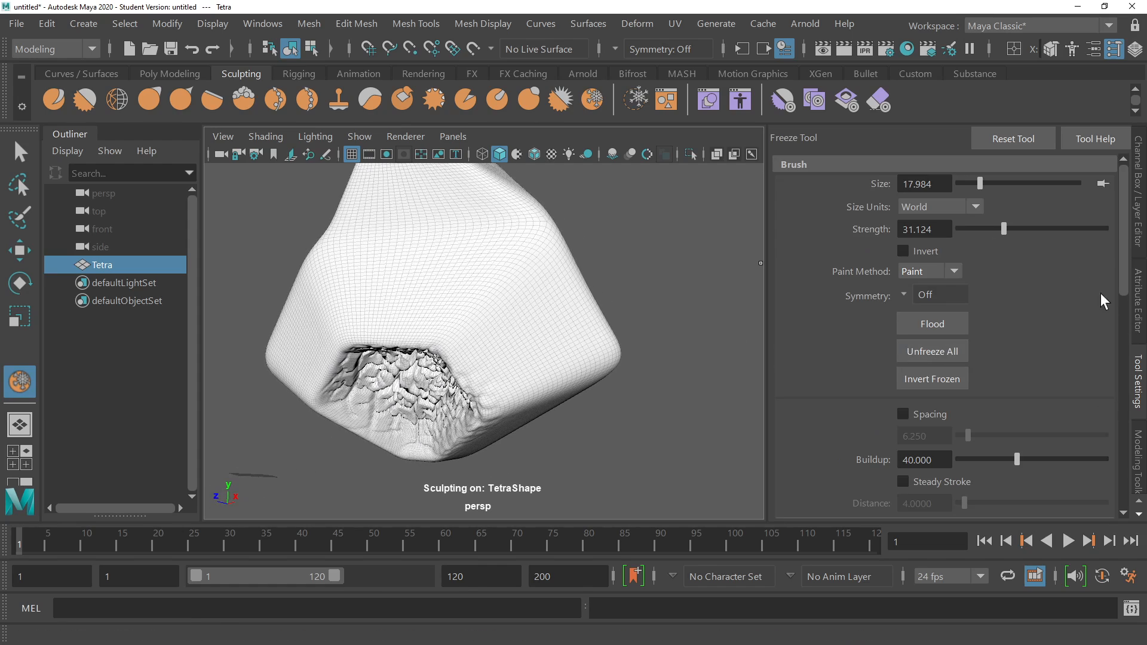
Switch to the Repeat tool and choose bw_rake4.tif from the sculpting stamps as its stamp image.
{"action": "left_click", "coordinate": [319, 104]}
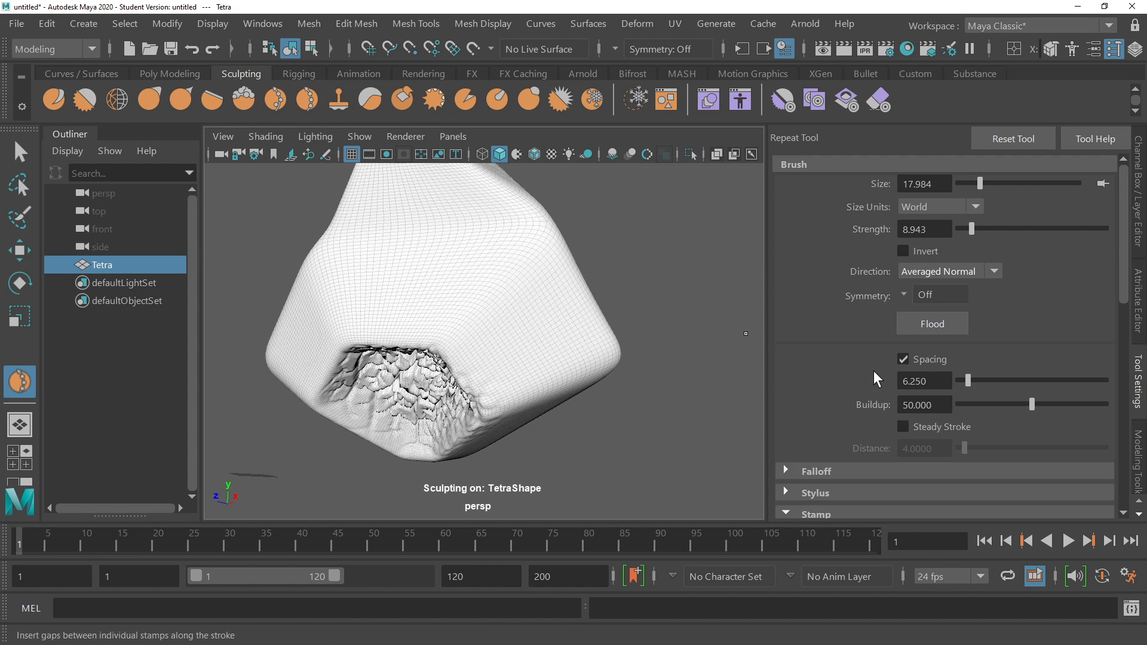
{"action": "scroll", "coordinate": [874, 371], "scroll_direction": "down", "scroll_amount": 4}
{"action": "left_click", "coordinate": [1047, 383]}
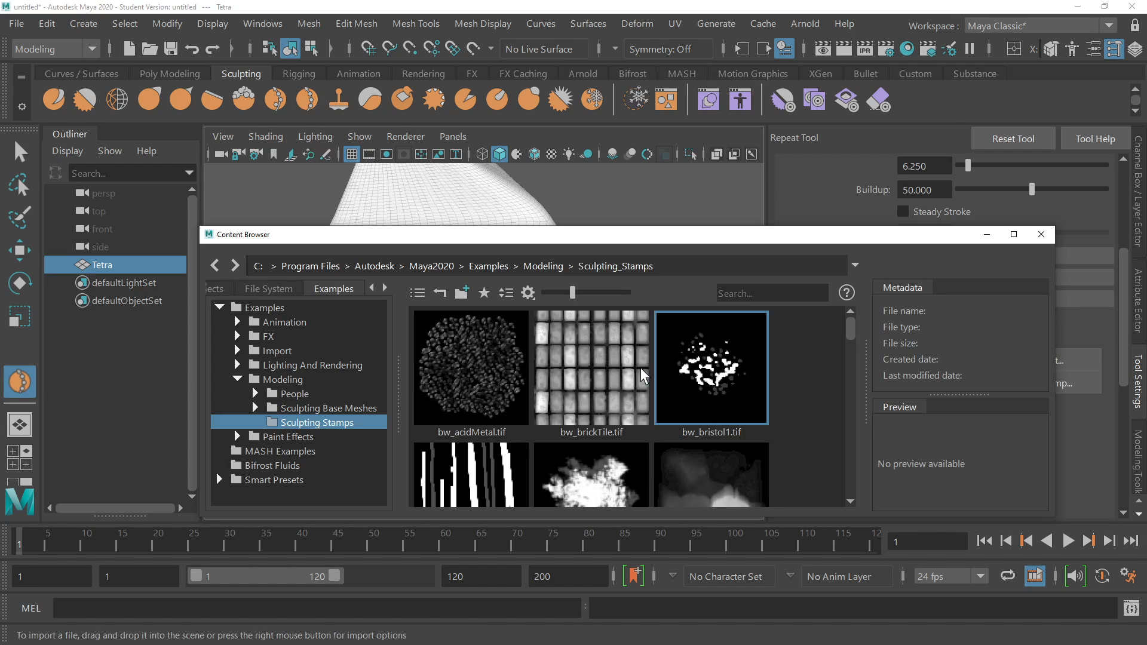
{"action": "scroll", "coordinate": [657, 383], "scroll_direction": "down", "scroll_amount": 5}
{"action": "scroll", "coordinate": [683, 389], "scroll_direction": "up", "scroll_amount": 2}
{"action": "scroll", "coordinate": [657, 389], "scroll_direction": "down", "scroll_amount": 2}
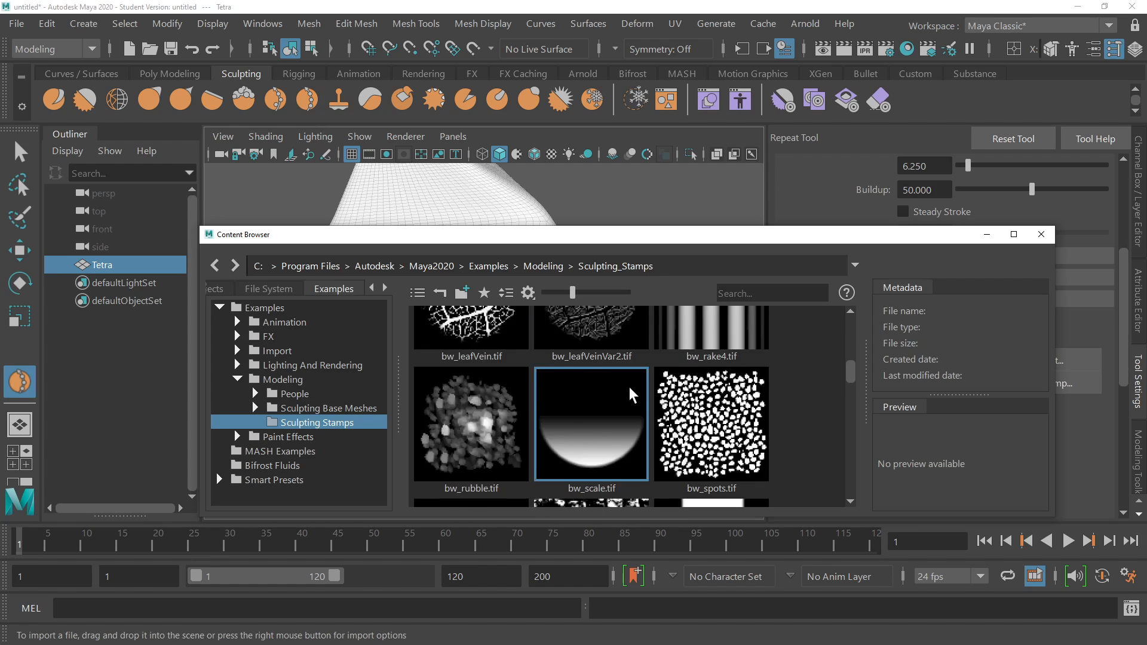
{"action": "scroll", "coordinate": [630, 389], "scroll_direction": "up", "scroll_amount": 4}
{"action": "left_click", "coordinate": [589, 388]}
{"action": "scroll", "coordinate": [717, 388], "scroll_direction": "down", "scroll_amount": 5}
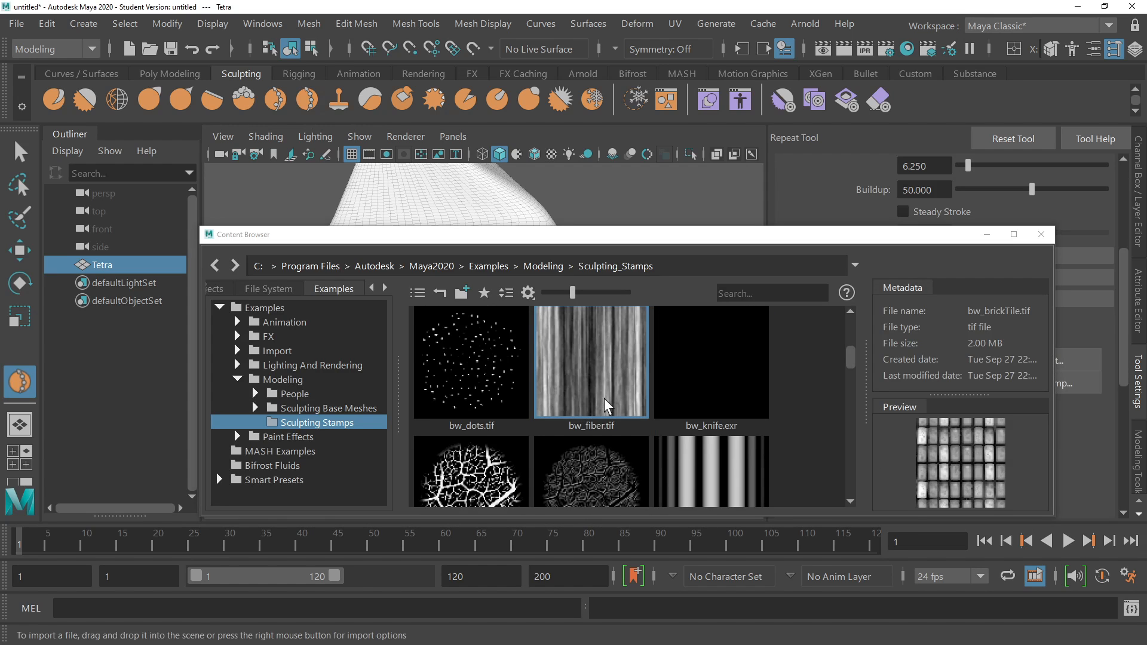
{"action": "left_click", "coordinate": [739, 348]}
{"action": "scroll", "coordinate": [739, 359], "scroll_direction": "up", "scroll_amount": 1}
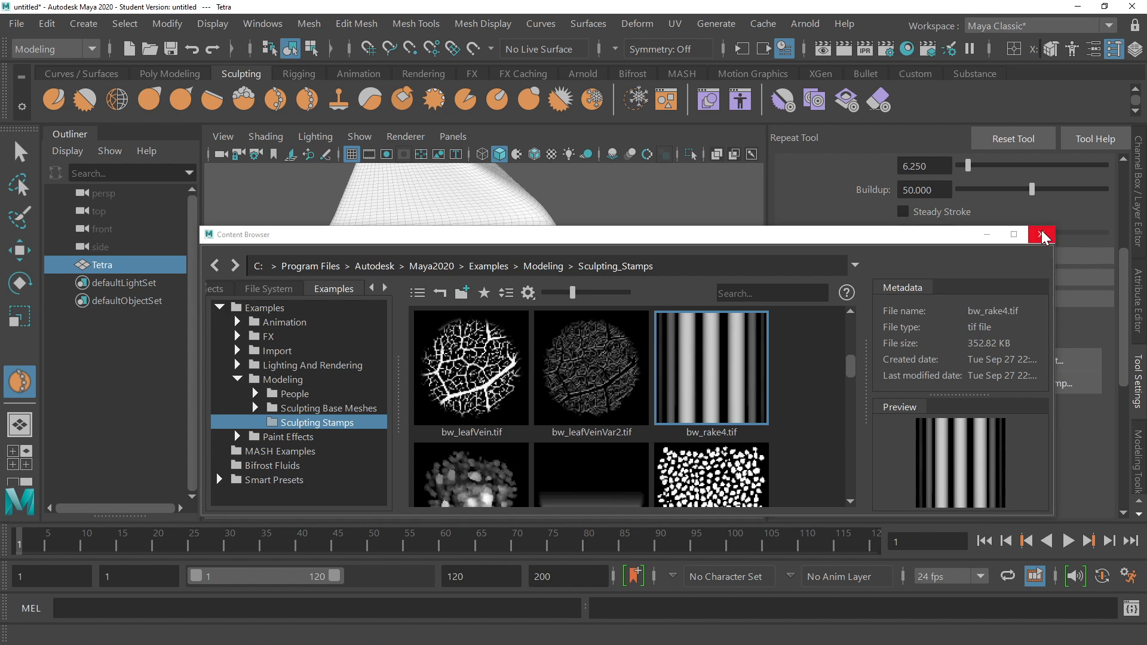
{"action": "left_click", "coordinate": [1041, 234]}
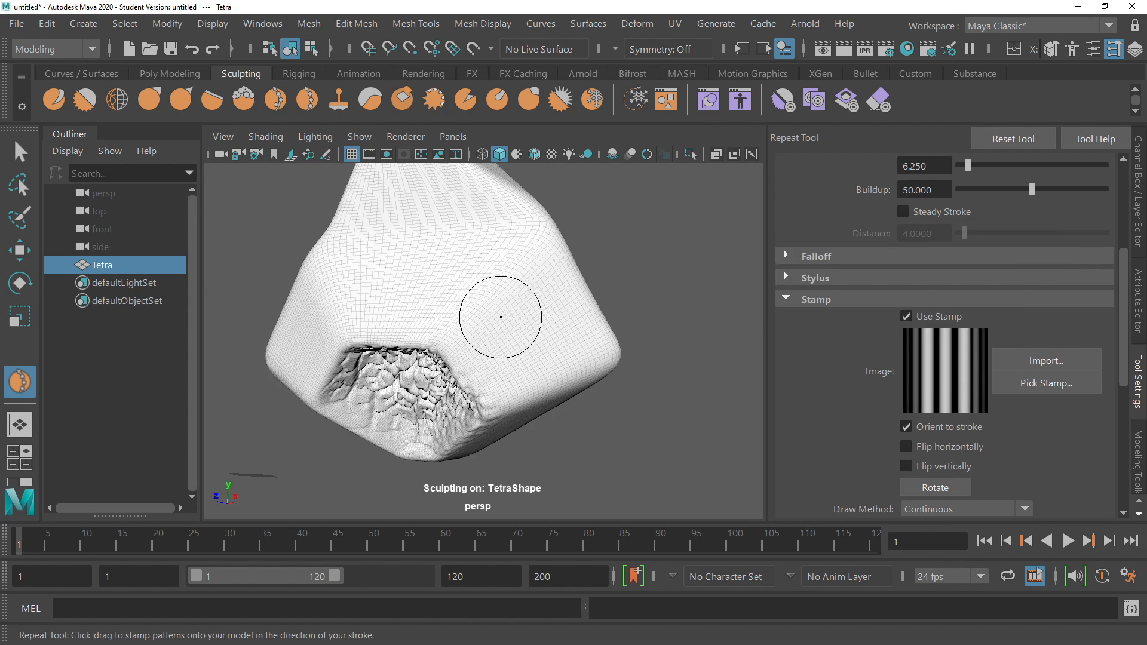
Undo a small test stroke, enlarge the Repeat brush, and stroke rake grooves across the rock faces around the recess.
{"action": "left_click_drag", "start_coordinate": [500, 317], "coordinate": [556, 322]}
{"action": "key", "text": "ctrl+z"}
{"action": "key", "text": "b"}
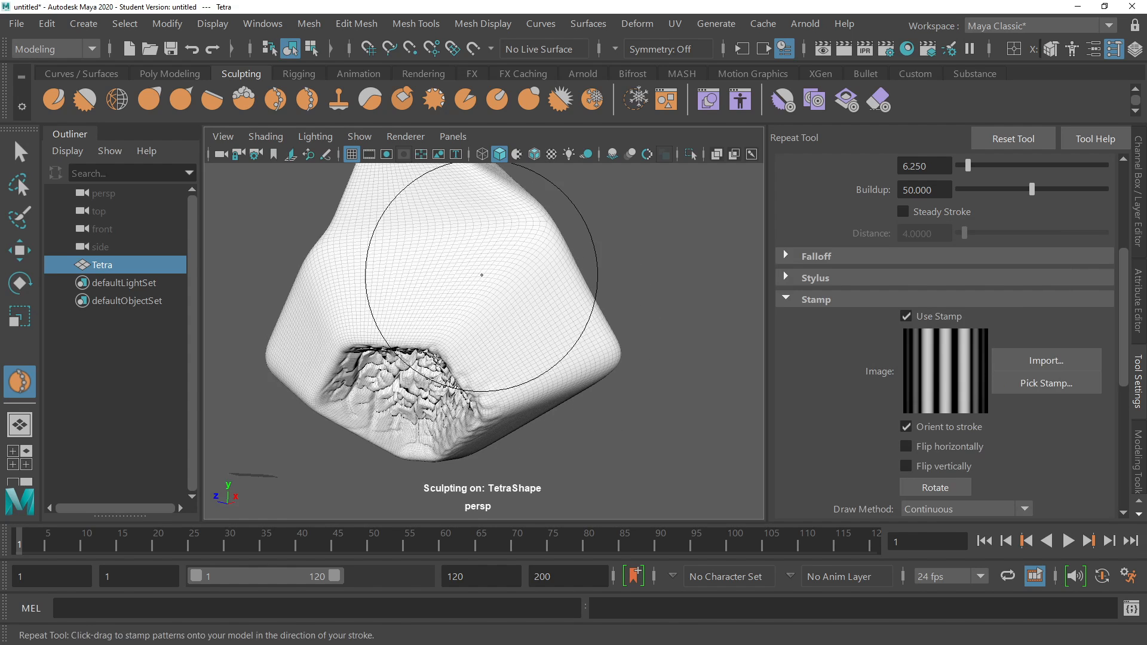
{"action": "left_click_drag", "start_coordinate": [481, 276], "coordinate": [504, 312]}
{"action": "left_click_drag", "start_coordinate": [421, 223], "coordinate": [396, 269]}
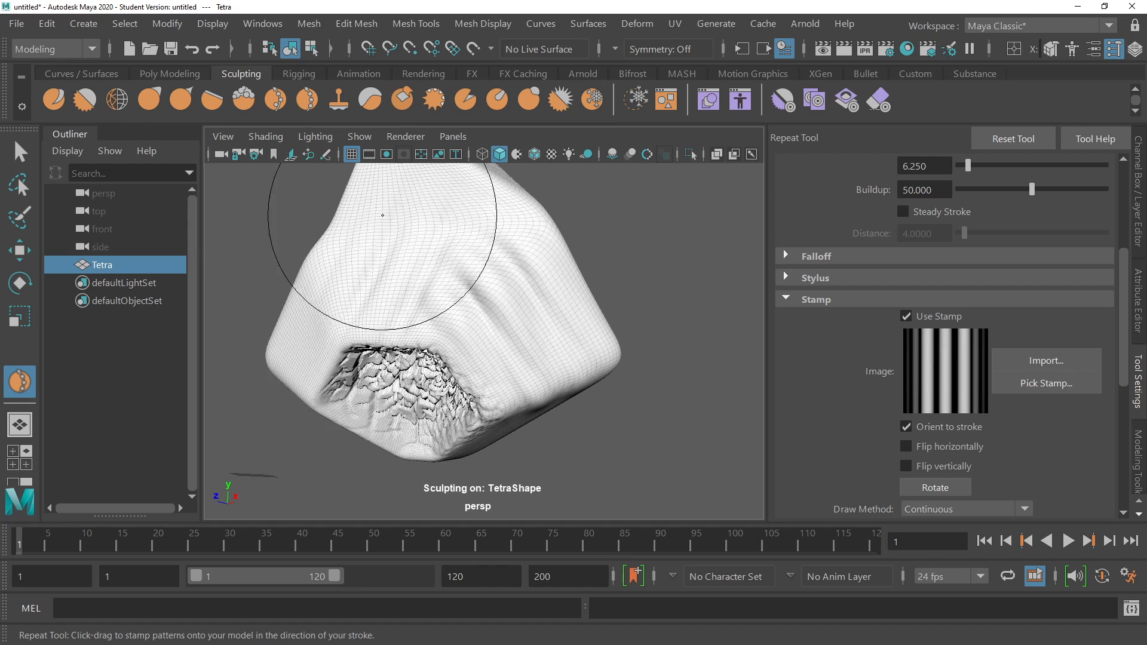
{"action": "mouse_move", "coordinate": [346, 384]}
{"action": "left_mouse_down", "text": "alt"}
{"action": "mouse_move", "coordinate": [487, 410]}
{"action": "mouse_move", "coordinate": [525, 346]}
{"action": "mouse_move", "coordinate": [502, 383]}
{"action": "mouse_move", "coordinate": [438, 254]}
{"action": "mouse_move", "coordinate": [538, 200]}
{"action": "mouse_move", "coordinate": [454, 266]}
{"action": "left_mouse_up", "text": "alt"}
{"action": "mouse_move", "coordinate": [519, 308]}
{"action": "left_mouse_down", "text": "alt"}
{"action": "mouse_move", "coordinate": [507, 441]}
{"action": "mouse_move", "coordinate": [486, 460]}
{"action": "mouse_move", "coordinate": [672, 364]}
{"action": "mouse_move", "coordinate": [502, 369]}
{"action": "left_mouse_up", "text": "alt"}
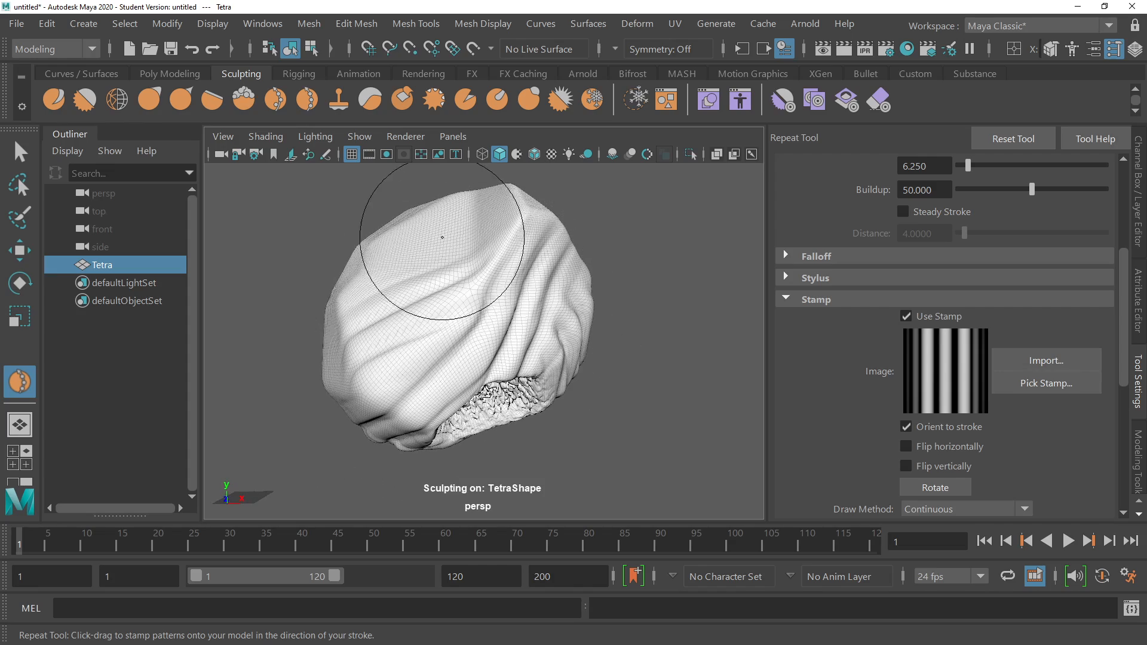
Leave the Repeat tool for the Select tool and open the UV Editor with the Tetra rock's UV shells.
{"action": "mouse_move", "coordinate": [448, 243]}
{"action": "left_mouse_down", "text": "alt"}
{"action": "mouse_move", "coordinate": [691, 364]}
{"action": "mouse_move", "coordinate": [525, 460]}
{"action": "mouse_move", "coordinate": [423, 287]}
{"action": "mouse_move", "coordinate": [466, 409]}
{"action": "mouse_move", "coordinate": [660, 337]}
{"action": "mouse_move", "coordinate": [533, 359]}
{"action": "mouse_move", "coordinate": [113, 162]}
{"action": "mouse_move", "coordinate": [205, 184]}
{"action": "left_mouse_up", "text": "alt"}
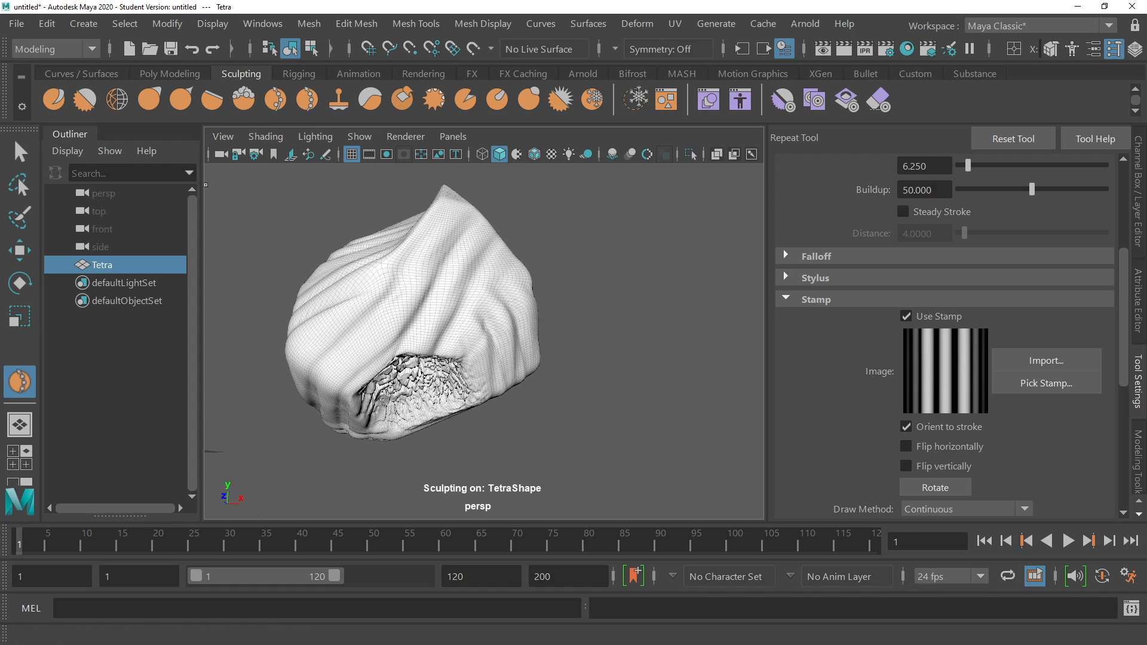
{"action": "left_click", "coordinate": [21, 154]}
{"action": "left_click", "coordinate": [673, 21]}
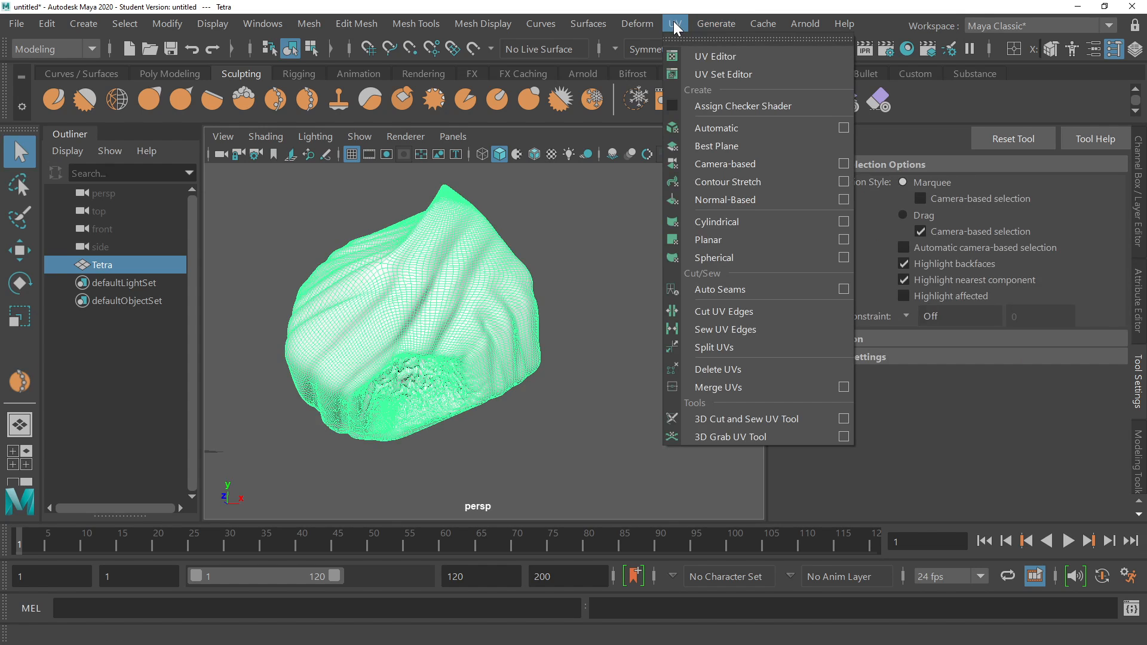
{"action": "left_click", "coordinate": [712, 56]}
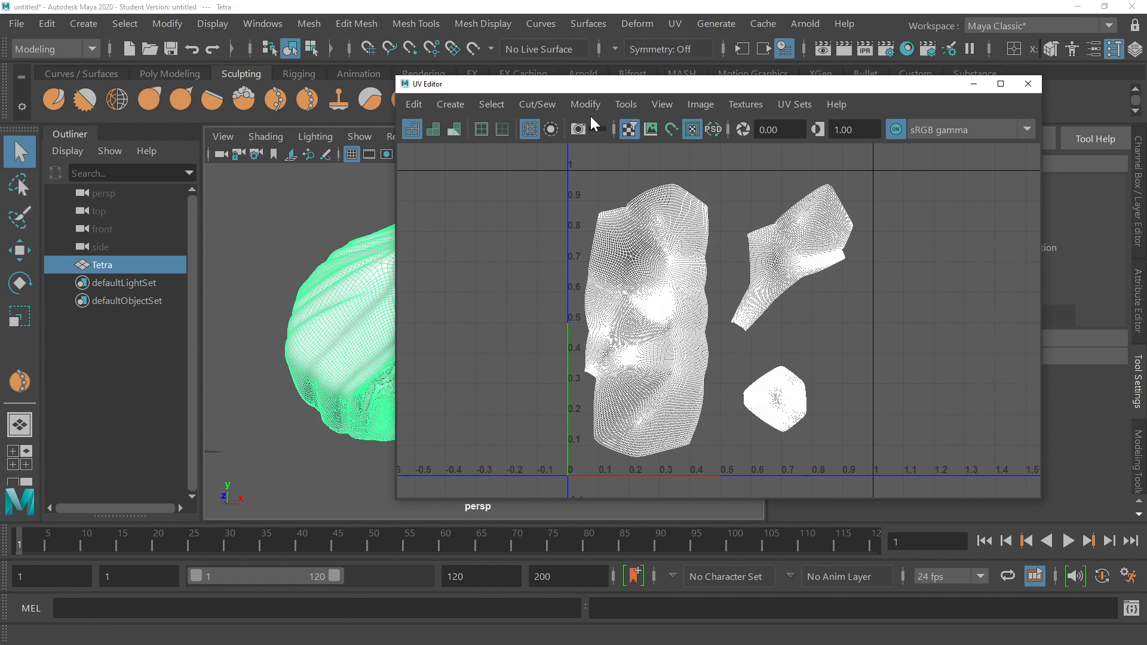
Optimize the rock's UV shells in the UV Editor and examine the mesh spacing up close.
{"action": "left_click", "coordinate": [632, 104]}
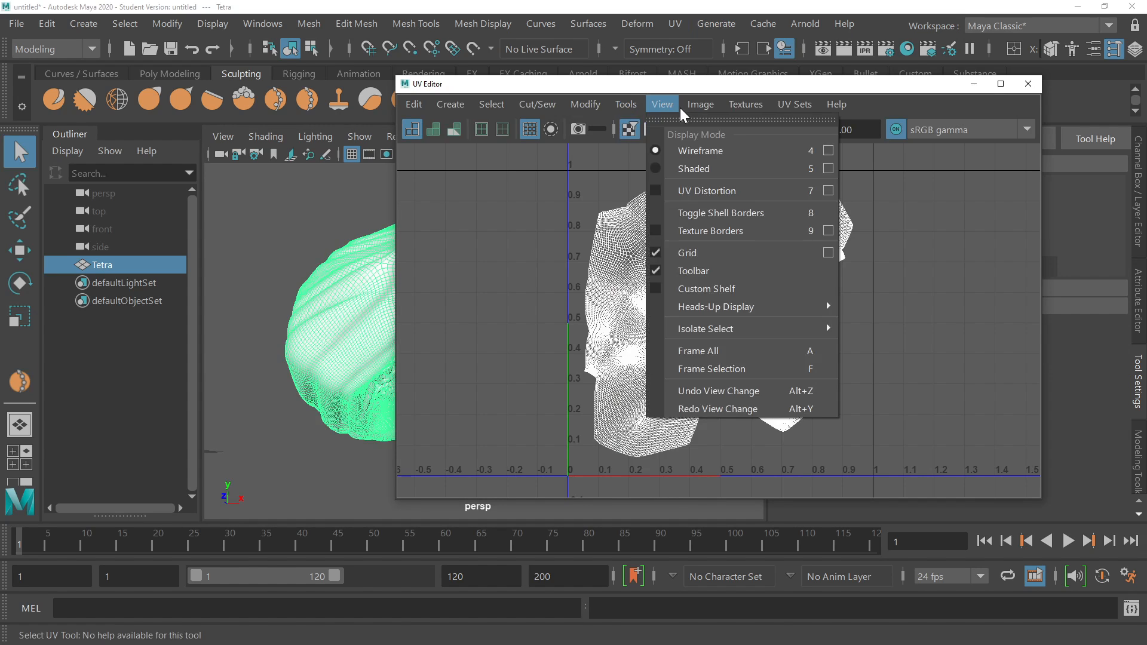
{"action": "mouse_move", "coordinate": [583, 104]}
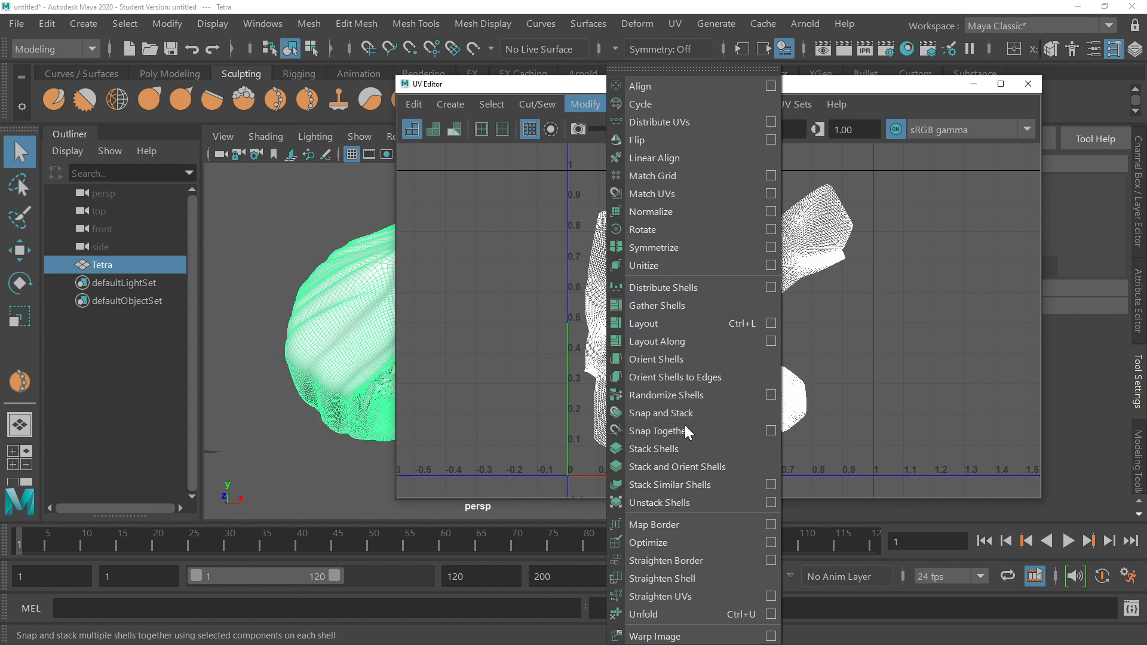
{"action": "left_click", "coordinate": [648, 542]}
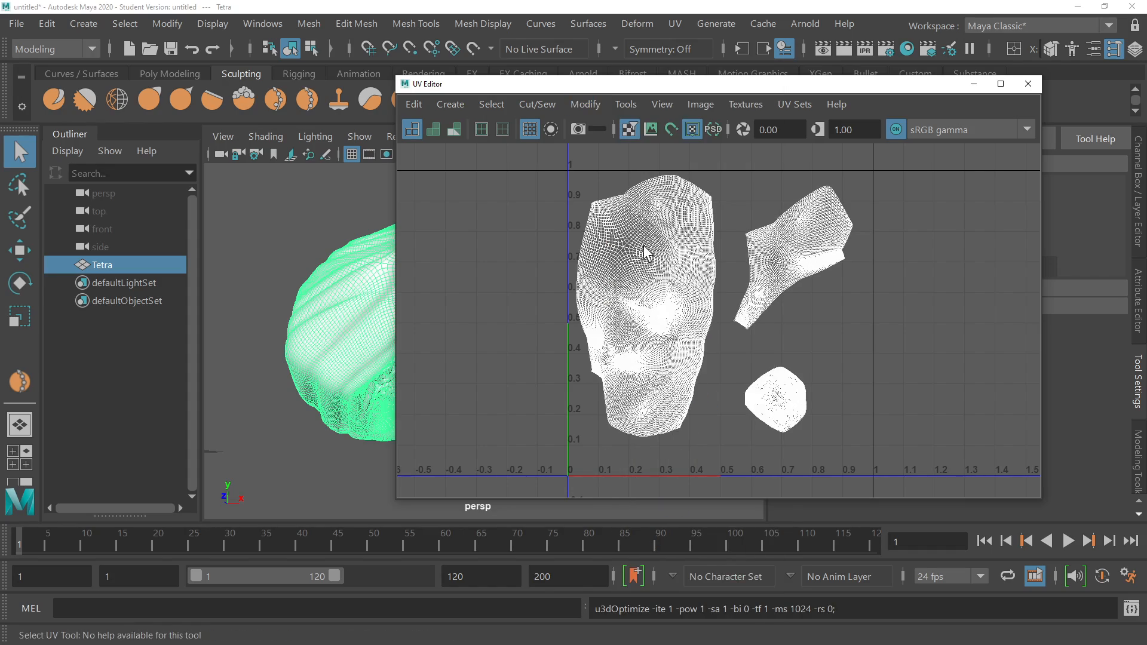
{"action": "scroll", "coordinate": [653, 269], "scroll_direction": "up", "scroll_amount": 10}
{"action": "scroll", "coordinate": [583, 320], "scroll_direction": "down", "scroll_amount": 10}
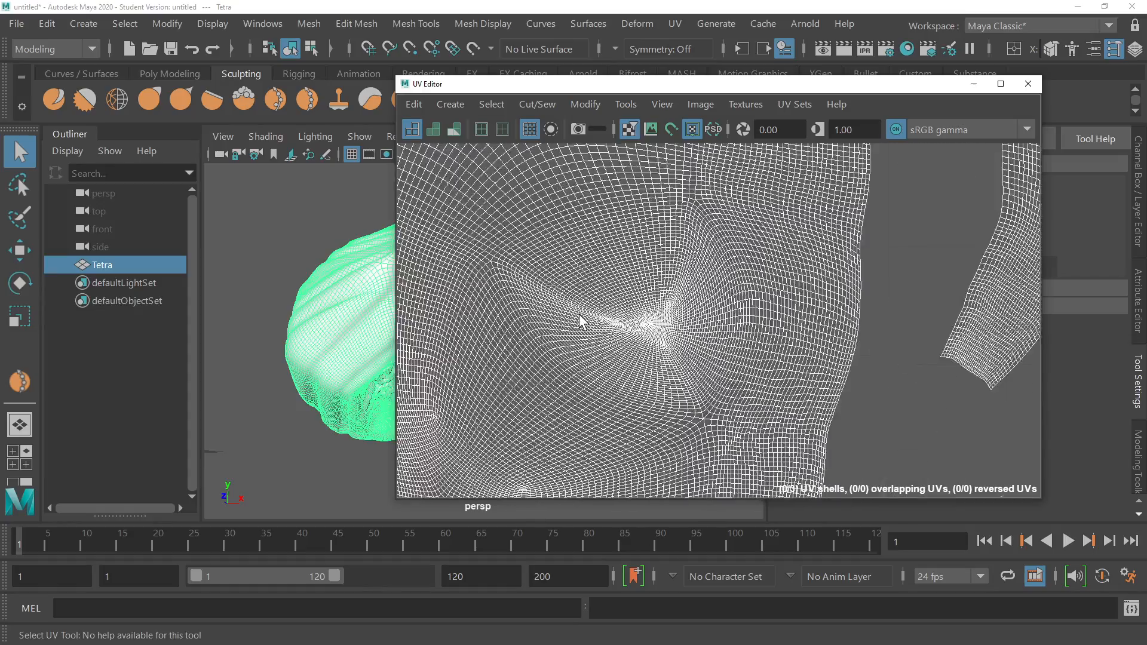
{"action": "scroll", "coordinate": [707, 415], "scroll_direction": "up", "scroll_amount": 5}
{"action": "scroll", "coordinate": [667, 391], "scroll_direction": "up", "scroll_amount": 2}
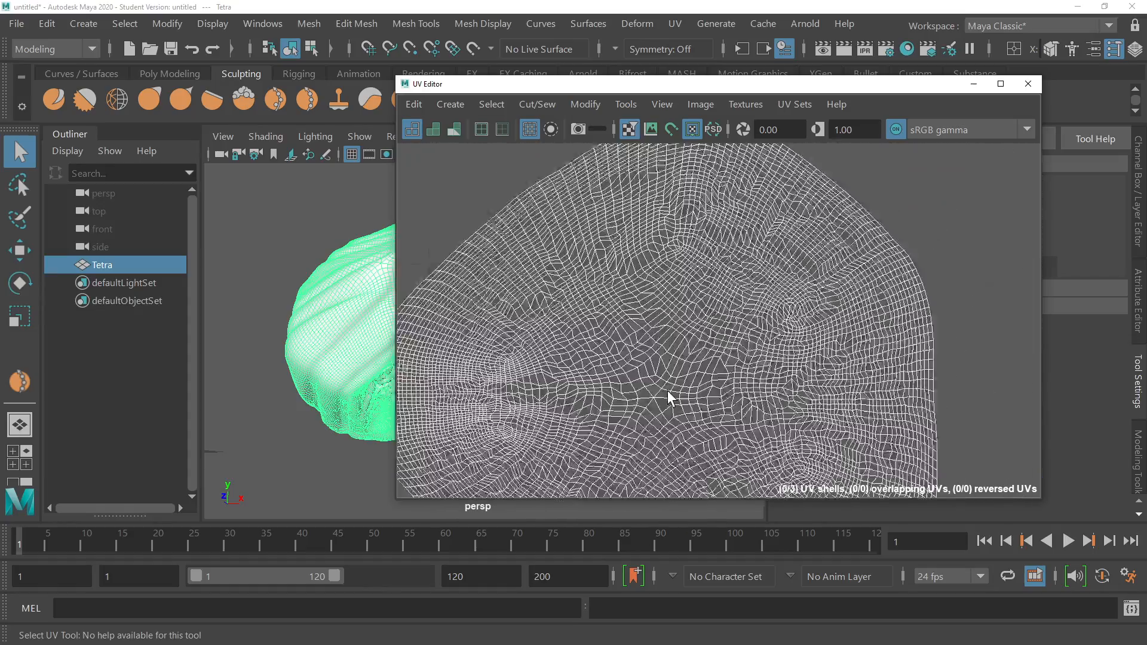